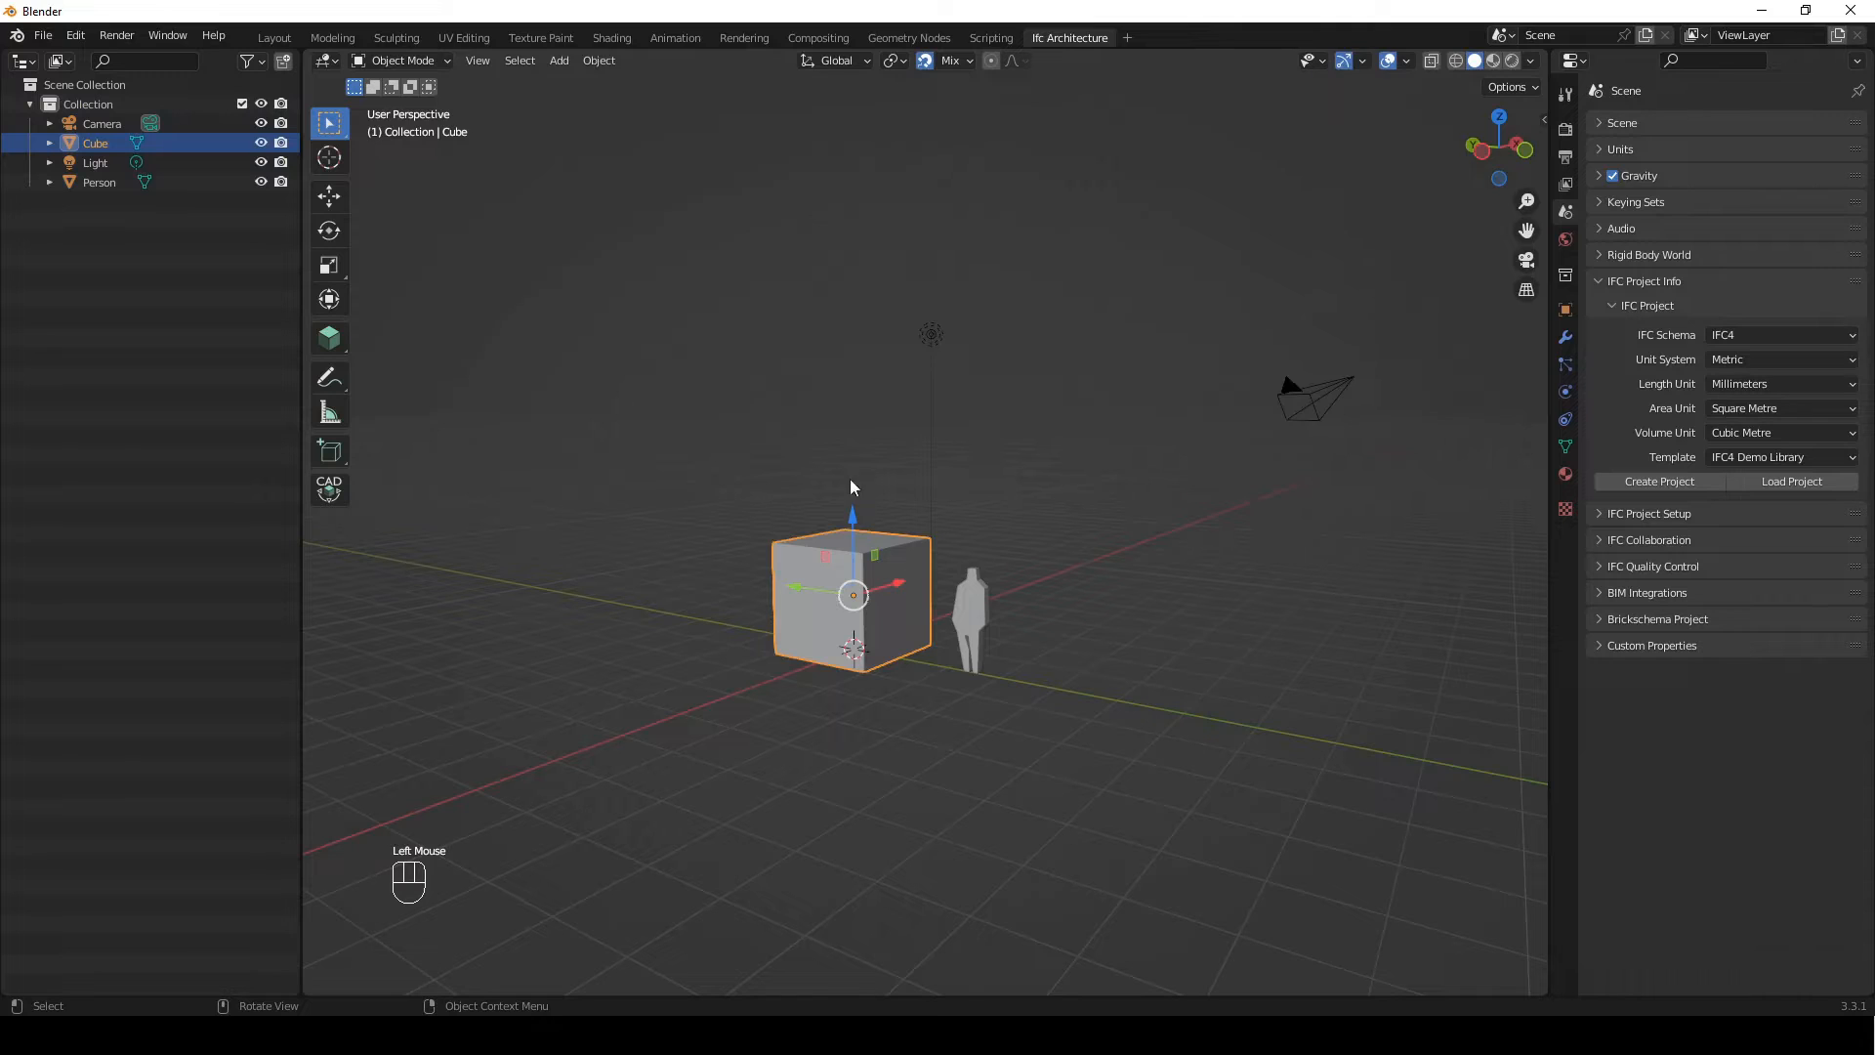
left_click_drag(854, 518, 857, 371)
left_click_drag(897, 445, 1008, 441)
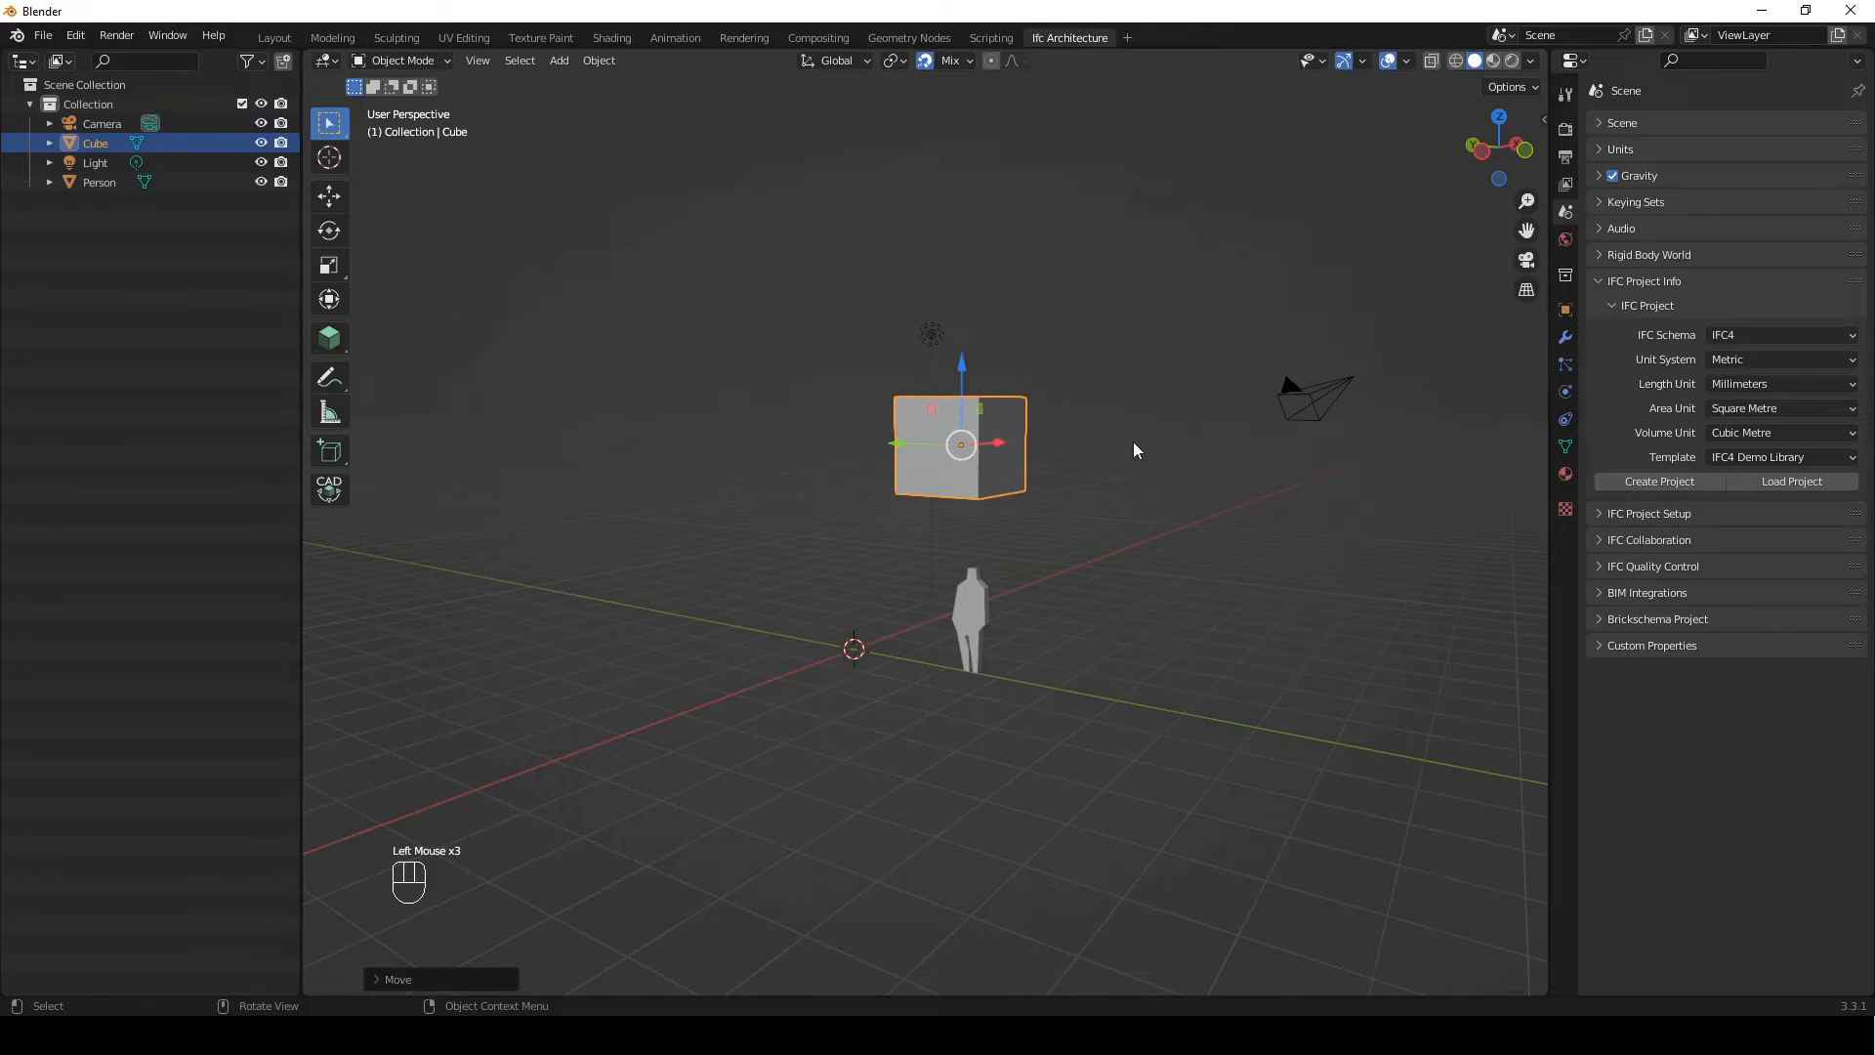
key("ctrl+z")
key("ctrl+z")
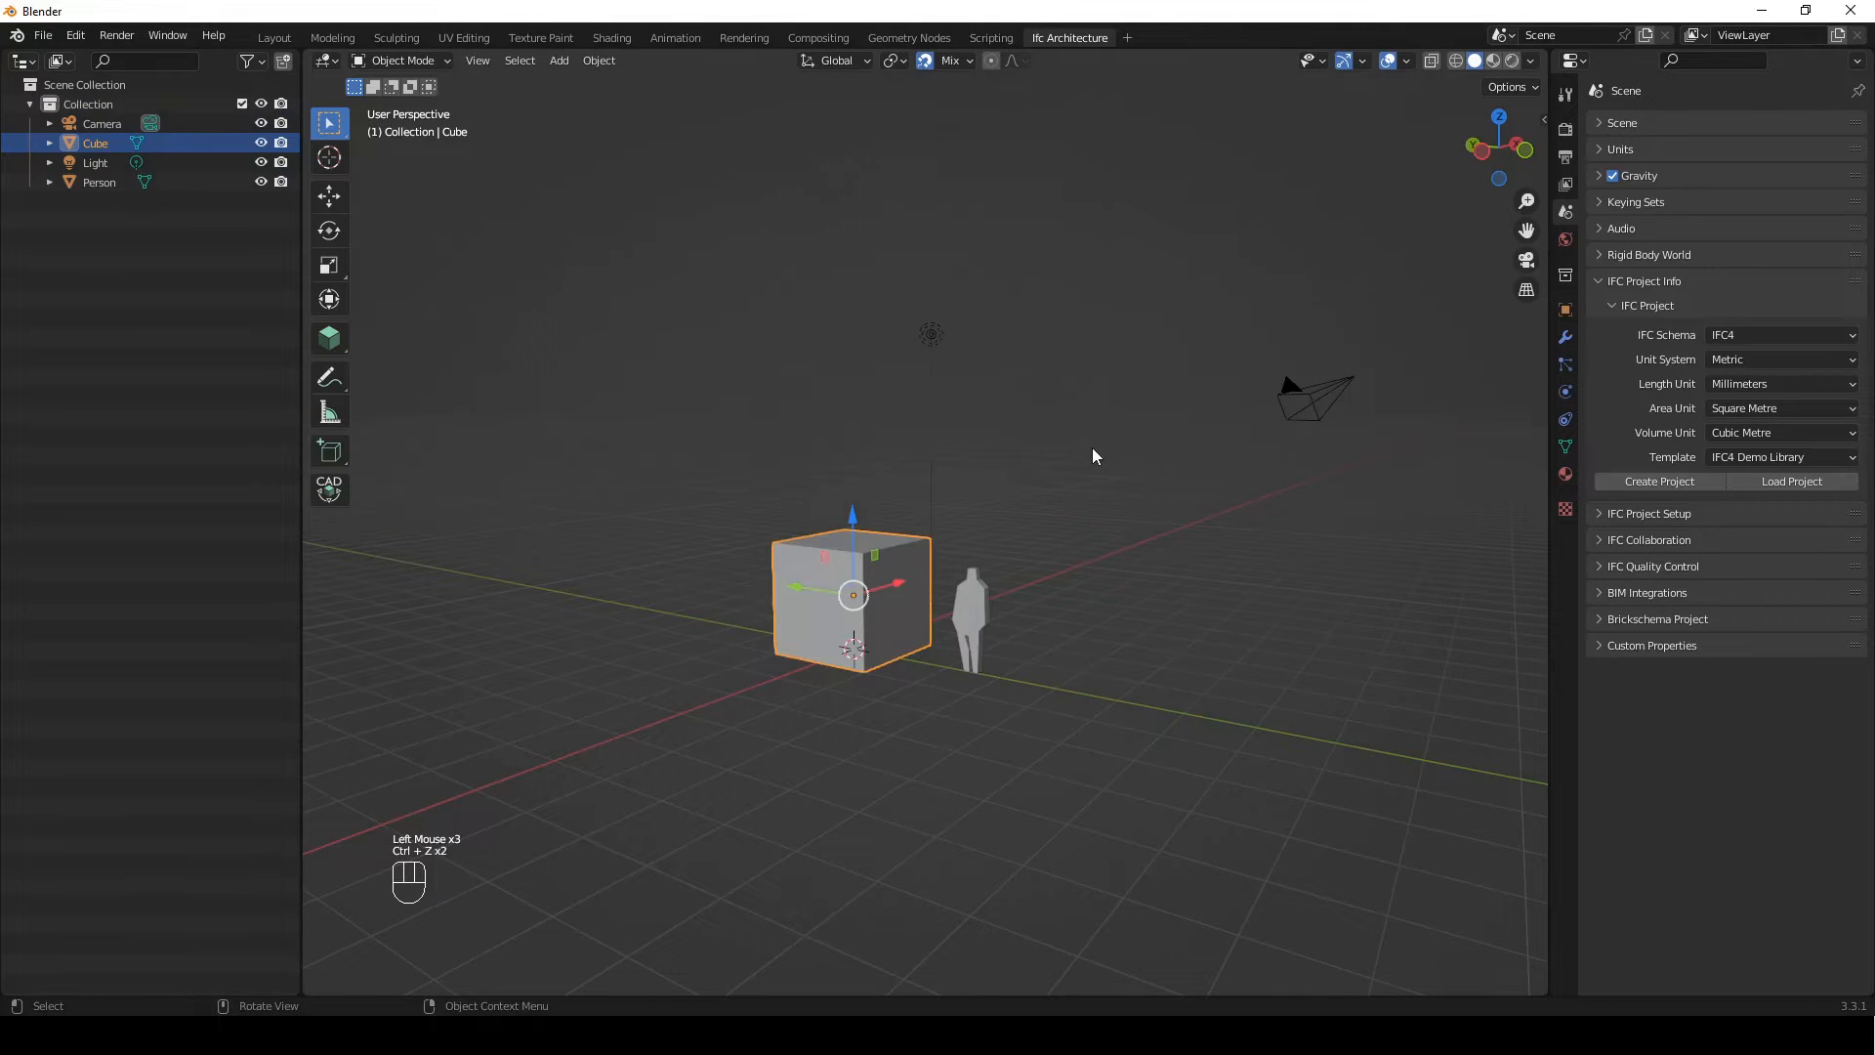
left_click(498, 808)
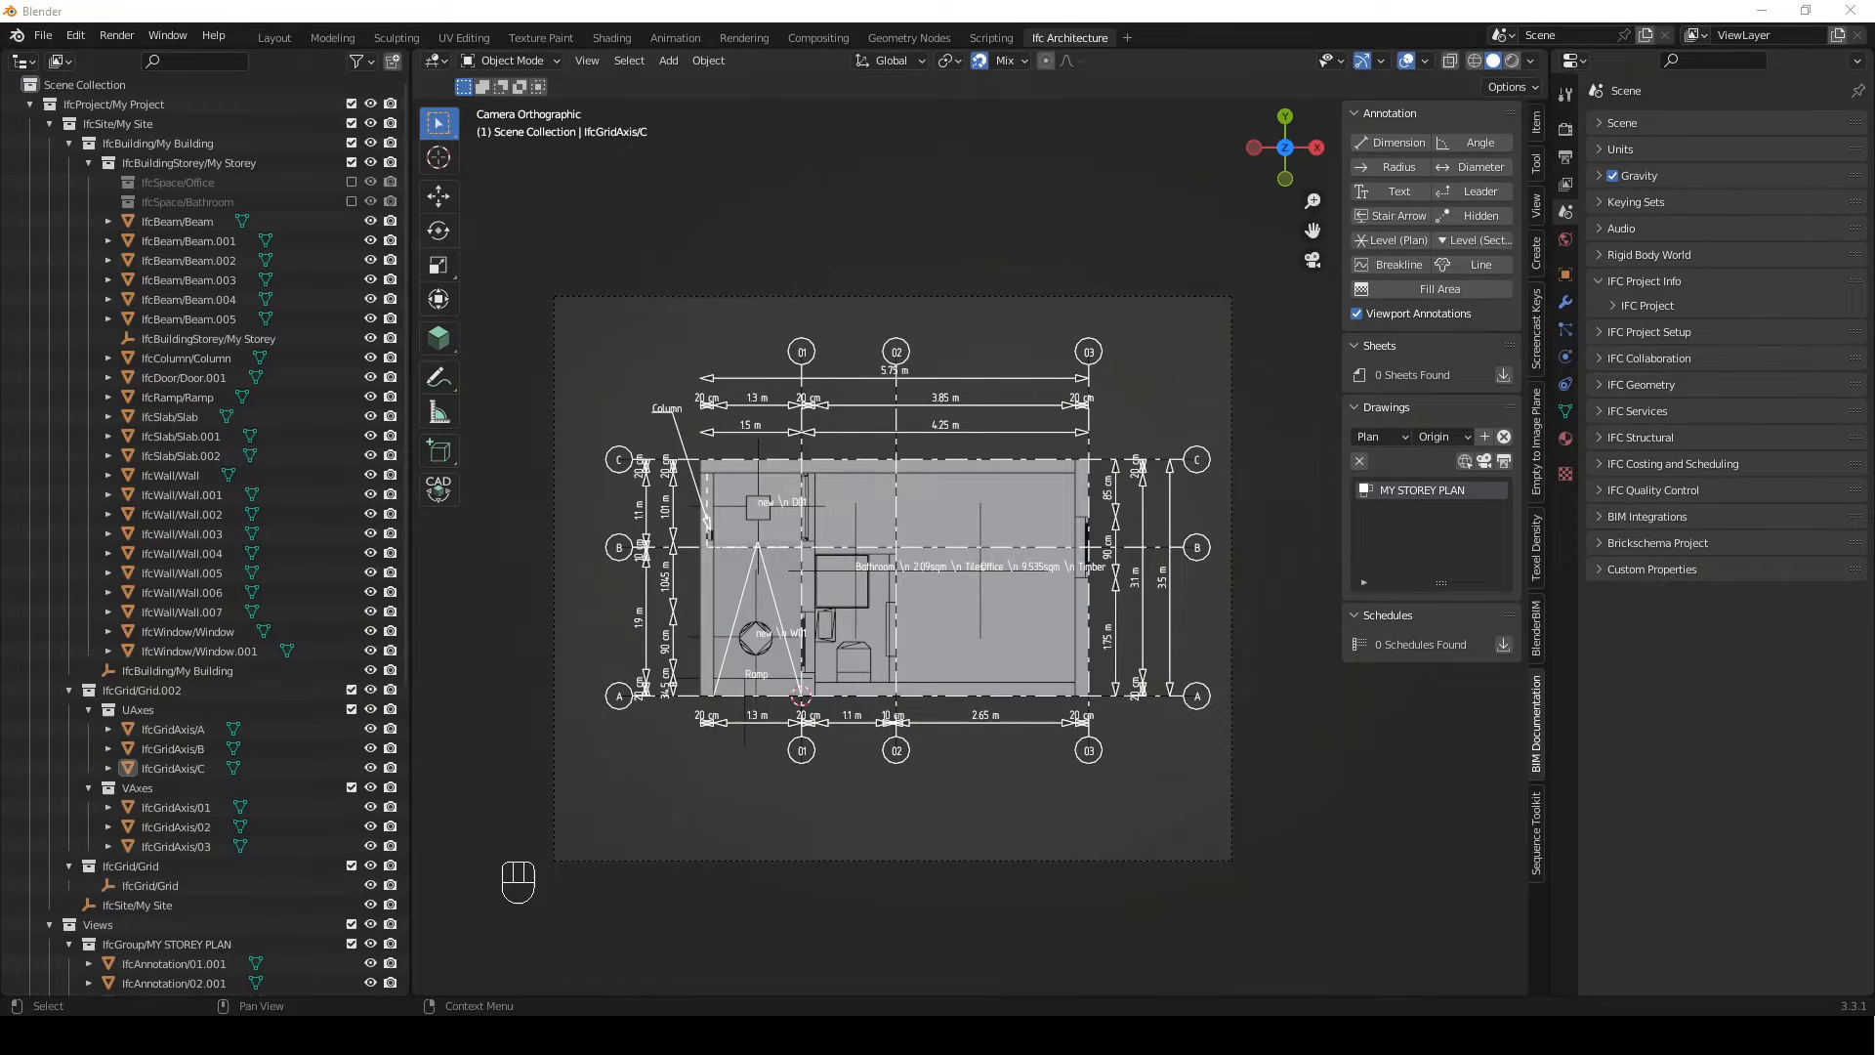
Move the loose building element proxies, door and sanitary terminals at the end of the outliner into the IfcBuildingStorey/My Storey collection
left_click(68, 689)
left_click(68, 709)
left_click(48, 748)
scroll(137, 801, "down", 2)
left_click(142, 826)
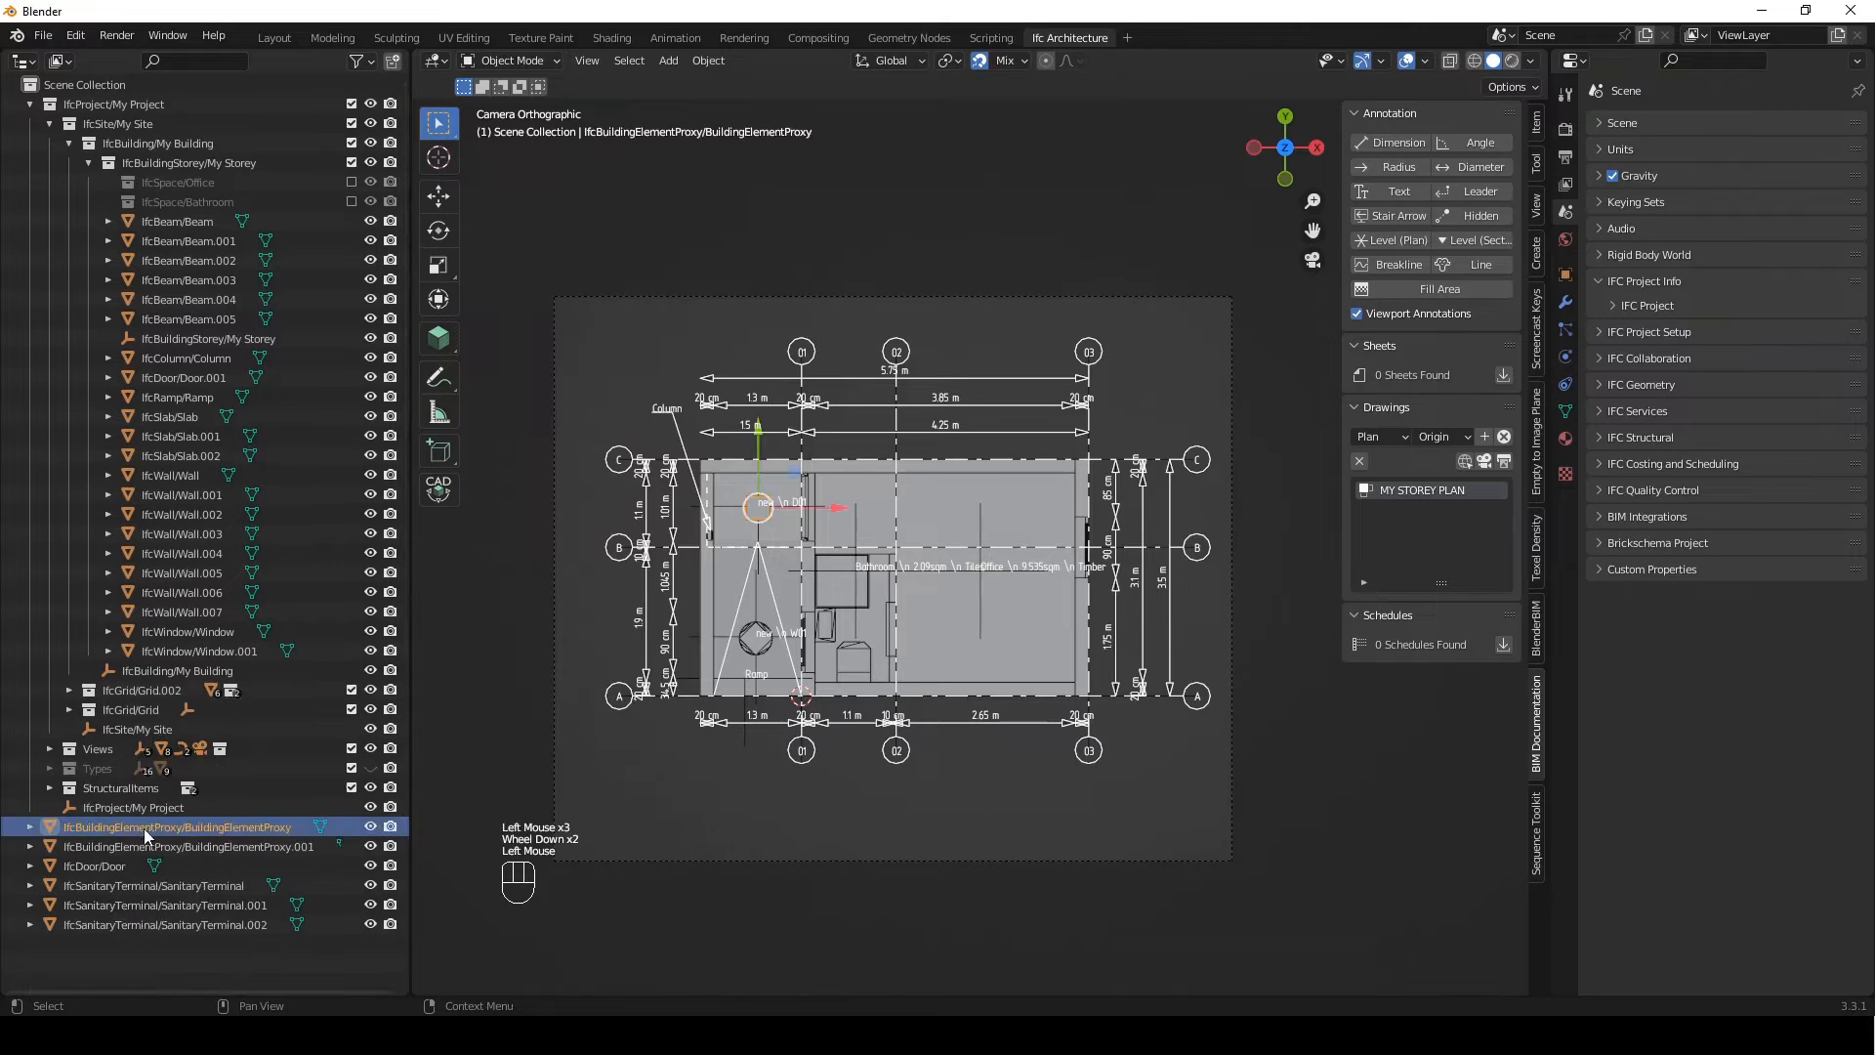
left_click(203, 926, "shift")
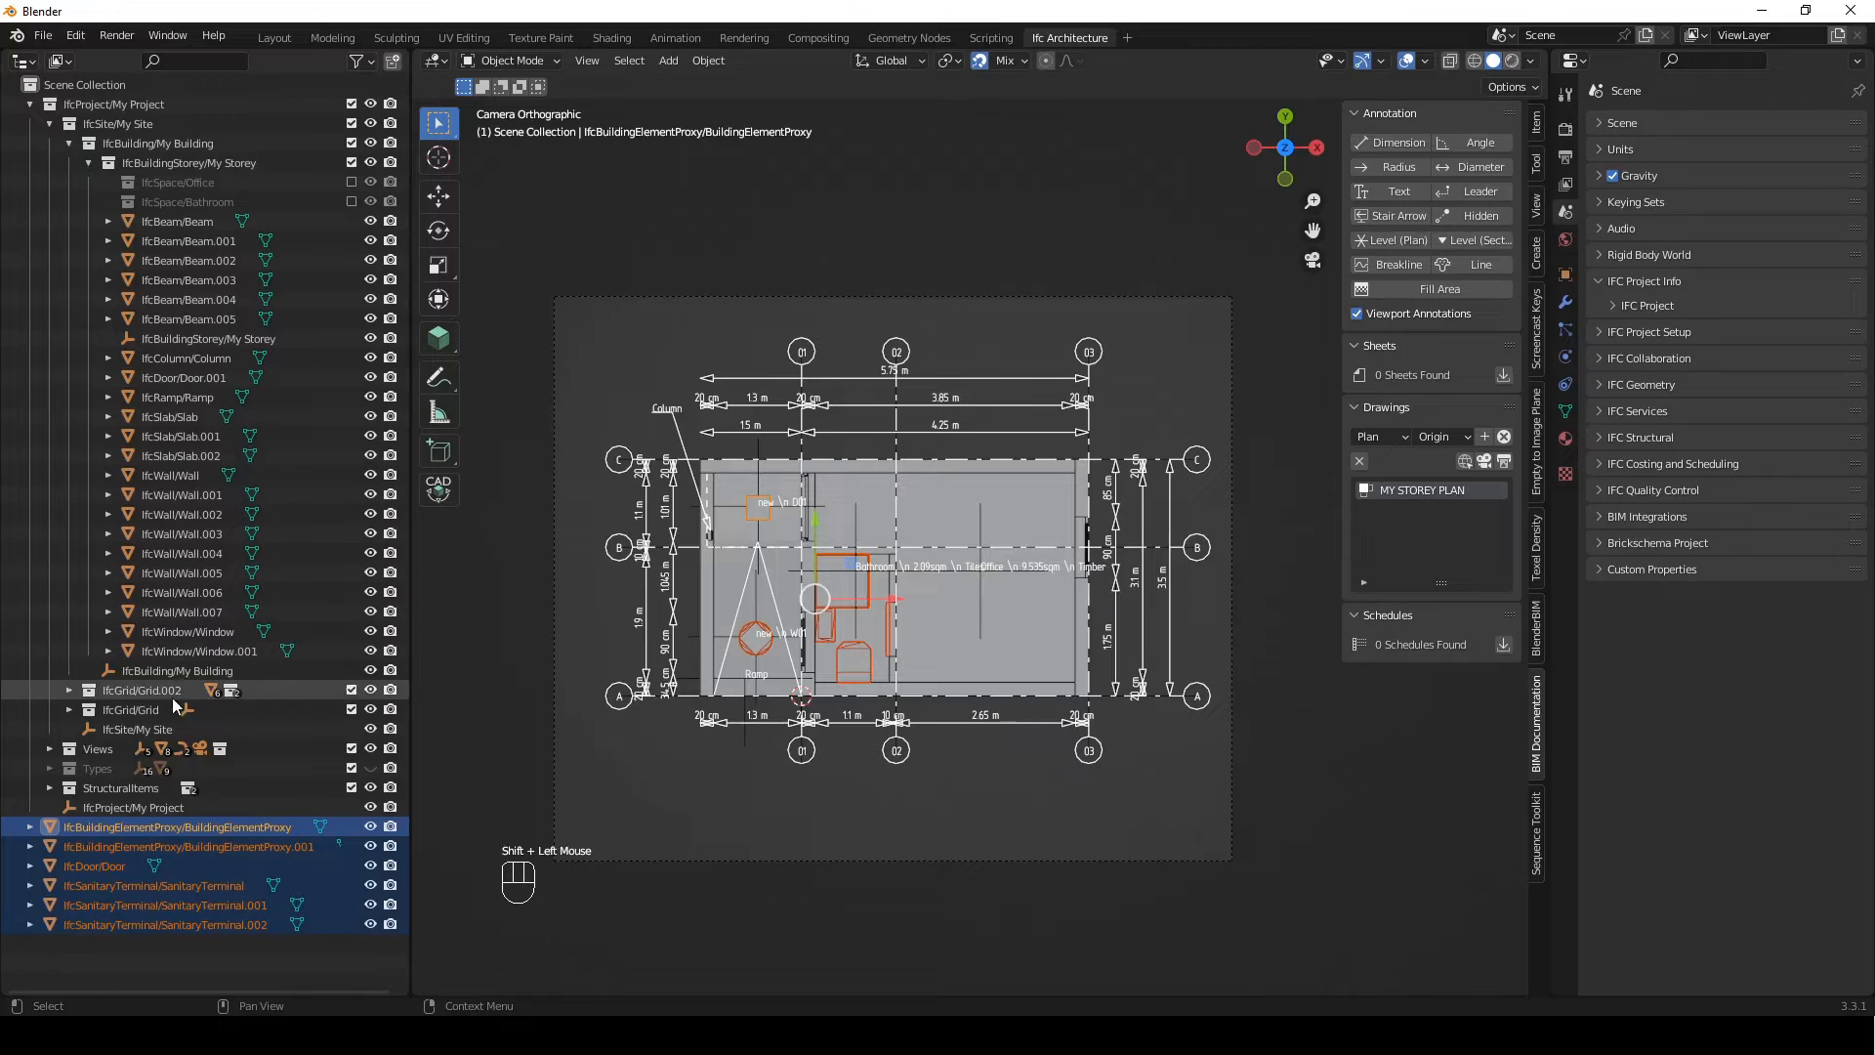
left_click_drag(205, 824, 238, 162)
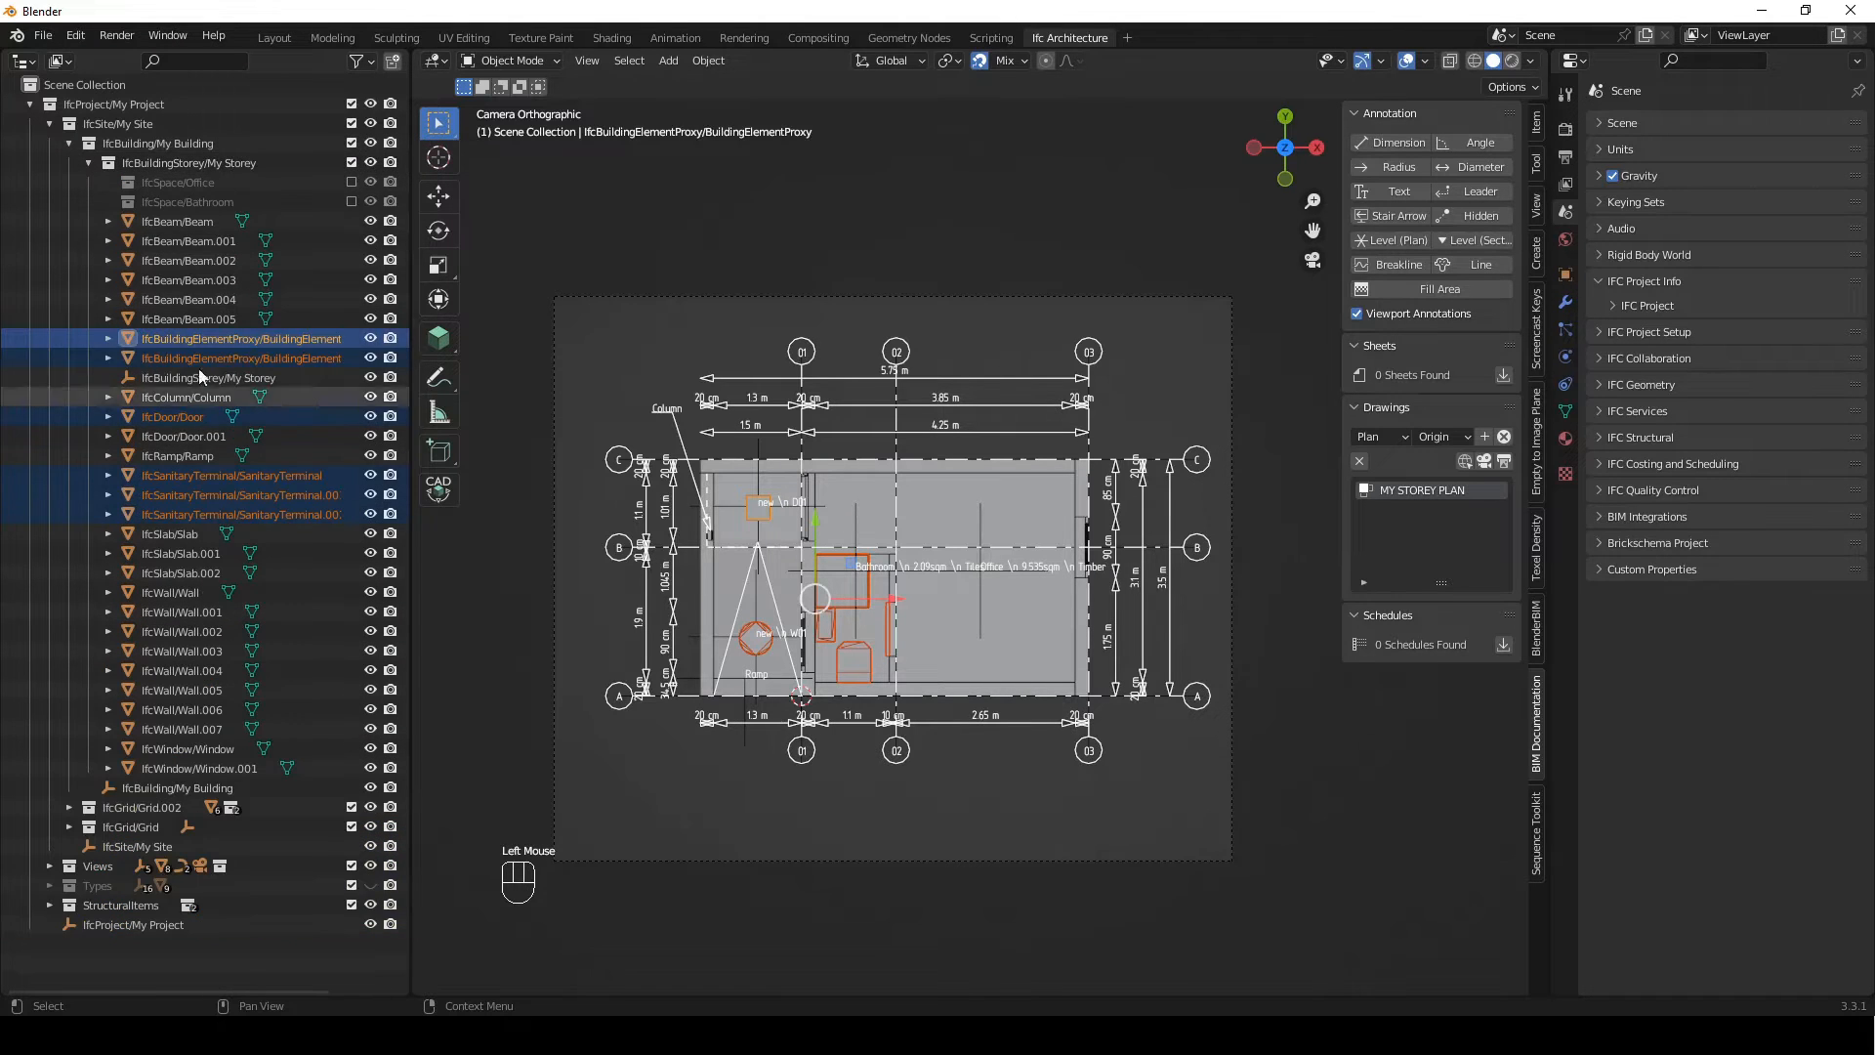
Collapse the My Storey collection, look through the contents of the Views collection and select the MY STOREY PLAN group
left_click(217, 164)
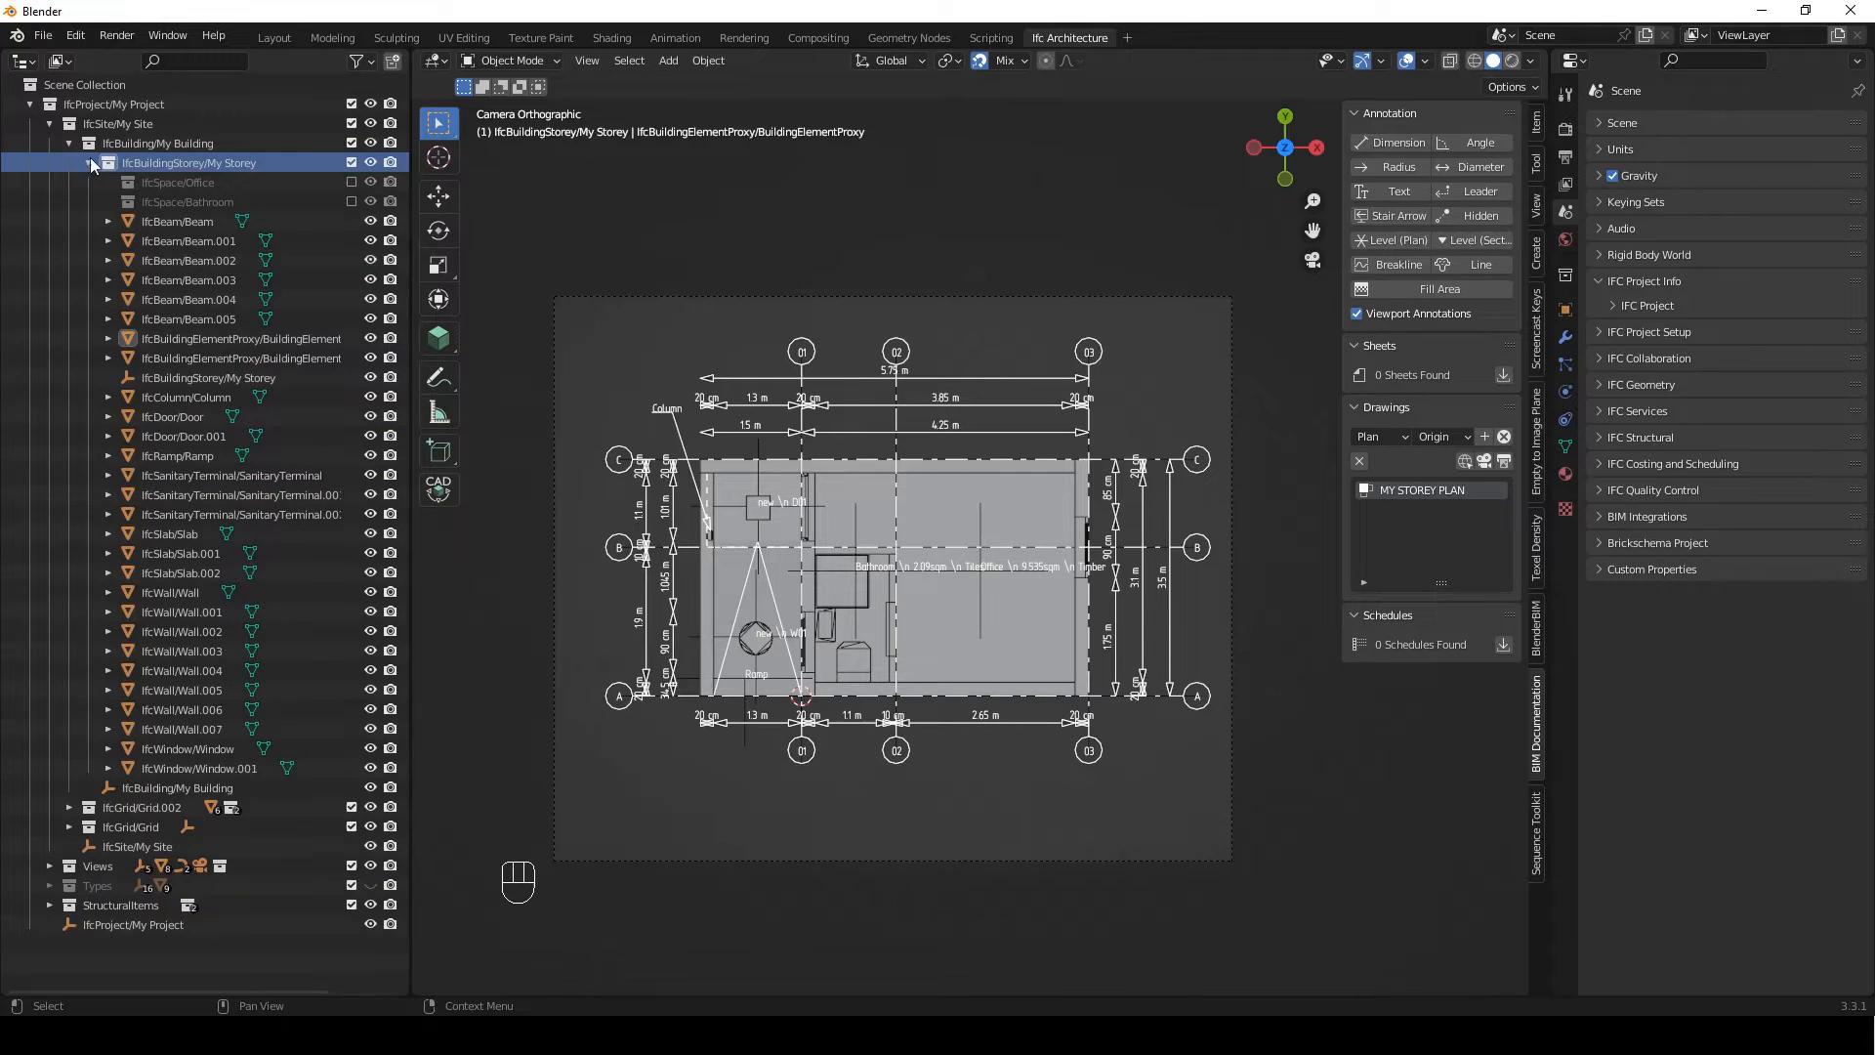
left_click(87, 162)
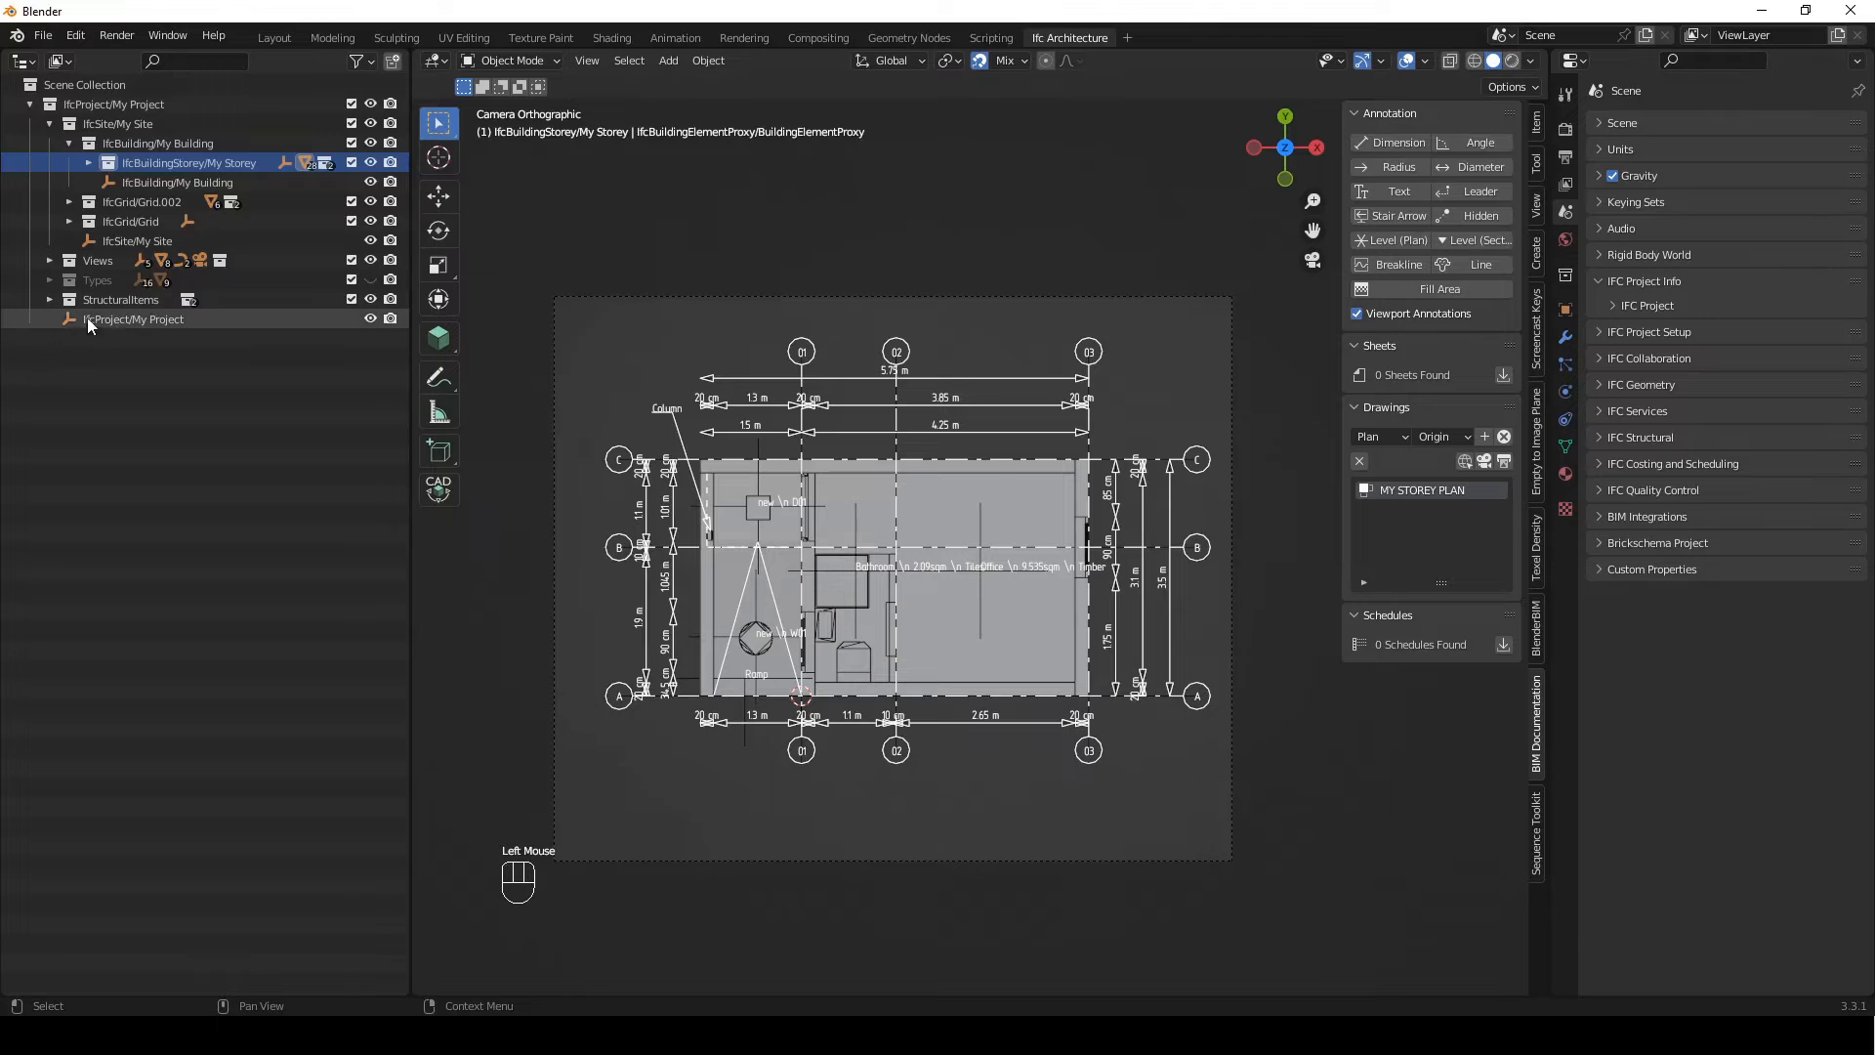
left_click(50, 261)
left_click(69, 281)
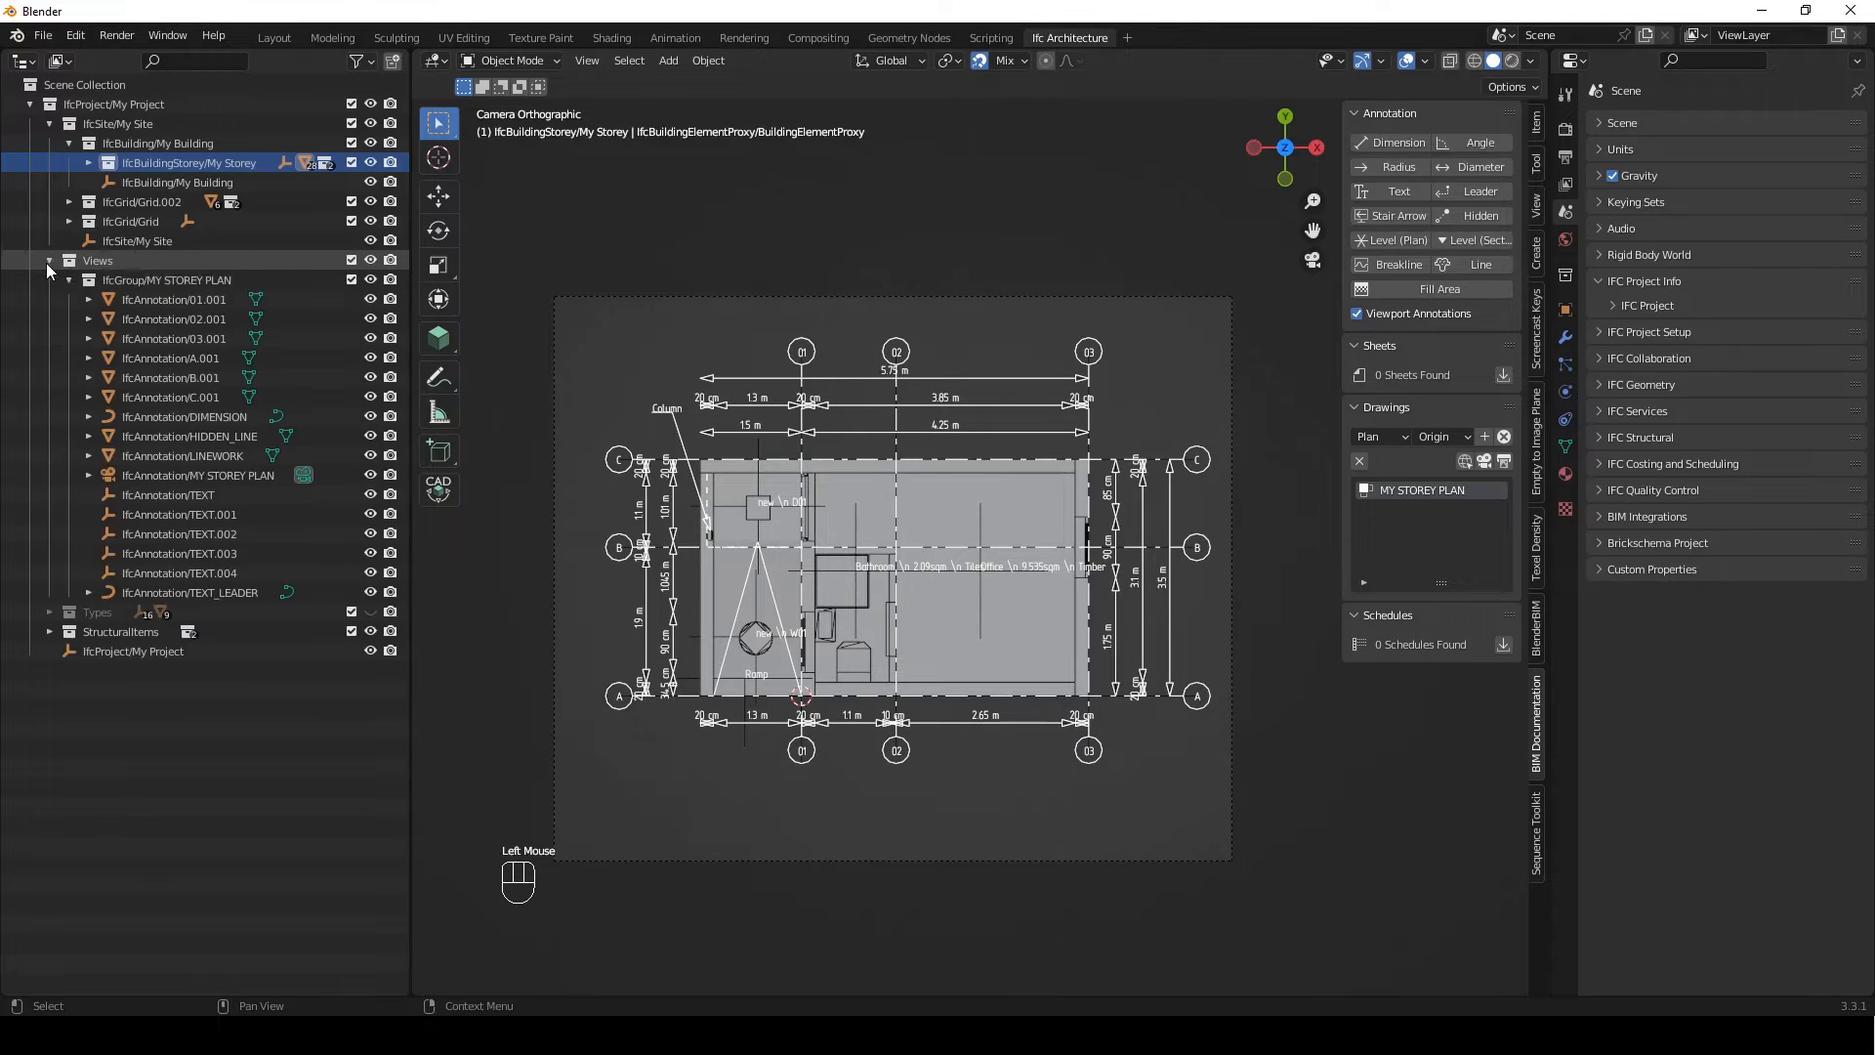
left_click(68, 278)
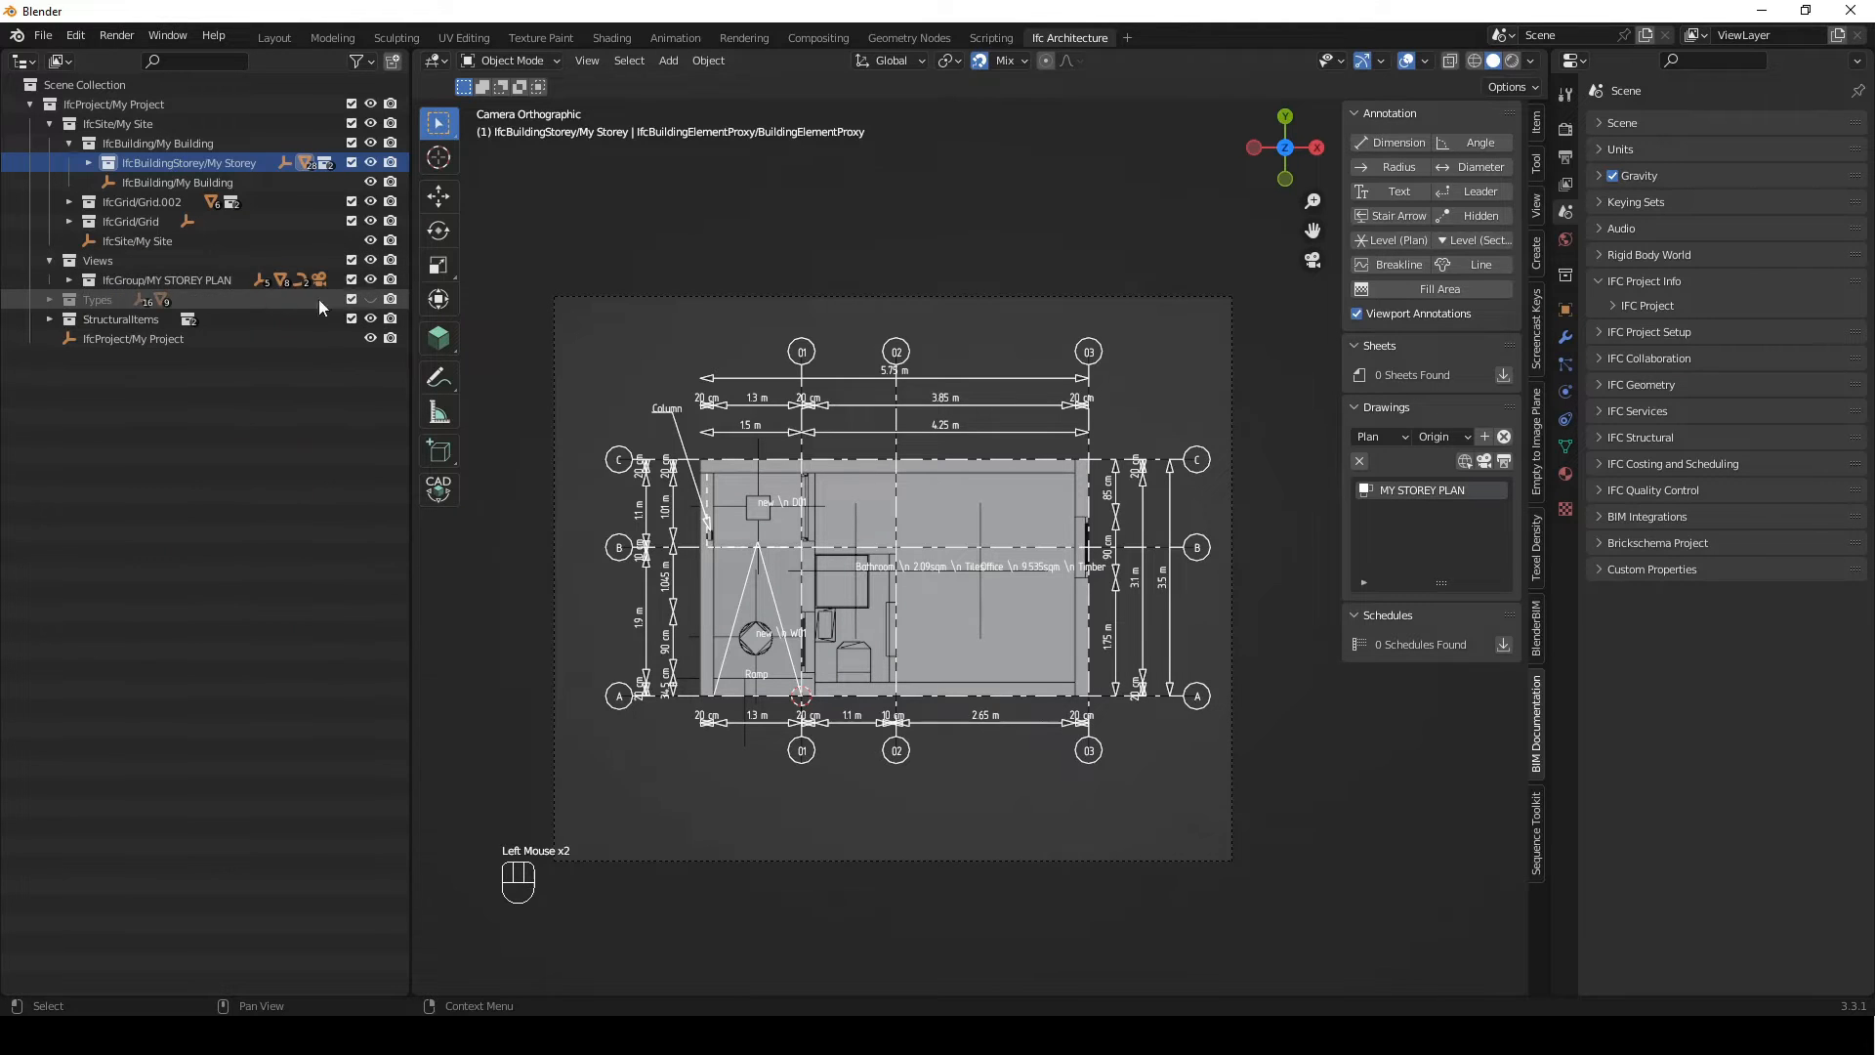
left_click(192, 278)
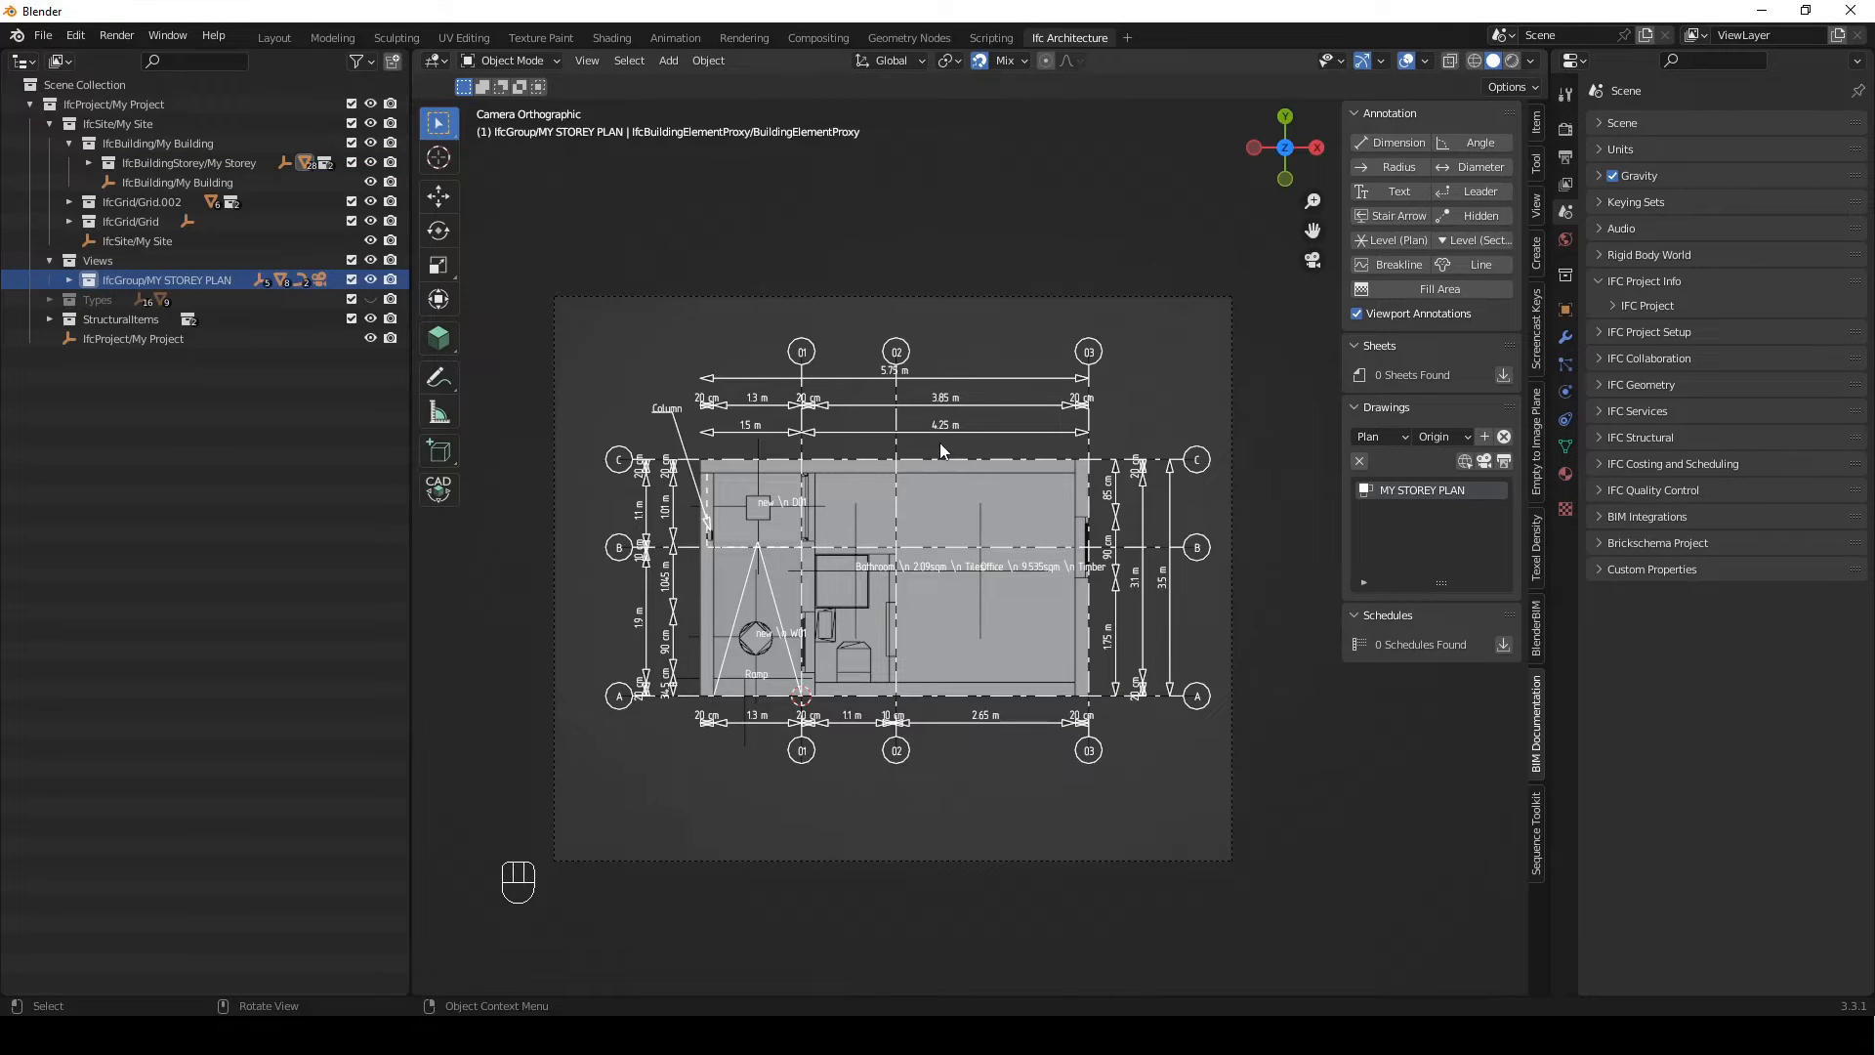
Create an East-facing Section drawing at a 3D cursor placed in the bathroom, between the fixtures and its door
left_click(1381, 437)
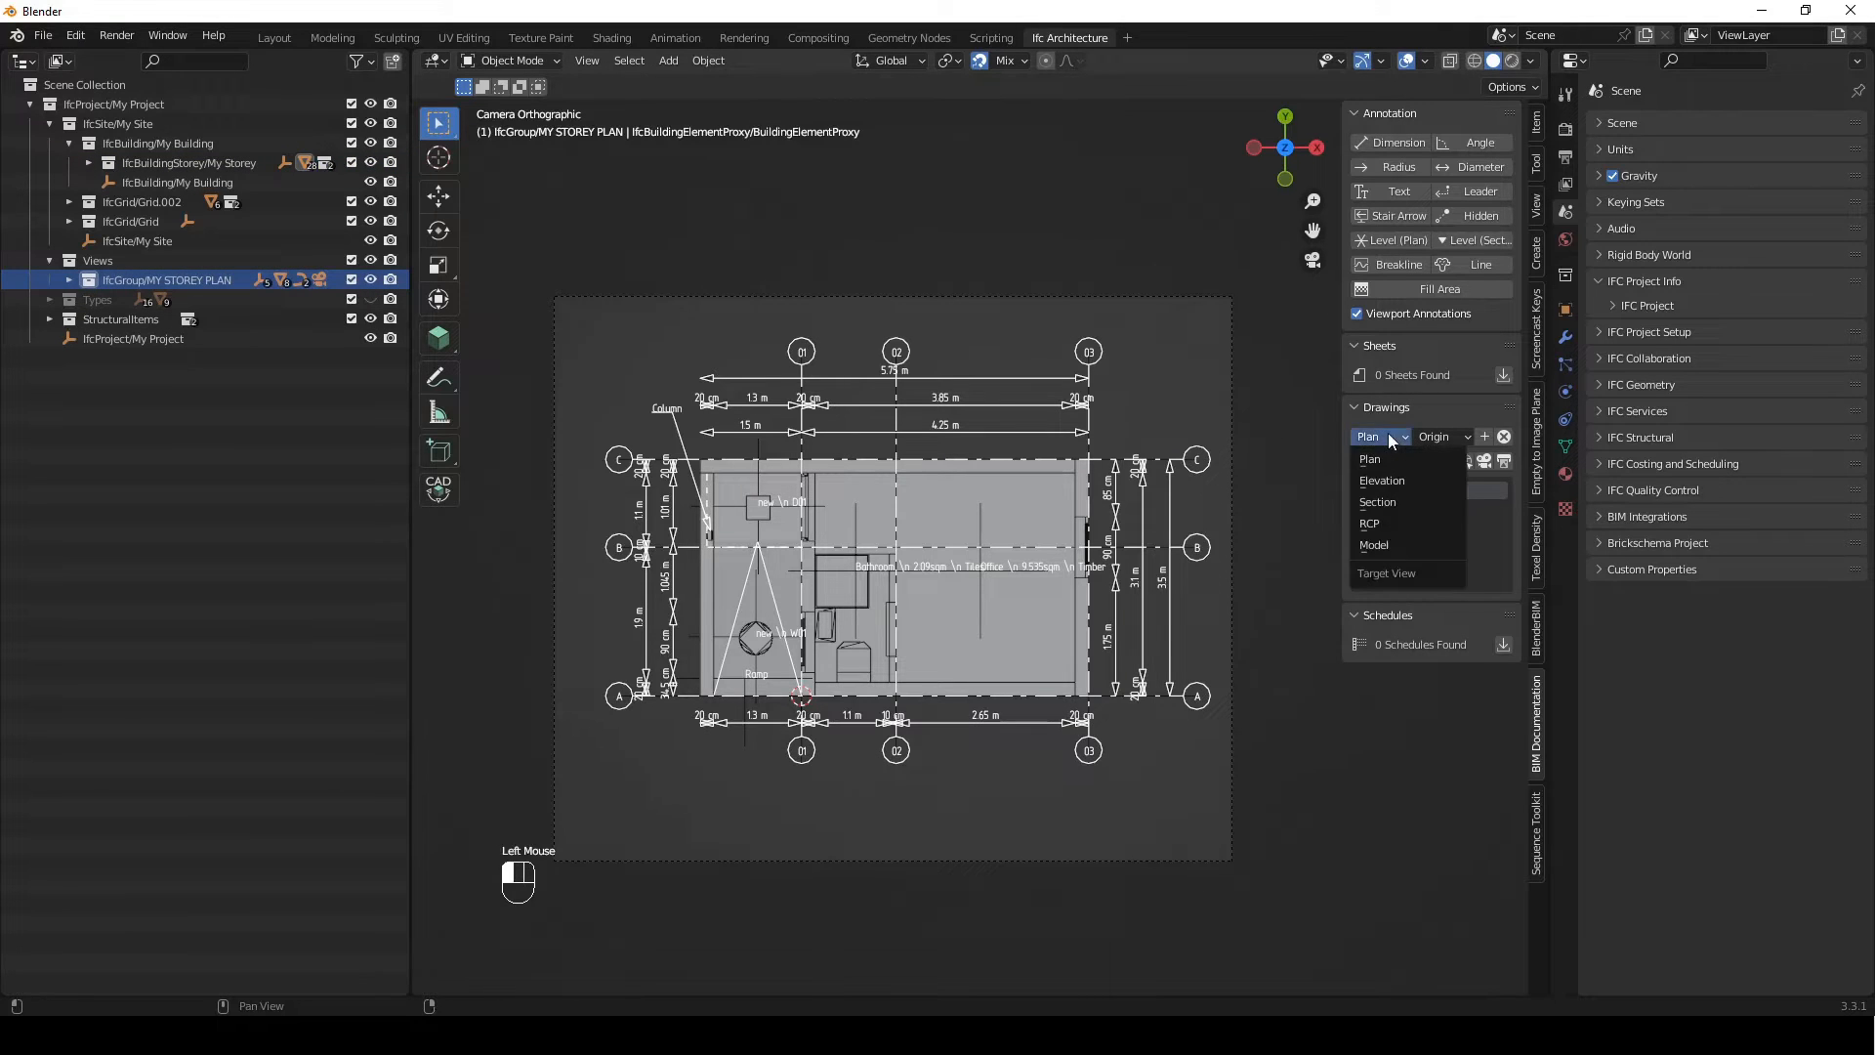
left_click(1384, 502)
left_click(1448, 437)
left_click(1442, 504)
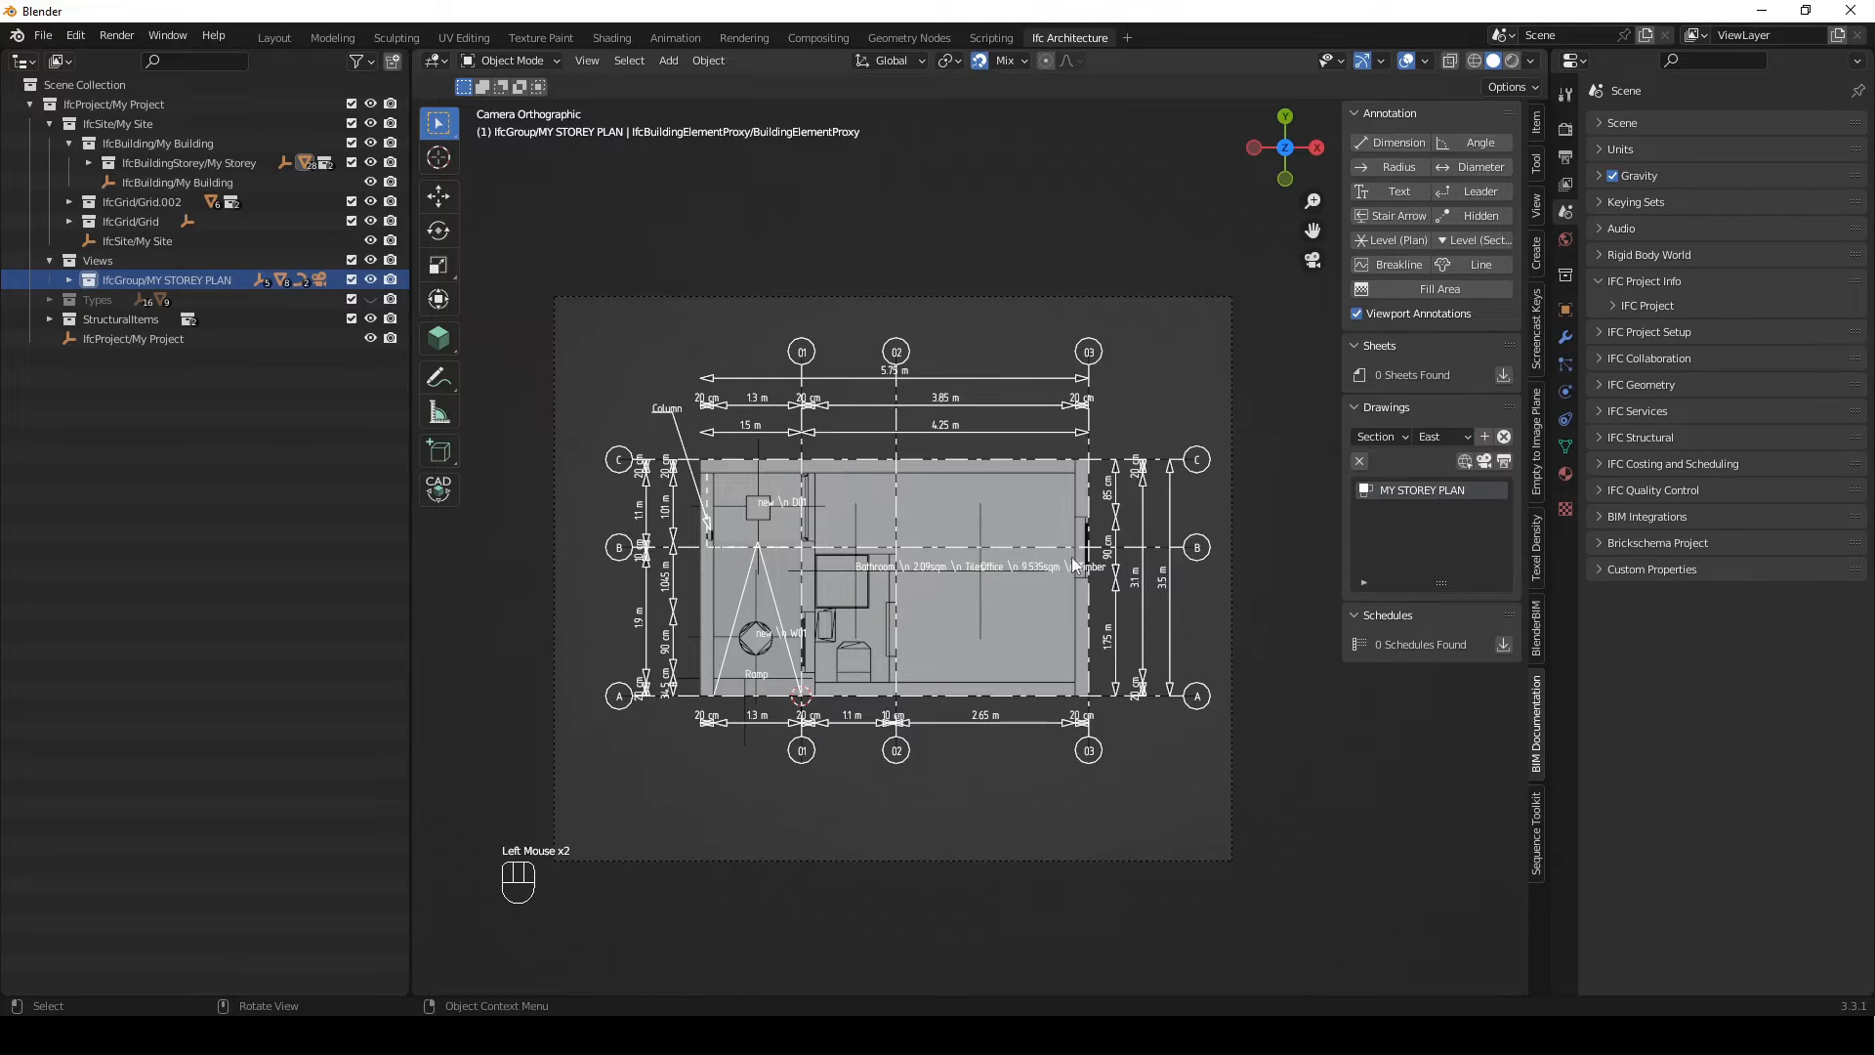
scroll(869, 588, "up", 2)
middle_click_drag(869, 588, 967, 615, "shift")
scroll(957, 671, "up", 2)
right_click_drag(966, 615, 975, 630, "shift")
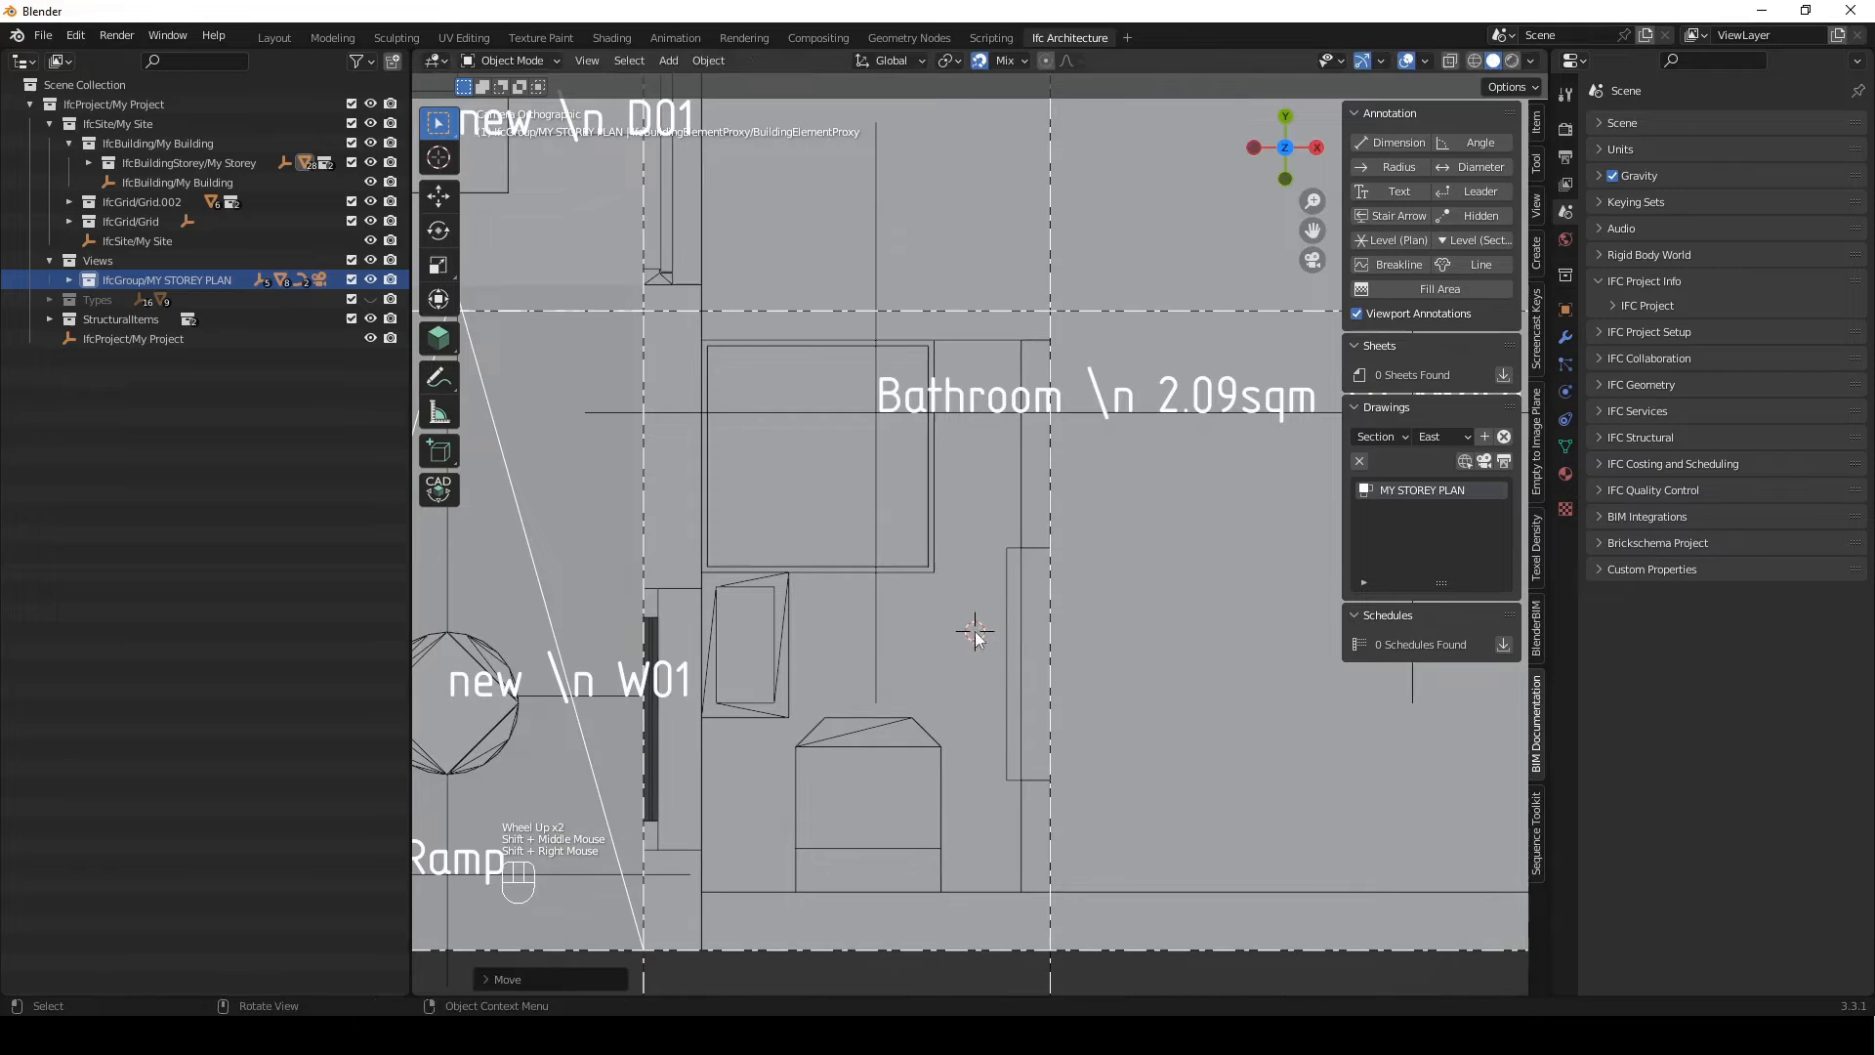
scroll(975, 630, "down", 4)
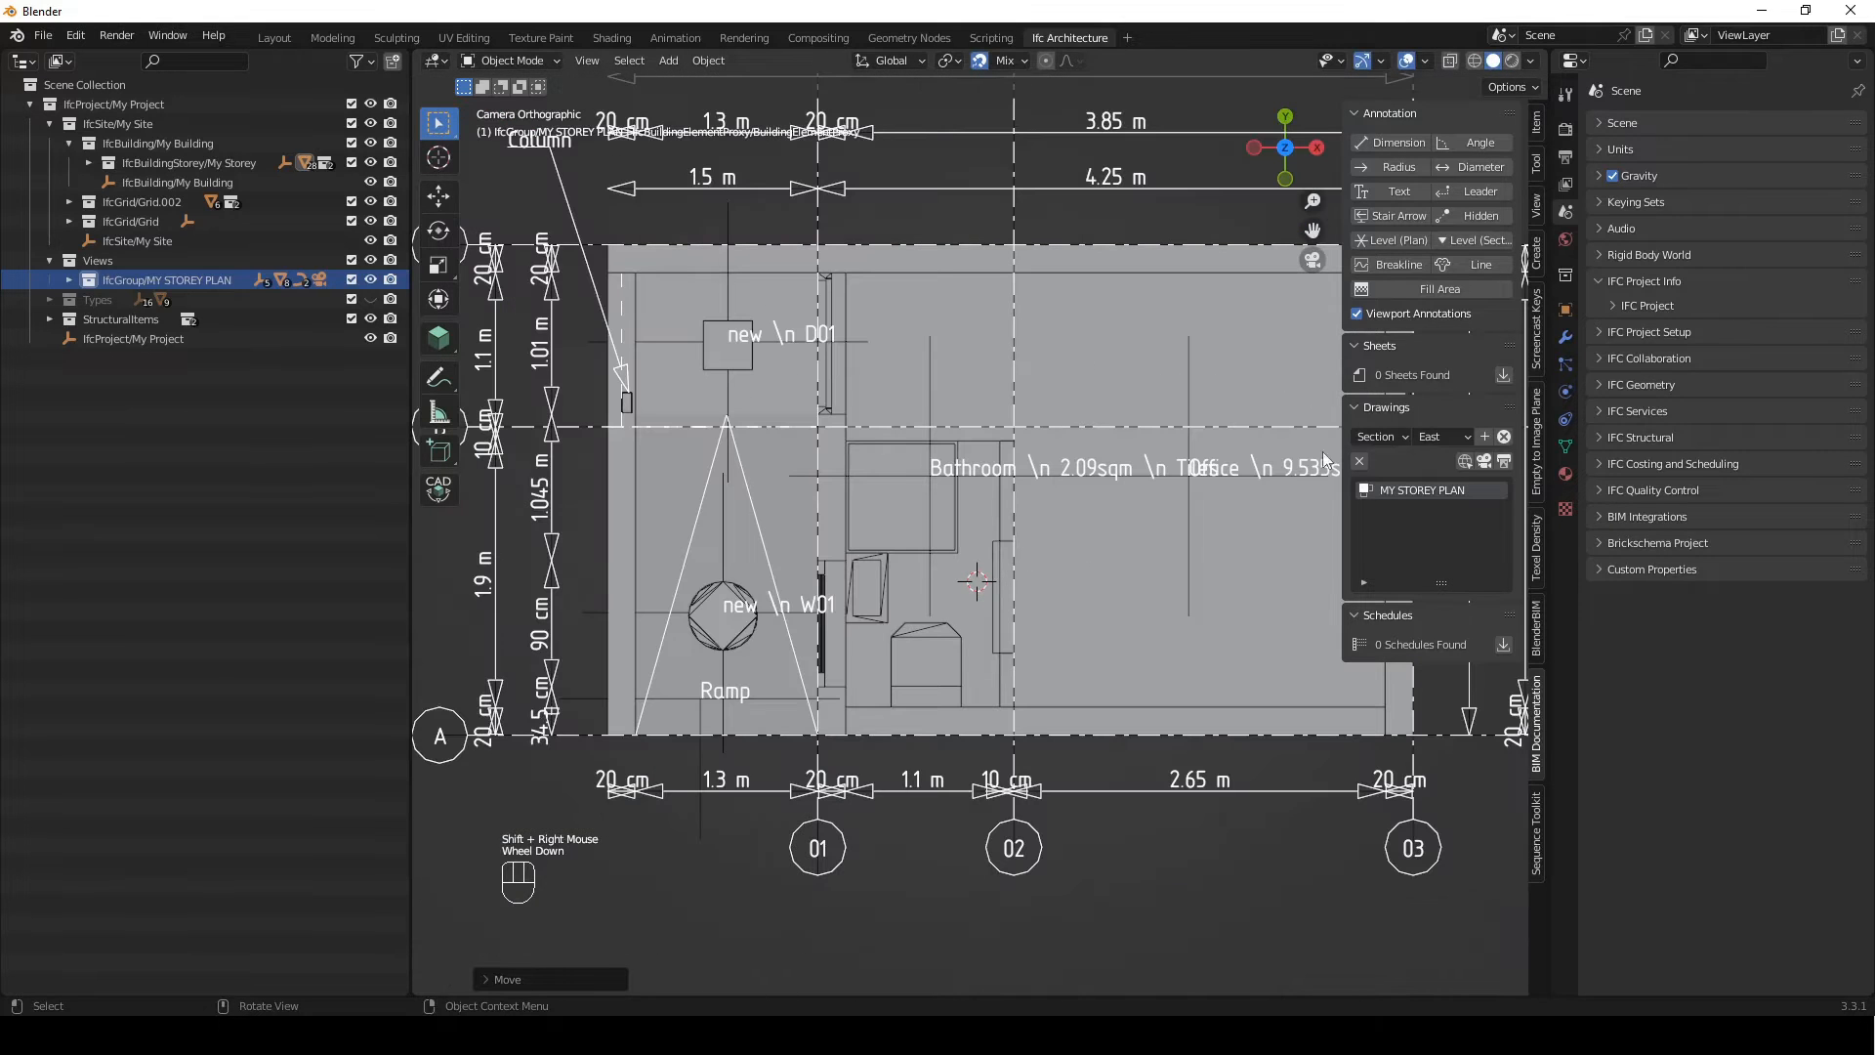
left_click(1489, 435)
scroll(1016, 514, "down", 2)
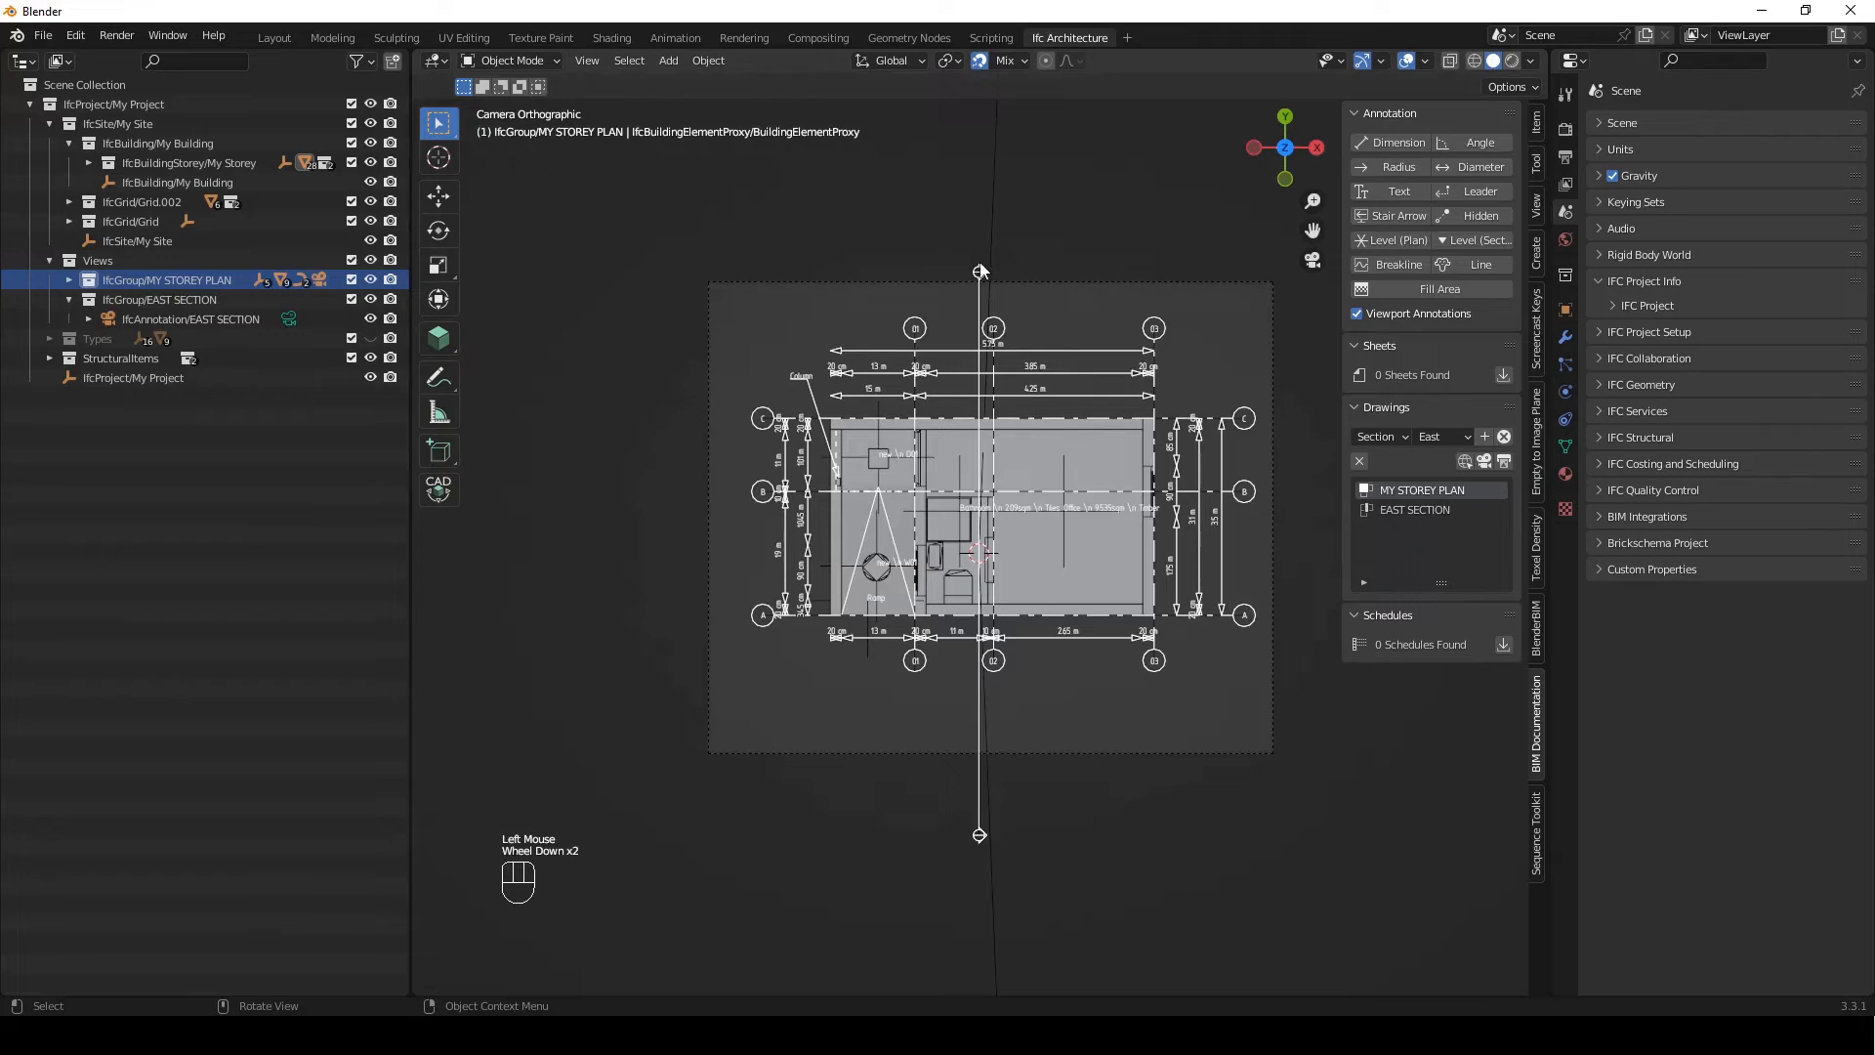
Select the new section's camera in the plan, then activate the EAST SECTION drawing view
left_click(990, 232)
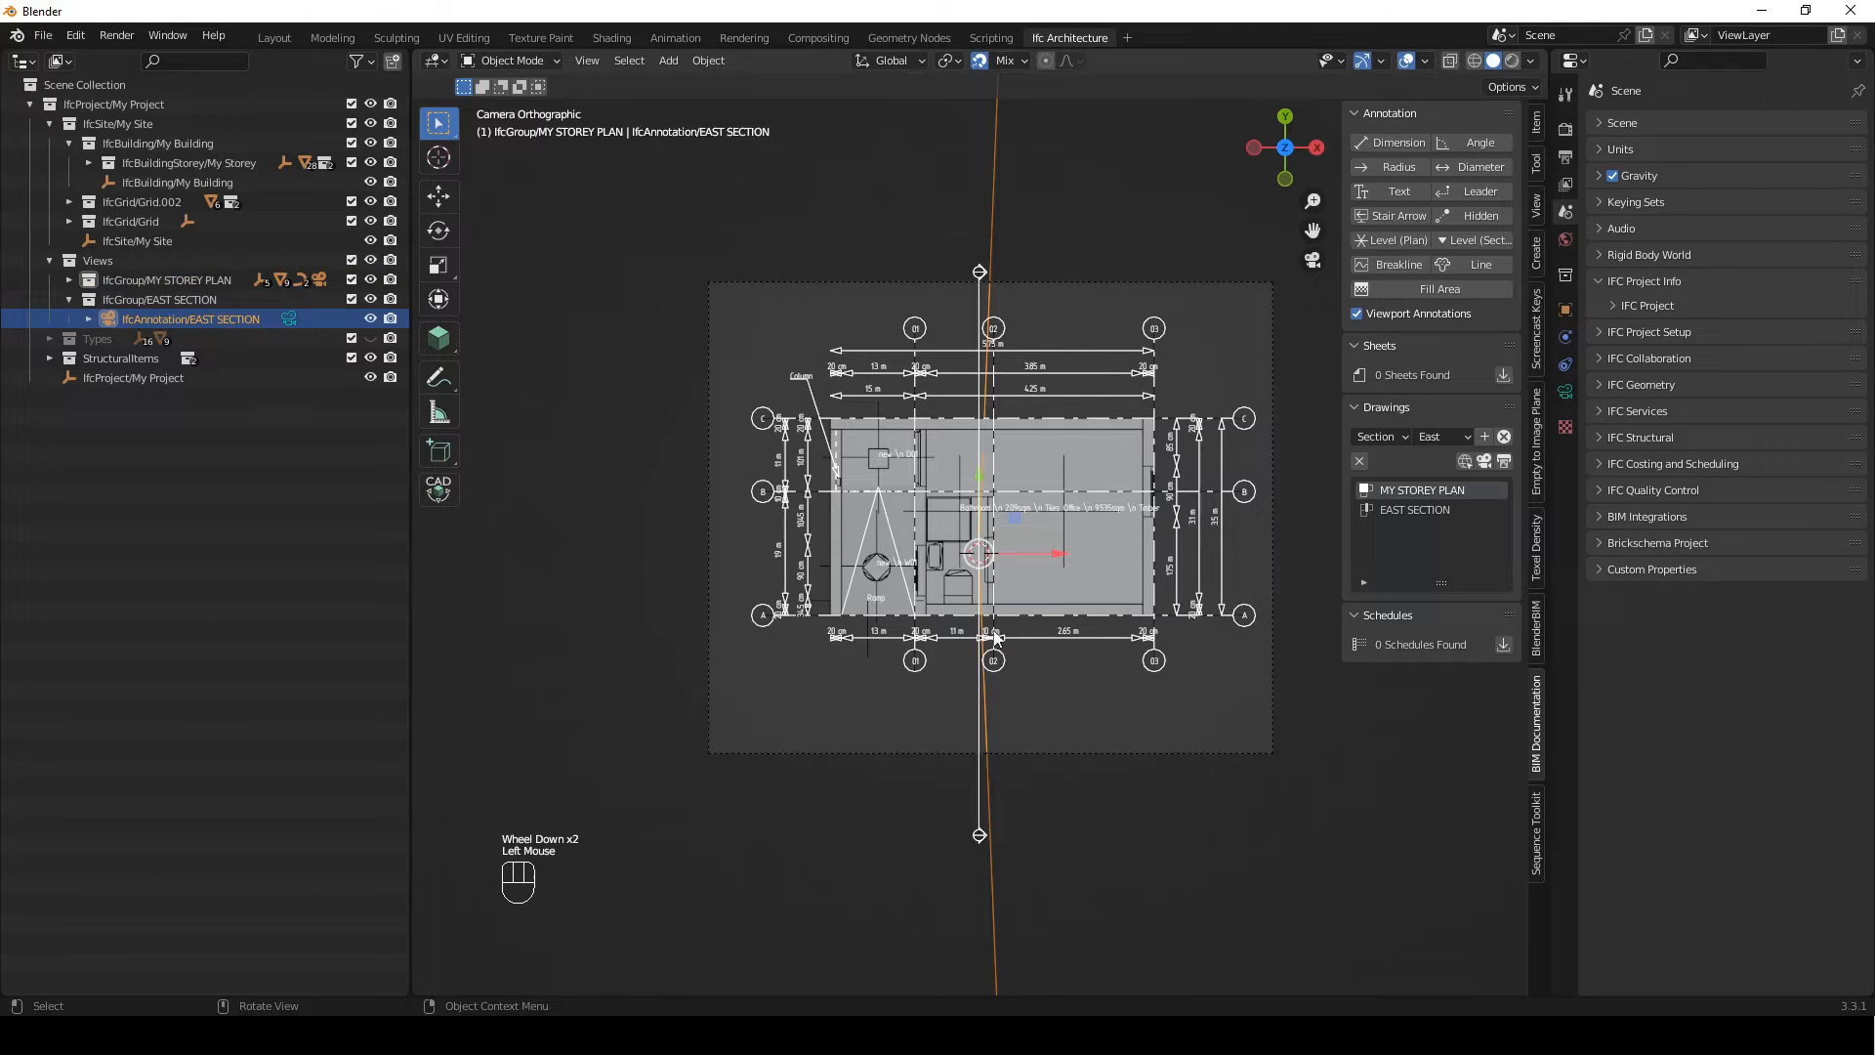
middle_click_drag(1042, 418, 973, 436, "shift")
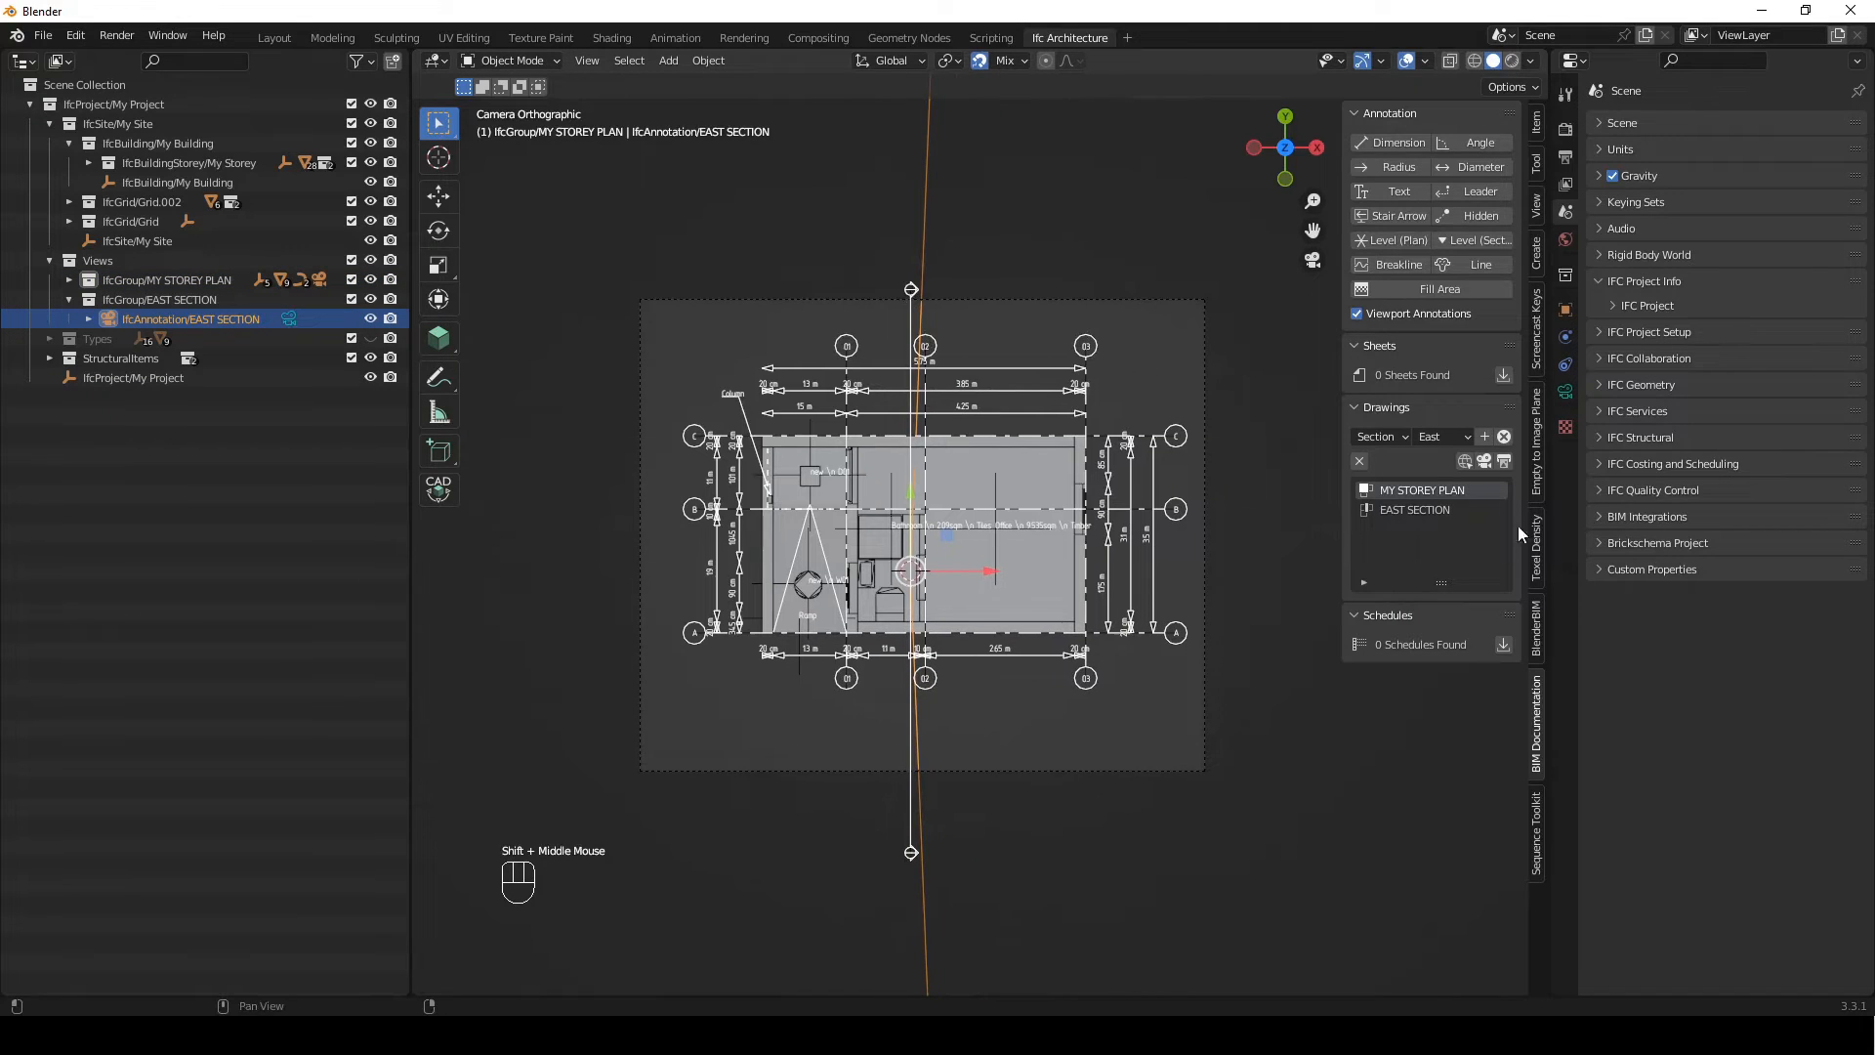
left_click(1425, 516)
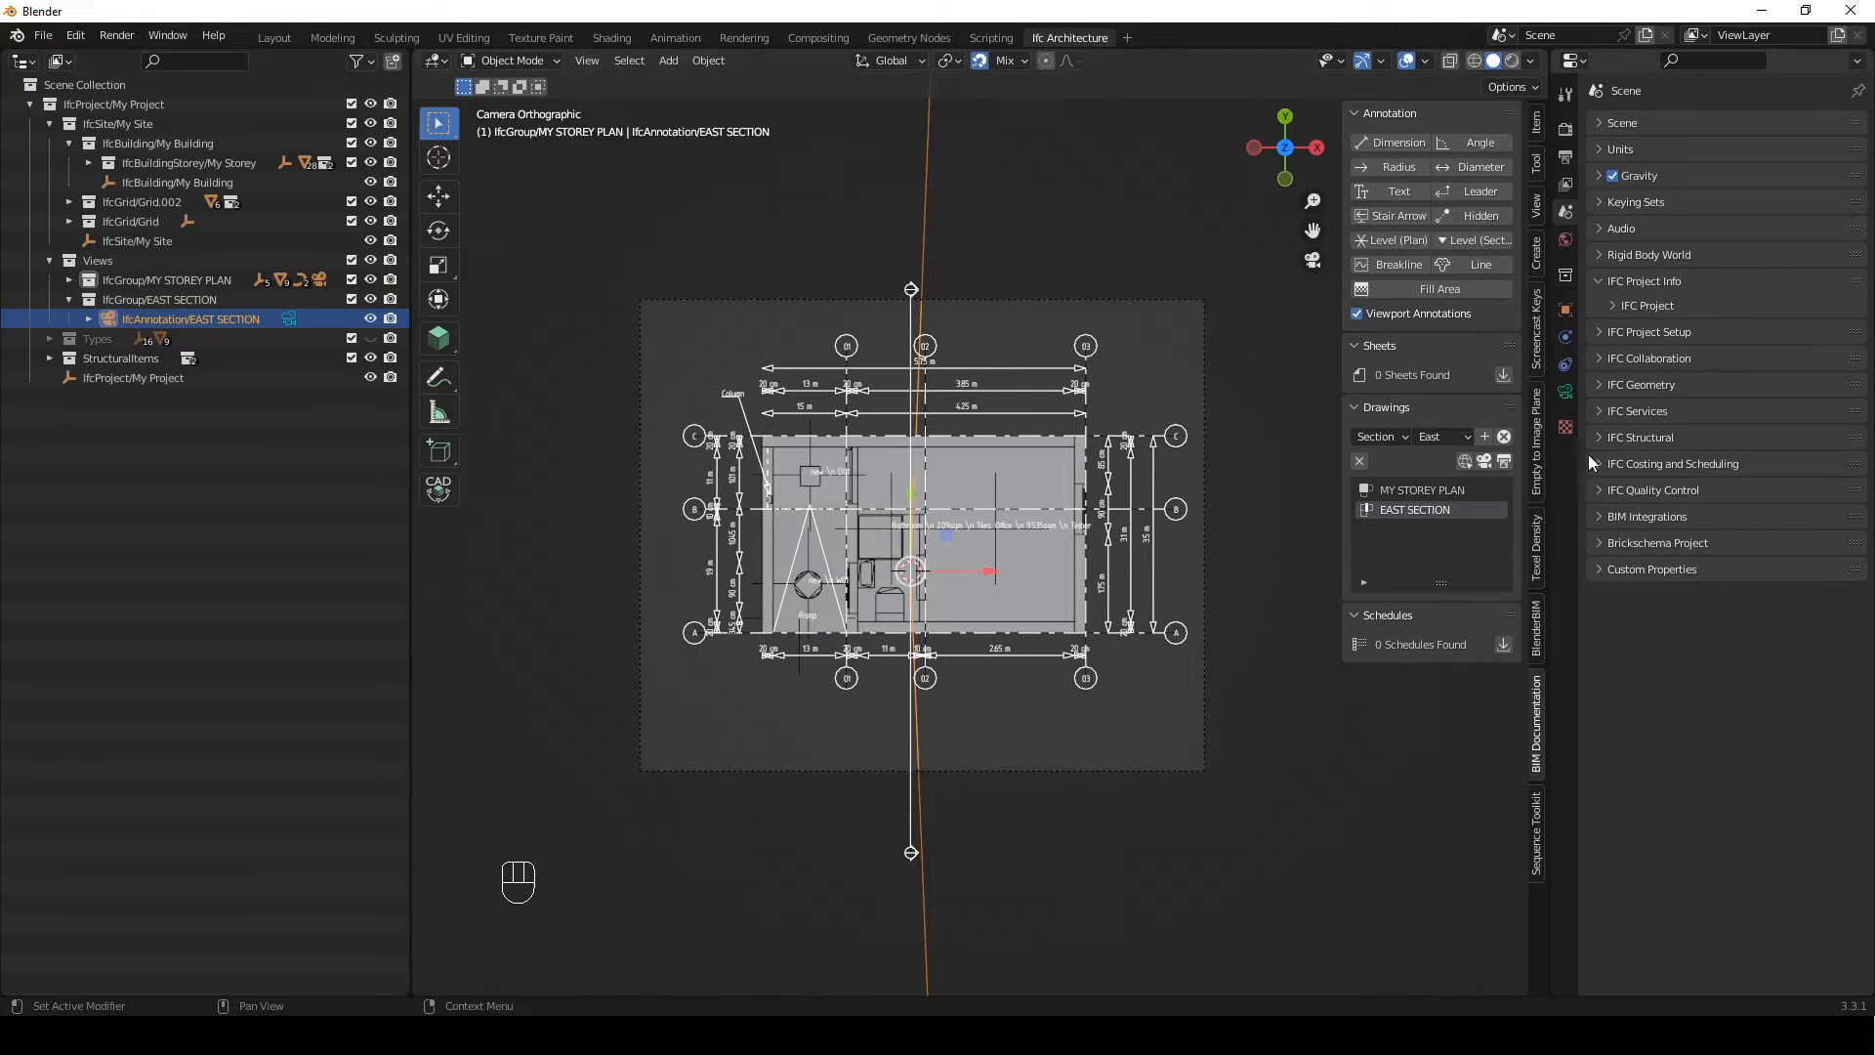
left_click(1484, 463)
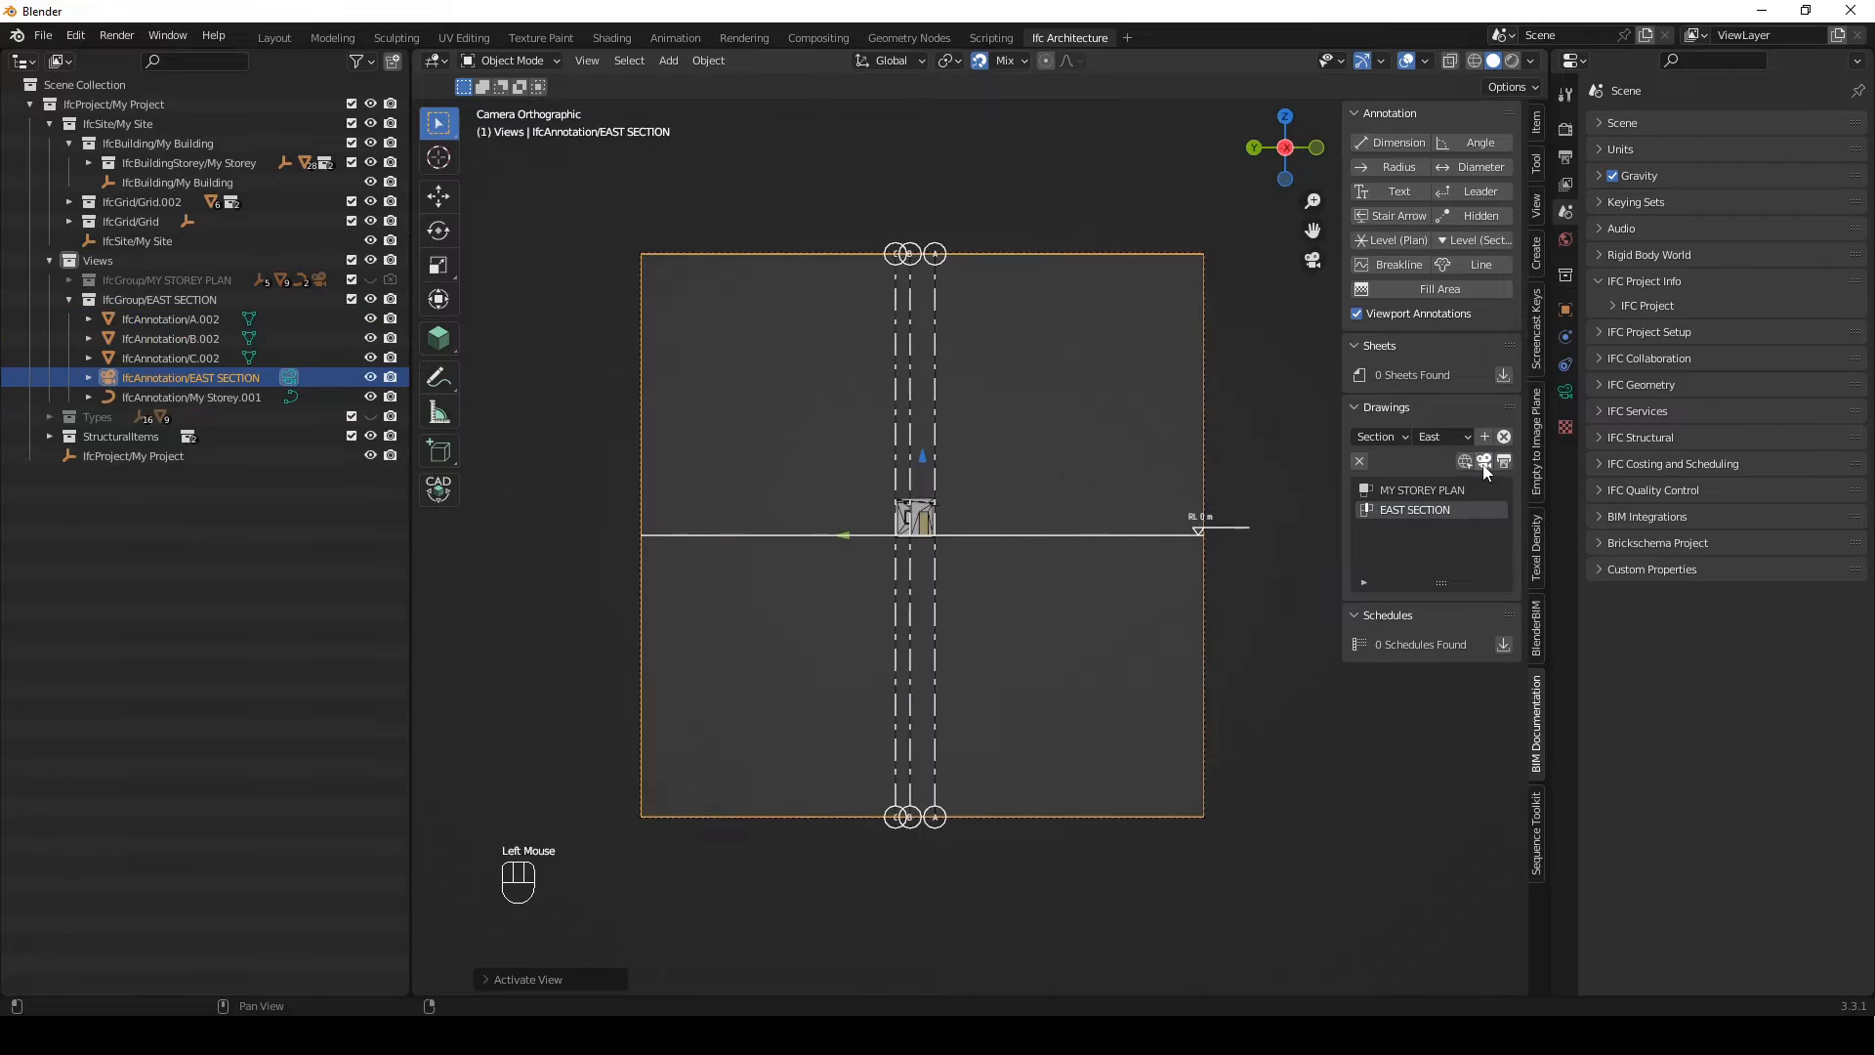
Shorten the My Storey level line in the East section by moving both of its endpoints in to the building's edges
left_click(1012, 536)
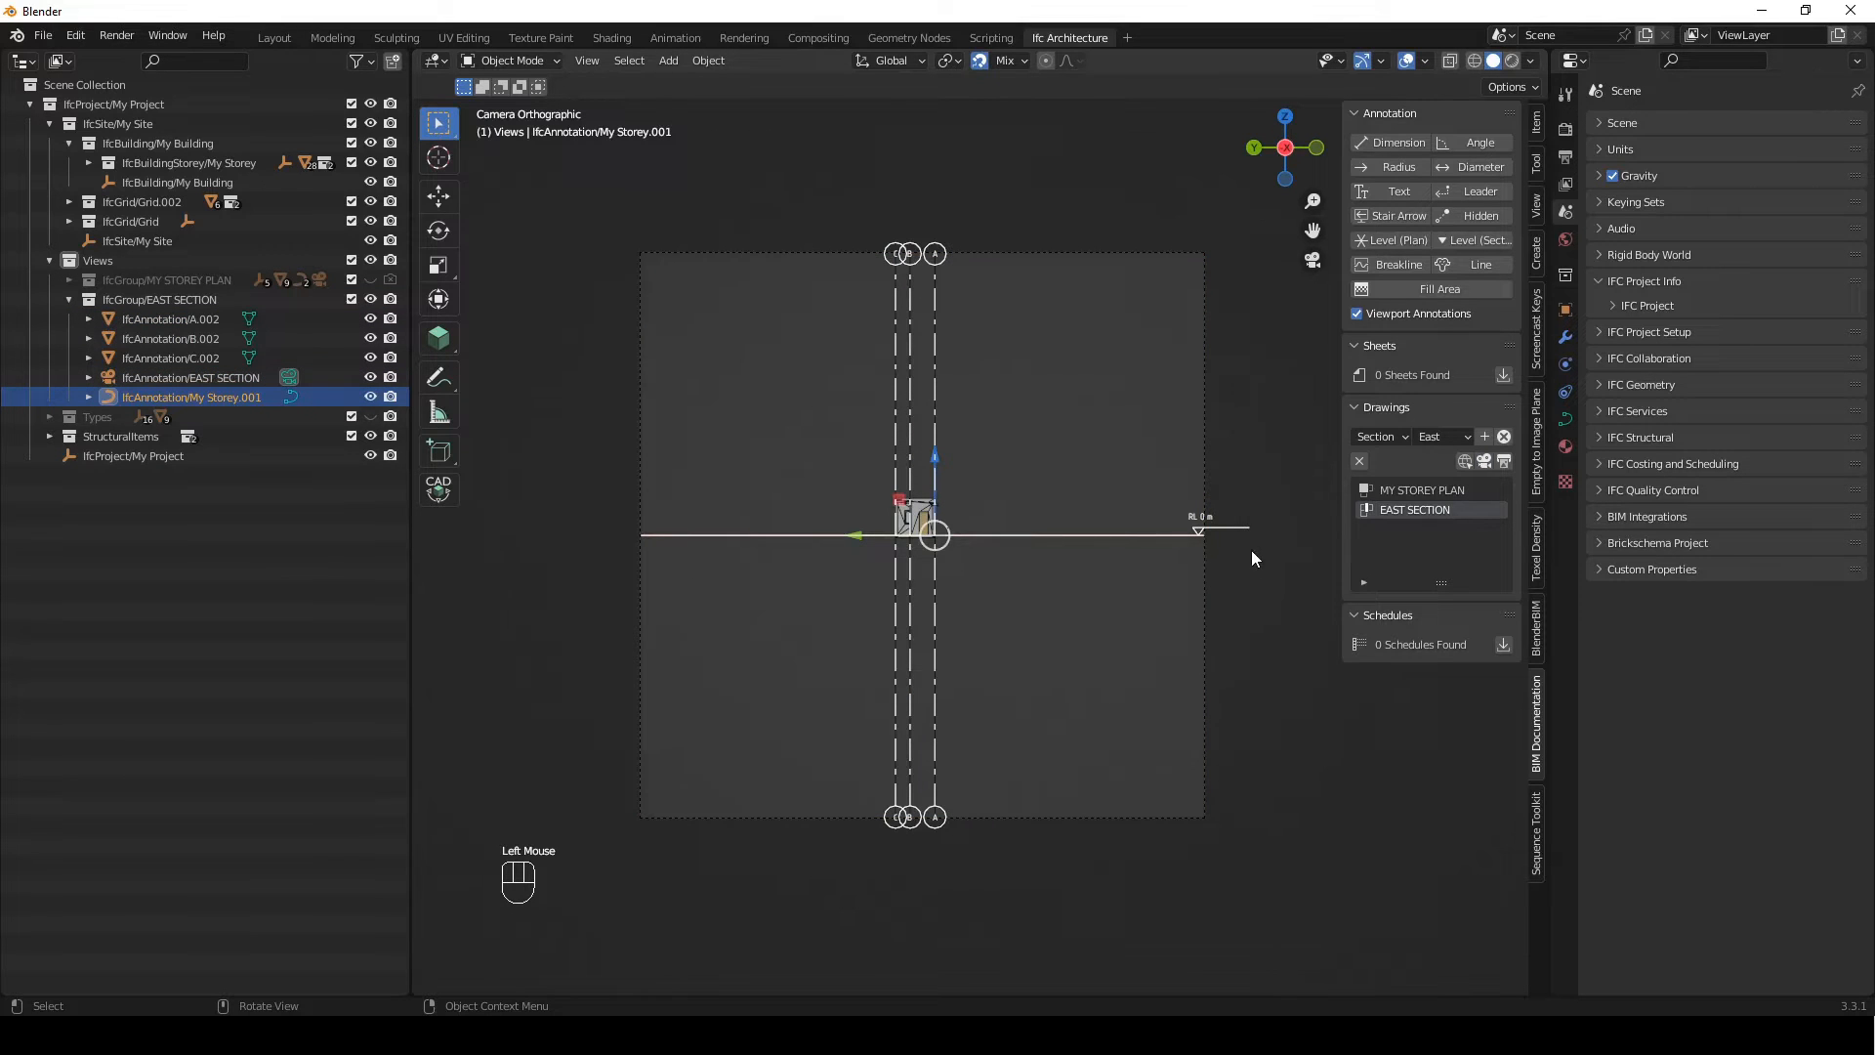
key("Tab")
left_click_drag(1244, 460, 1064, 606)
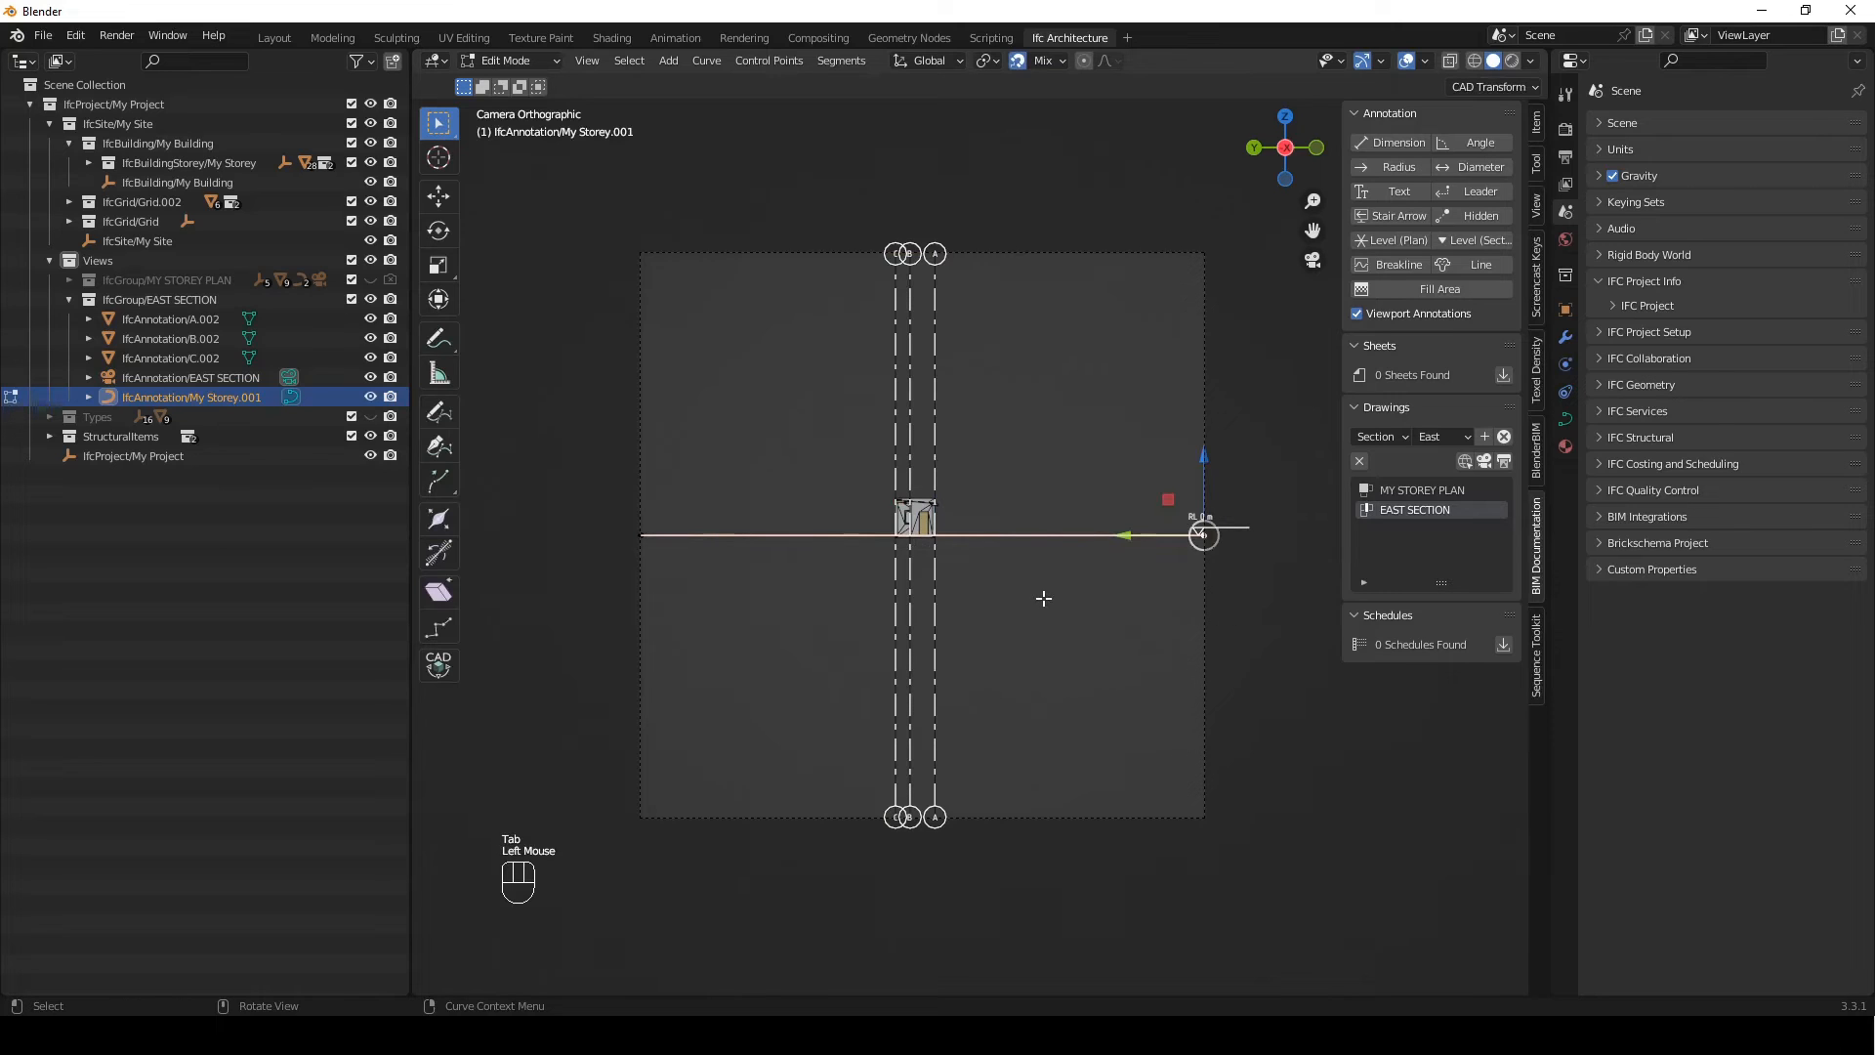
left_click_drag(1125, 534, 857, 535)
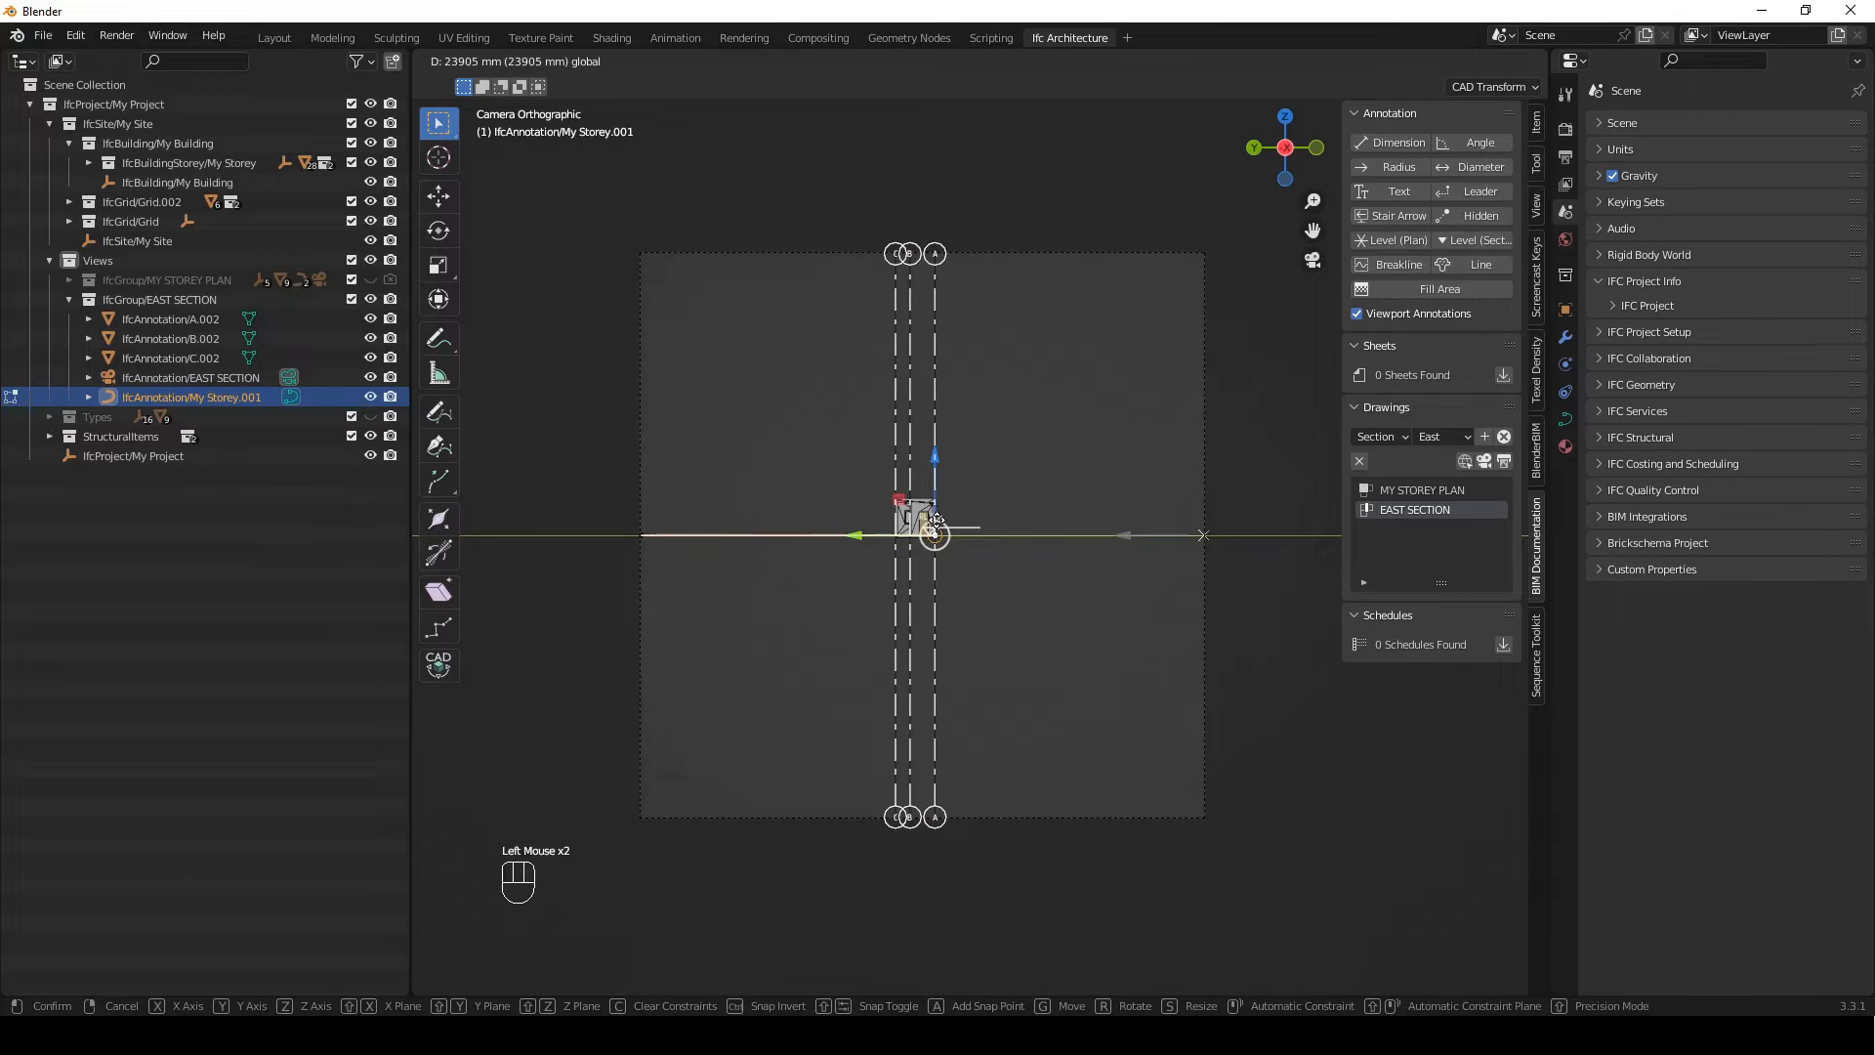
left_click_drag(701, 482, 548, 588)
left_click_drag(639, 536, 889, 510)
left_click(889, 510)
key("Tab")
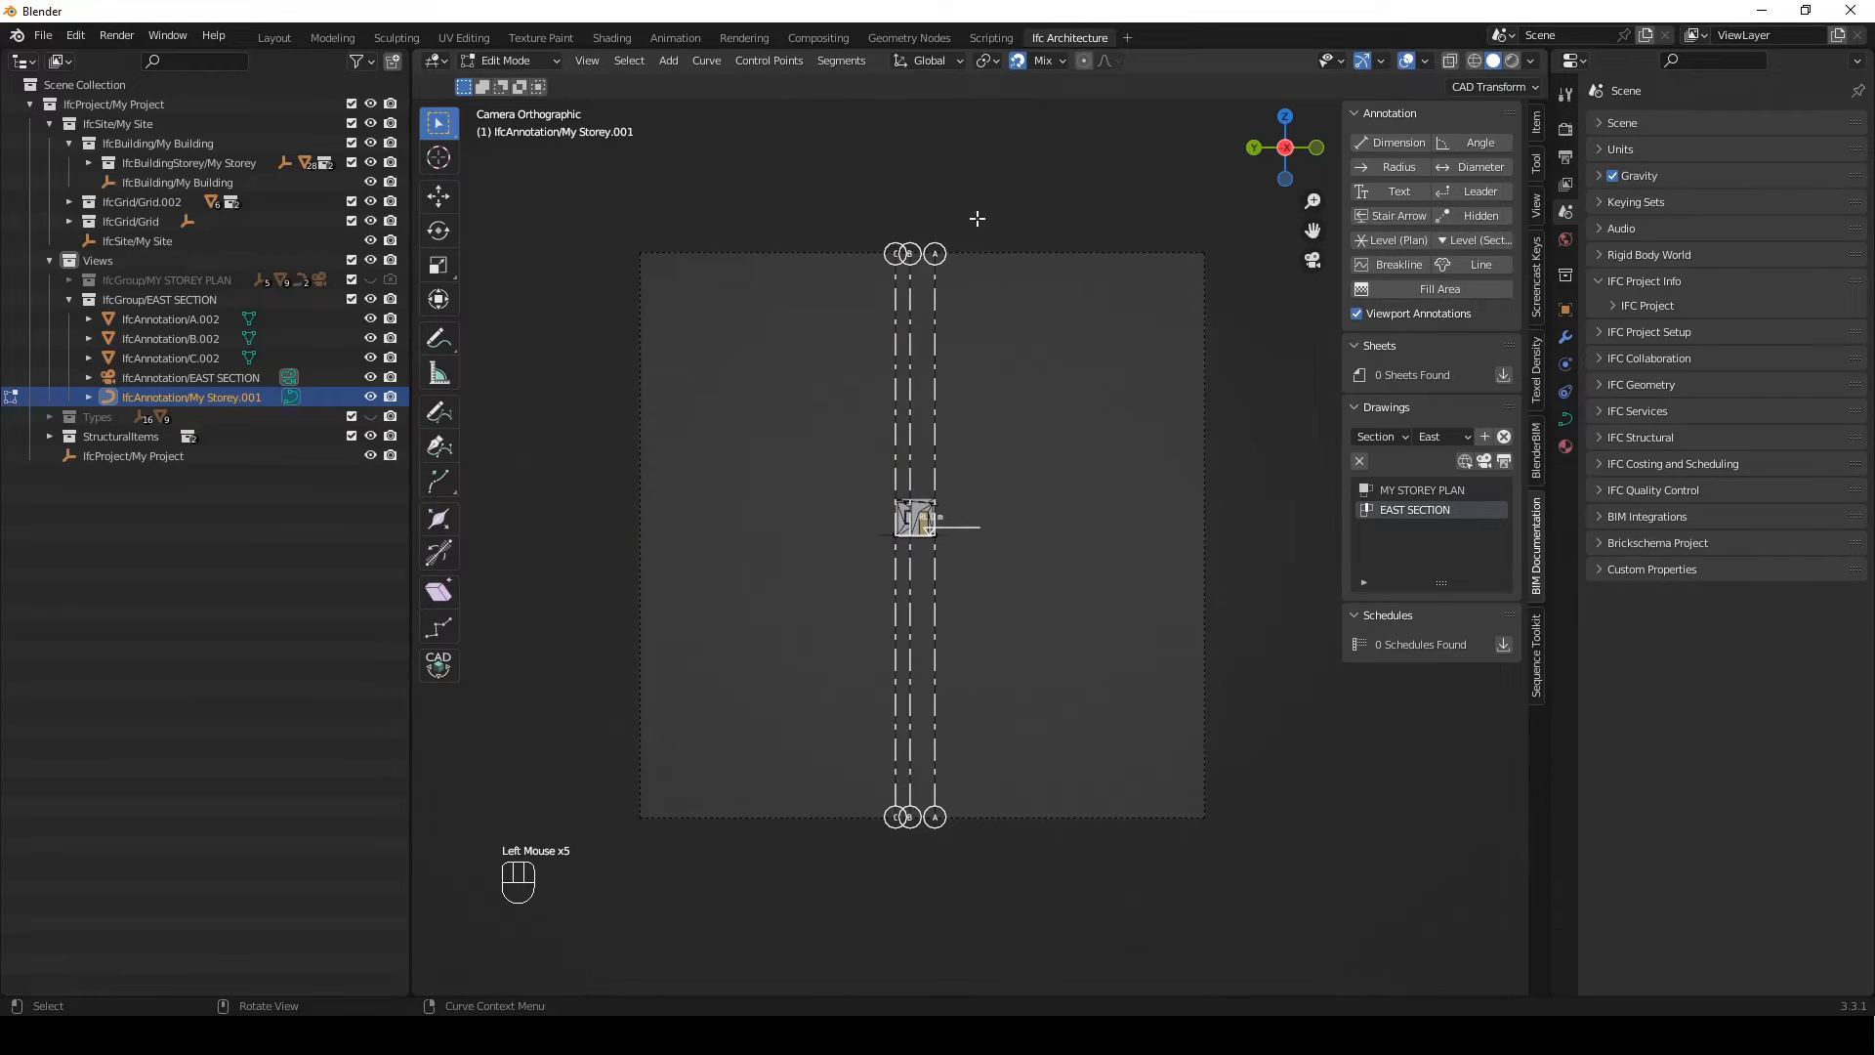
Set the EAST SECTION camera's orthographic scale to 6 and its drawing scale to 1:50
left_click(1015, 447)
double_click(1207, 466)
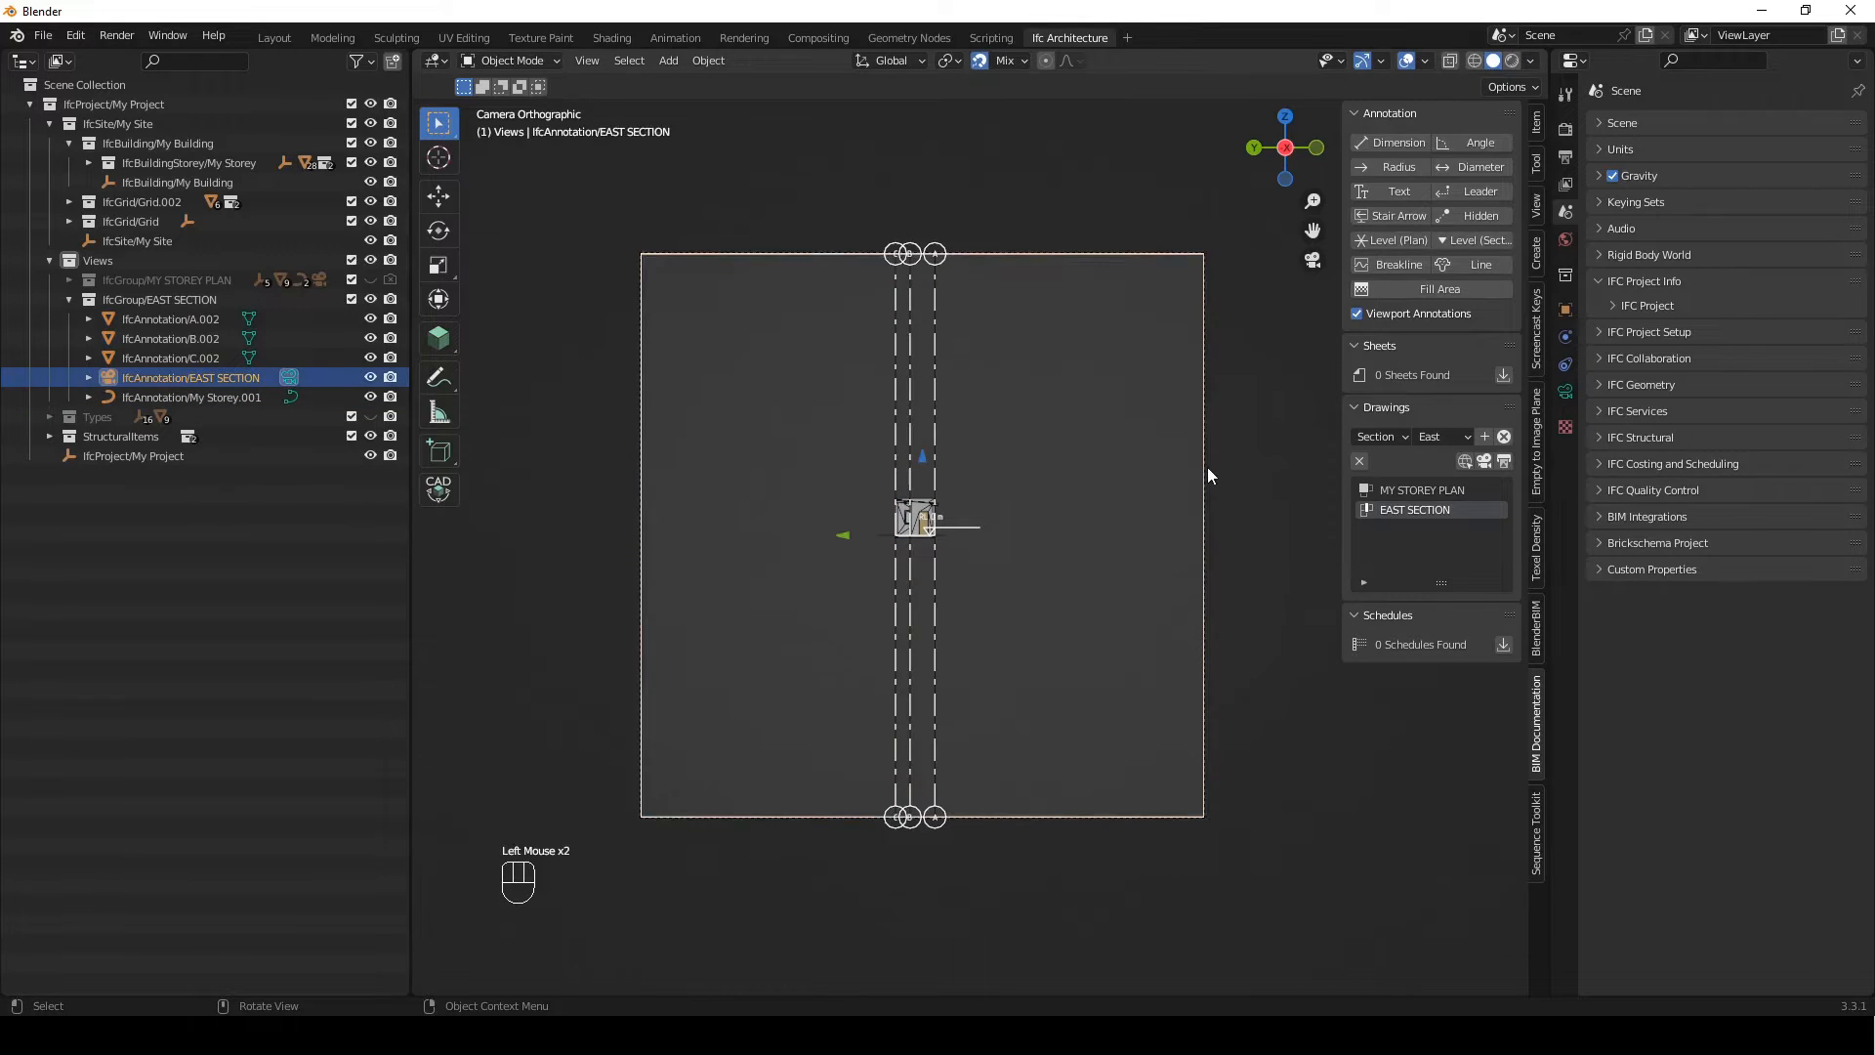
left_click(1566, 391)
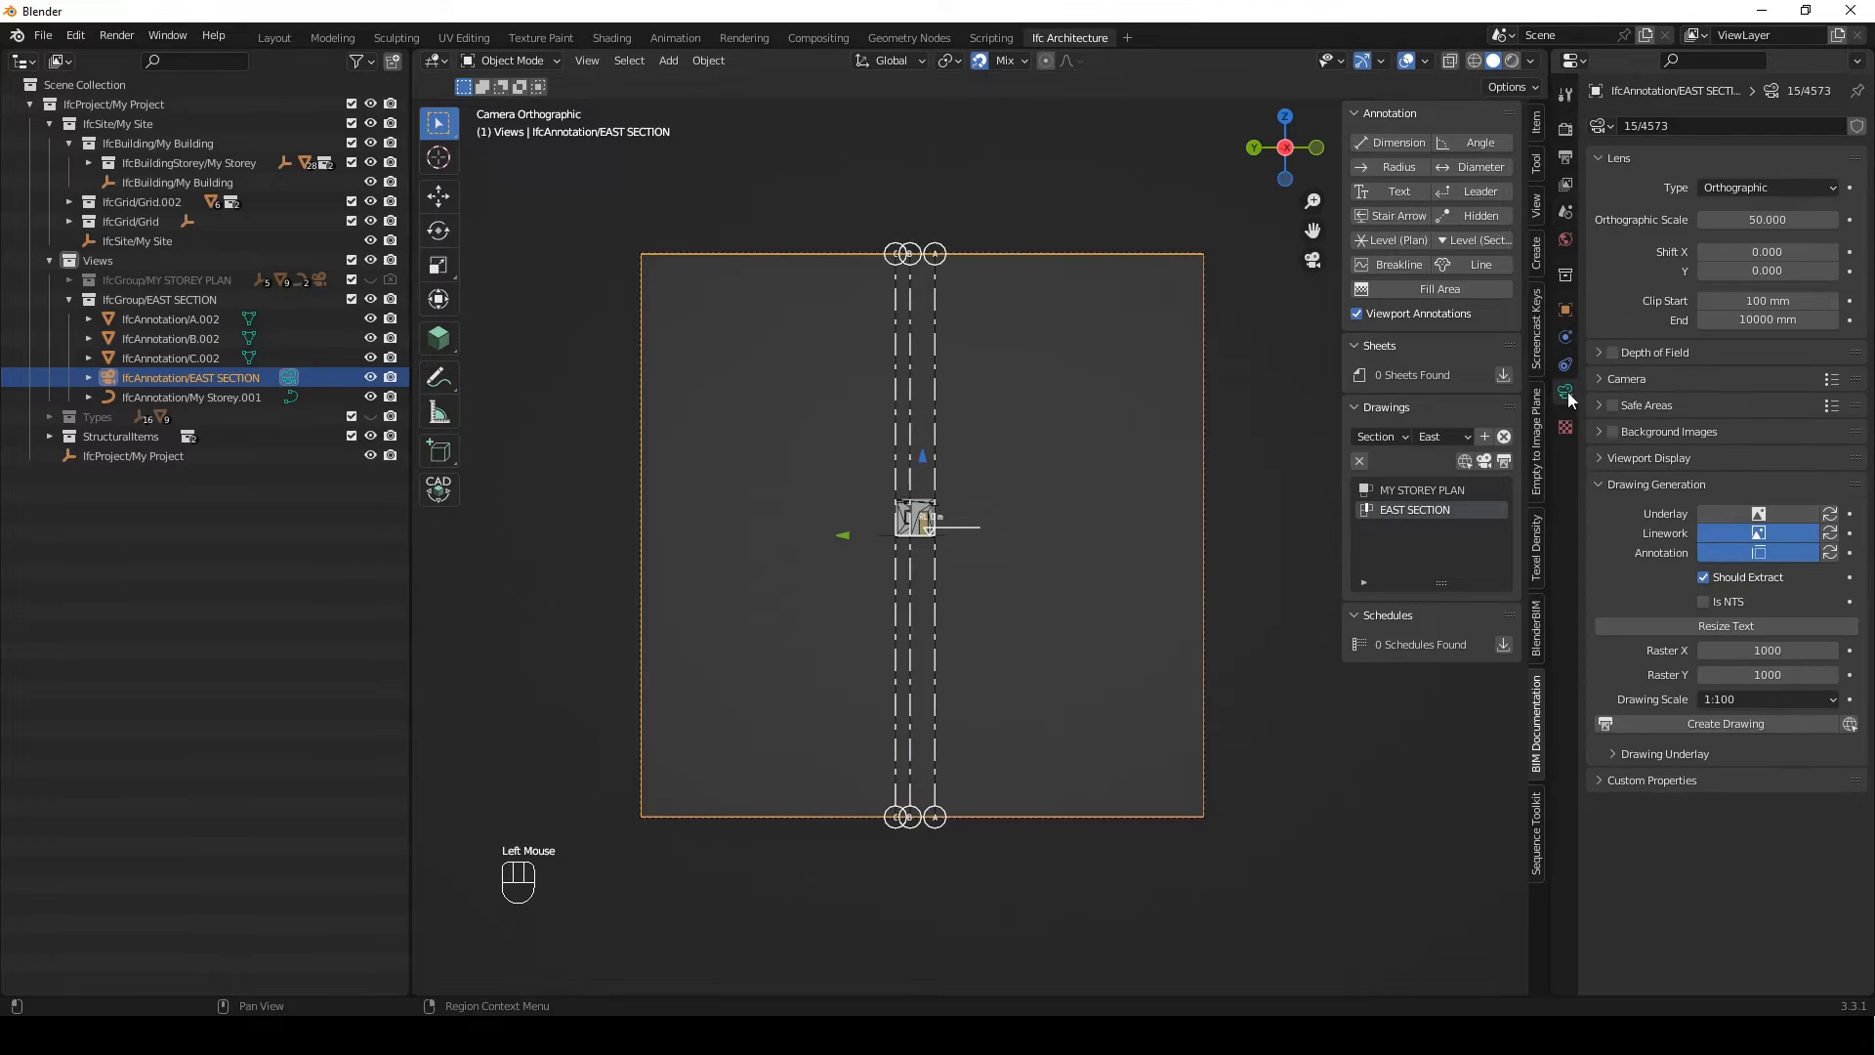
double_click(1752, 216)
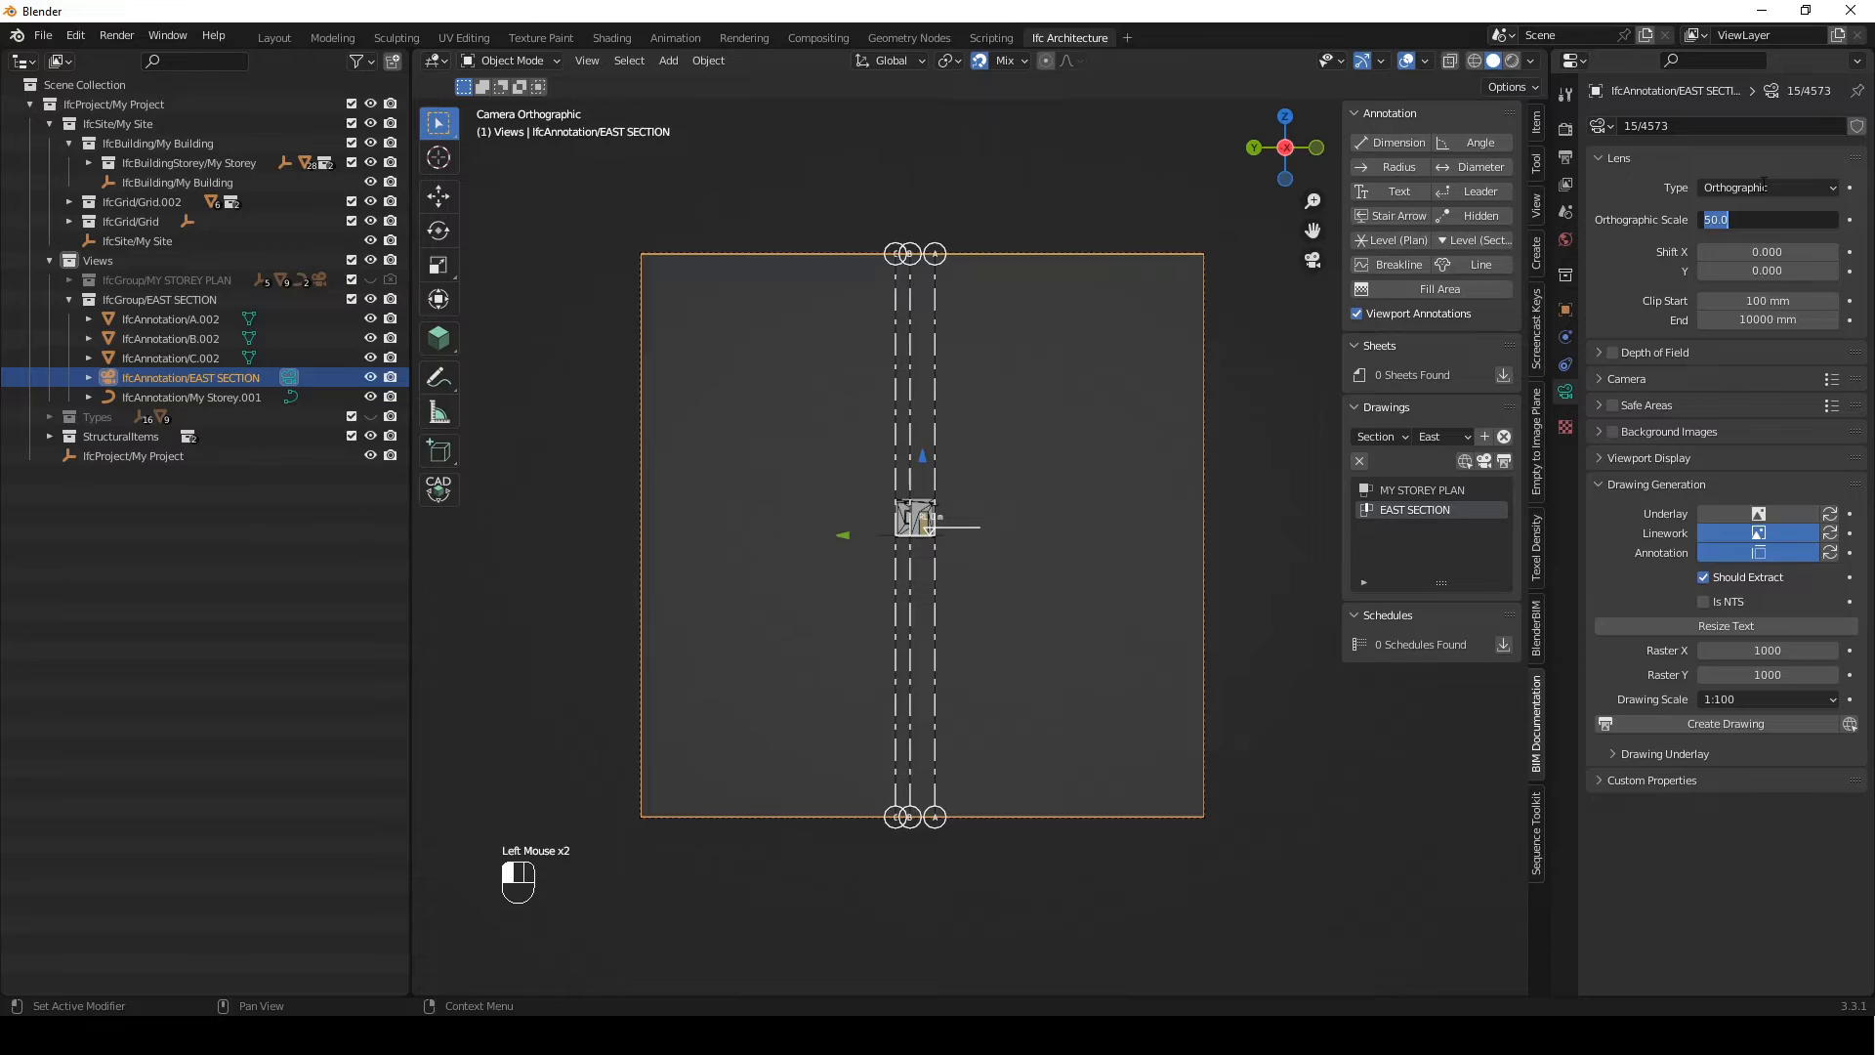
type("6")
key("Return")
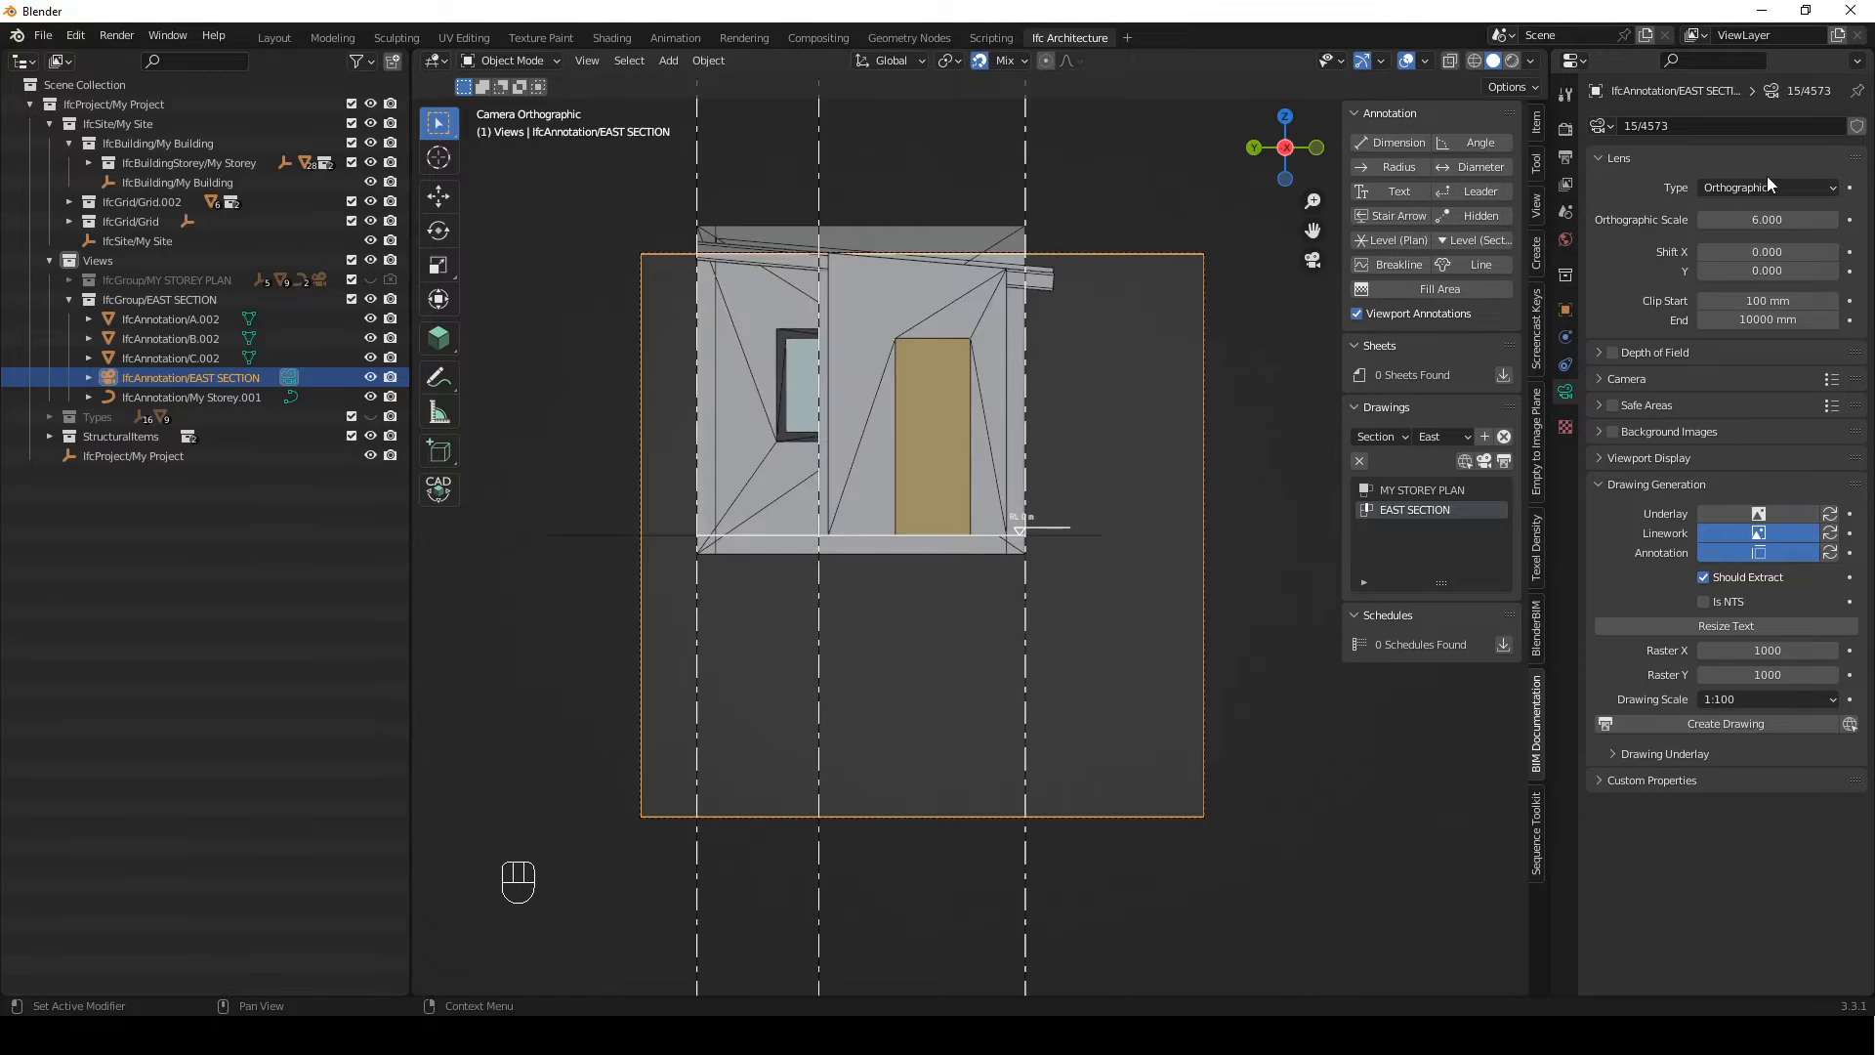
left_click(1738, 701)
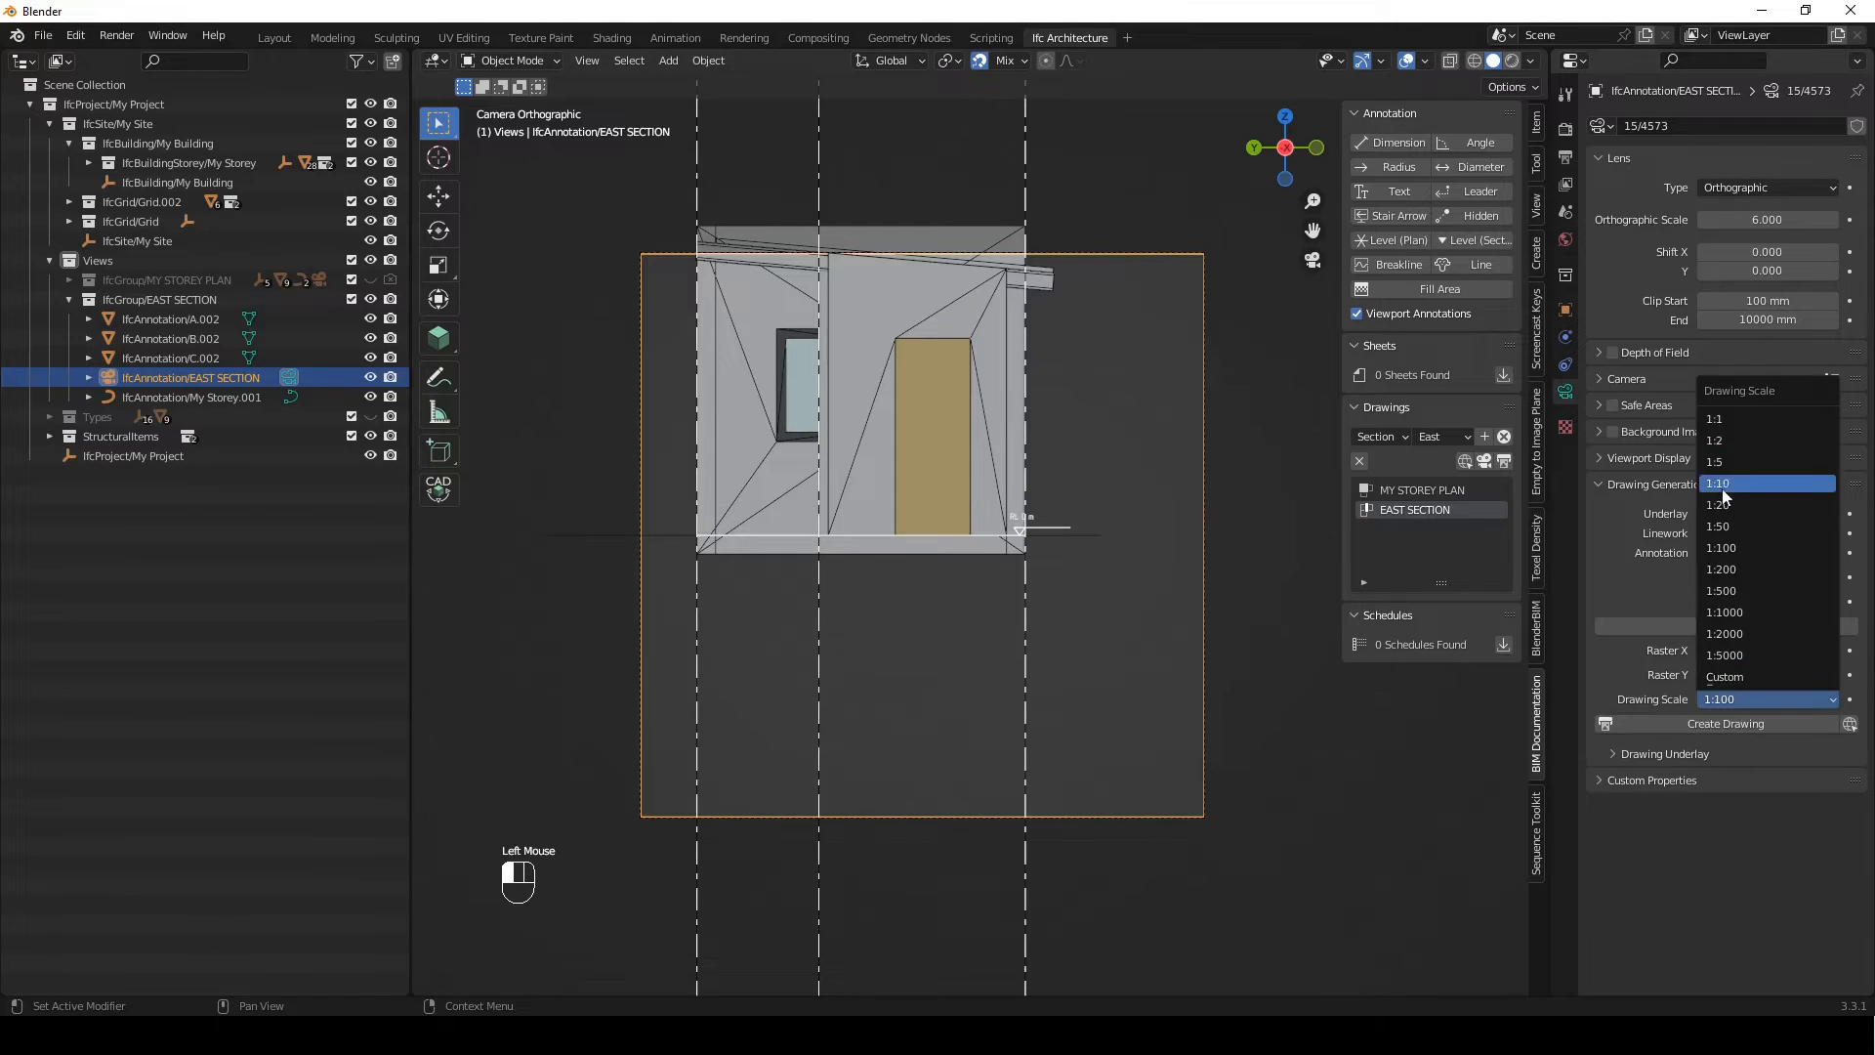
left_click(1732, 523)
Move the section camera without snapping, about 583 mm in Y and 1426 mm in Z, to frame the building, then re-enable snapping
left_click(978, 62)
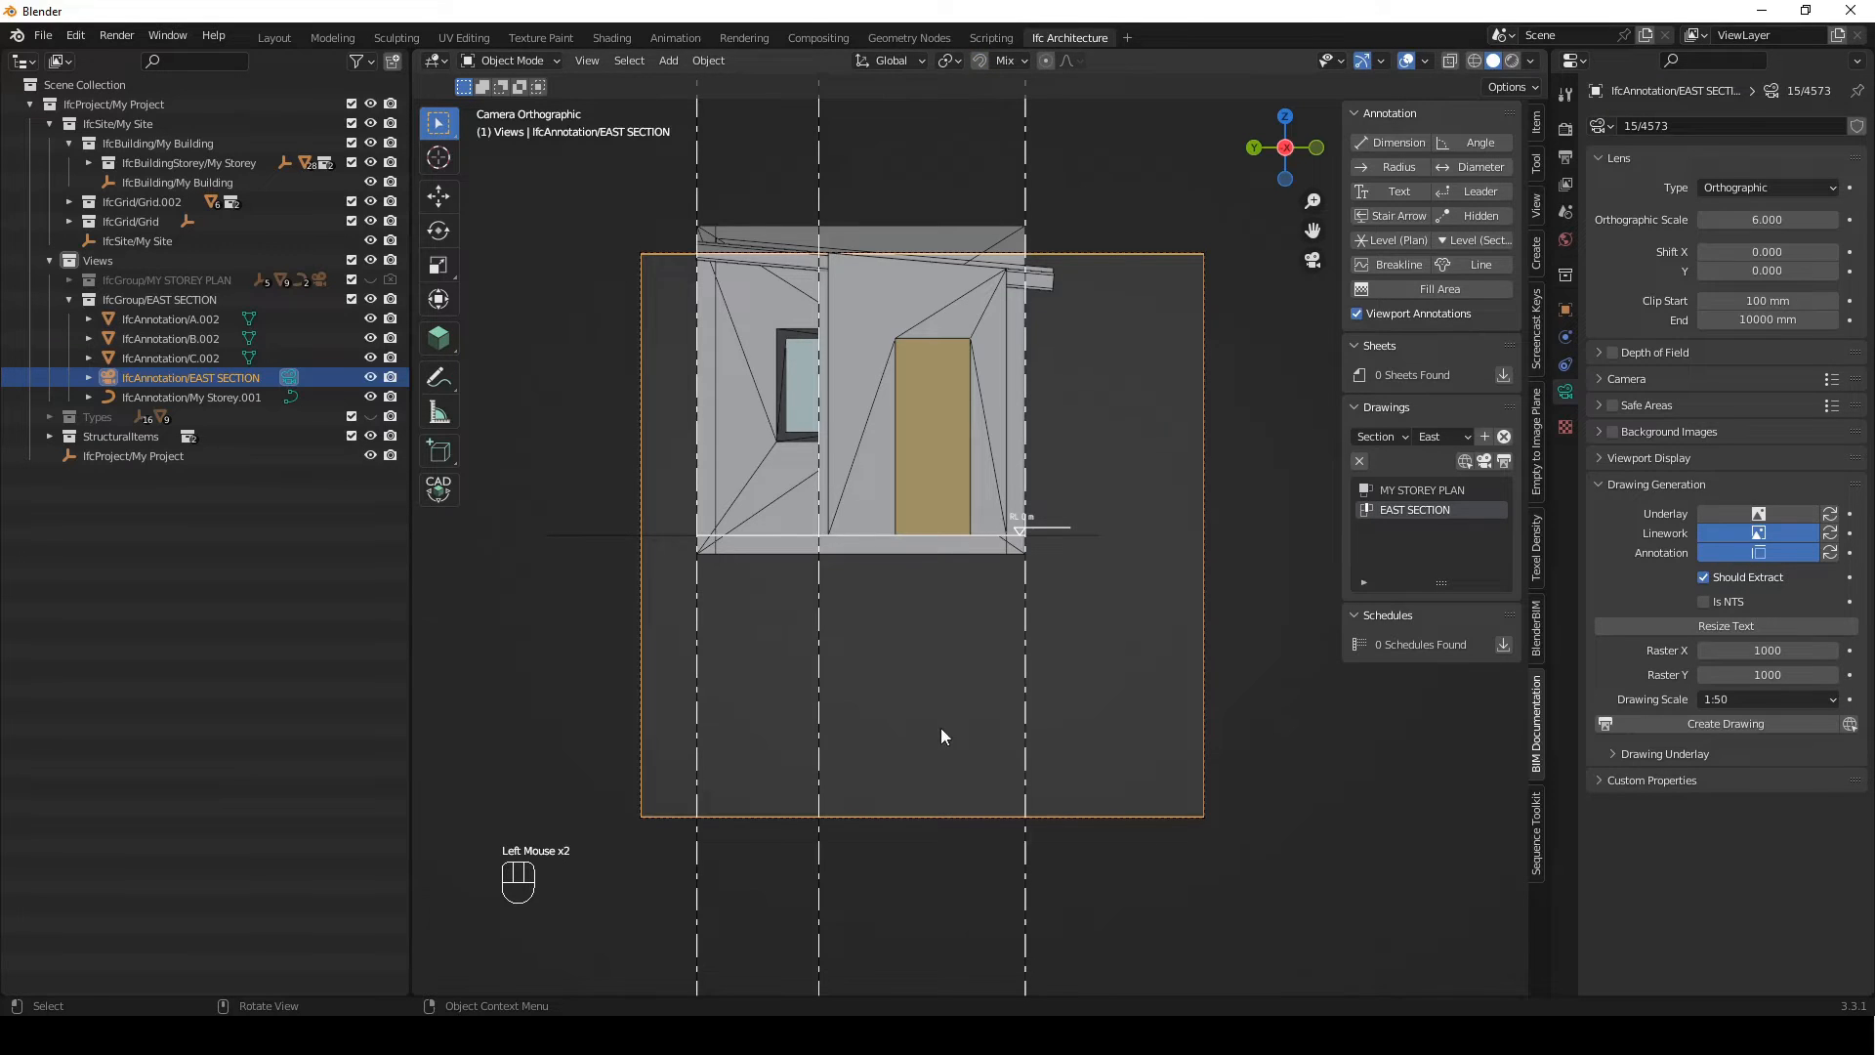
key("g")
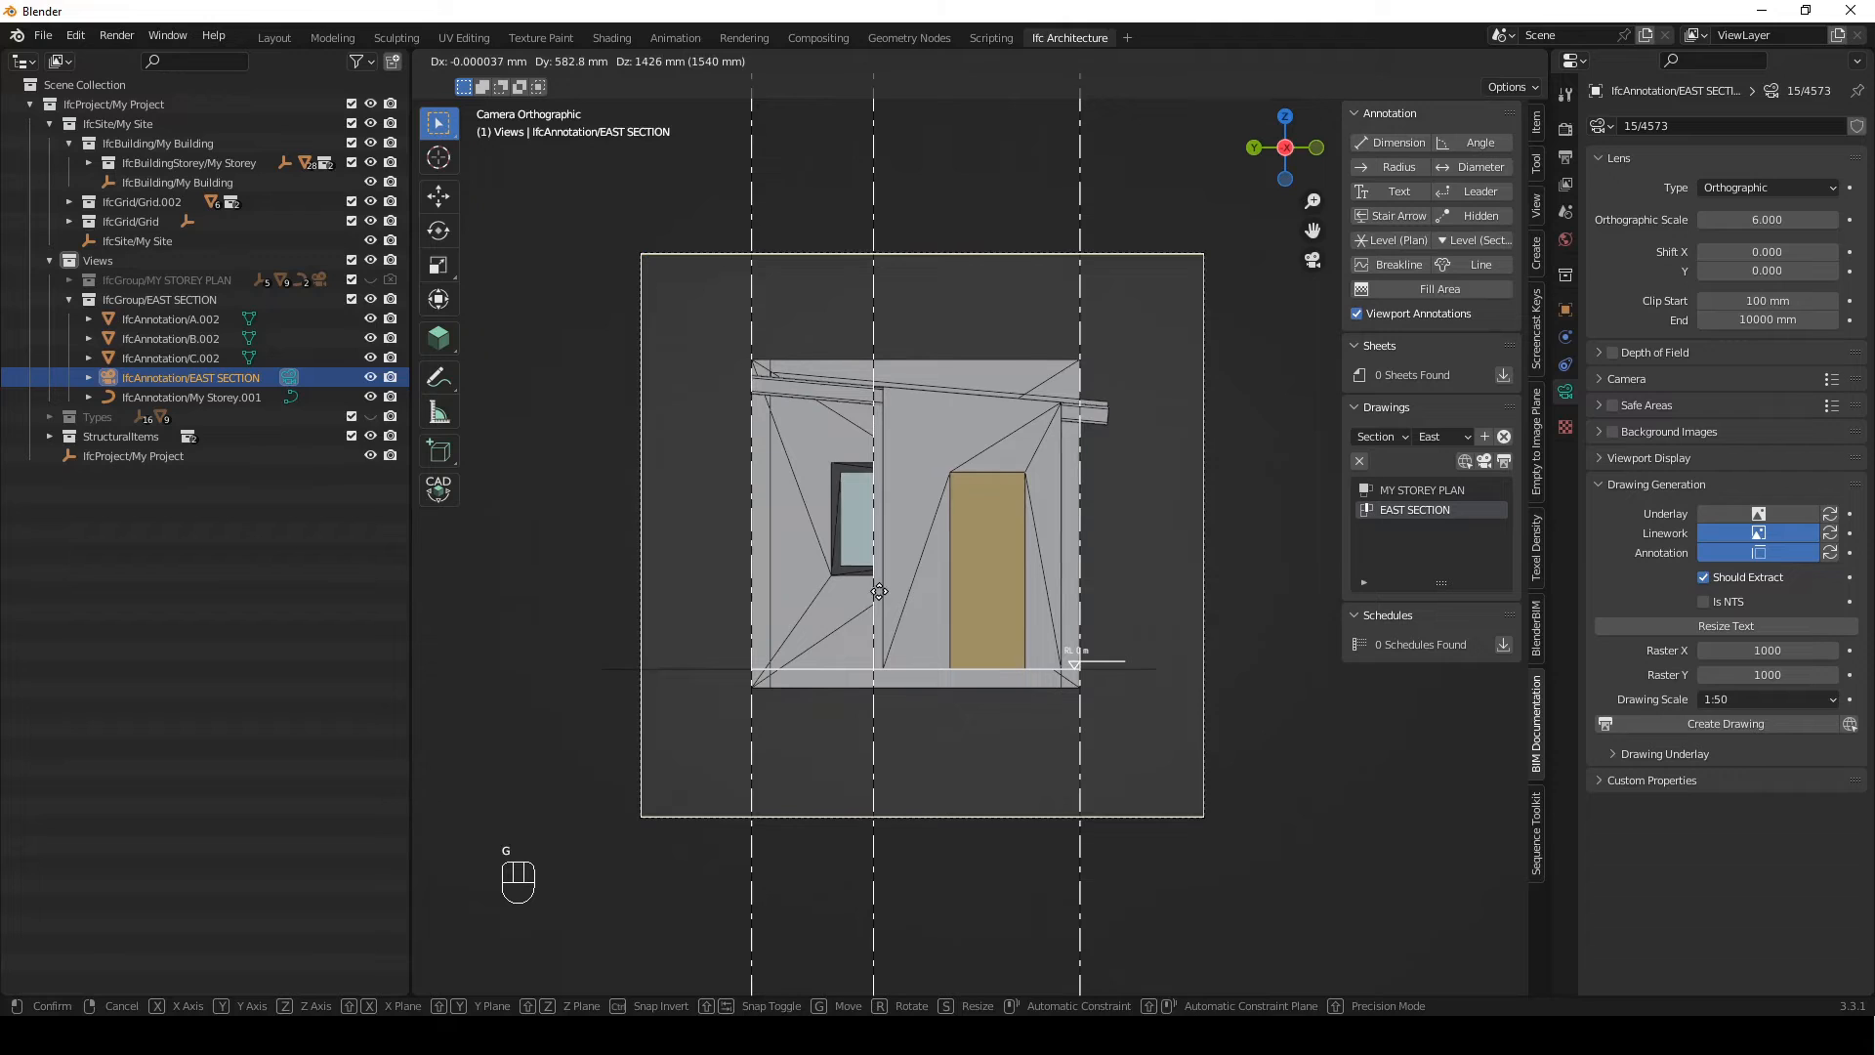
left_click(879, 590)
left_click(979, 60)
Move the upper endpoints of grid lines A, B and C down 21700 mm along Z to the top of the building
scroll(936, 571, "down", 2)
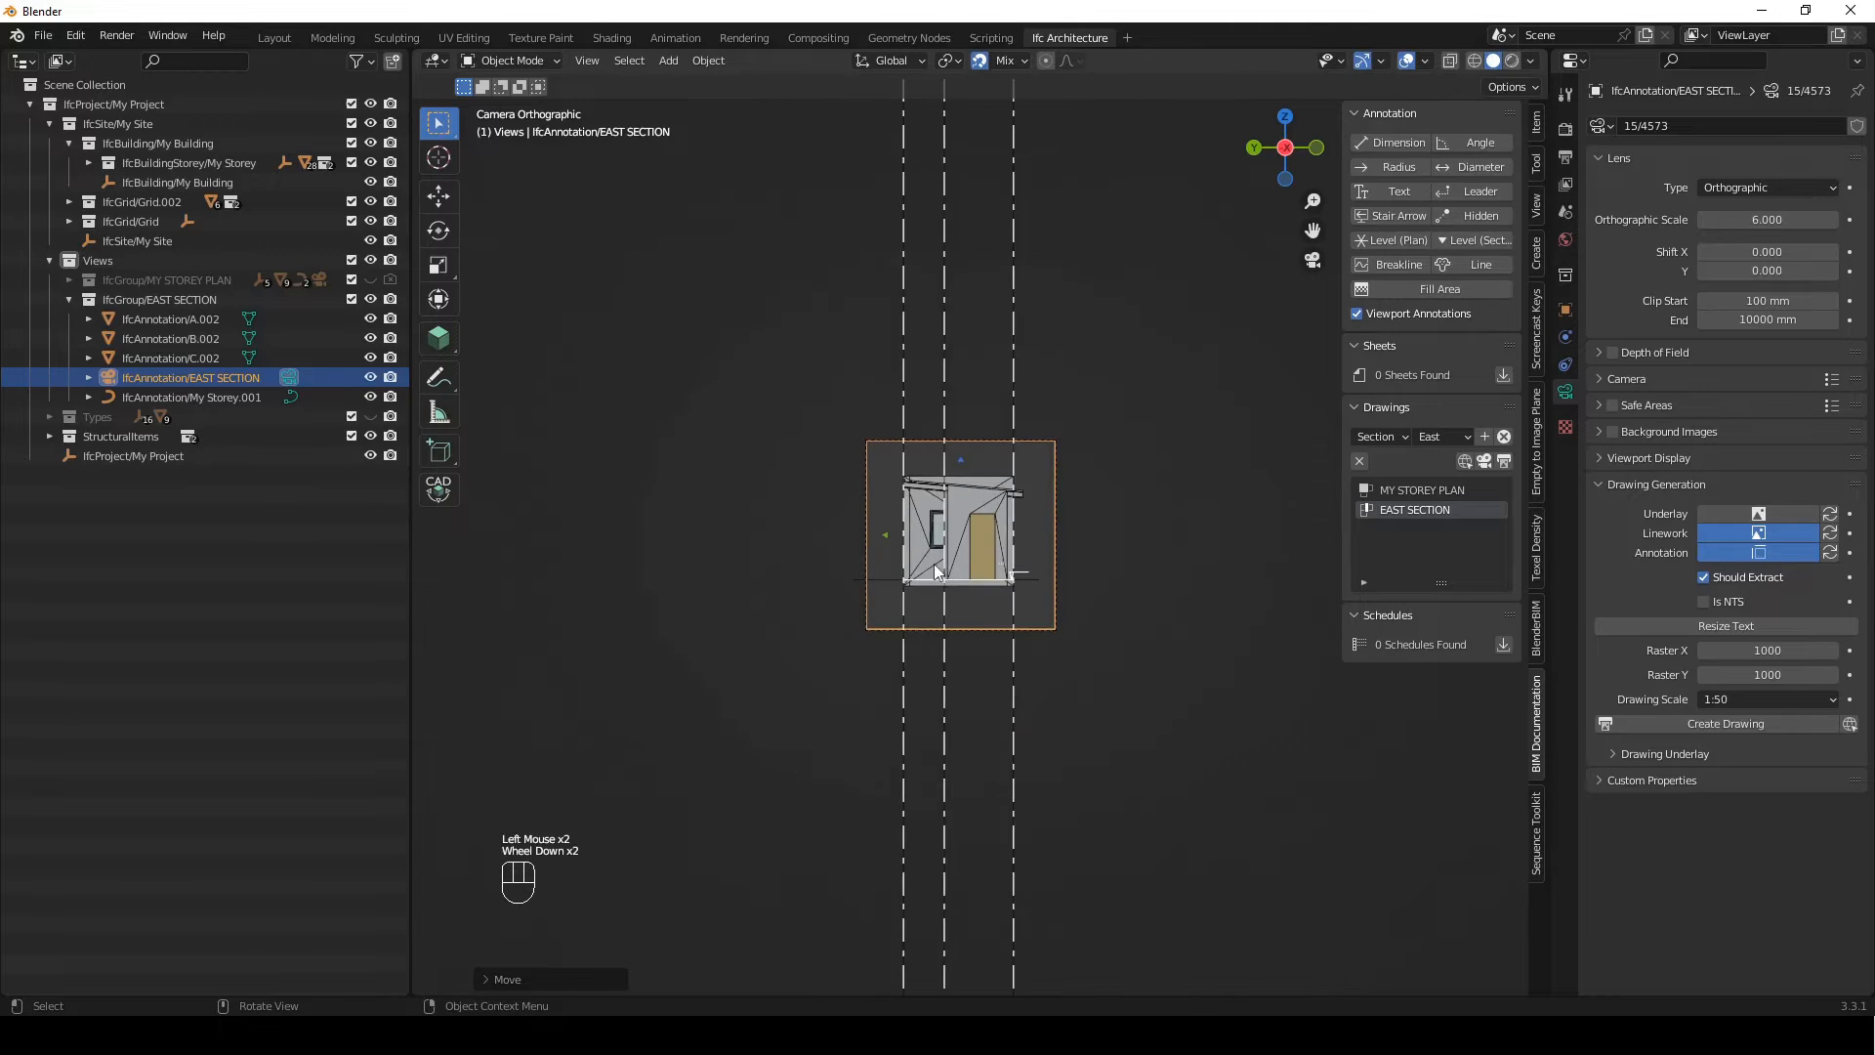
mouse_move(1026, 507)
middle_mouse_down("shift")
mouse_move(1004, 539)
mouse_move(1014, 707)
middle_mouse_up("shift")
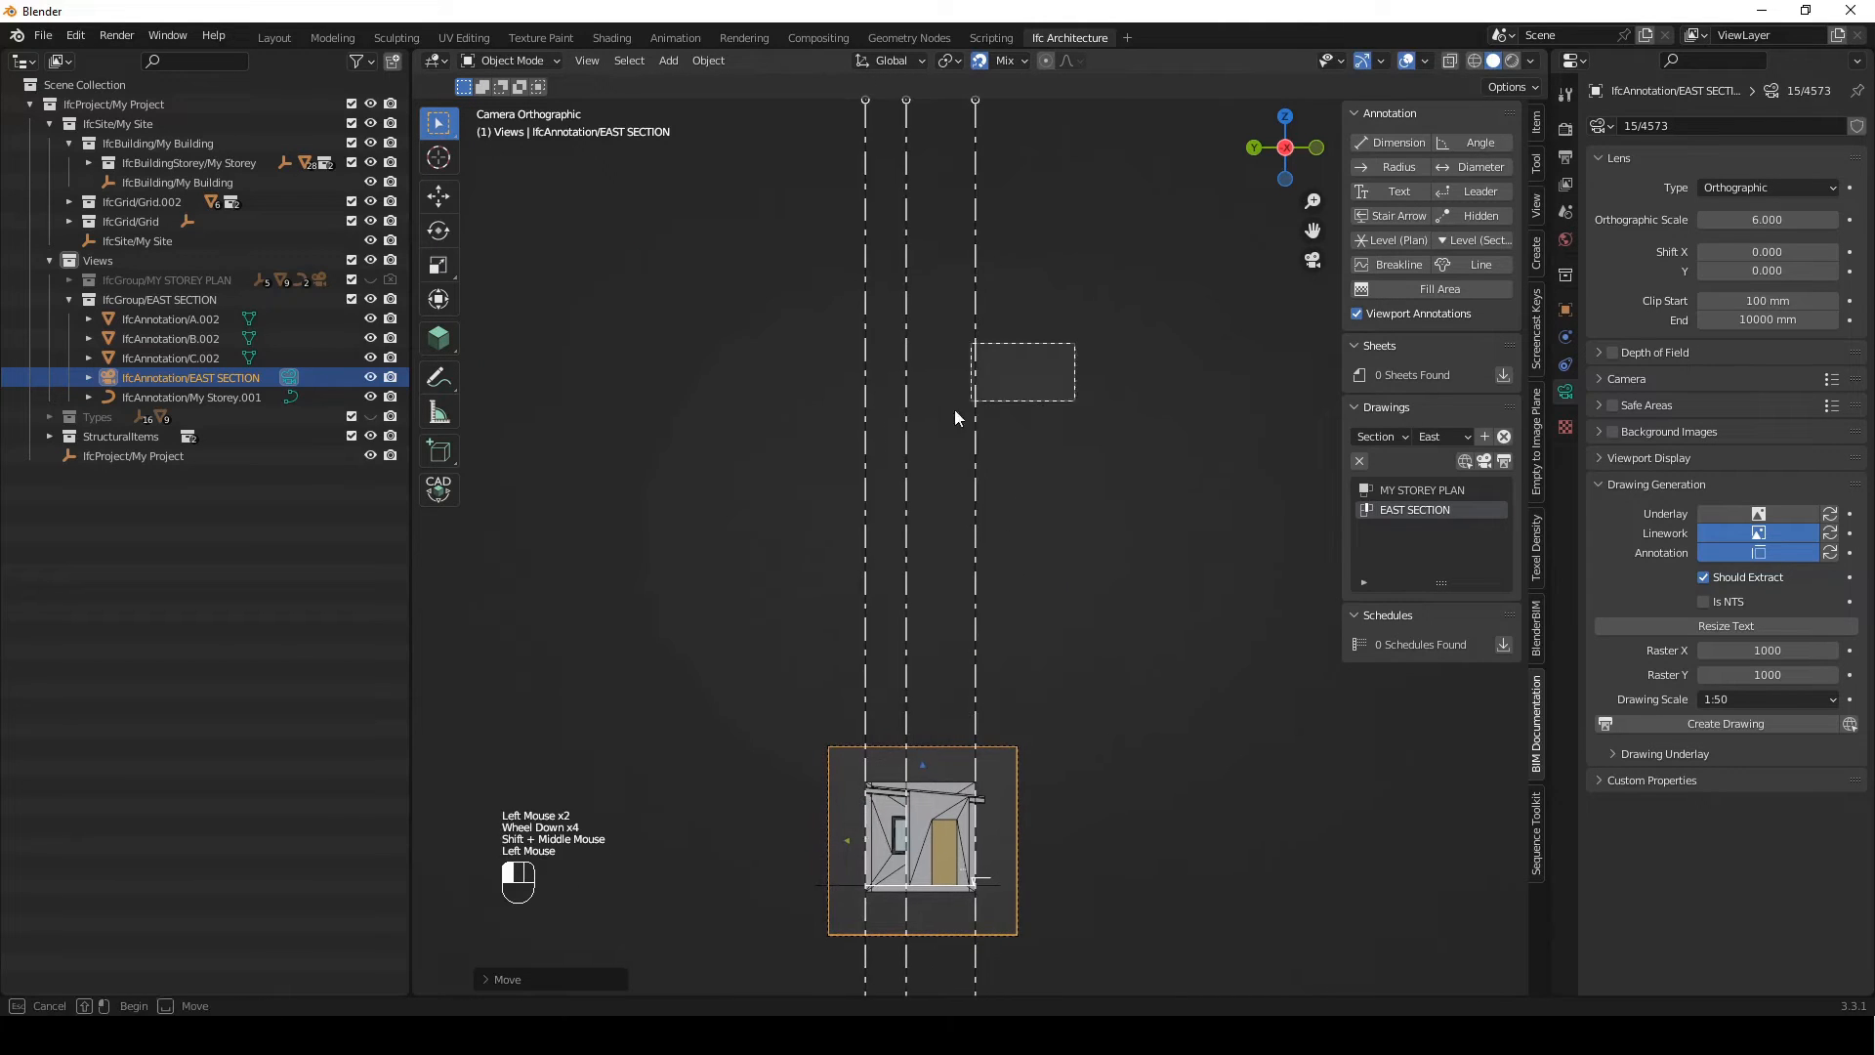
left_click_drag(1069, 346, 766, 500)
key("Tab")
left_click(1012, 473)
left_click(975, 484)
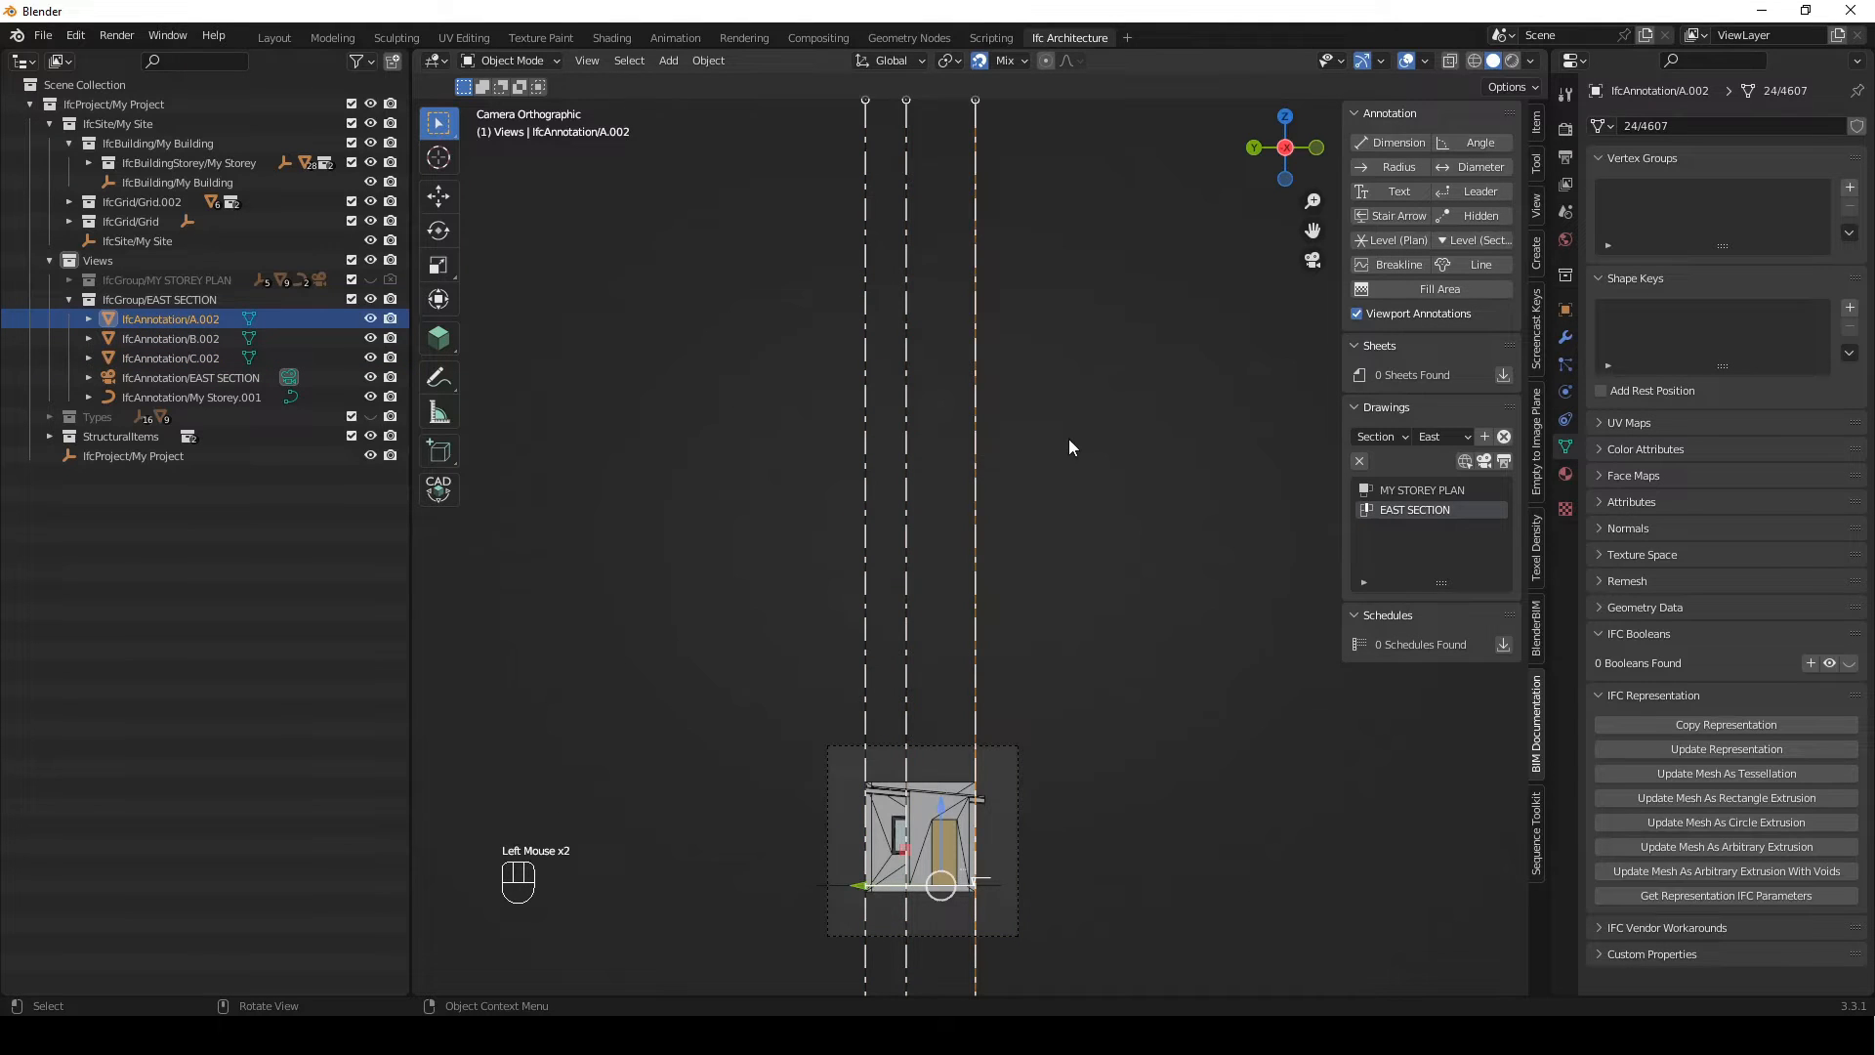
left_click(906, 425, "shift")
left_click(865, 416, "shift")
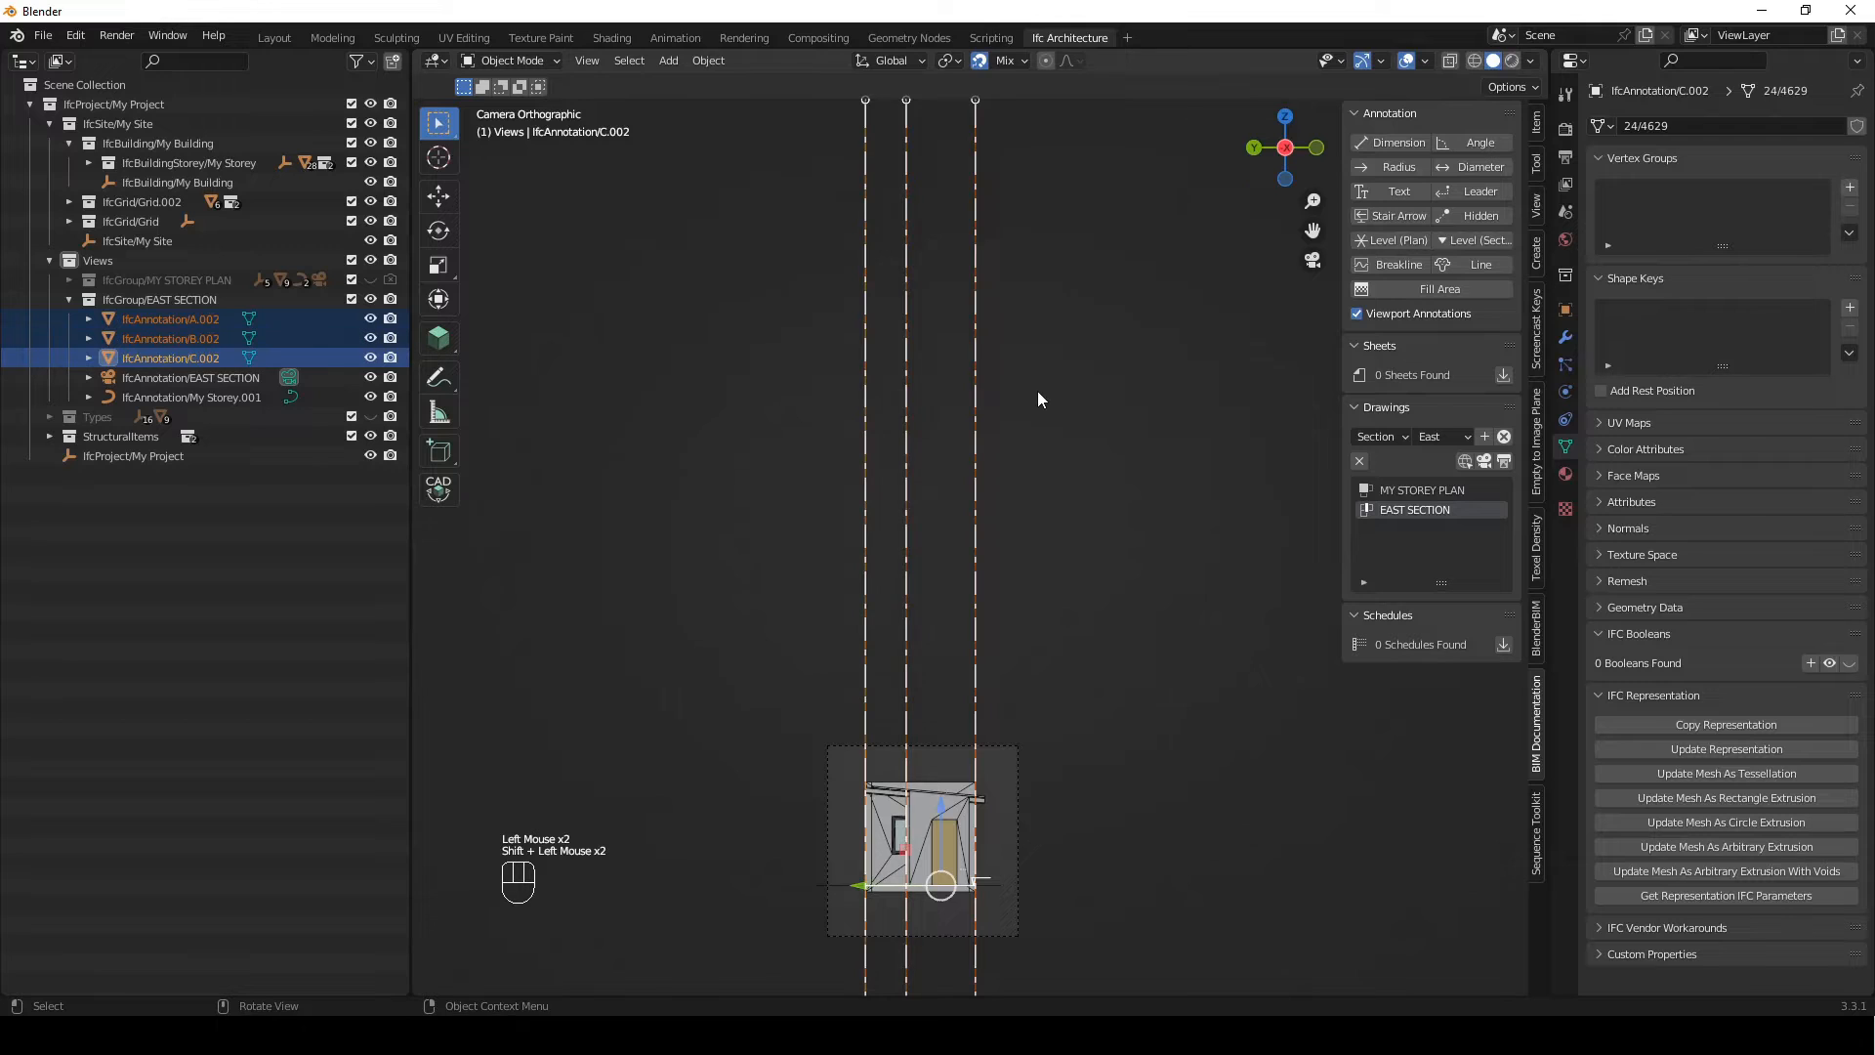
key("Tab")
left_click_drag(1013, 90, 809, 156)
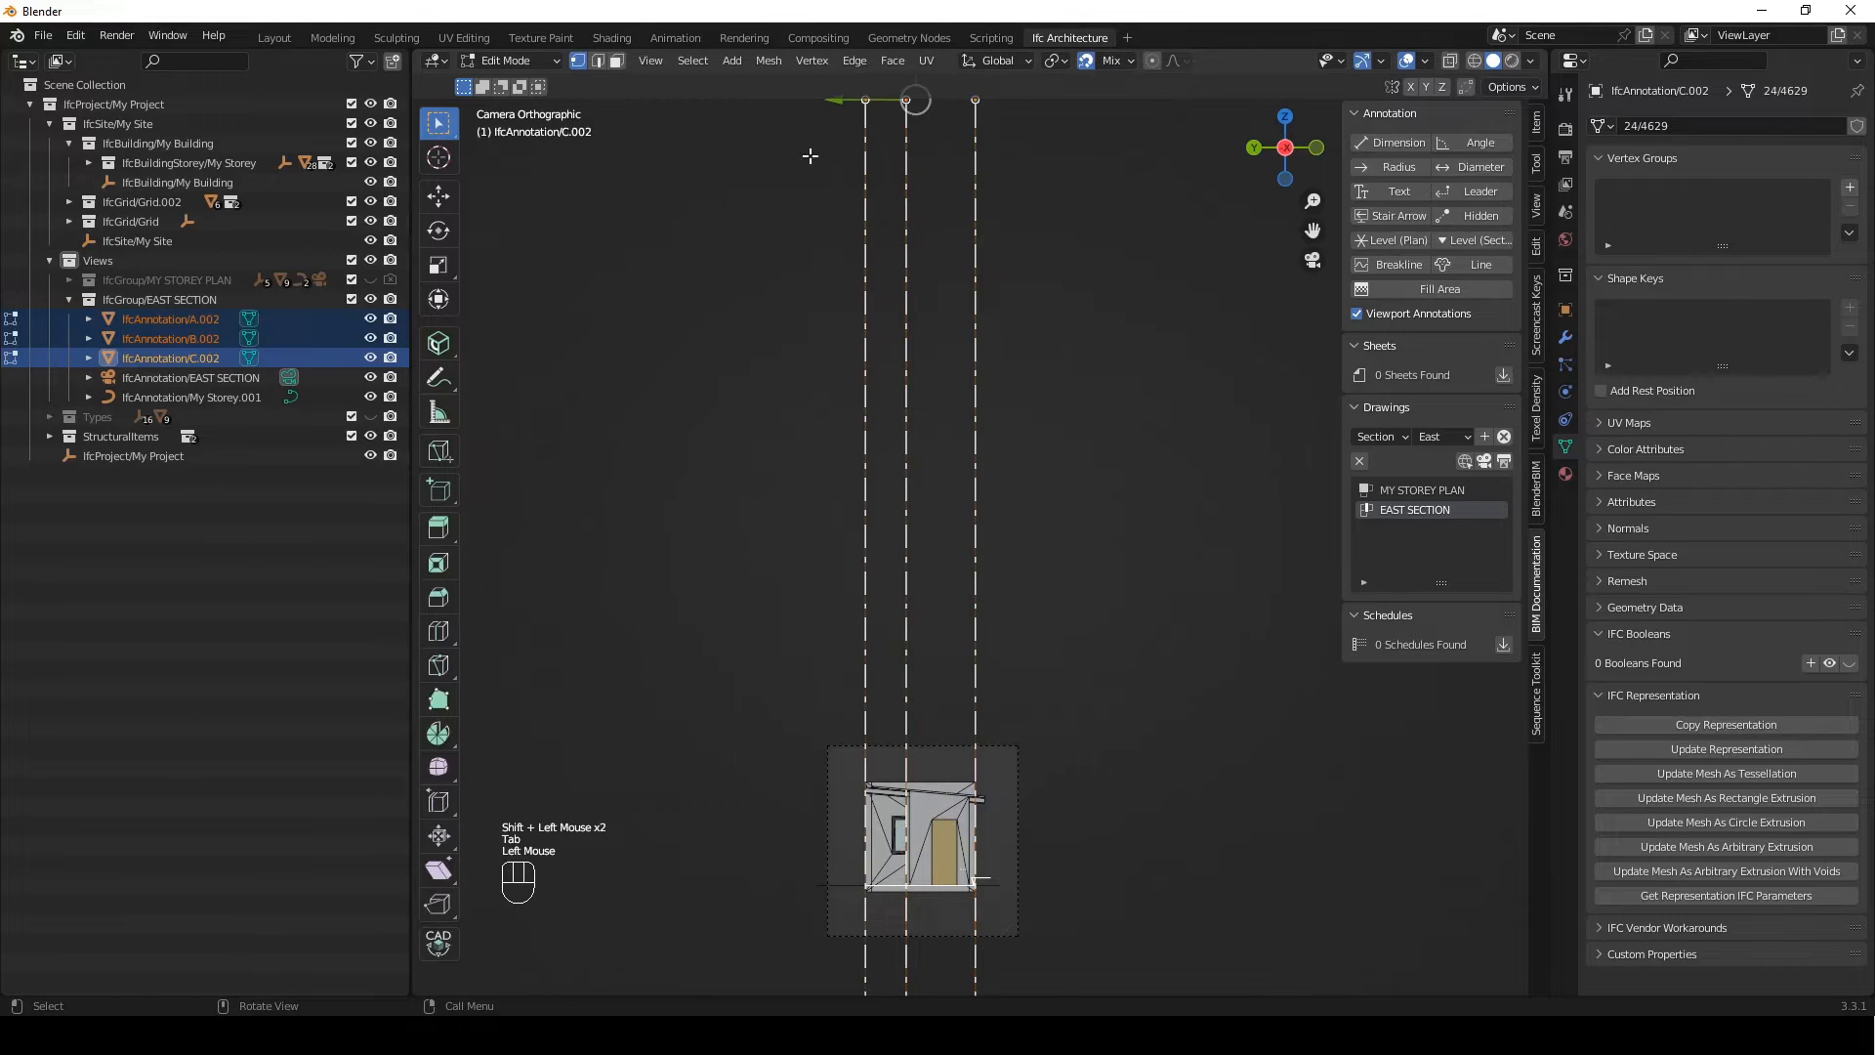
key("g")
key("z")
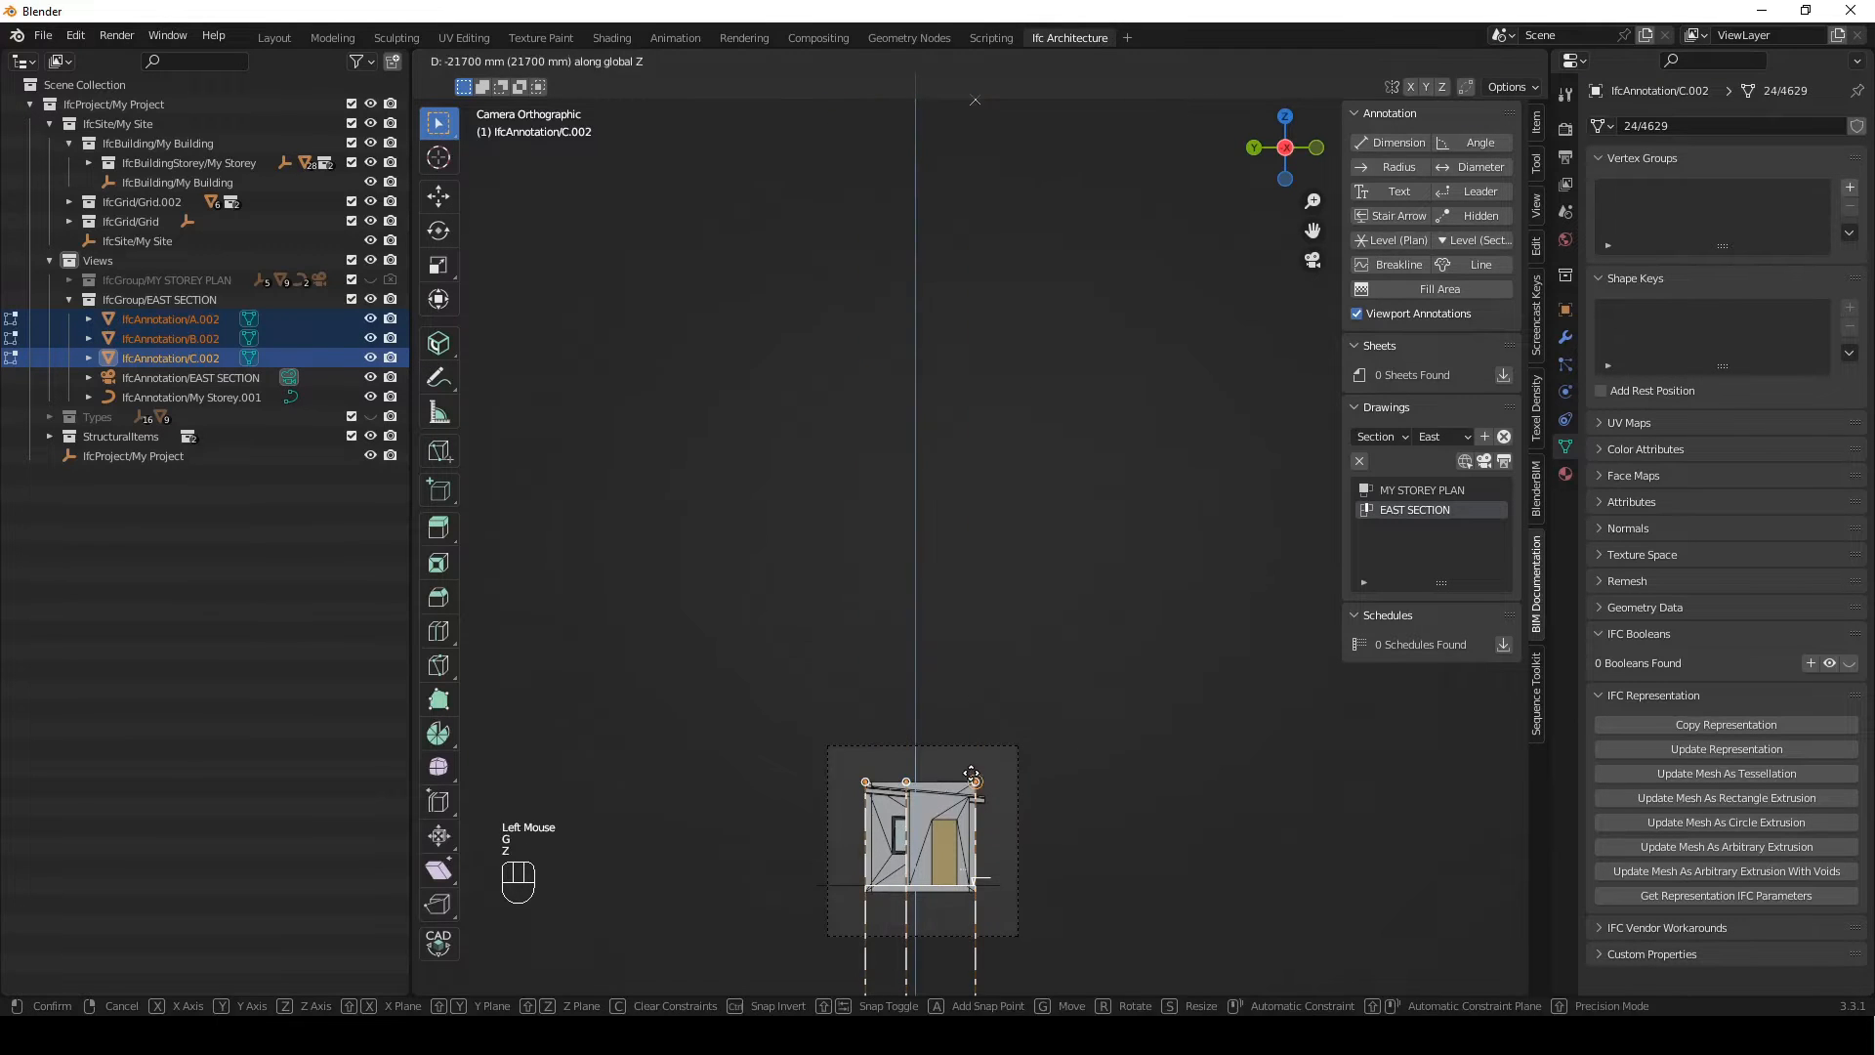
left_click(967, 778)
Move the lower endpoints of grid lines A, B and C up 24800 mm along Z to the base of the building
middle_click_drag(990, 930, 953, 319, "shift")
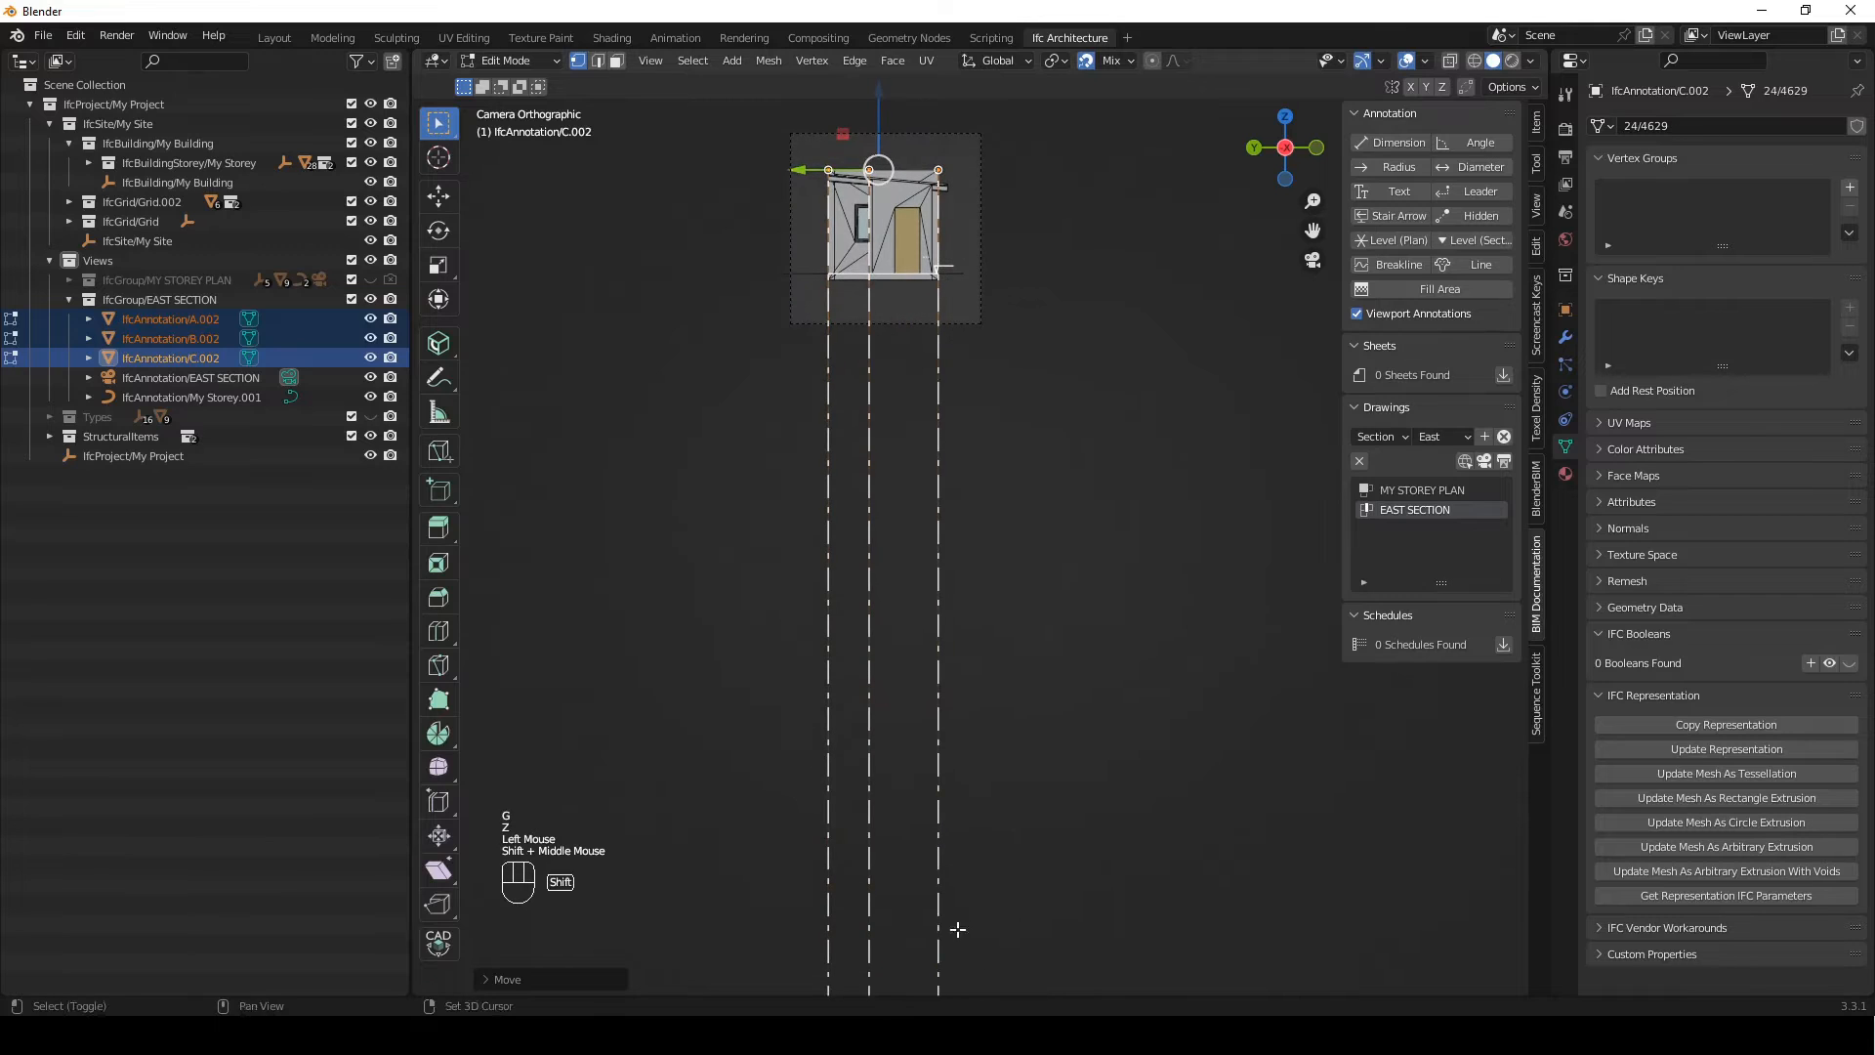
middle_click_drag(954, 928, 957, 339, "shift")
middle_click_drag(958, 929, 934, 380, "shift")
scroll(1021, 734, "down", 2)
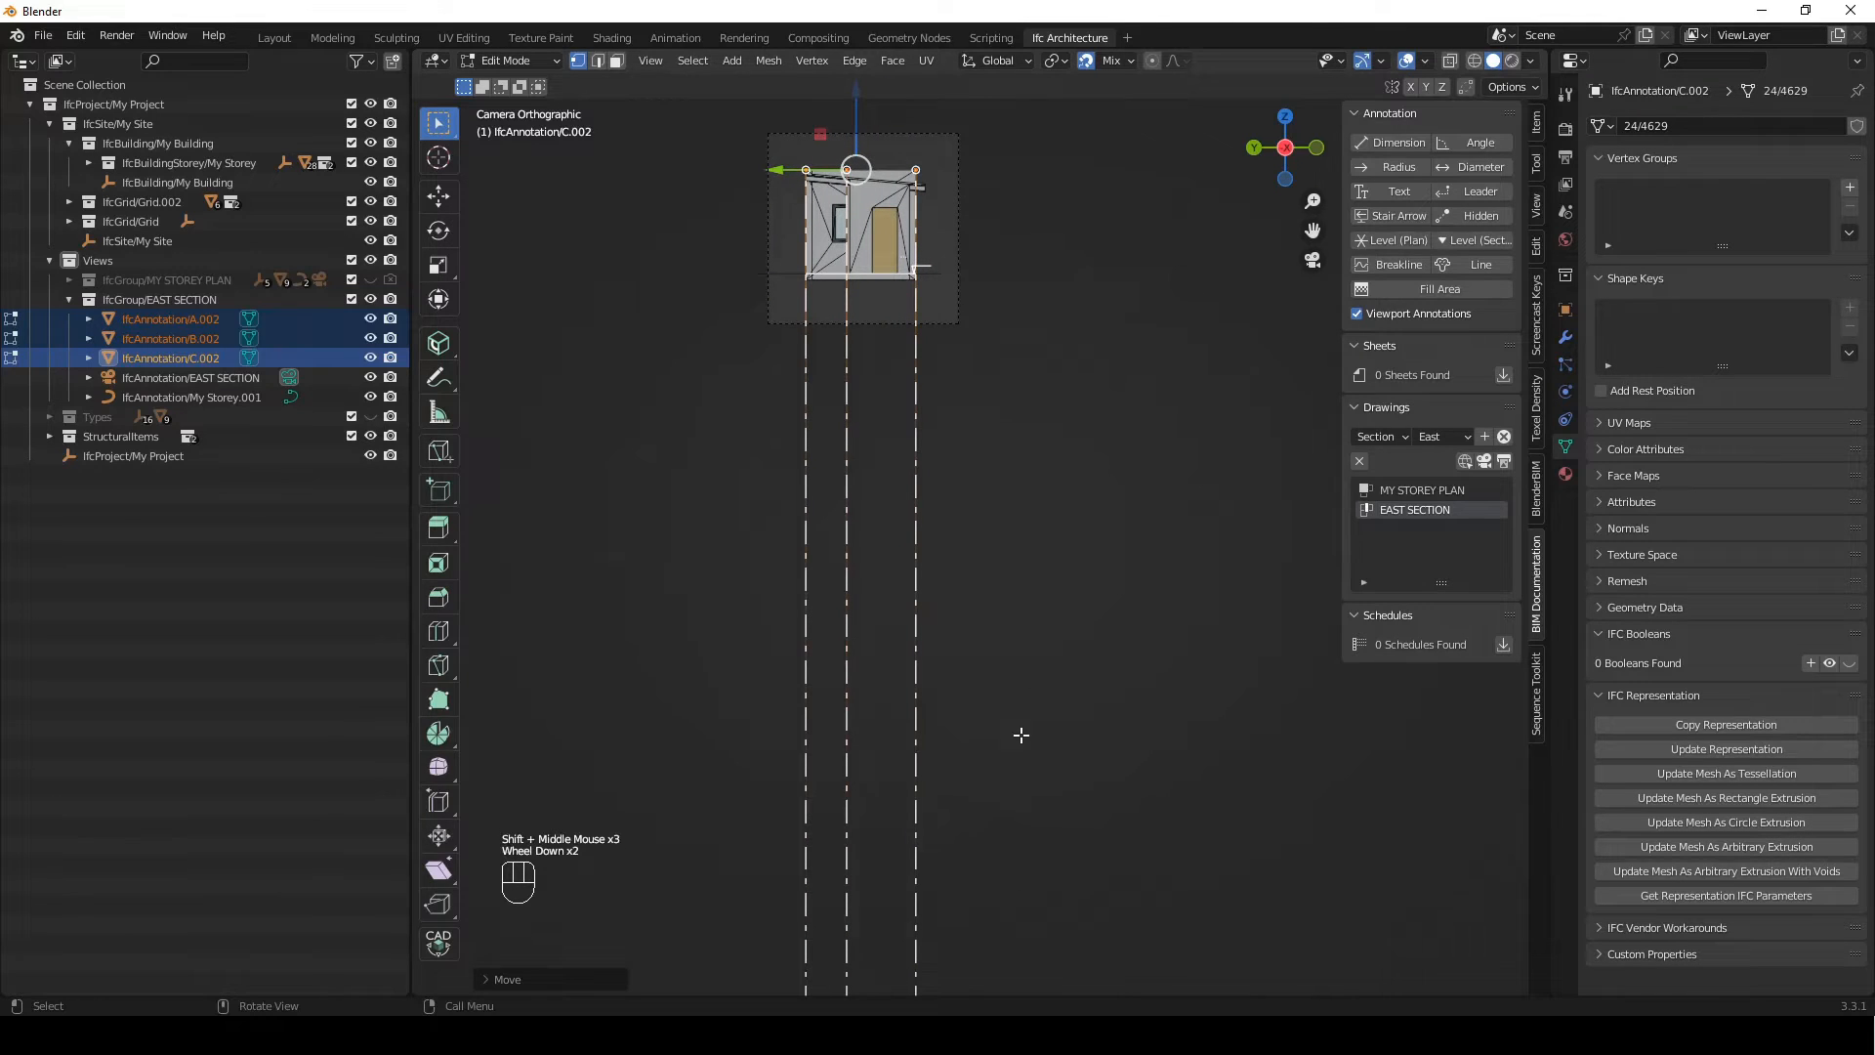
key("Tab")
scroll(1017, 583, "down", 1)
middle_click_drag(1016, 593, 957, 584, "shift")
scroll(1011, 578, "down", 6)
key("Tab")
left_click_drag(1025, 767, 793, 900)
scroll(883, 894, "down", 2)
middle_click_drag(883, 895, 884, 986, "shift")
key("g")
key("z")
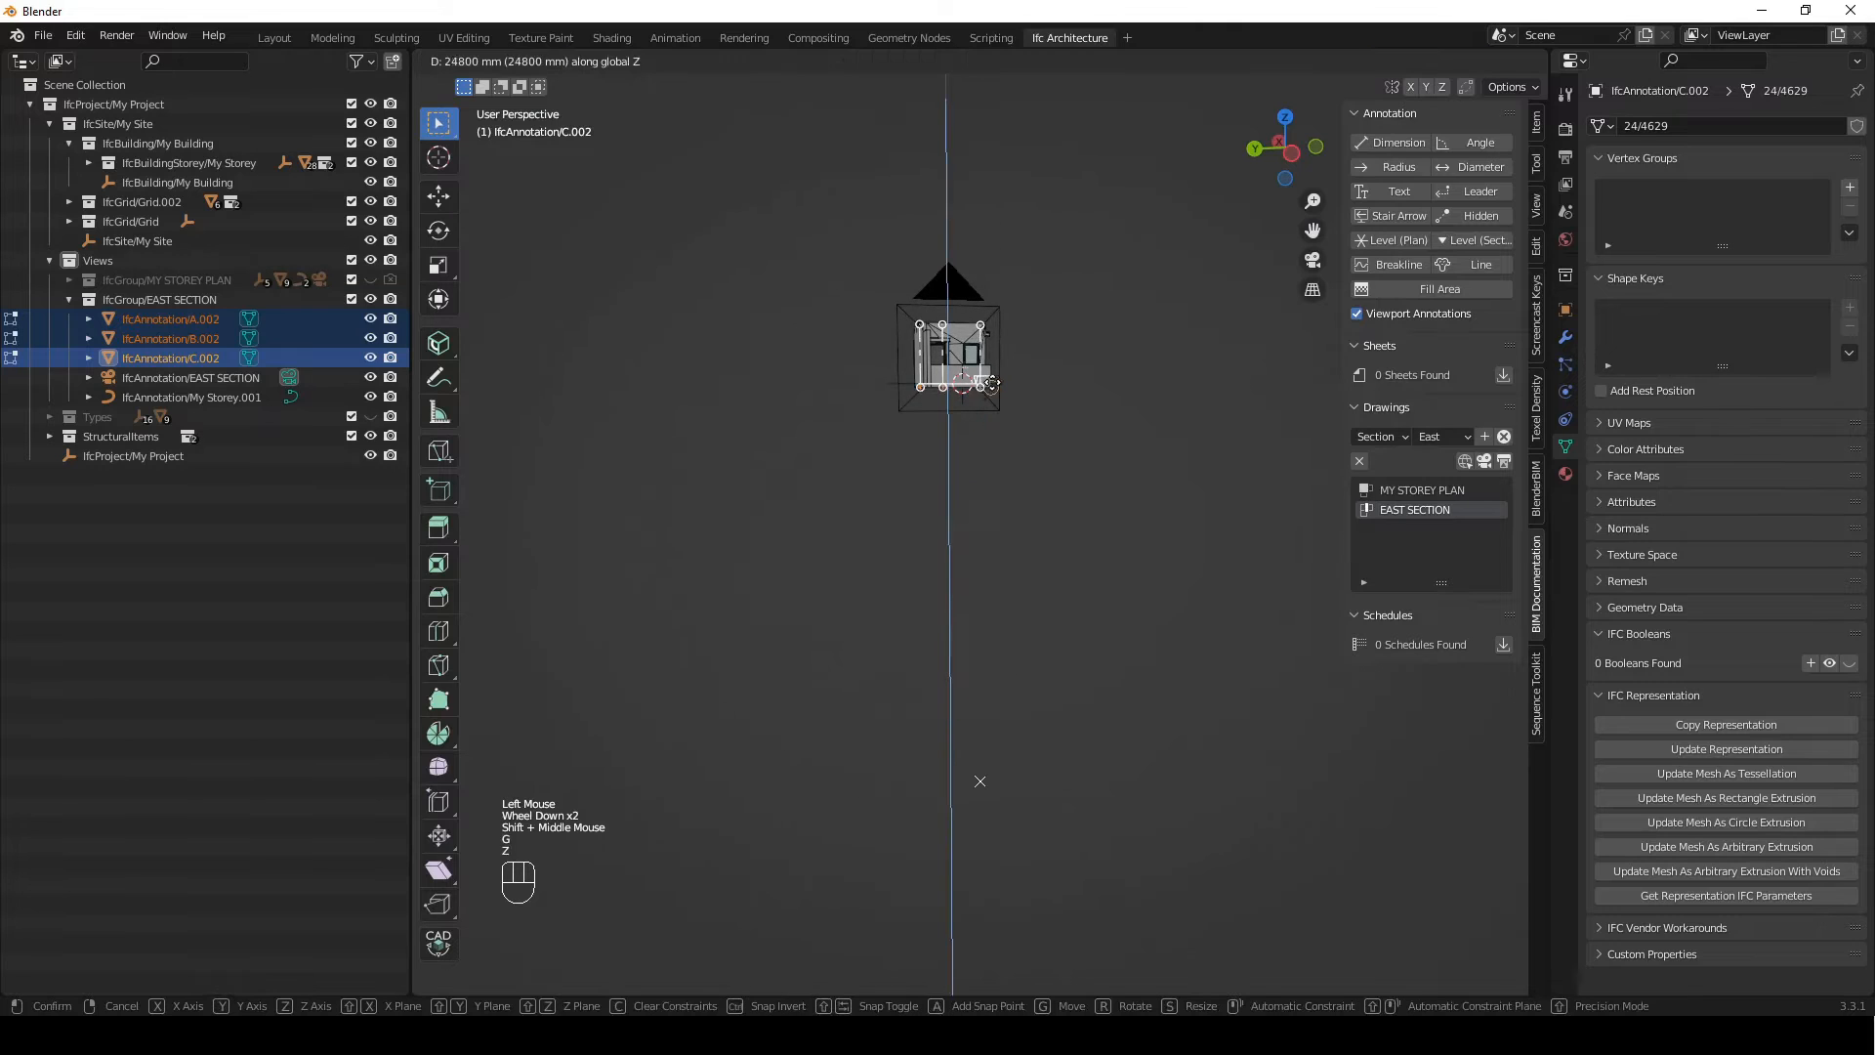
left_click(981, 781)
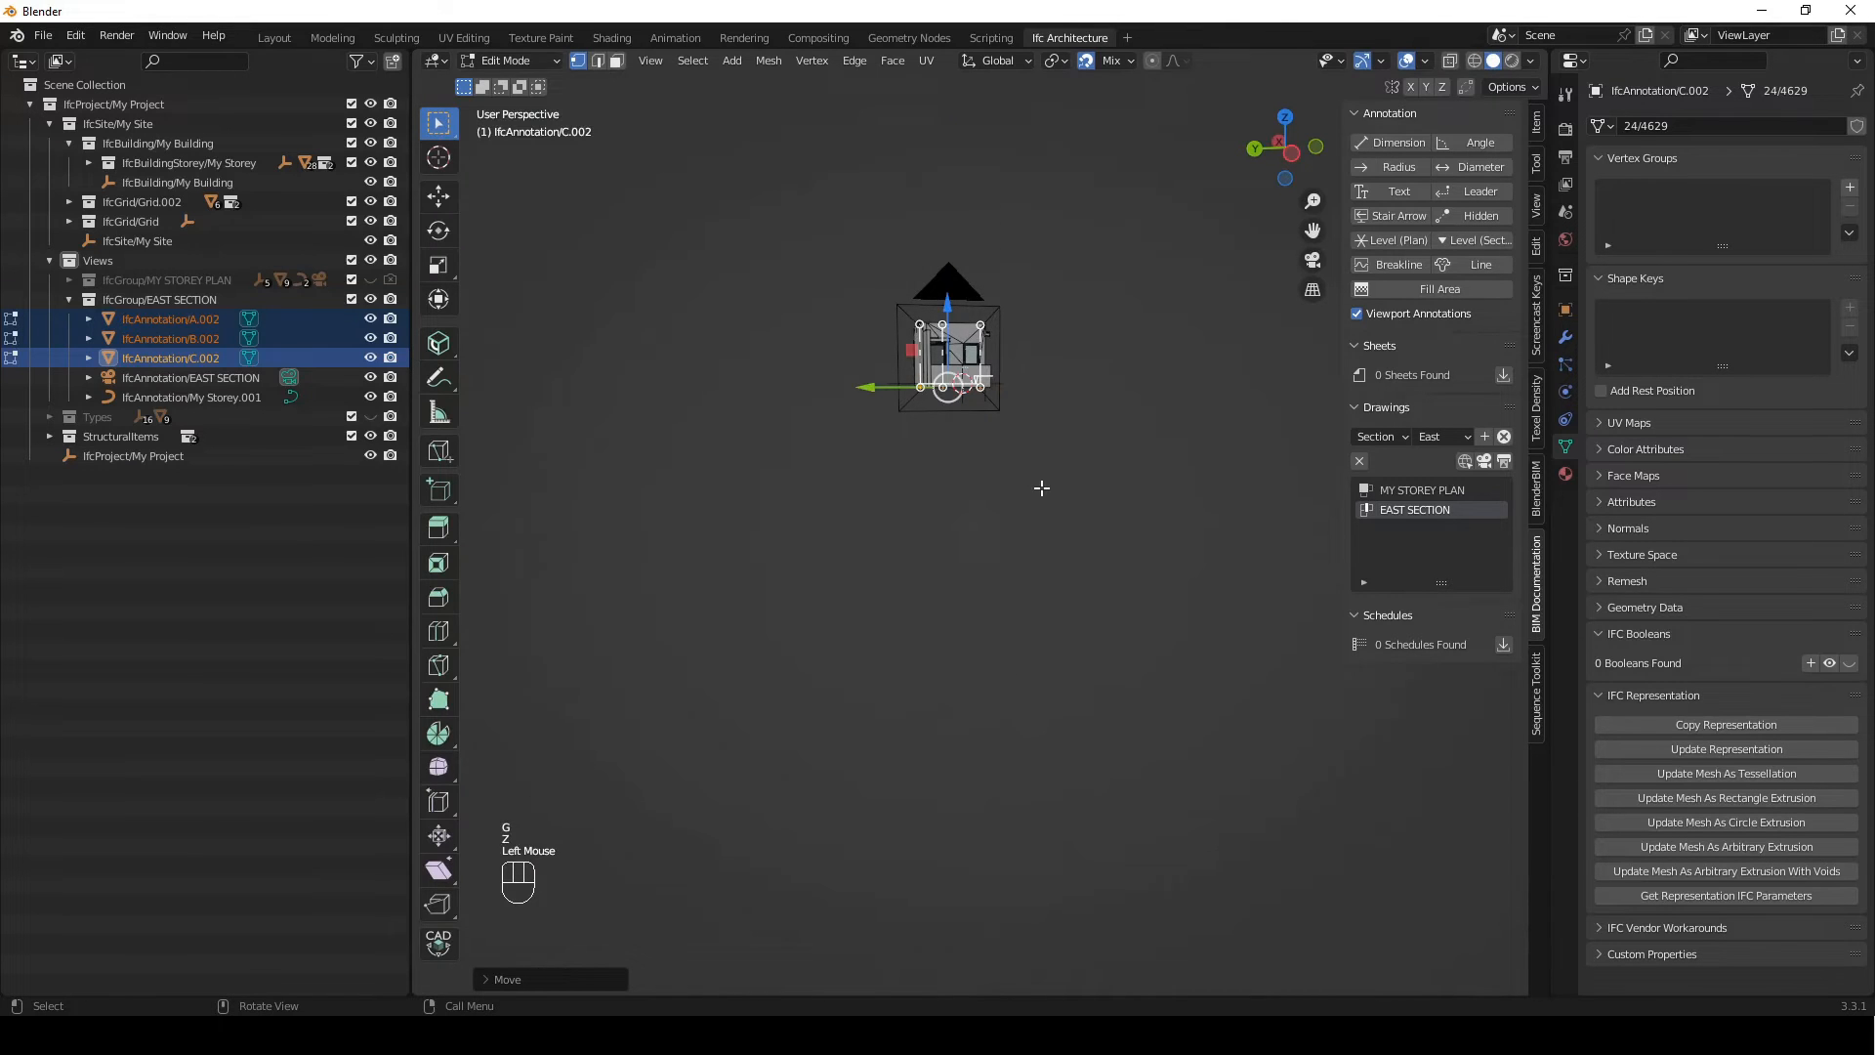
In the section's camera view, extend the lower ends of the three grid lines 400 mm below the building, moving them -400 mm in Z
key("KP_0")
scroll(757, 288, "up", 2)
middle_click_drag(757, 288, 1132, 553, "shift")
scroll(928, 635, "up", 3)
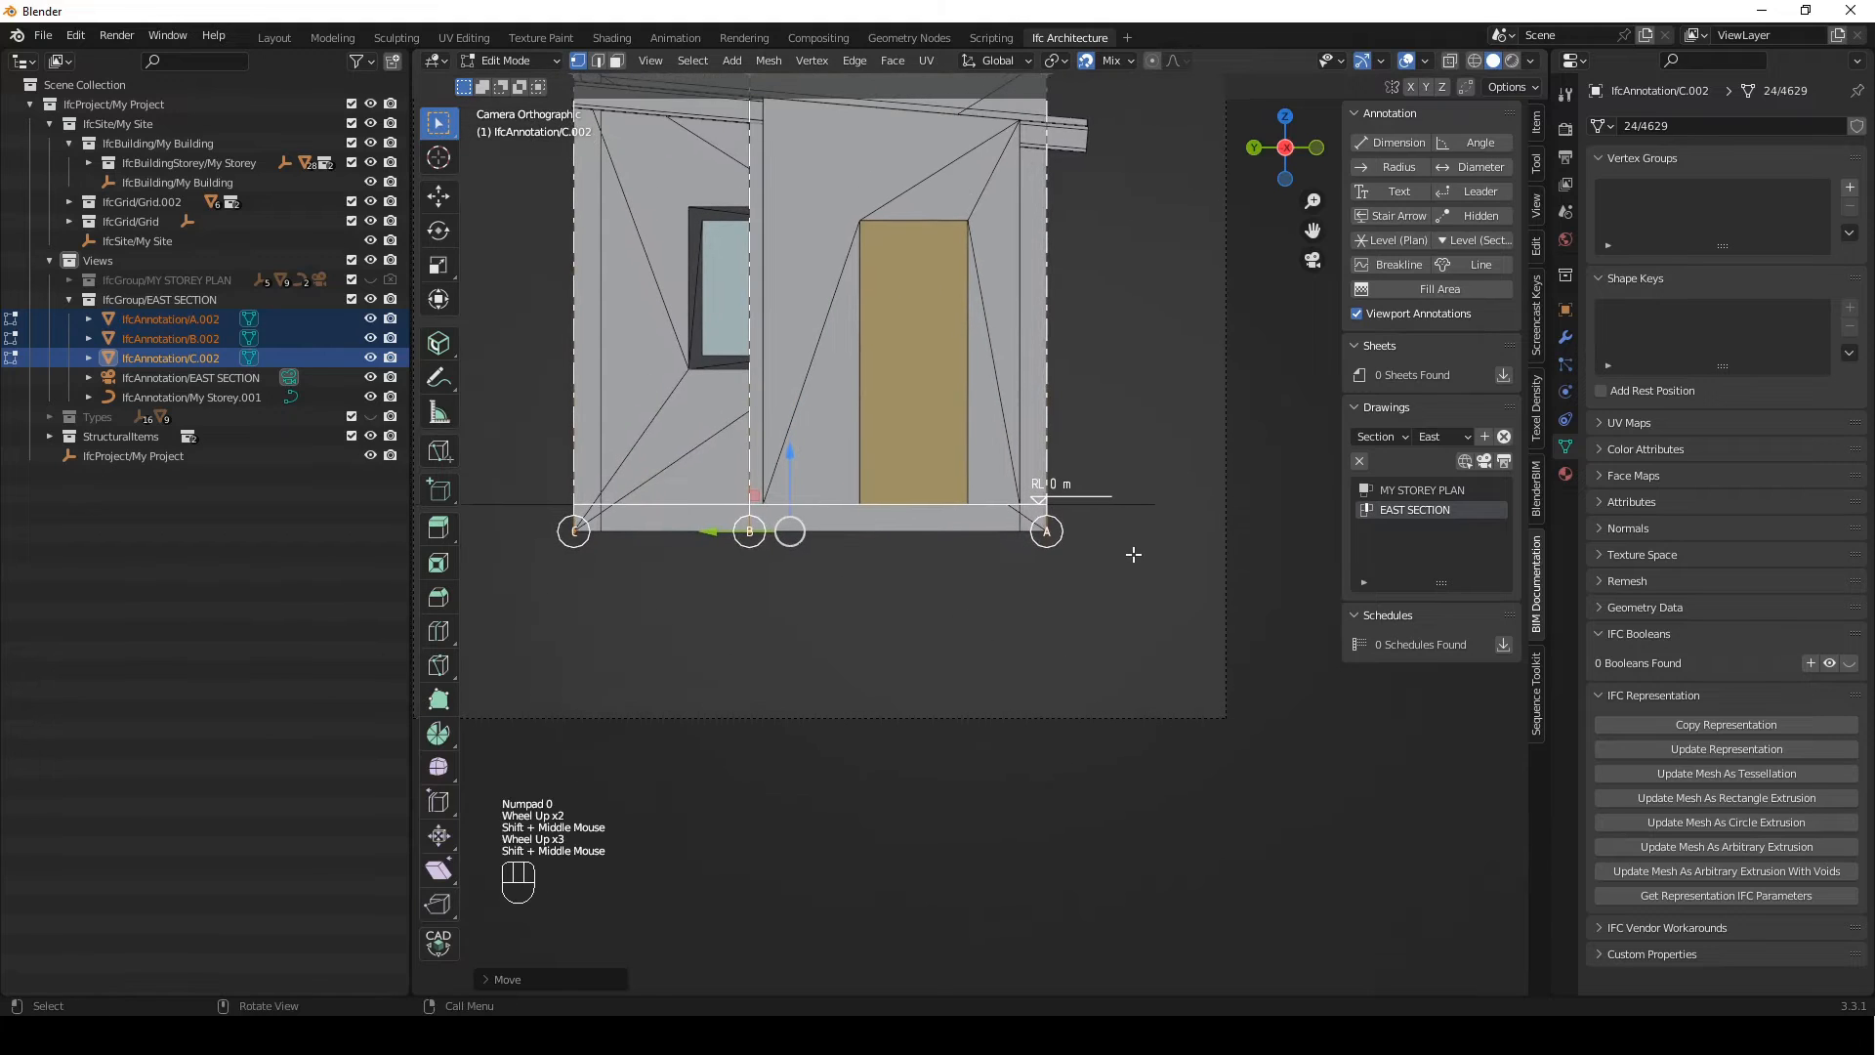
key("g")
key("z")
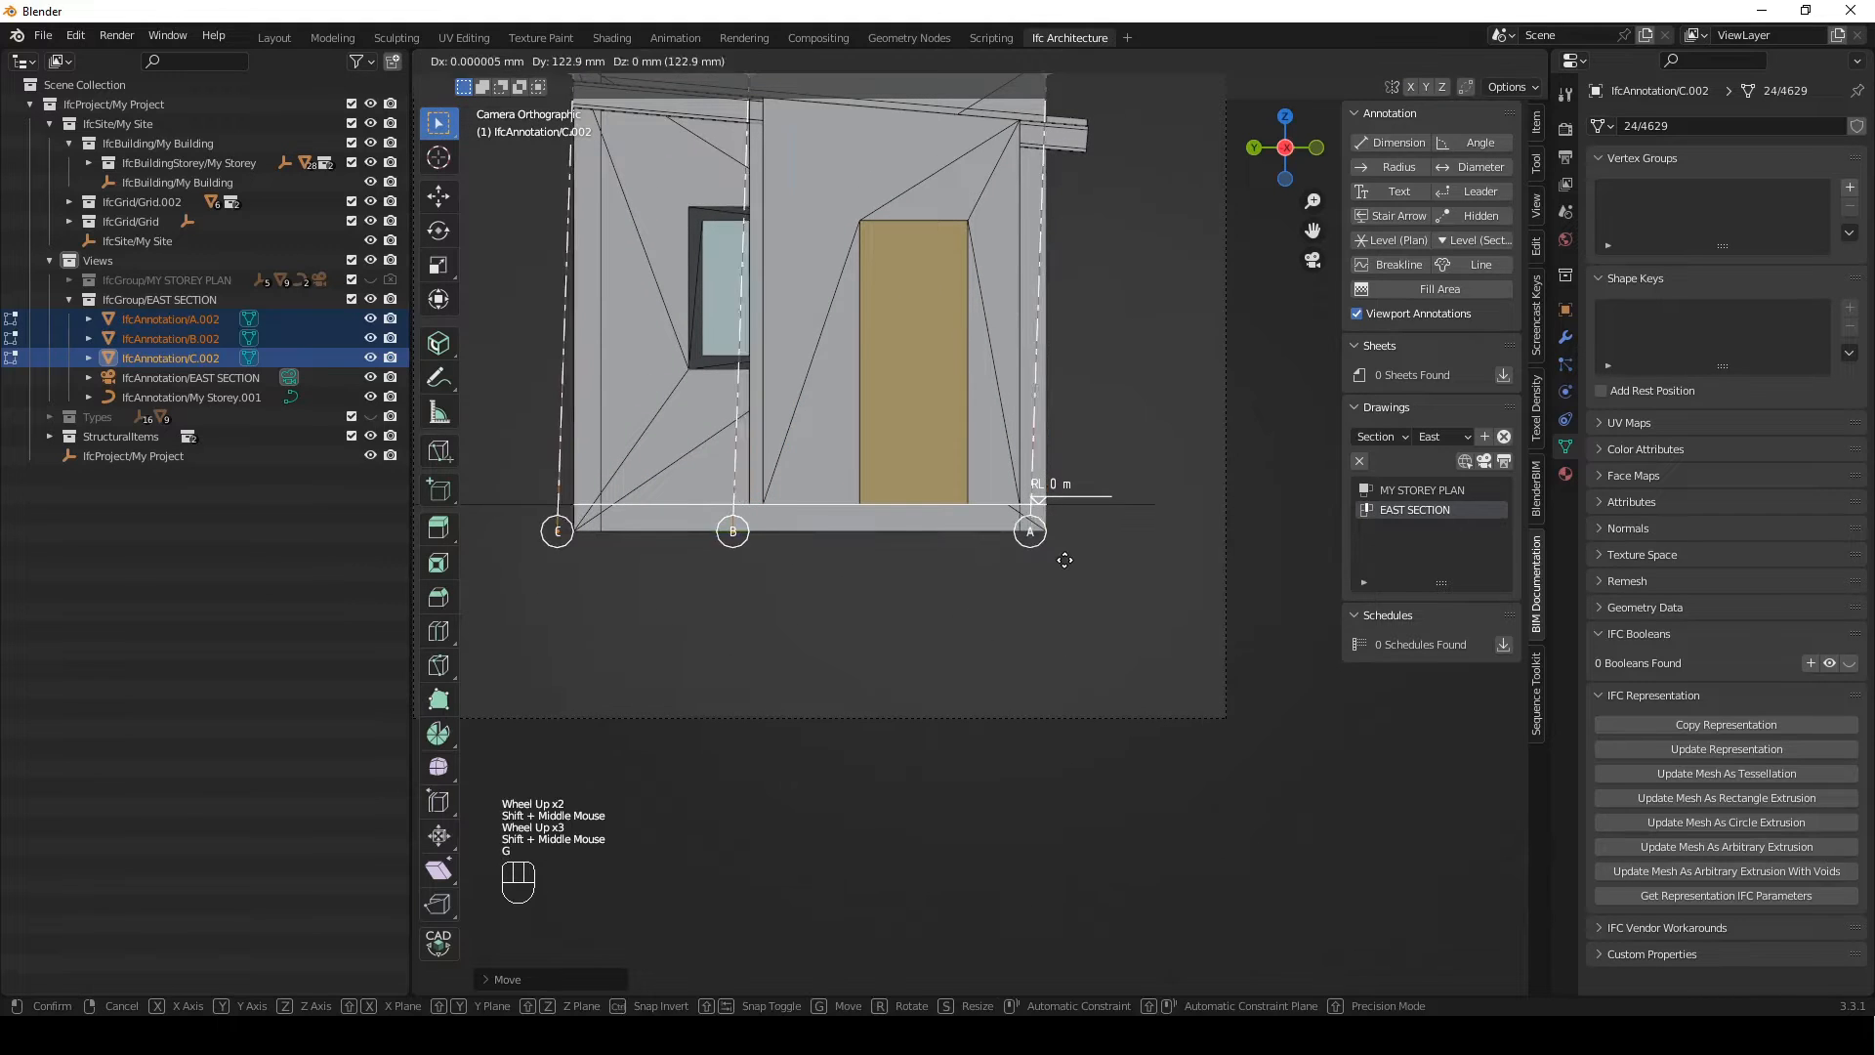
key("KP_Subtract")
key("KP_4")
key("KP_0")
key("KP_0")
key("Return")
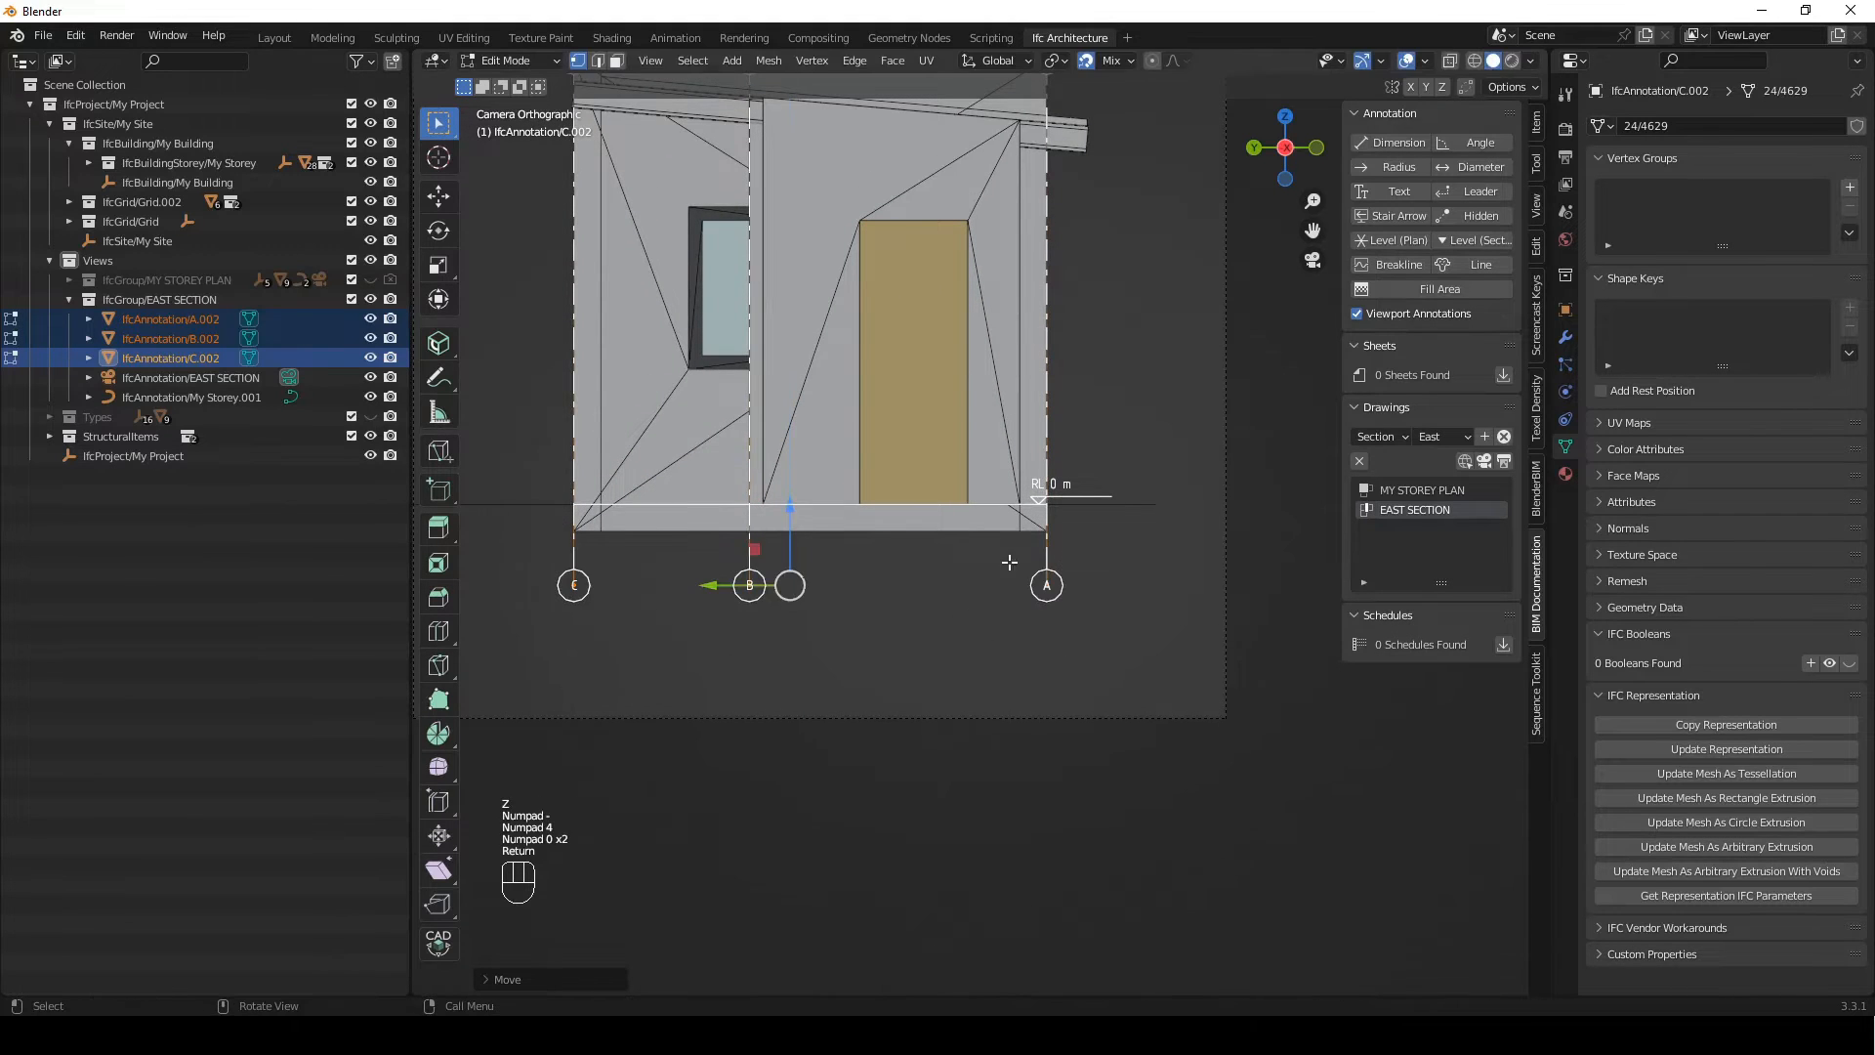
Extend the upper ends of grid lines A, B and C 400 mm above the building along Z and finish editing them
scroll(1064, 560, "down", 2)
middle_click_drag(1099, 225, 1133, 352, "shift")
scroll(1135, 351, "up", 1)
left_click_drag(1150, 326, 633, 400)
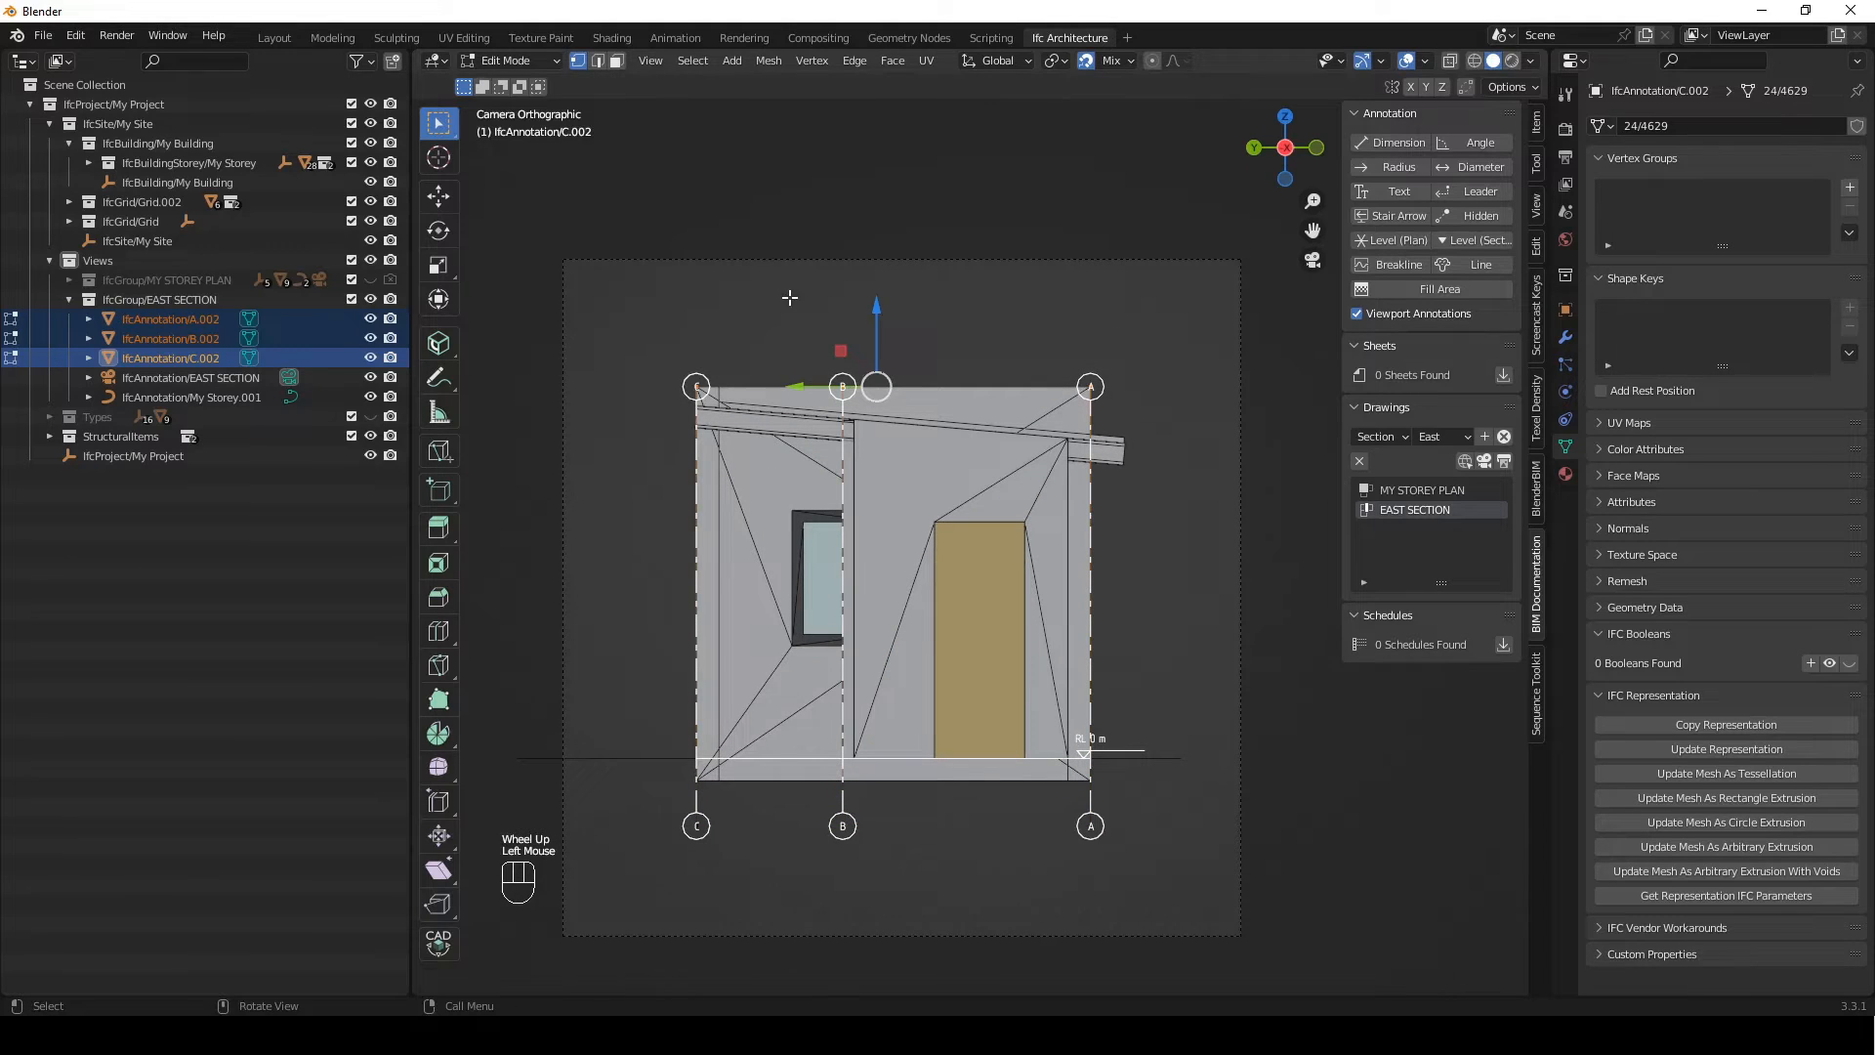
key("g")
key("z")
key("KP_4")
key("KP_0")
key("KP_0")
key("Return")
key("Tab")
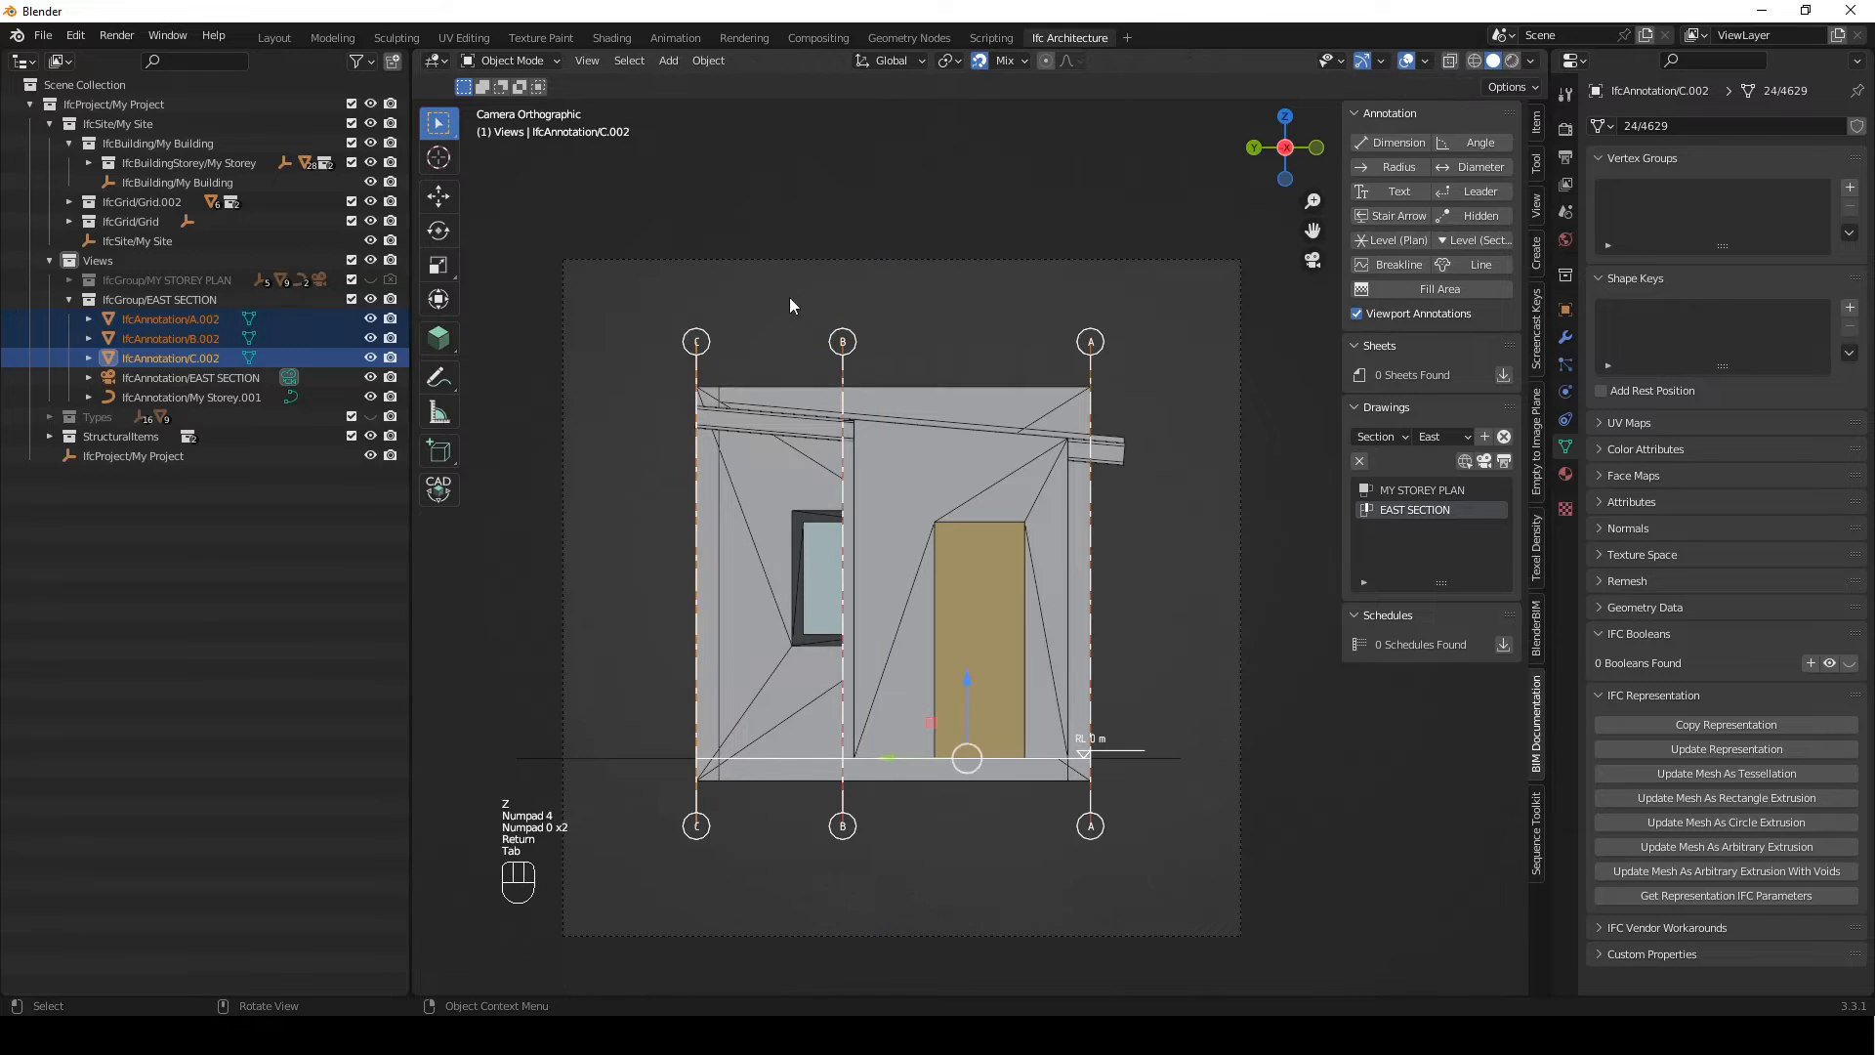
Move the My Storey level line's endpoint at grid A outward by -400 mm along Y, then finish editing and deselect the line
left_click(245, 395)
key("Tab")
left_click(1091, 762)
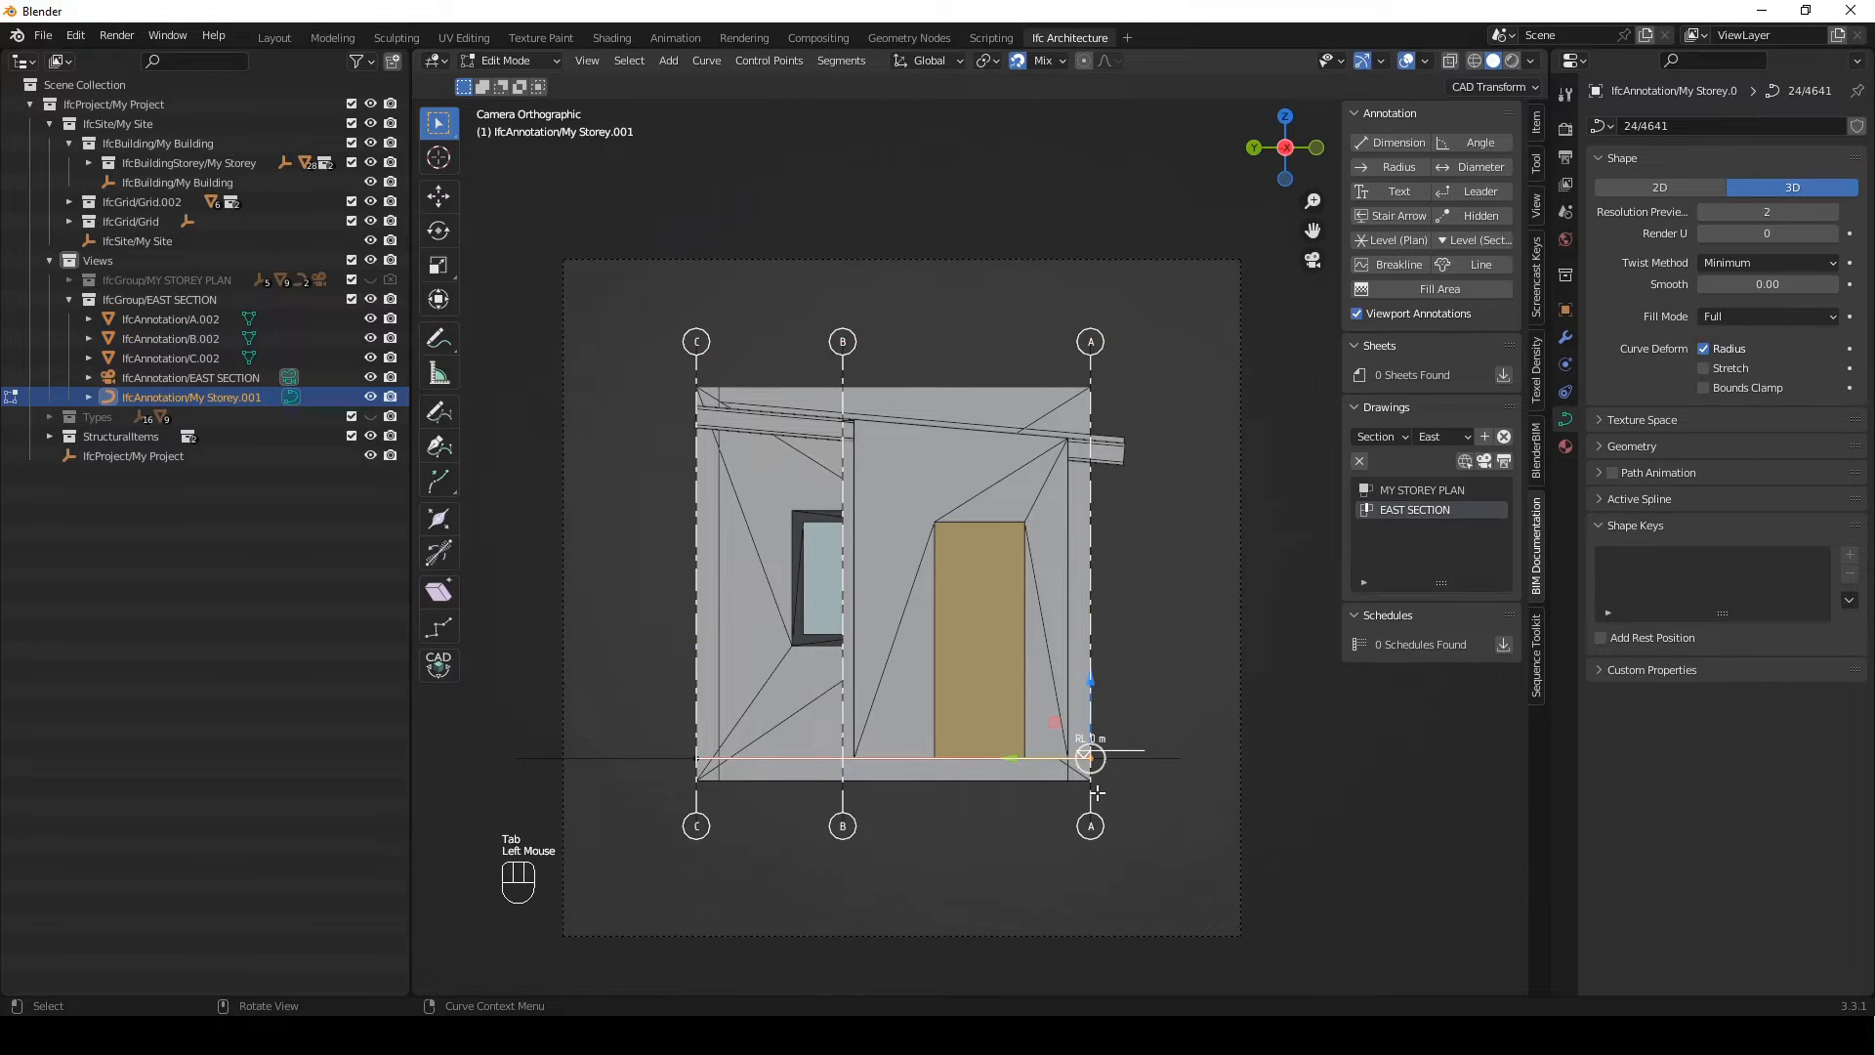
key("g")
key("y")
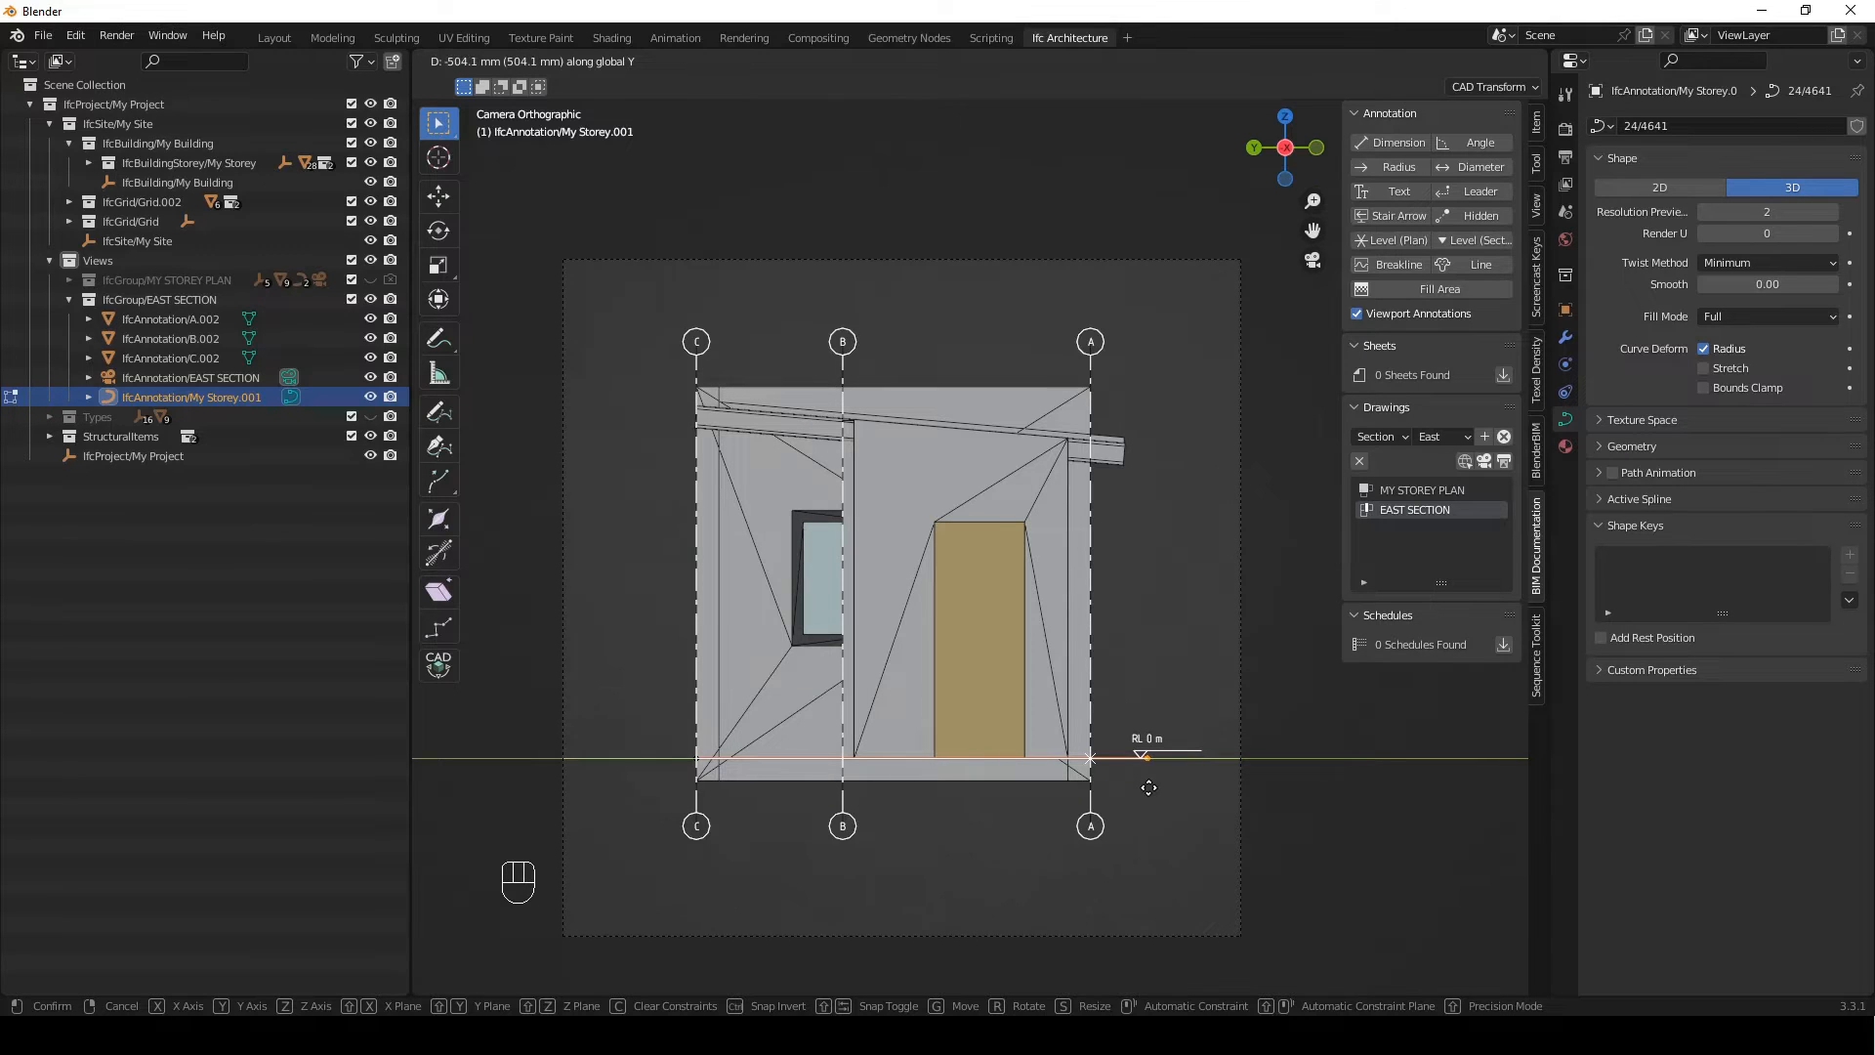
type("-400")
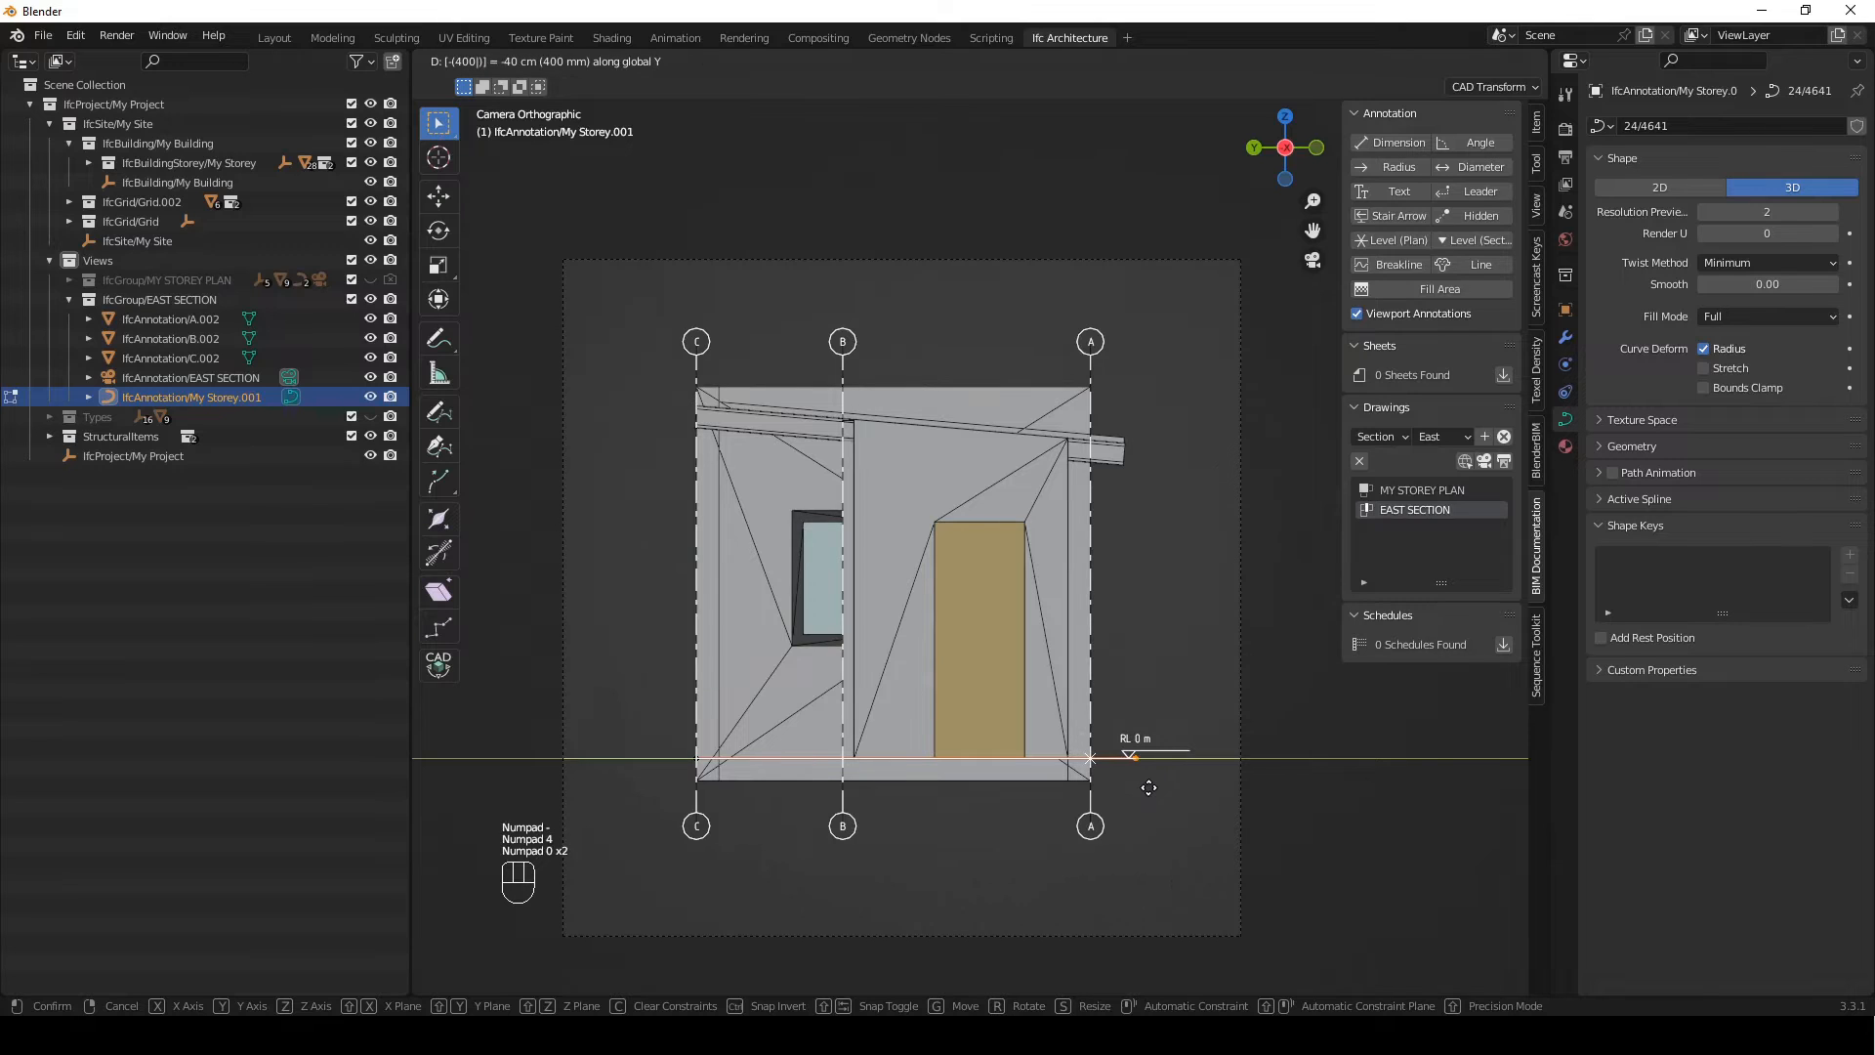
key("Return")
key("Tab")
left_click(1160, 600)
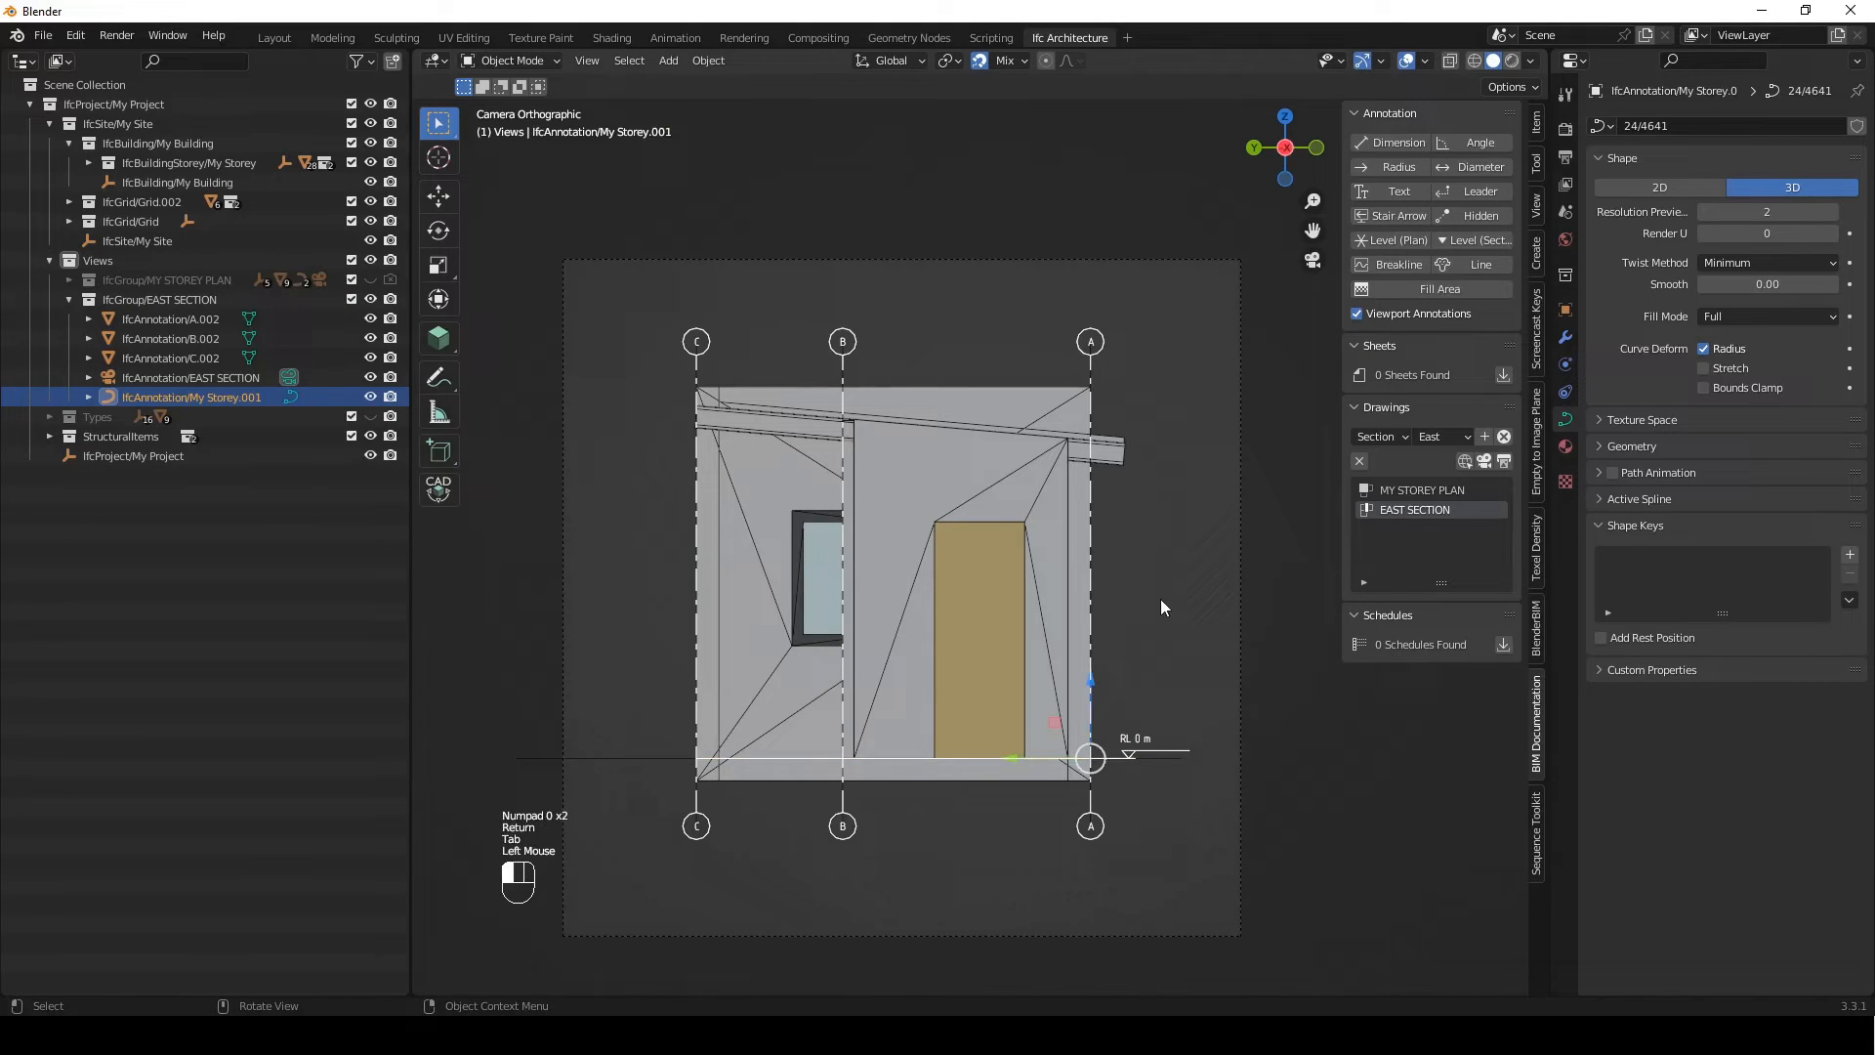
Refresh the viewport annotations by turning their display off and on again
left_click(1356, 314)
left_click(1356, 314)
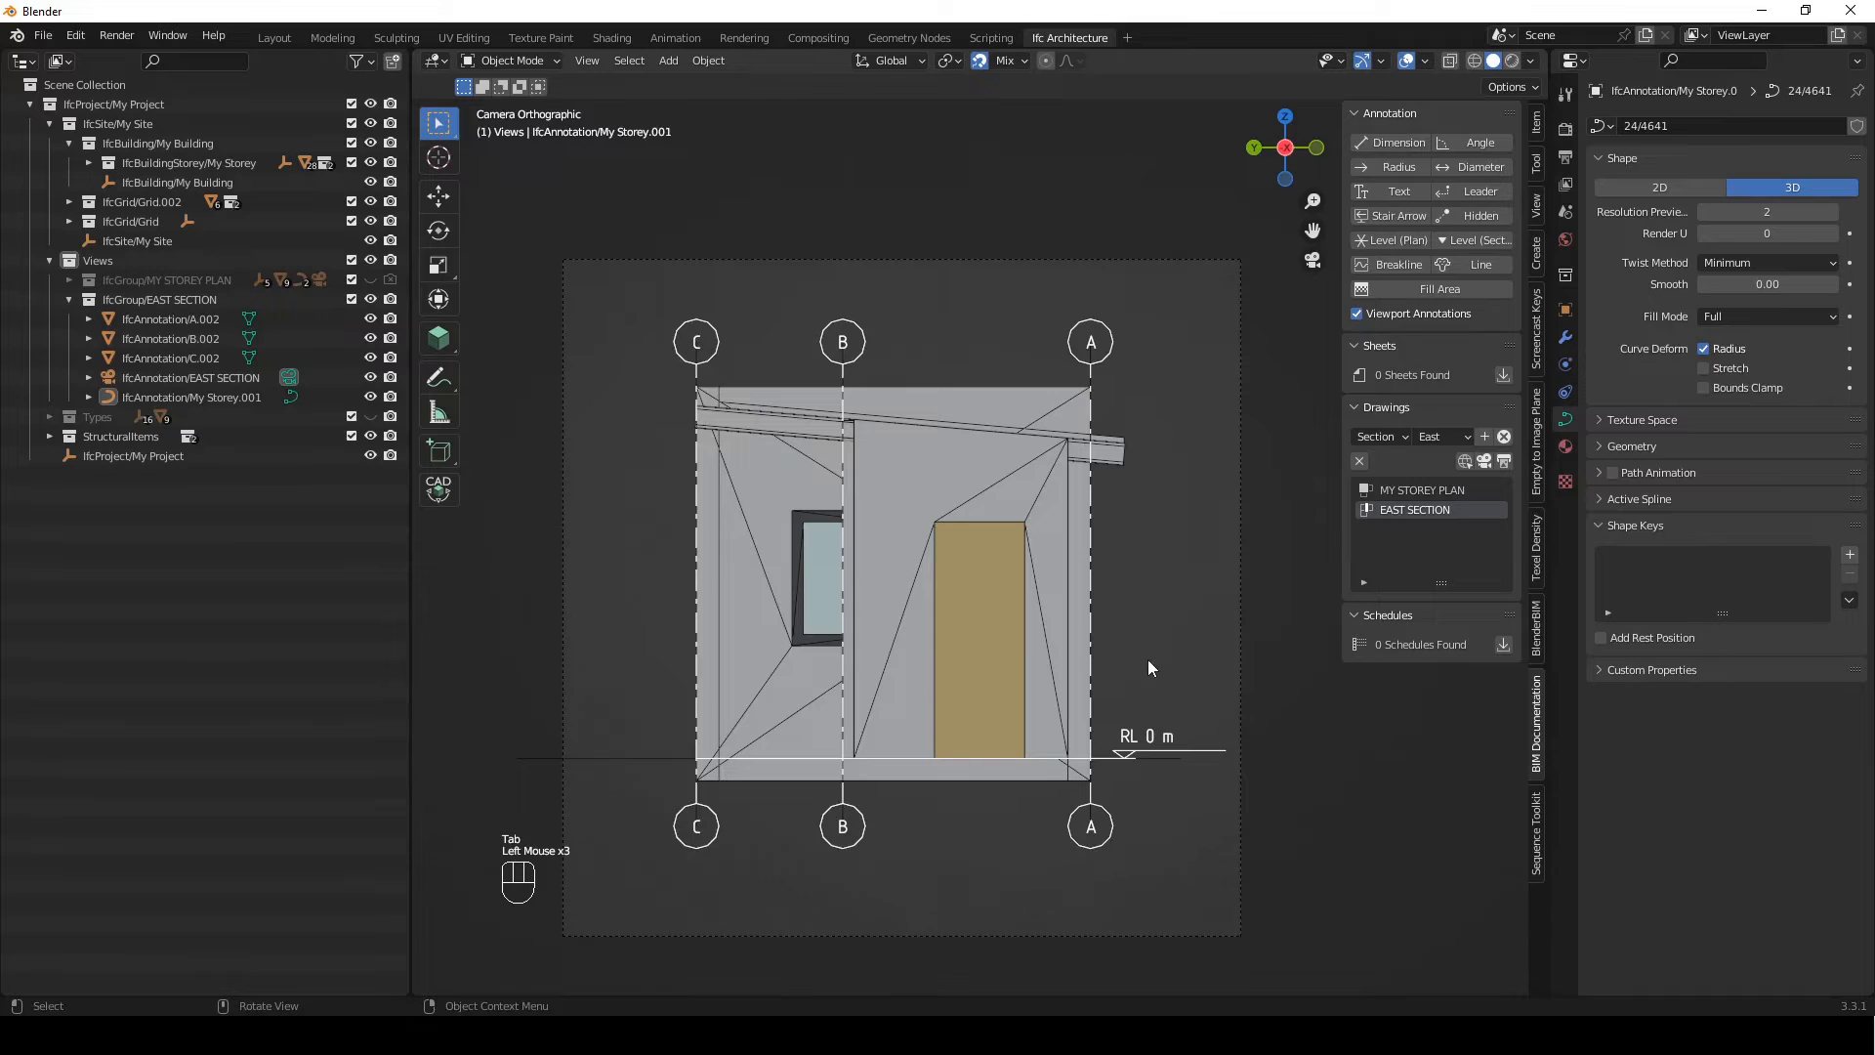
middle_click_drag(1172, 630, 1146, 621, "shift")
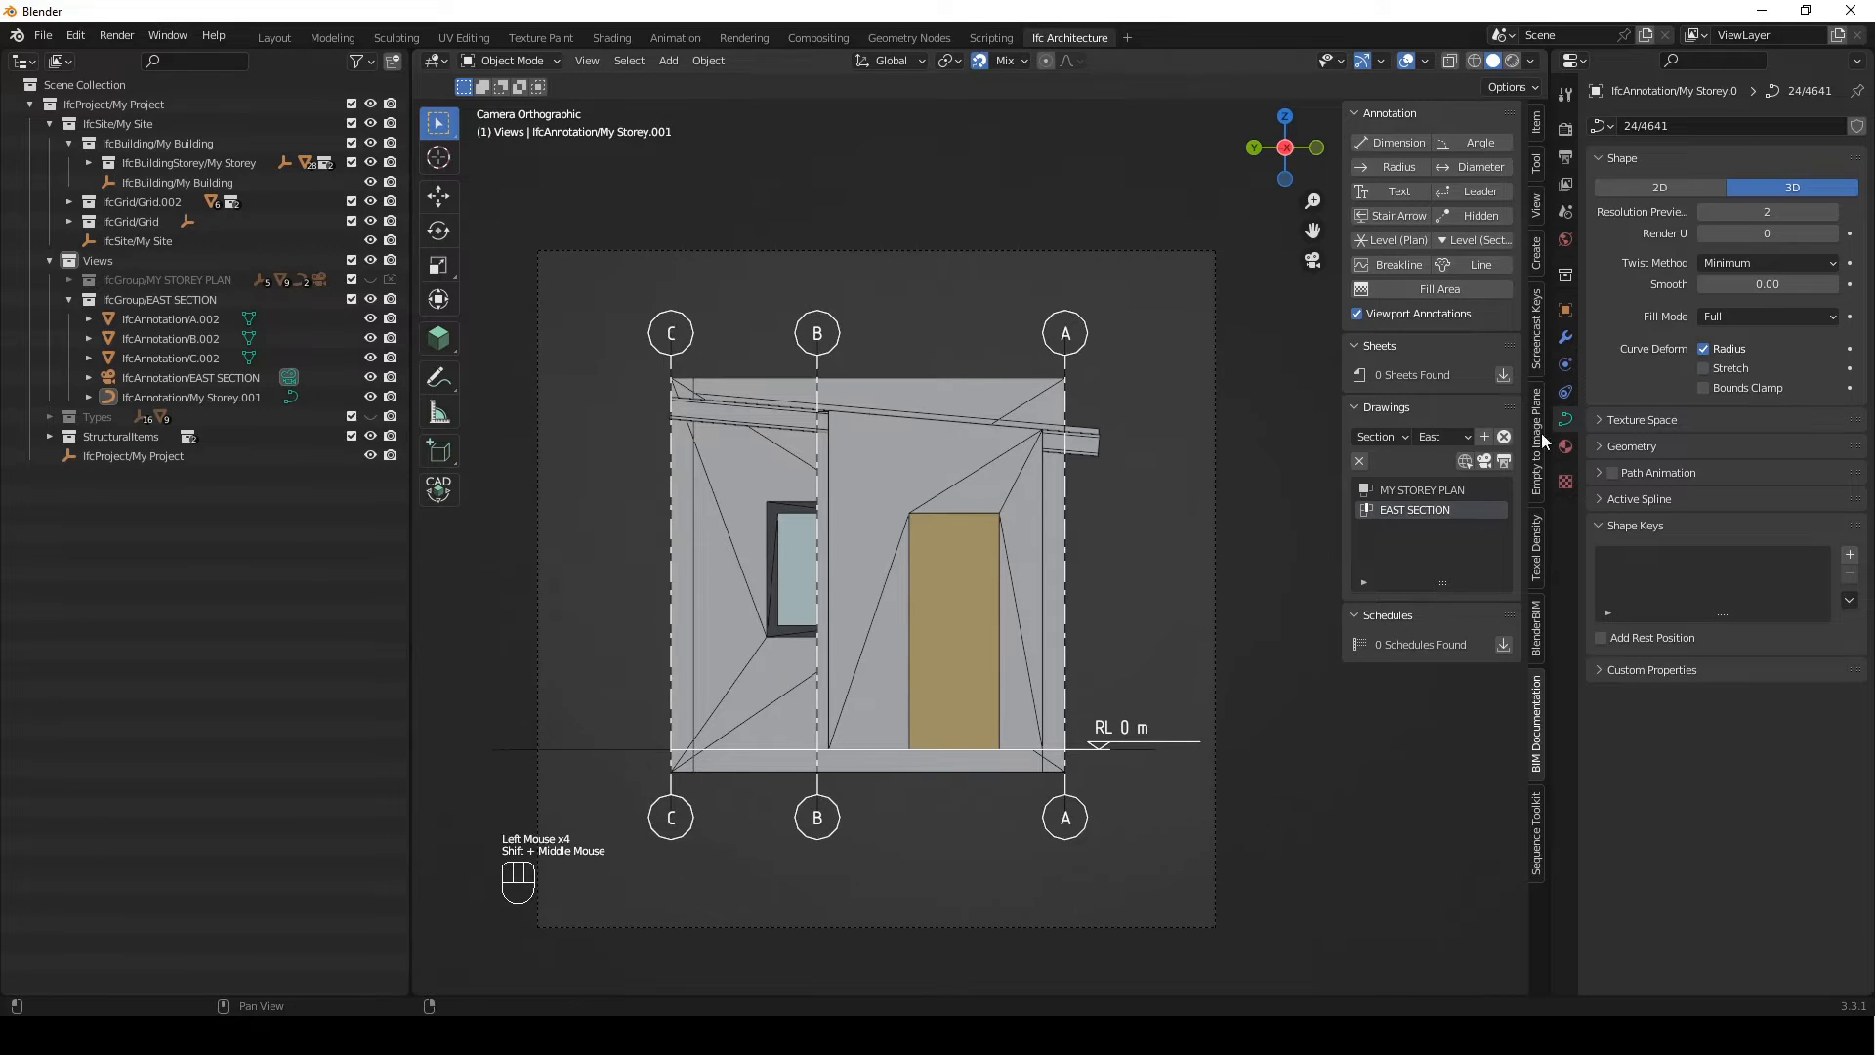
Generate the EAST SECTION drawing from its camera, then return to Blender from the SVG in the browser
left_click(1214, 511)
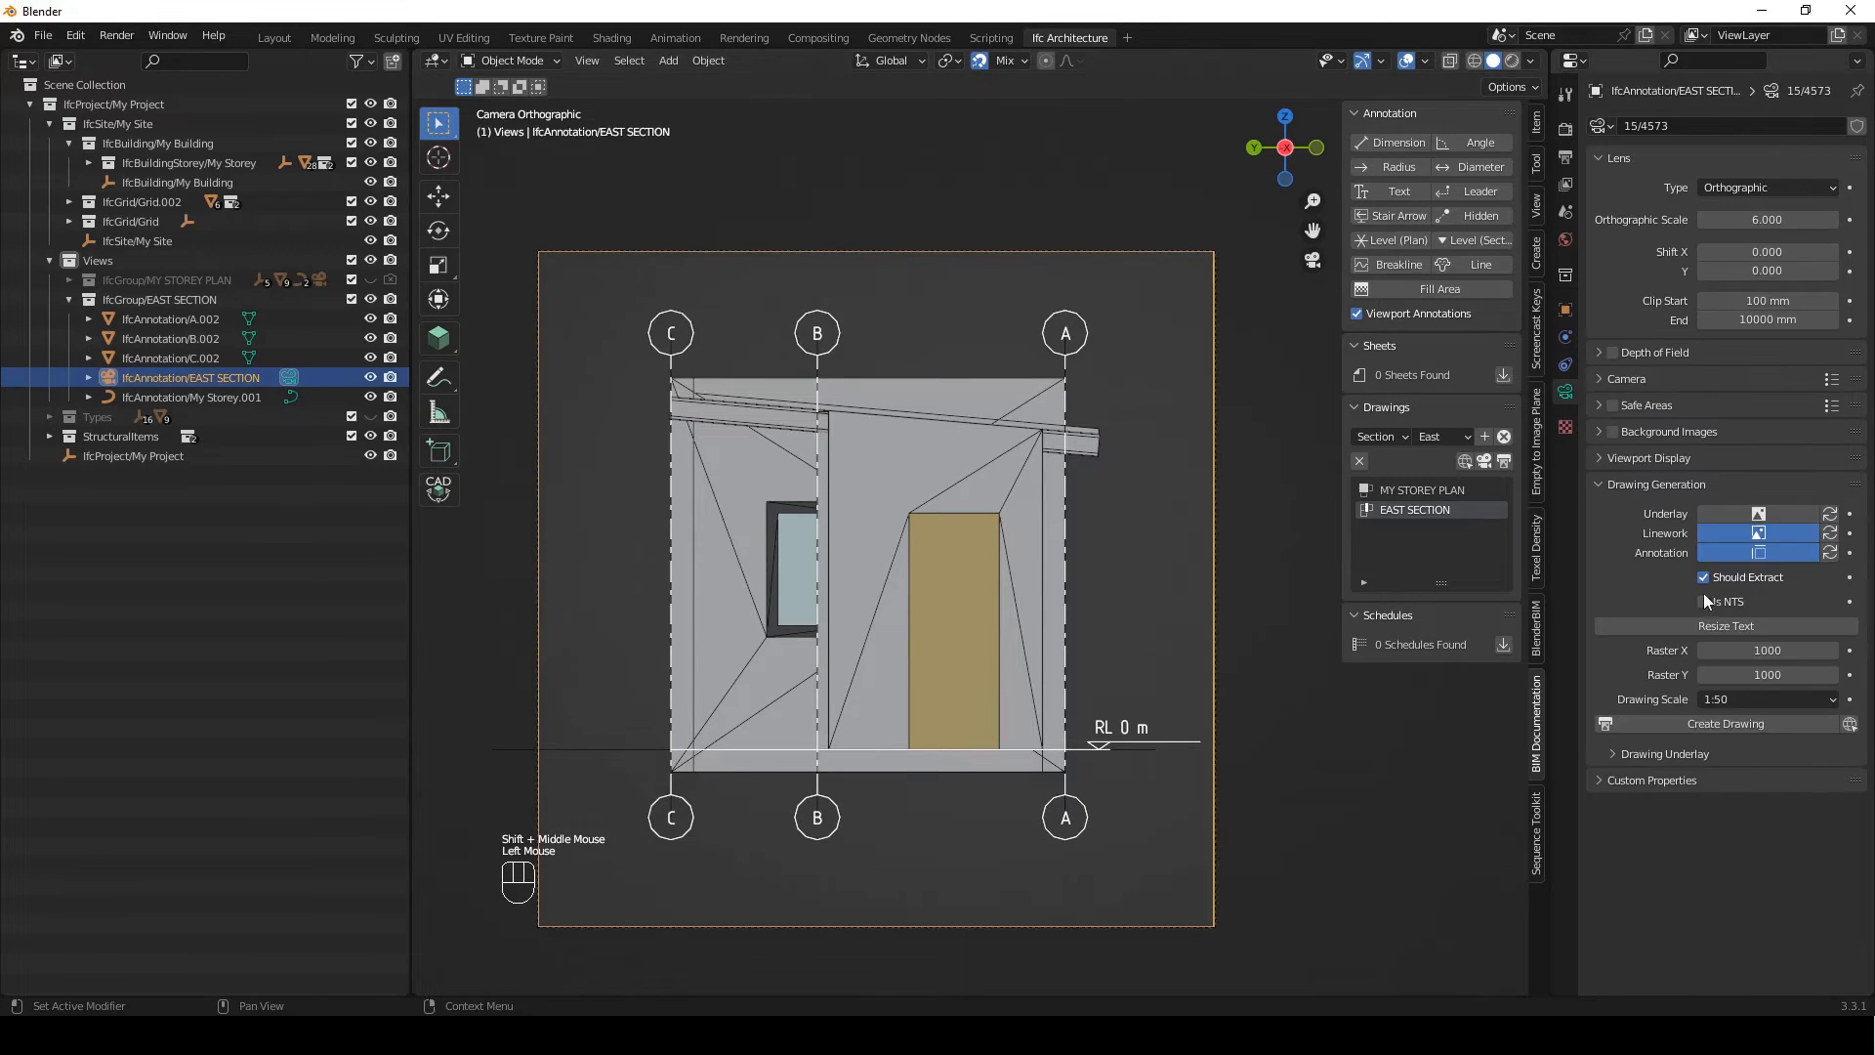
left_click(1289, 667)
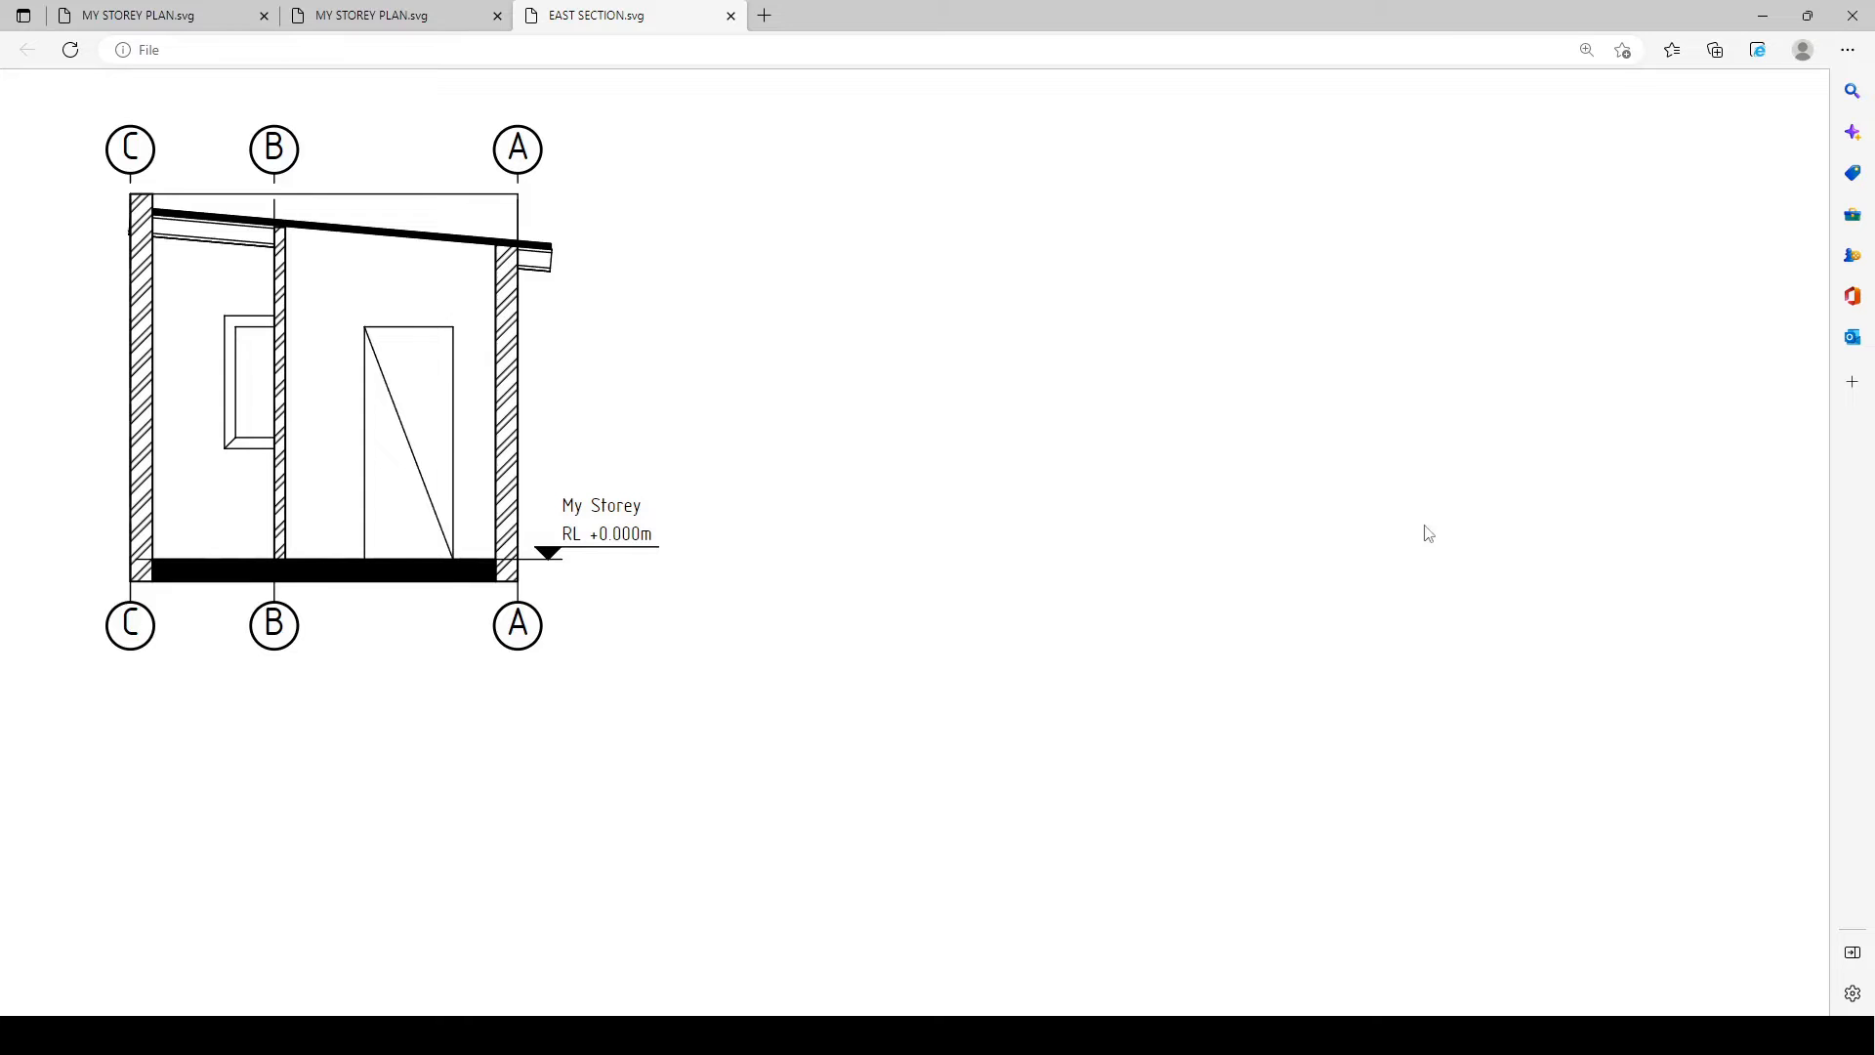
left_click(1763, 15)
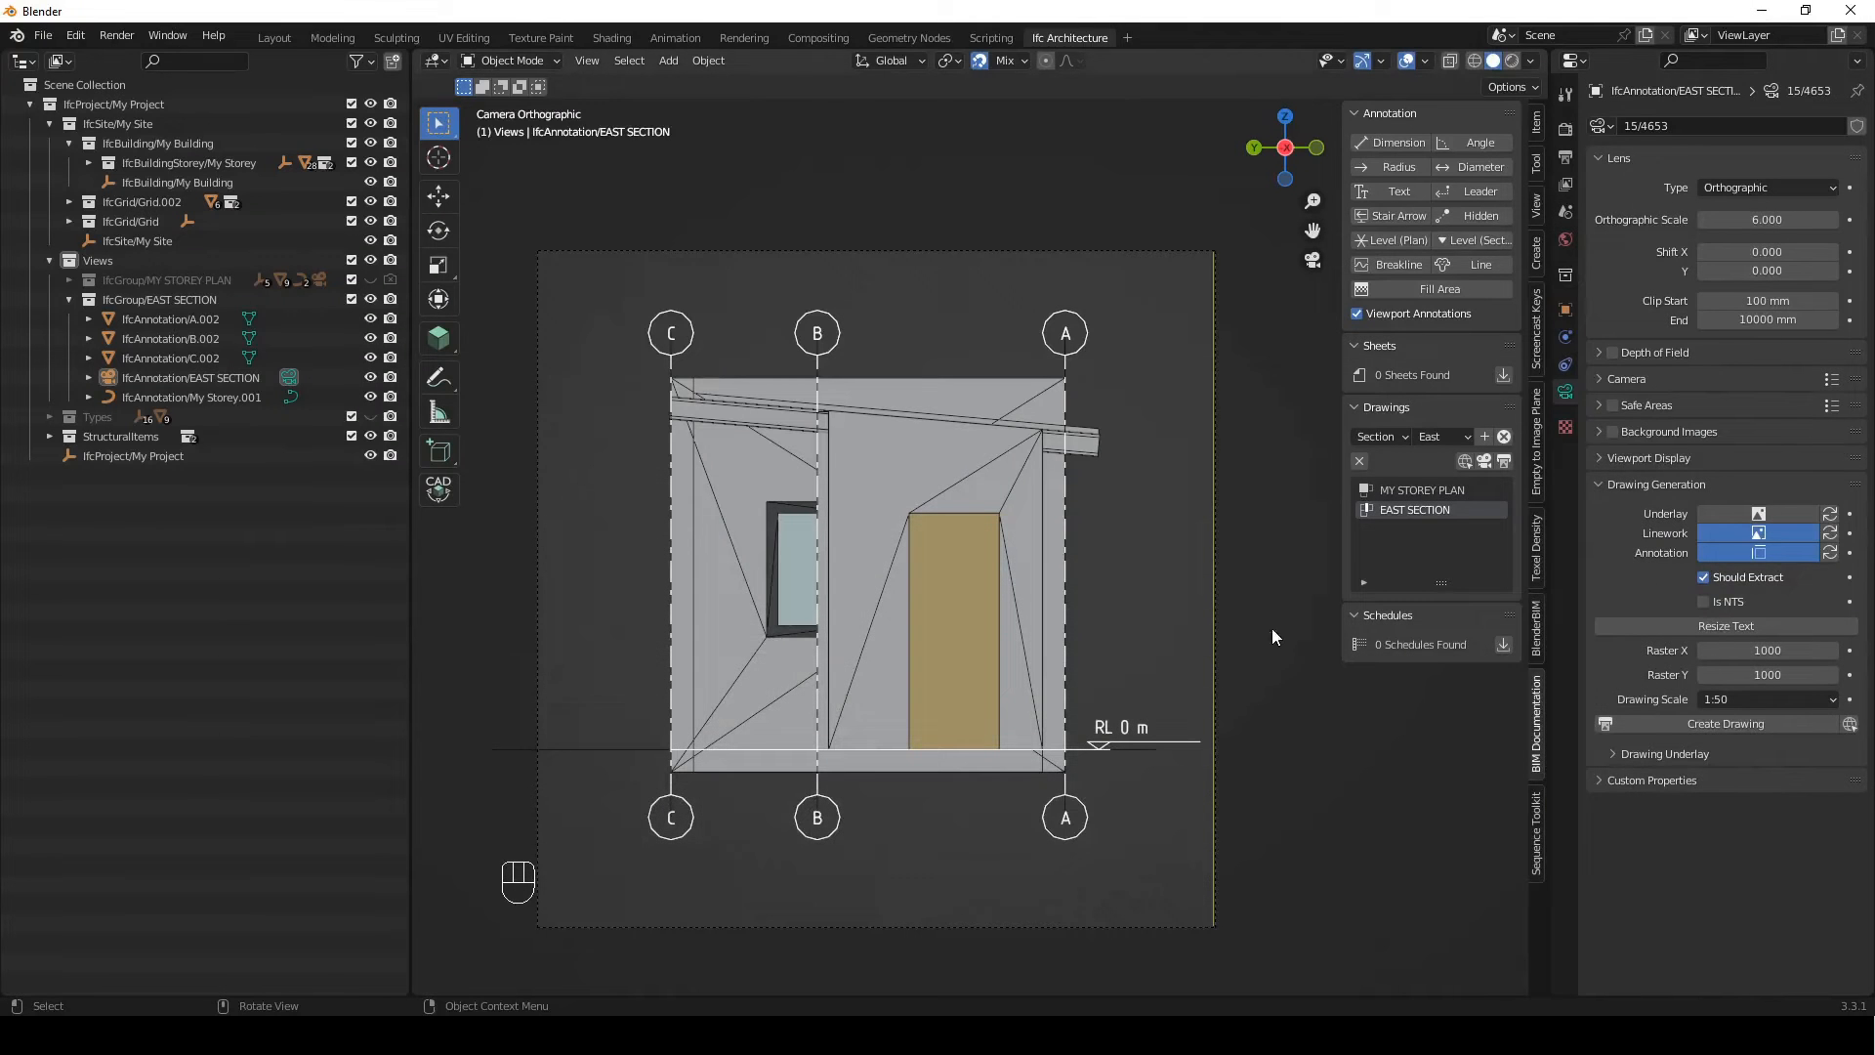
Select the 200 mm floor slab and set its material layer set name to concrete
left_click(991, 767)
left_click(893, 760)
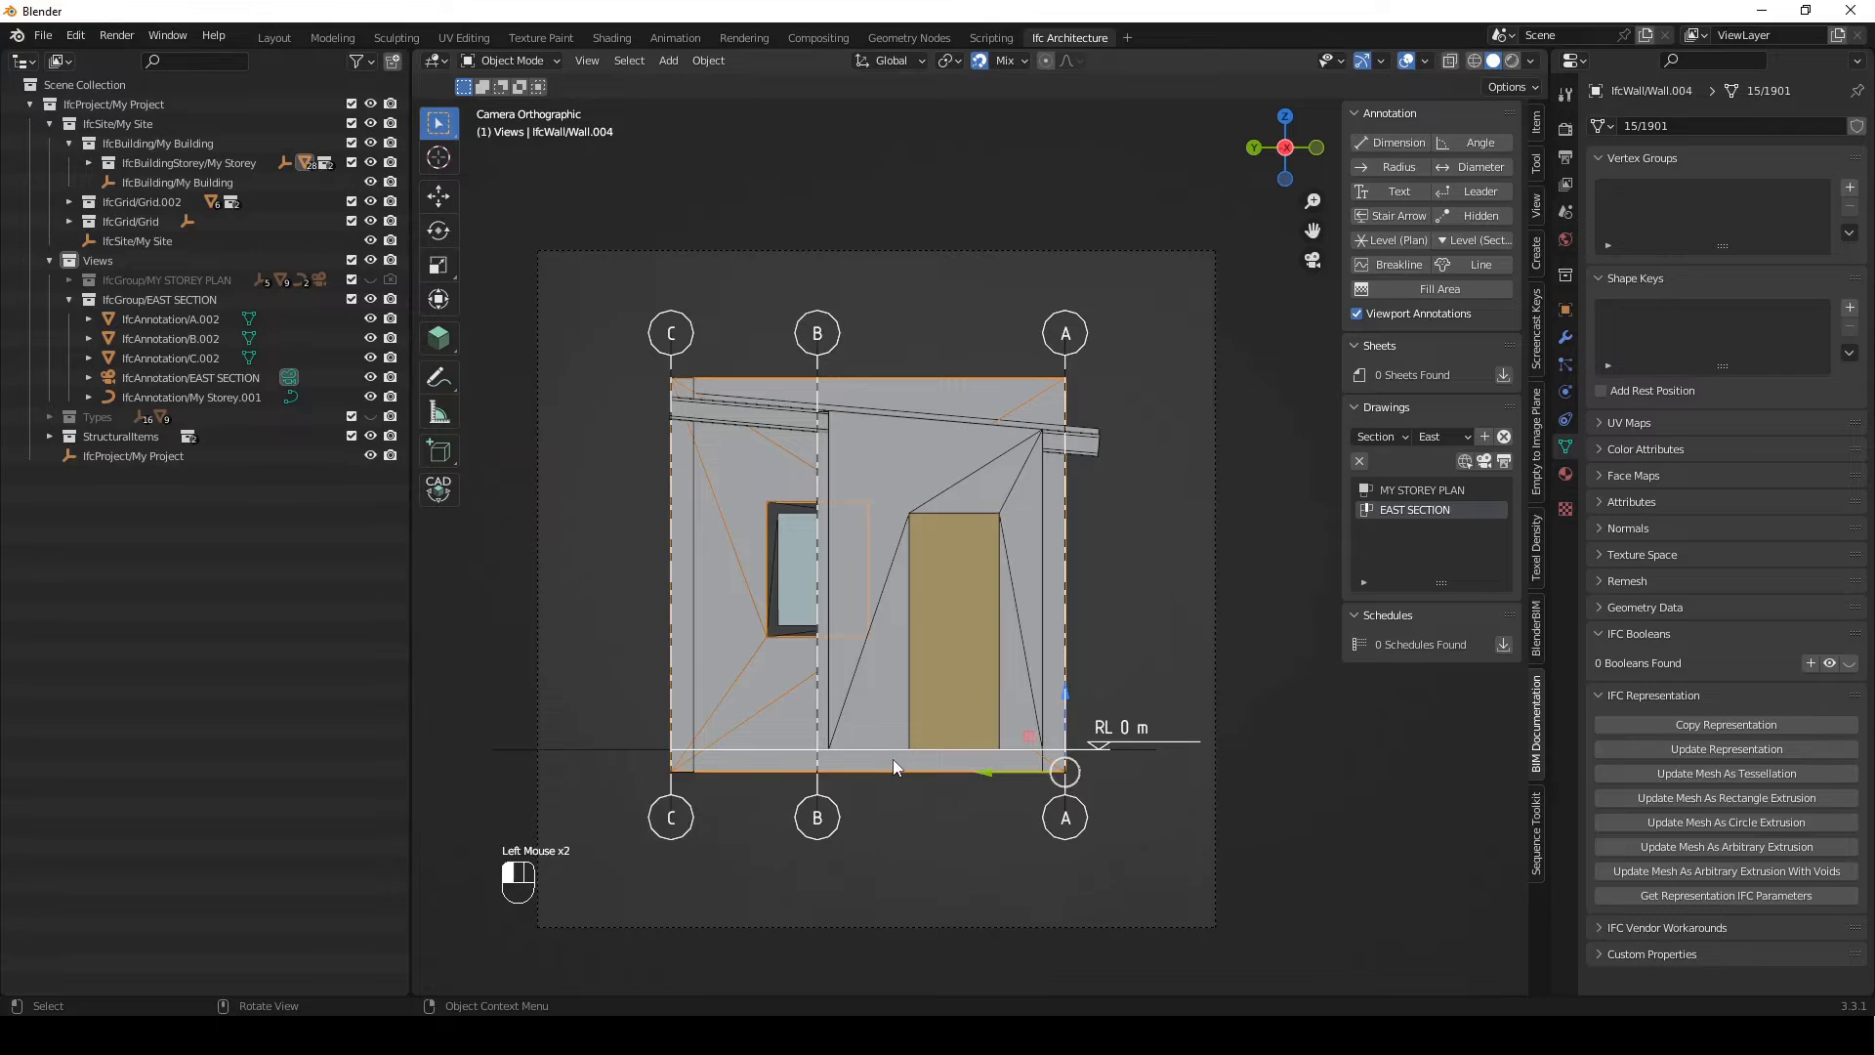
left_click(87, 160)
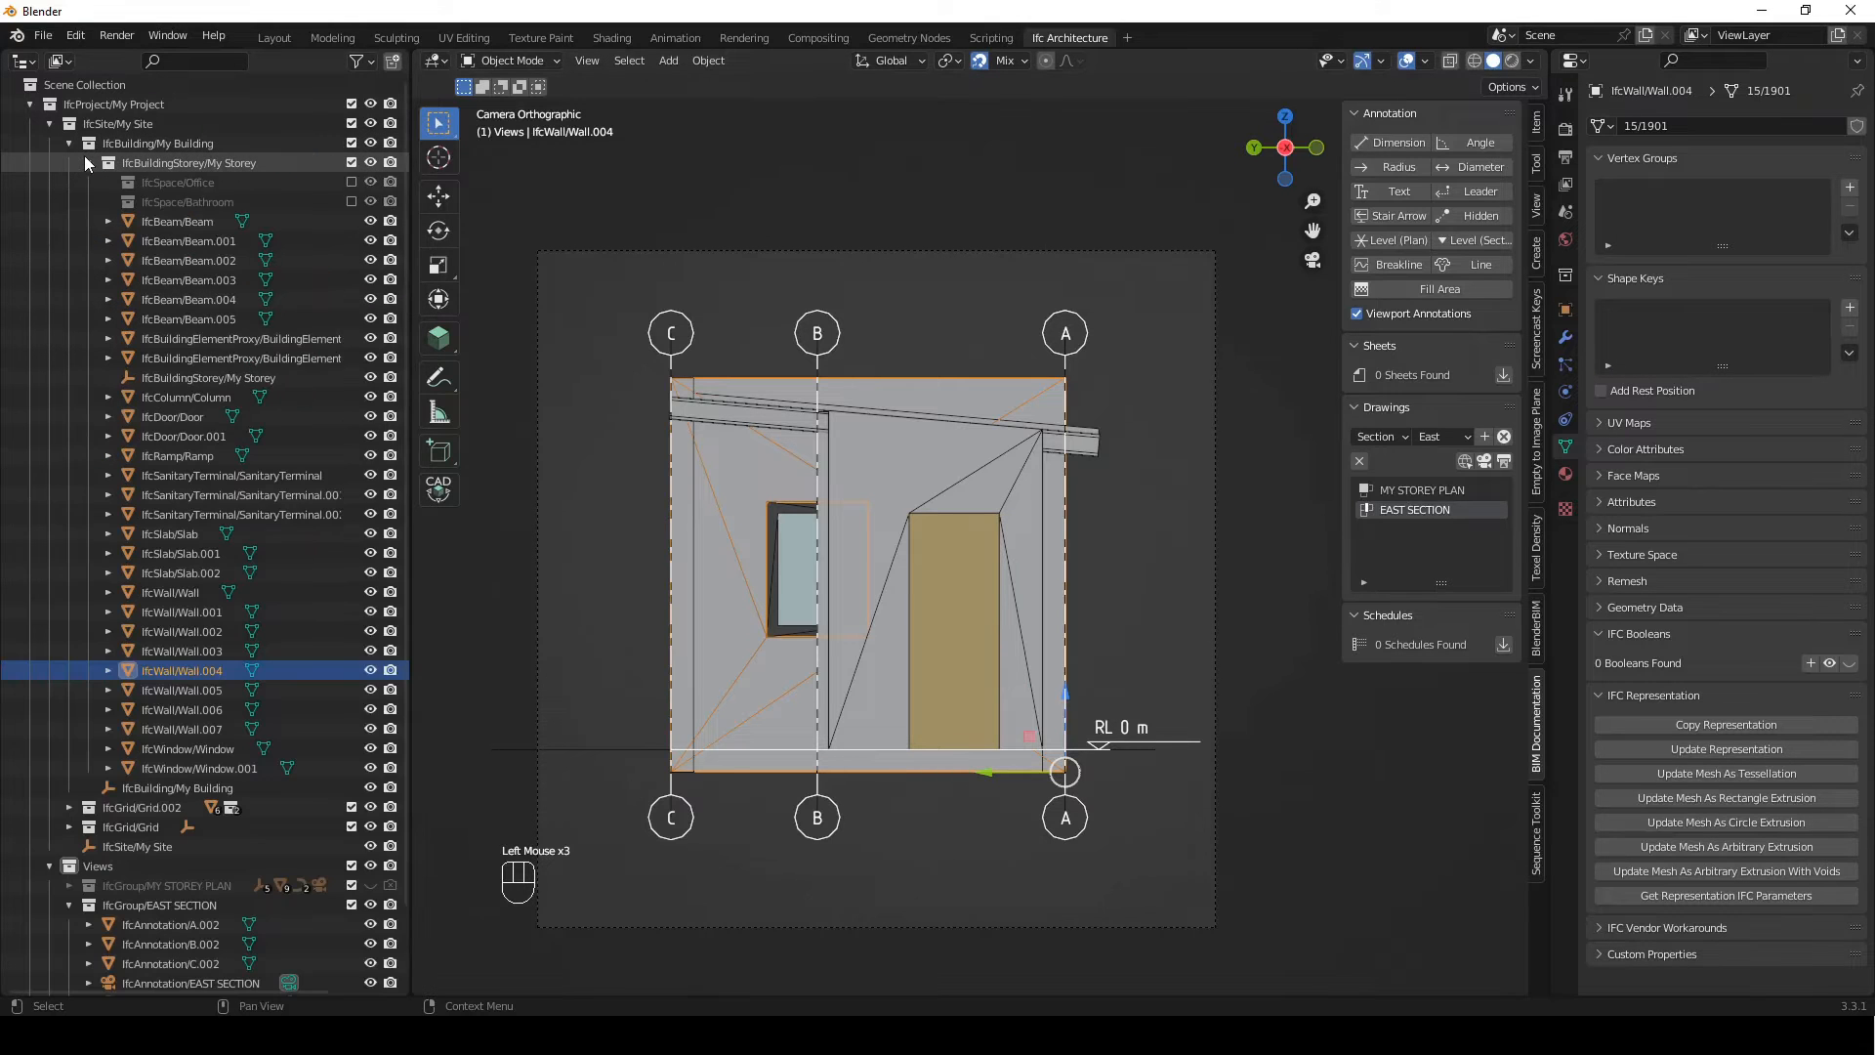
left_click(185, 533)
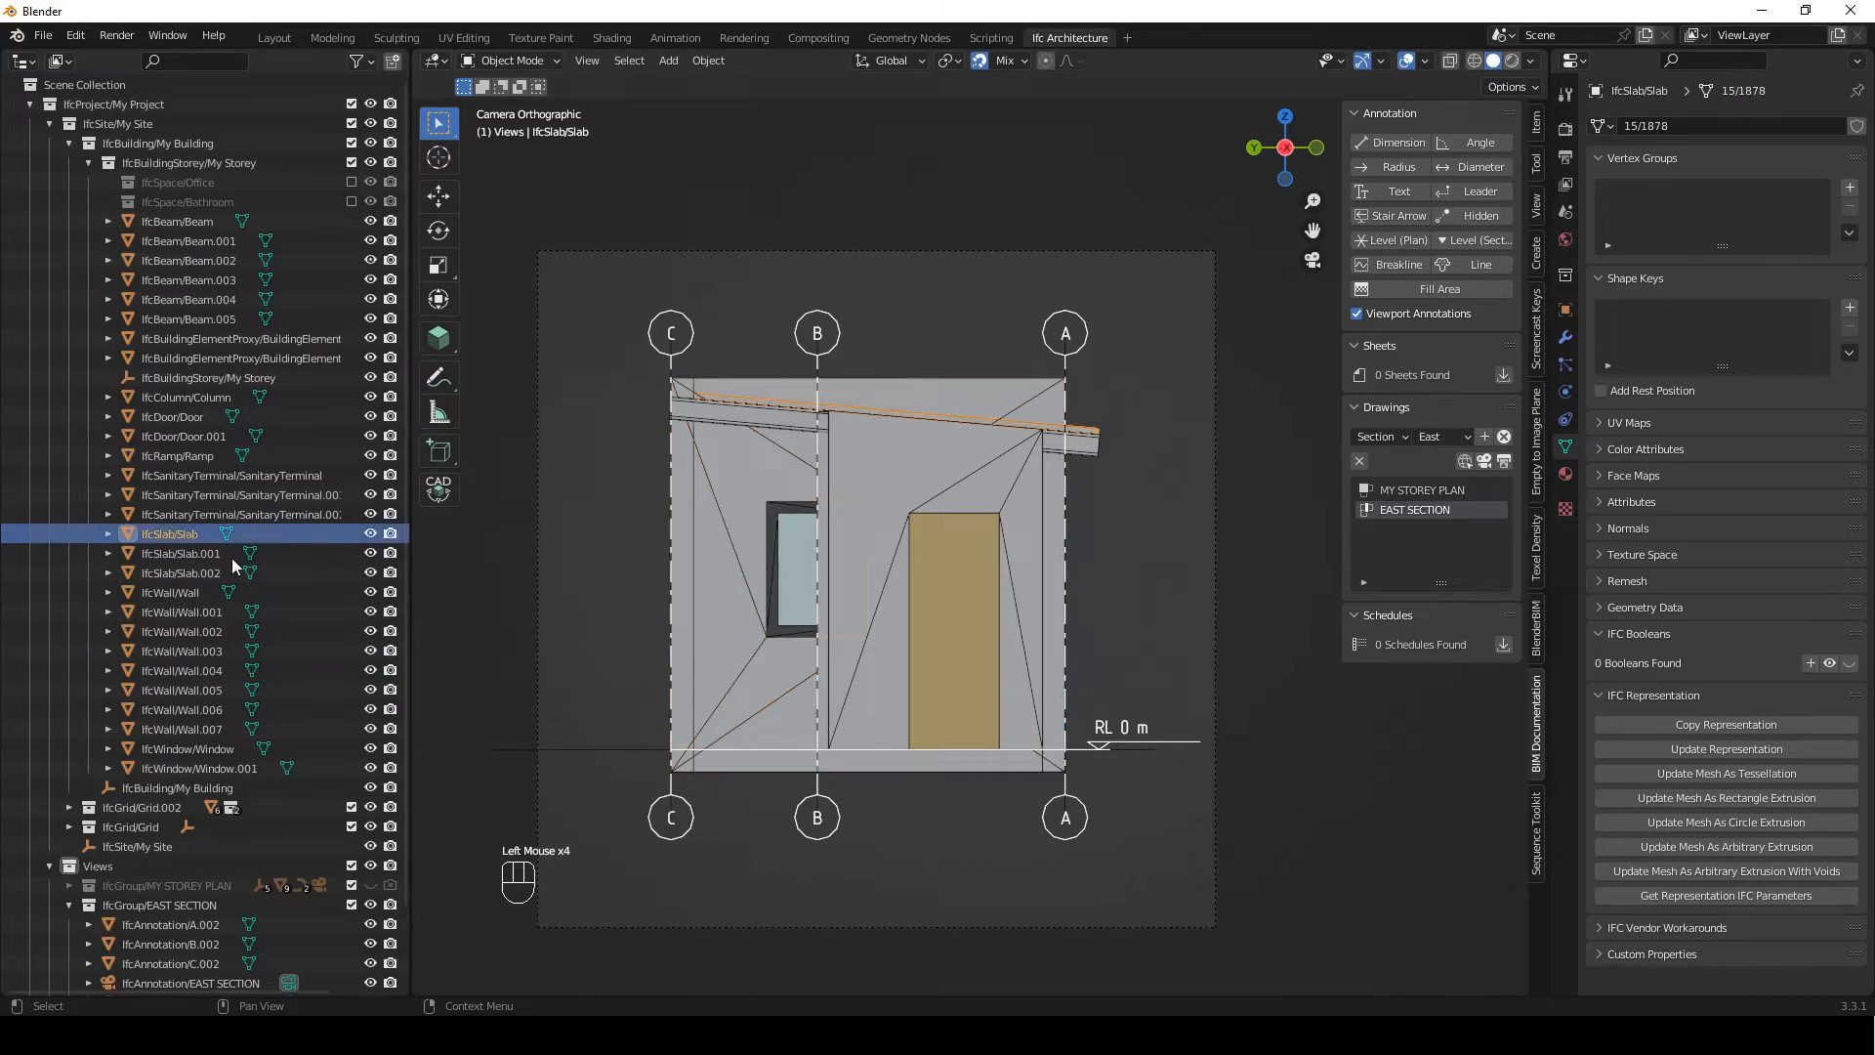
left_click(890, 765)
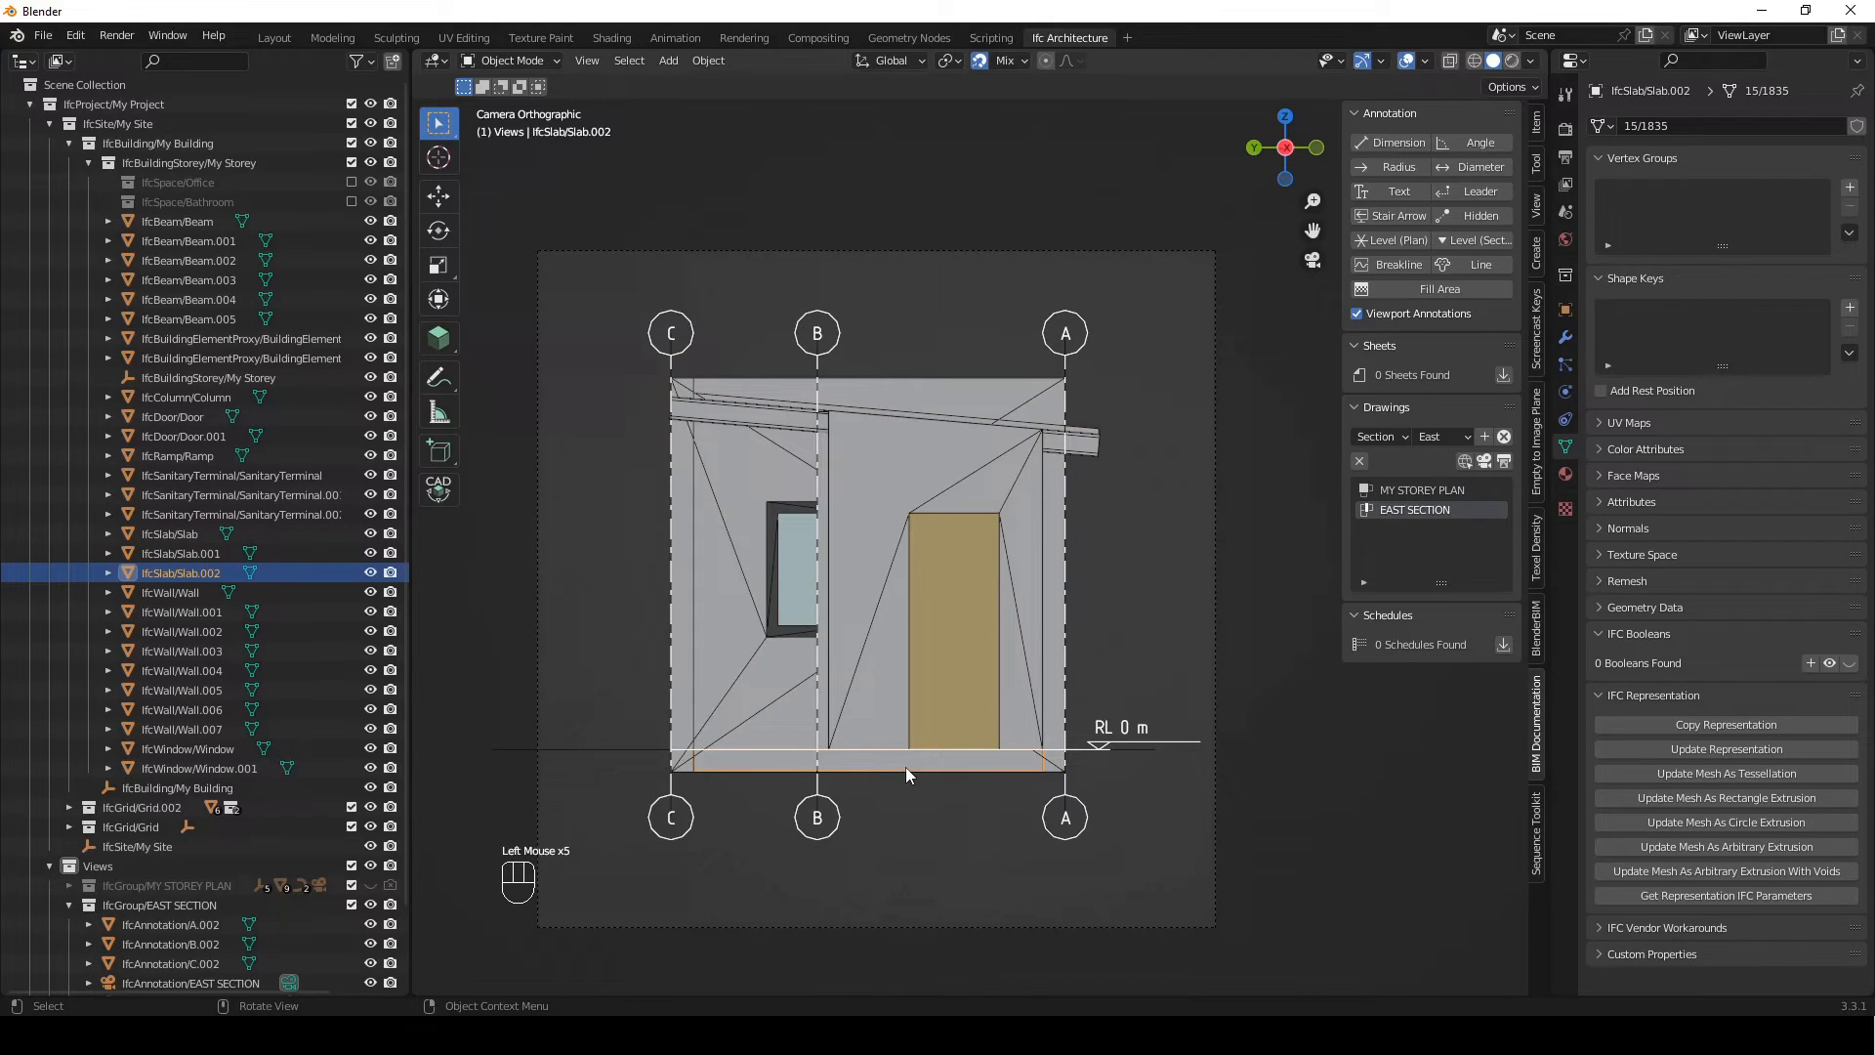
left_click(1565, 311)
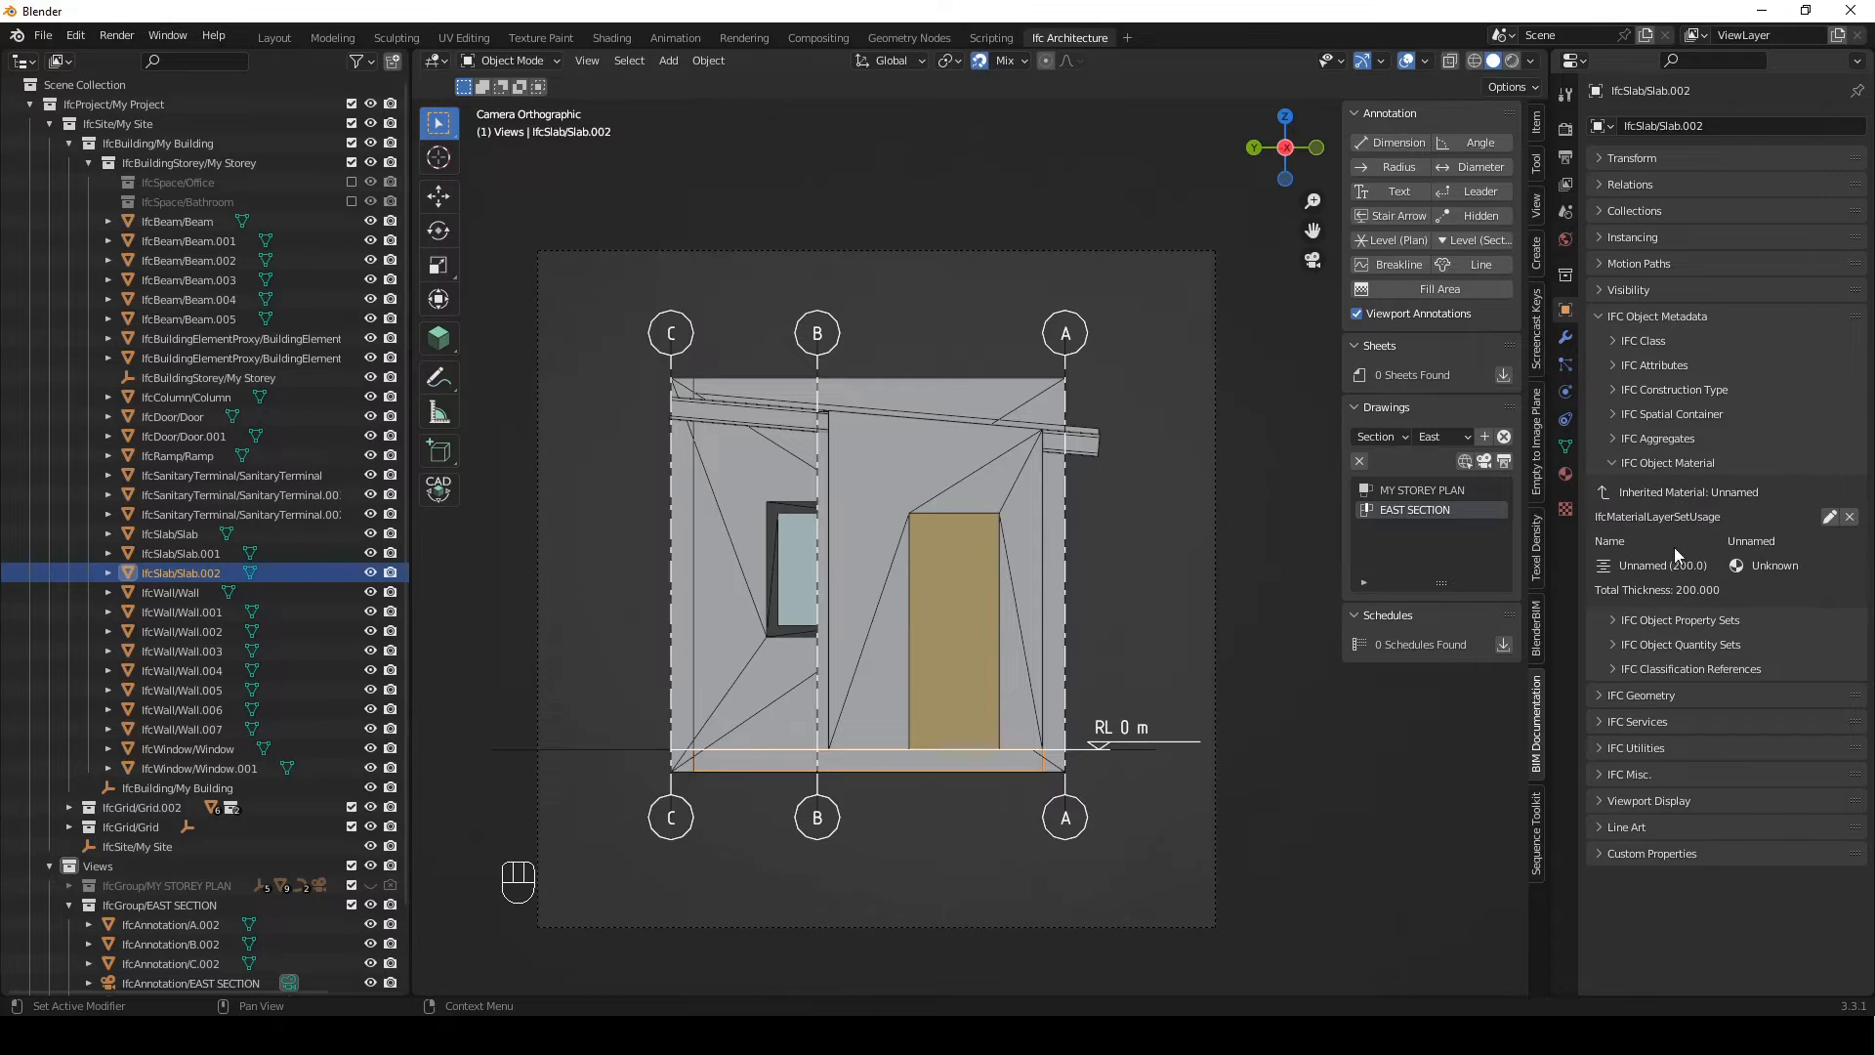
left_click(1828, 517)
left_click(1740, 540)
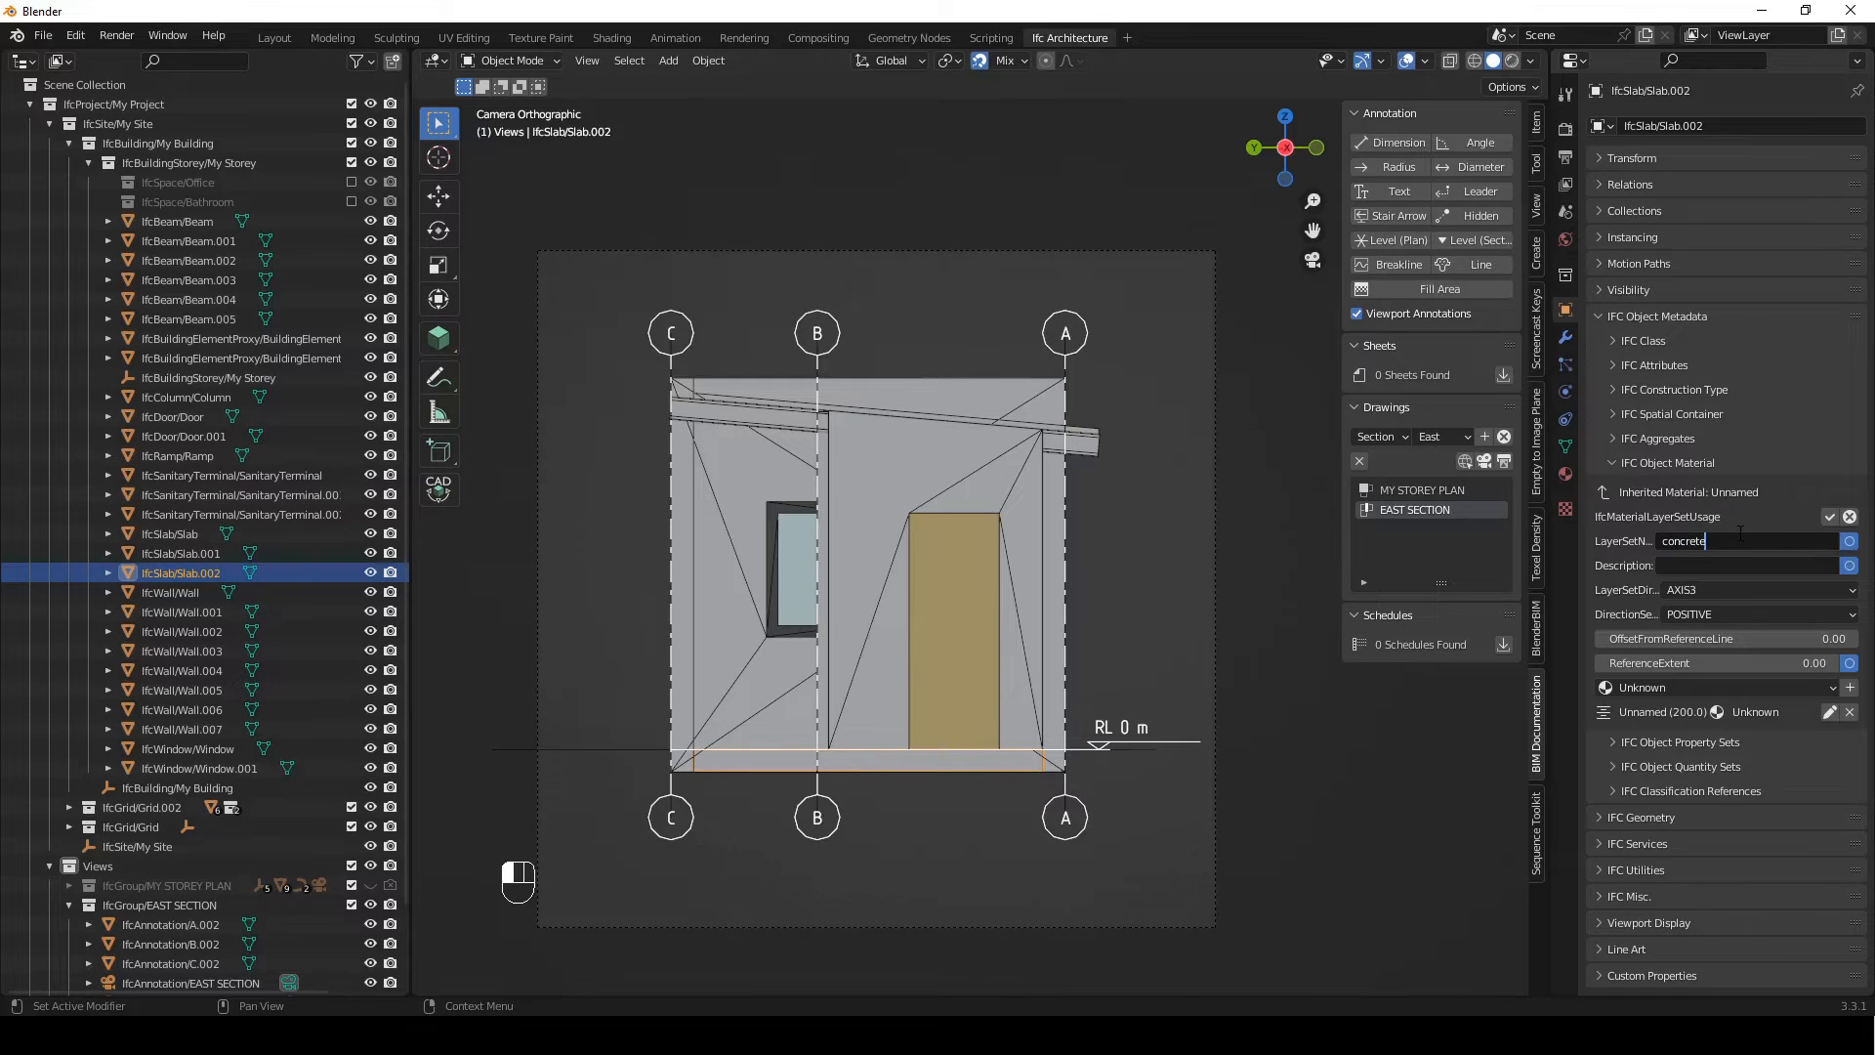
left_click(1824, 518)
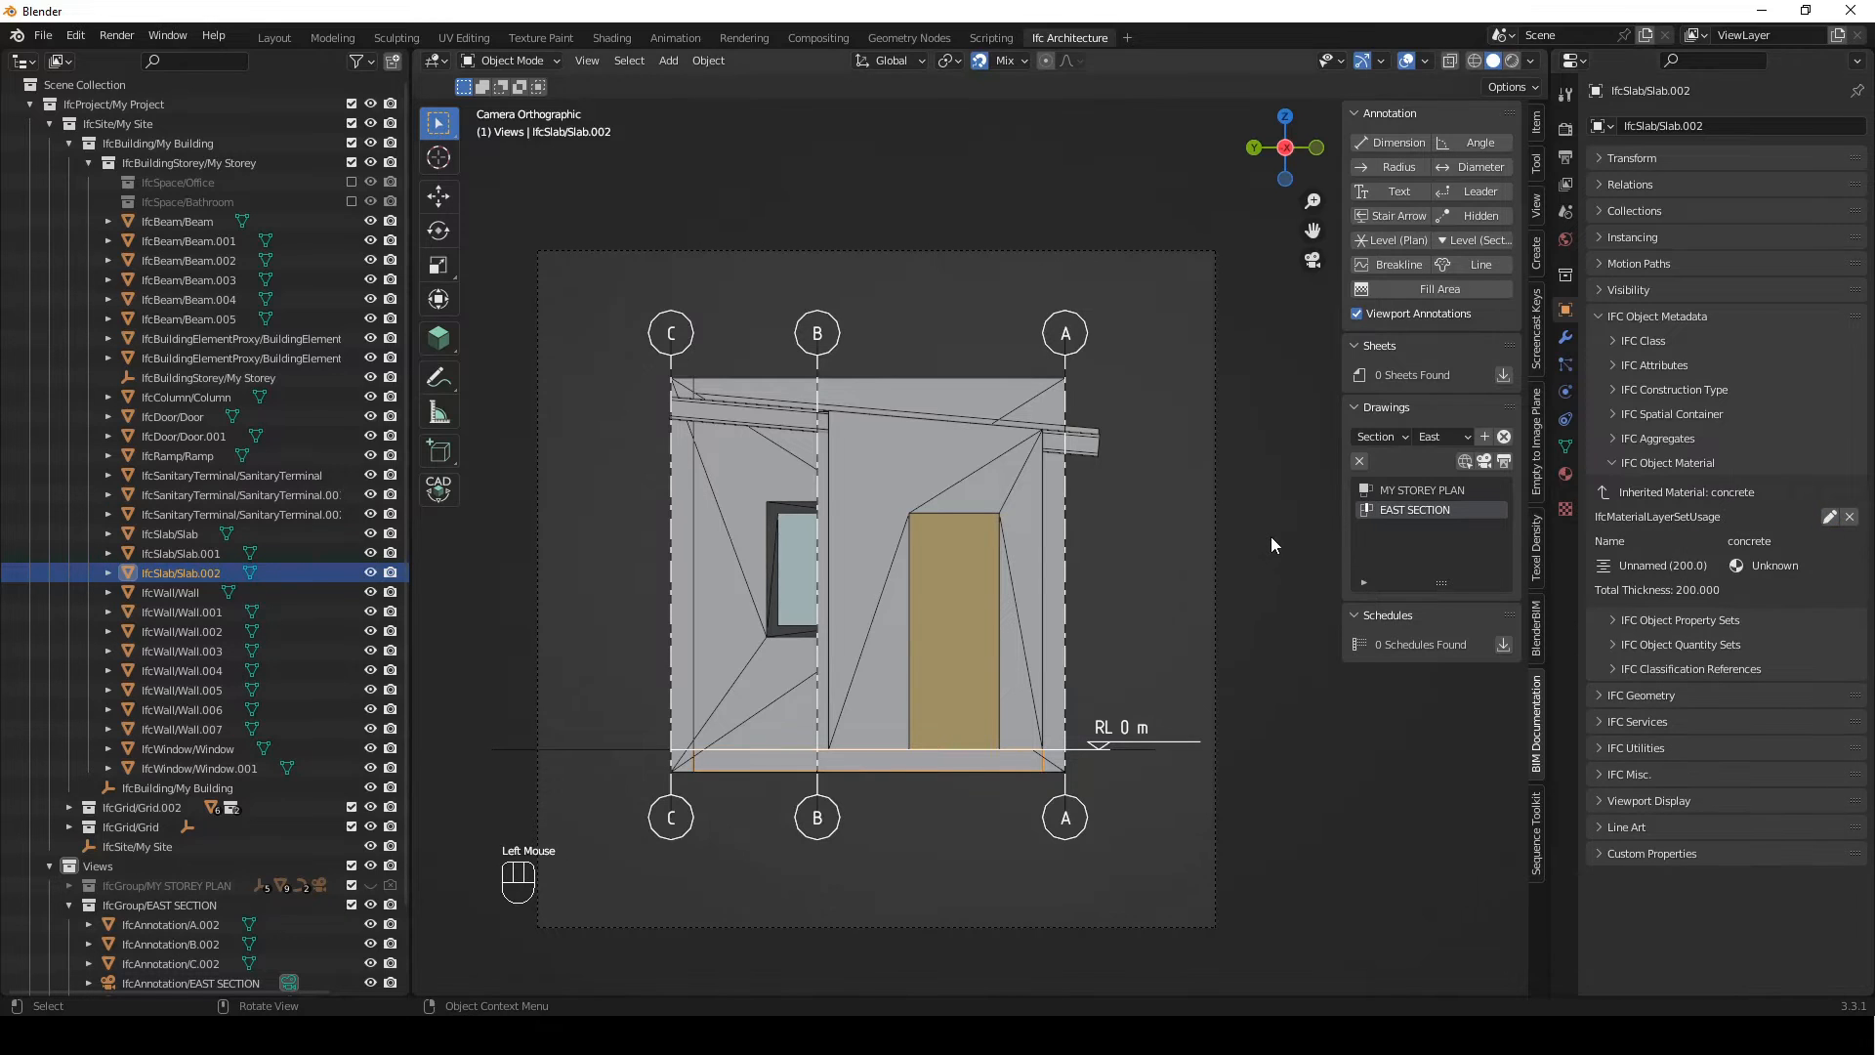
Select the 50 mm sloping roof slab and set its material layer set name to crosshatch3
left_click(1211, 549)
left_click(1093, 428)
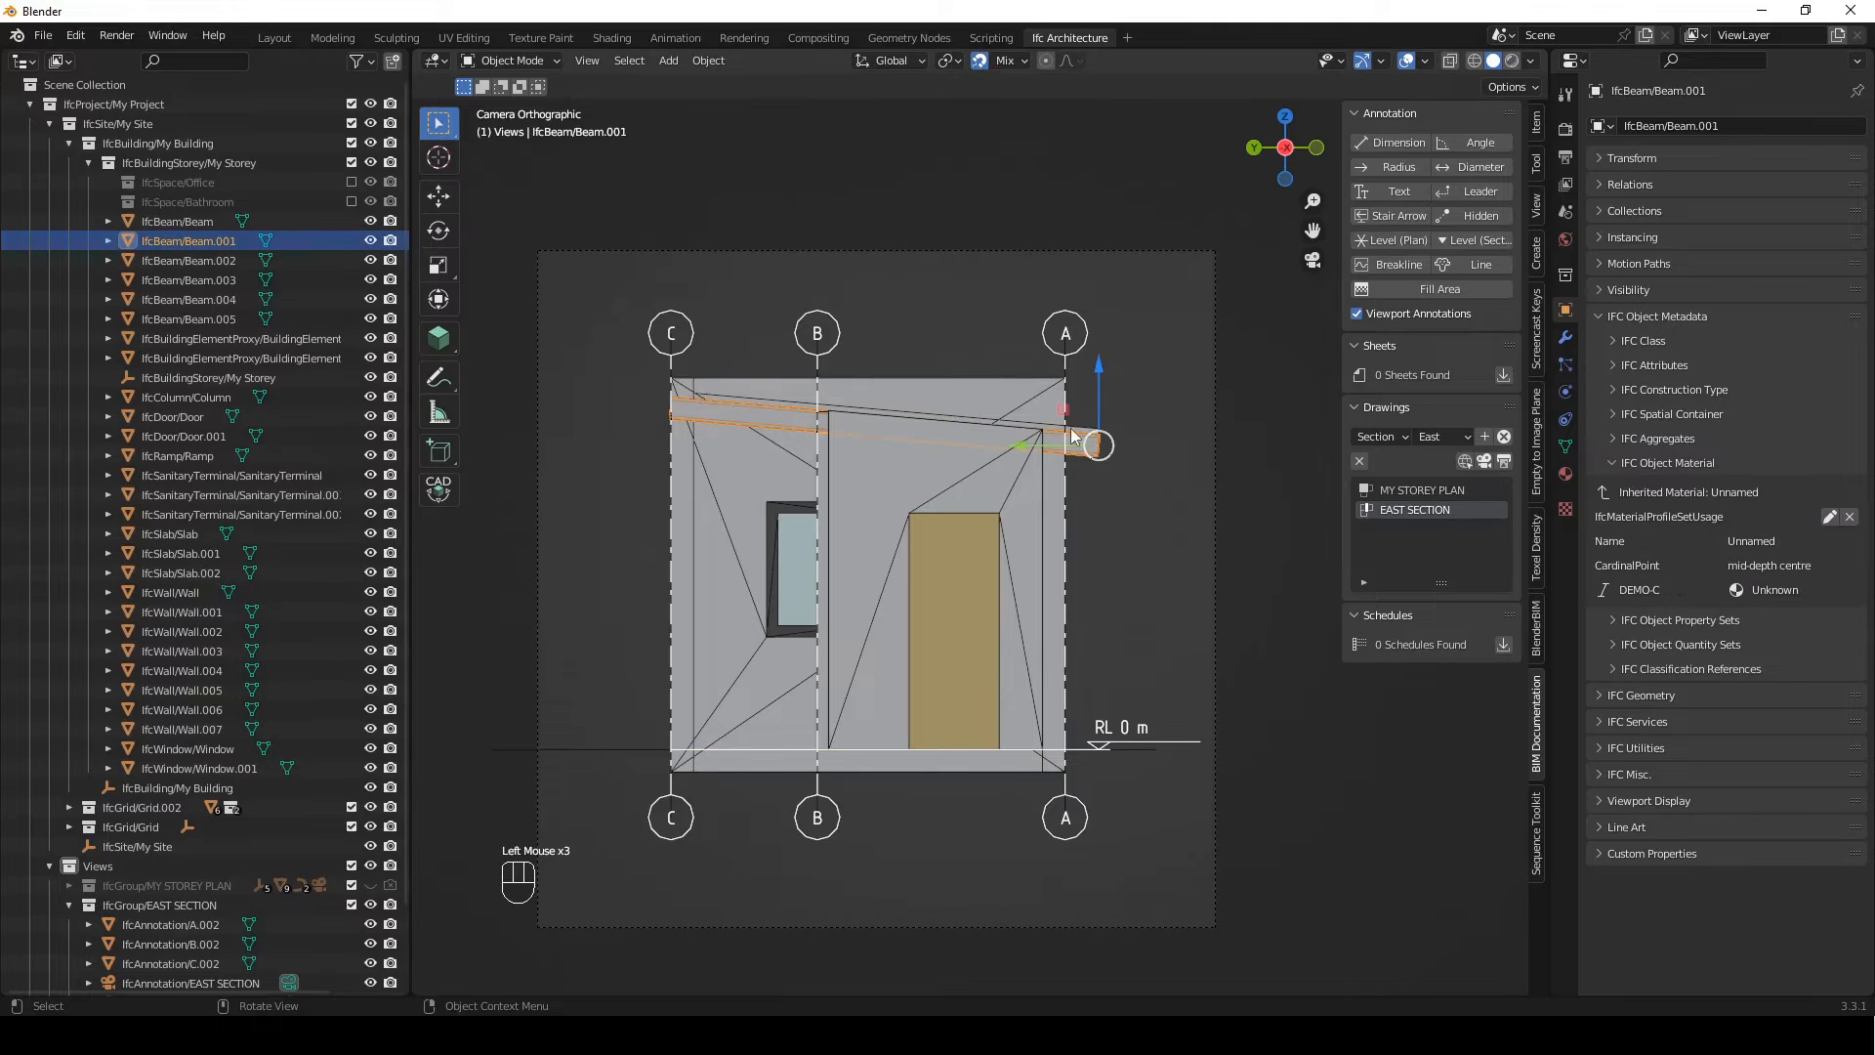
left_click(1074, 430)
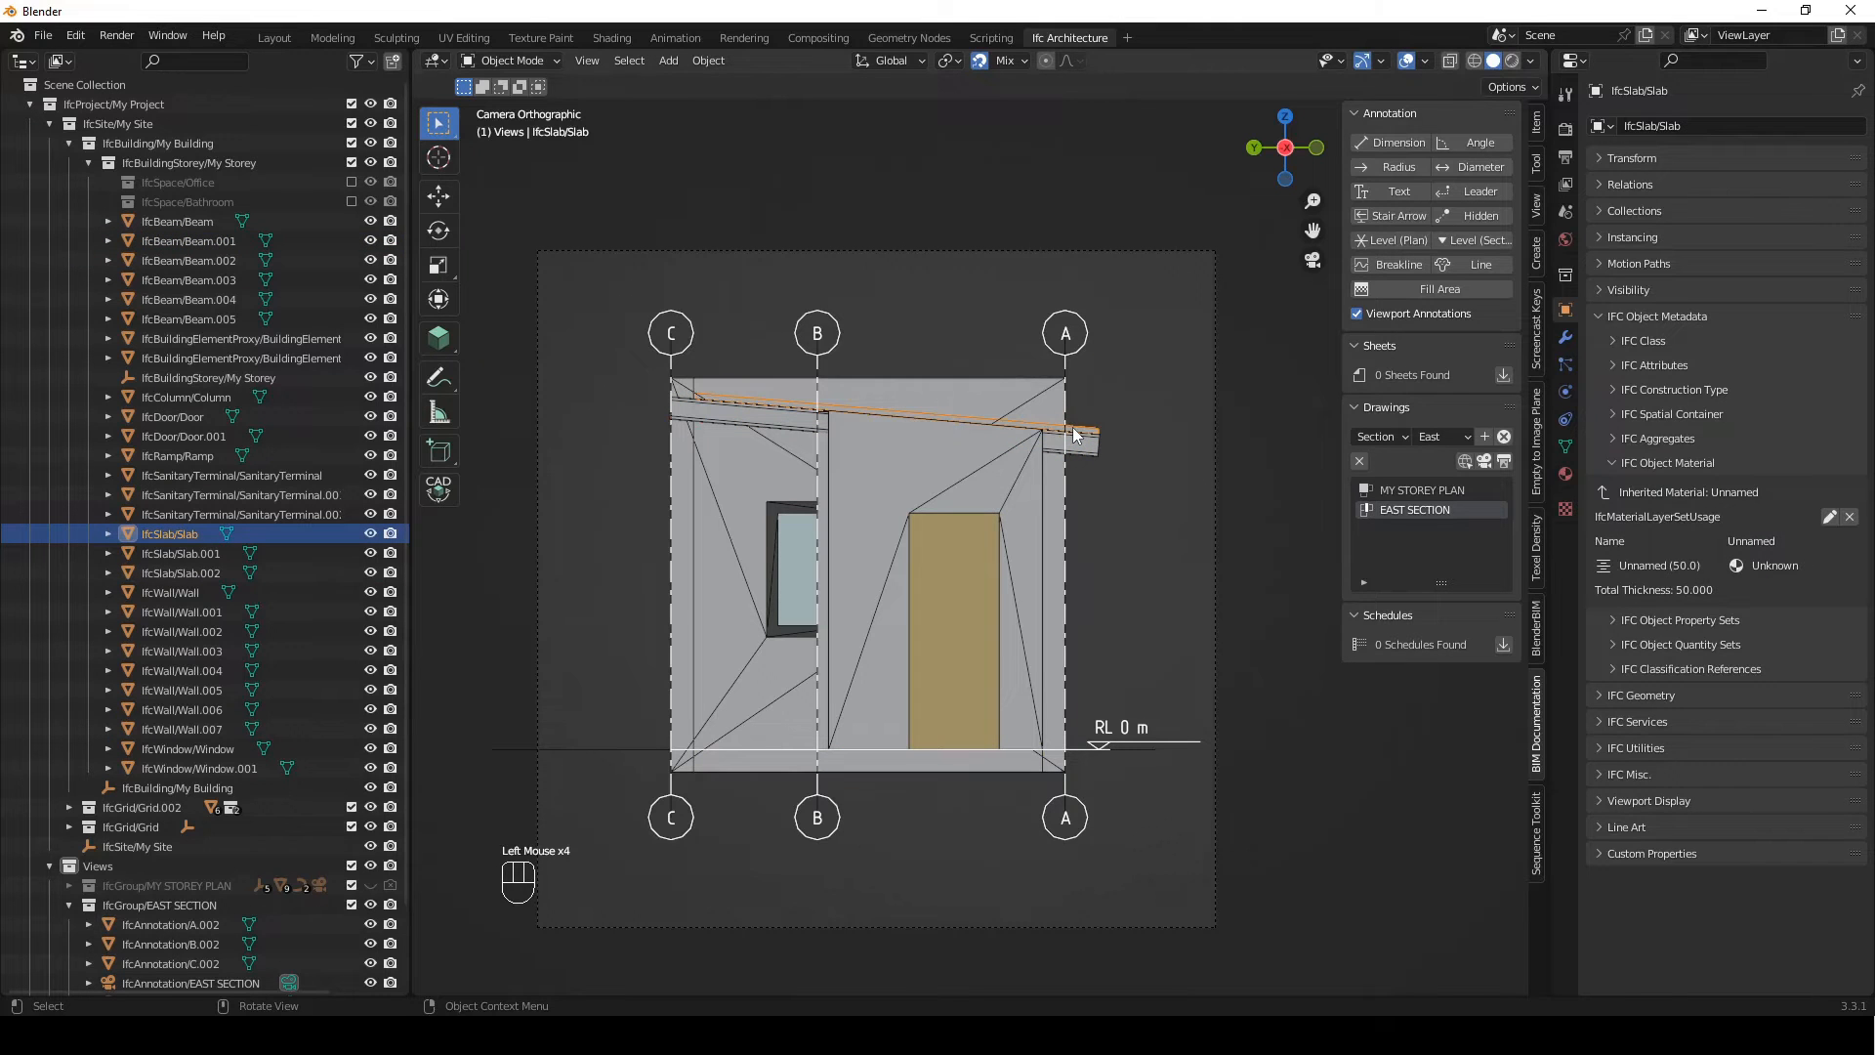
left_click(1829, 517)
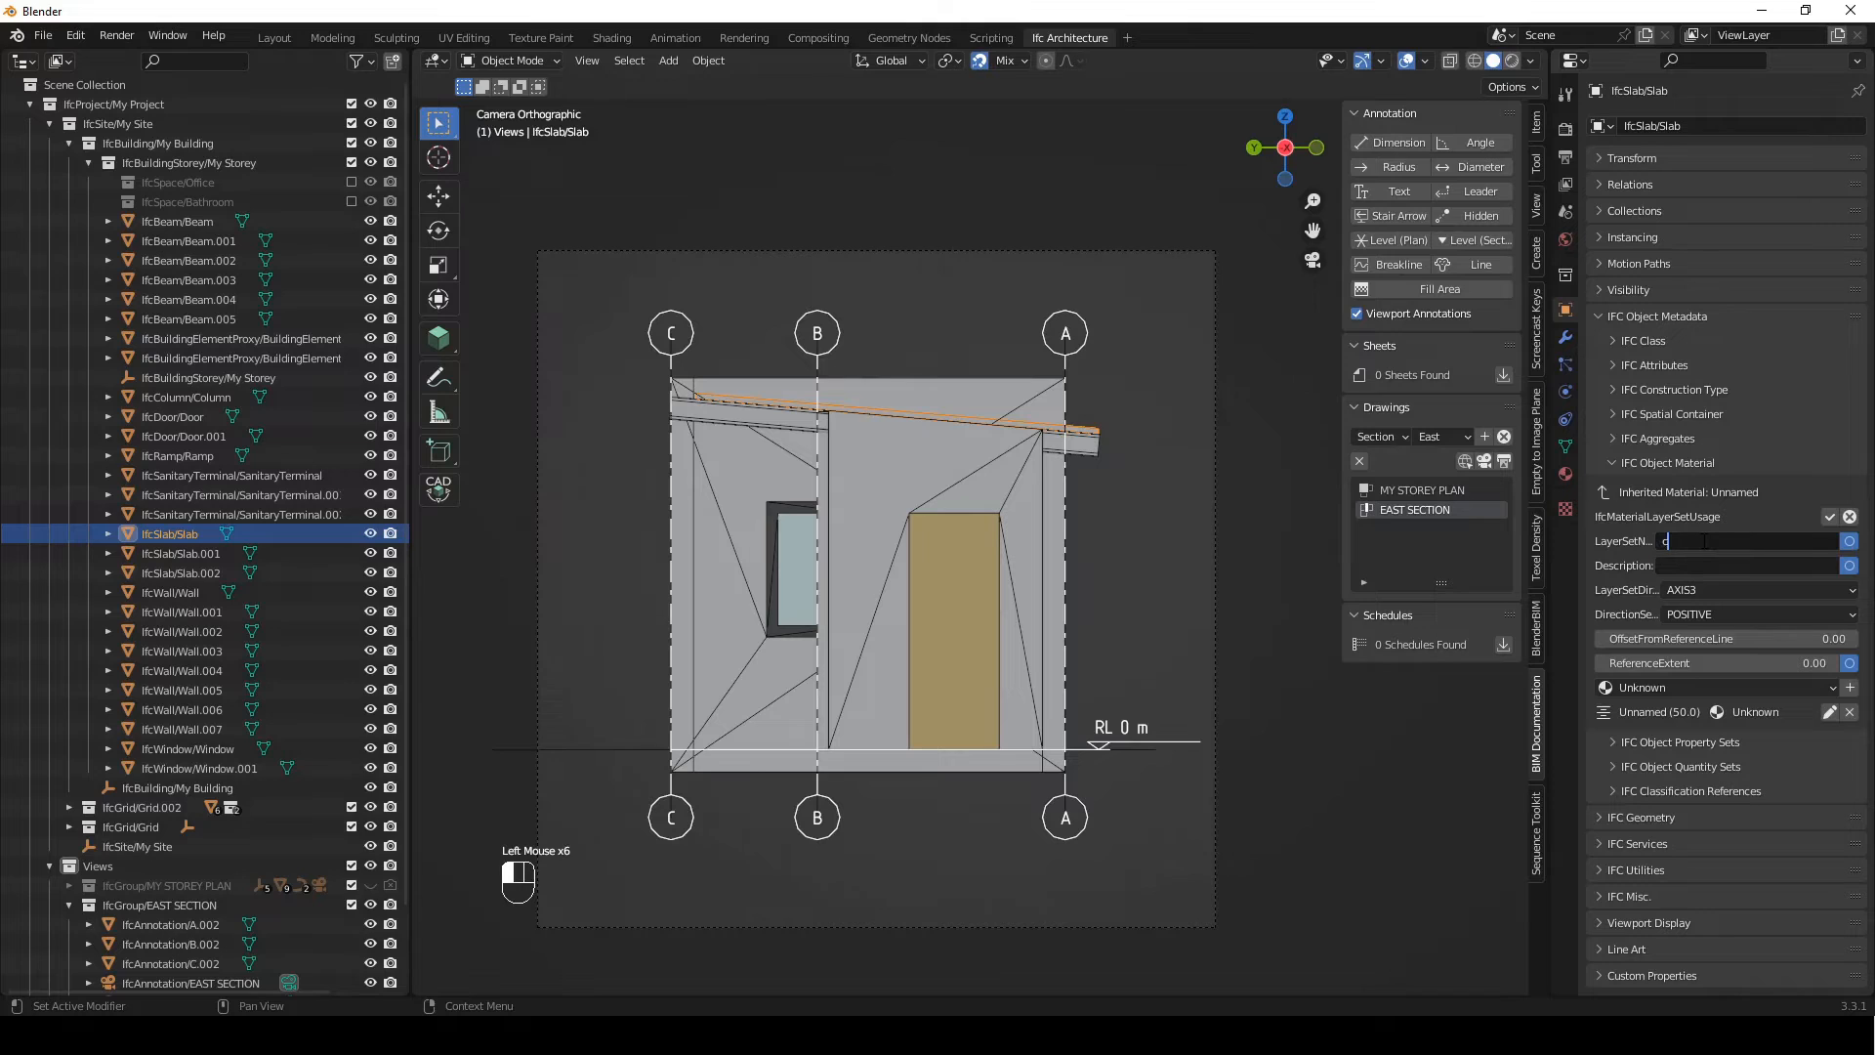
type("sshatch3")
left_click(1770, 516)
left_click(1830, 518)
left_click(1299, 725)
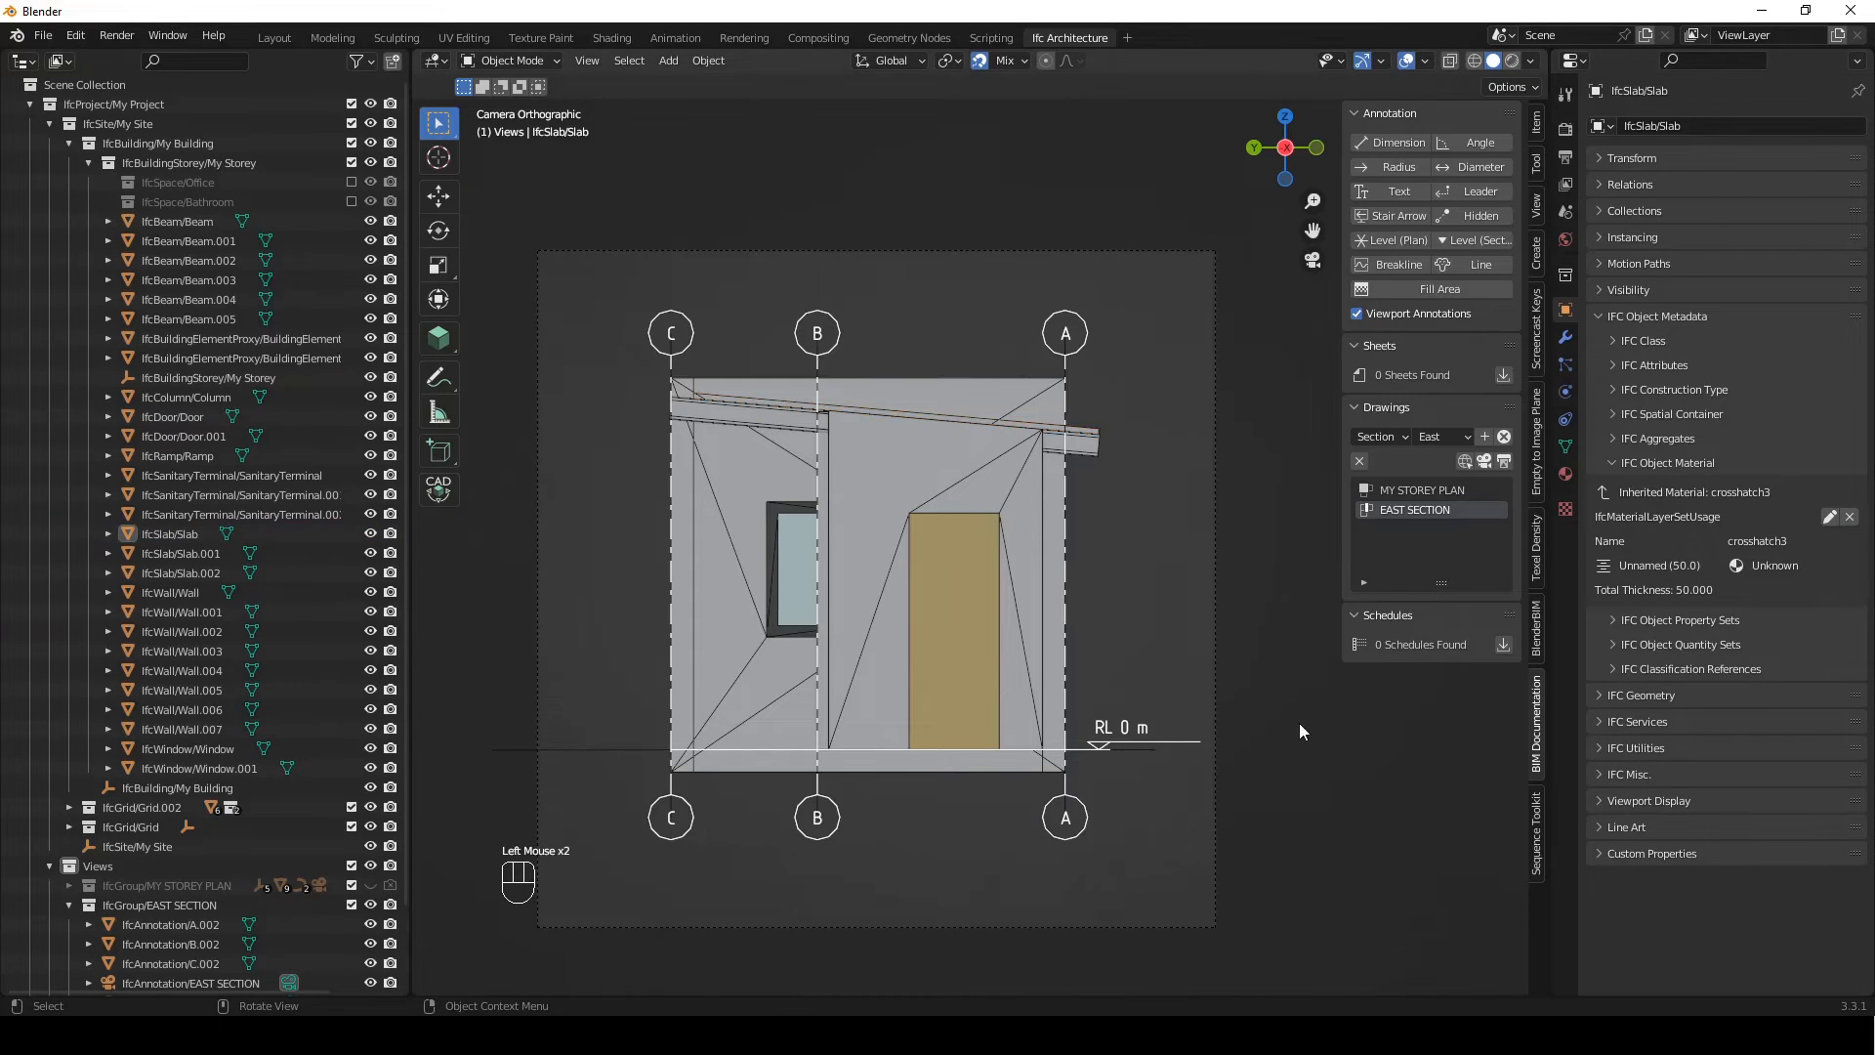
Generate the EAST SECTION drawing again, inspect its slab hatching in the browser, and return to Blender
left_click(1505, 462)
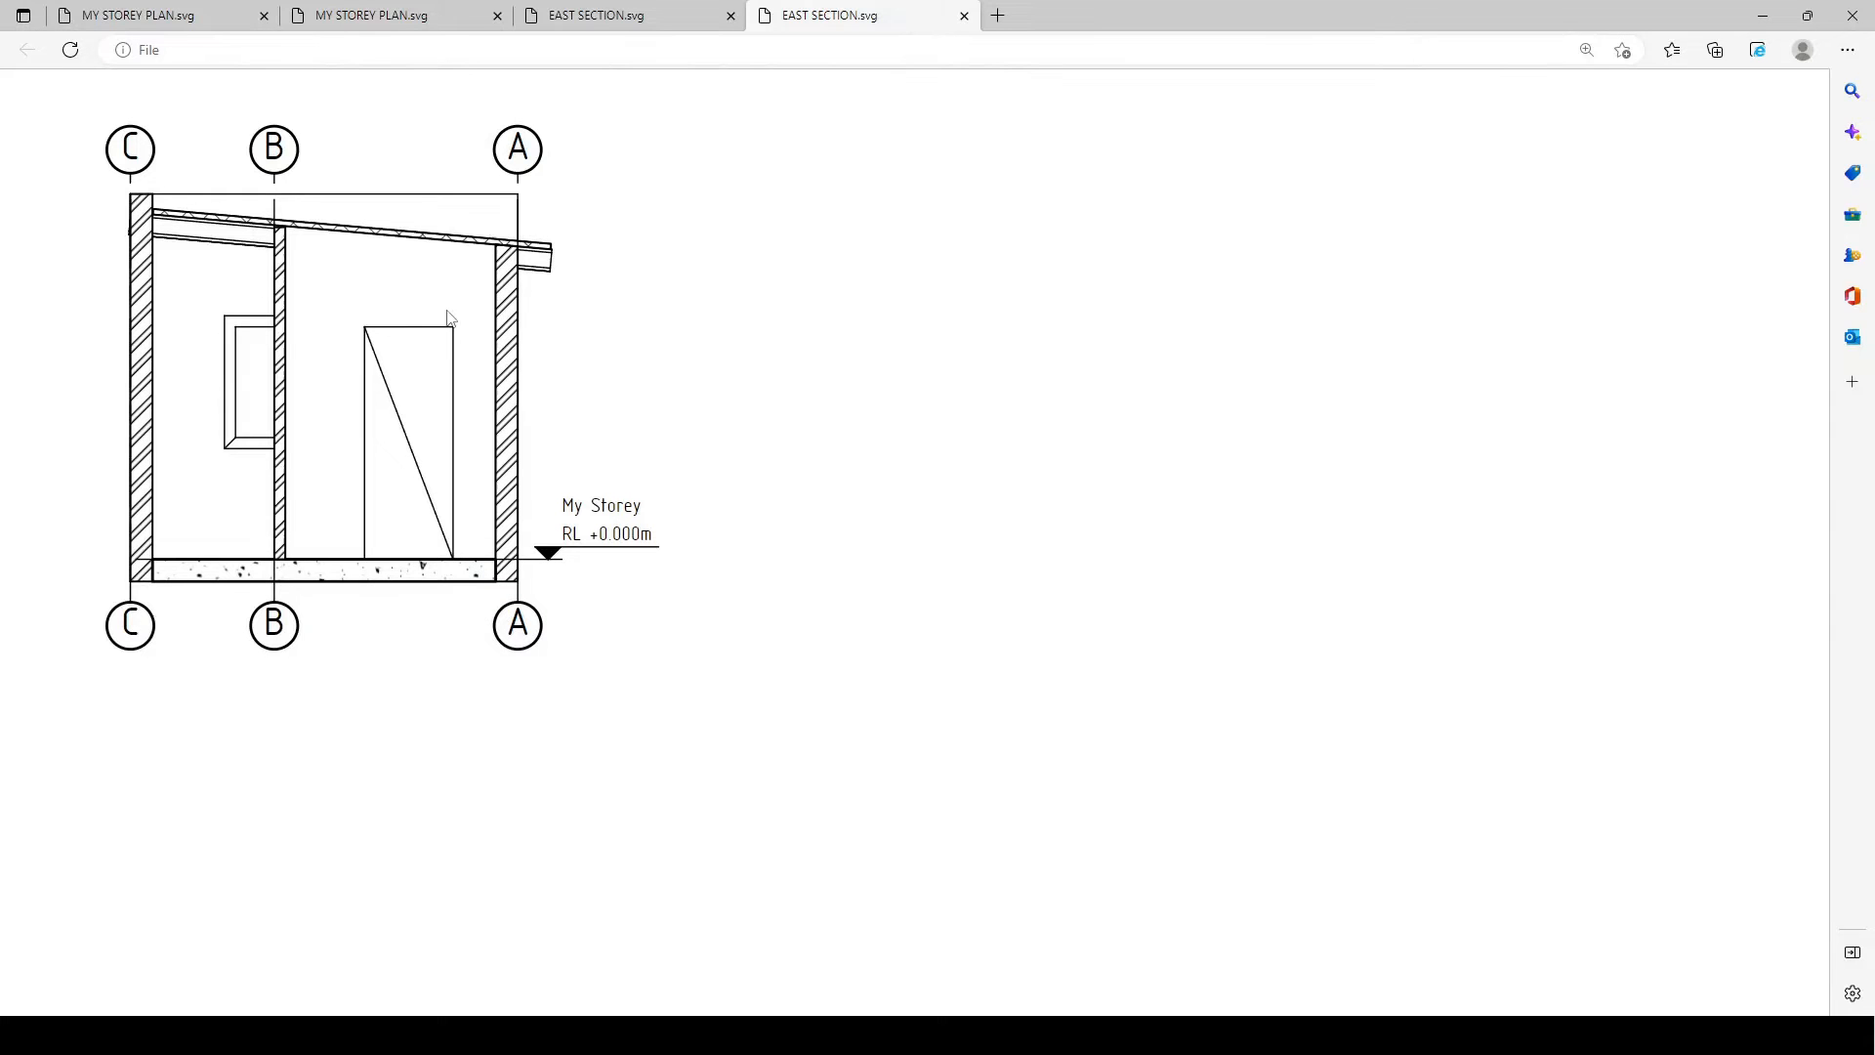
scroll(84, 309, "up", 3, "ctrl")
scroll(84, 309, "down", 1, "ctrl")
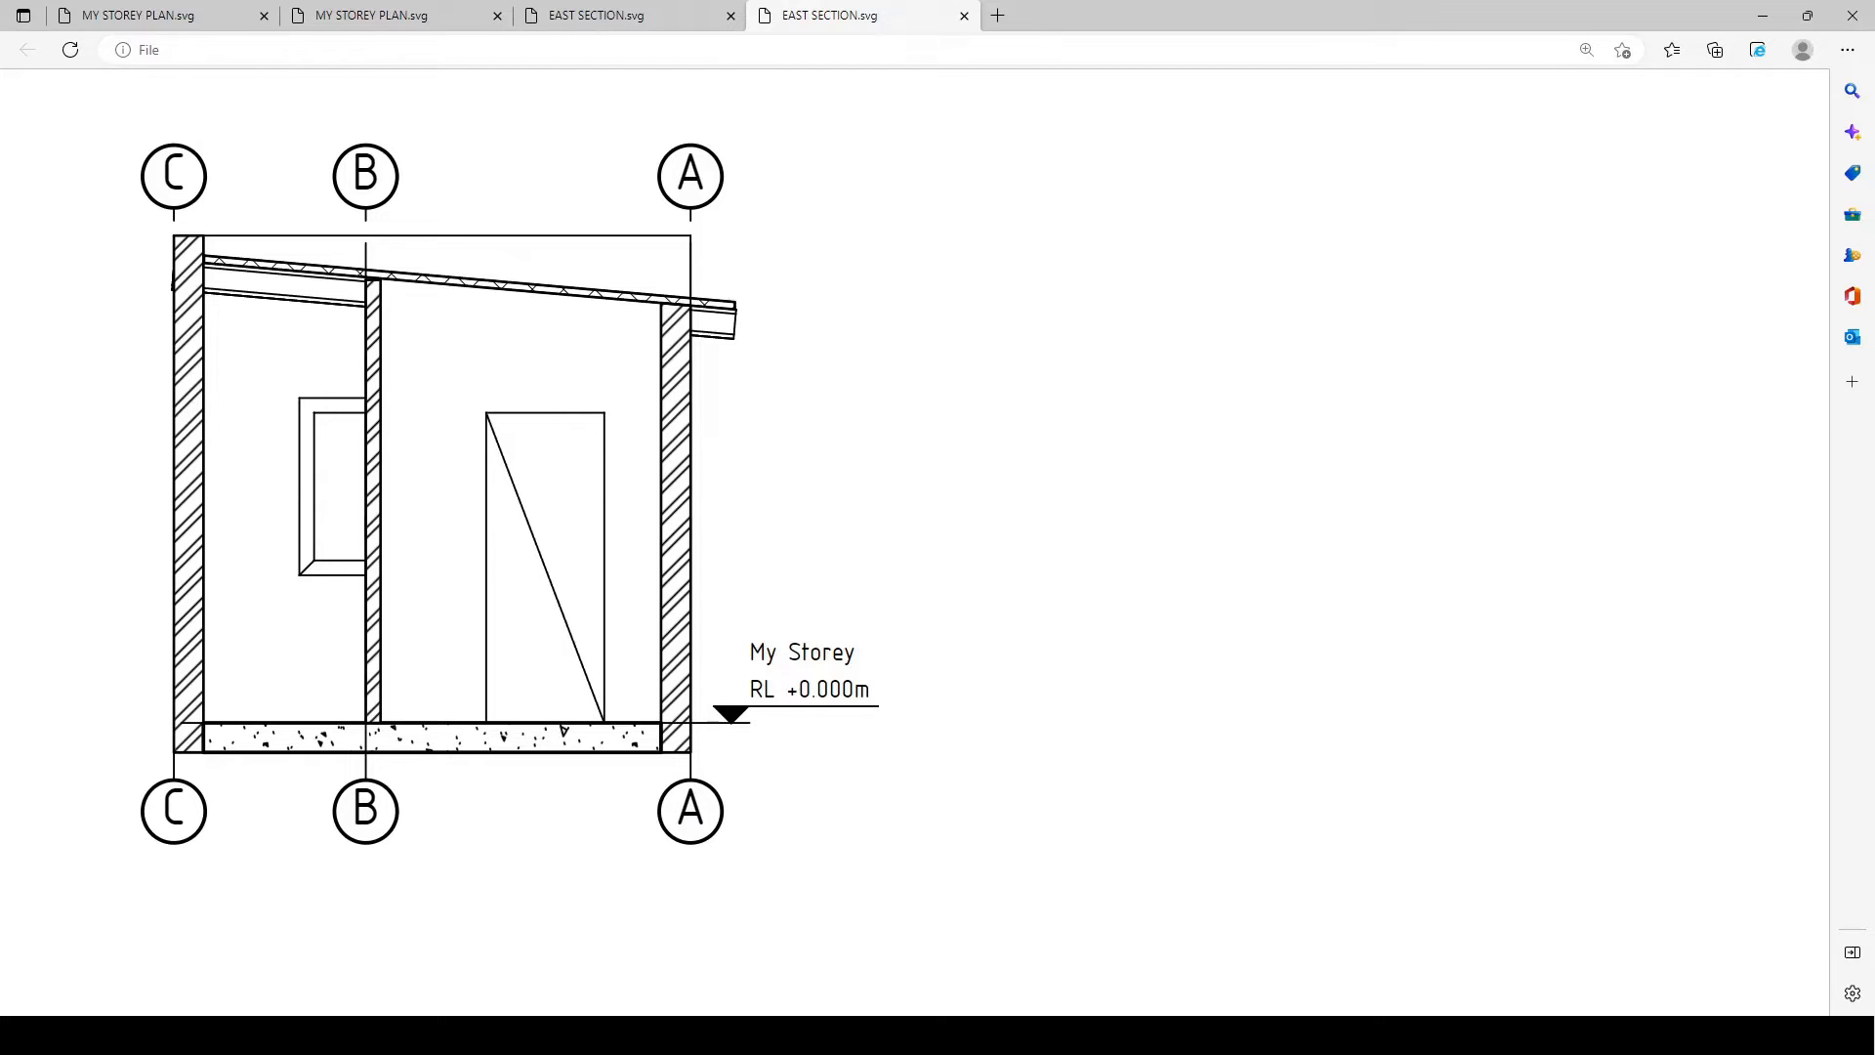
key("alt+Tab")
Place the 3D cursor at the underside of the floor slab and add a mesh cube there
left_click(1312, 785)
middle_click_drag(937, 774, 995, 633, "shift")
right_click_drag(785, 665, 825, 632, "shift")
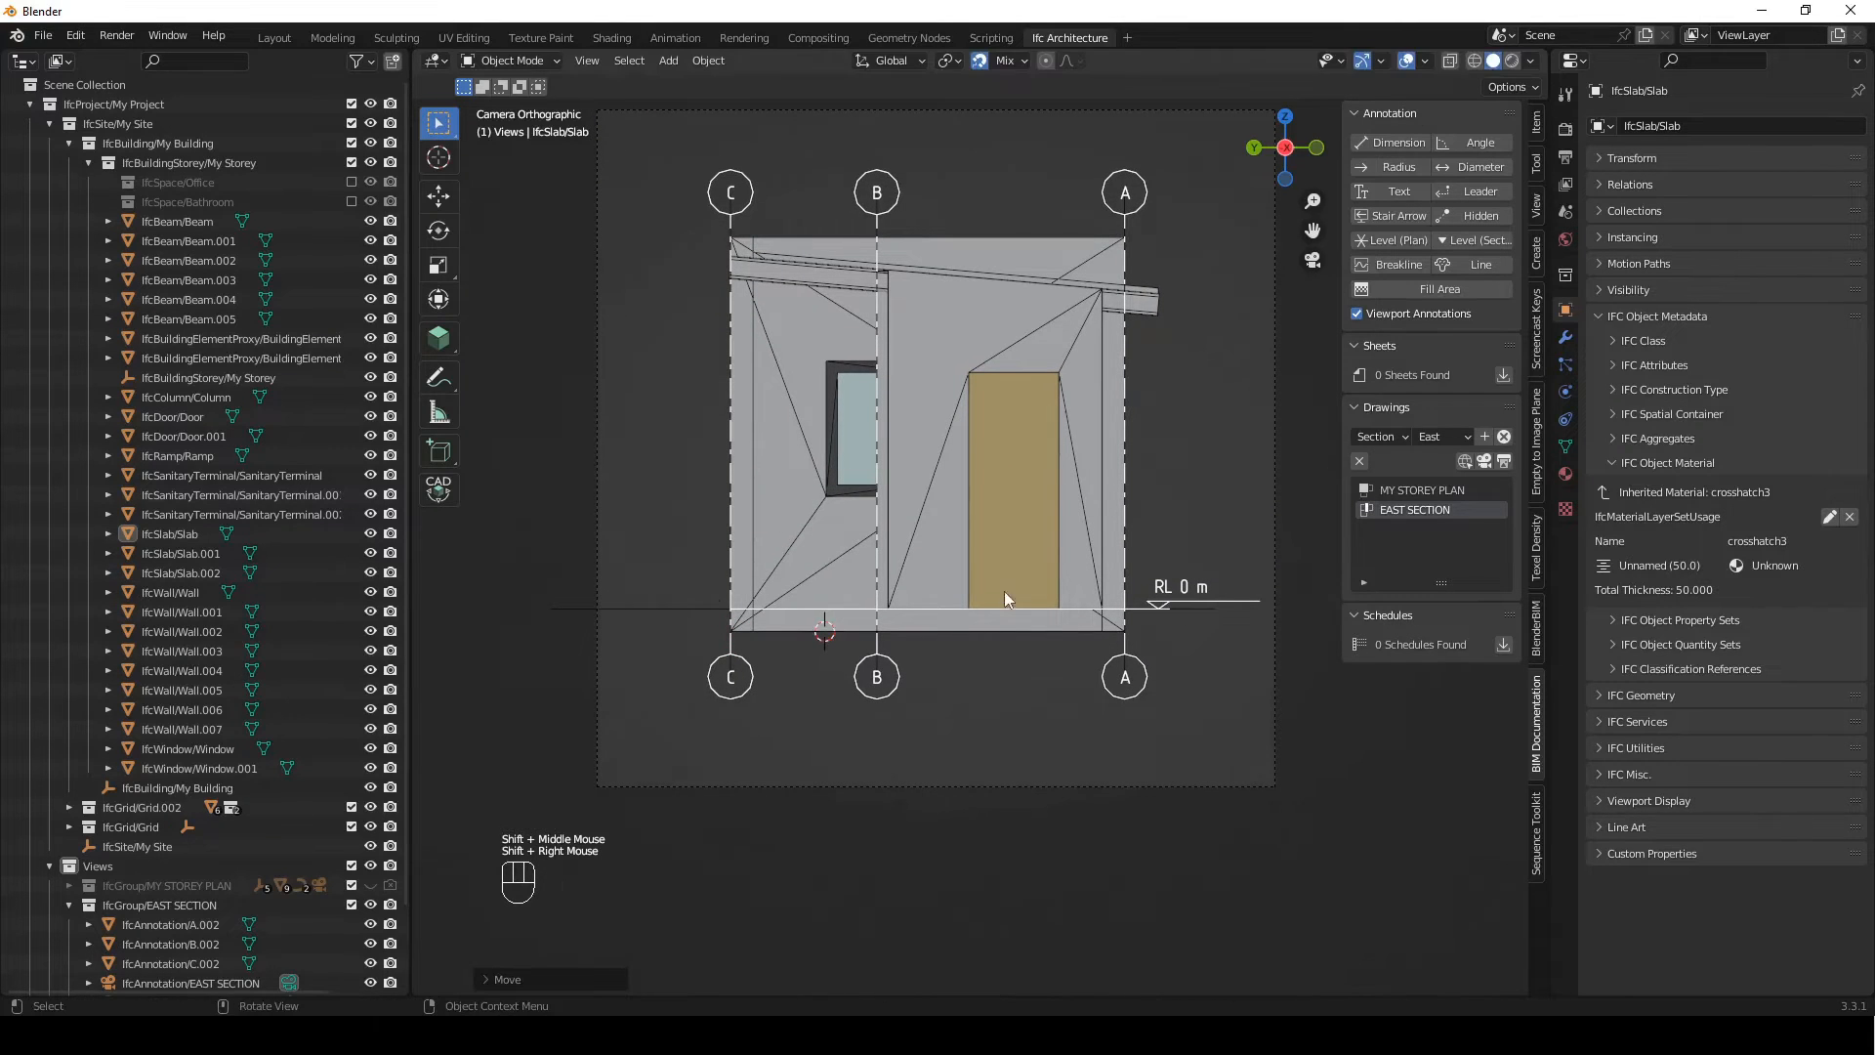
left_click(1090, 744)
middle_click(991, 672, "shift")
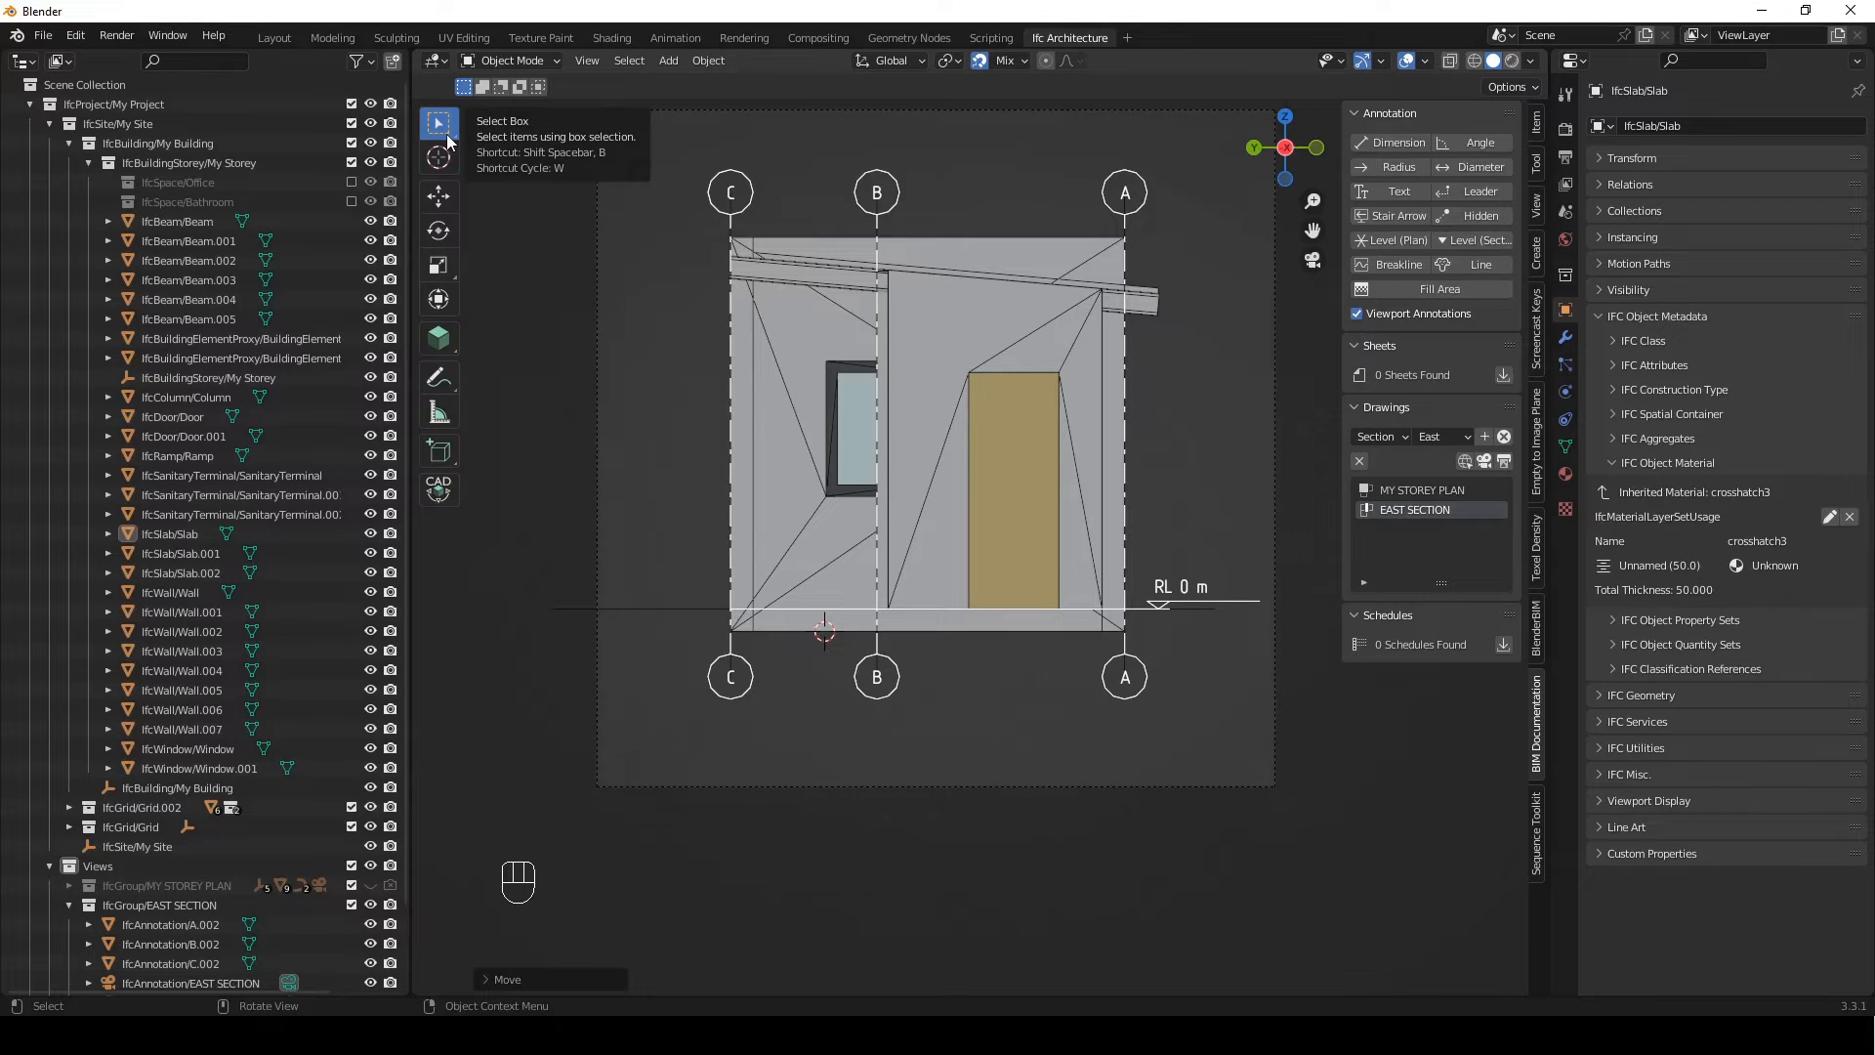
key("shift+a")
mouse_move(1195, 525)
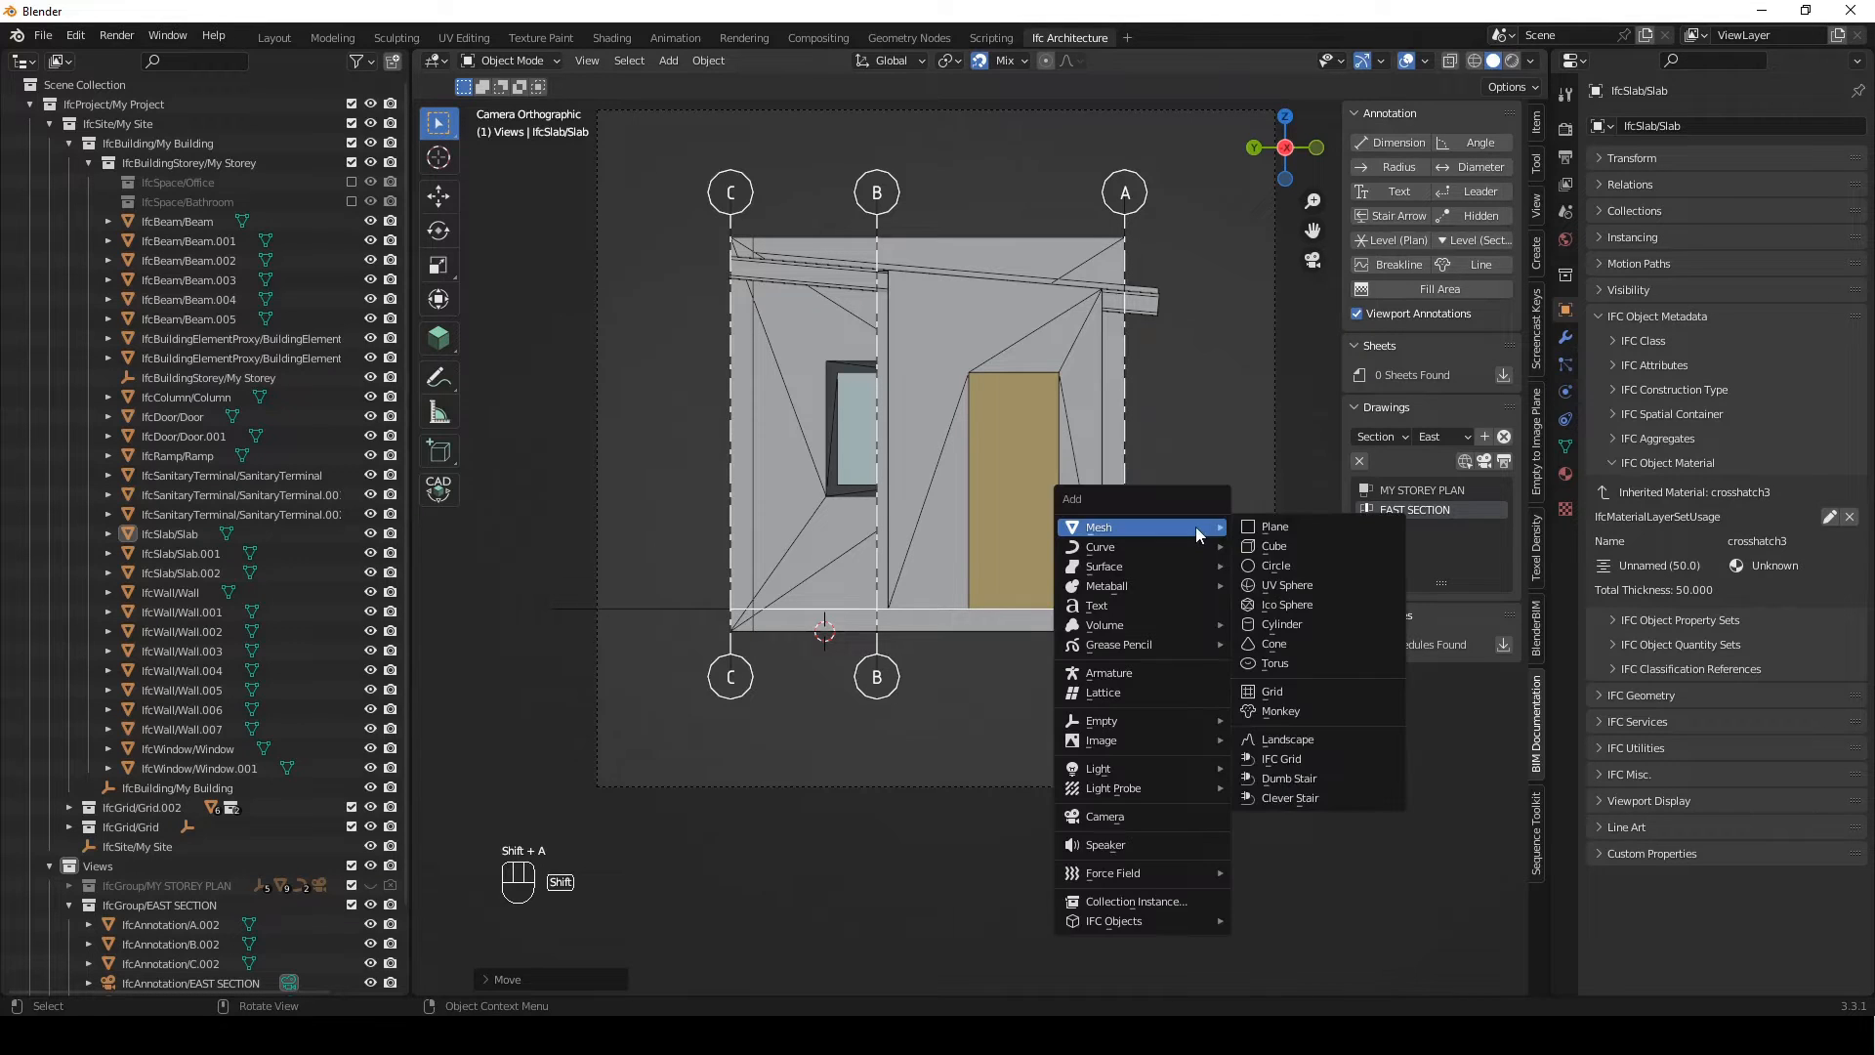
left_click(1291, 543)
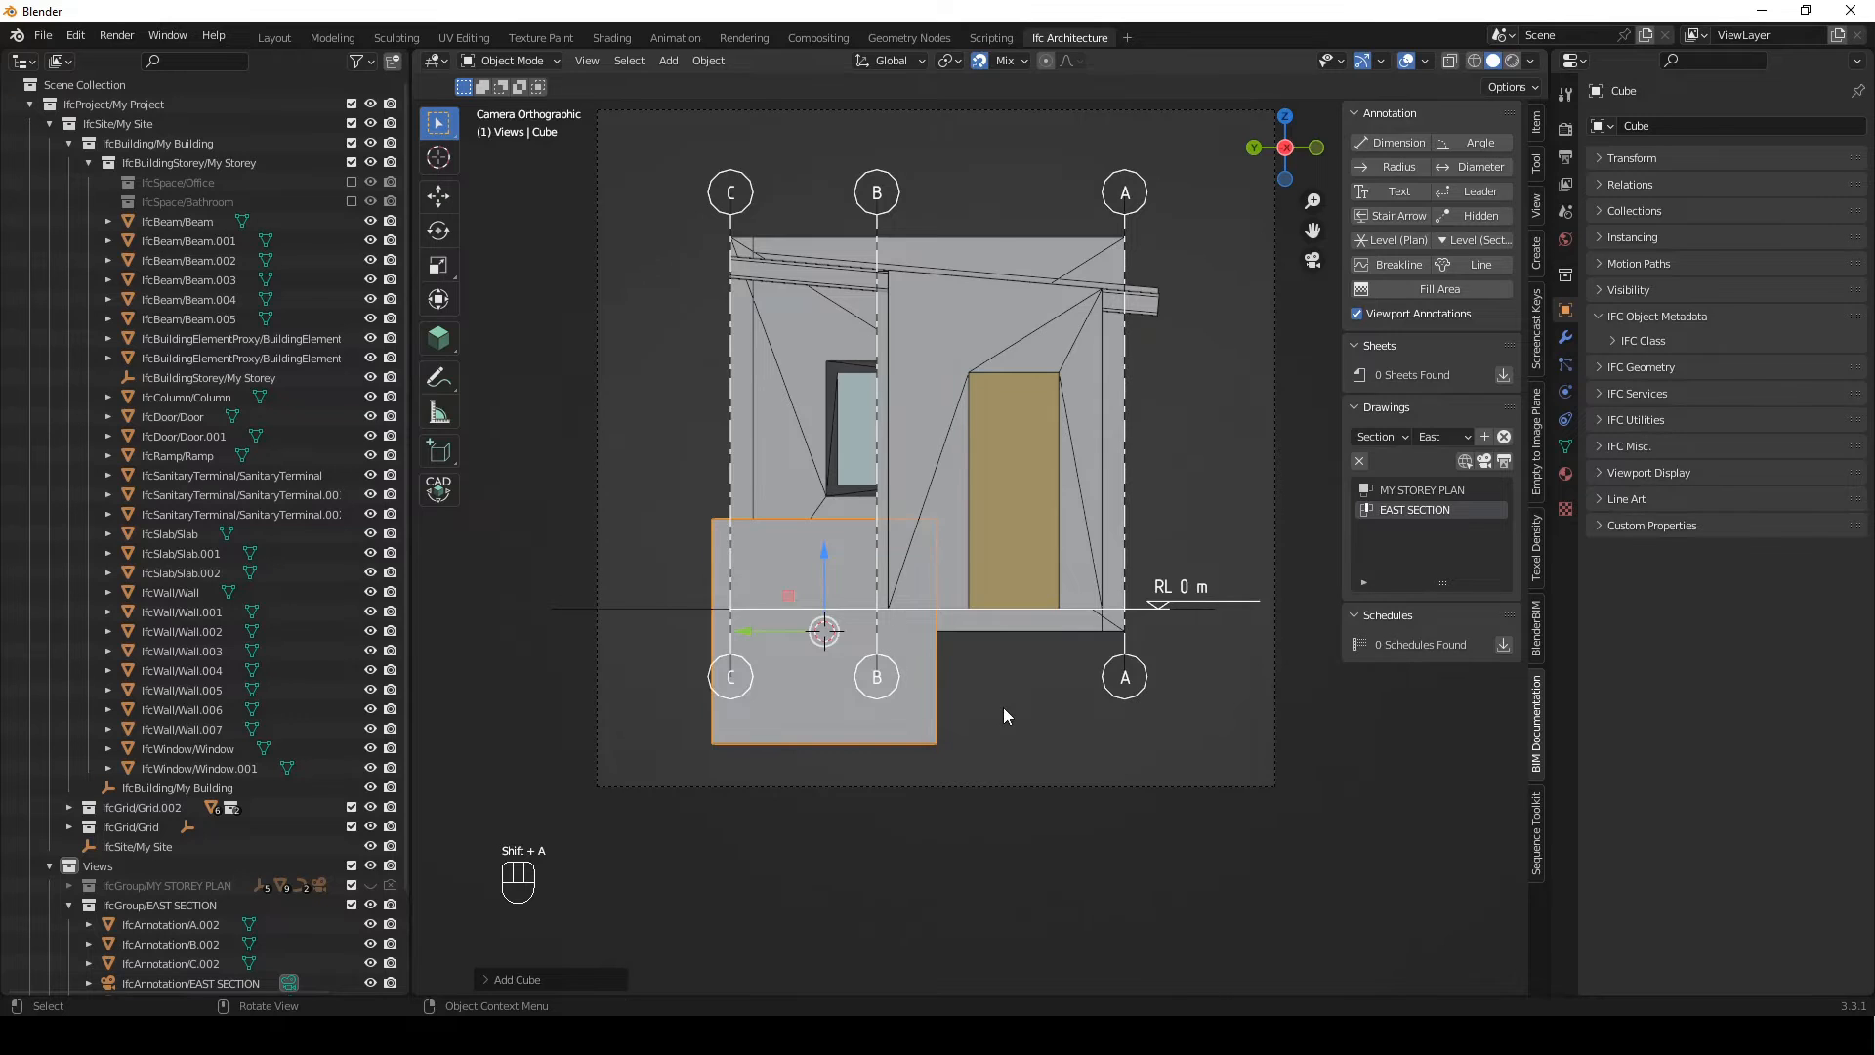
Move the cube along Z until its top meets the slab's underside, and shift it along Y under the building
key("g")
key("z")
left_click(965, 865)
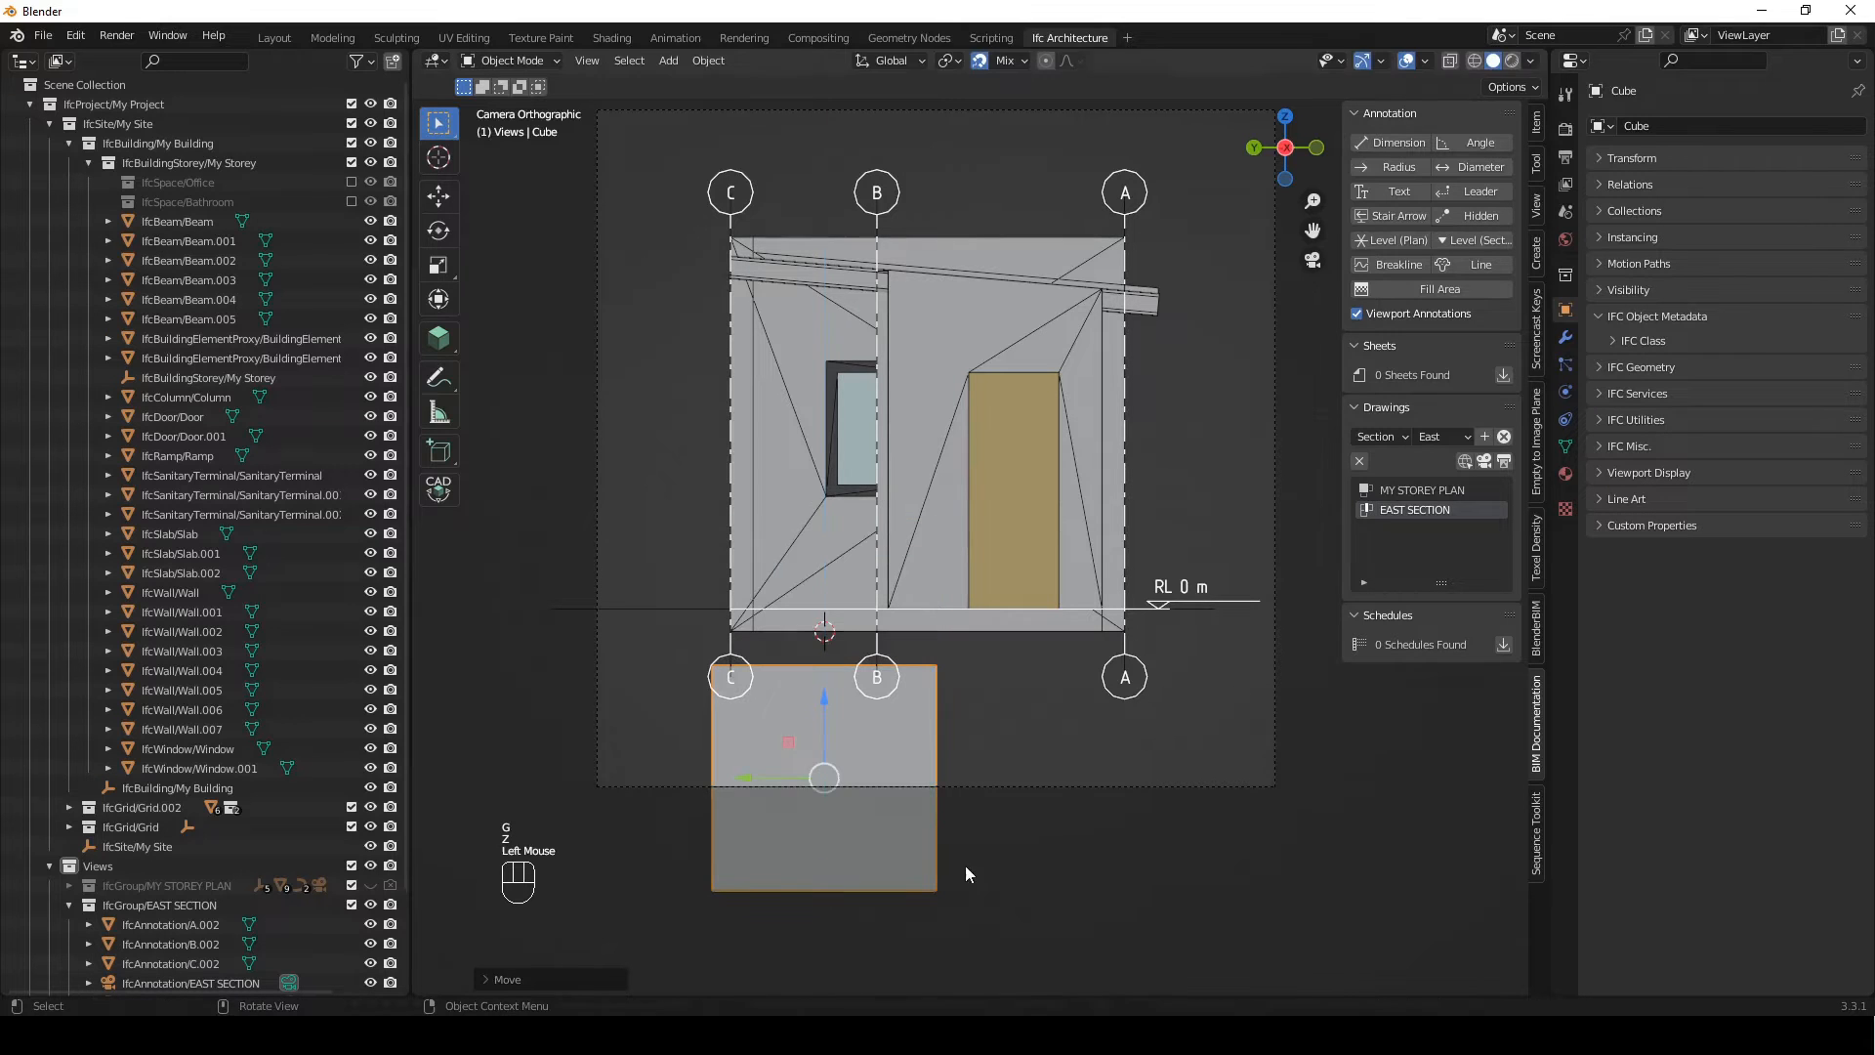
key("g")
key("z")
left_click(960, 639)
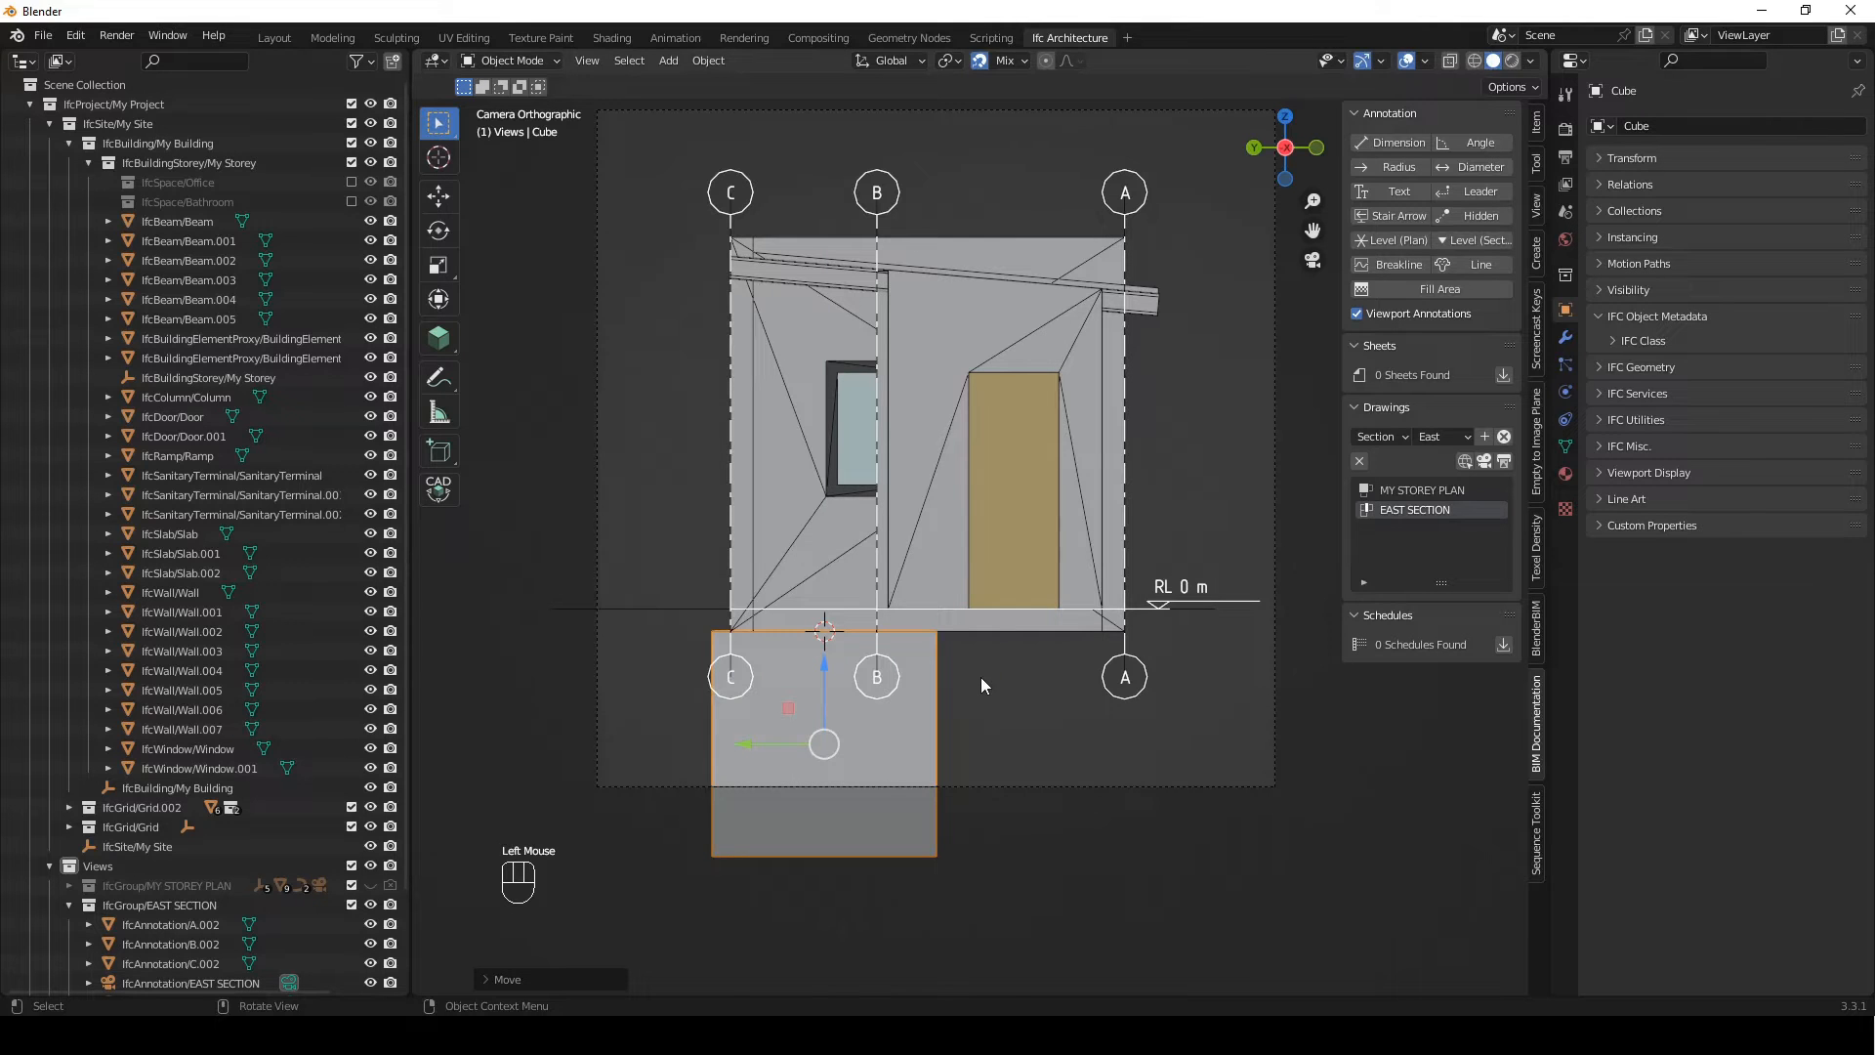
key("g")
key("y")
left_click(1150, 750)
In Edit Mode, extend the cube by moving its +Y and +X side faces outward past the building
scroll(1027, 607, "down", 3)
middle_click_drag(1027, 607, 1147, 724)
scroll(1044, 676, "down", 5)
scroll(1045, 677, "down", 1)
middle_click_drag(830, 734, 910, 733)
scroll(888, 737, "down", 1)
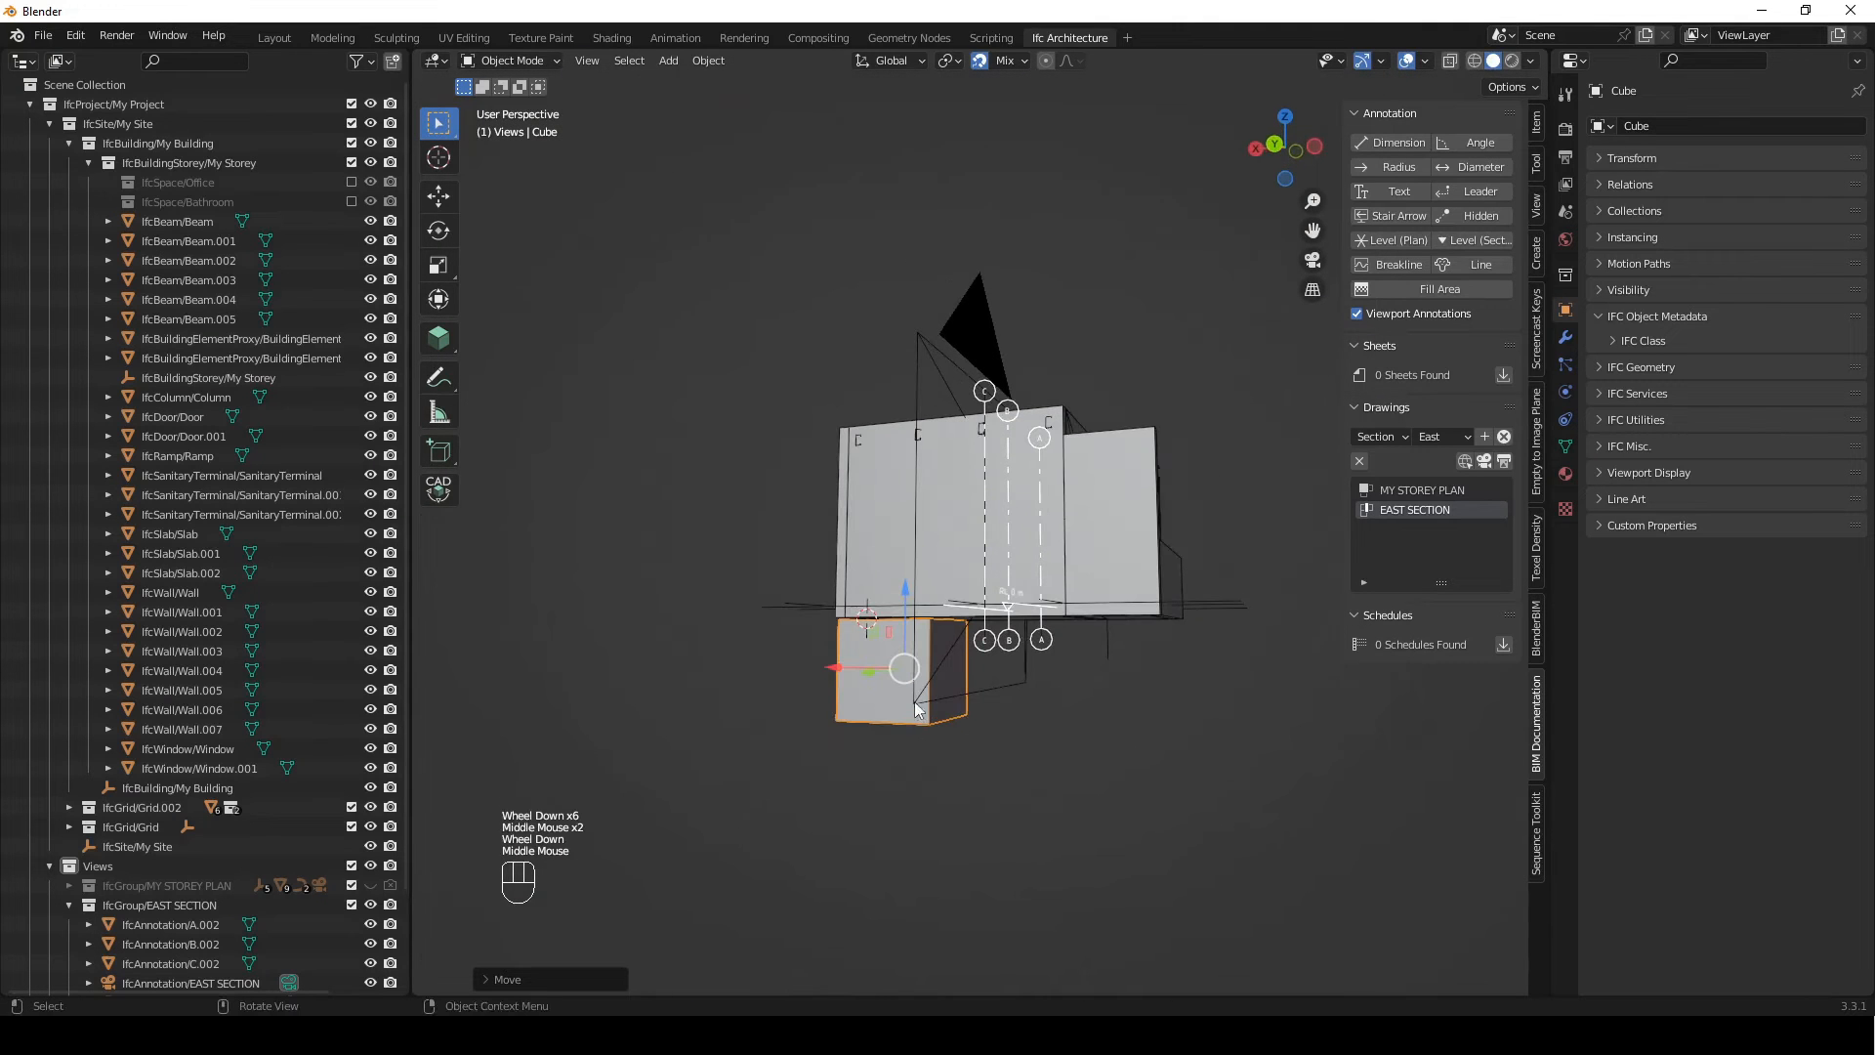
key("Tab")
left_click(892, 687)
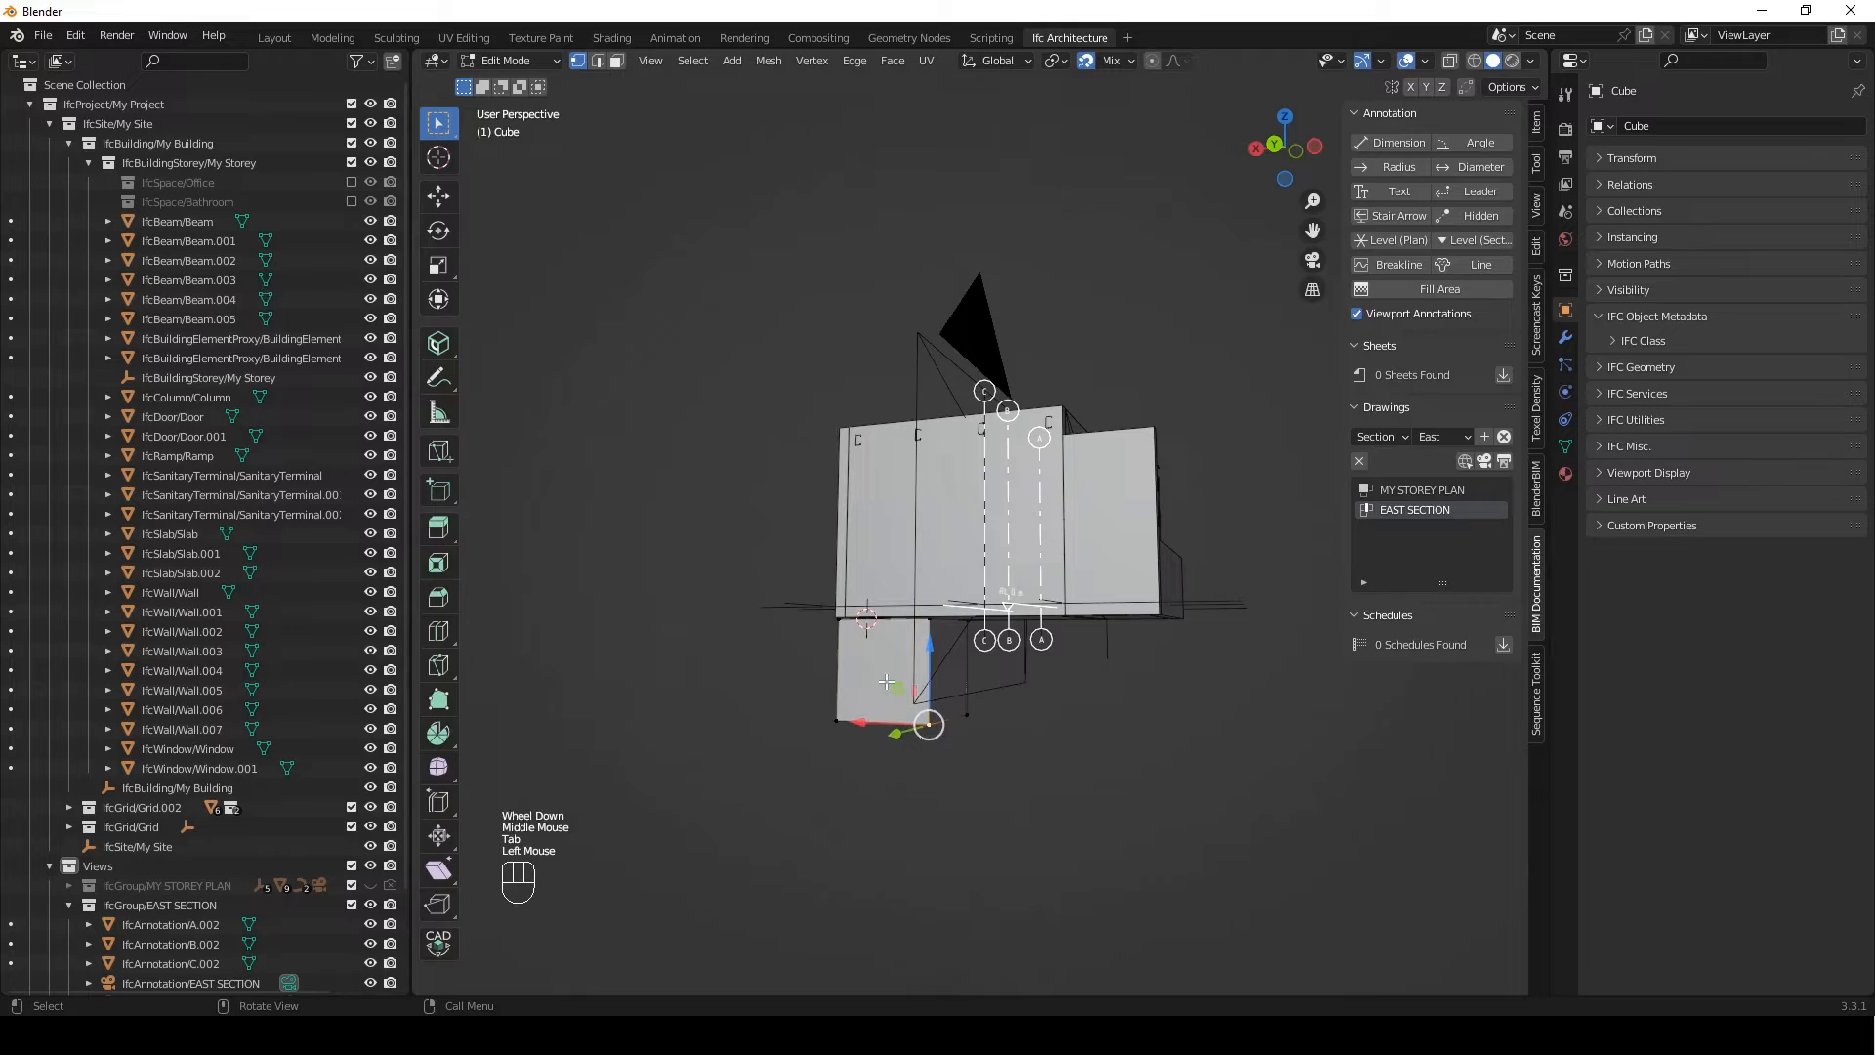
key("3")
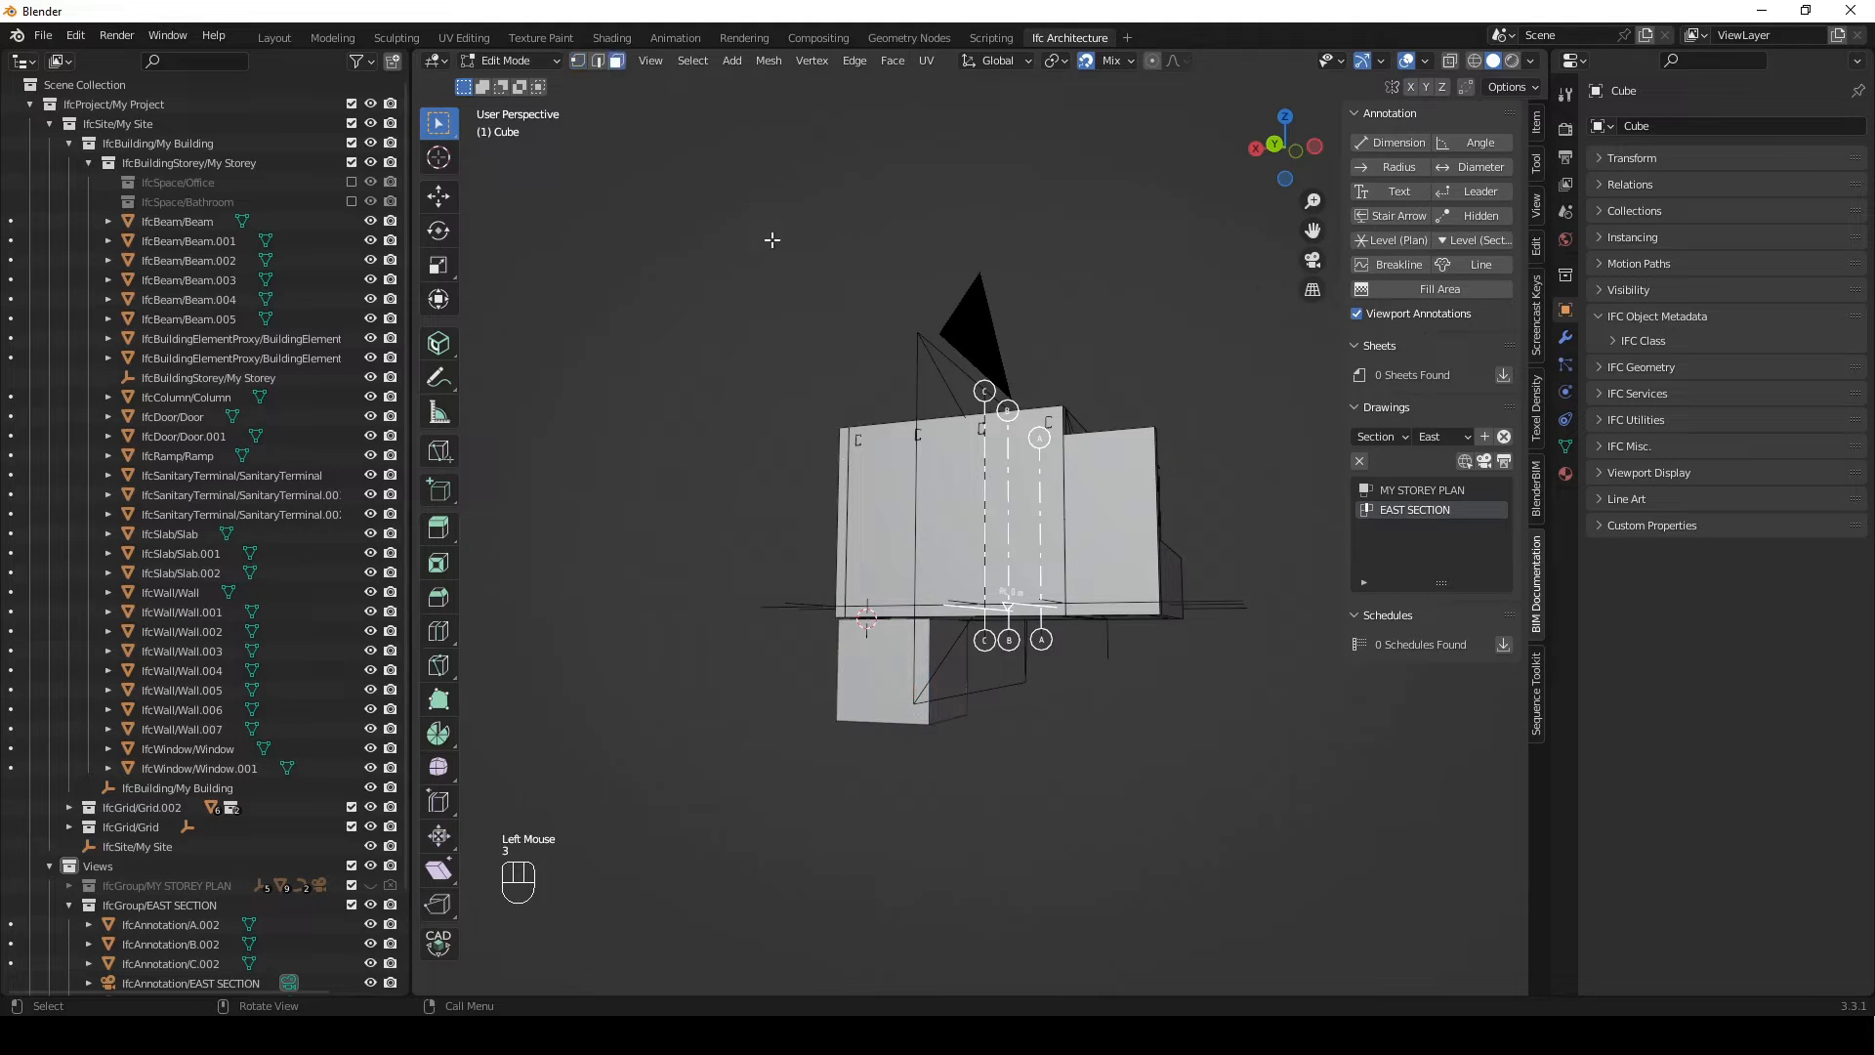
left_click(886, 687)
middle_click_drag(886, 688, 1066, 728)
left_click_drag(1066, 729, 1161, 662)
left_click(1032, 762)
middle_click_drag(1032, 762, 942, 773)
left_click_drag(841, 767, 839, 679)
Move the cube's -Y and -X side faces outward so the block spans beneath the building, and leave Edit Mode
middle_click_drag(842, 684, 1035, 668)
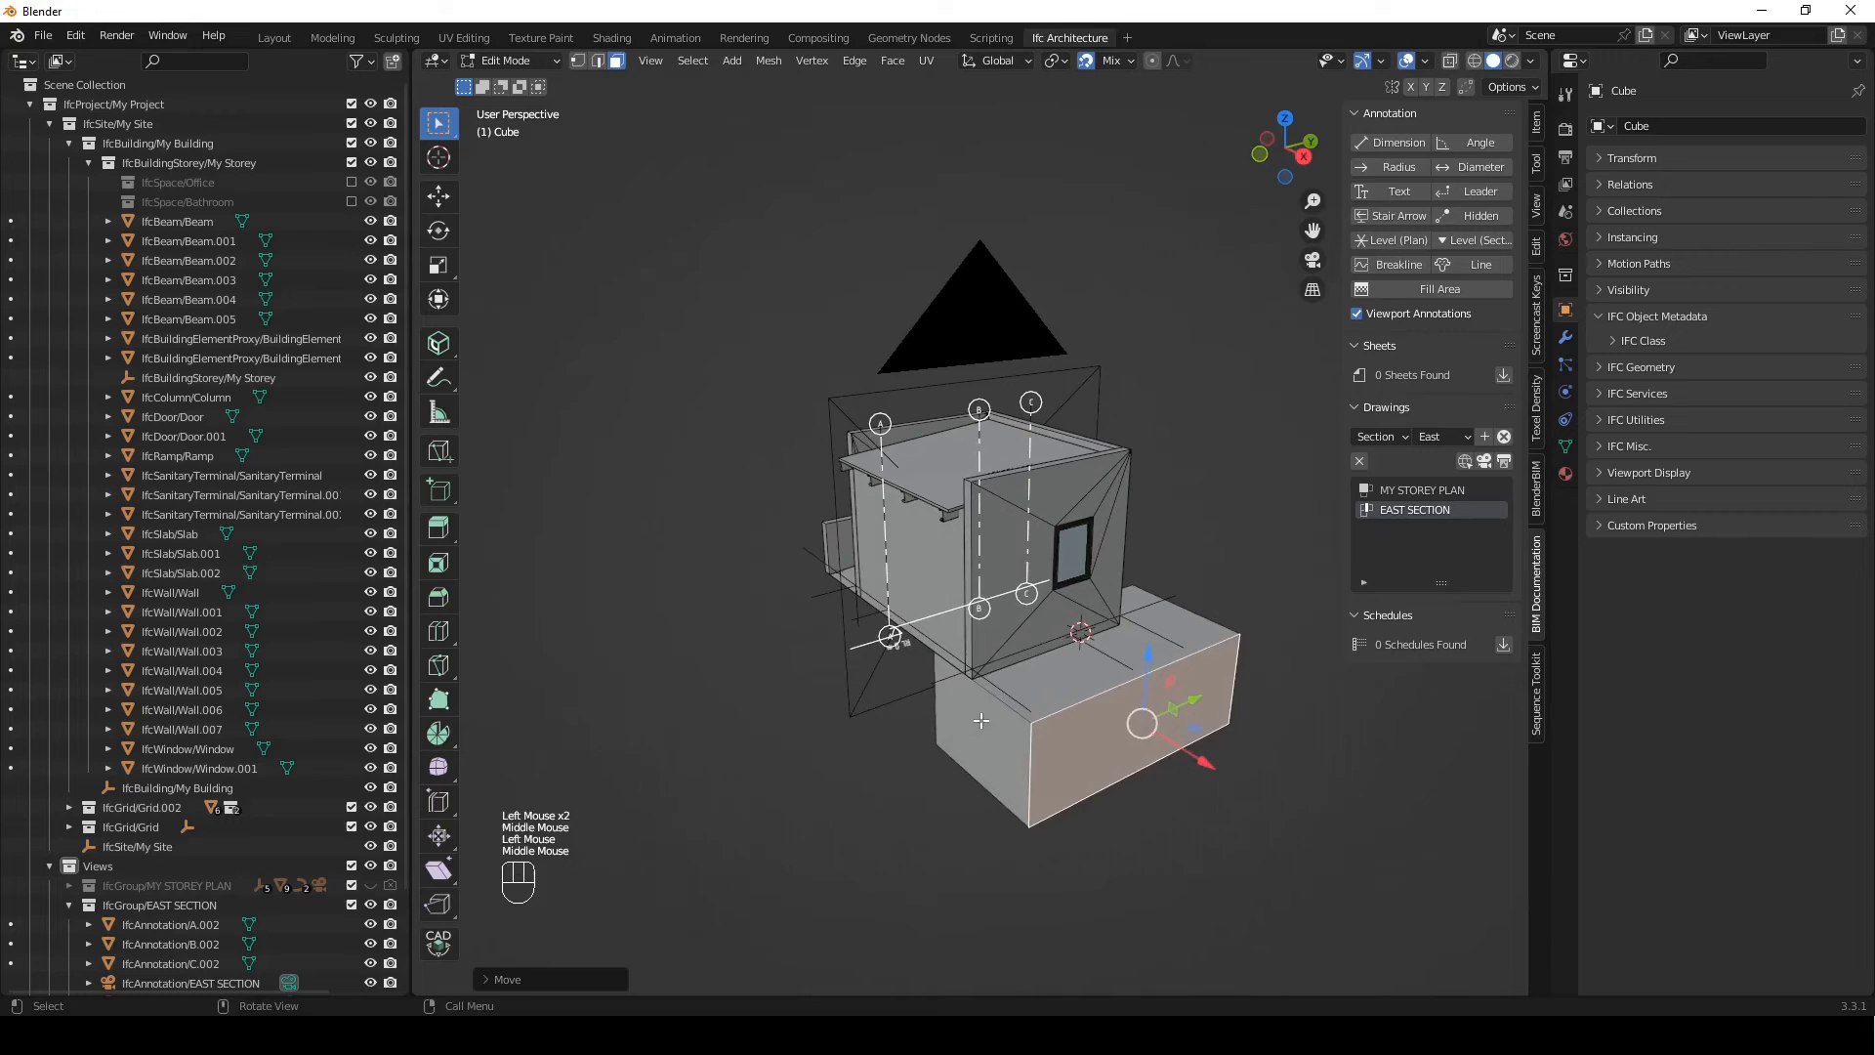
left_click(977, 730)
left_click_drag(1041, 709, 907, 679)
middle_click_drag(796, 747, 1034, 703)
left_click(1068, 708)
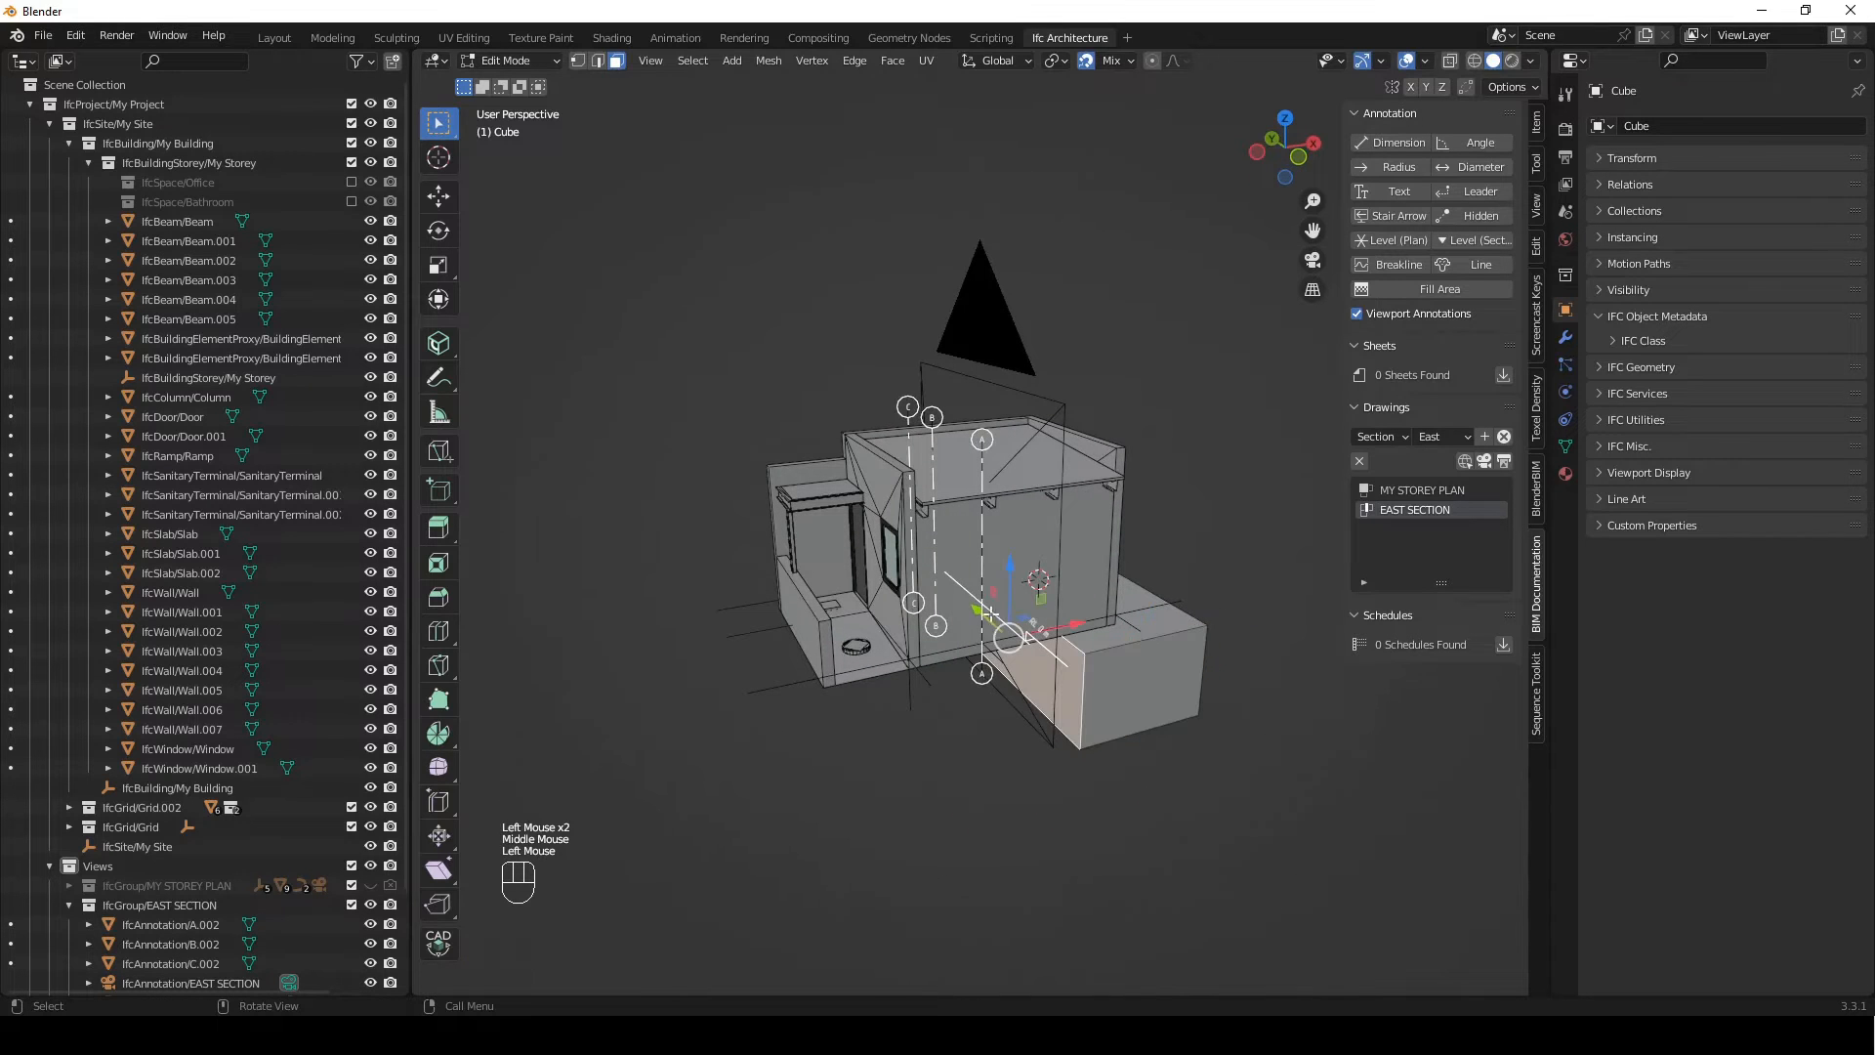
left_click_drag(1071, 623, 734, 681)
middle_click_drag(734, 680, 1059, 728)
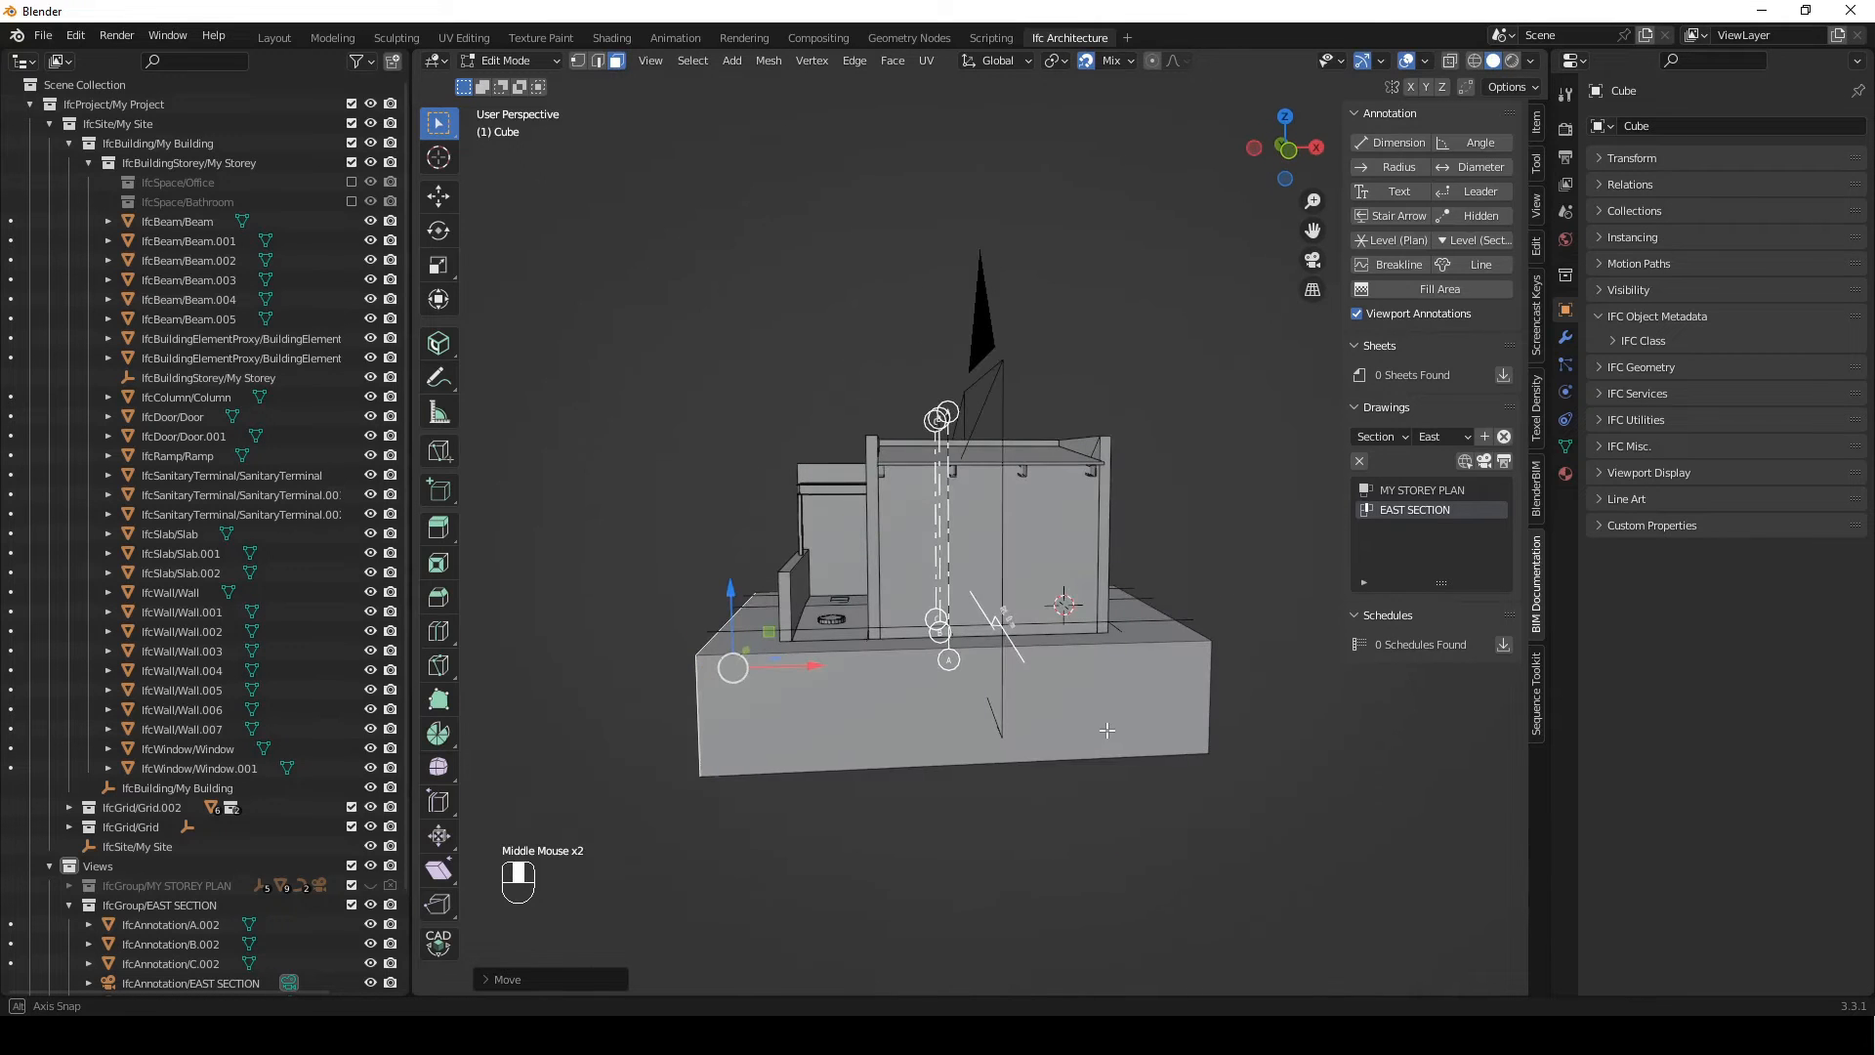
key("Tab")
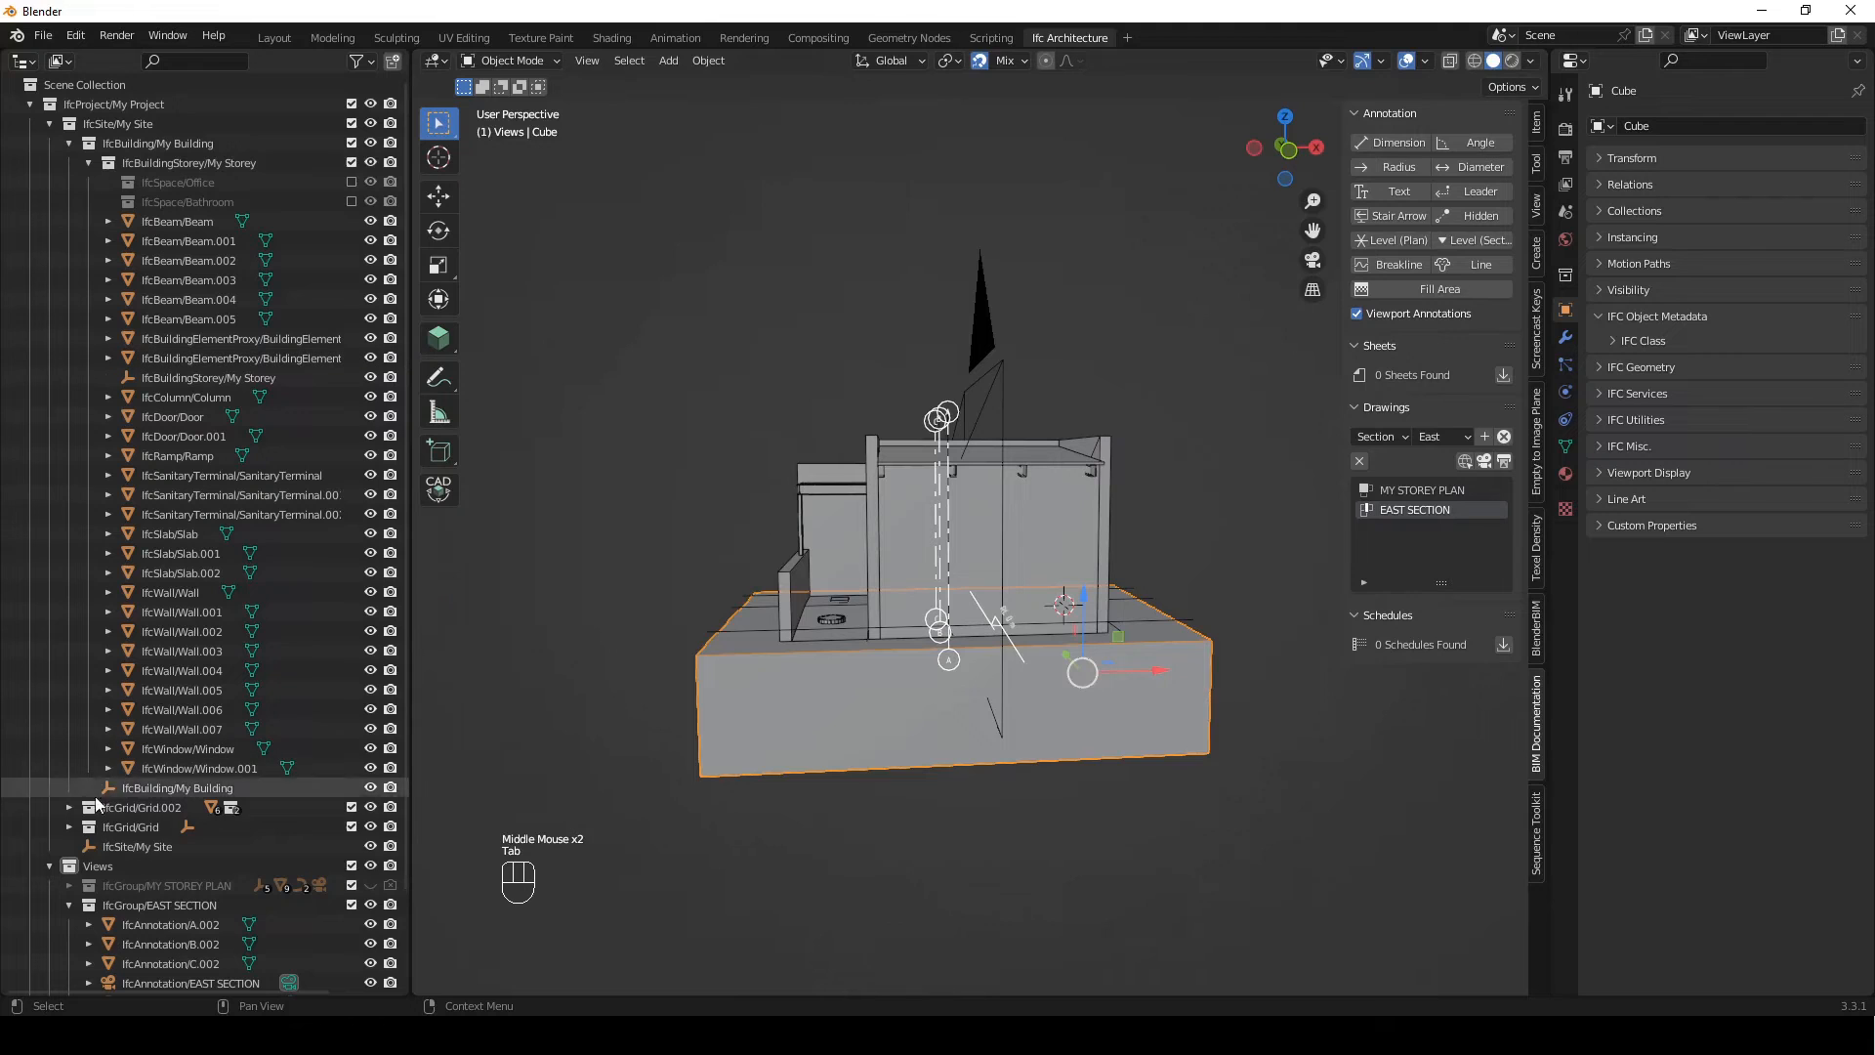
Rename the cube as Site and move it into the IfcBuildingStorey/My Storey collection
left_click(49, 867)
scroll(59, 868, "down", 3)
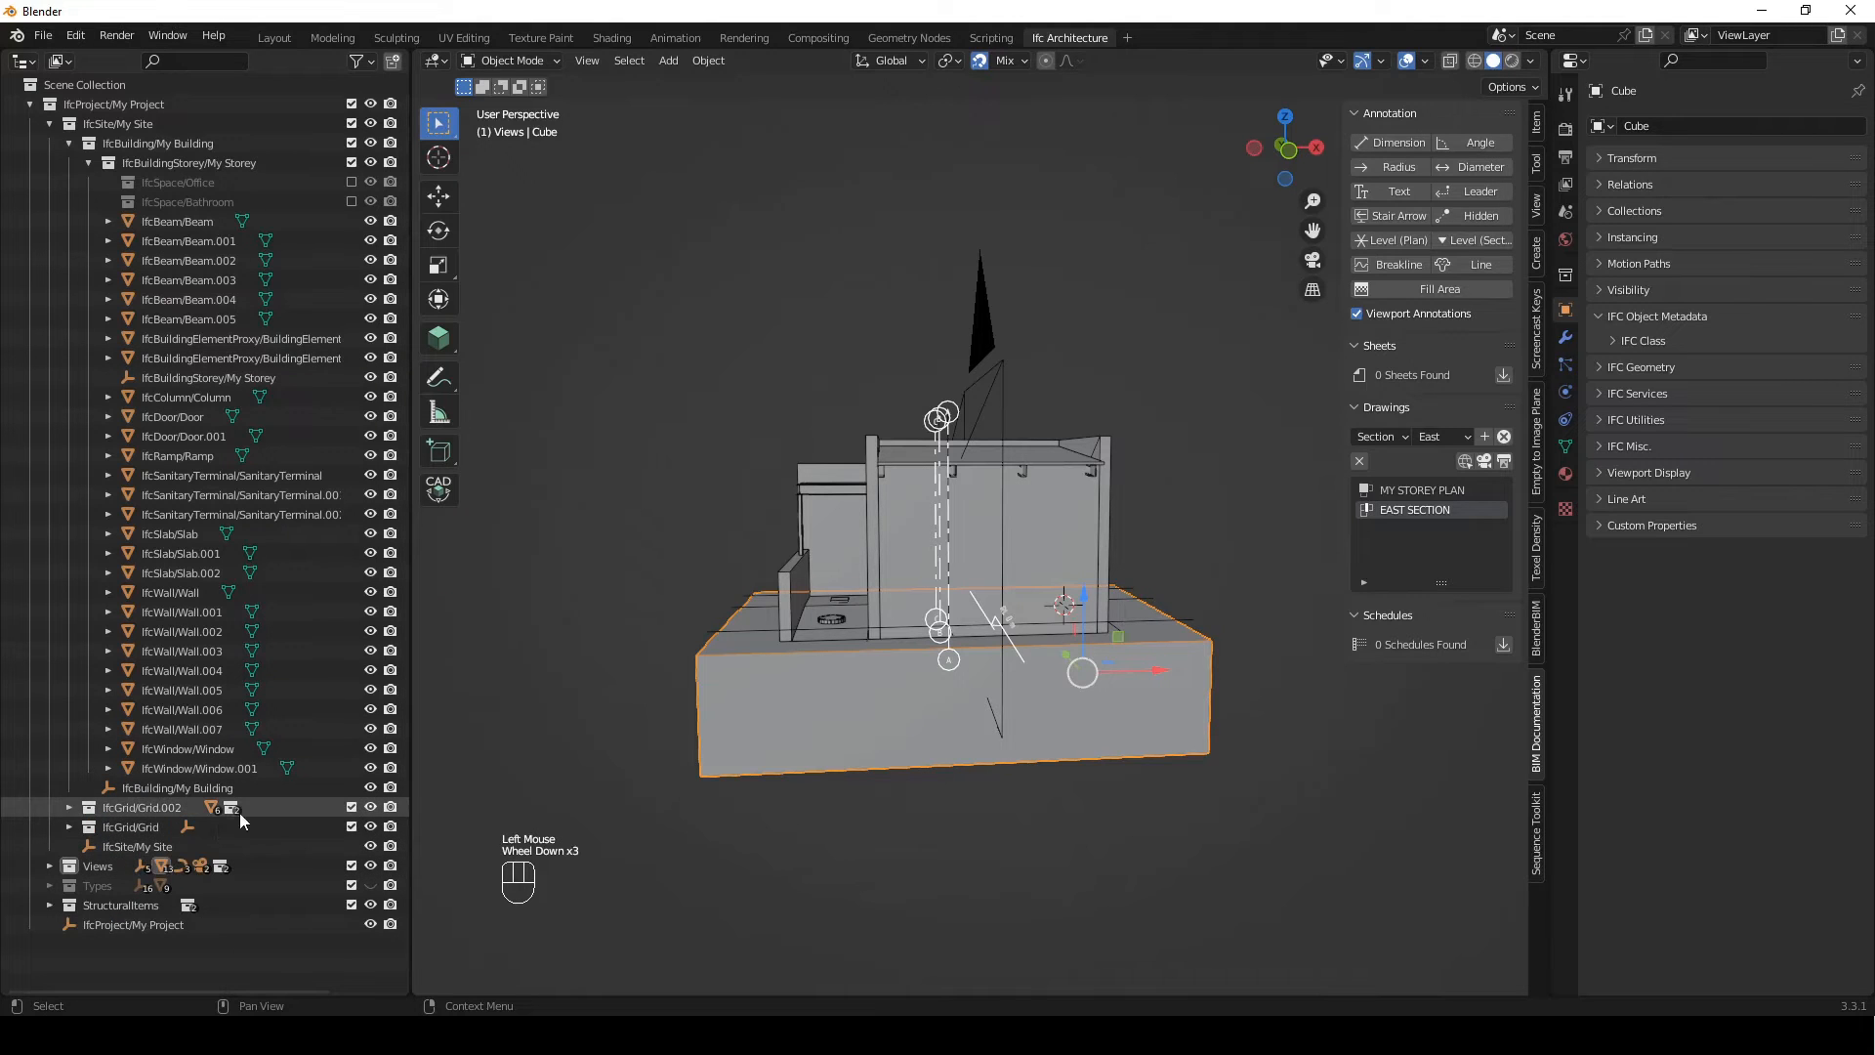
left_click(50, 866)
scroll(51, 867, "down", 3)
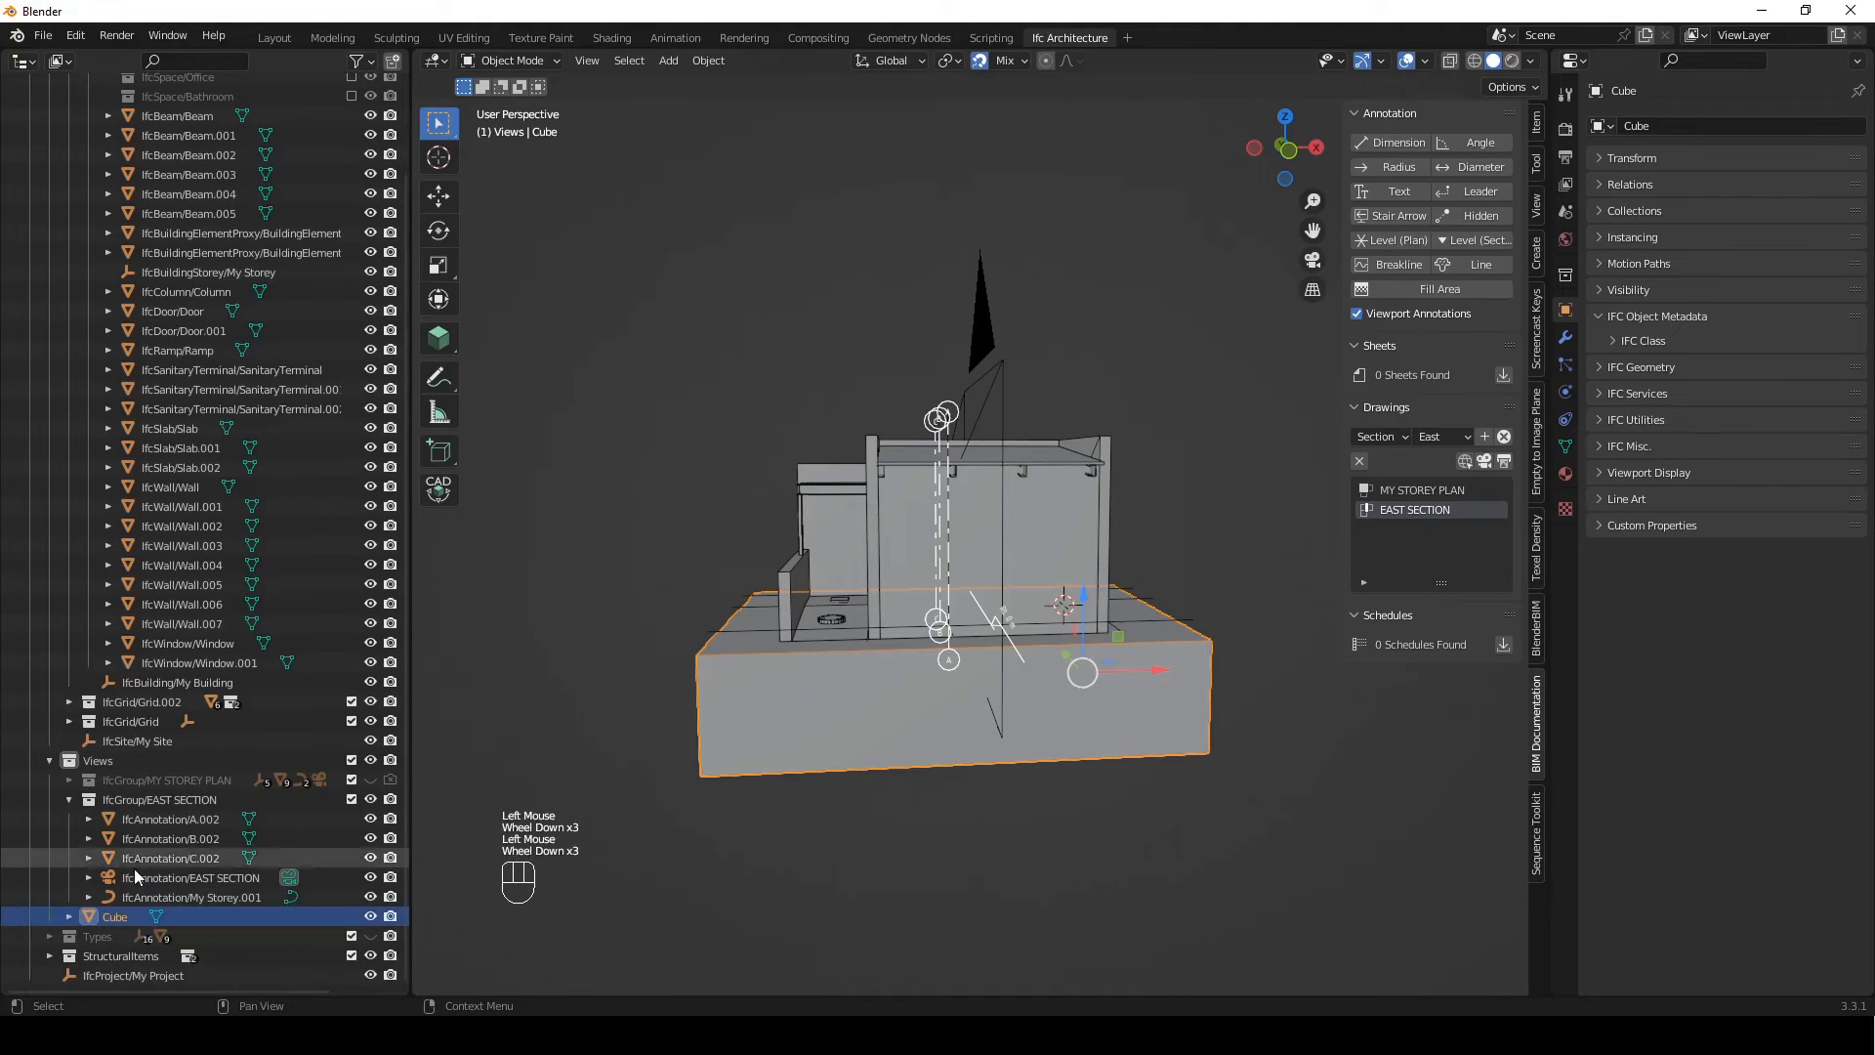
double_click(119, 918)
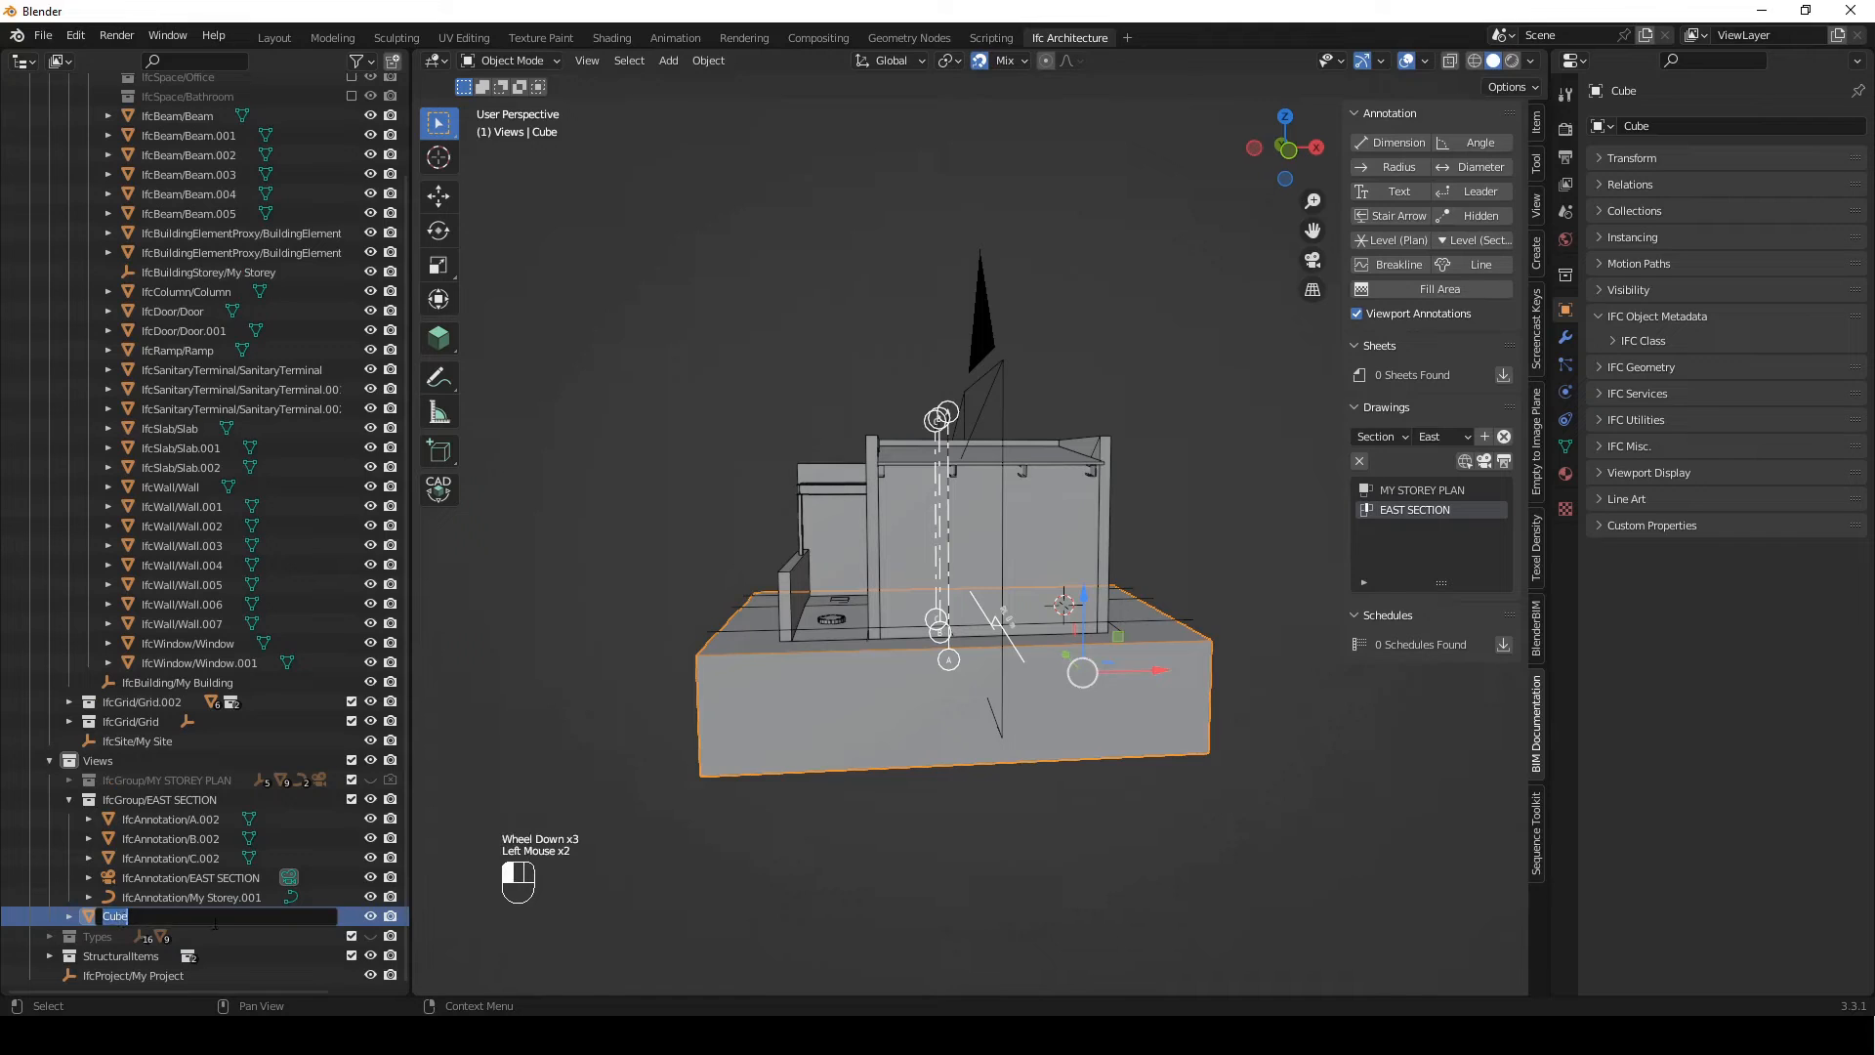
type("Site")
key("Return")
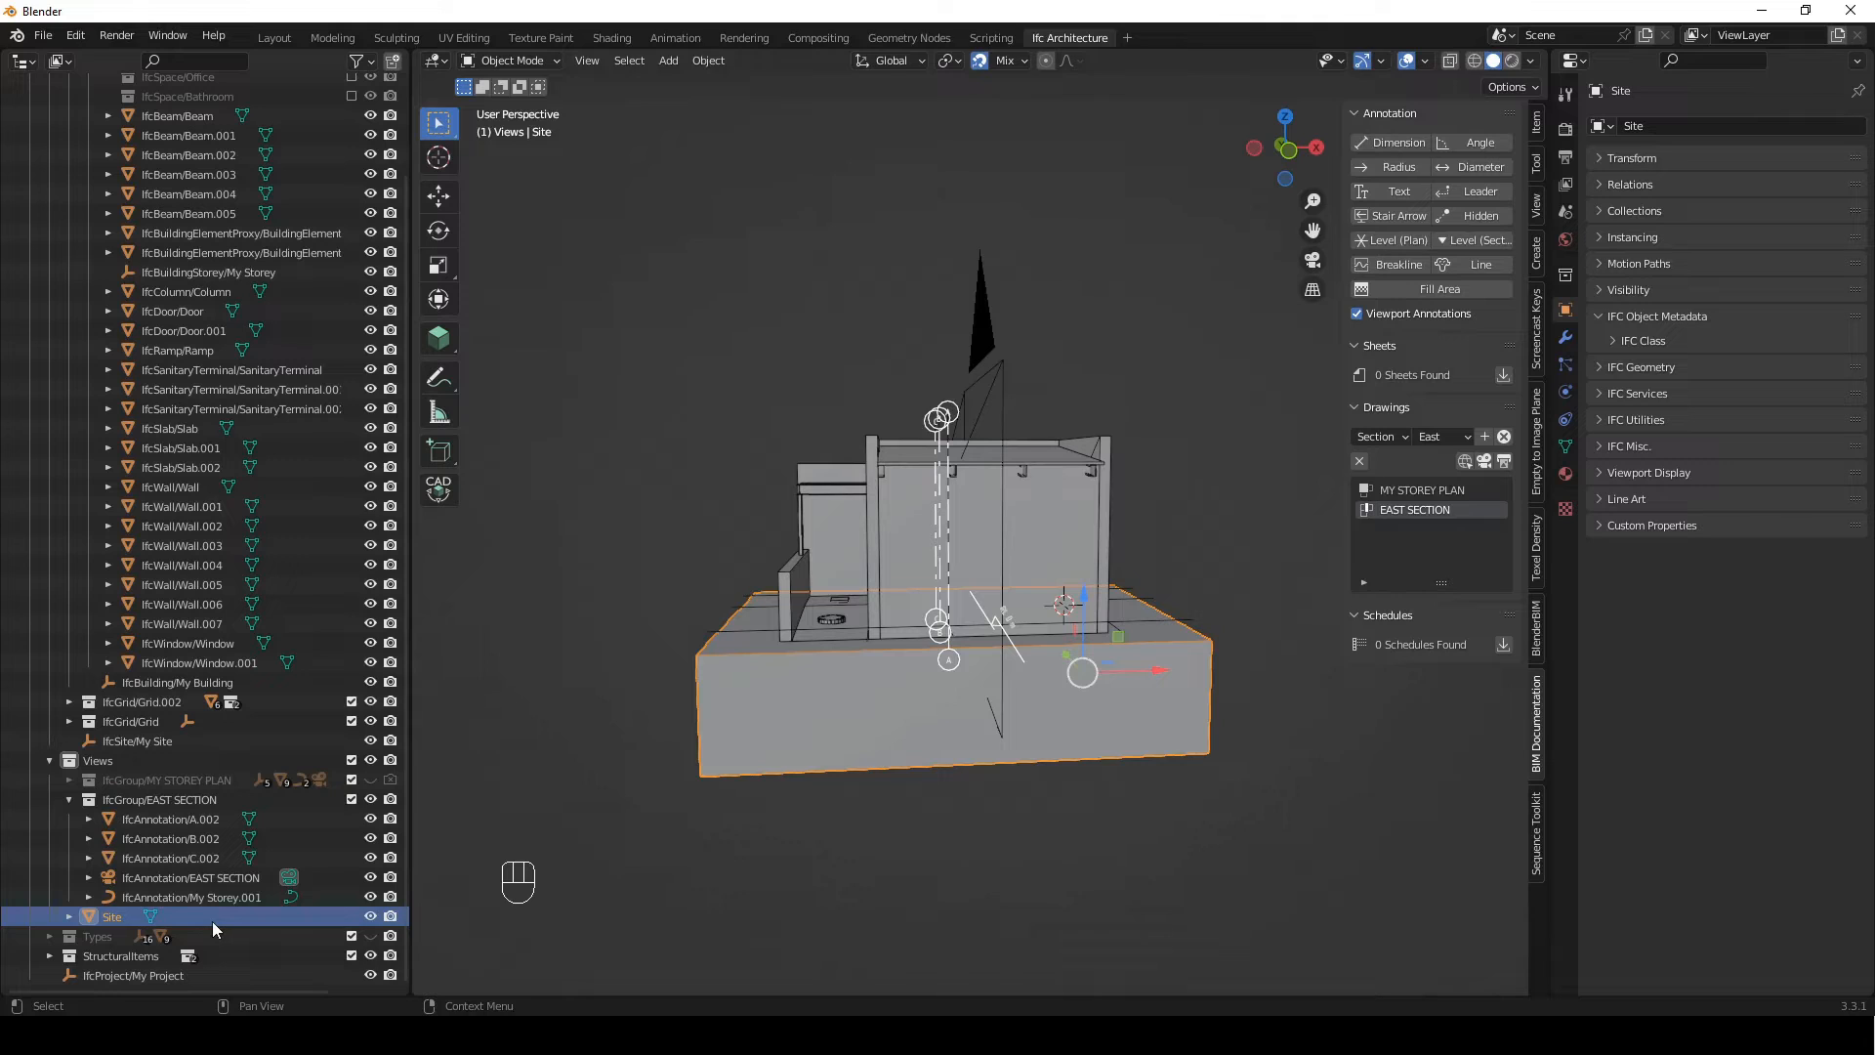
left_click_drag(210, 915, 215, 314)
scroll(227, 337, "up", 5)
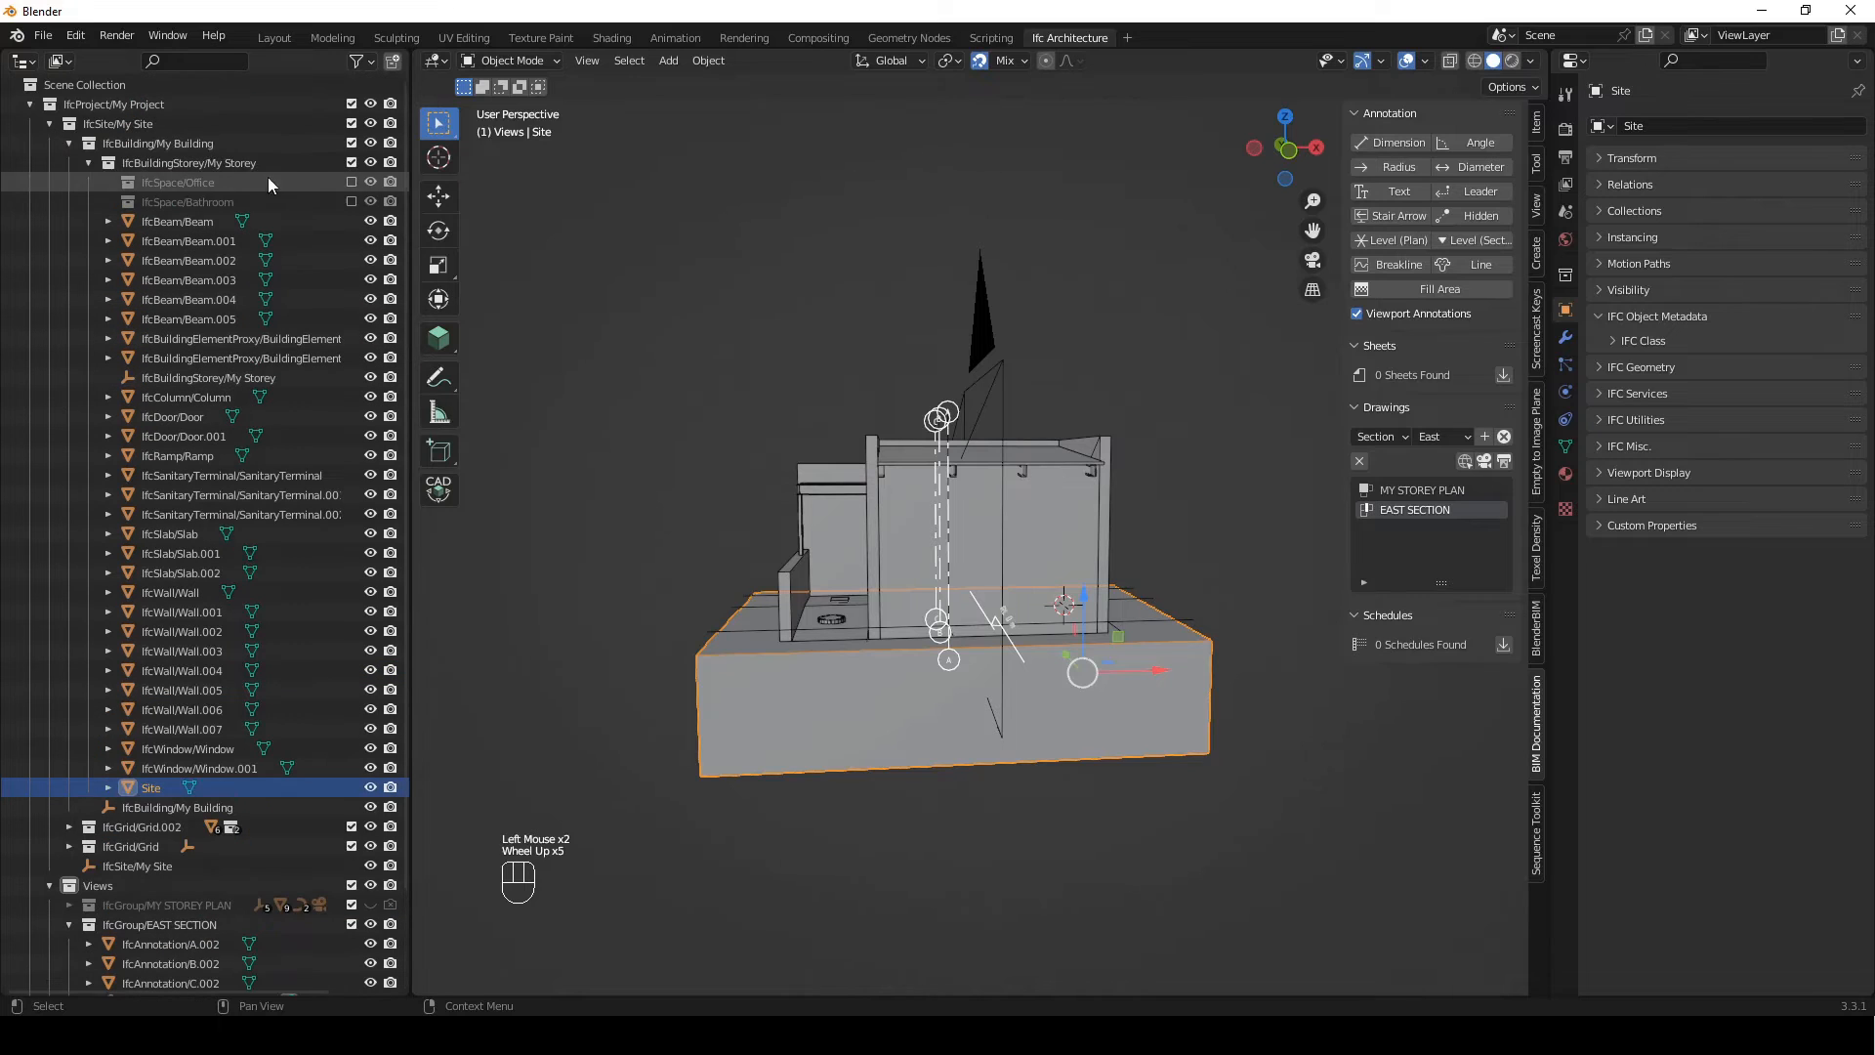
Assign the Site block the IFC class IfcGeographicElement with the predefined type TERRAIN
left_click(1643, 341)
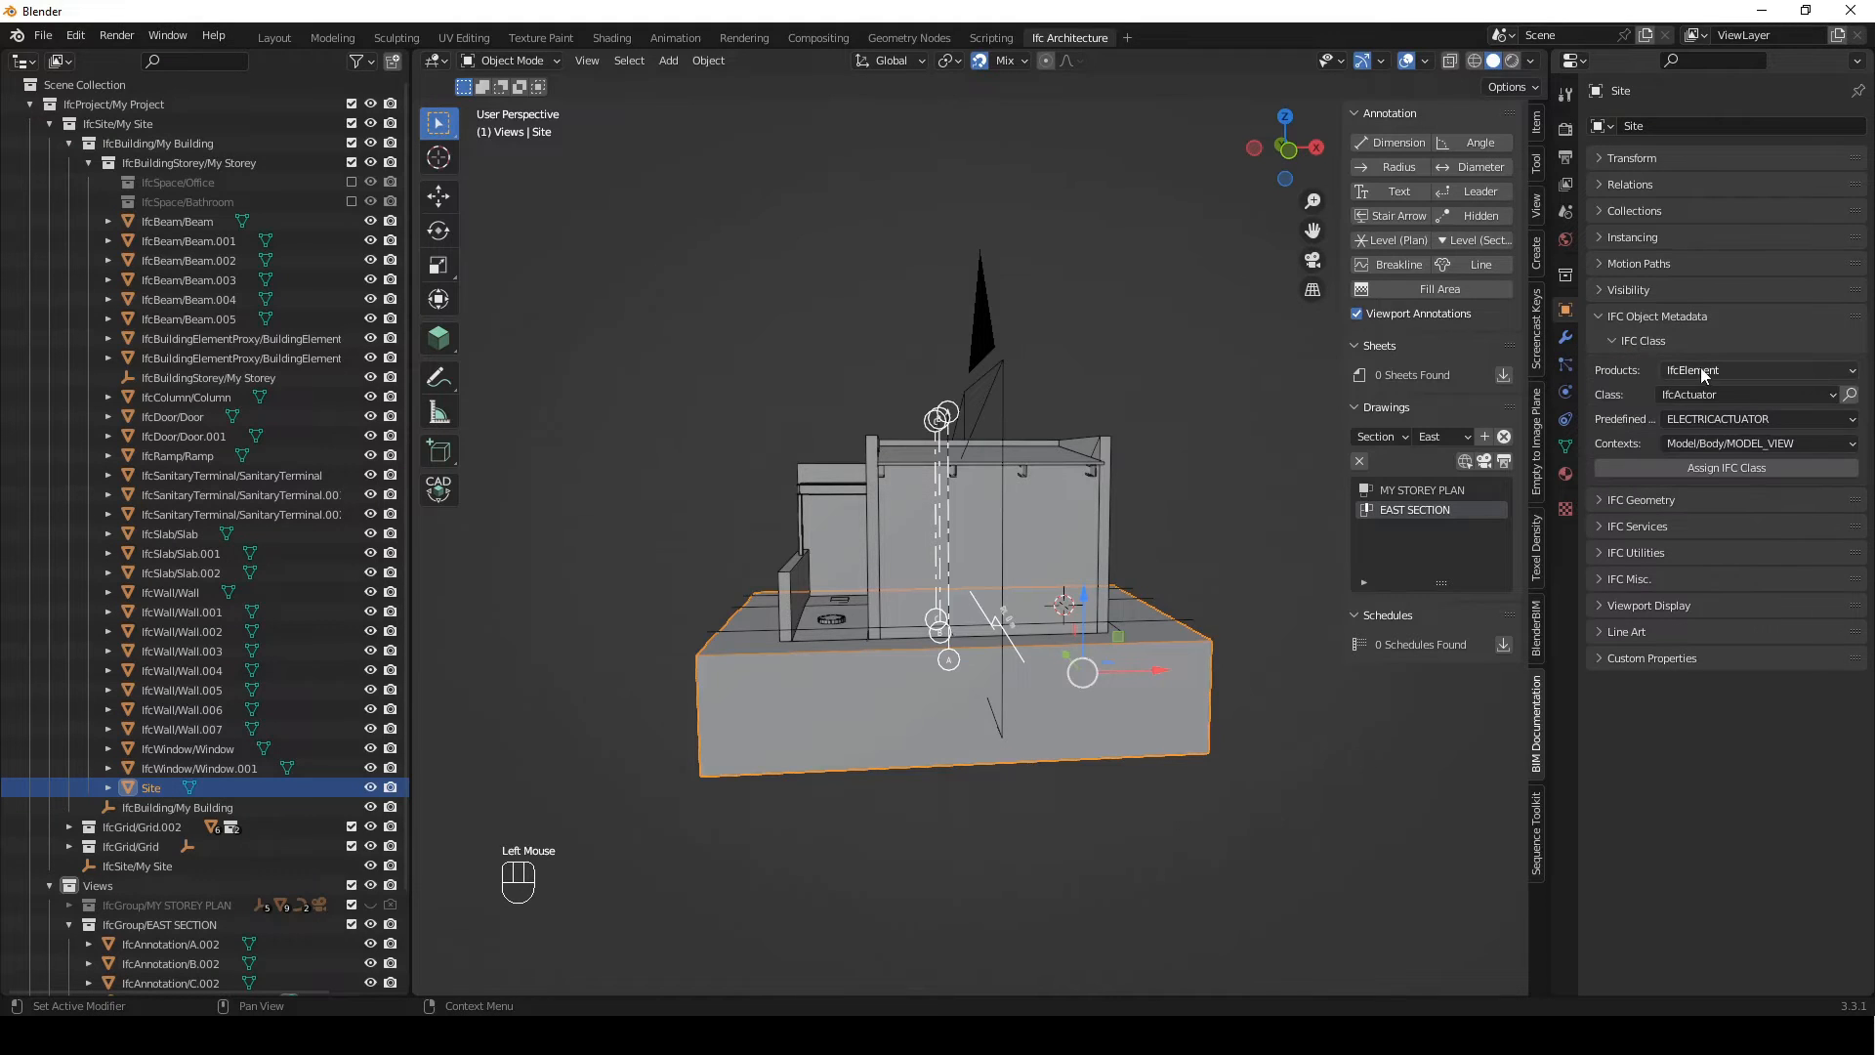
left_click(1711, 392)
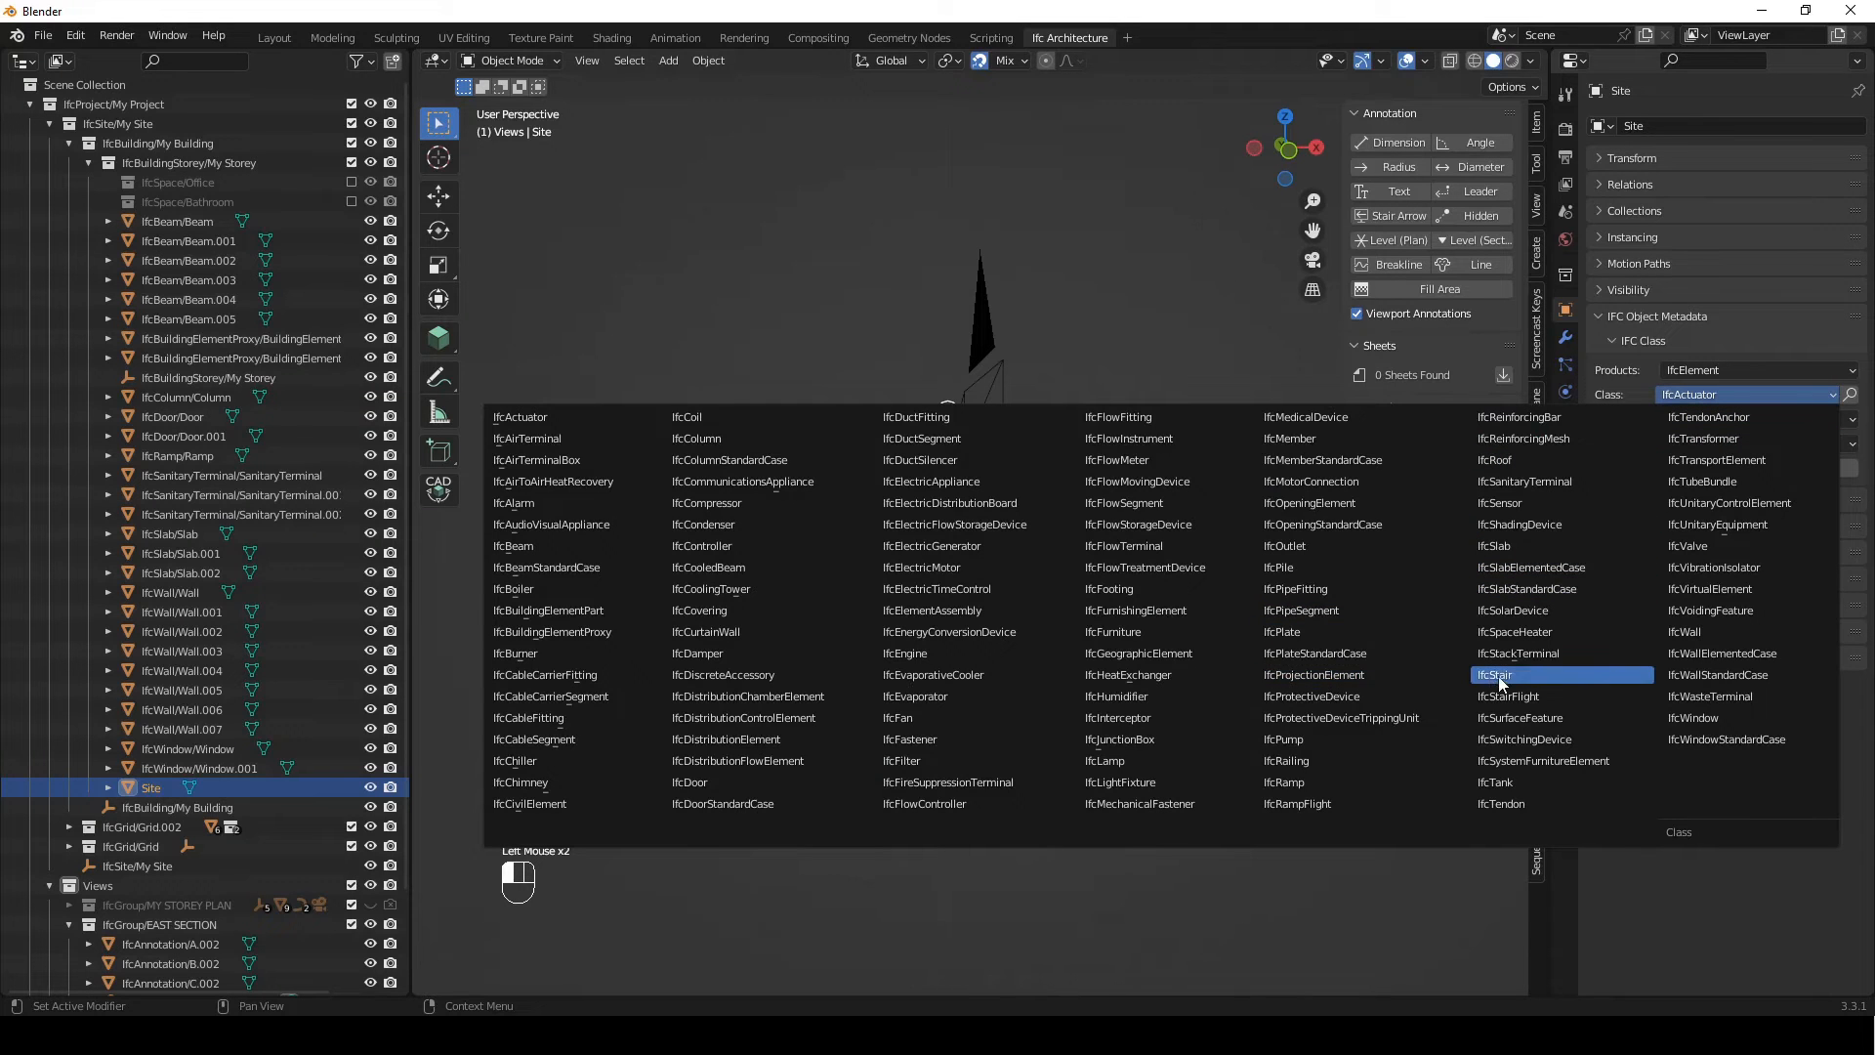
left_click(1192, 652)
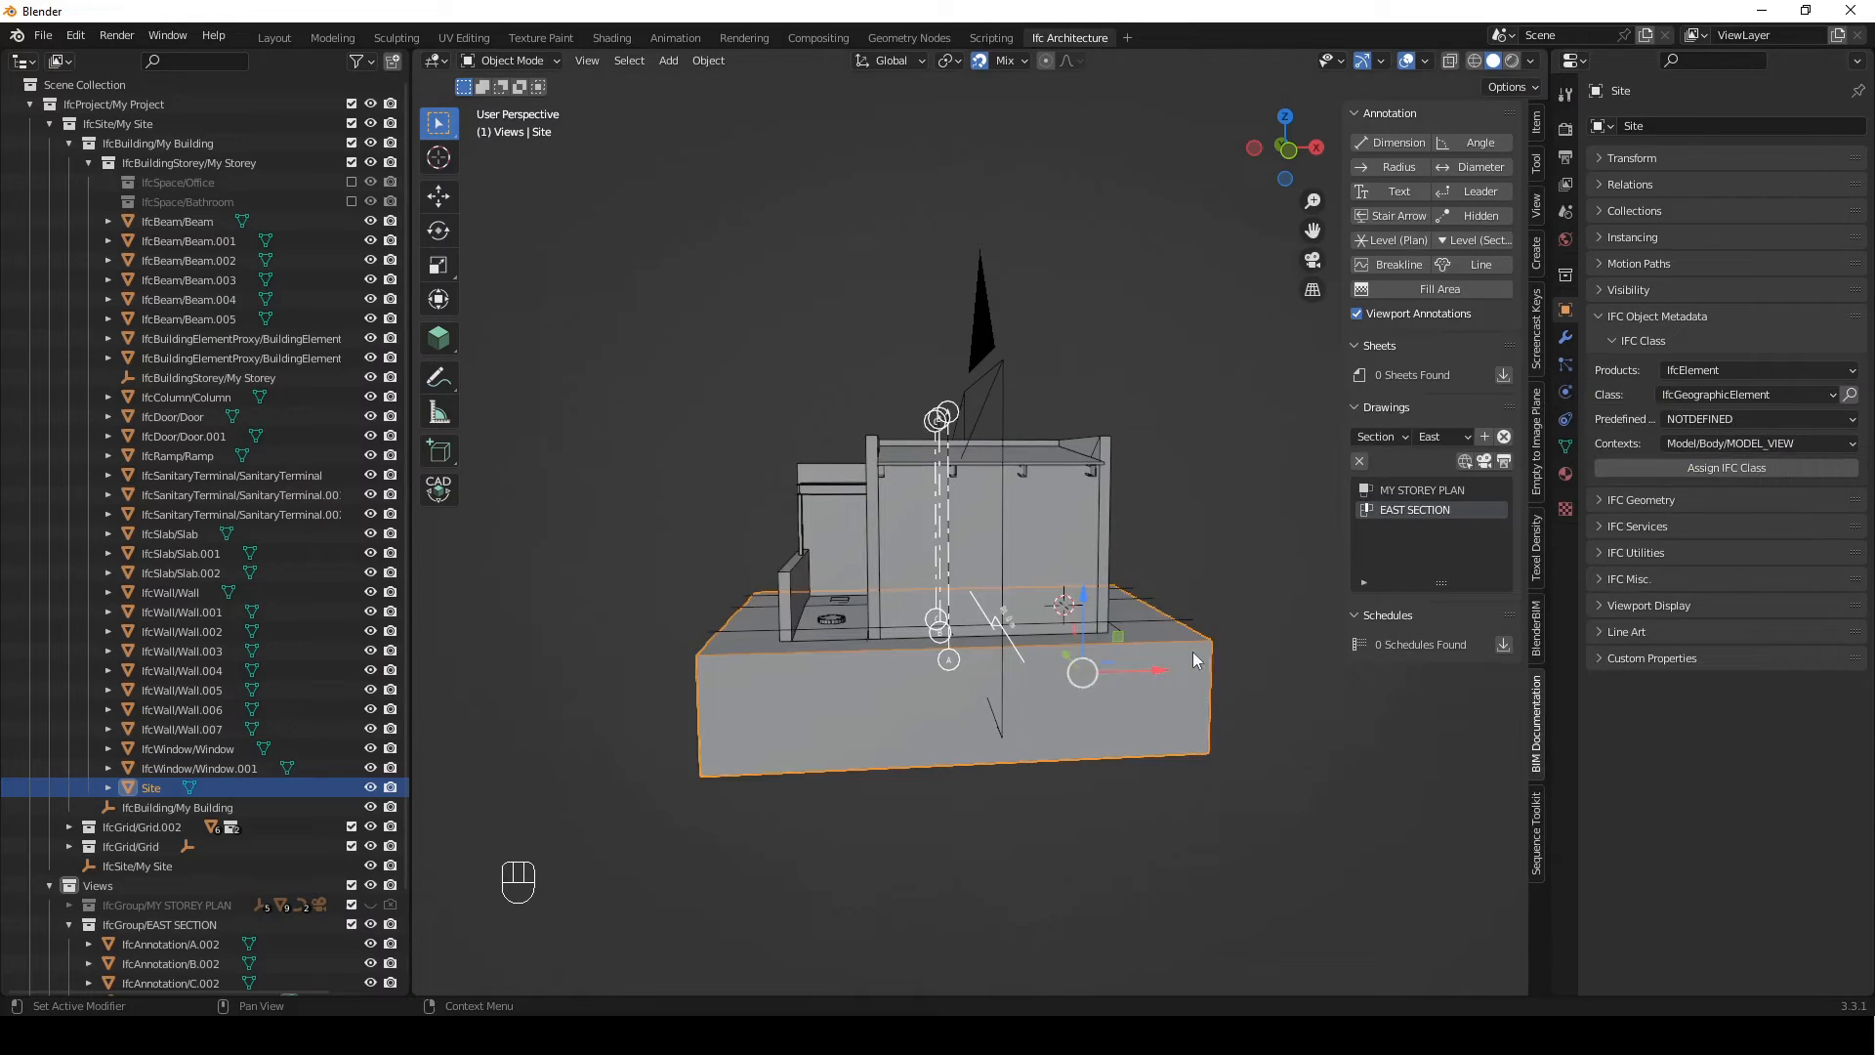
left_click(1759, 420)
left_click(1744, 465)
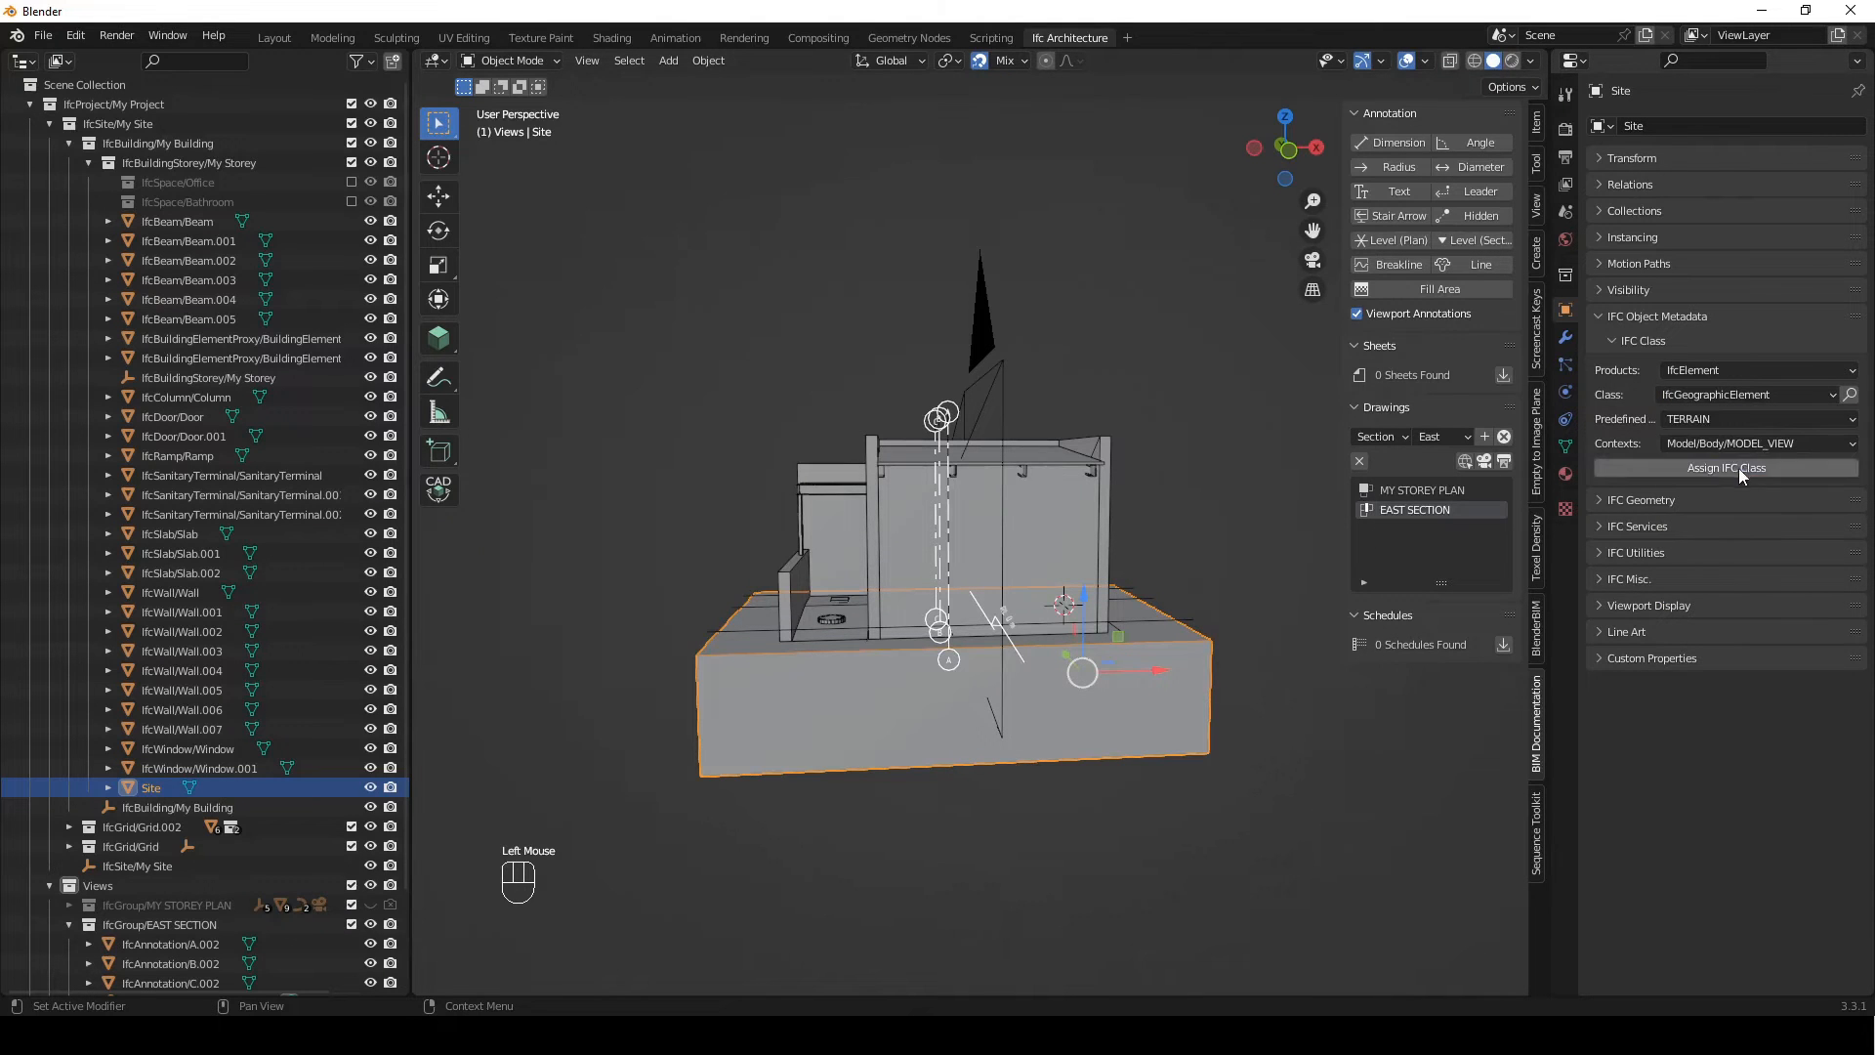
left_click(1713, 468)
Examine the terrain block's extent through the EAST SECTION camera
middle_click_drag(1123, 547, 1256, 502)
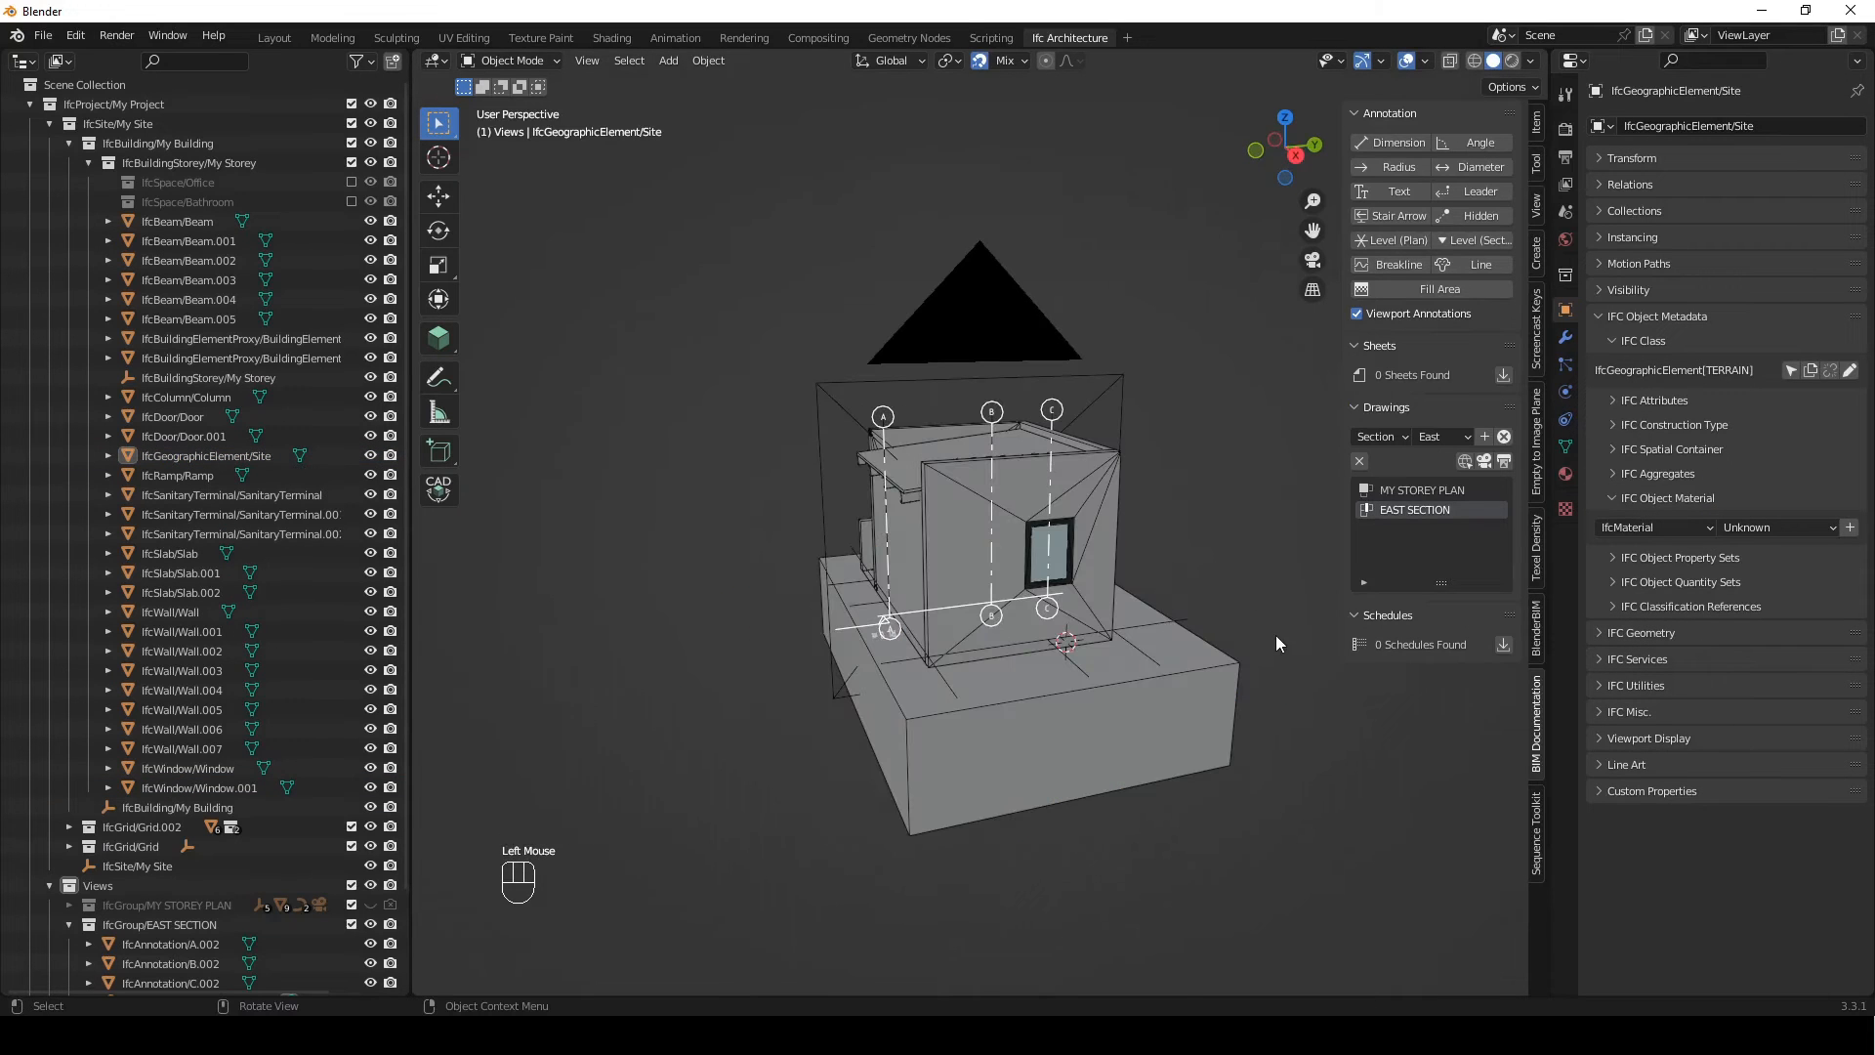
middle_click_drag(1276, 635, 1265, 623)
left_click(1445, 513)
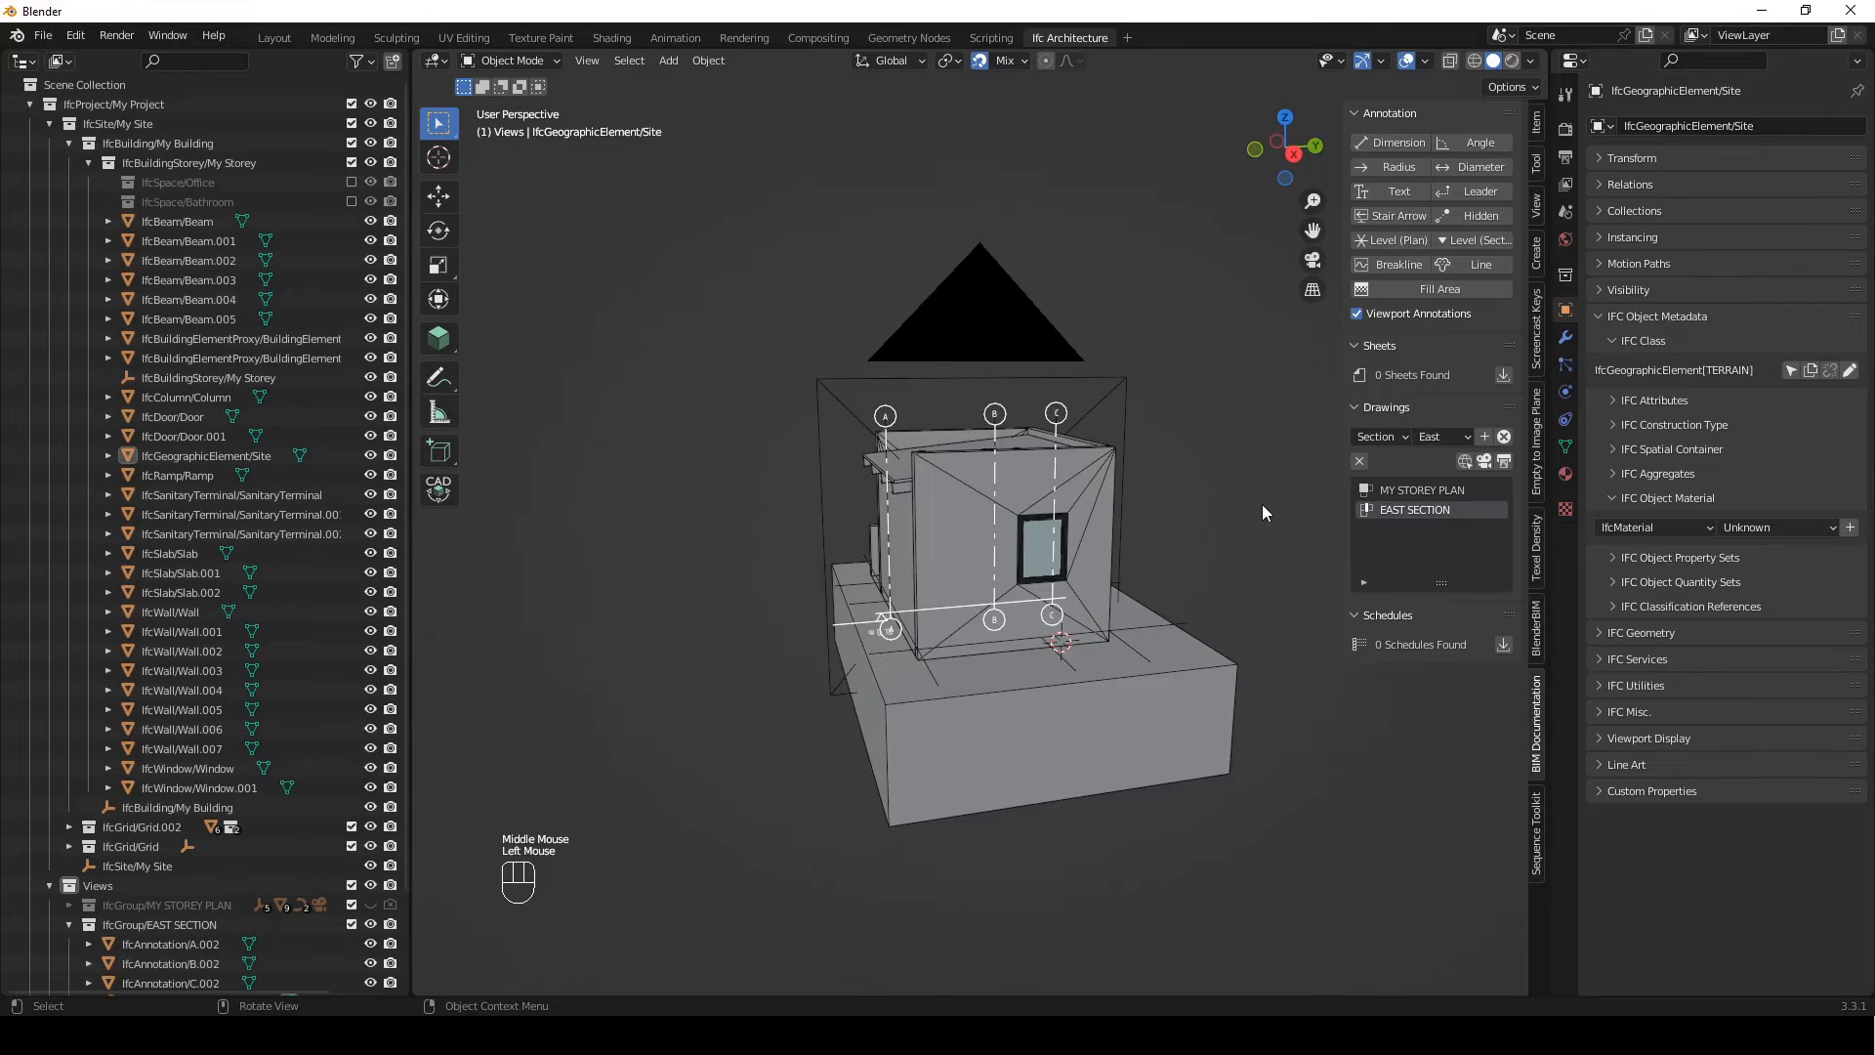
key("KP_0")
scroll(943, 636, "up", 2)
middle_click_drag(944, 635, 1062, 693, "shift")
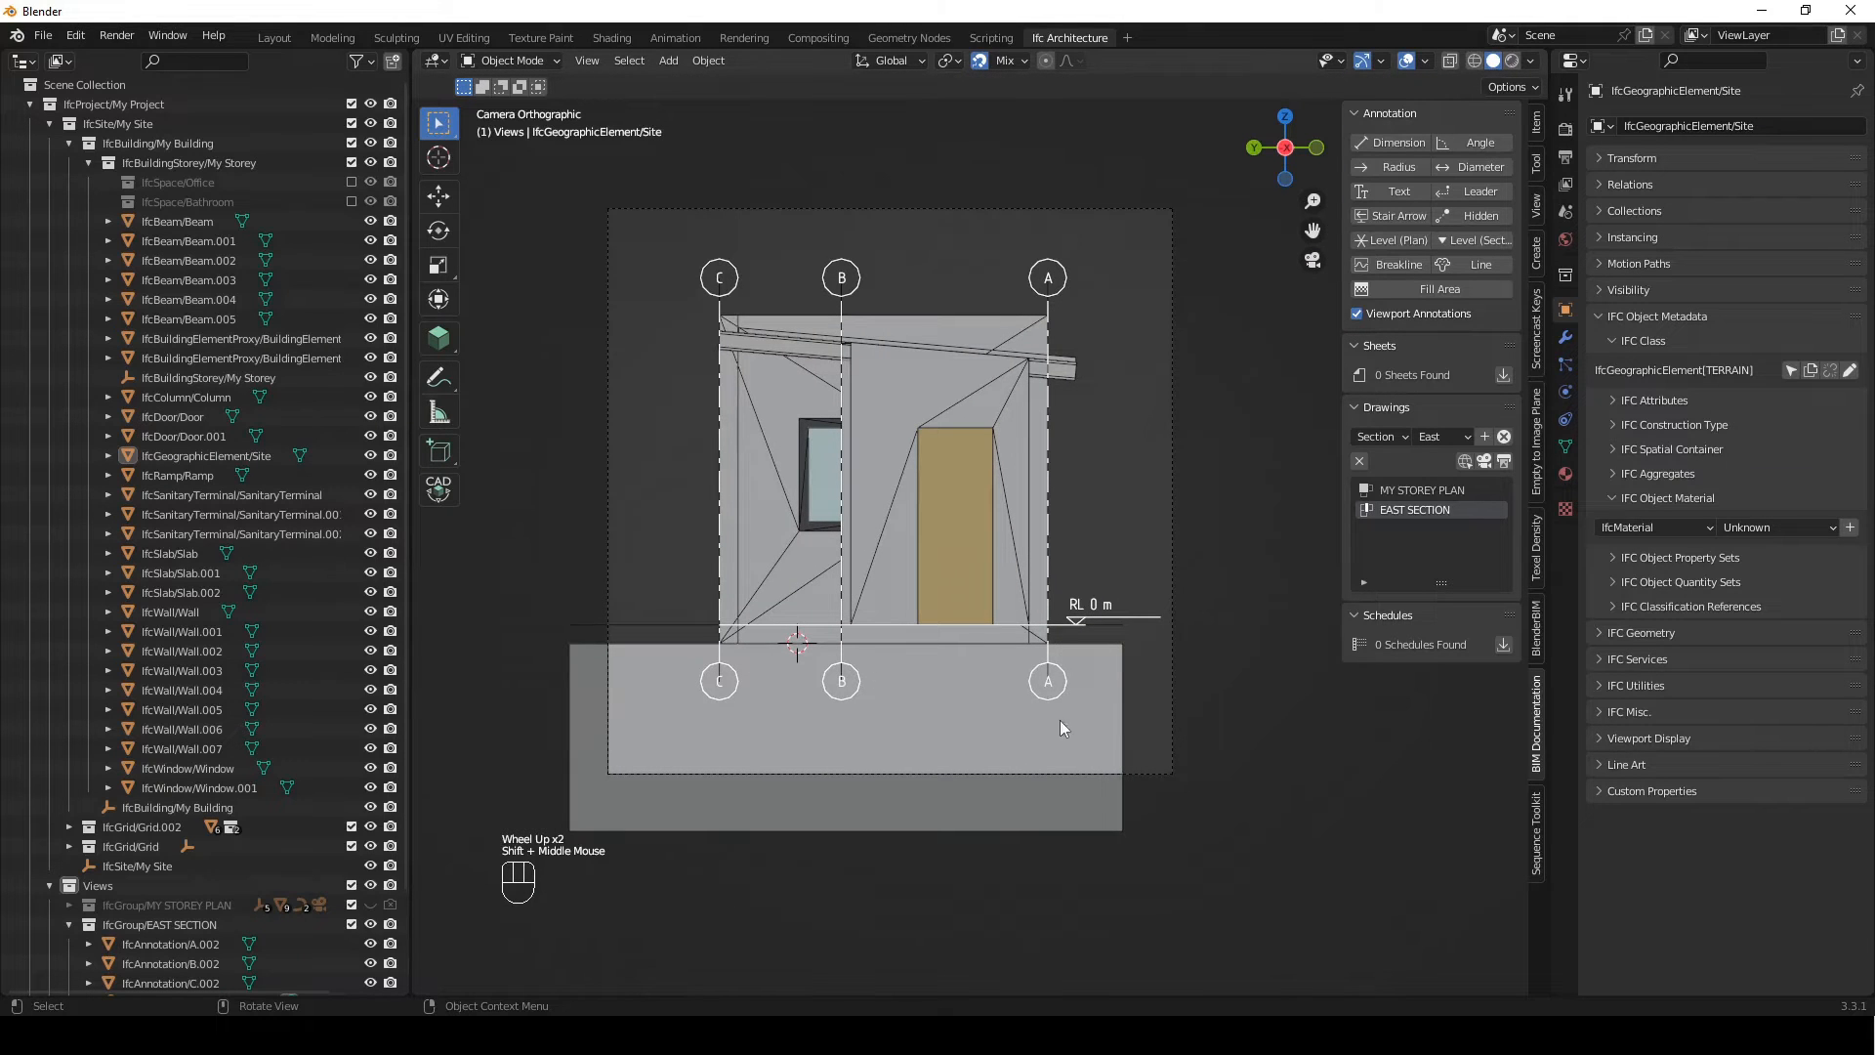
Extend the terrain block by moving its -Y side face -1200 mm along Y in Edit Mode
left_click(1101, 717)
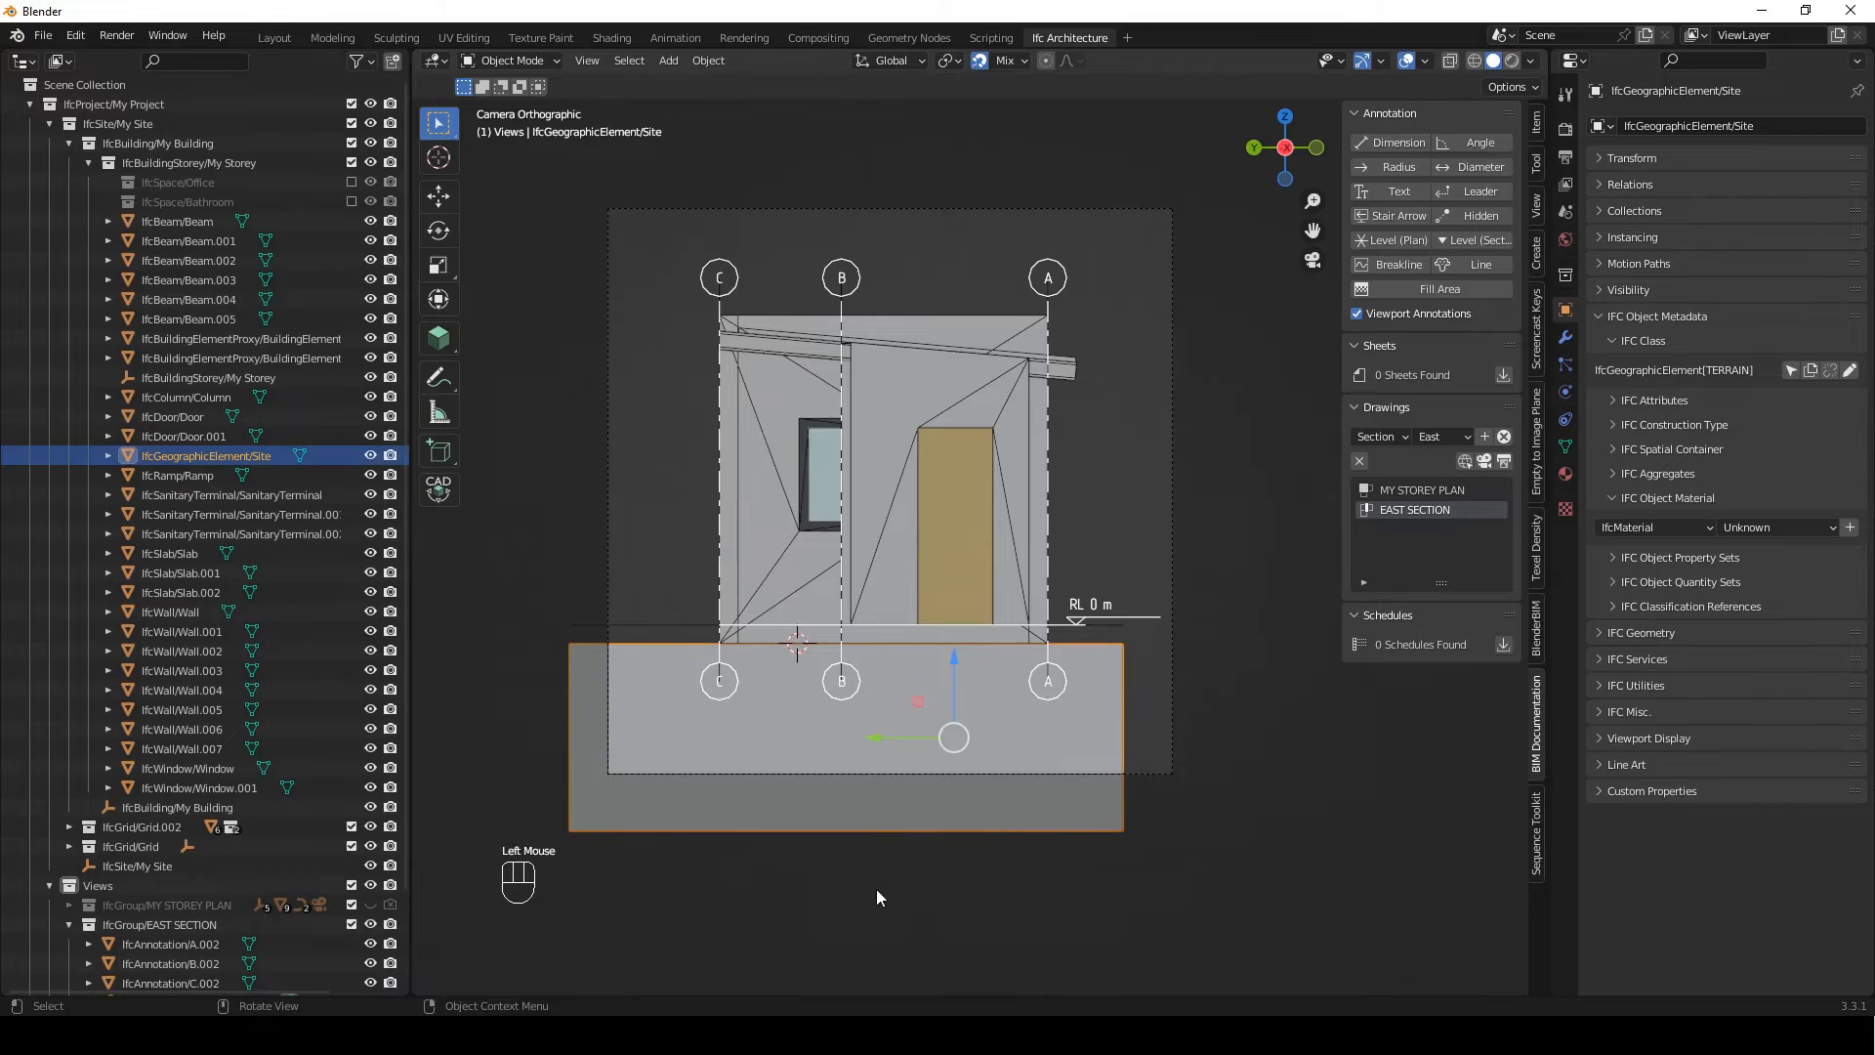
middle_click_drag(1310, 705, 1232, 742)
scroll(1045, 712, "down", 5)
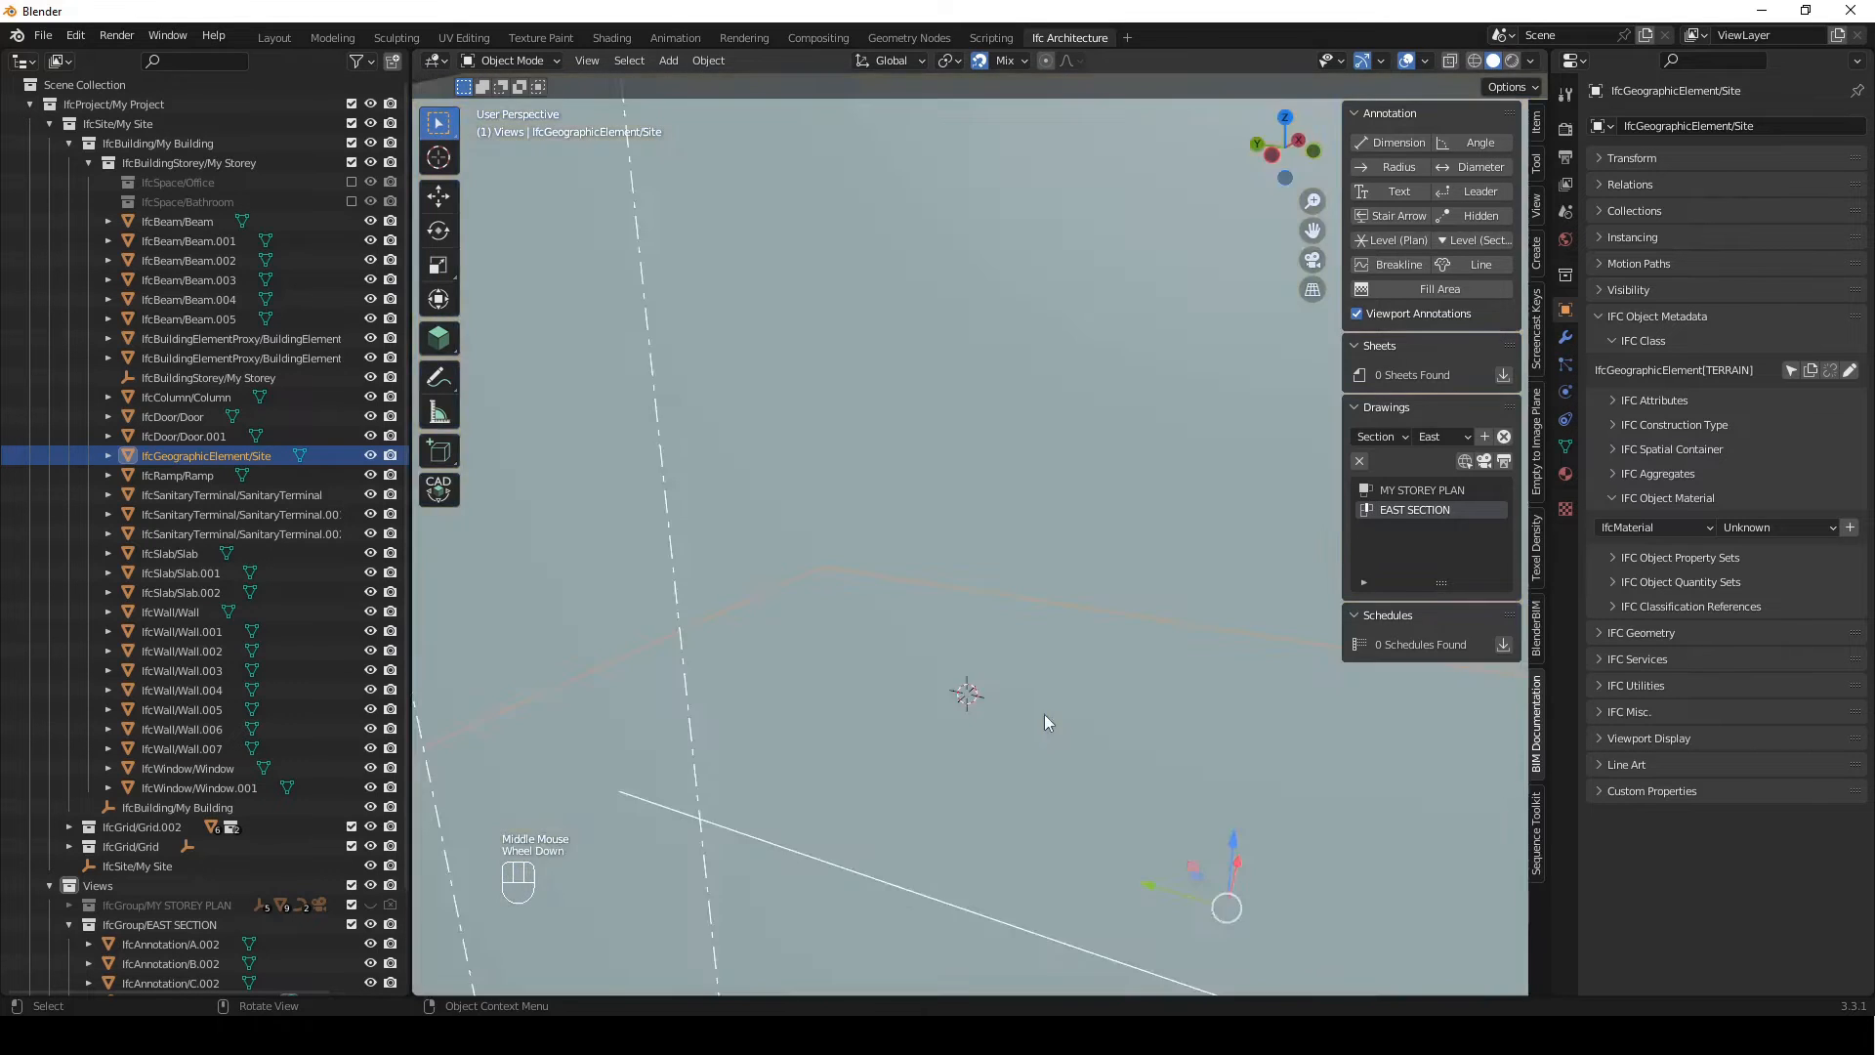
middle_click_drag(1052, 723, 1093, 690)
key("Tab")
left_click(1020, 668)
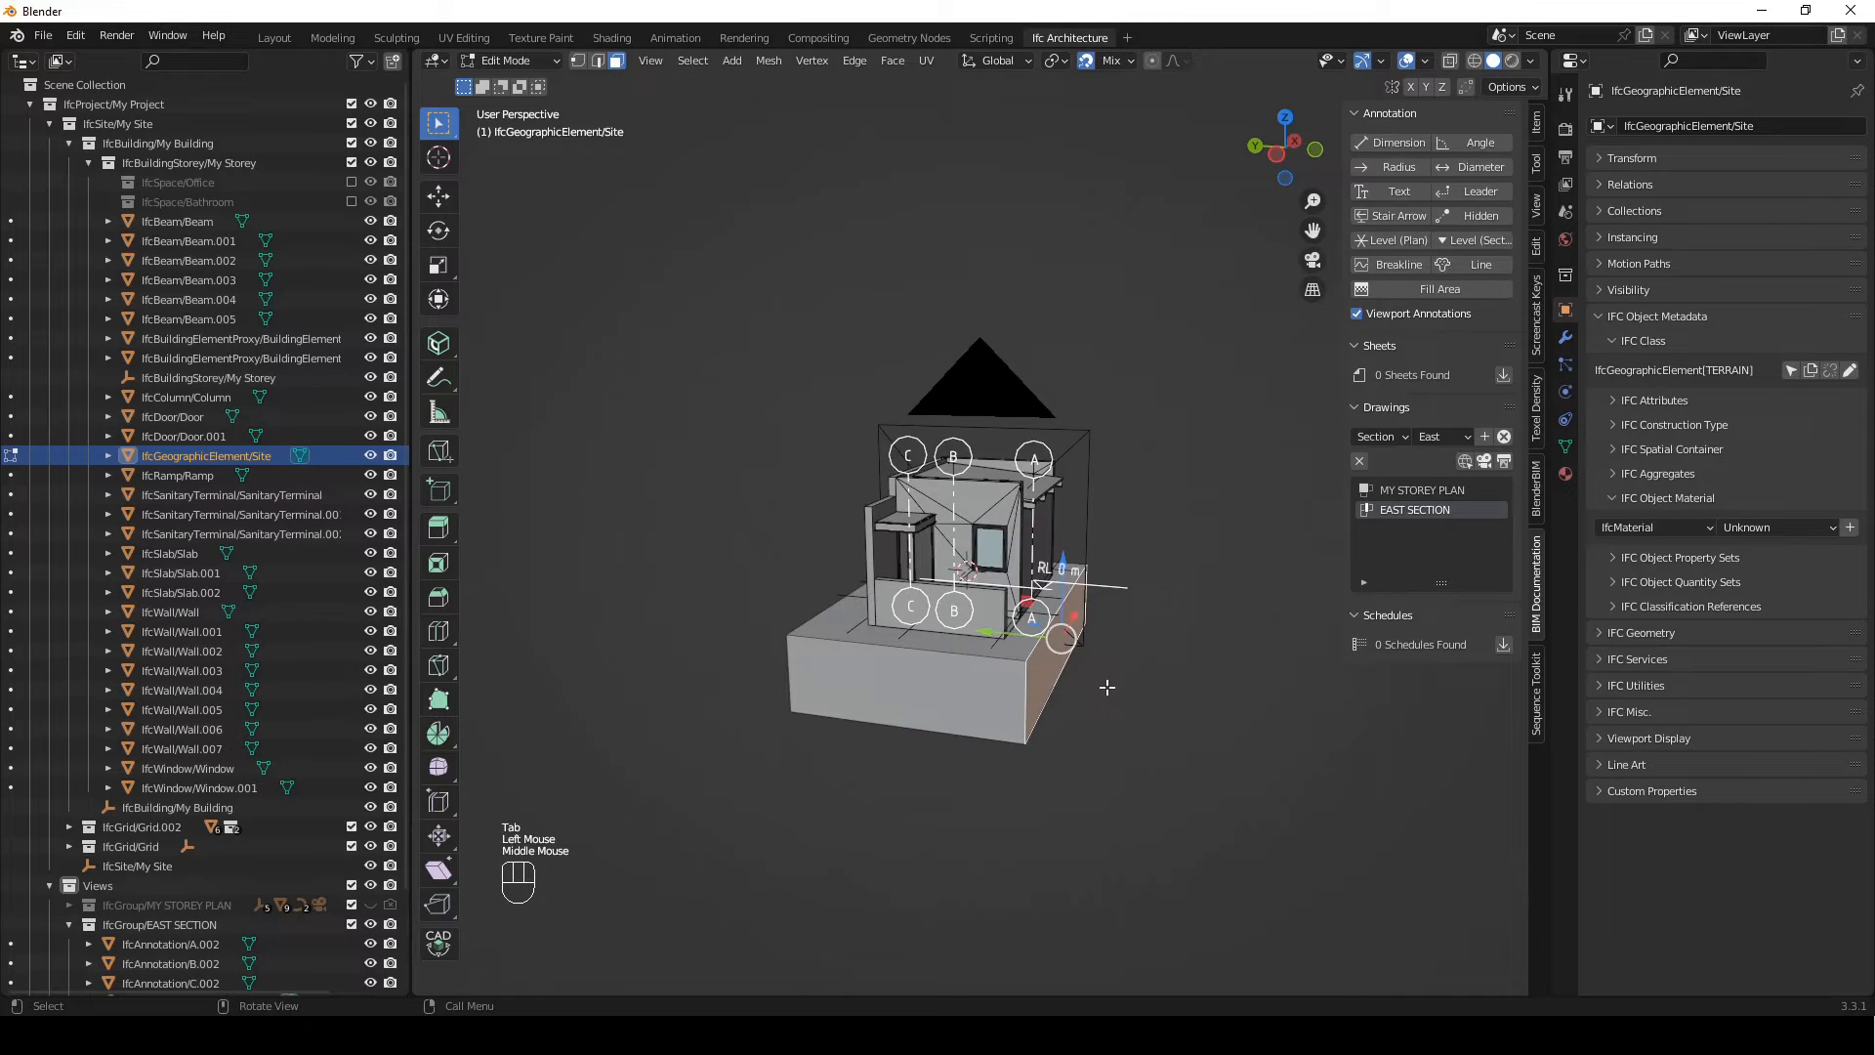
key("g")
key("y")
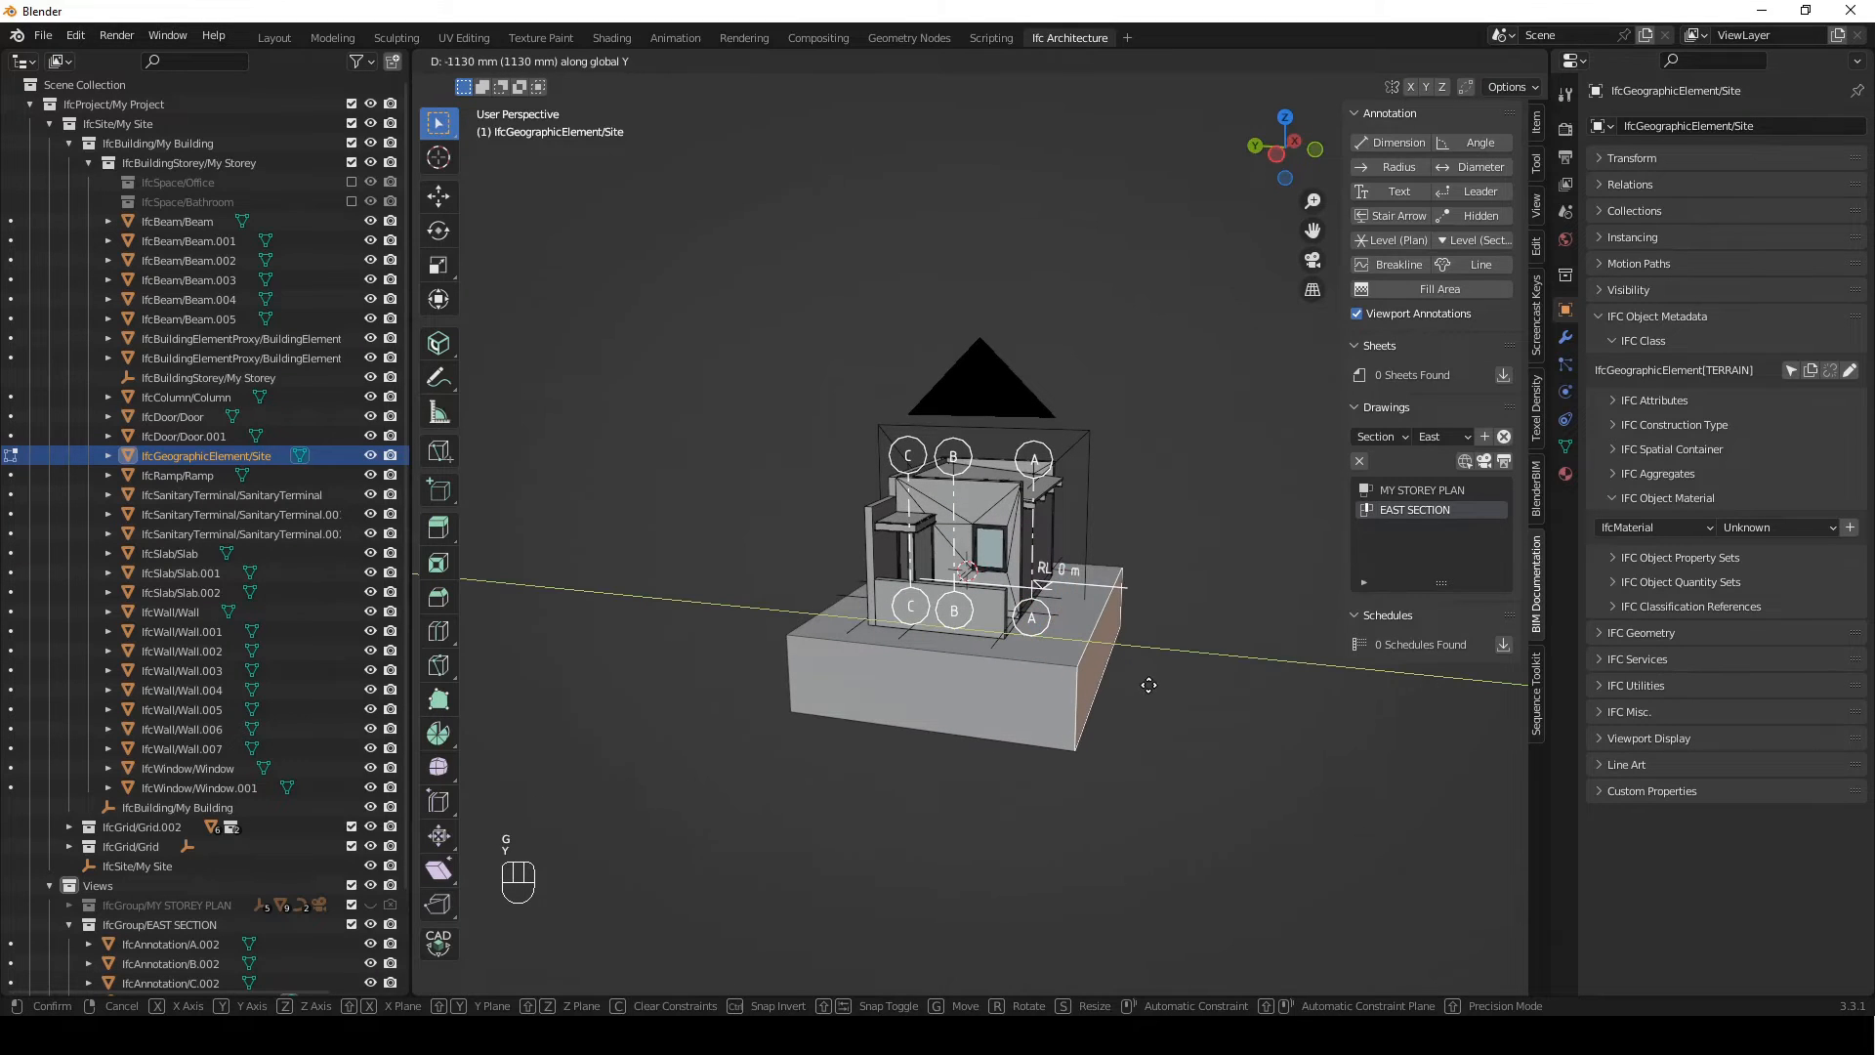
type("-1200")
key("Return")
key("Tab")
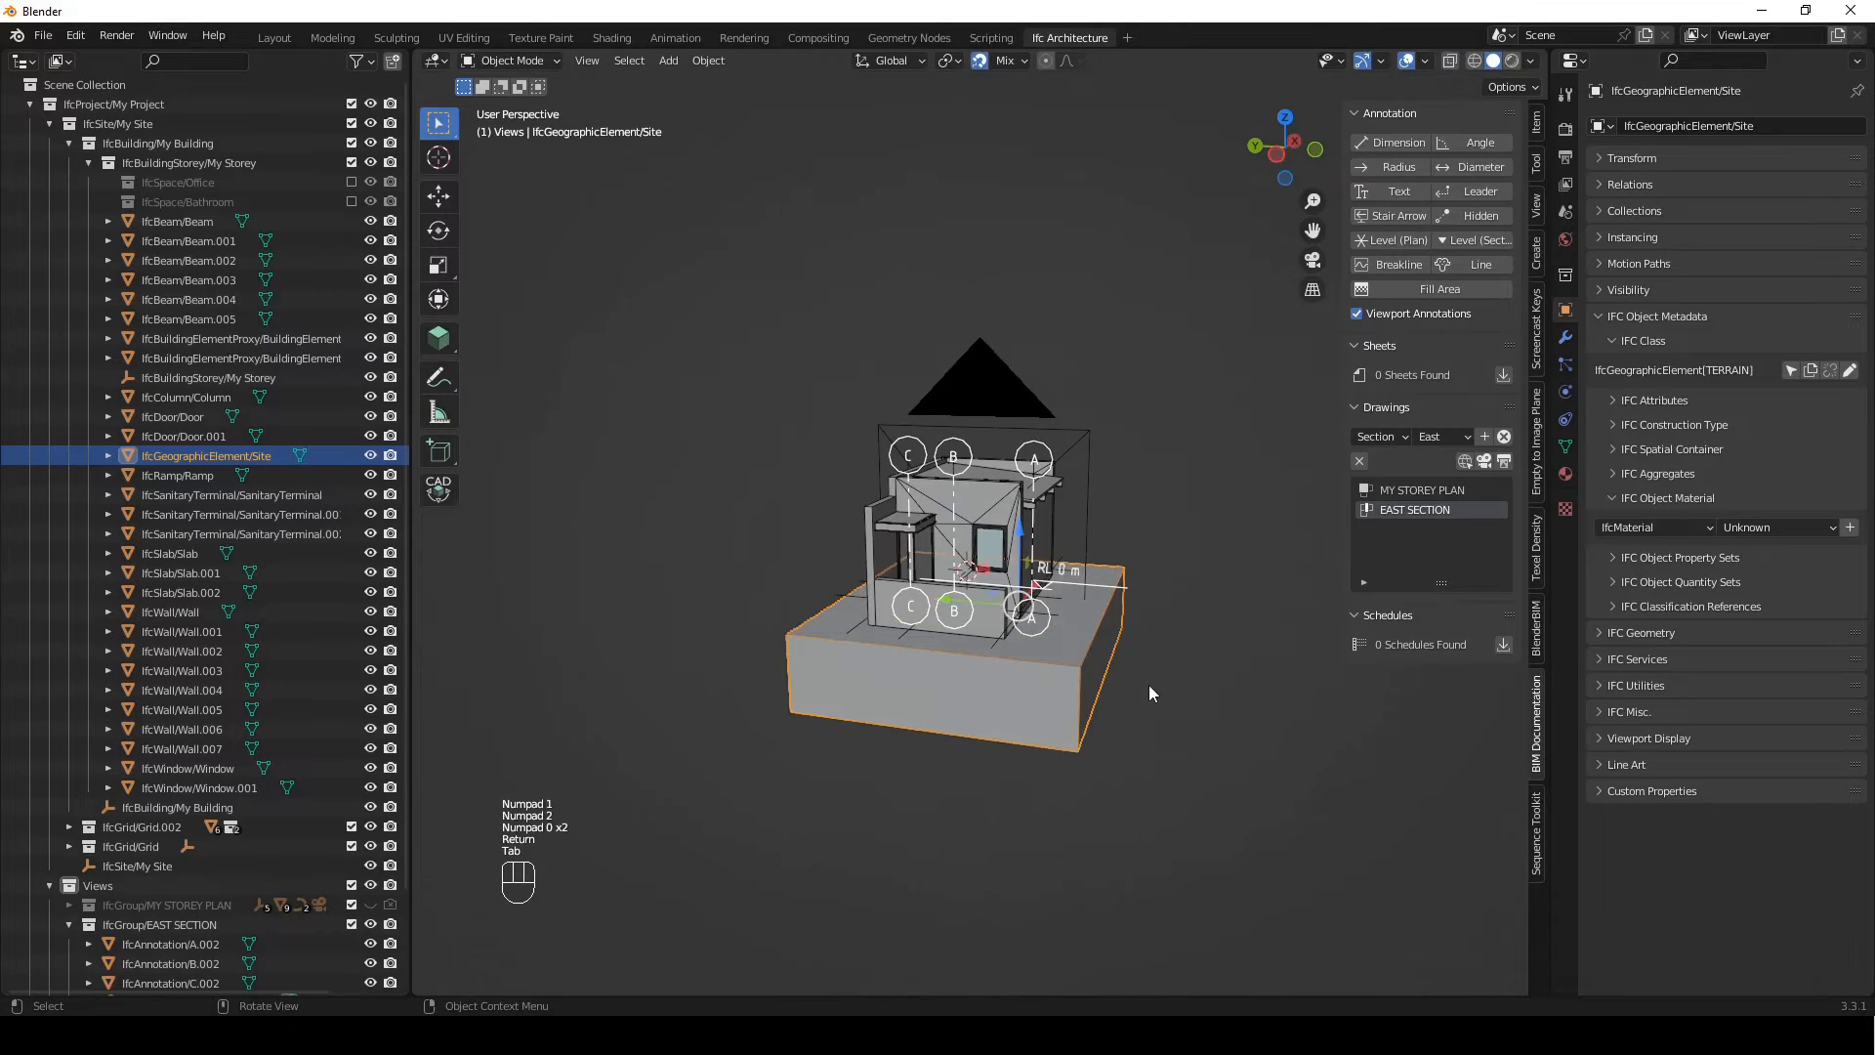
Update the IFC representation of the terrain block with its edited mesh
scroll(1148, 684, "up", 1)
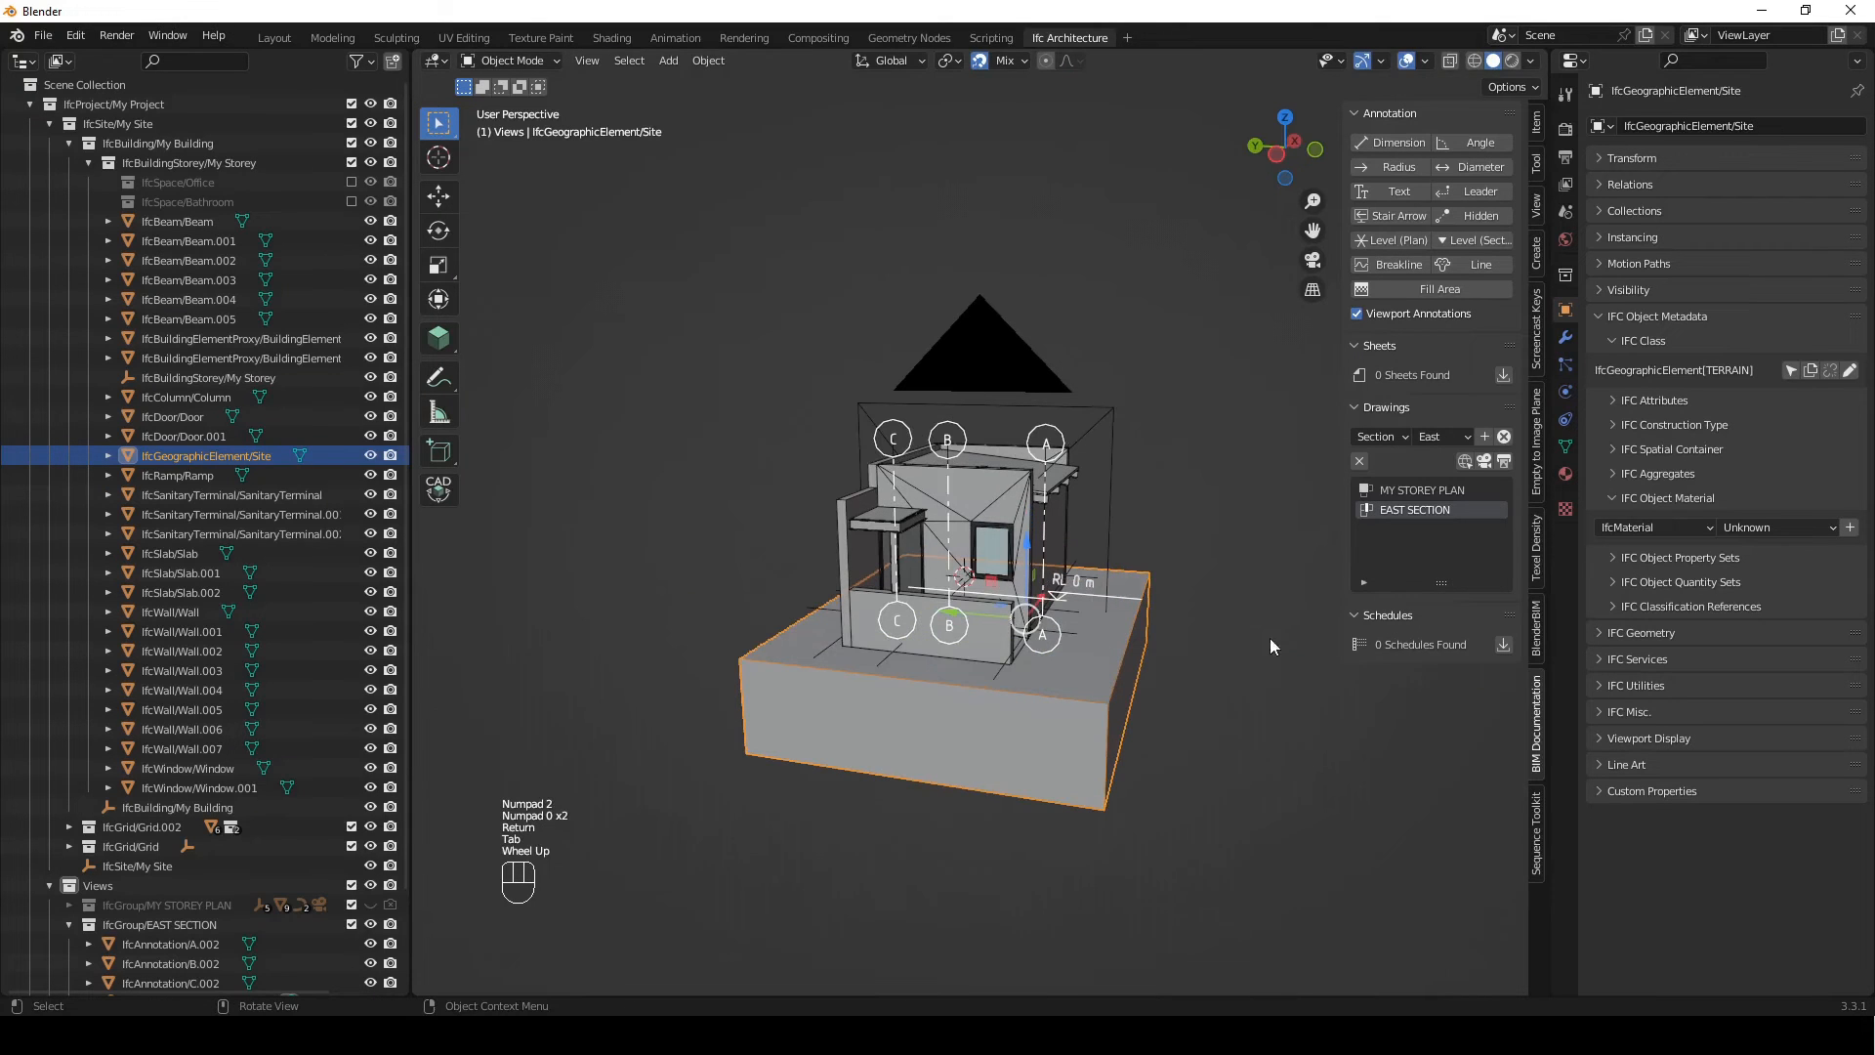
left_click(1566, 446)
left_click(1656, 750)
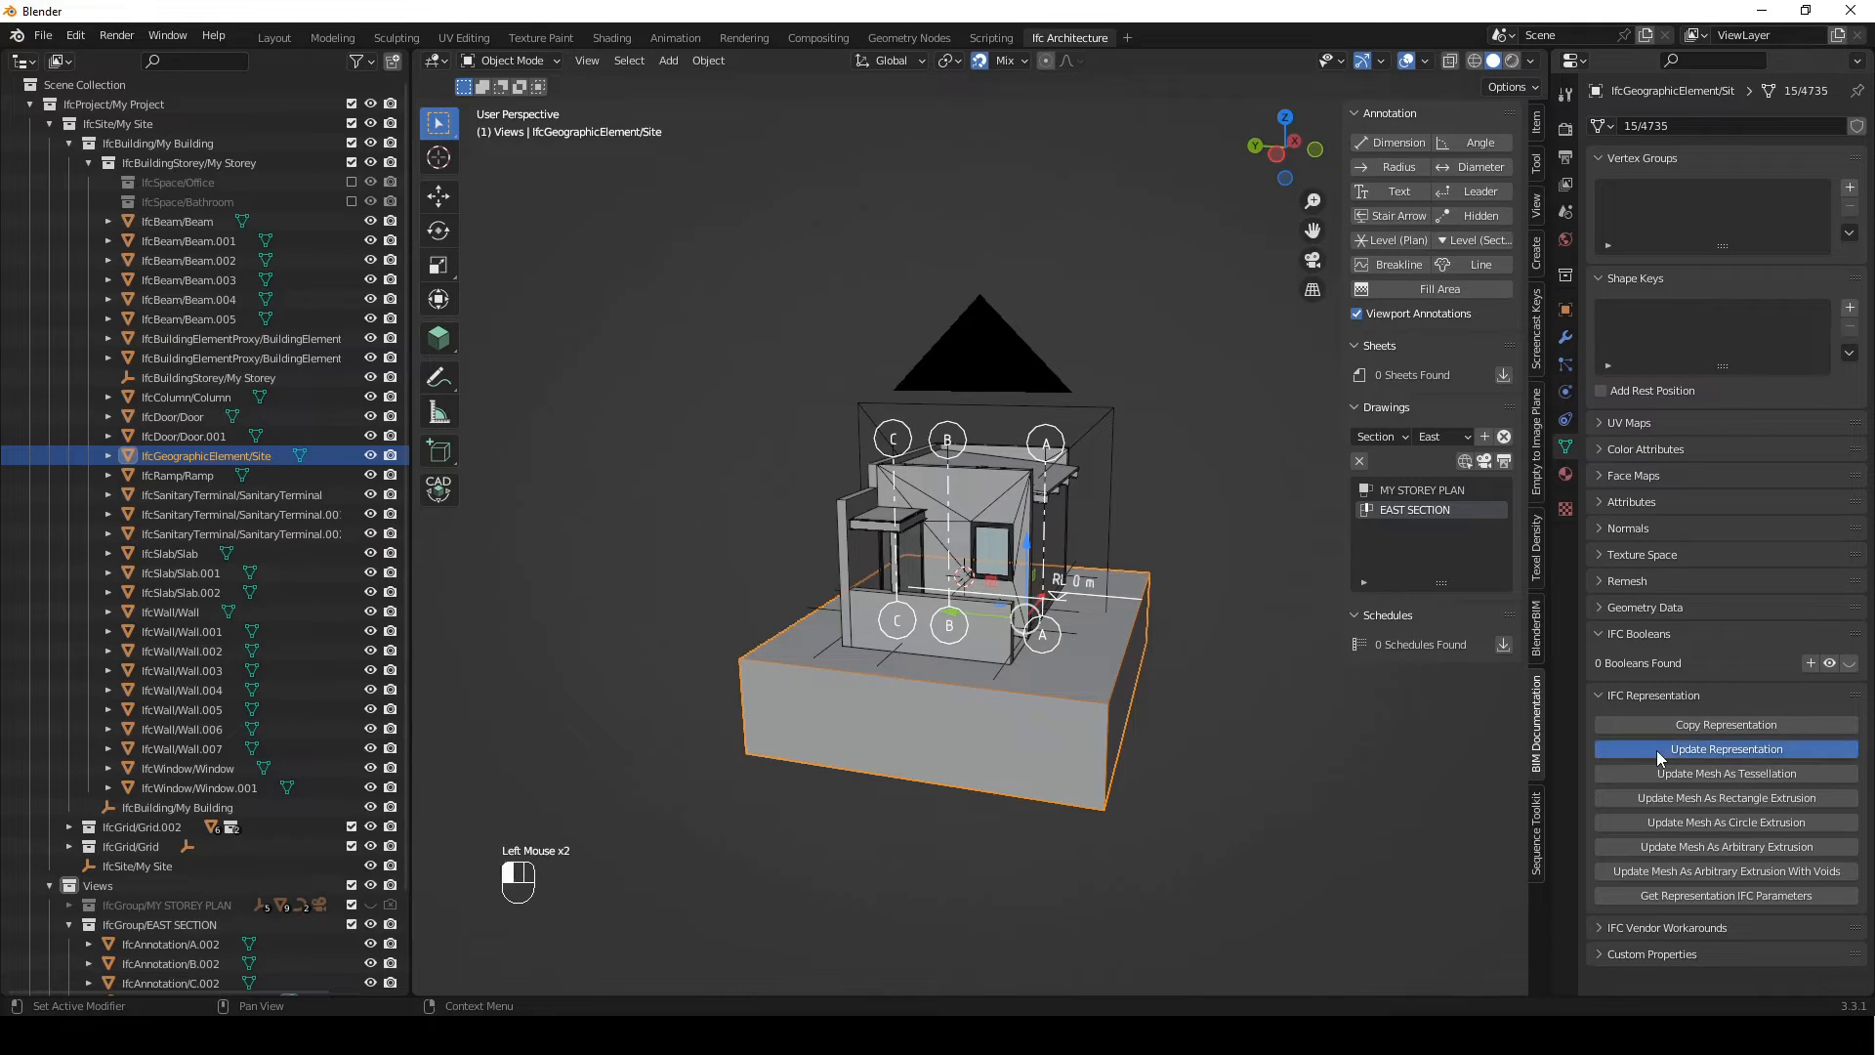
middle_click_drag(1310, 650, 1328, 644)
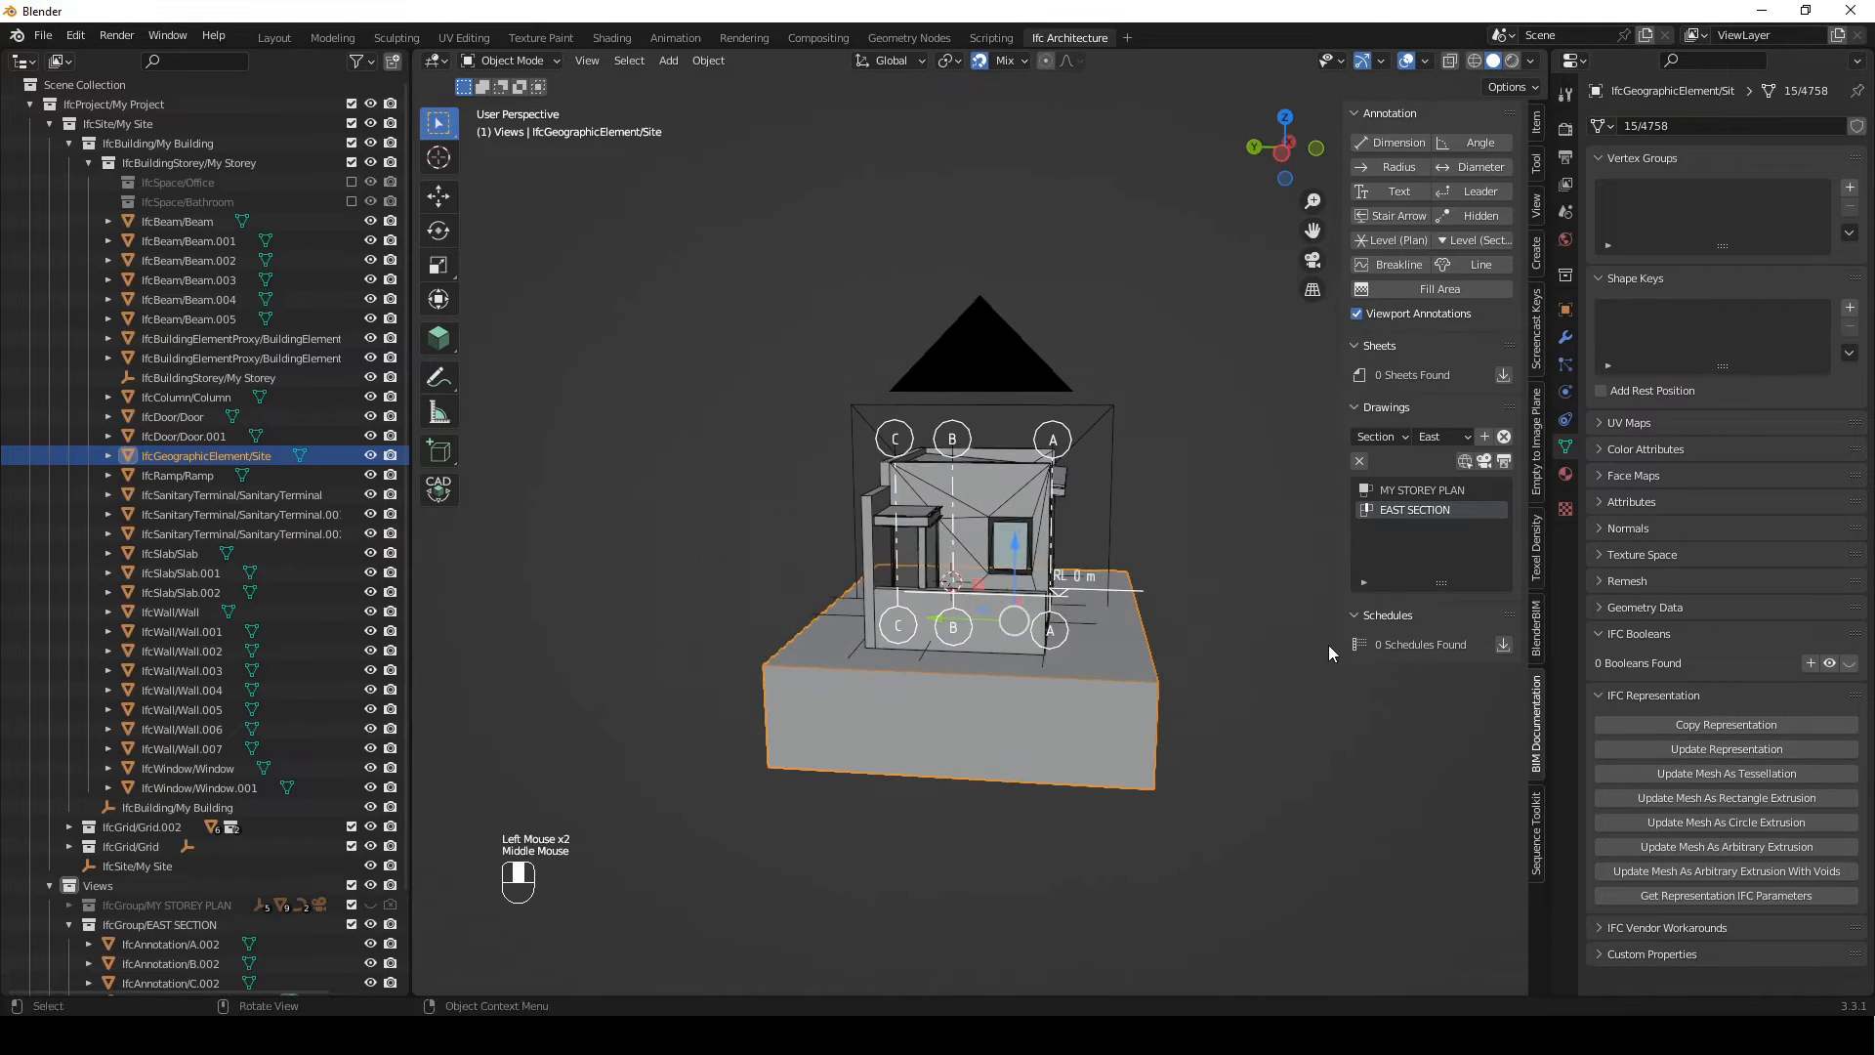
Regenerate the EAST SECTION drawing from its camera view and review the terrain in the exported SVG
left_click(1482, 461)
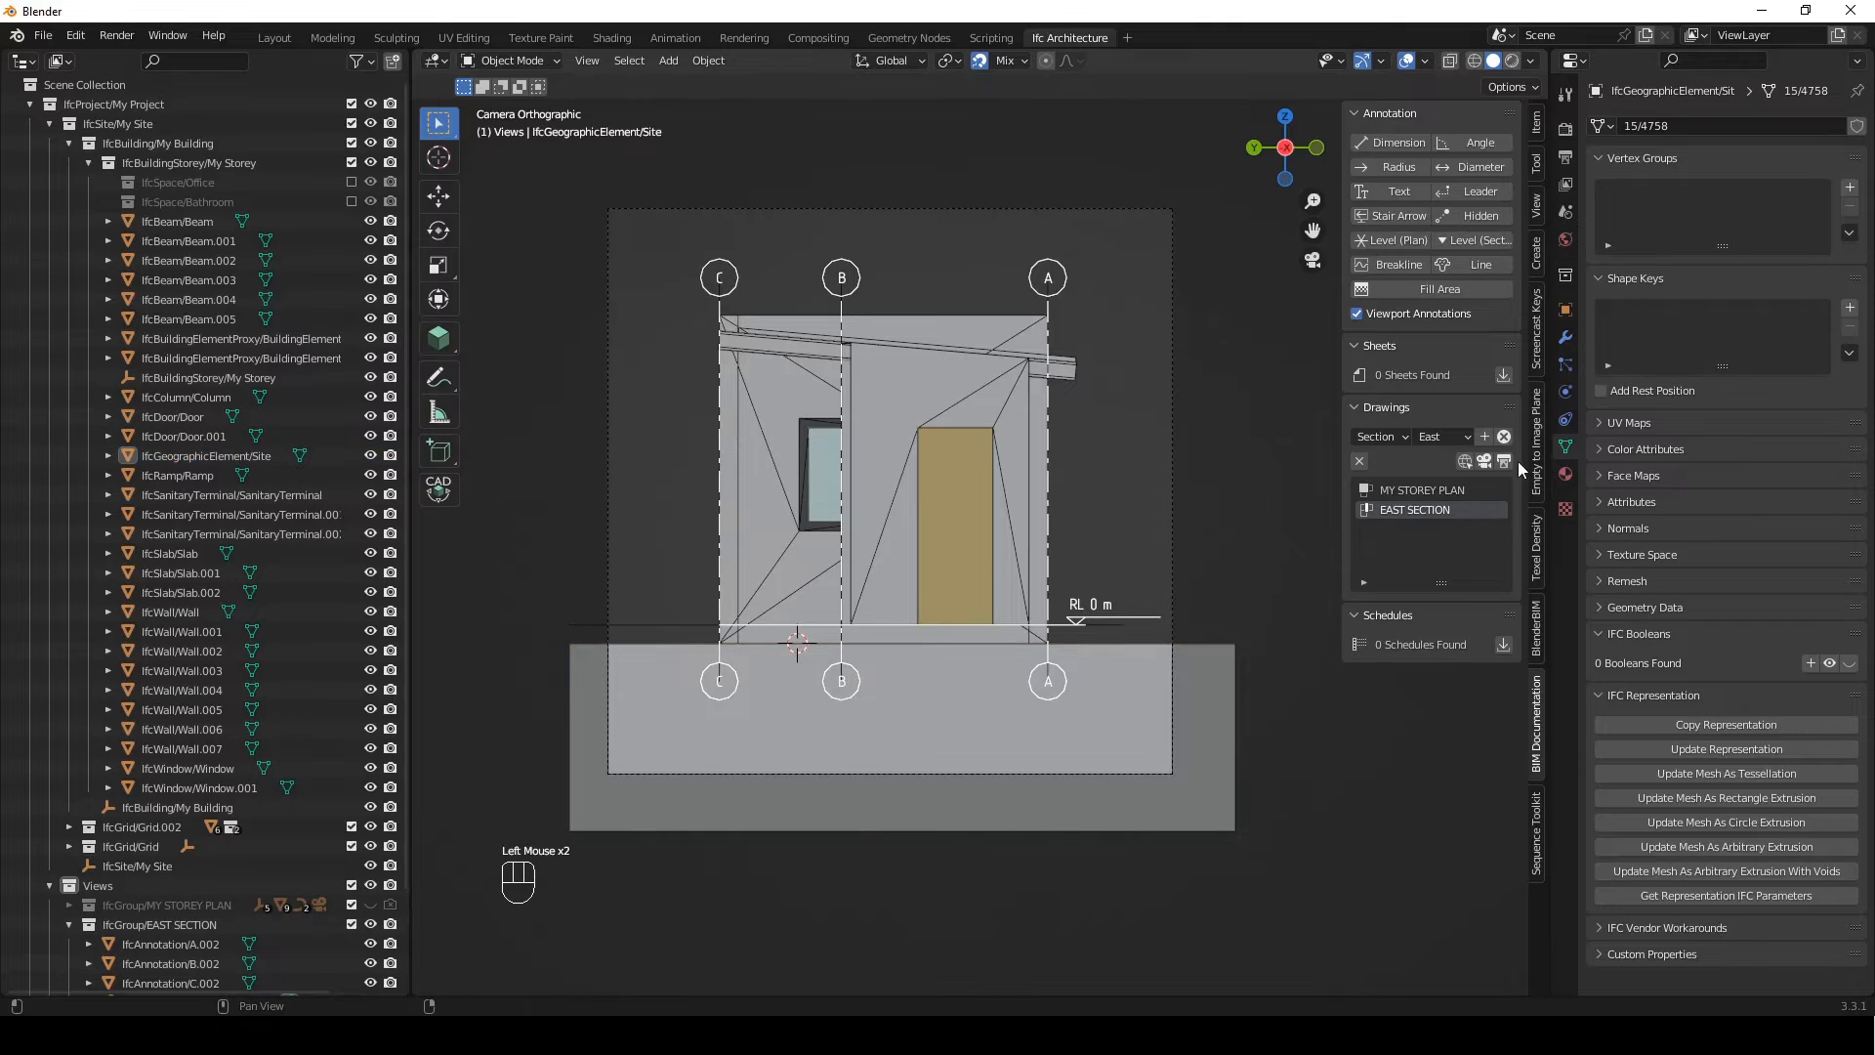
left_click(1505, 463)
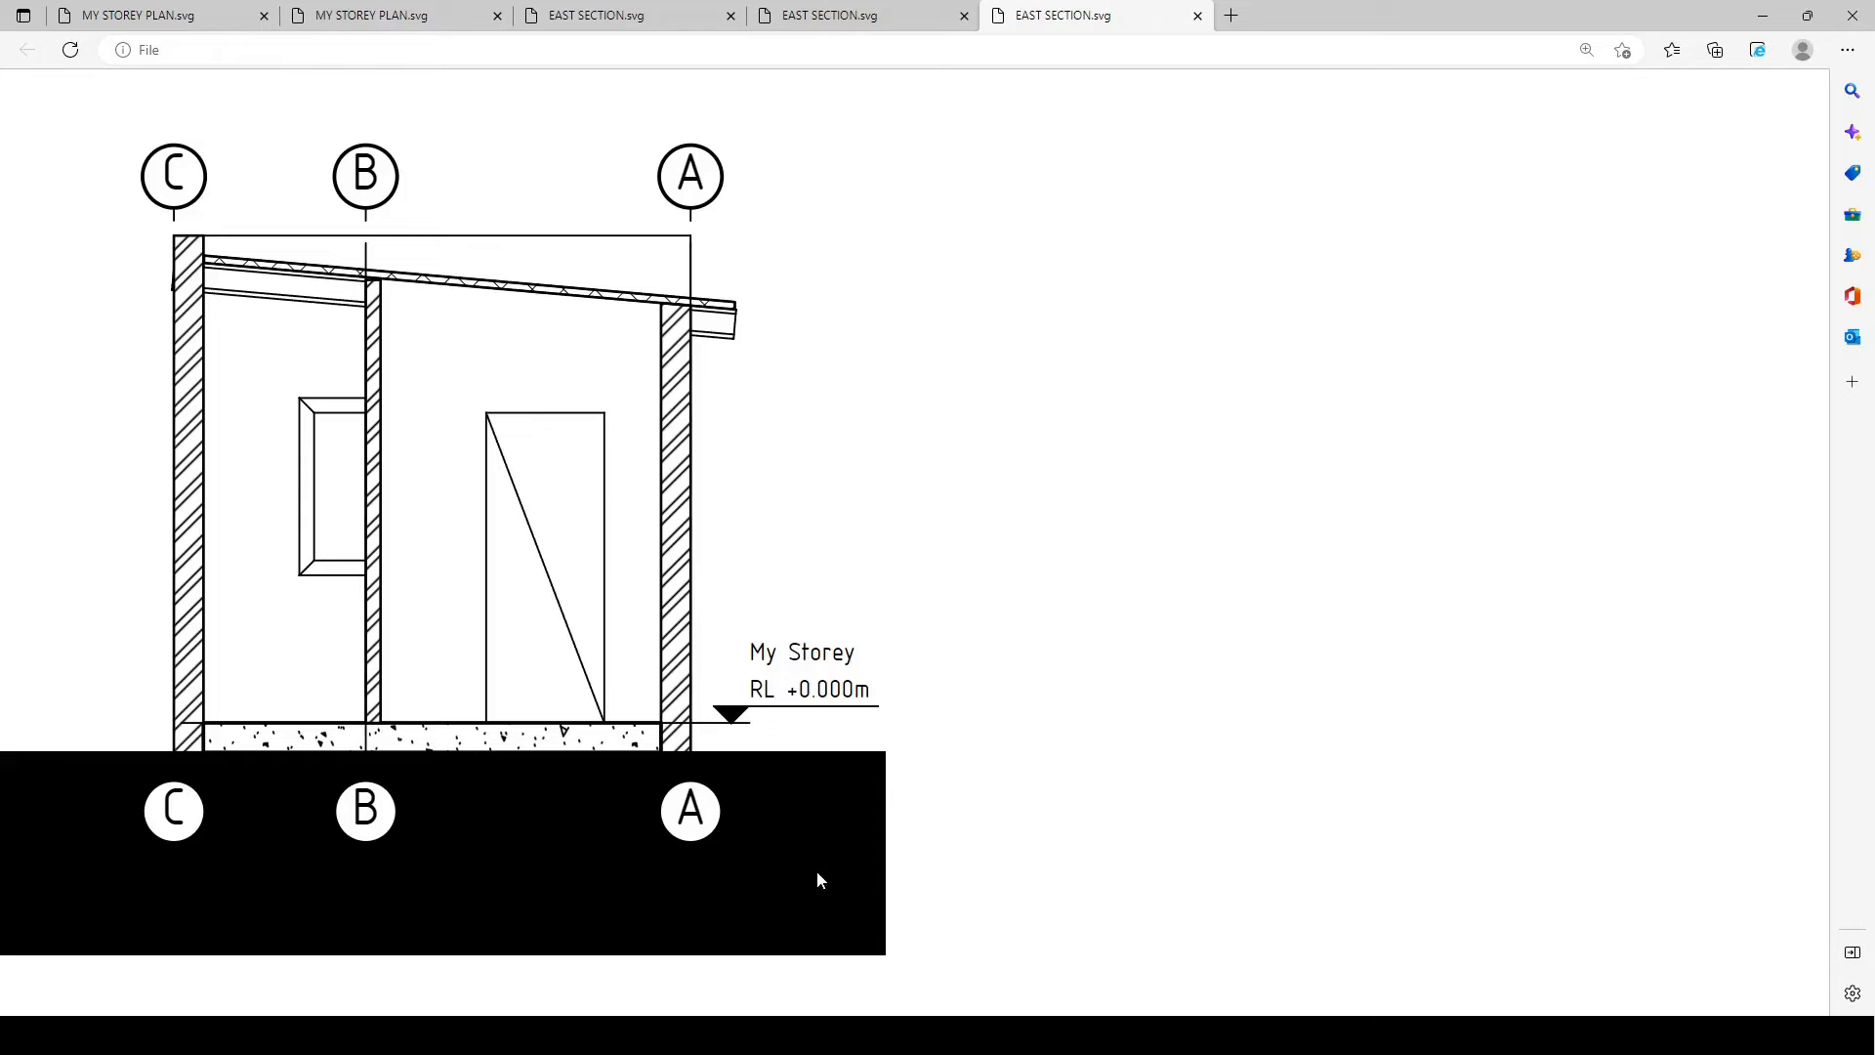
left_click(1762, 16)
Select the terrain block and check which materials are available for its IFC object material
left_click(1207, 674)
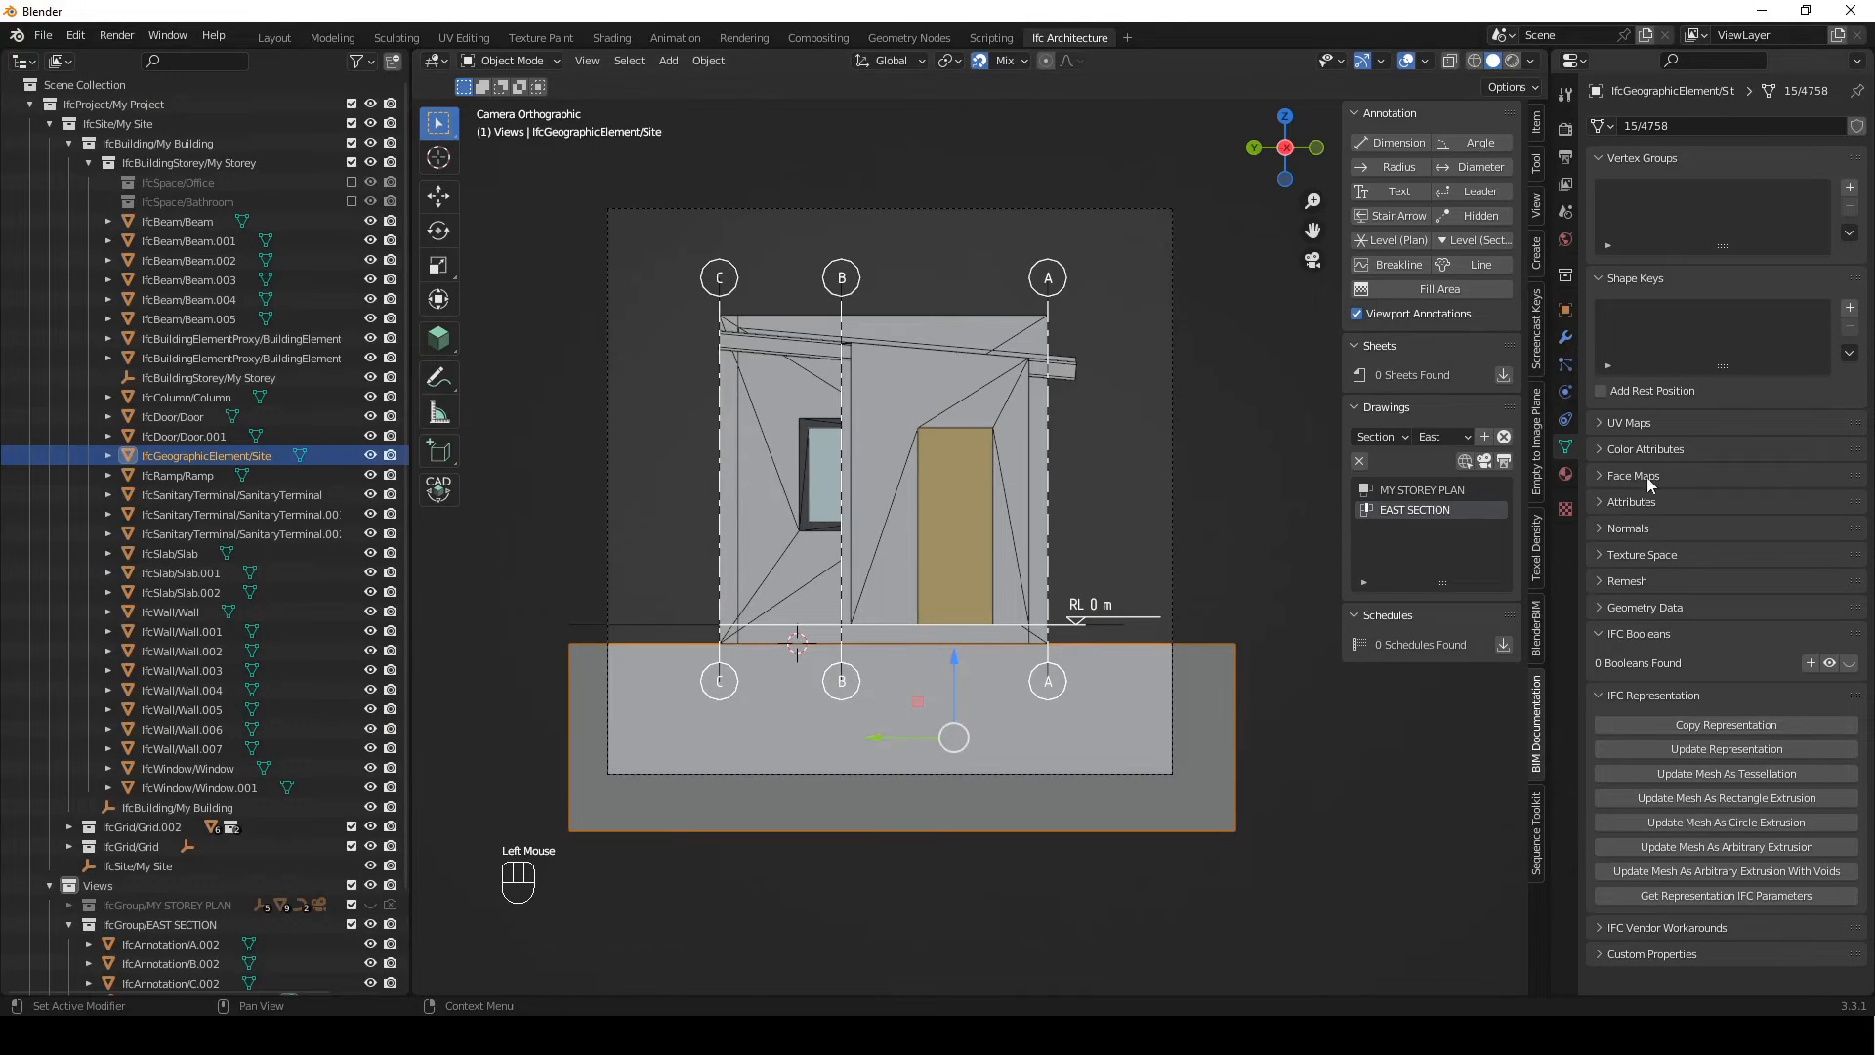
left_click(1565, 309)
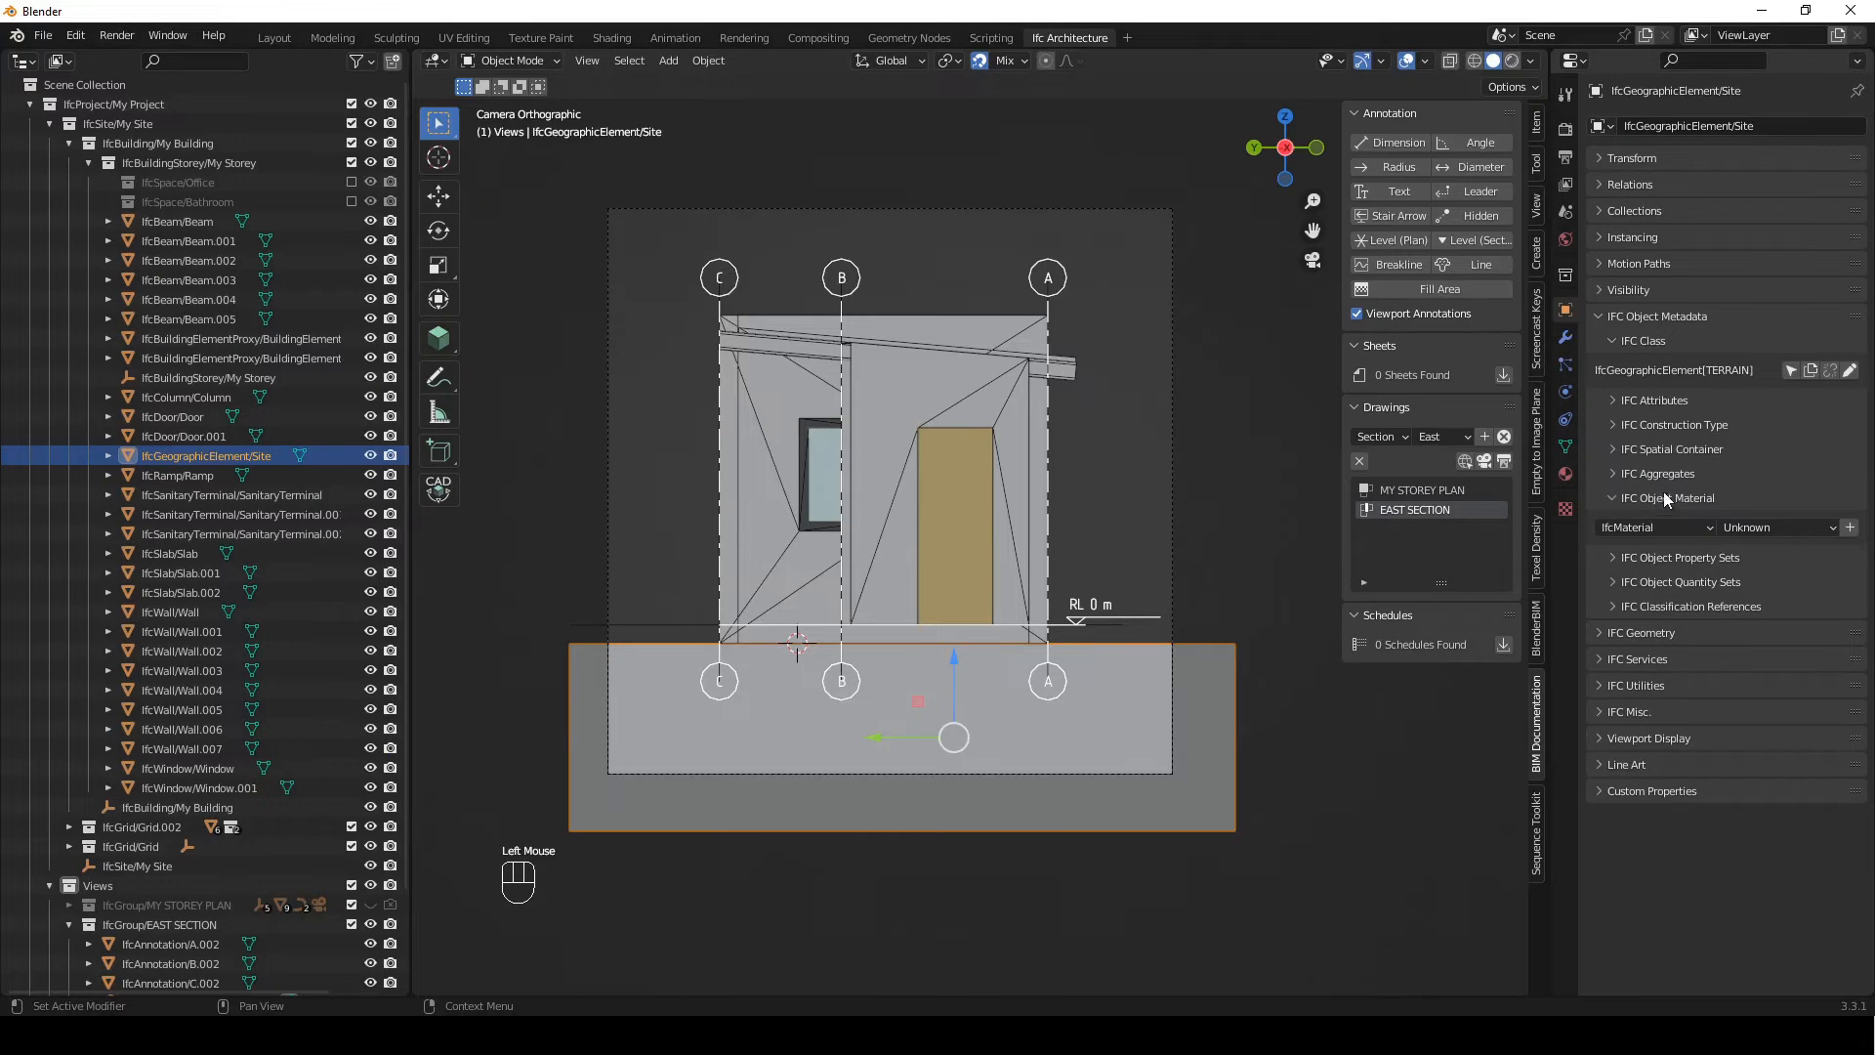
left_click(1635, 341)
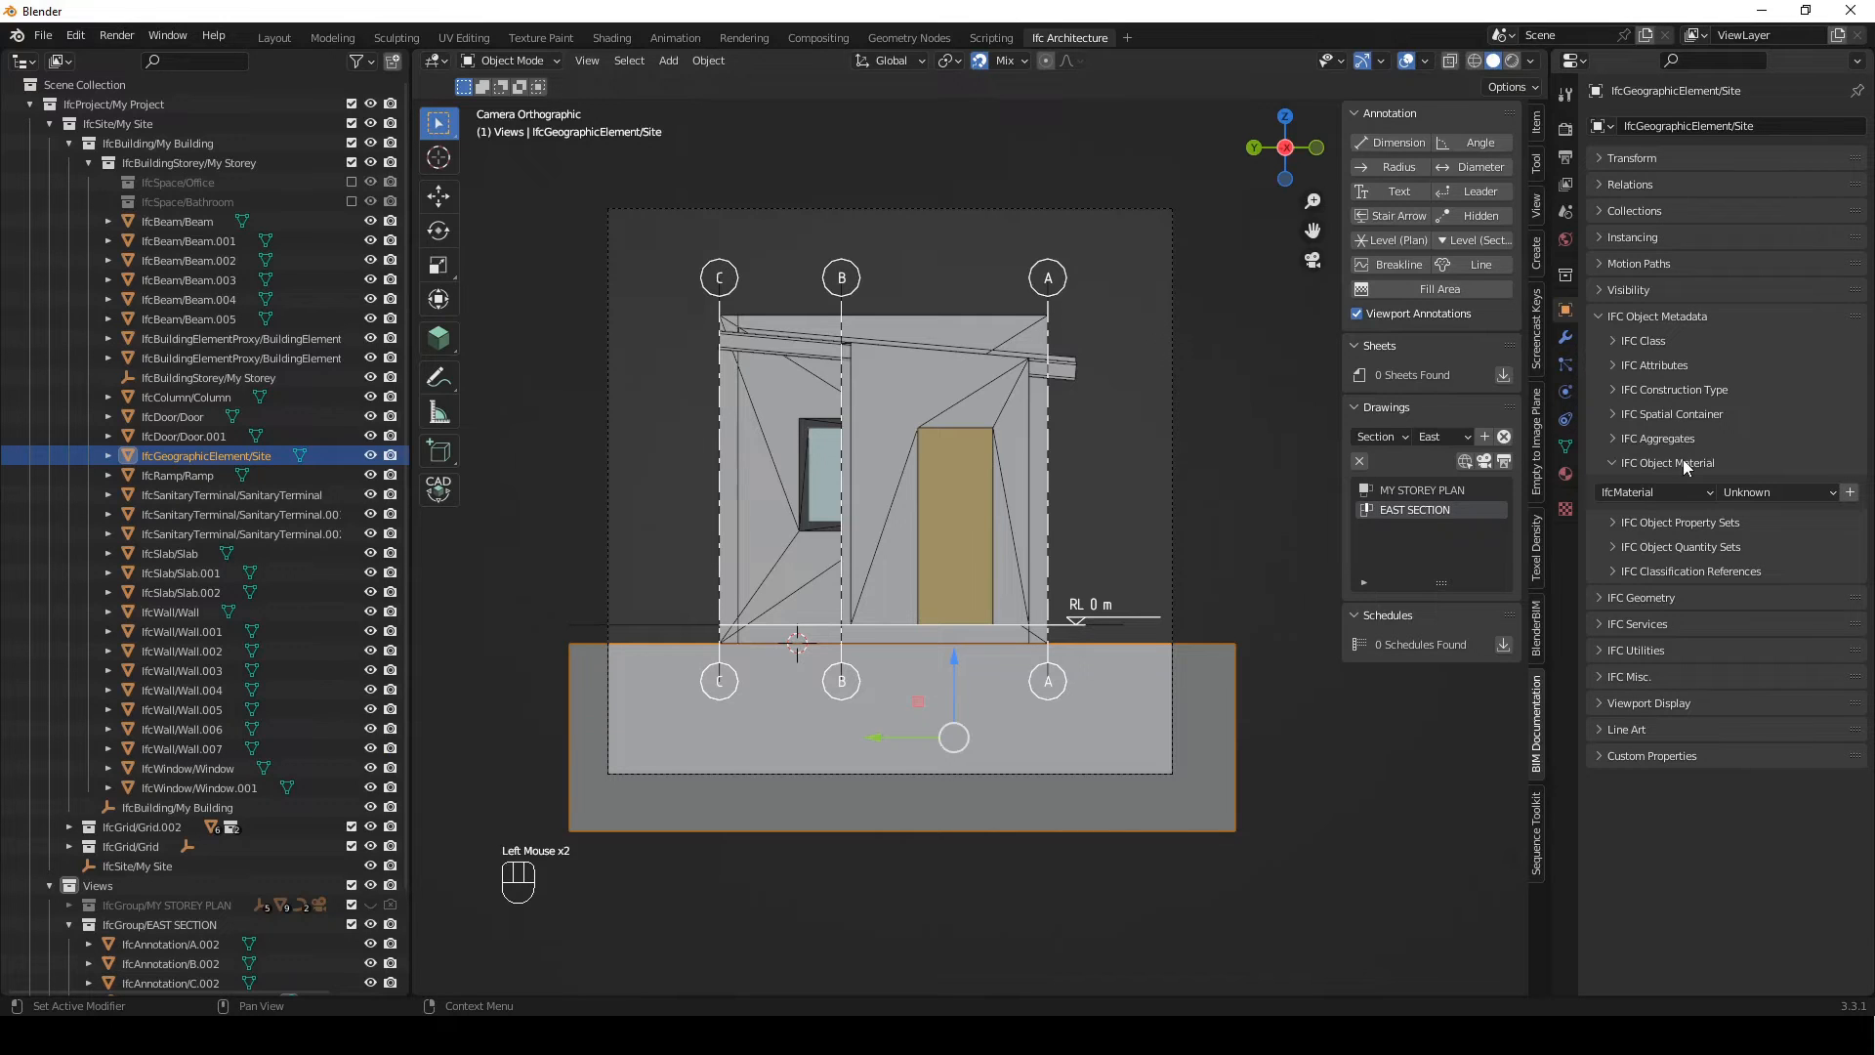
left_click(1763, 492)
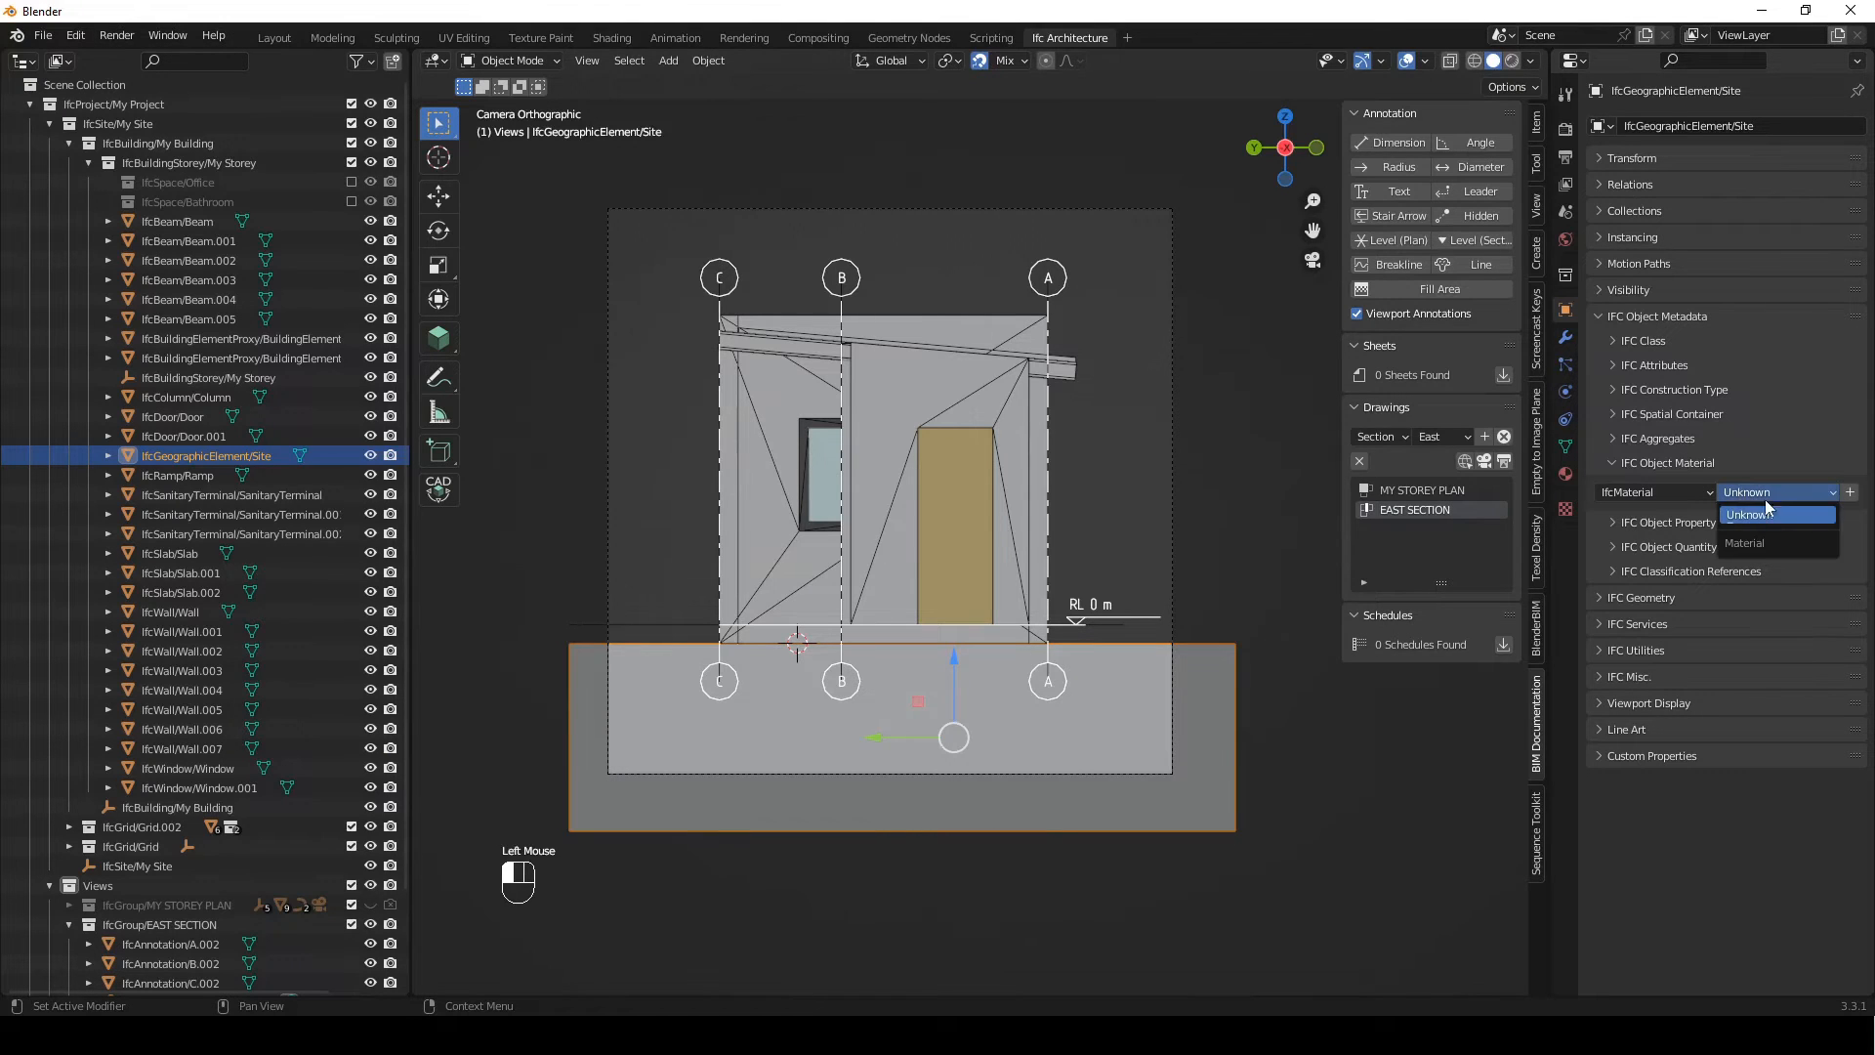
left_click(1769, 511)
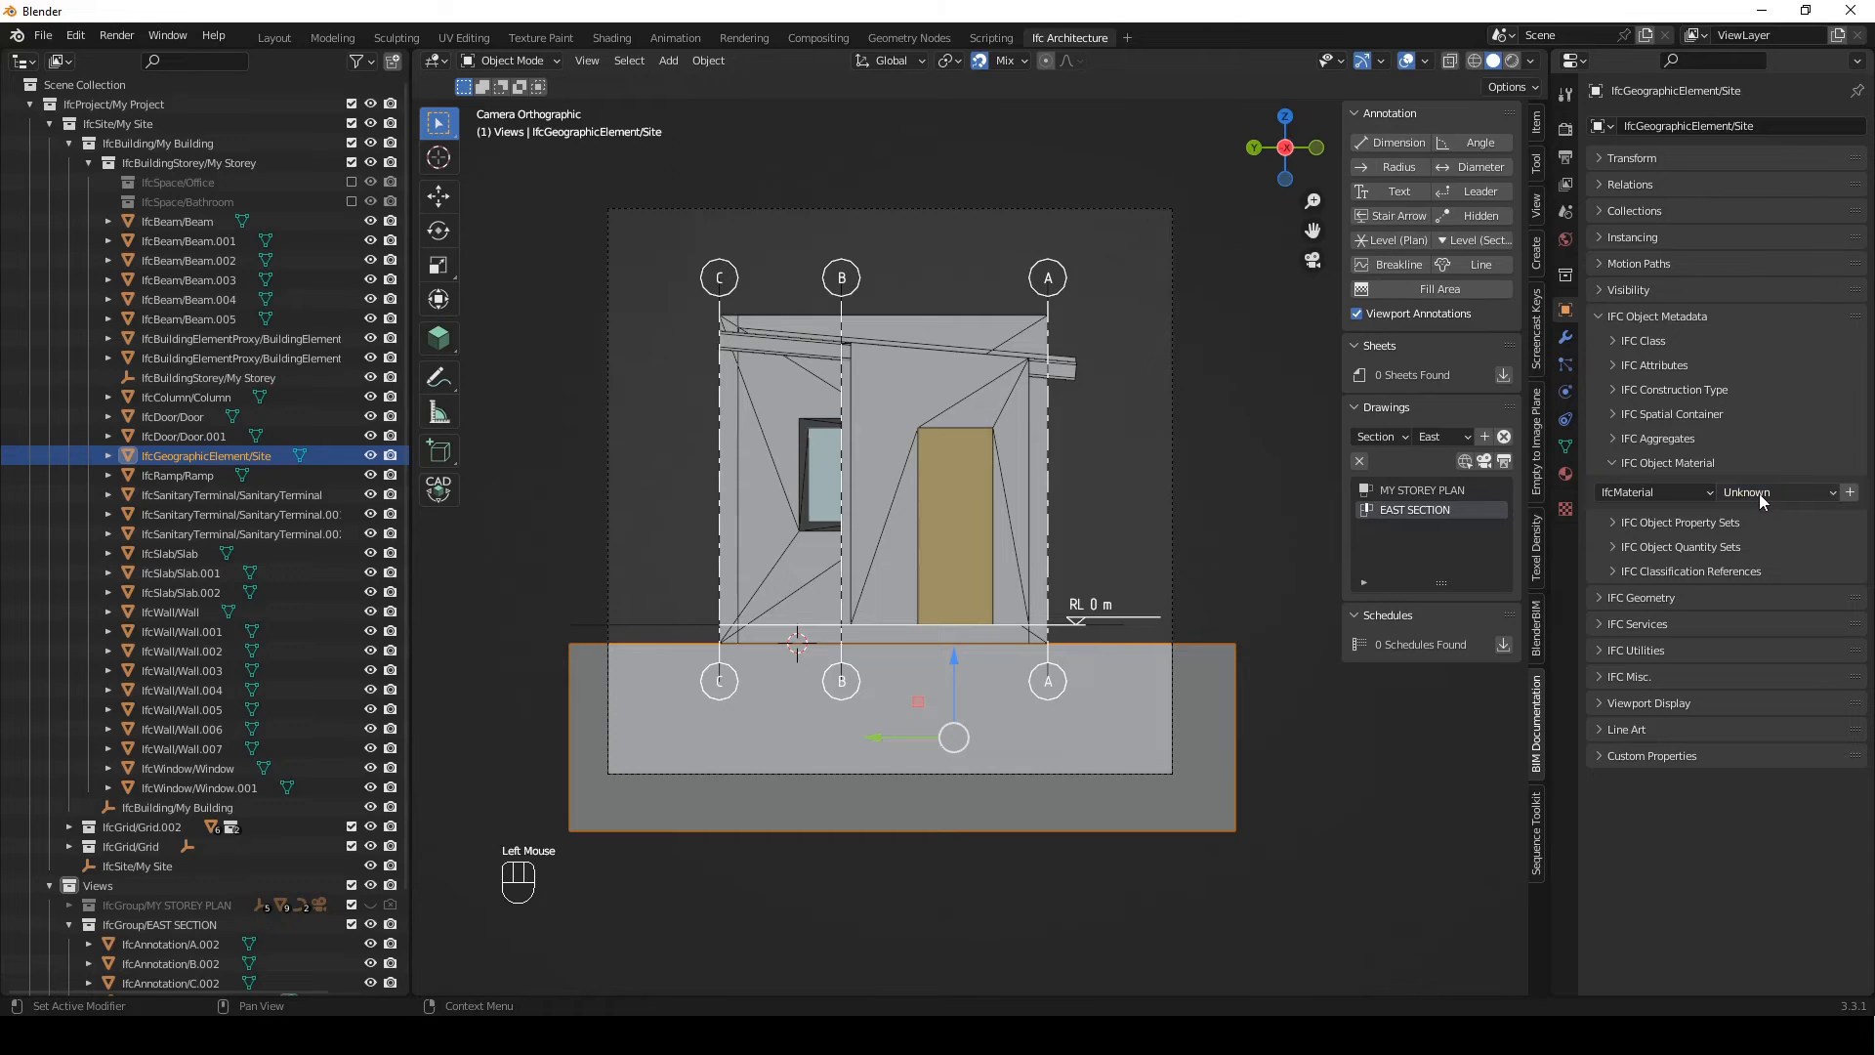
Create a new material named earth on the terrain block and register it as an IFC material
left_click(1566, 478)
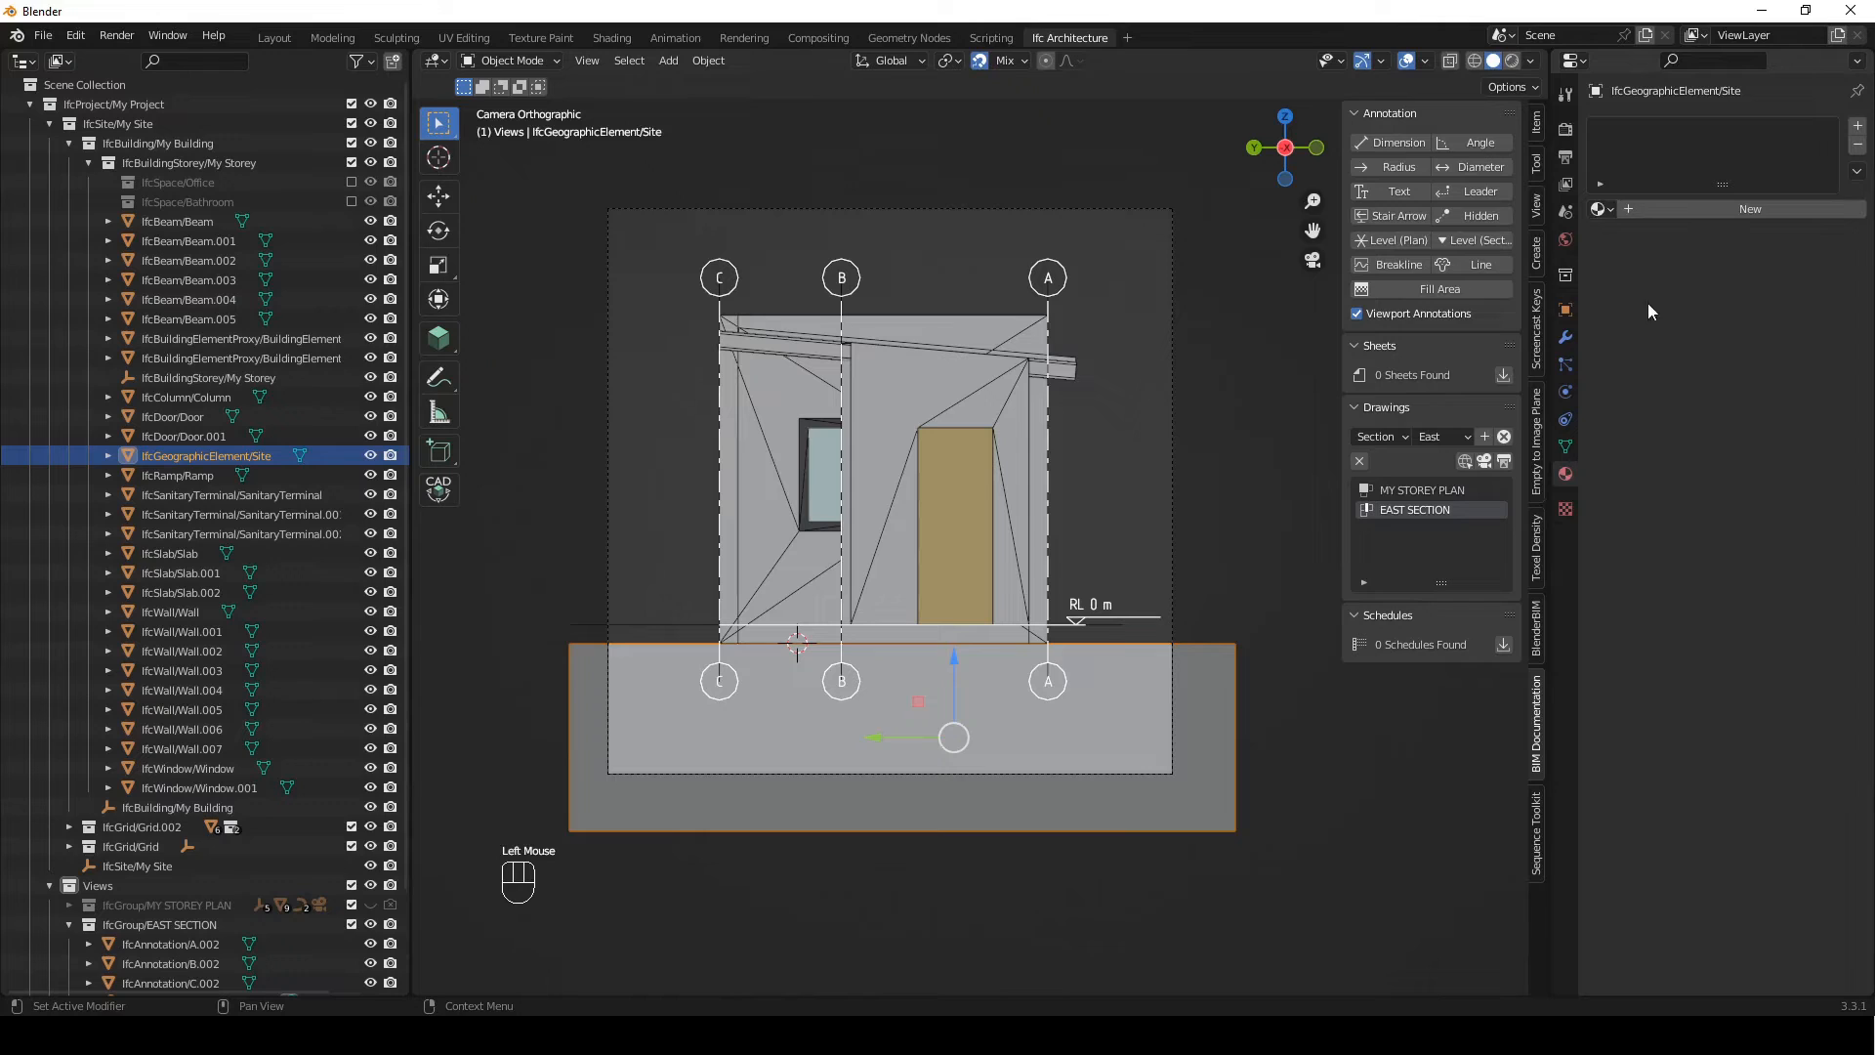
left_click(1693, 209)
left_click(1694, 209)
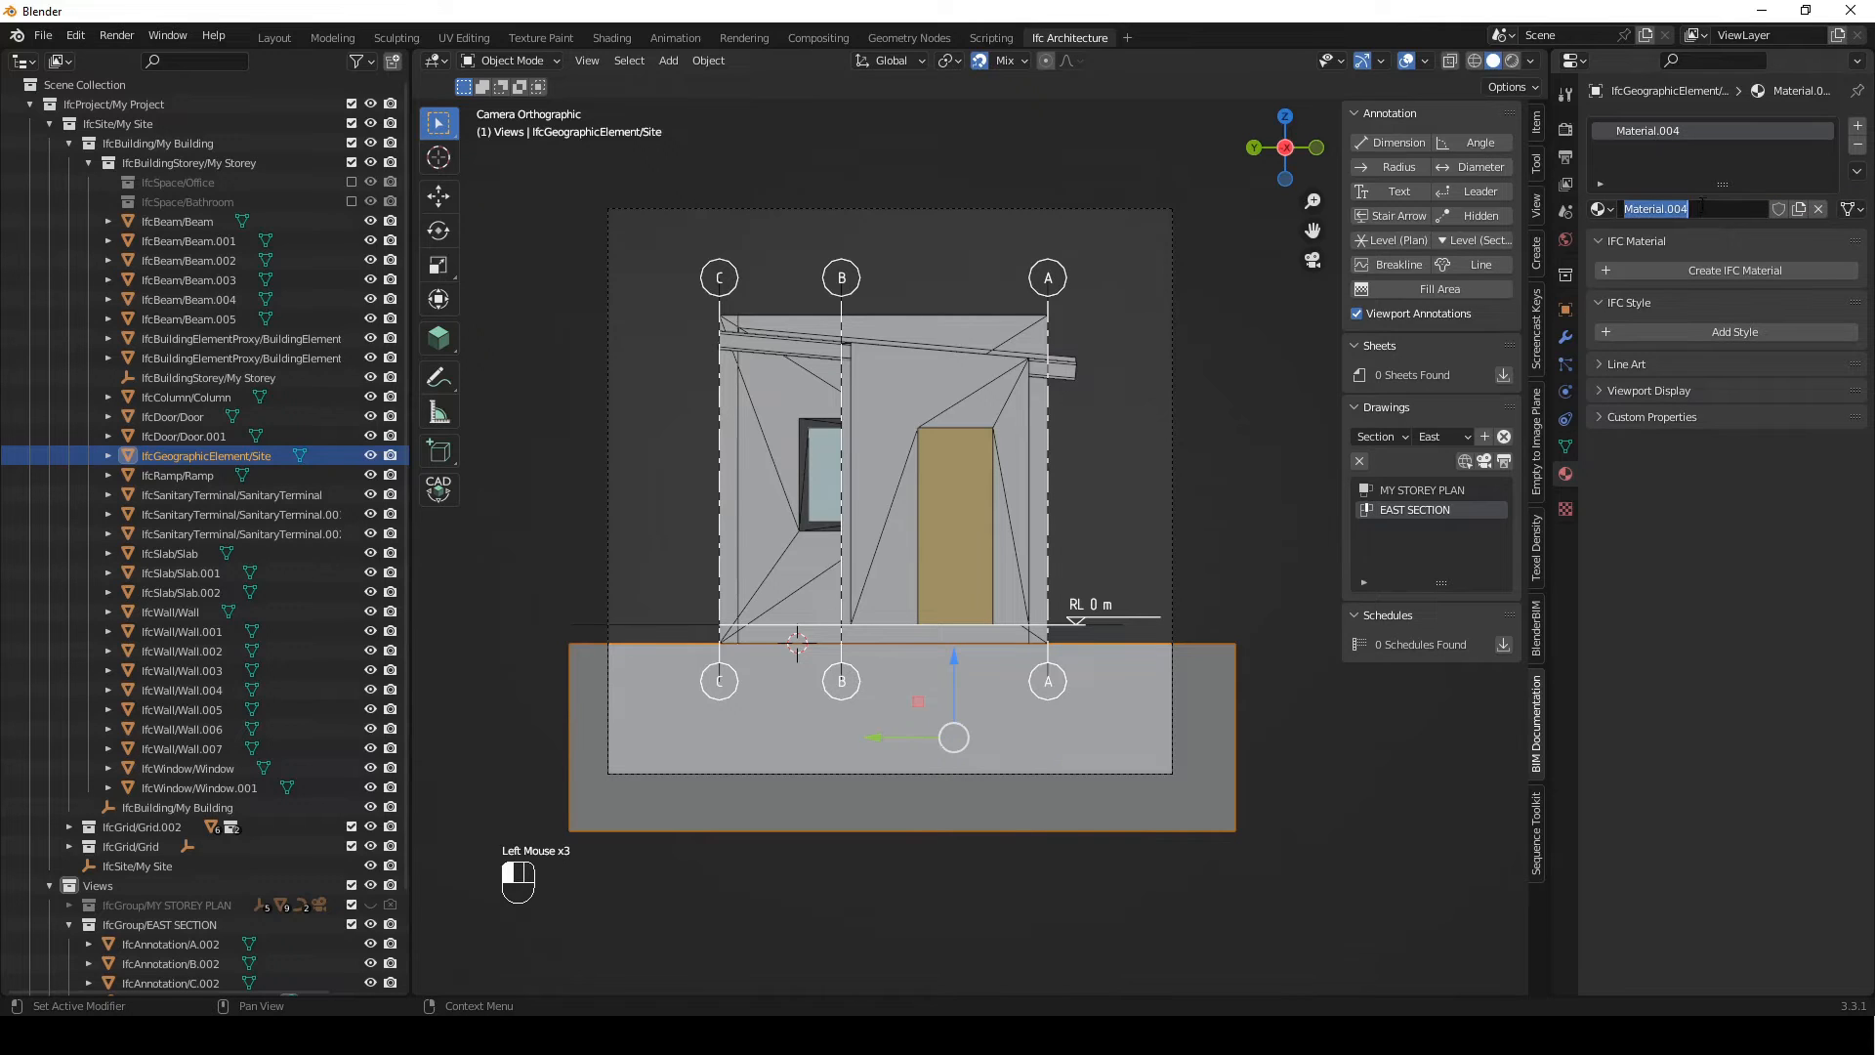
type("earth")
key("Return")
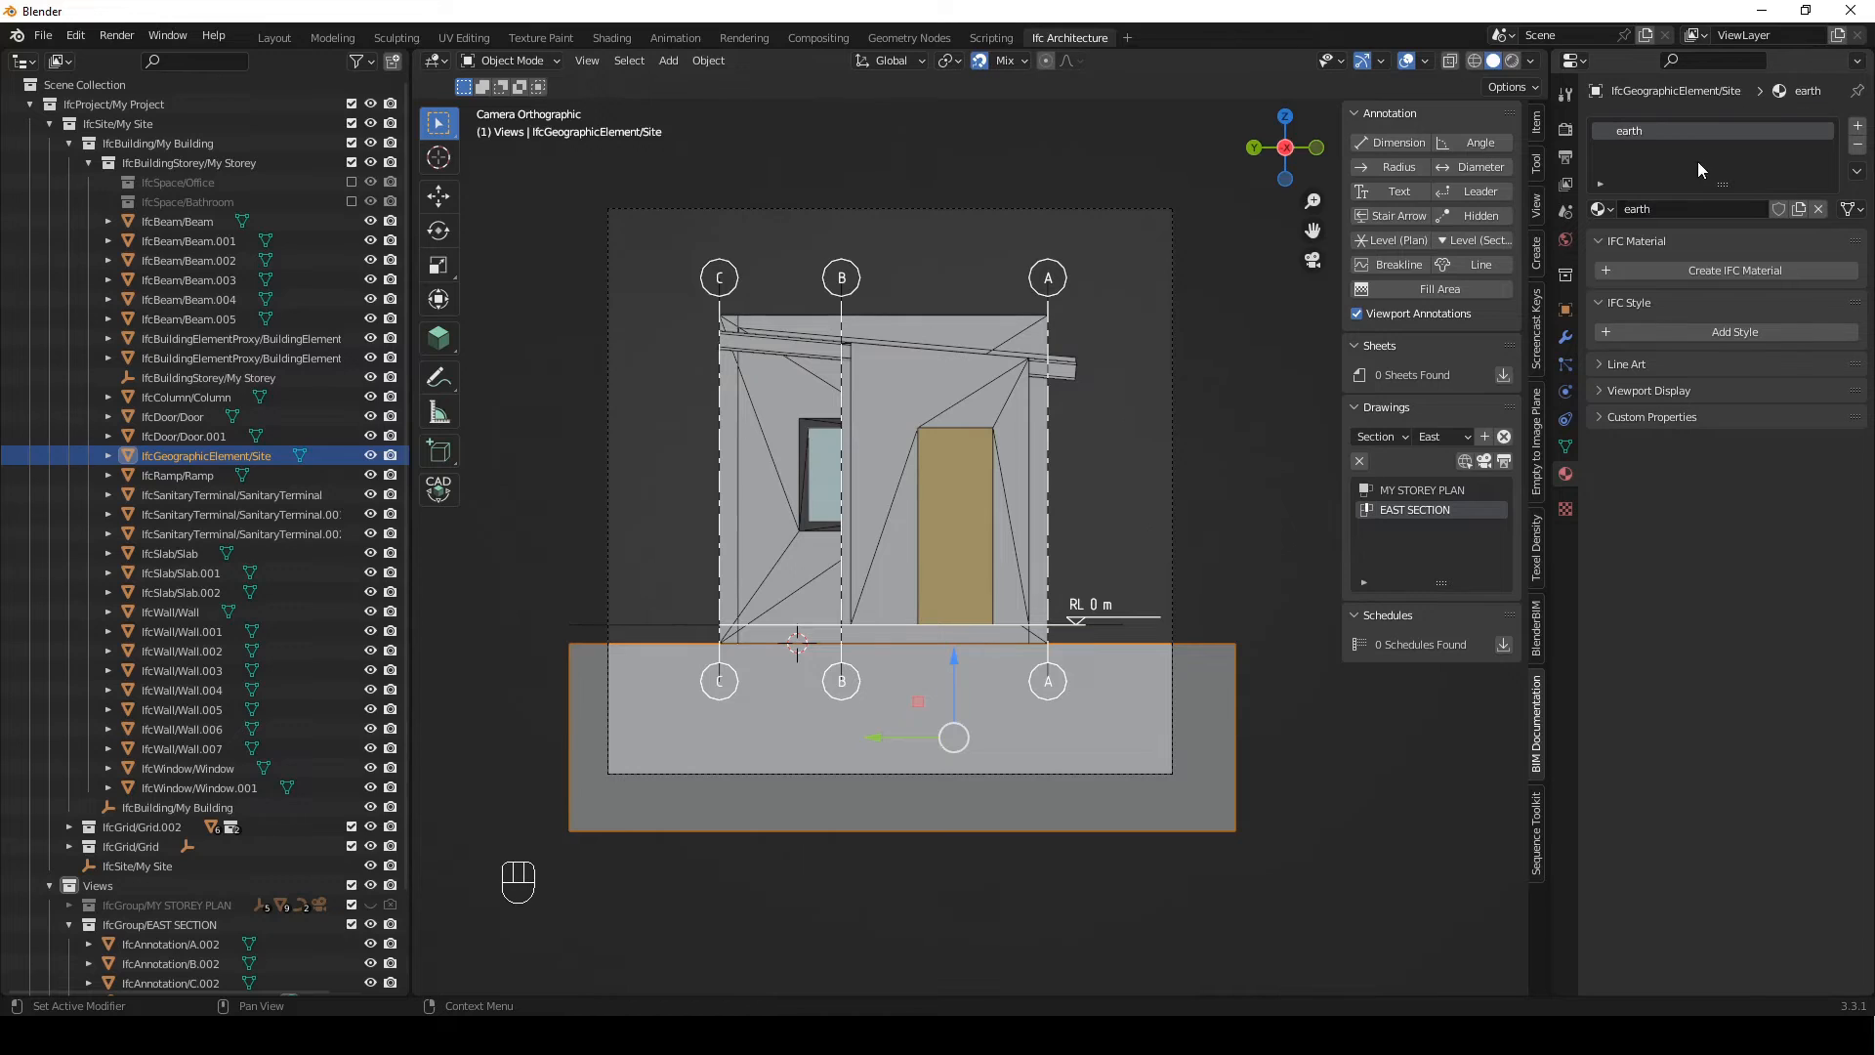
left_click(1720, 269)
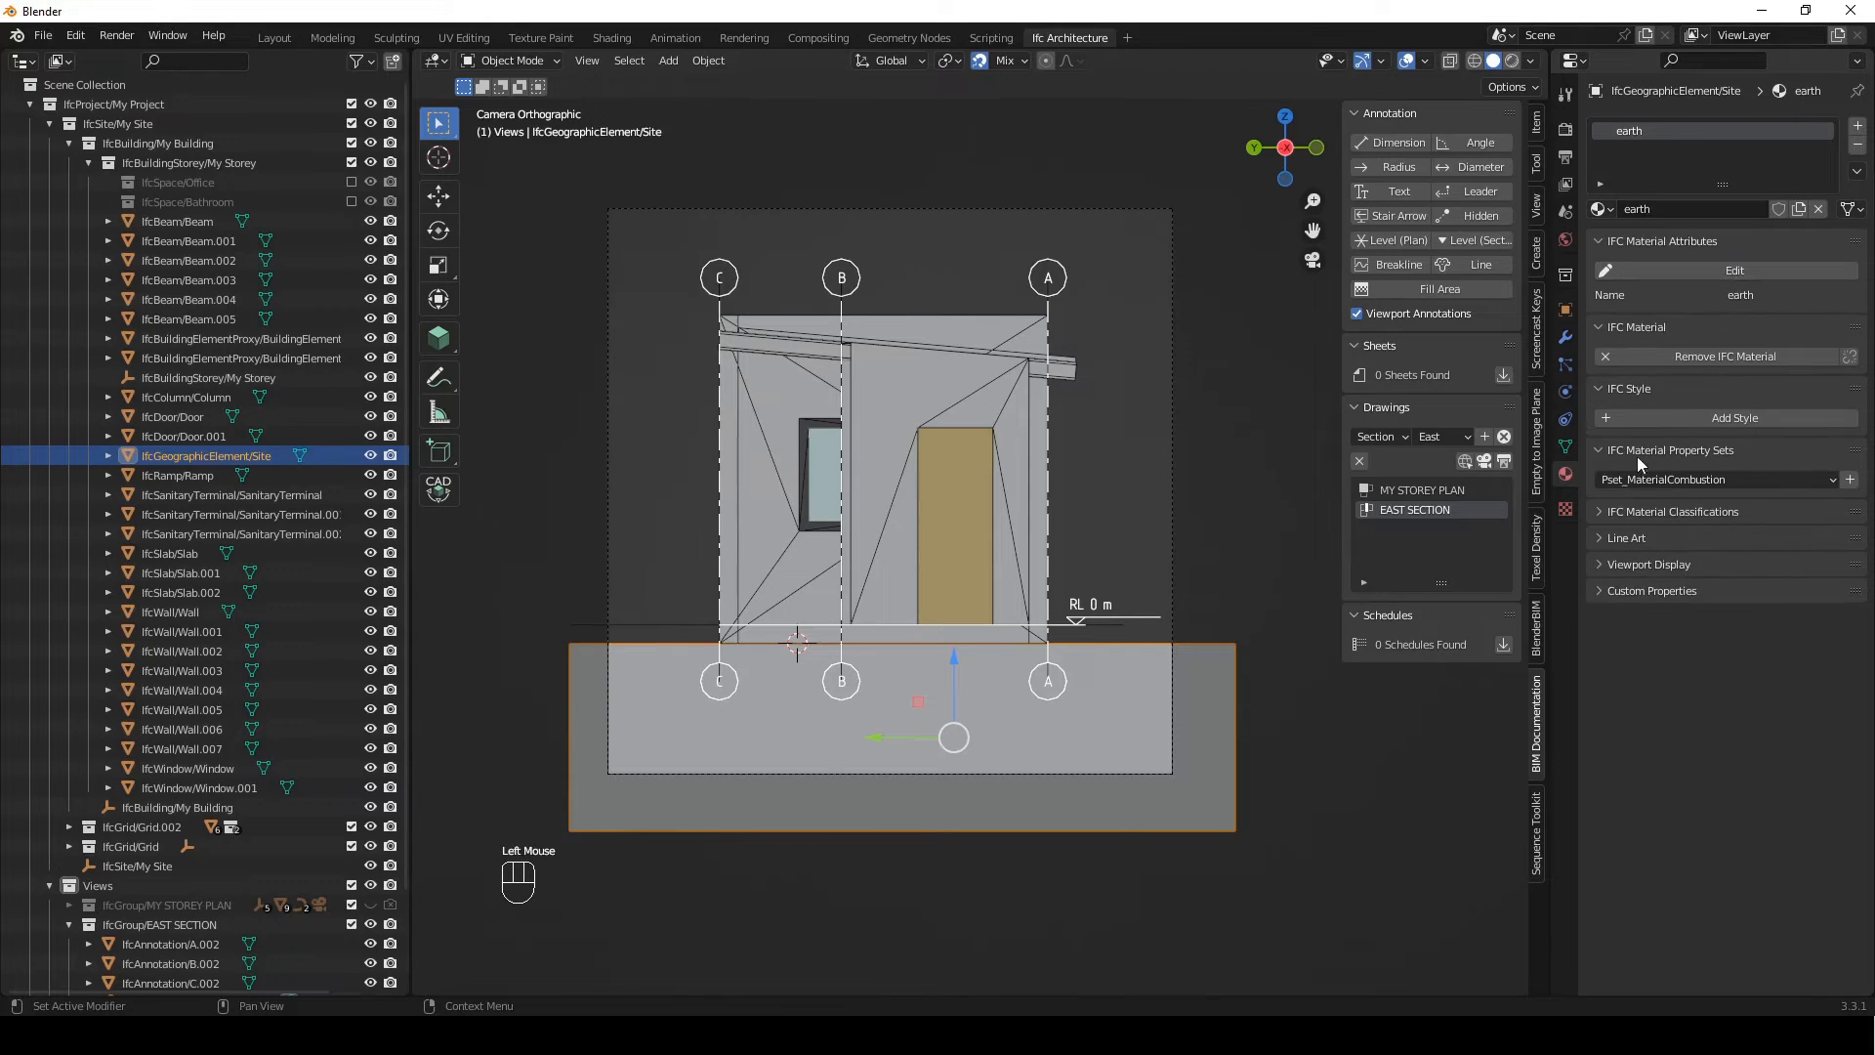
Assign the earth material to the terrain block as its IfcMaterial object material
left_click(1565, 309)
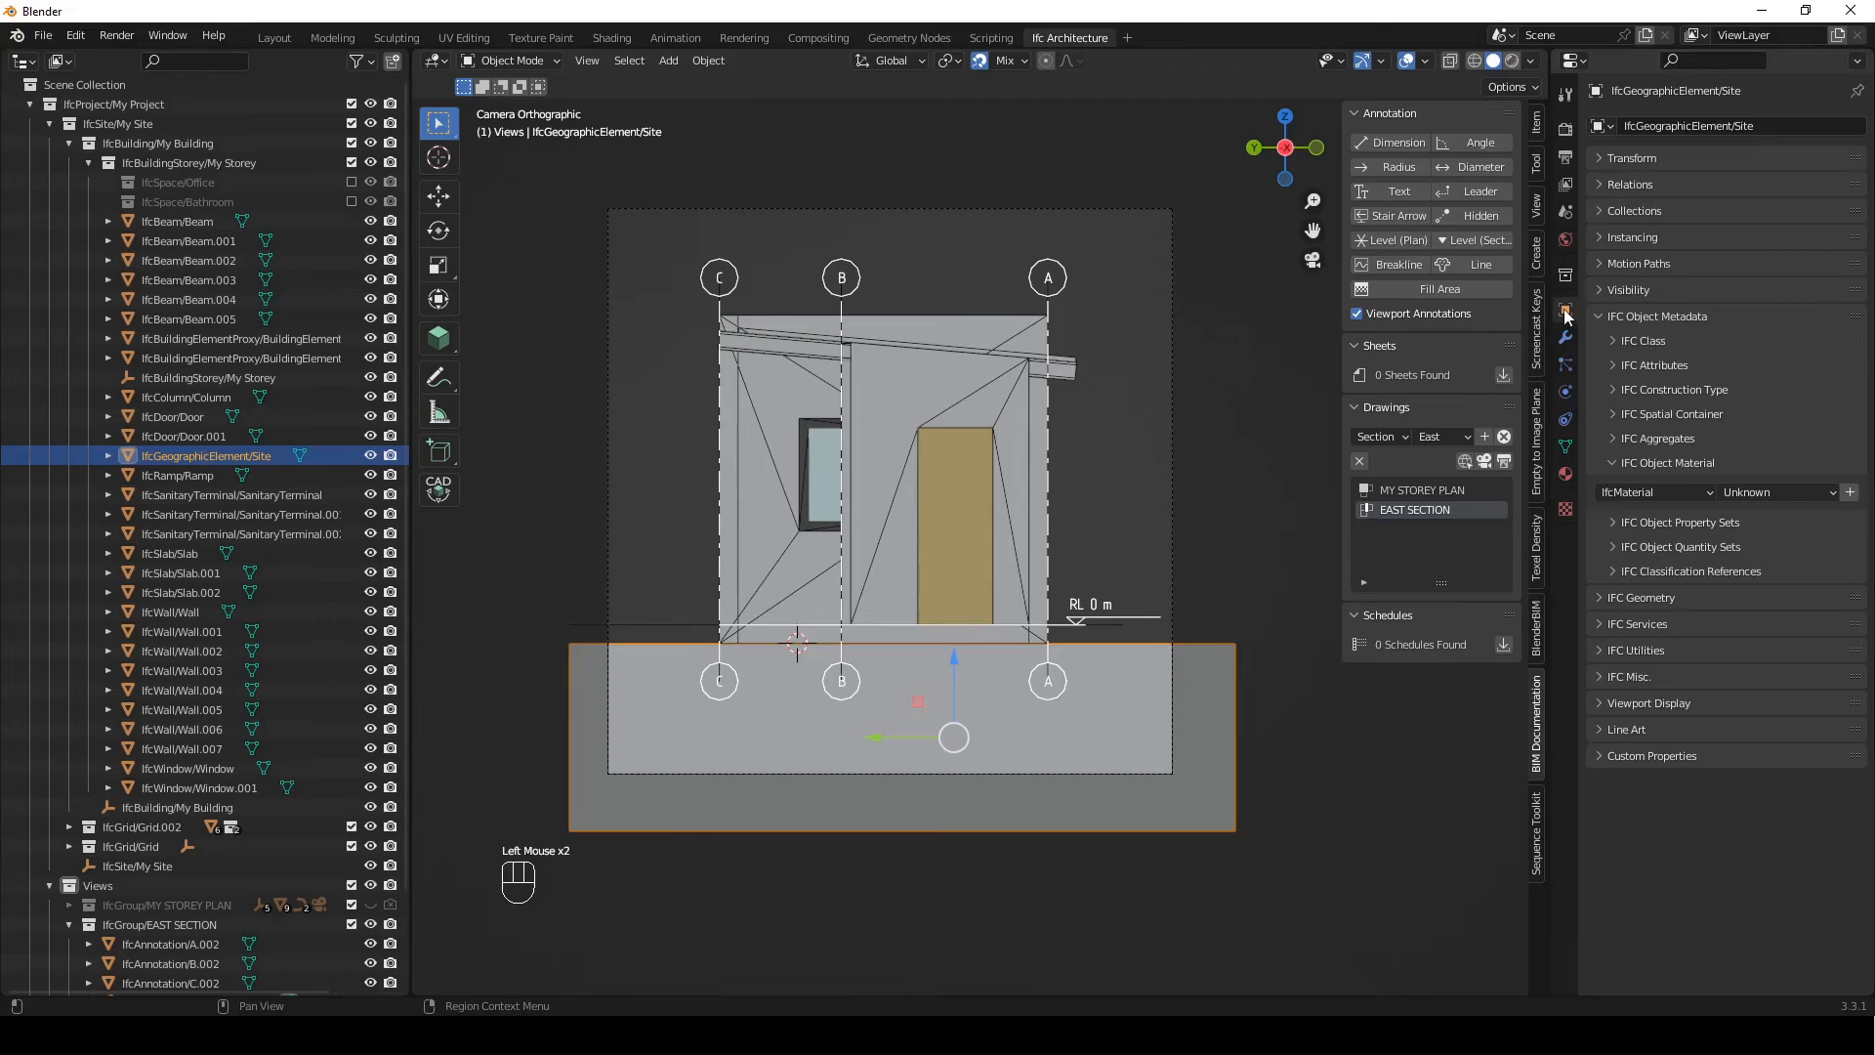
left_click(1747, 493)
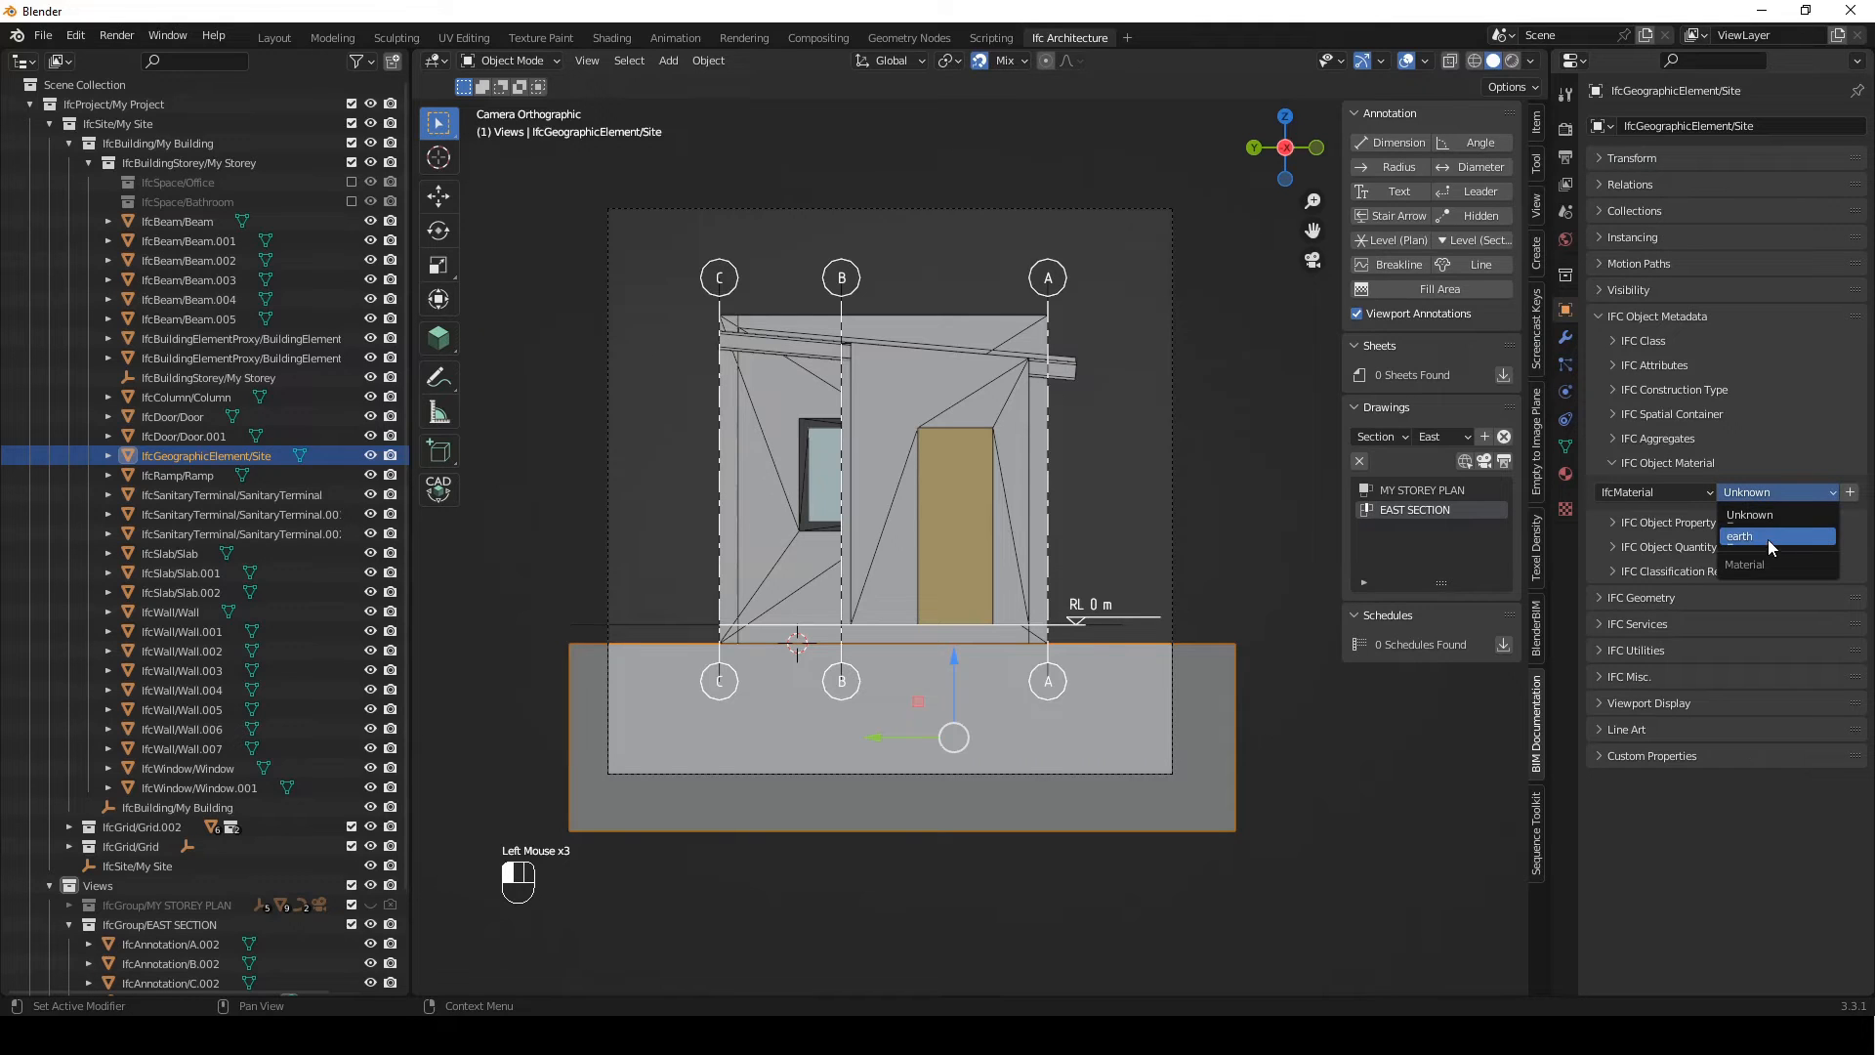
left_click(1768, 539)
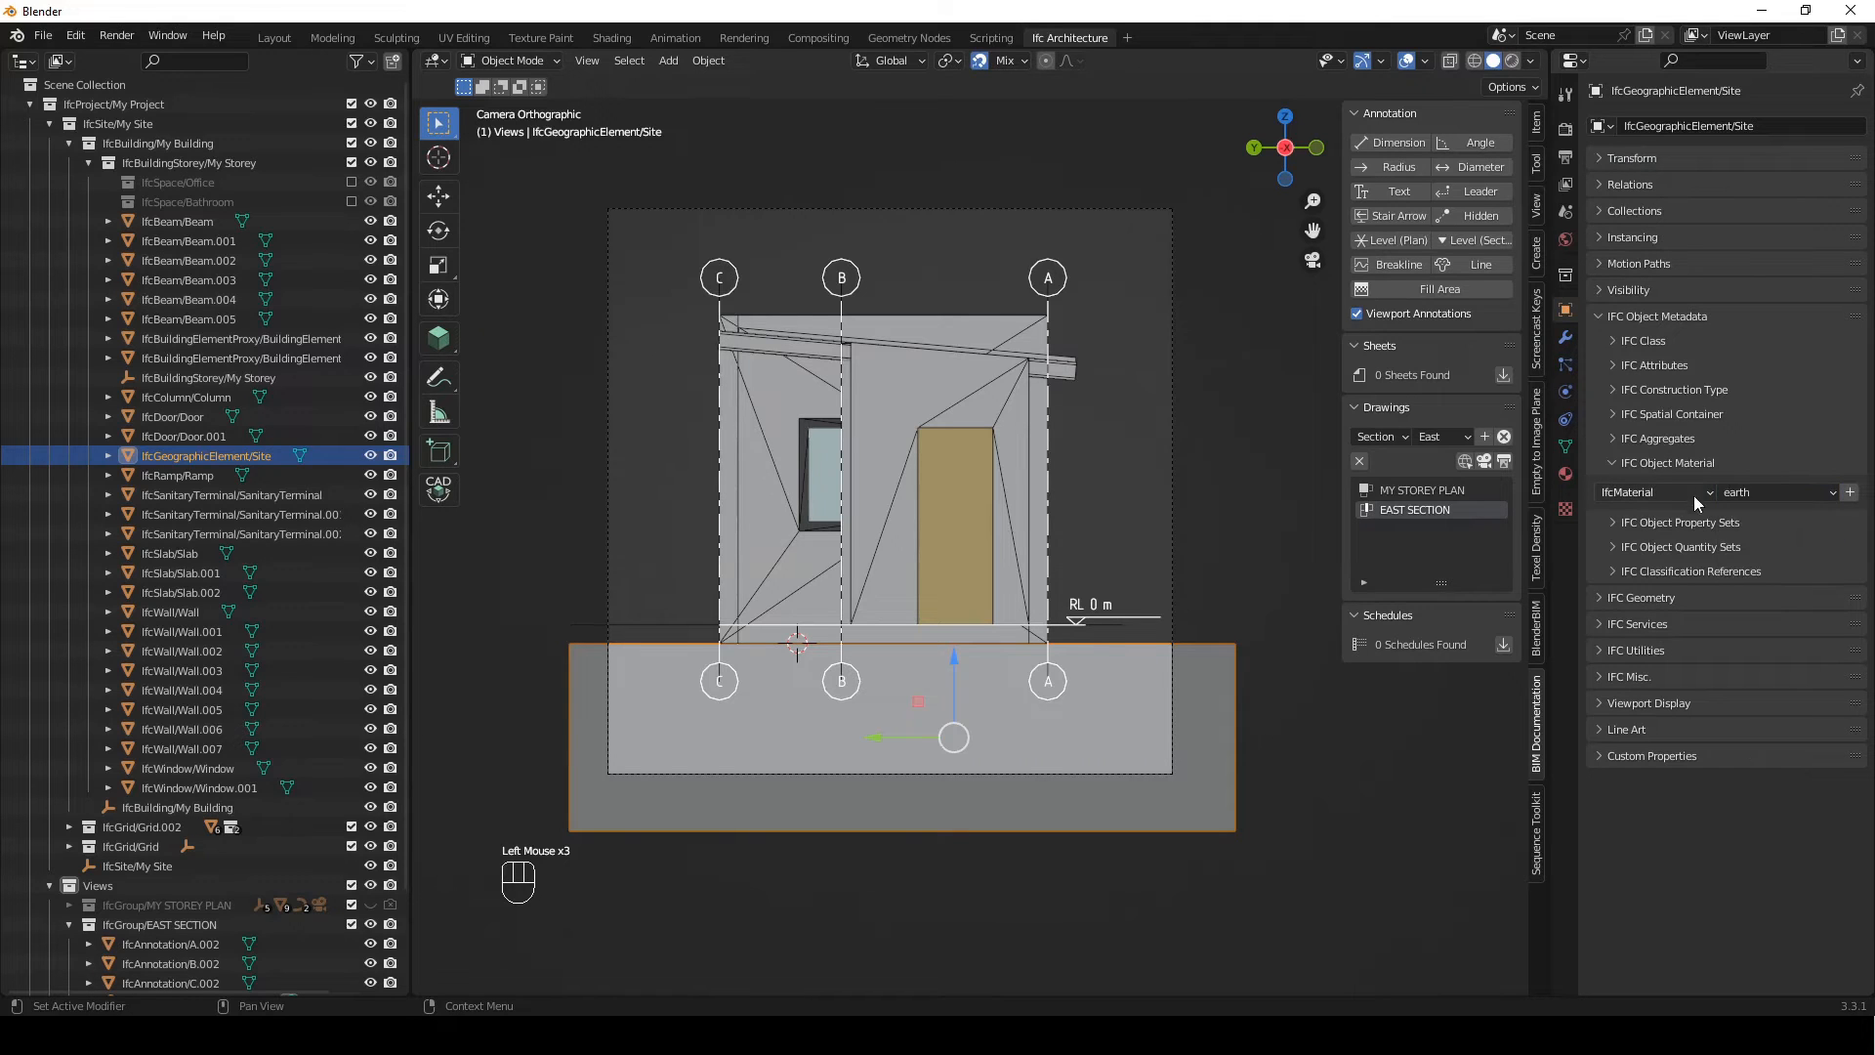
left_click(1850, 493)
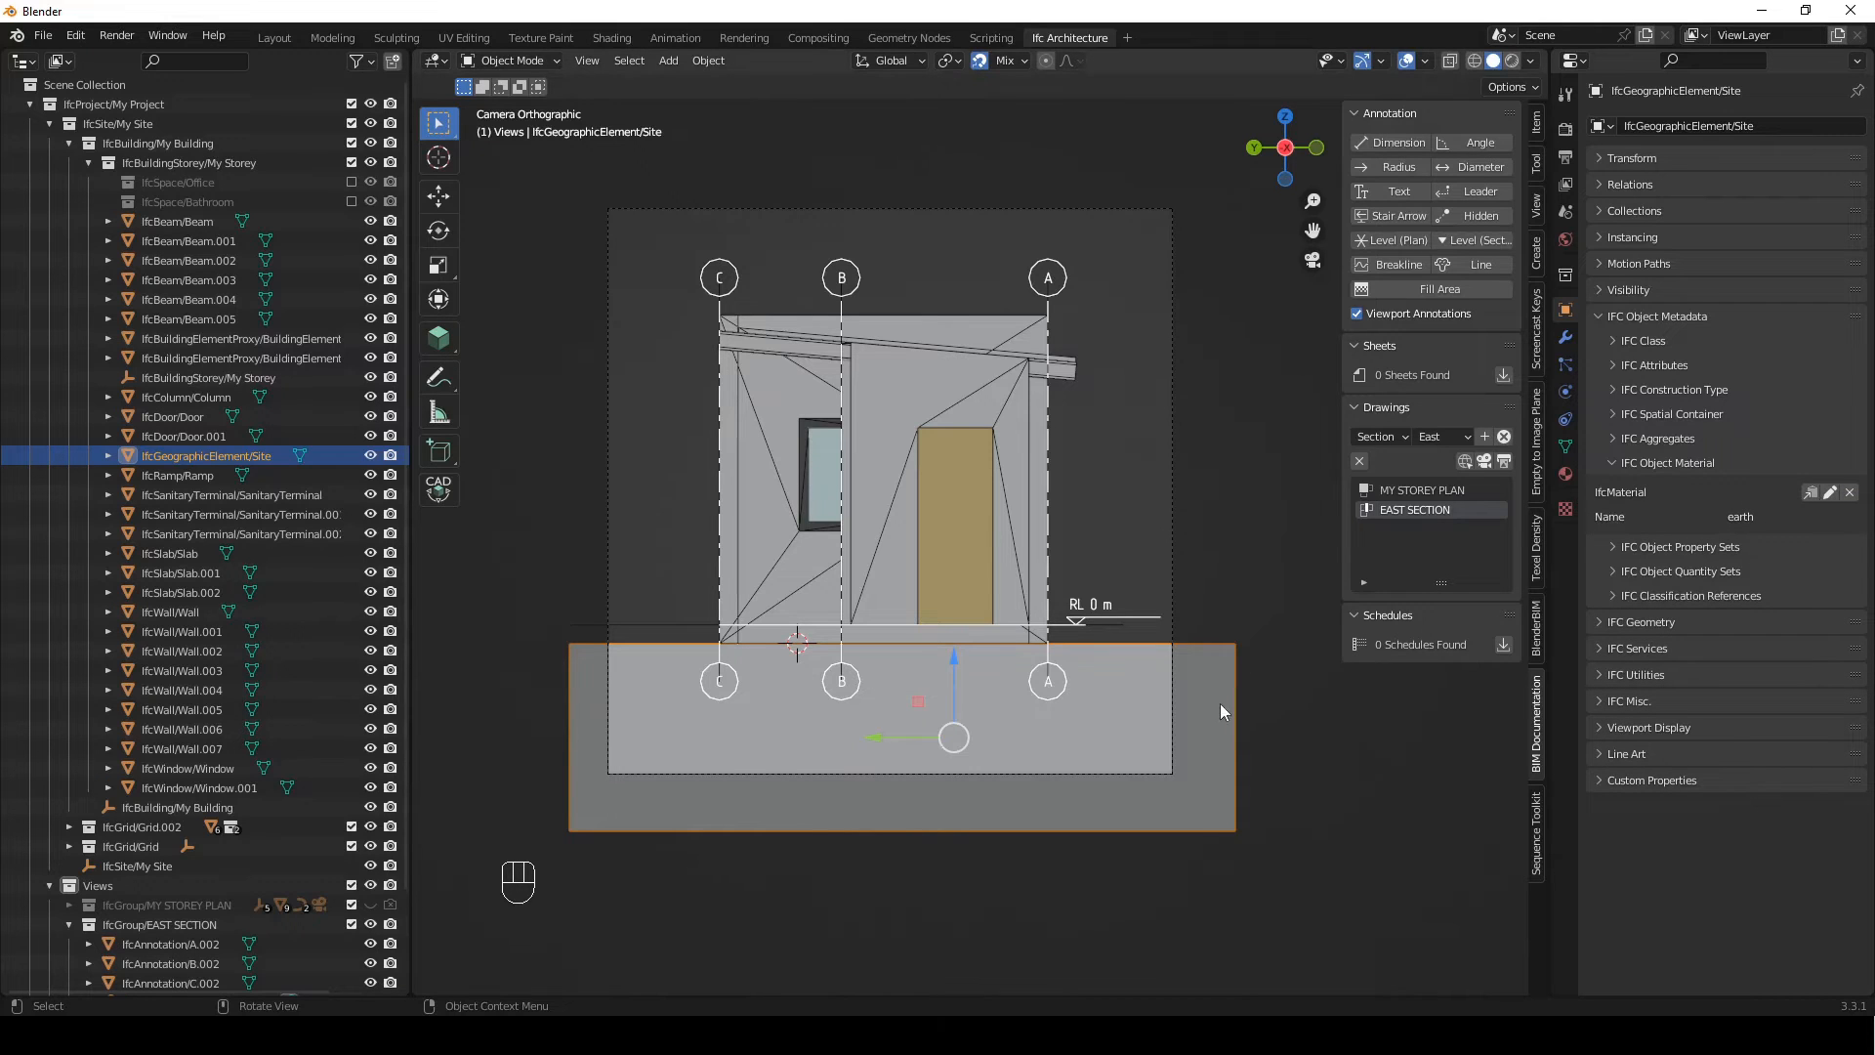
Regenerate the EAST SECTION drawing, review the terrain hatching in the SVG and return to Blender
left_click(1406, 766)
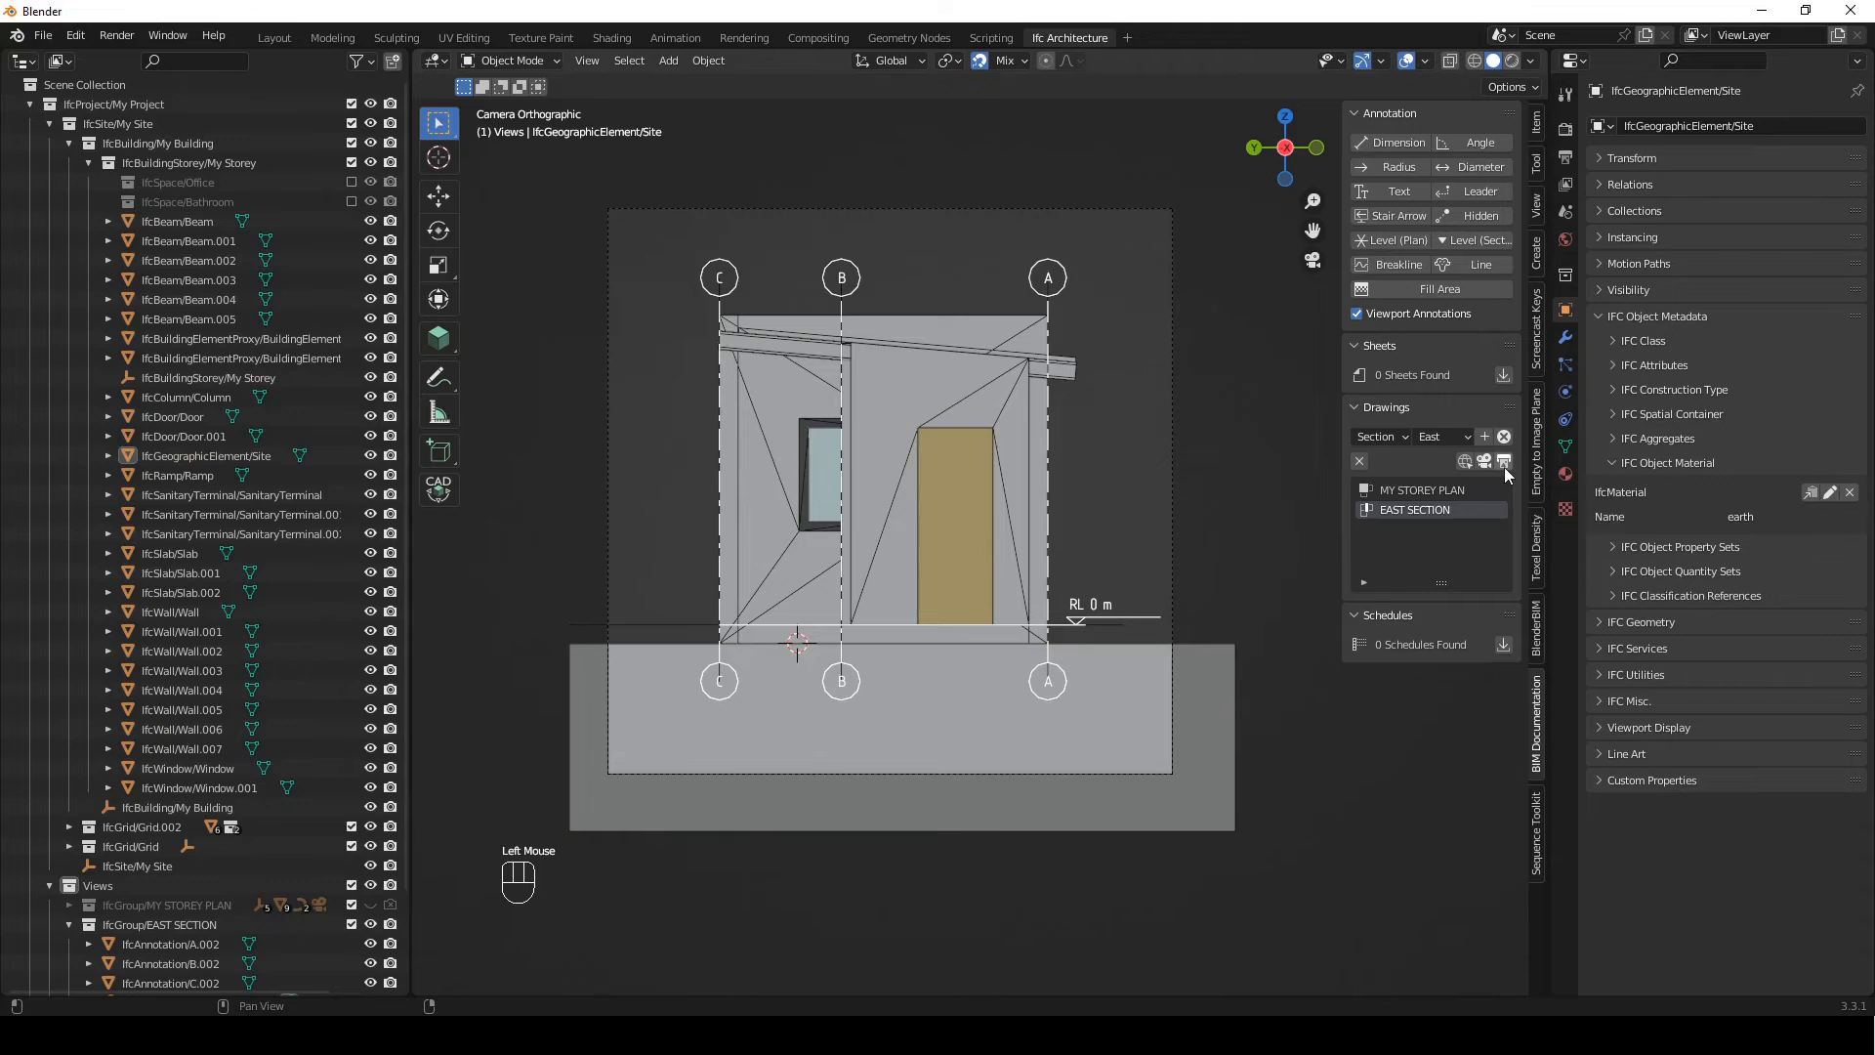
left_click(1504, 464)
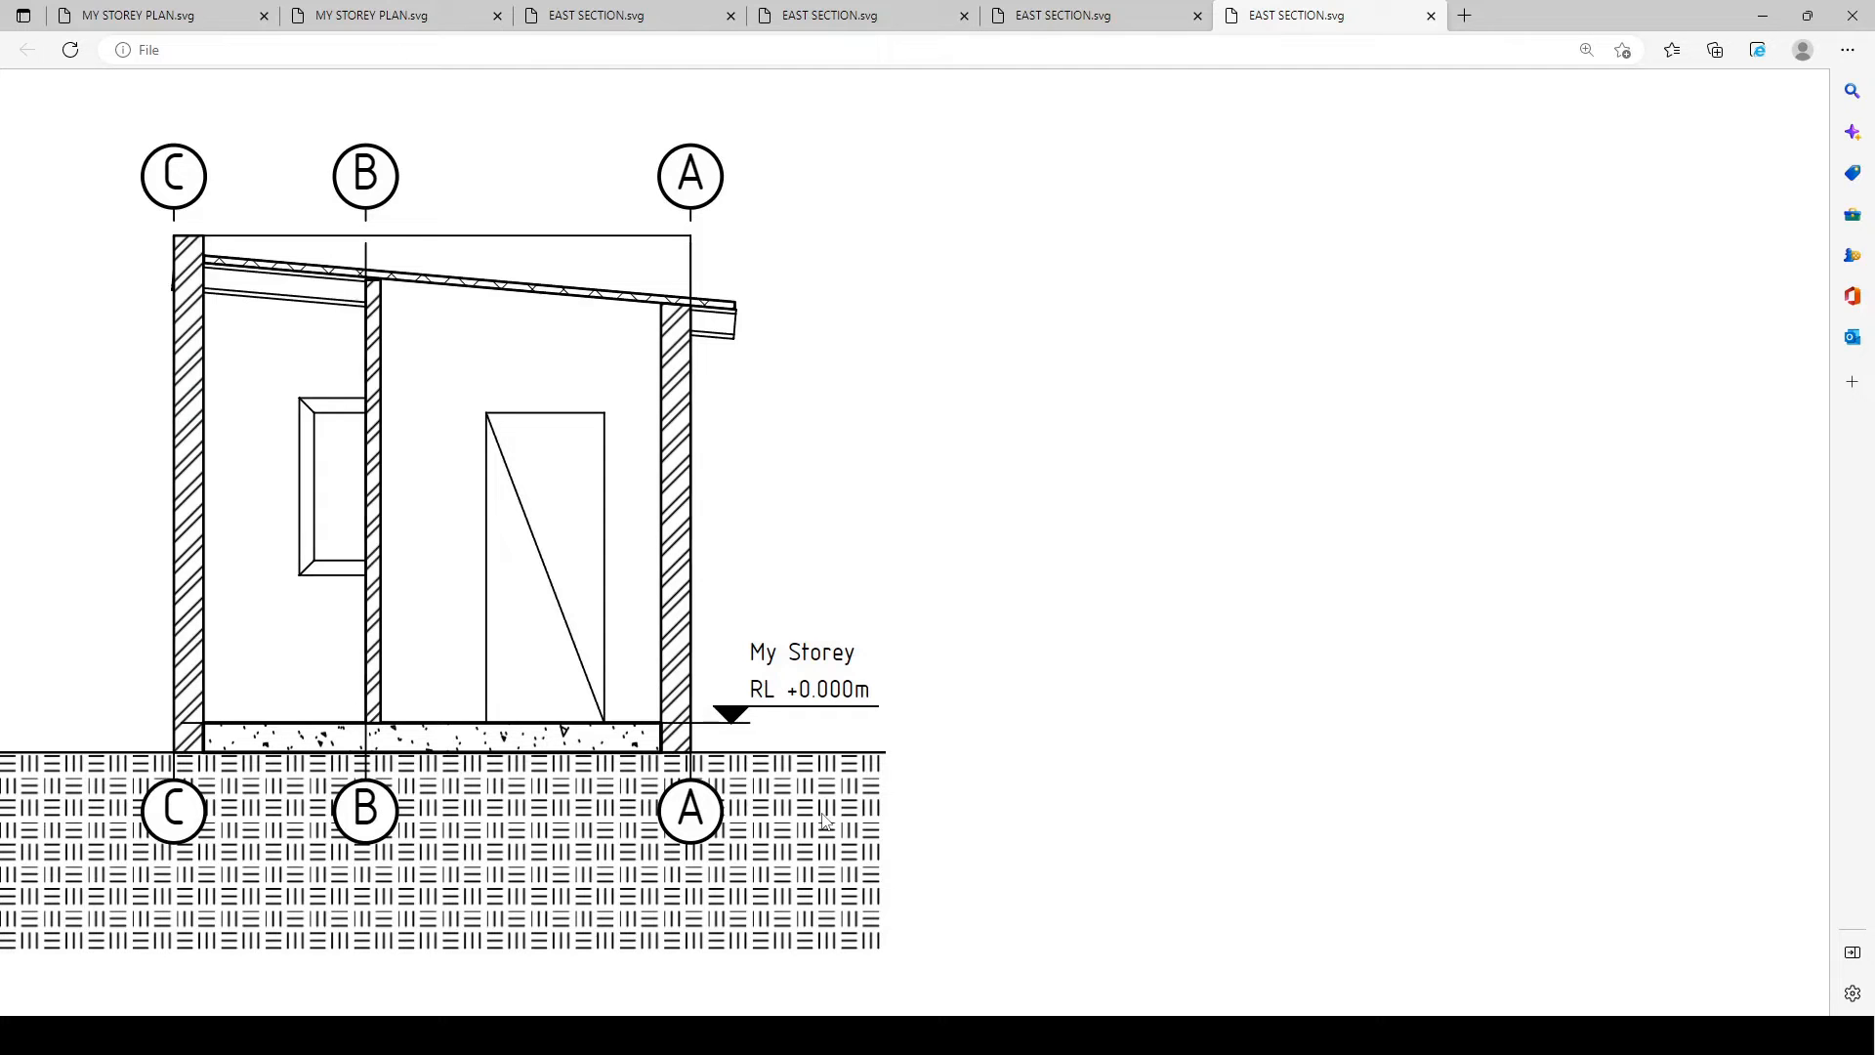
left_click(1032, 1035)
left_click(1394, 818)
Add a Level (Section) annotation to the EAST SECTION drawing
middle_click_drag(1392, 816, 1399, 846, "shift")
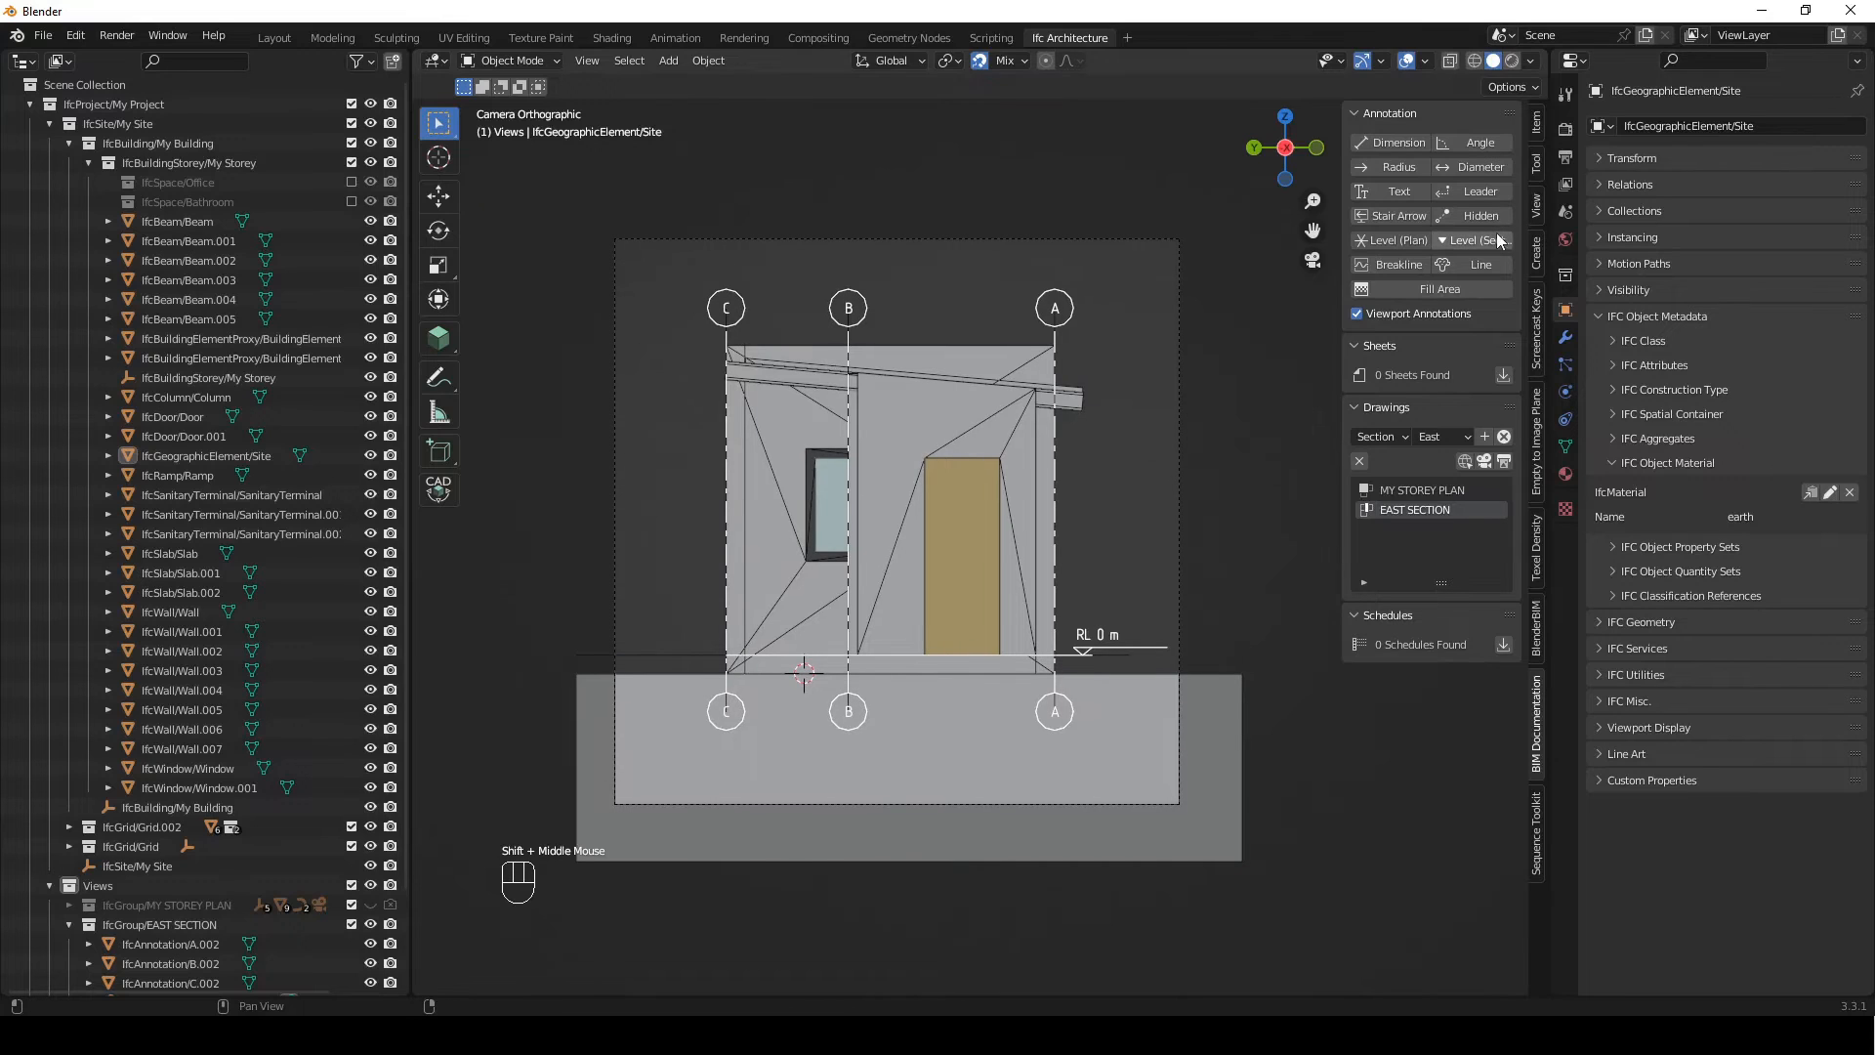
left_click_drag(1343, 248, 1268, 246)
left_click(1459, 238)
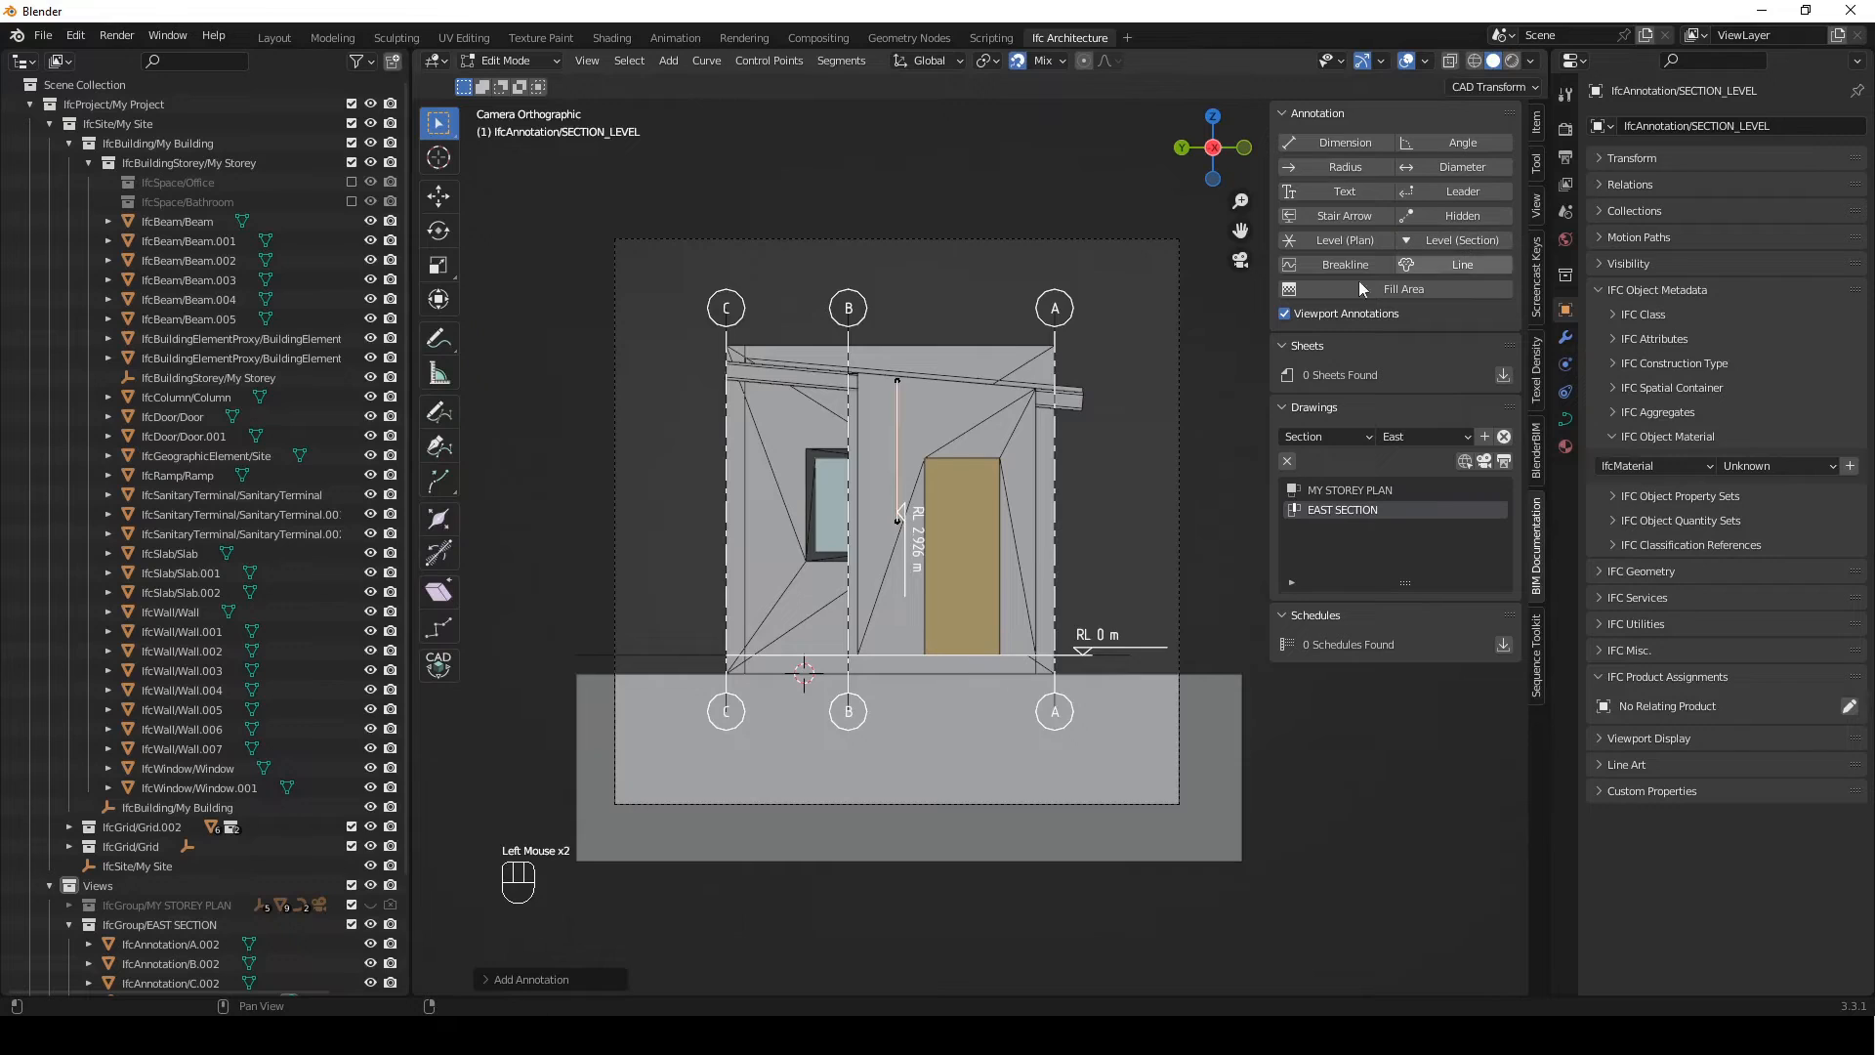
Rotate all points of the new section level line -90° about the global X axis
scroll(919, 372, "up", 1)
left_click_drag(935, 317, 846, 559)
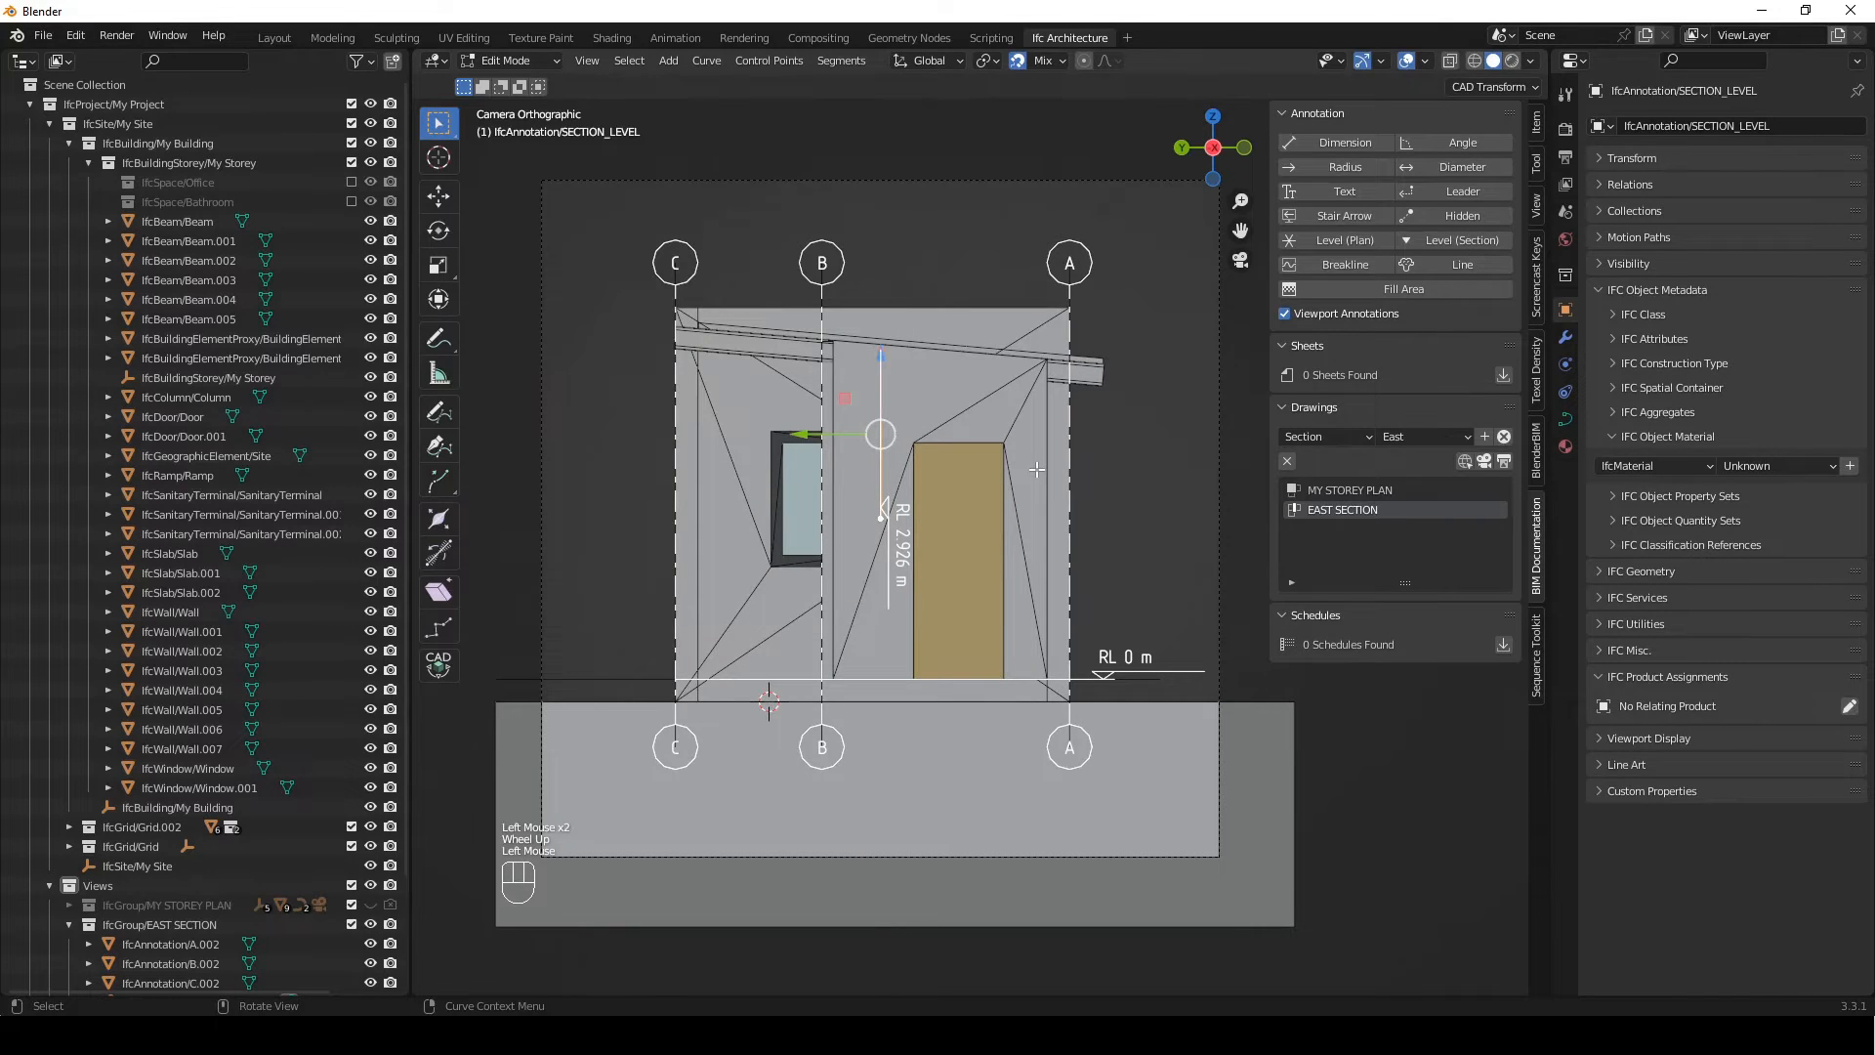
key("r")
key("x")
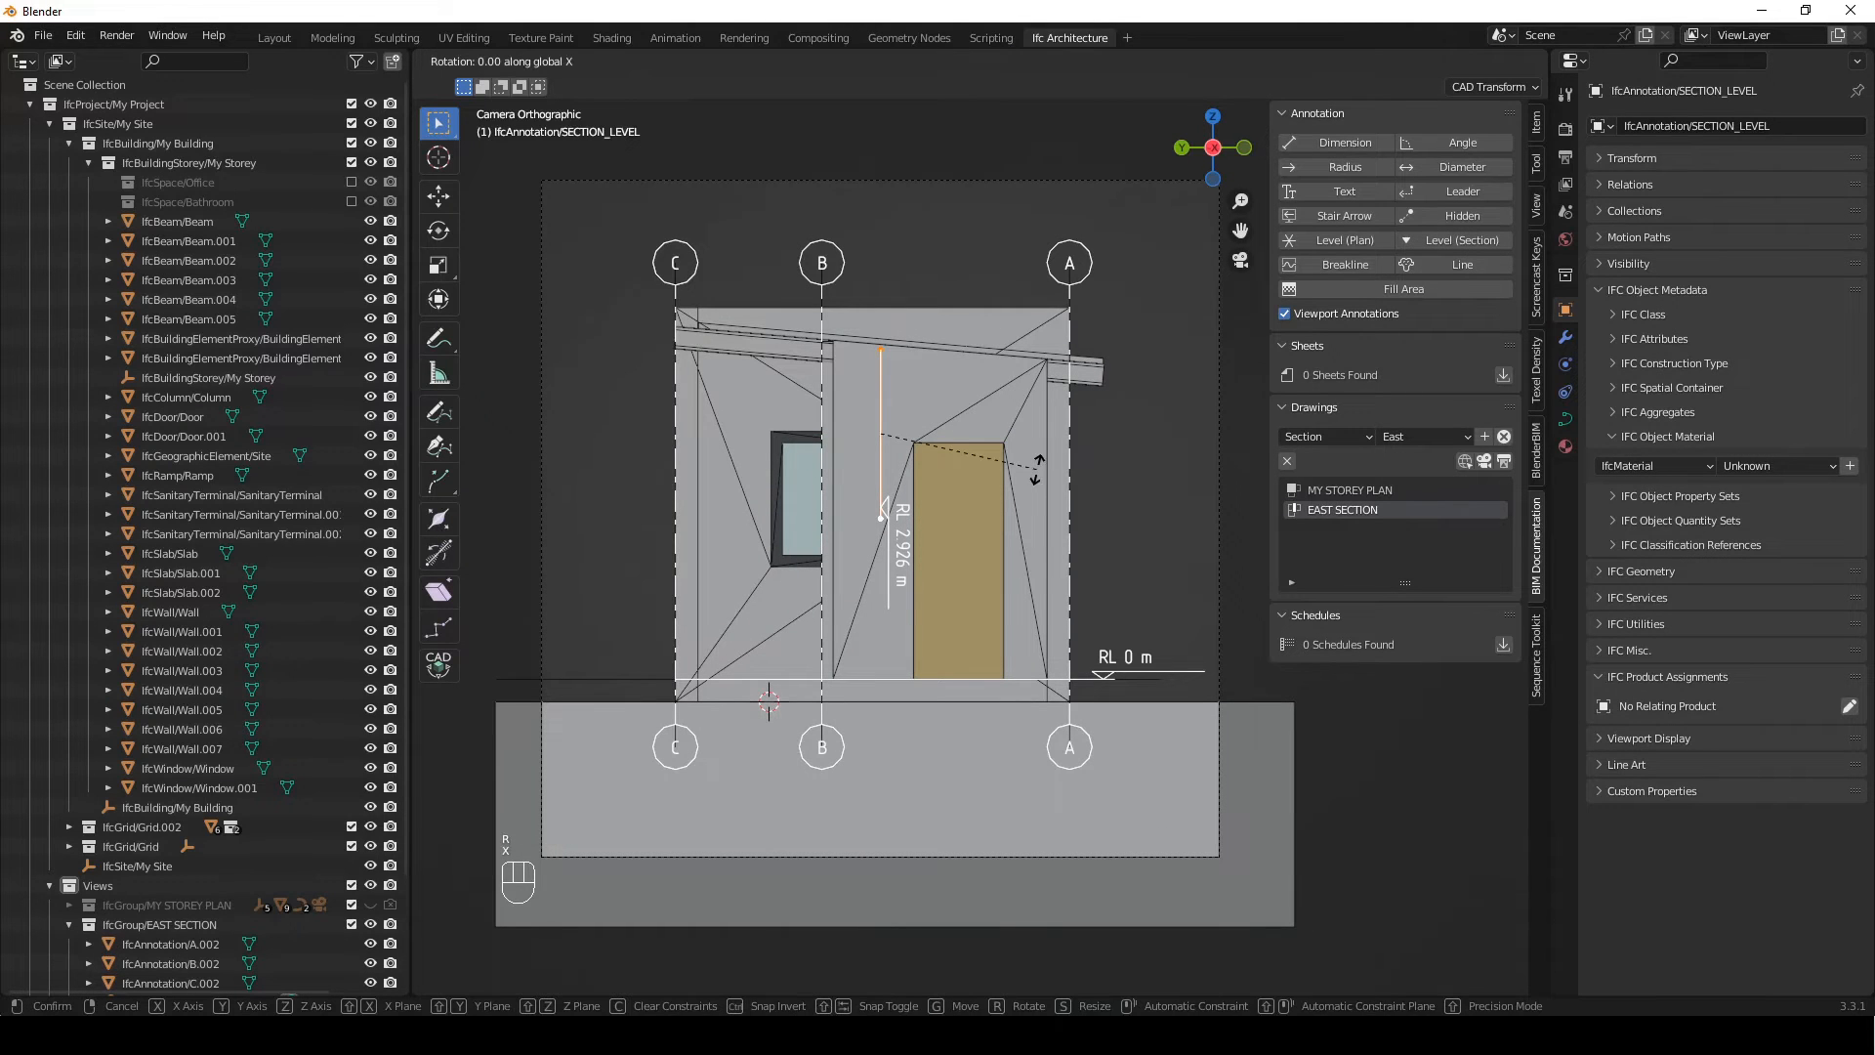
type("90")
key("Left")
key("Left")
key("Left")
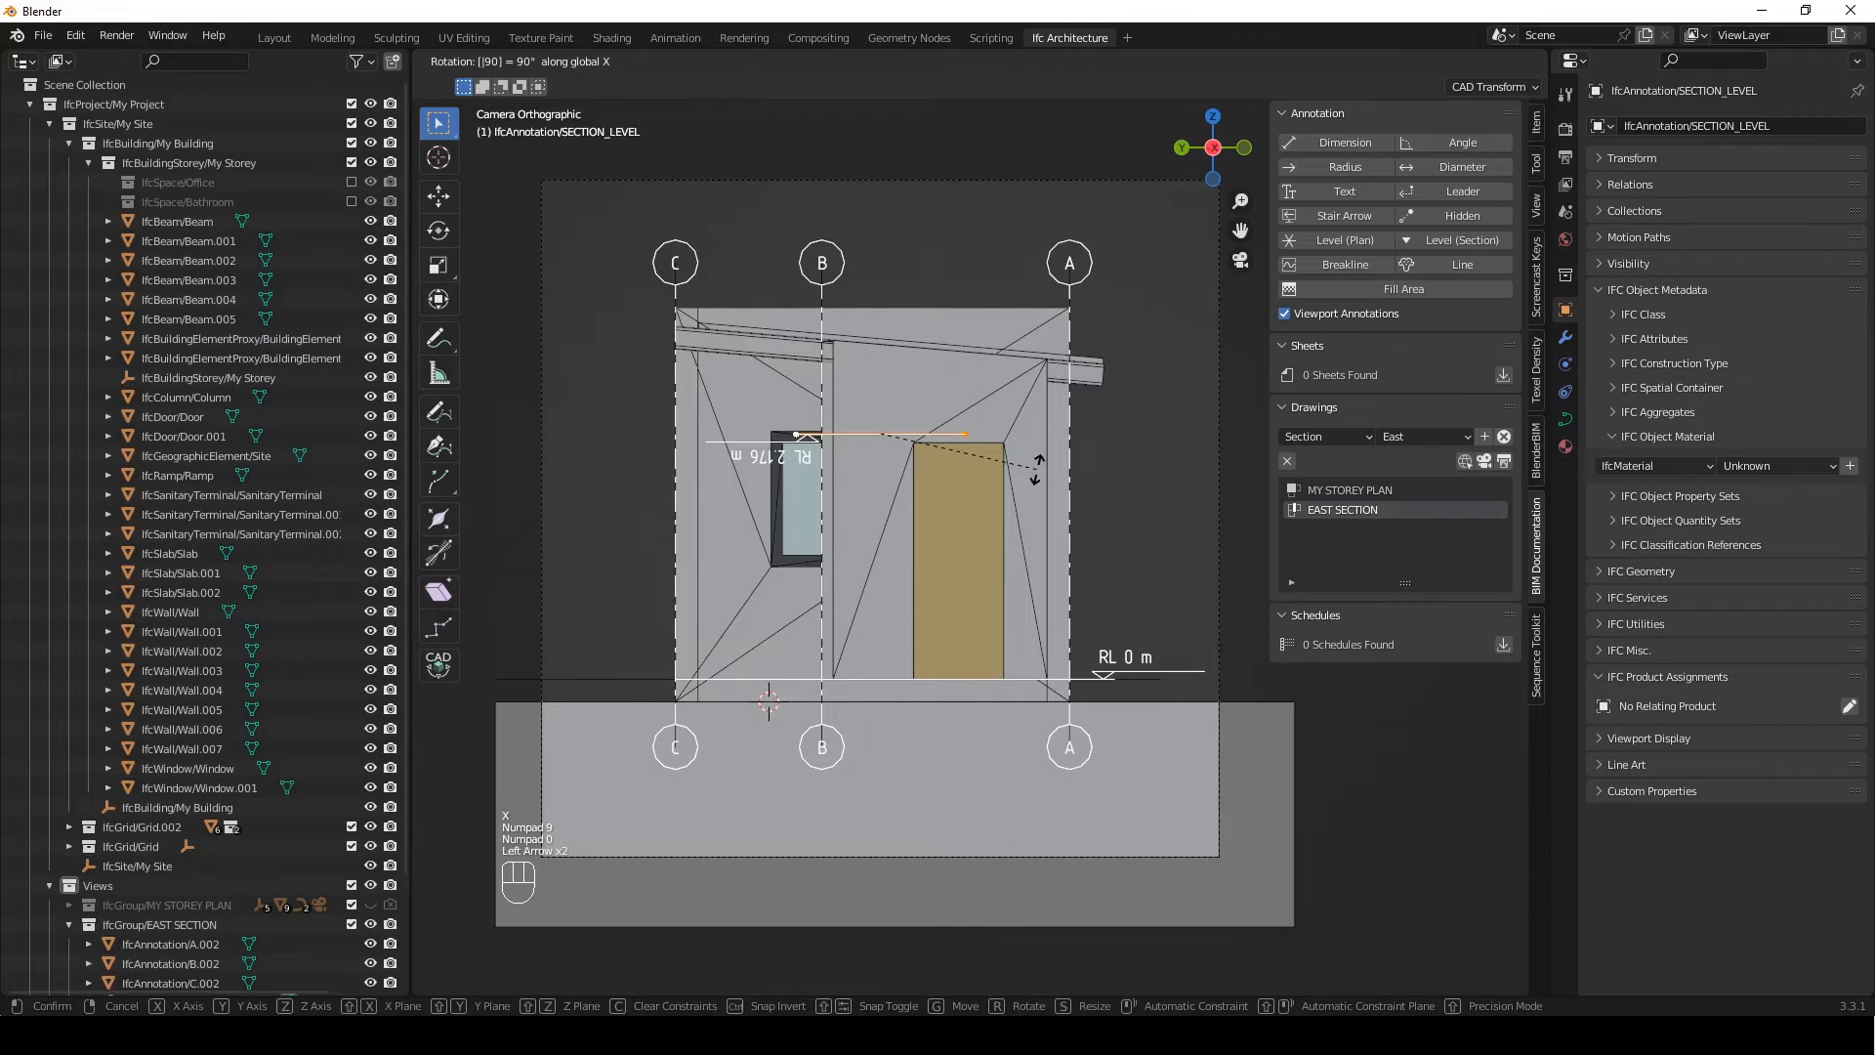
key("KP_Subtract")
key("Return")
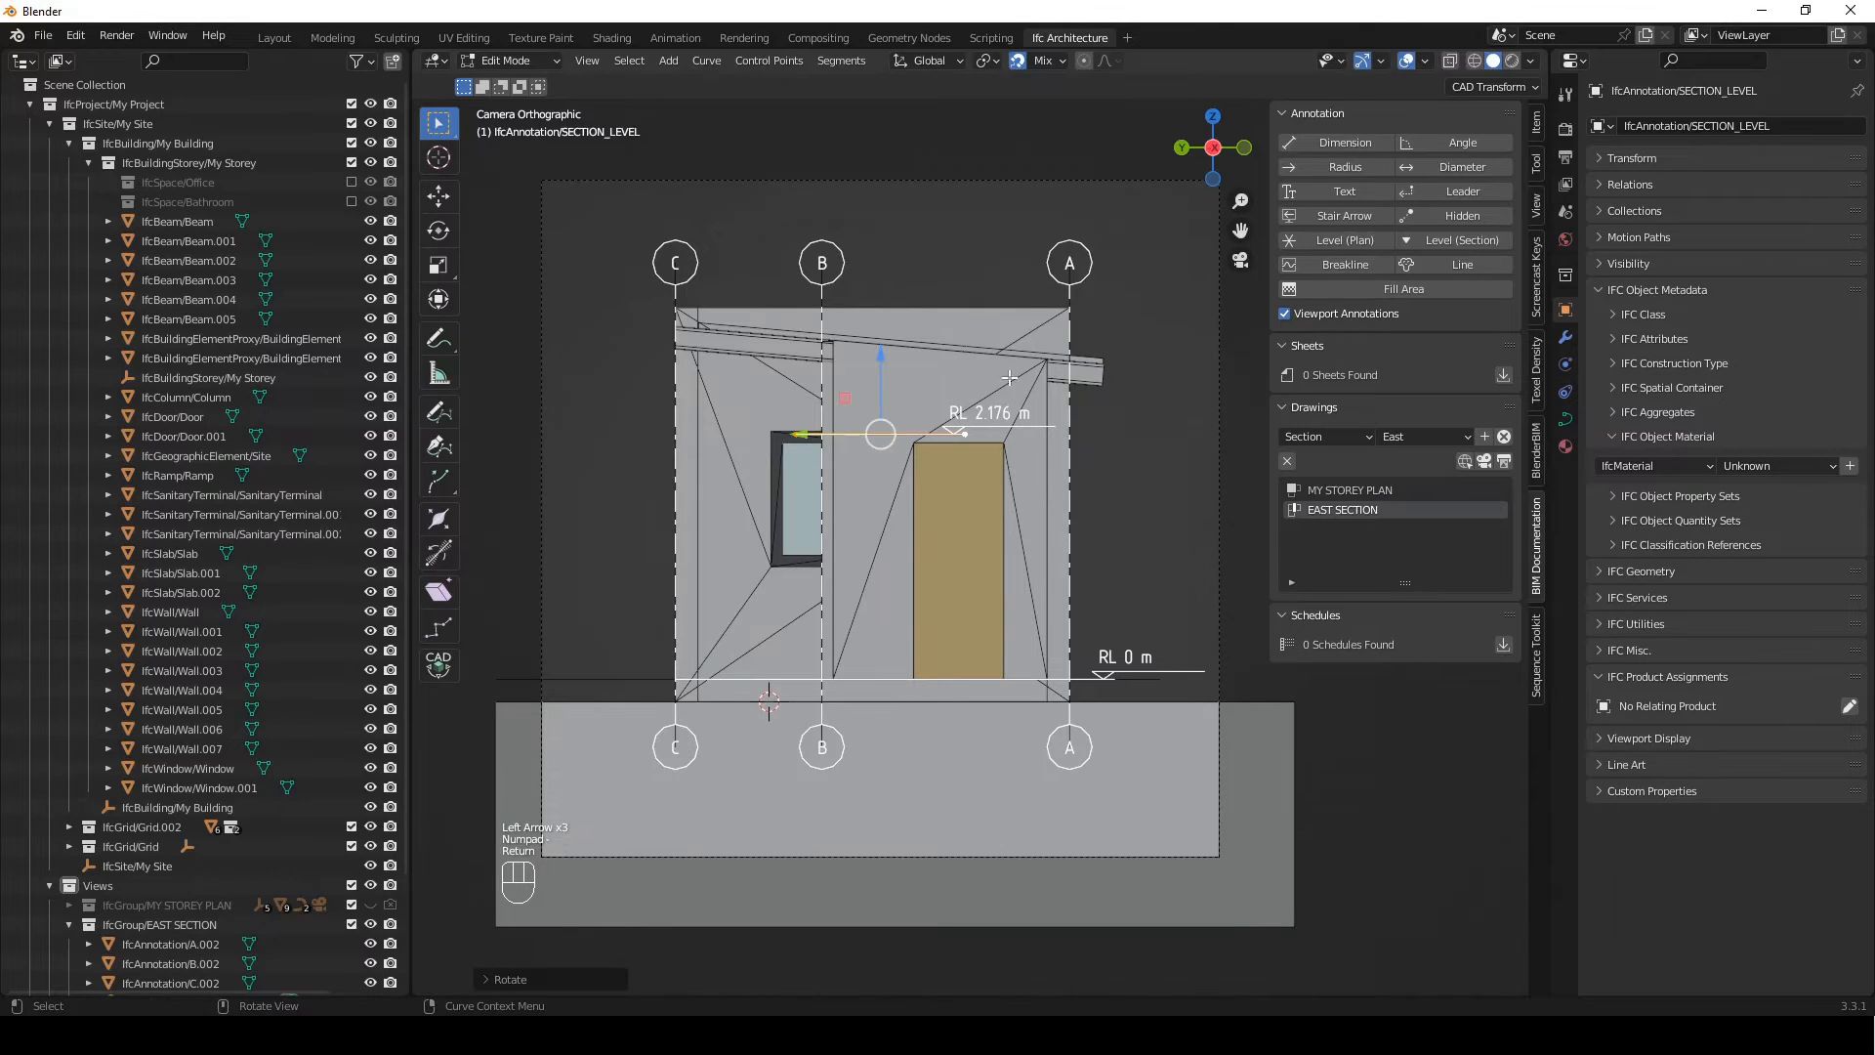
Move the new level line's marker end about -1325 mm along Y, in line with the RL 0 m marker
left_click(994, 513)
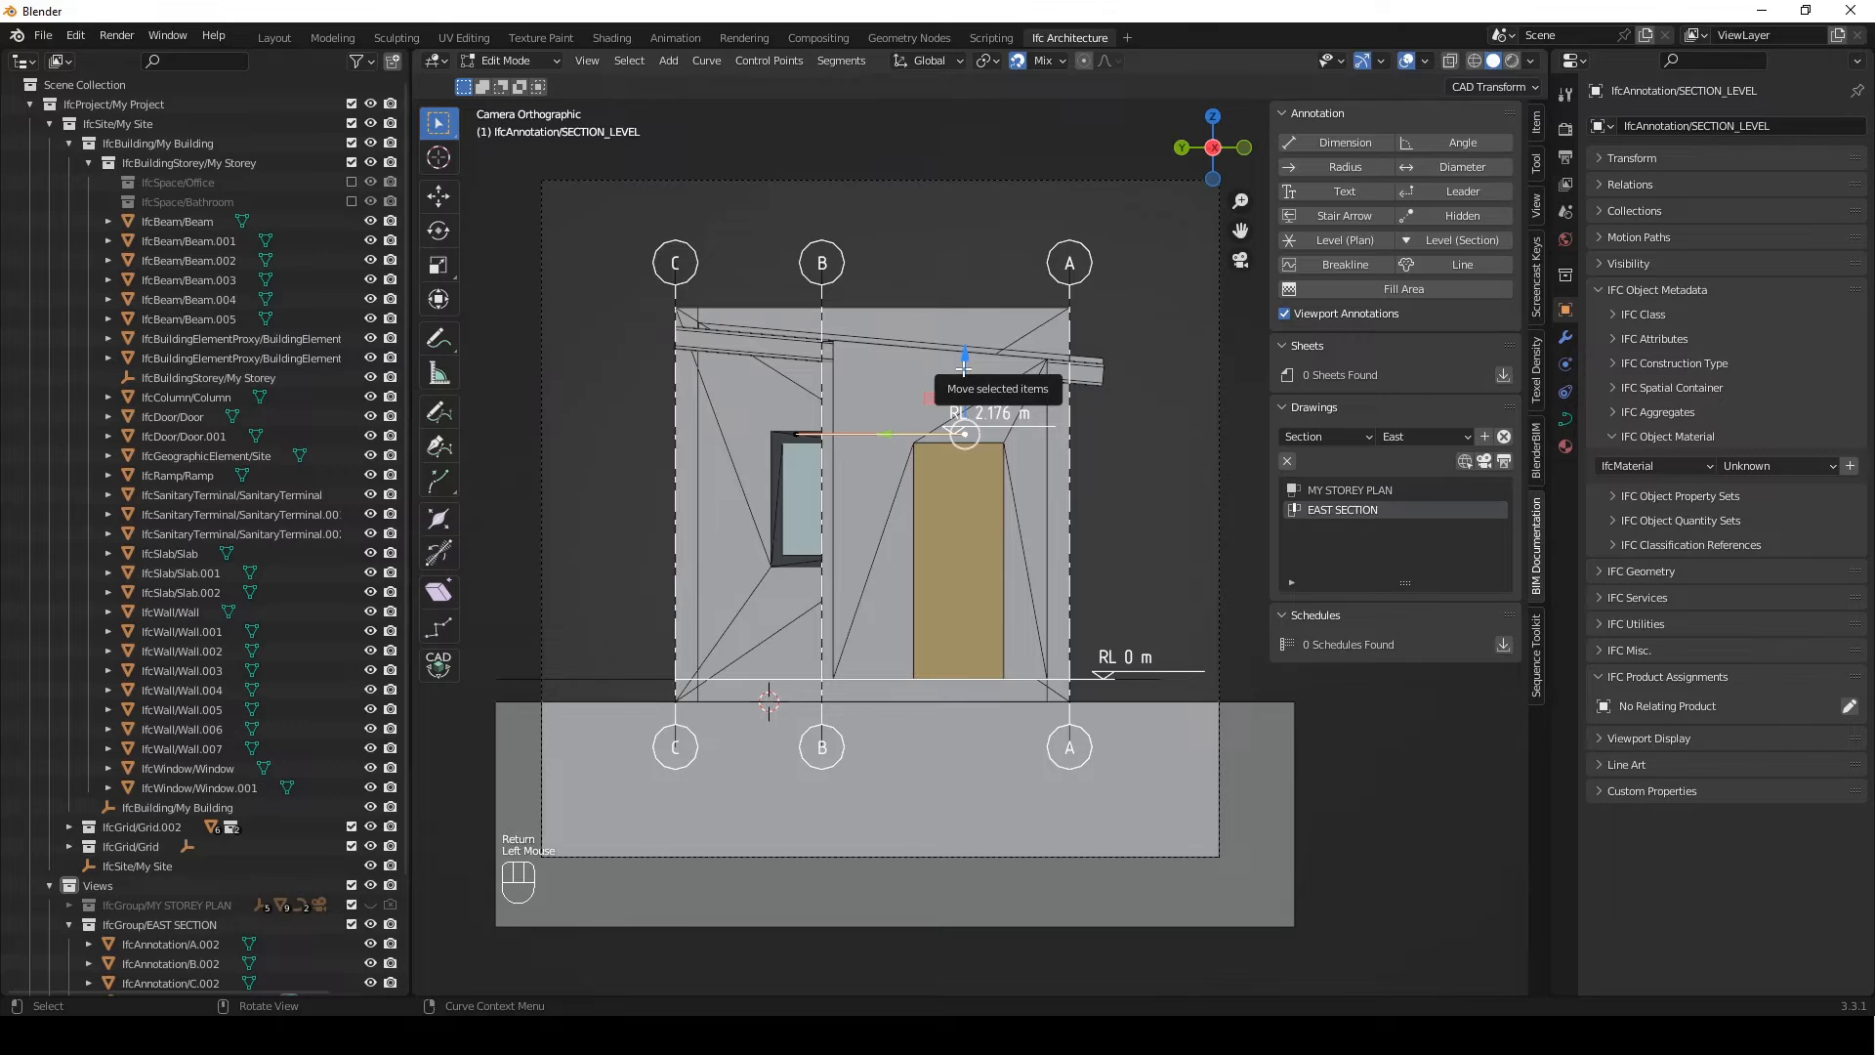
key("g")
key("y")
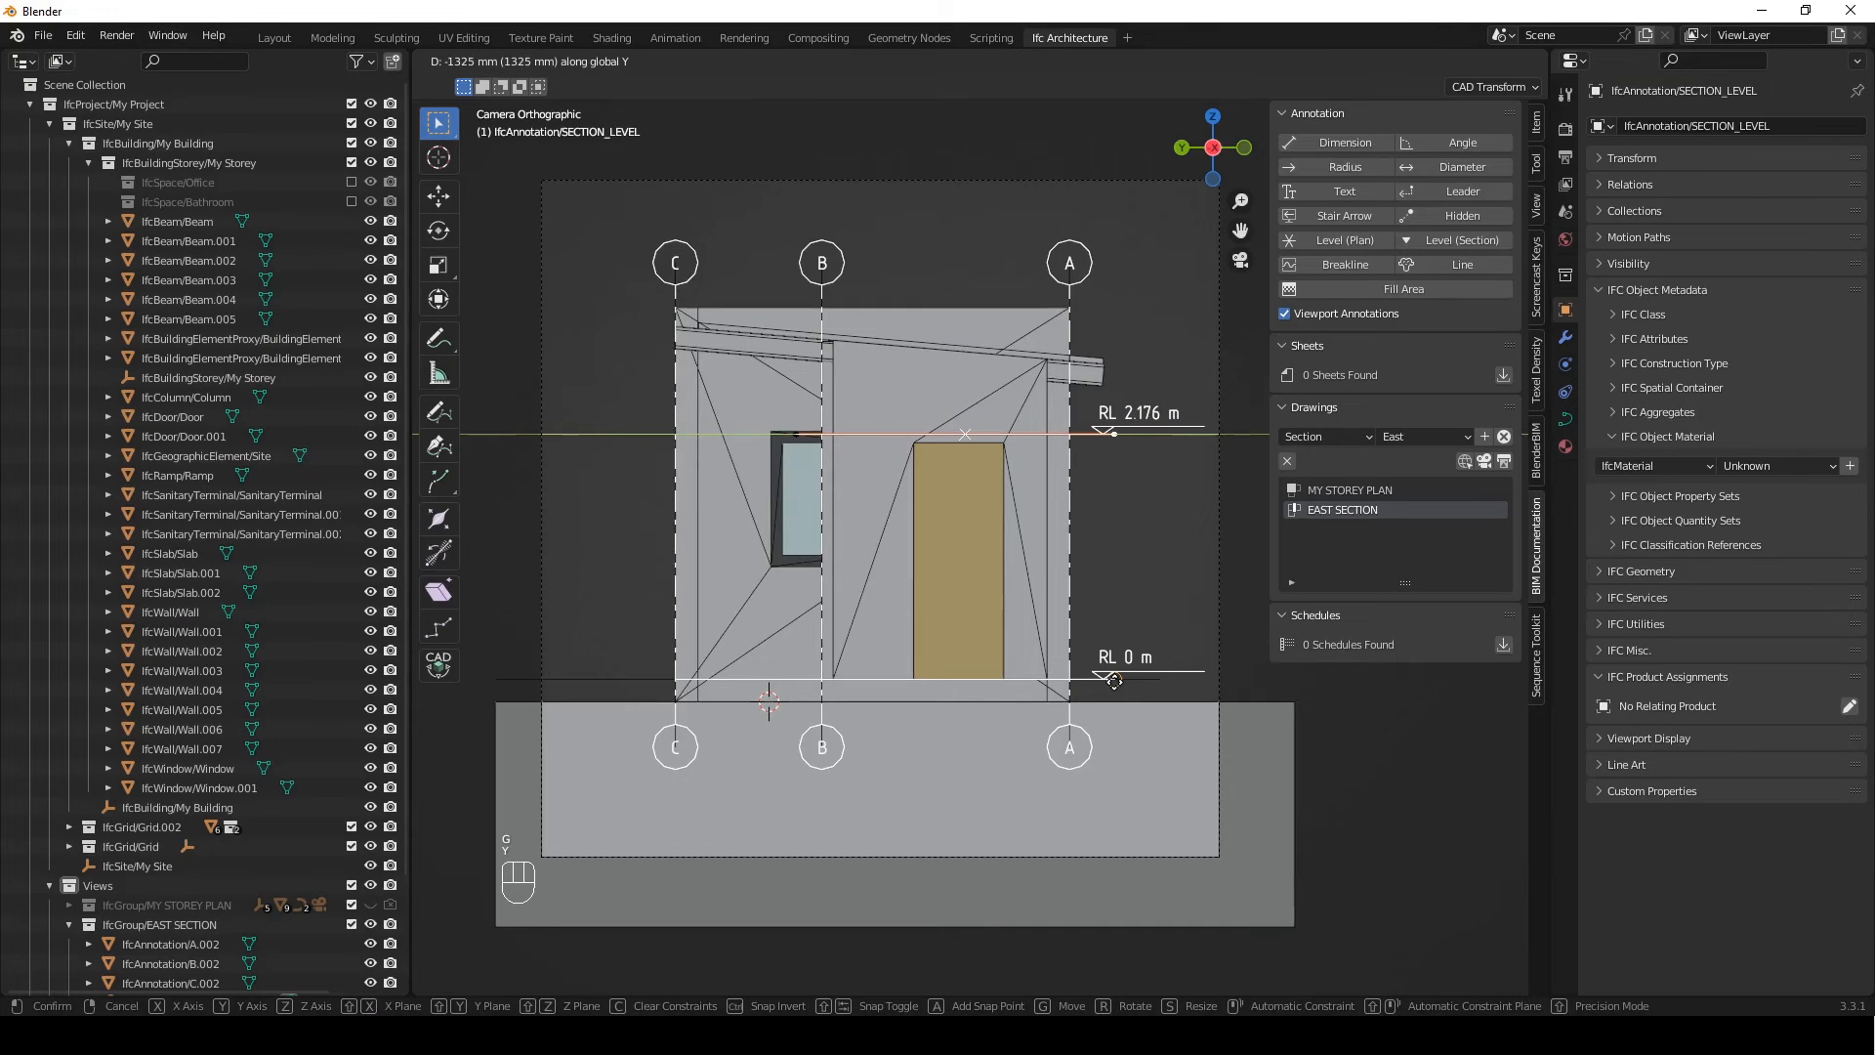
left_click(1113, 430)
Extend the new level line's plain end about 1442 mm along Y, past grid line C, and finish editing
left_click(795, 433)
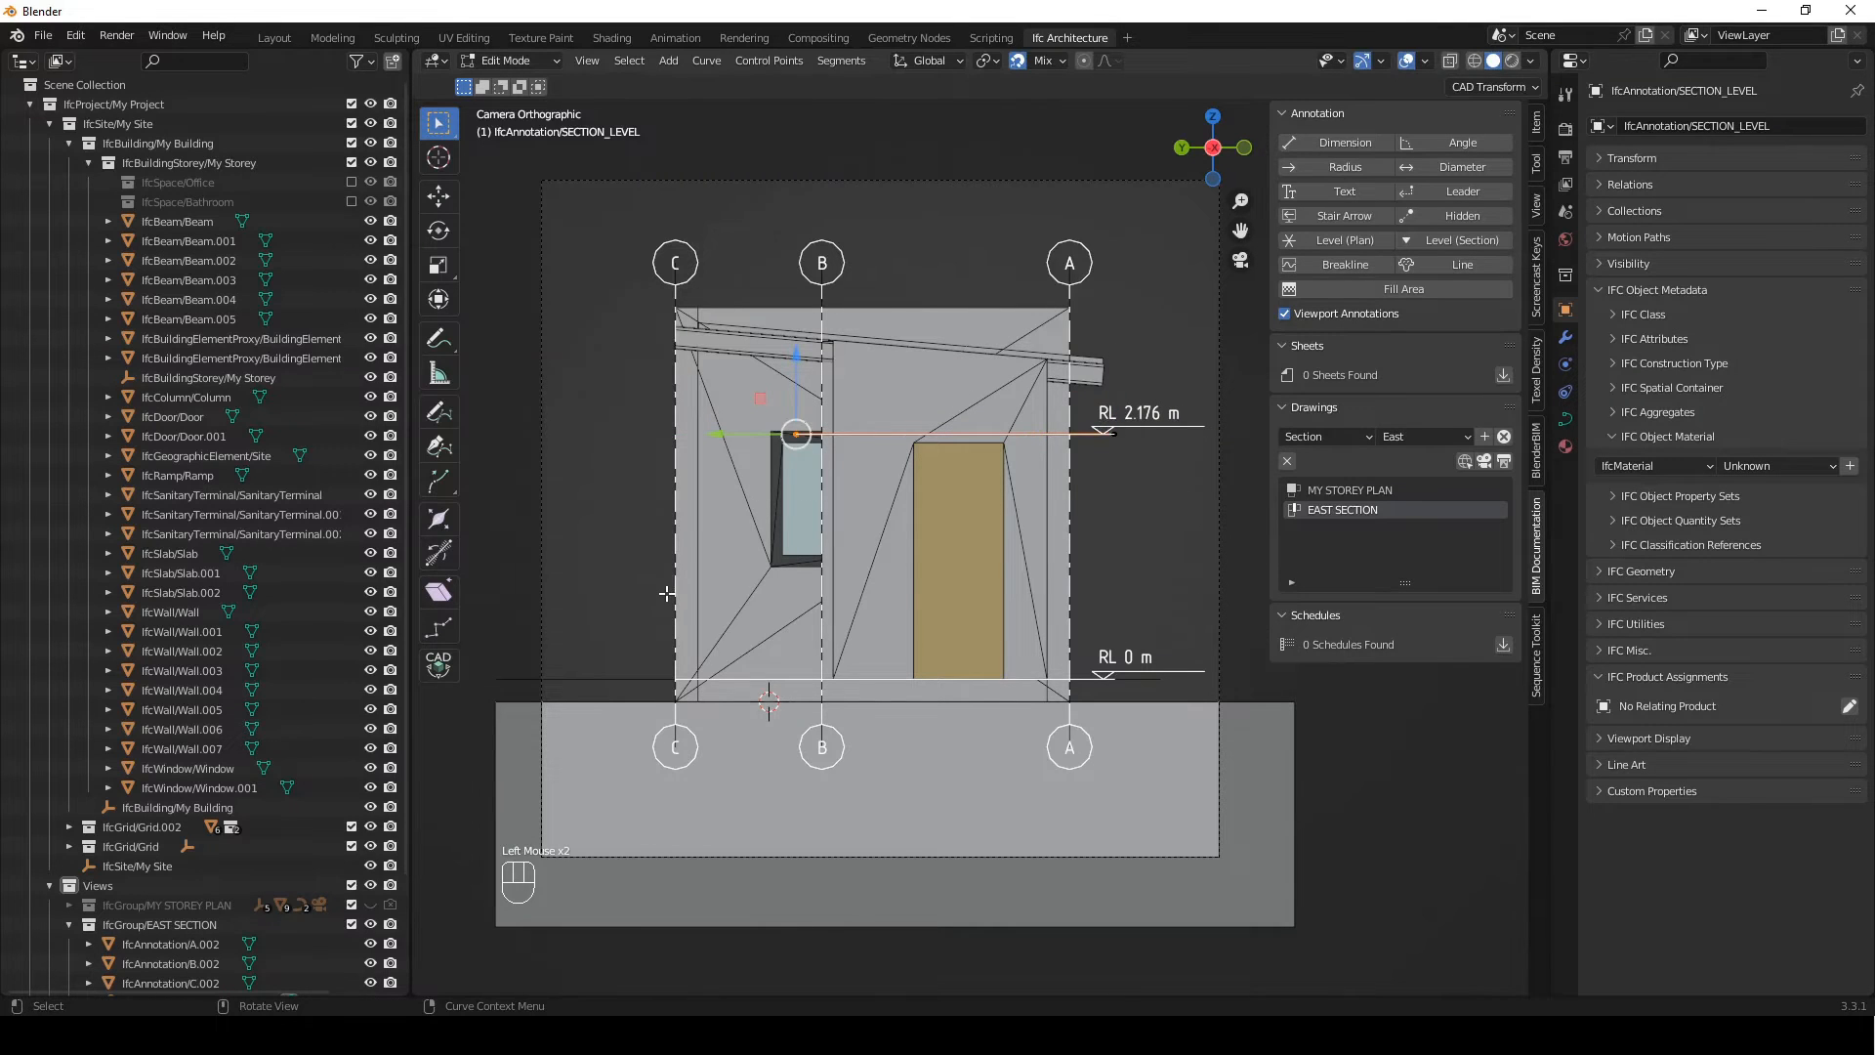
key("g")
key("y")
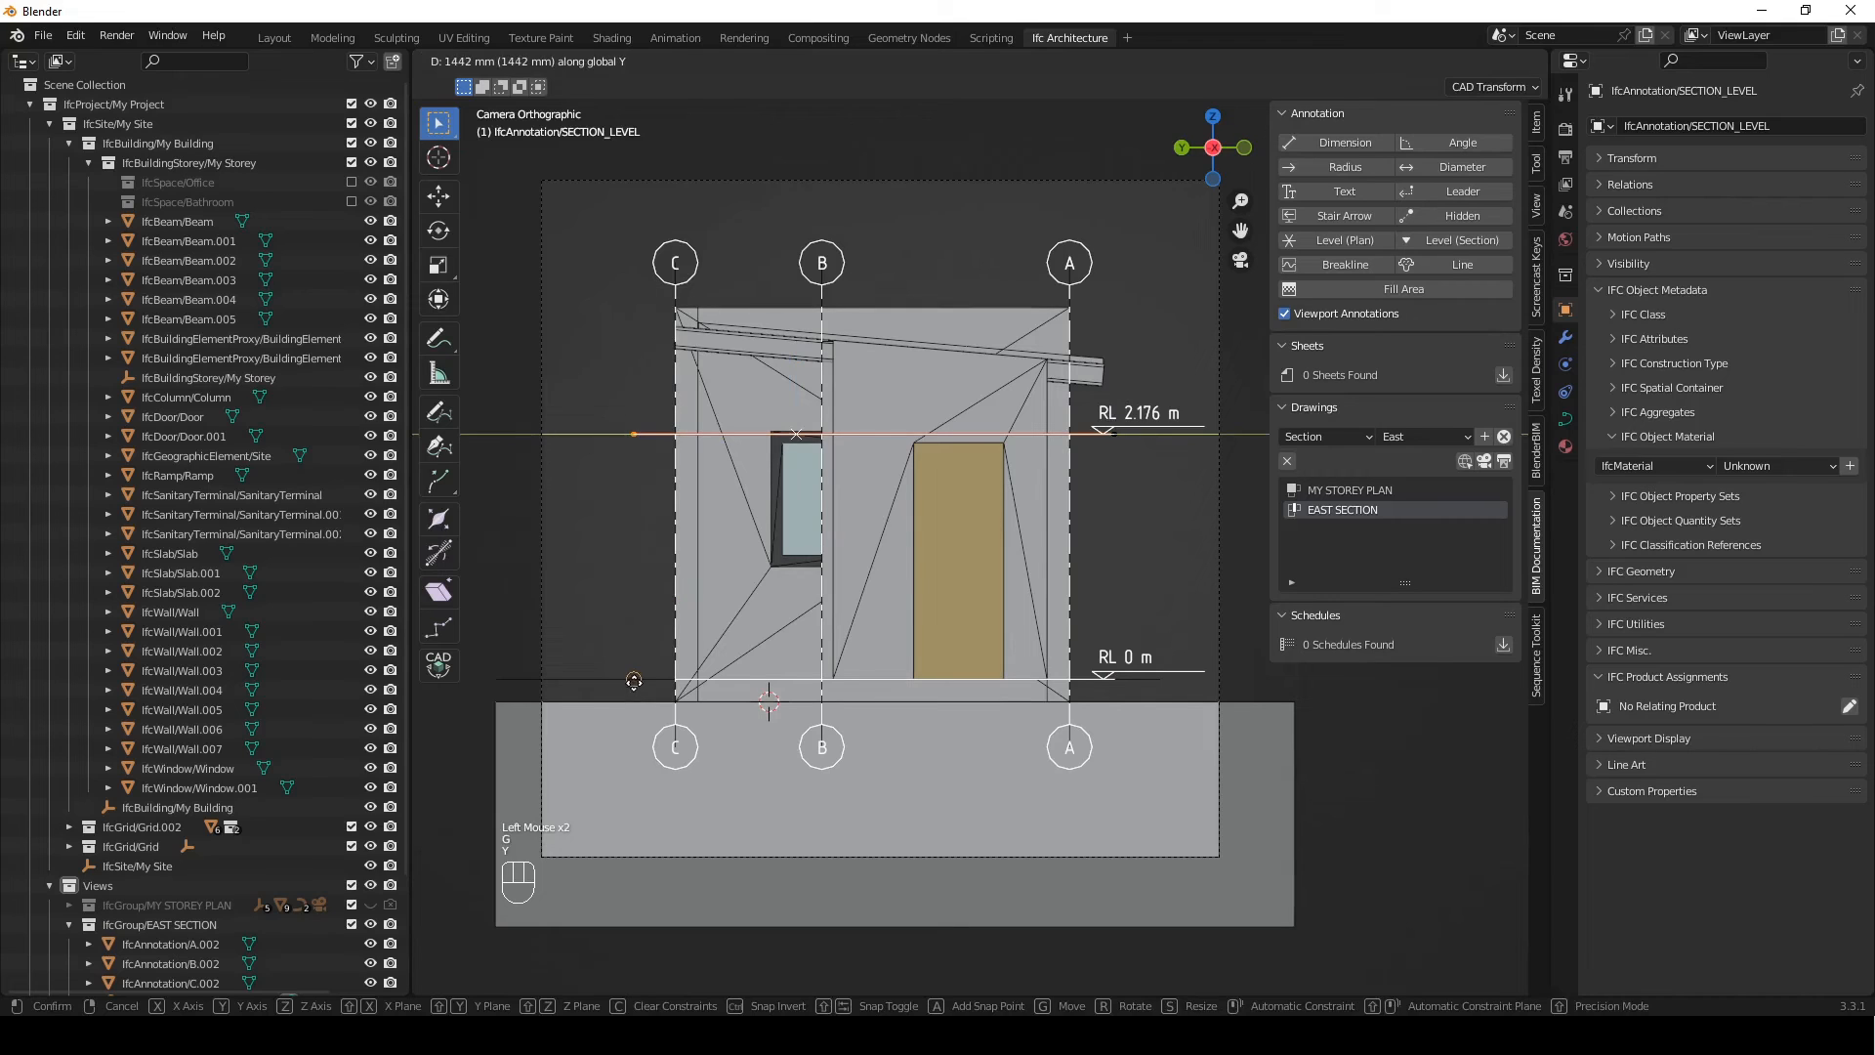
left_click(633, 683)
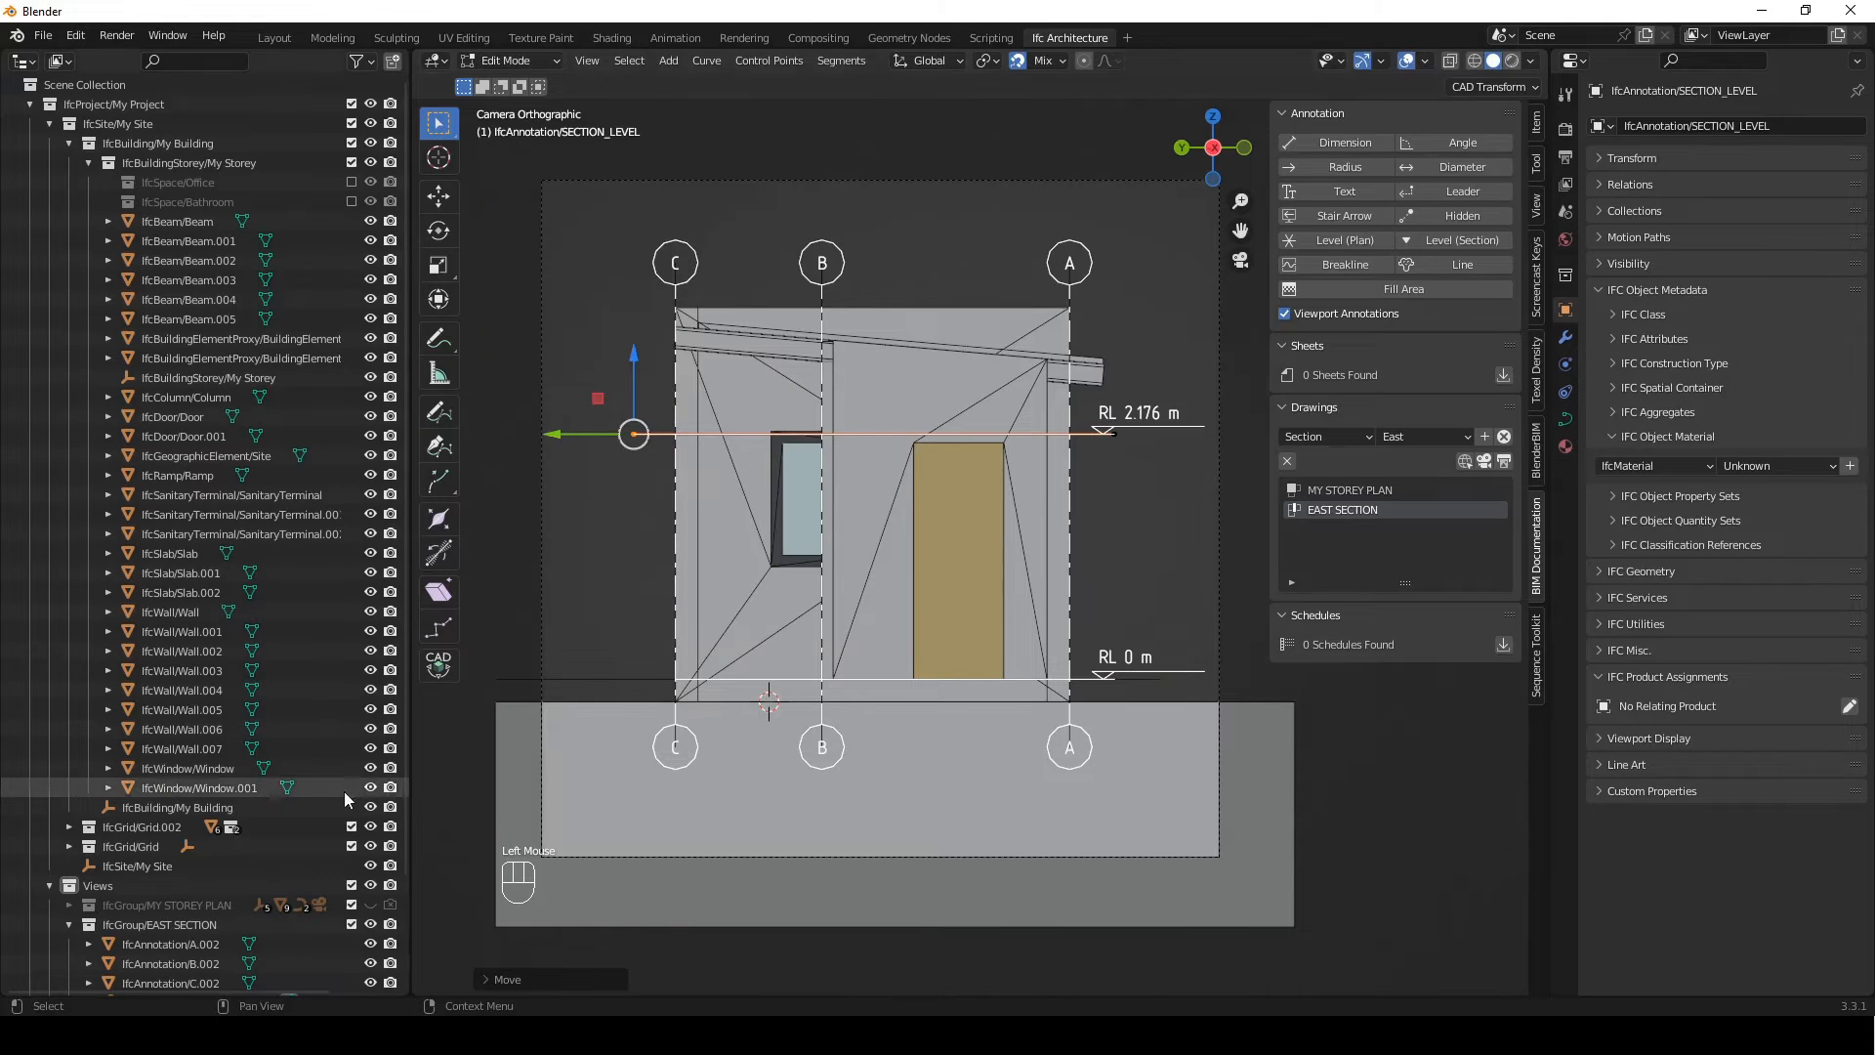
key("Tab")
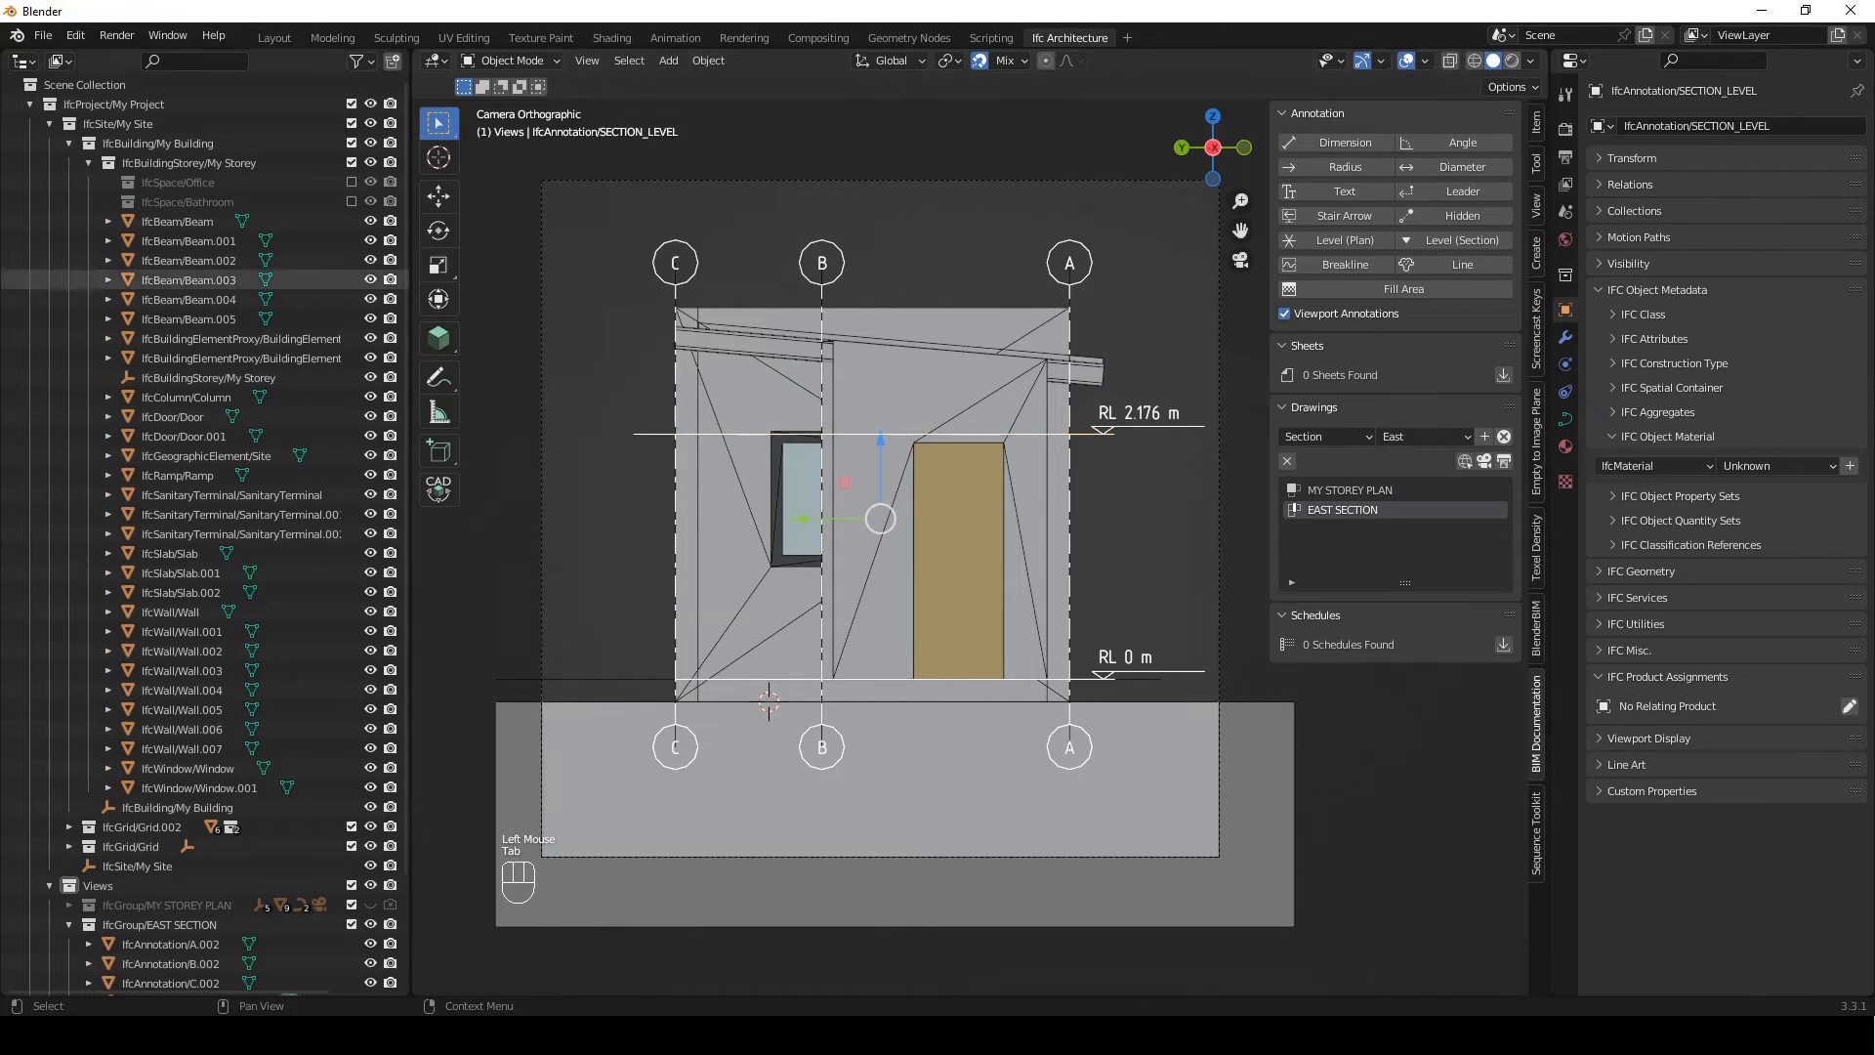
Extend the My Storey.001 level line past grid C along Y to align with the upper level line's end
left_click(89, 162)
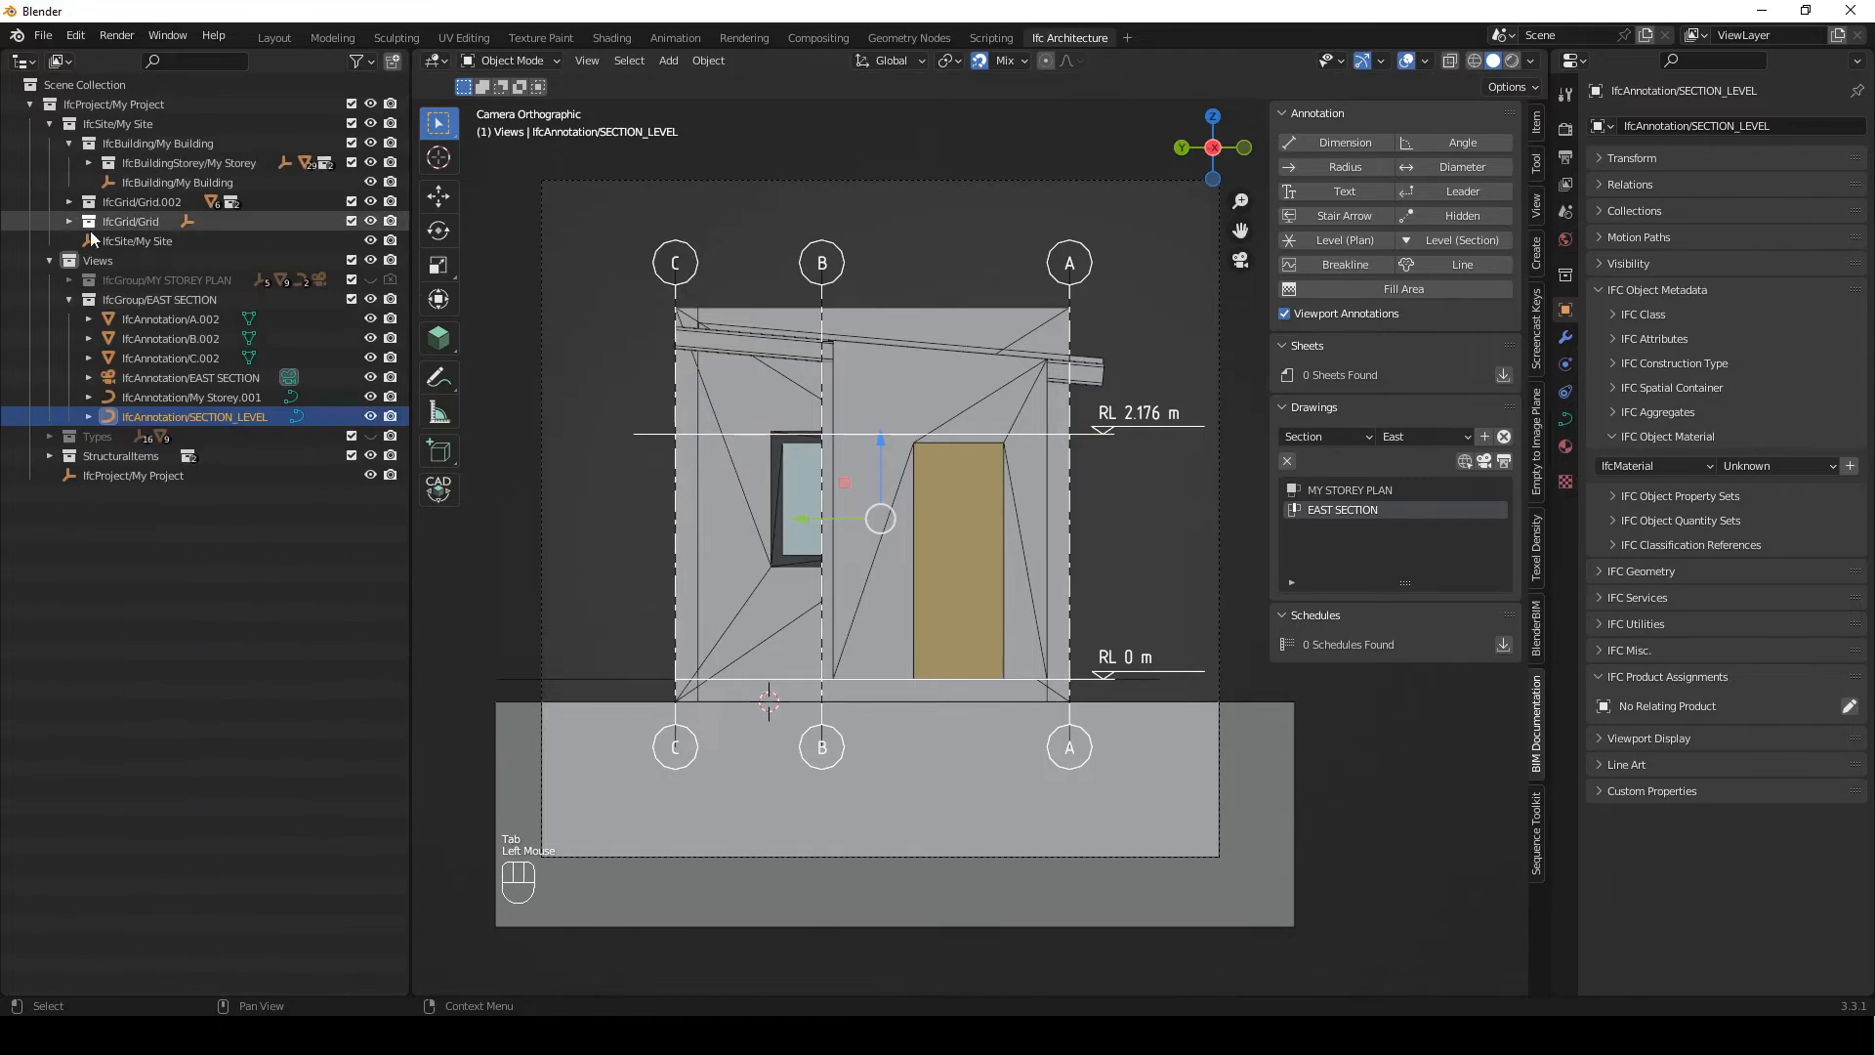
left_click(223, 395)
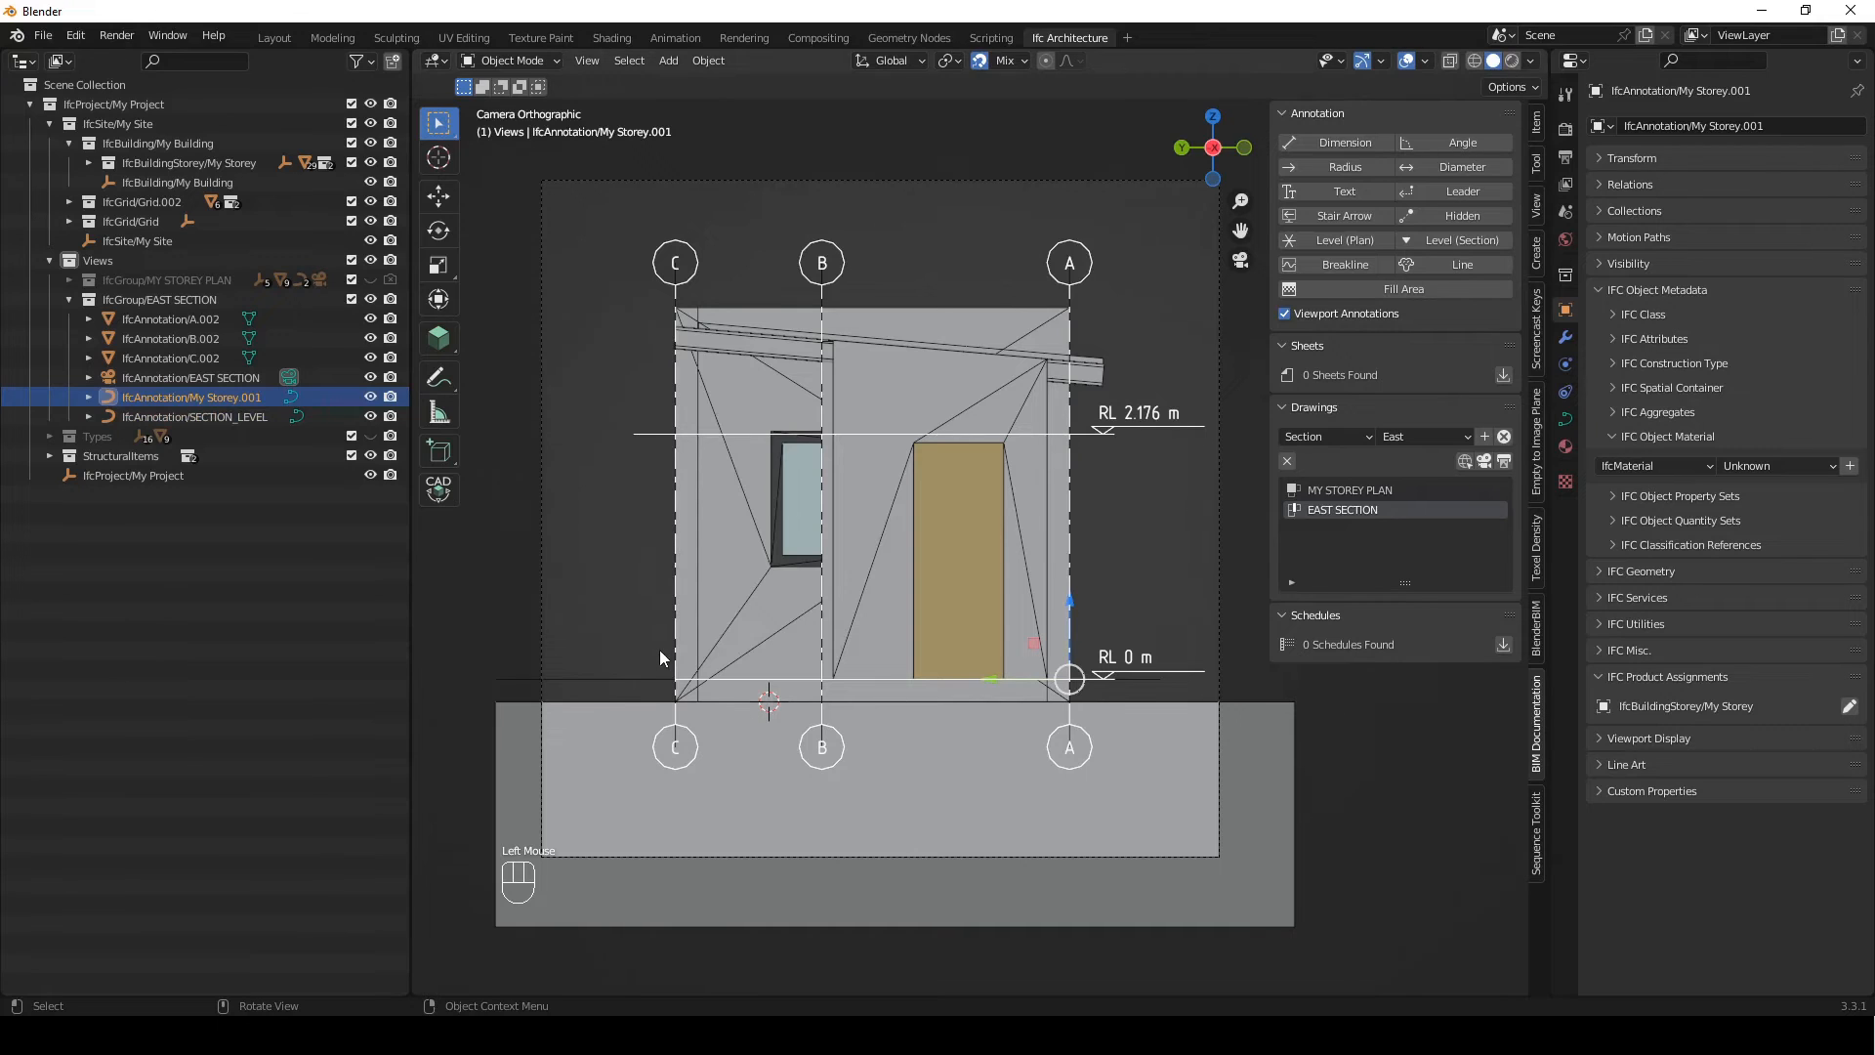
key("Tab")
left_click(674, 677)
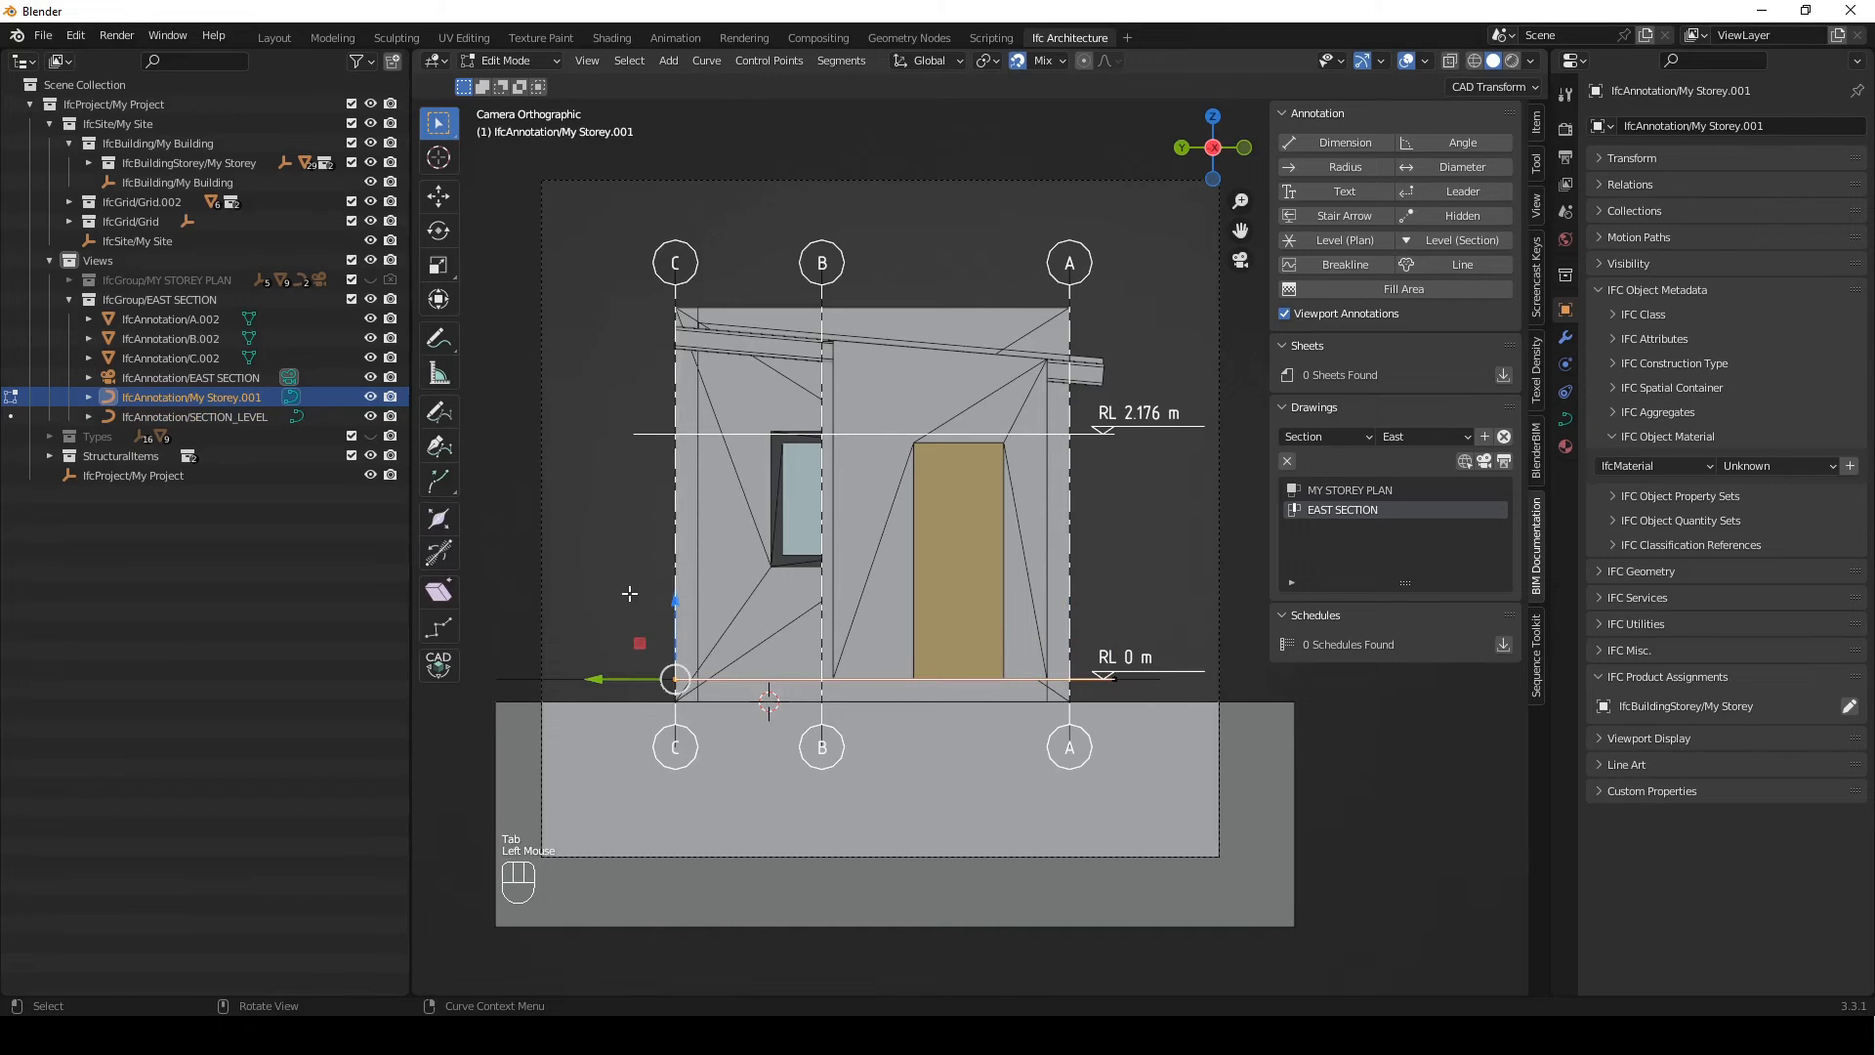
key("g")
key("y")
left_click(1093, 468)
key("Tab")
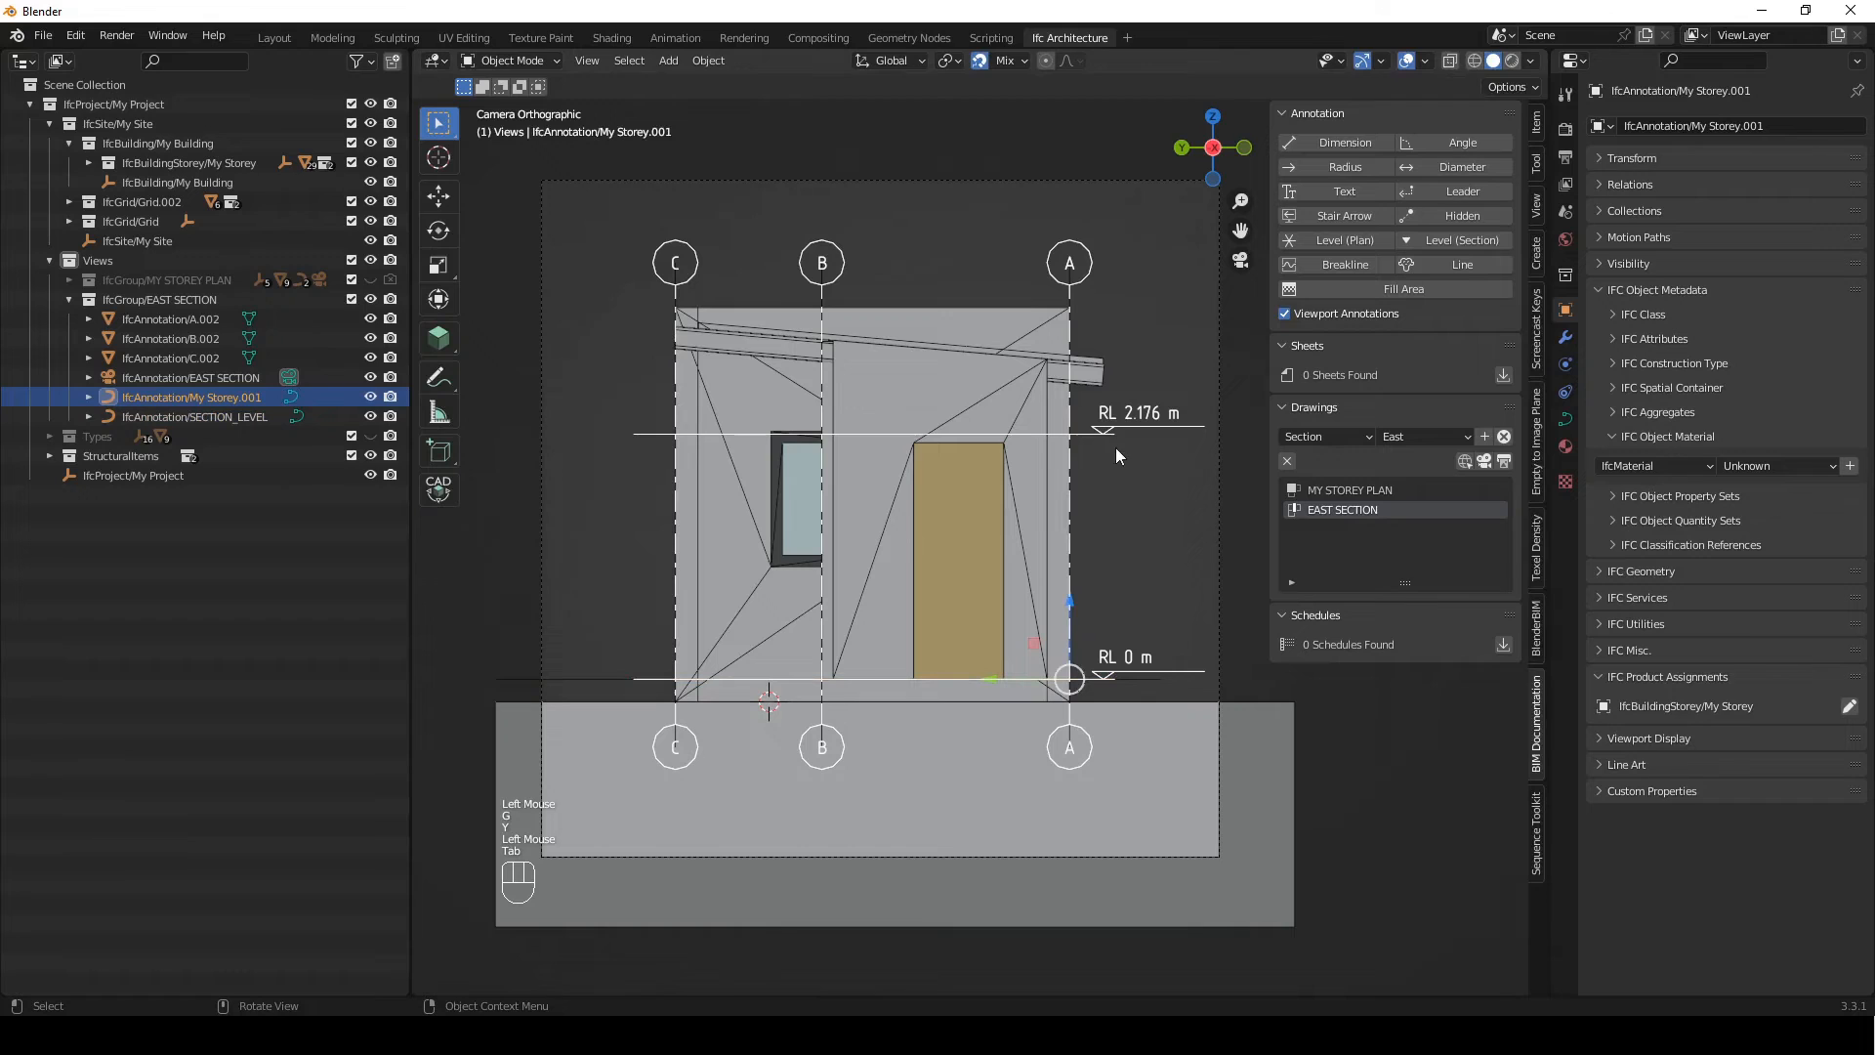
Raise the upper section level line along Z to RL 2.6 m, at the underside of the roof overhang
left_click(208, 414)
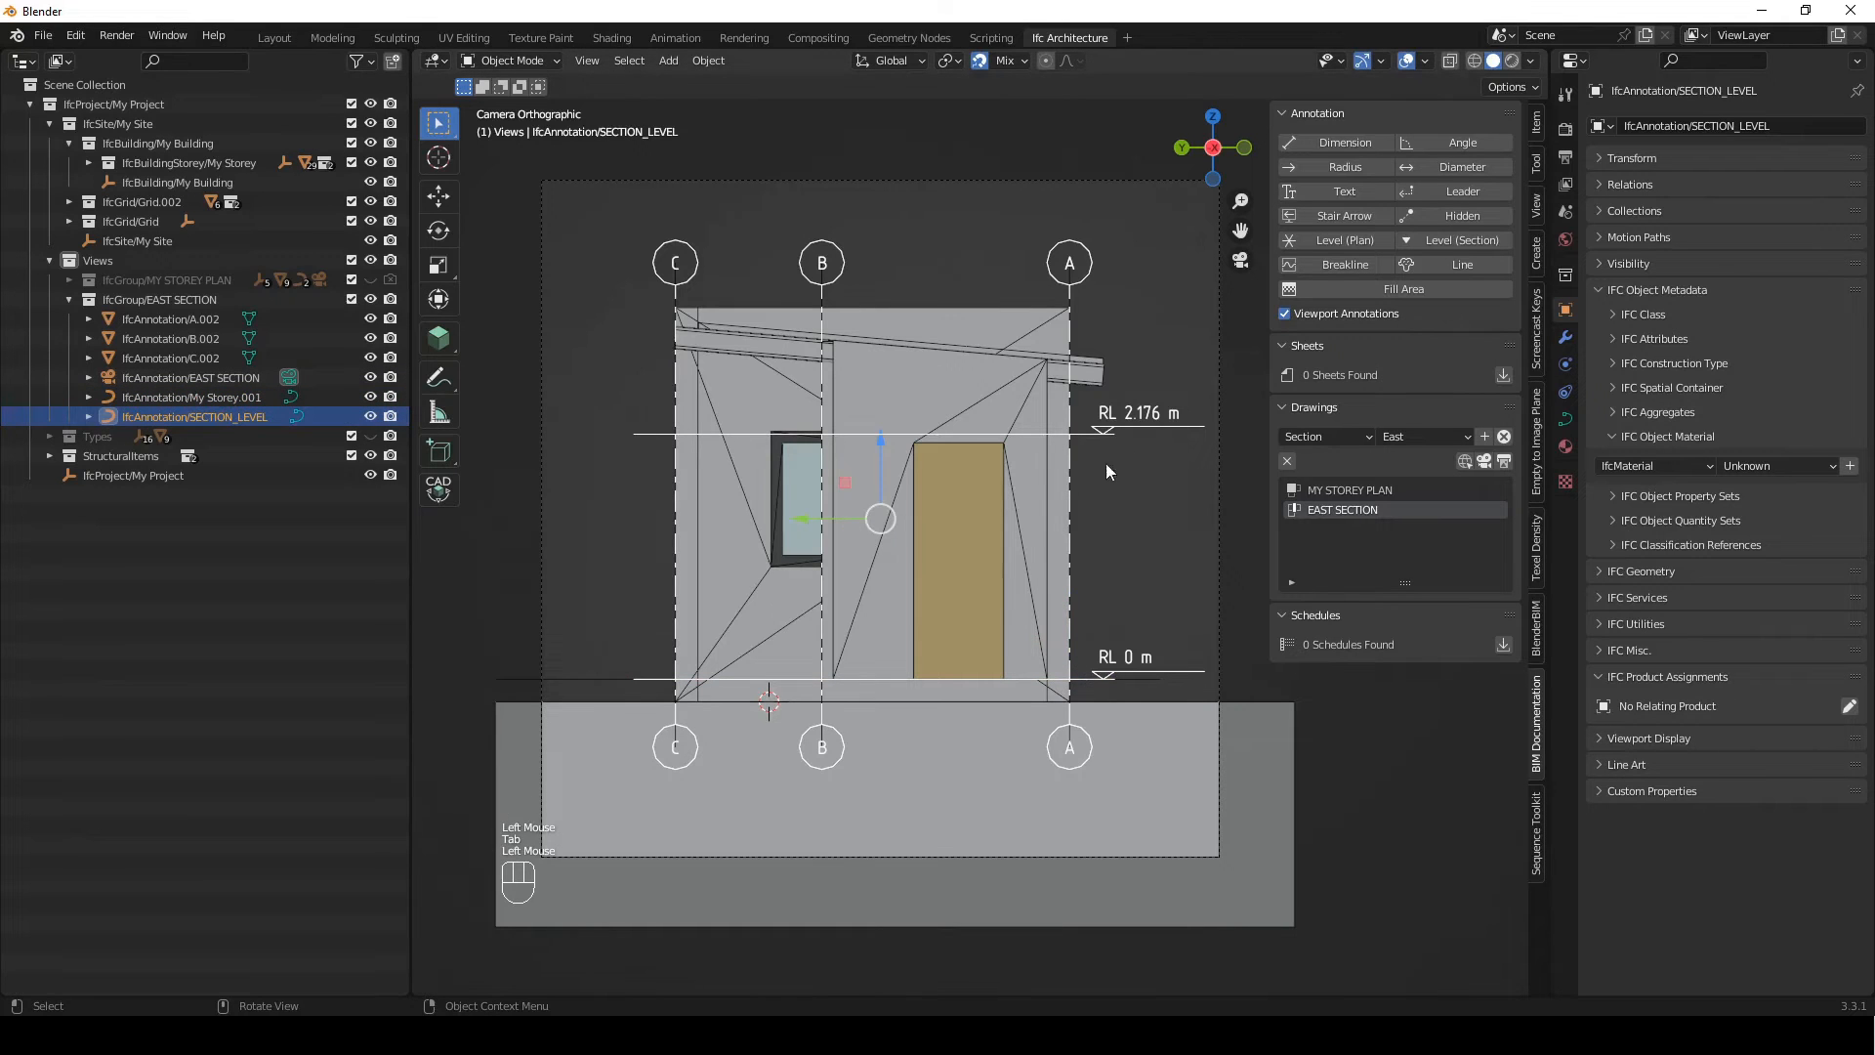
middle_click_drag(1082, 449, 1027, 525, "shift")
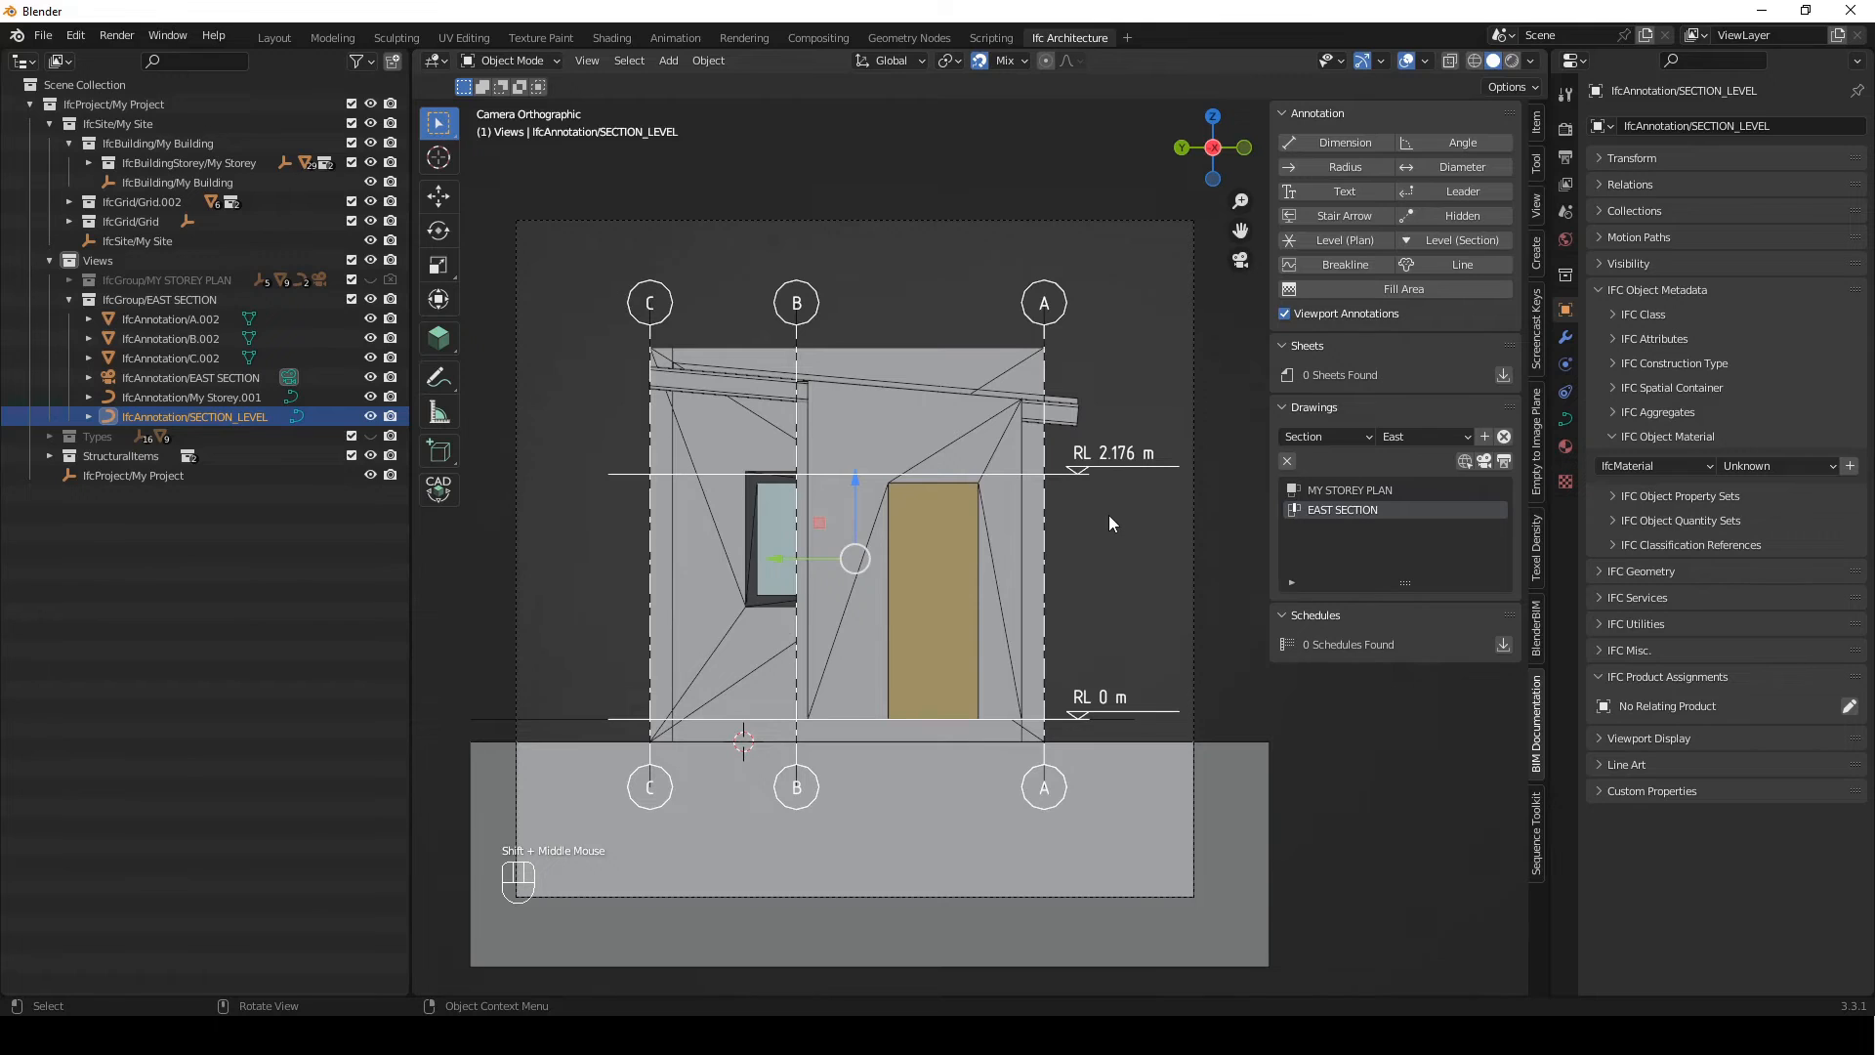
key("g")
key("z")
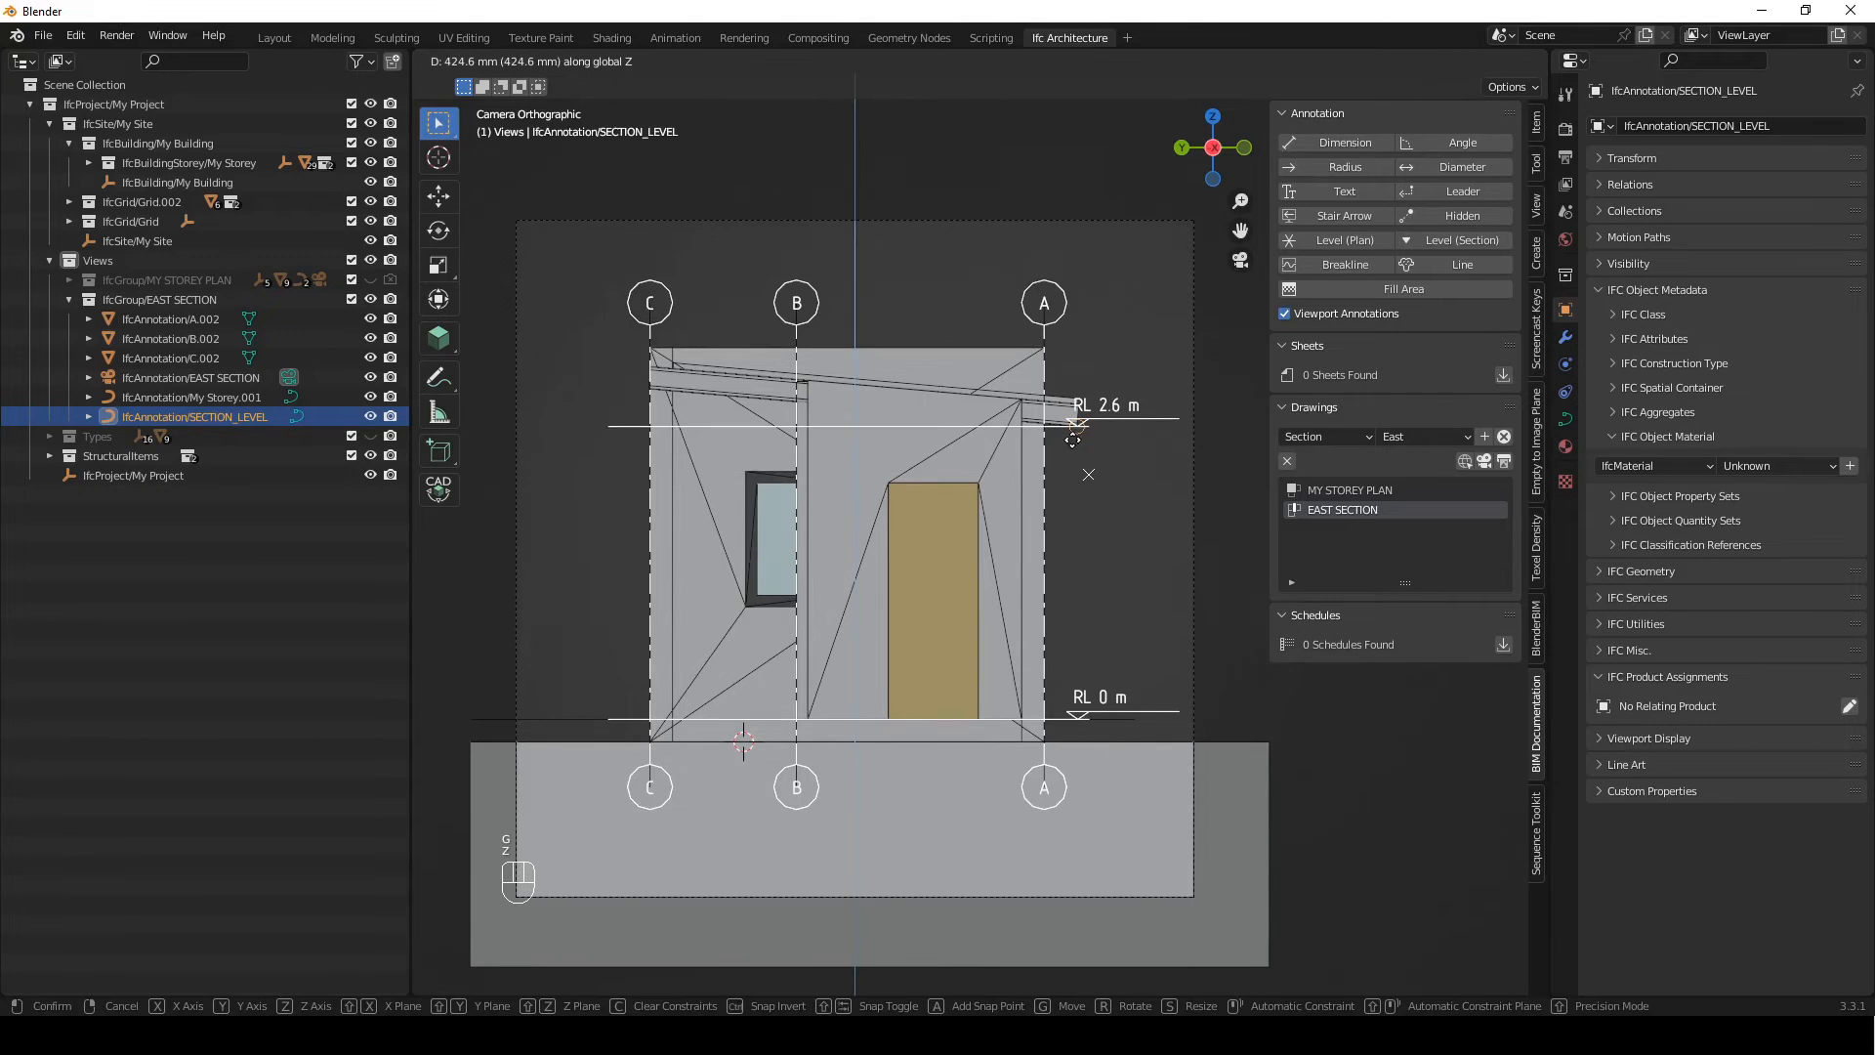
left_click(1072, 436)
scroll(1116, 422, "up", 1)
middle_click_drag(1116, 421, 1022, 529, "shift")
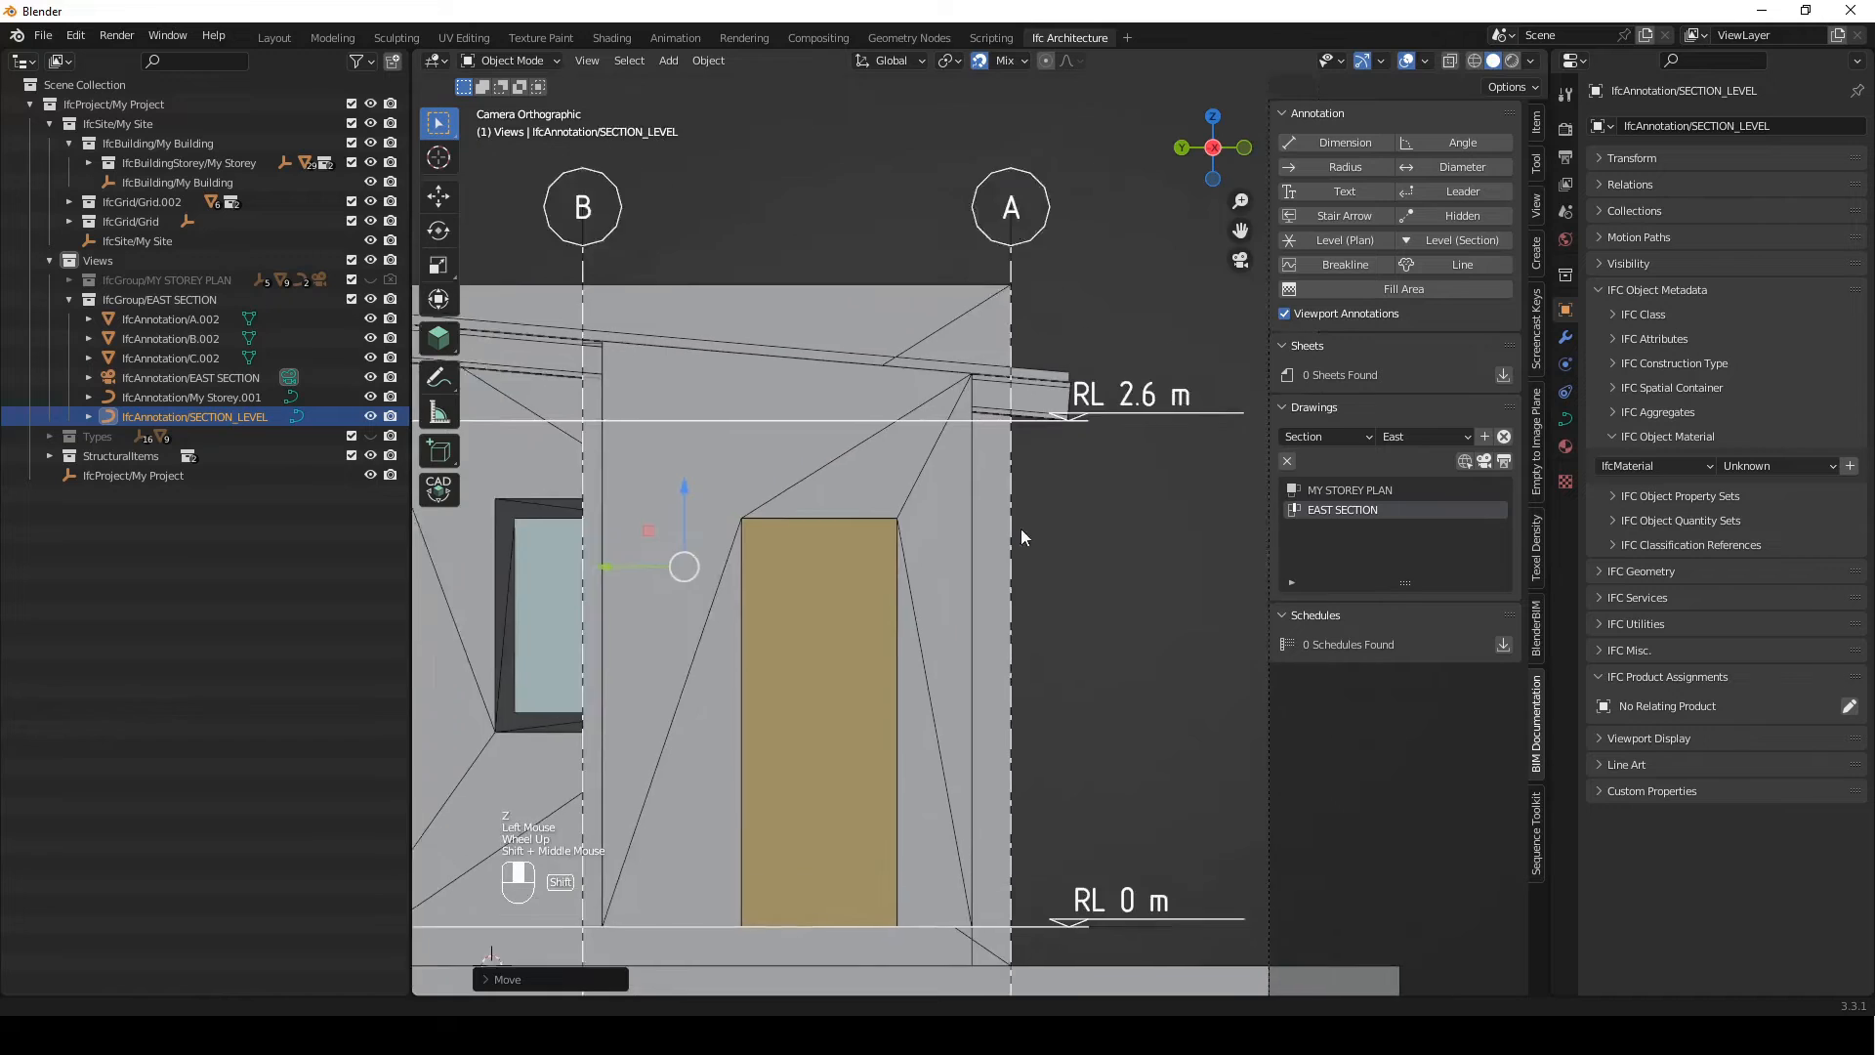
scroll(1100, 442, "up", 2)
scroll(1164, 360, "down", 3)
mouse_move(1023, 478)
middle_mouse_down("shift")
mouse_move(1120, 392)
mouse_move(1017, 513)
middle_mouse_up("shift")
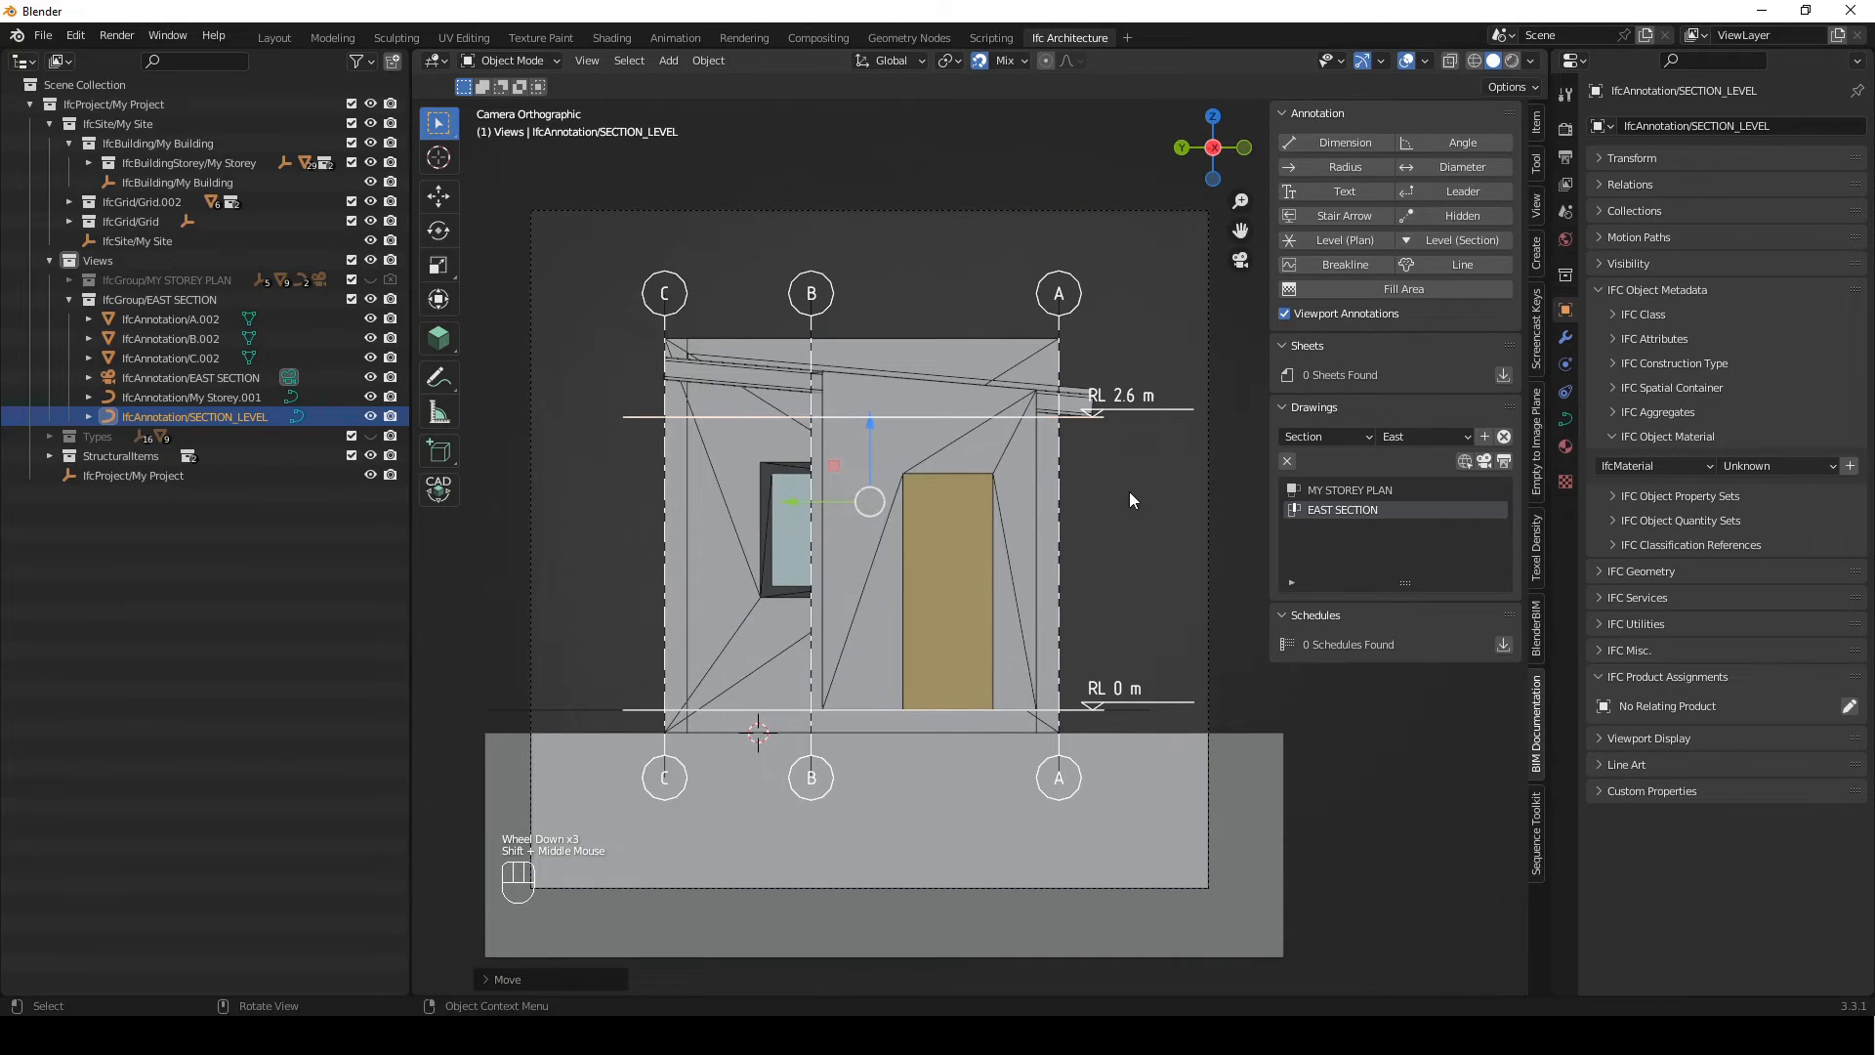
left_click(1129, 490)
Move the RL 2.6 m level line's marker end -150 mm along Y to clear the roof overhang, and finish editing
scroll(1147, 400, "up", 1)
scroll(1053, 413, "up", 1)
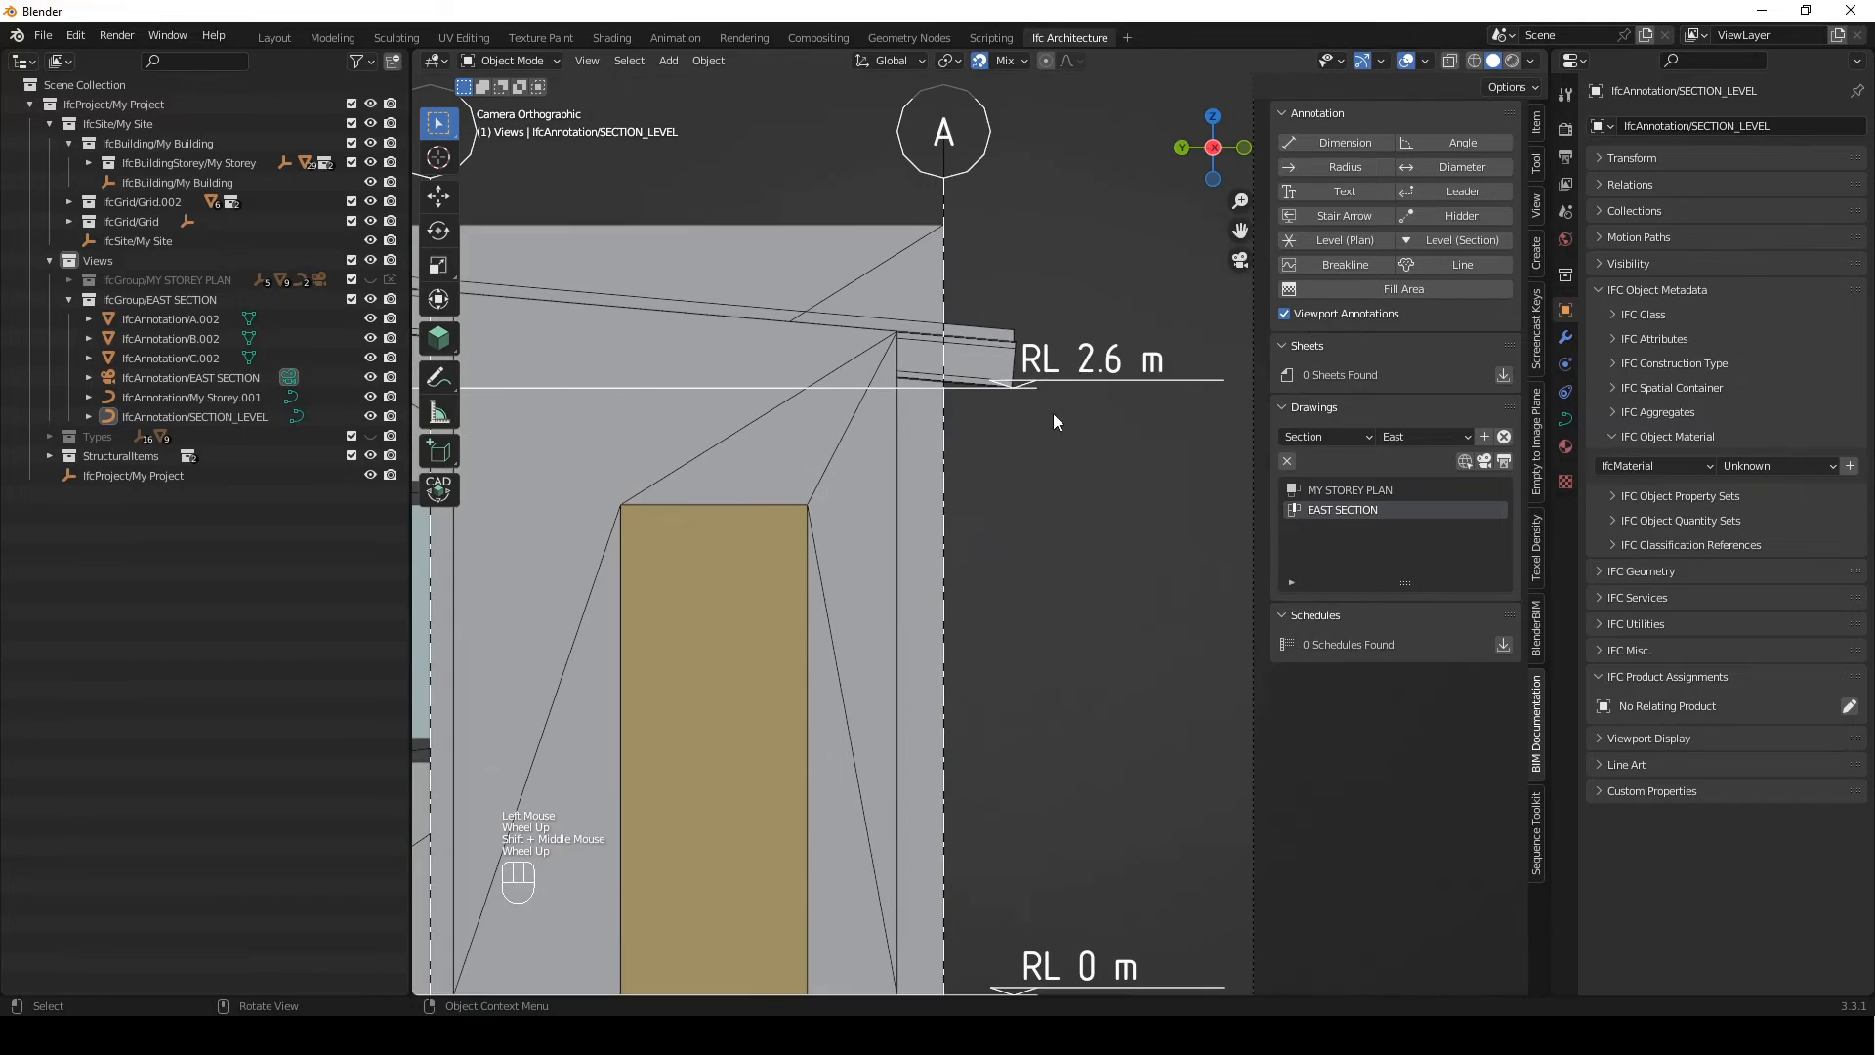
left_click(1027, 388)
scroll(1062, 412, "down", 1)
key("Tab")
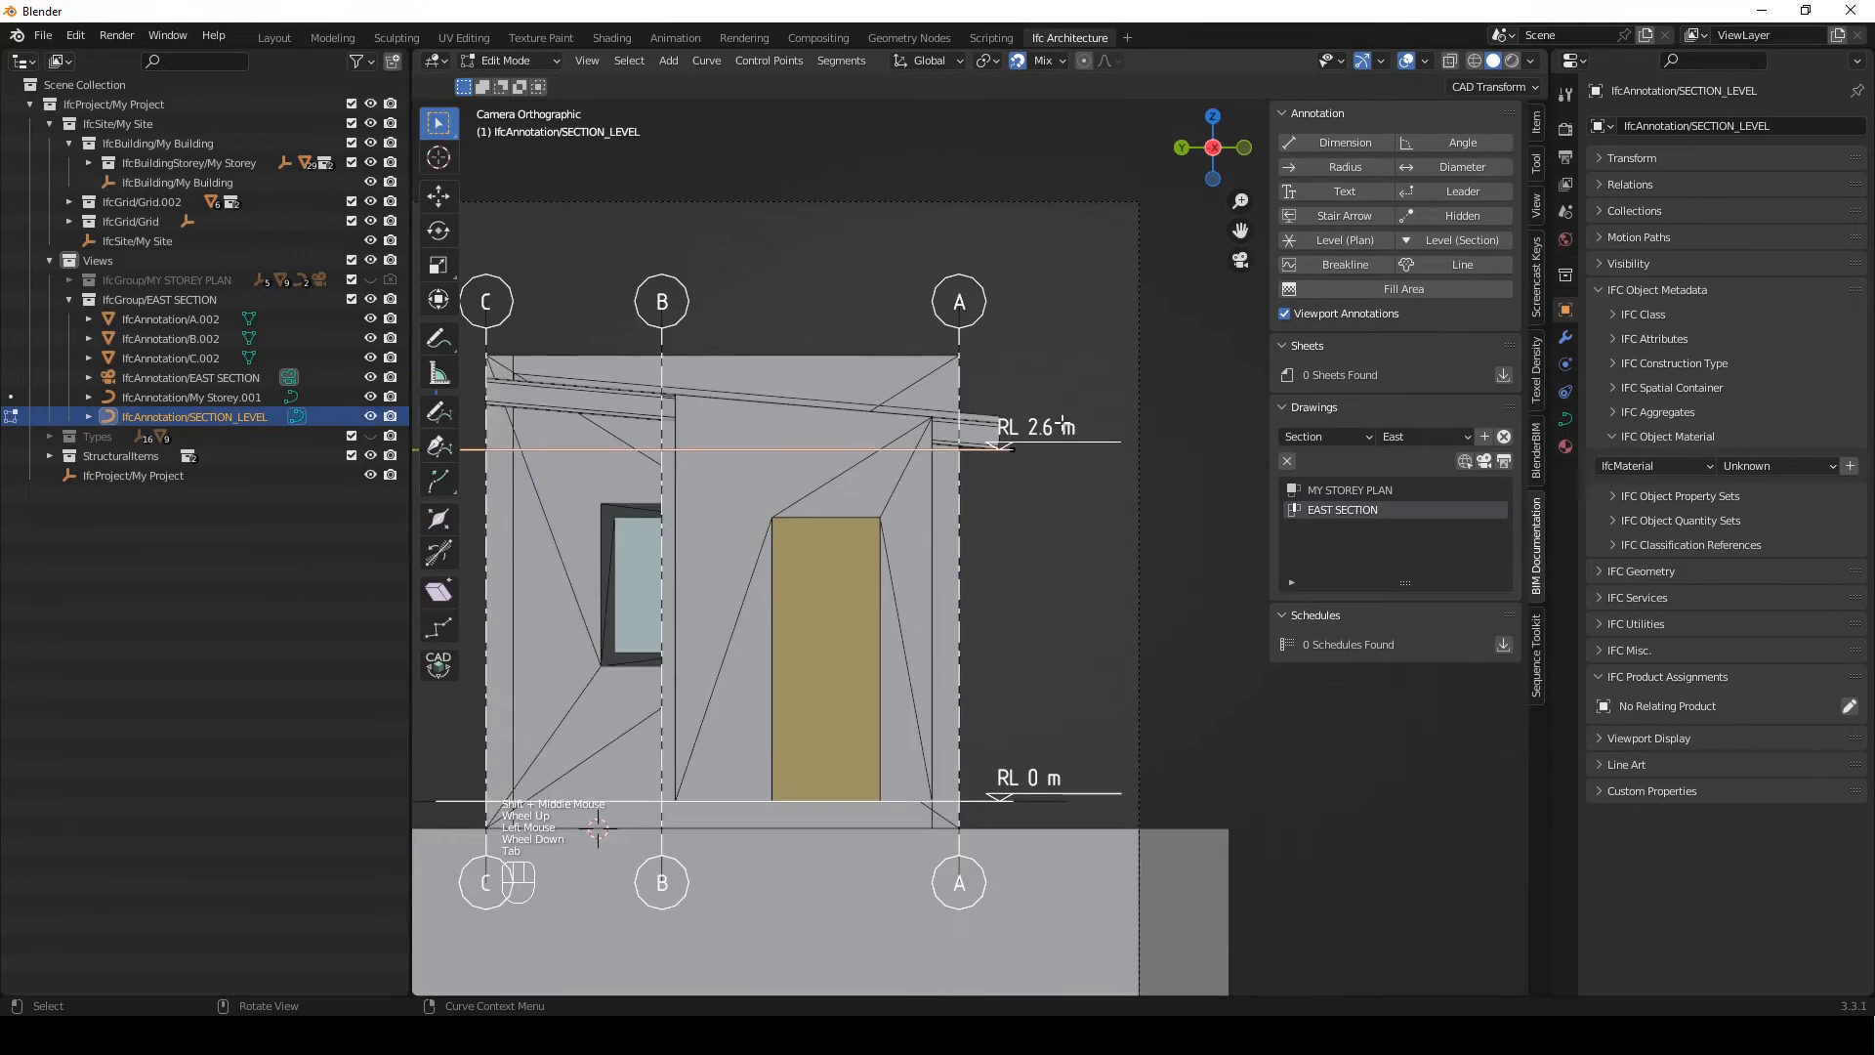
left_click_drag(1056, 386, 958, 513)
key("g")
key("y")
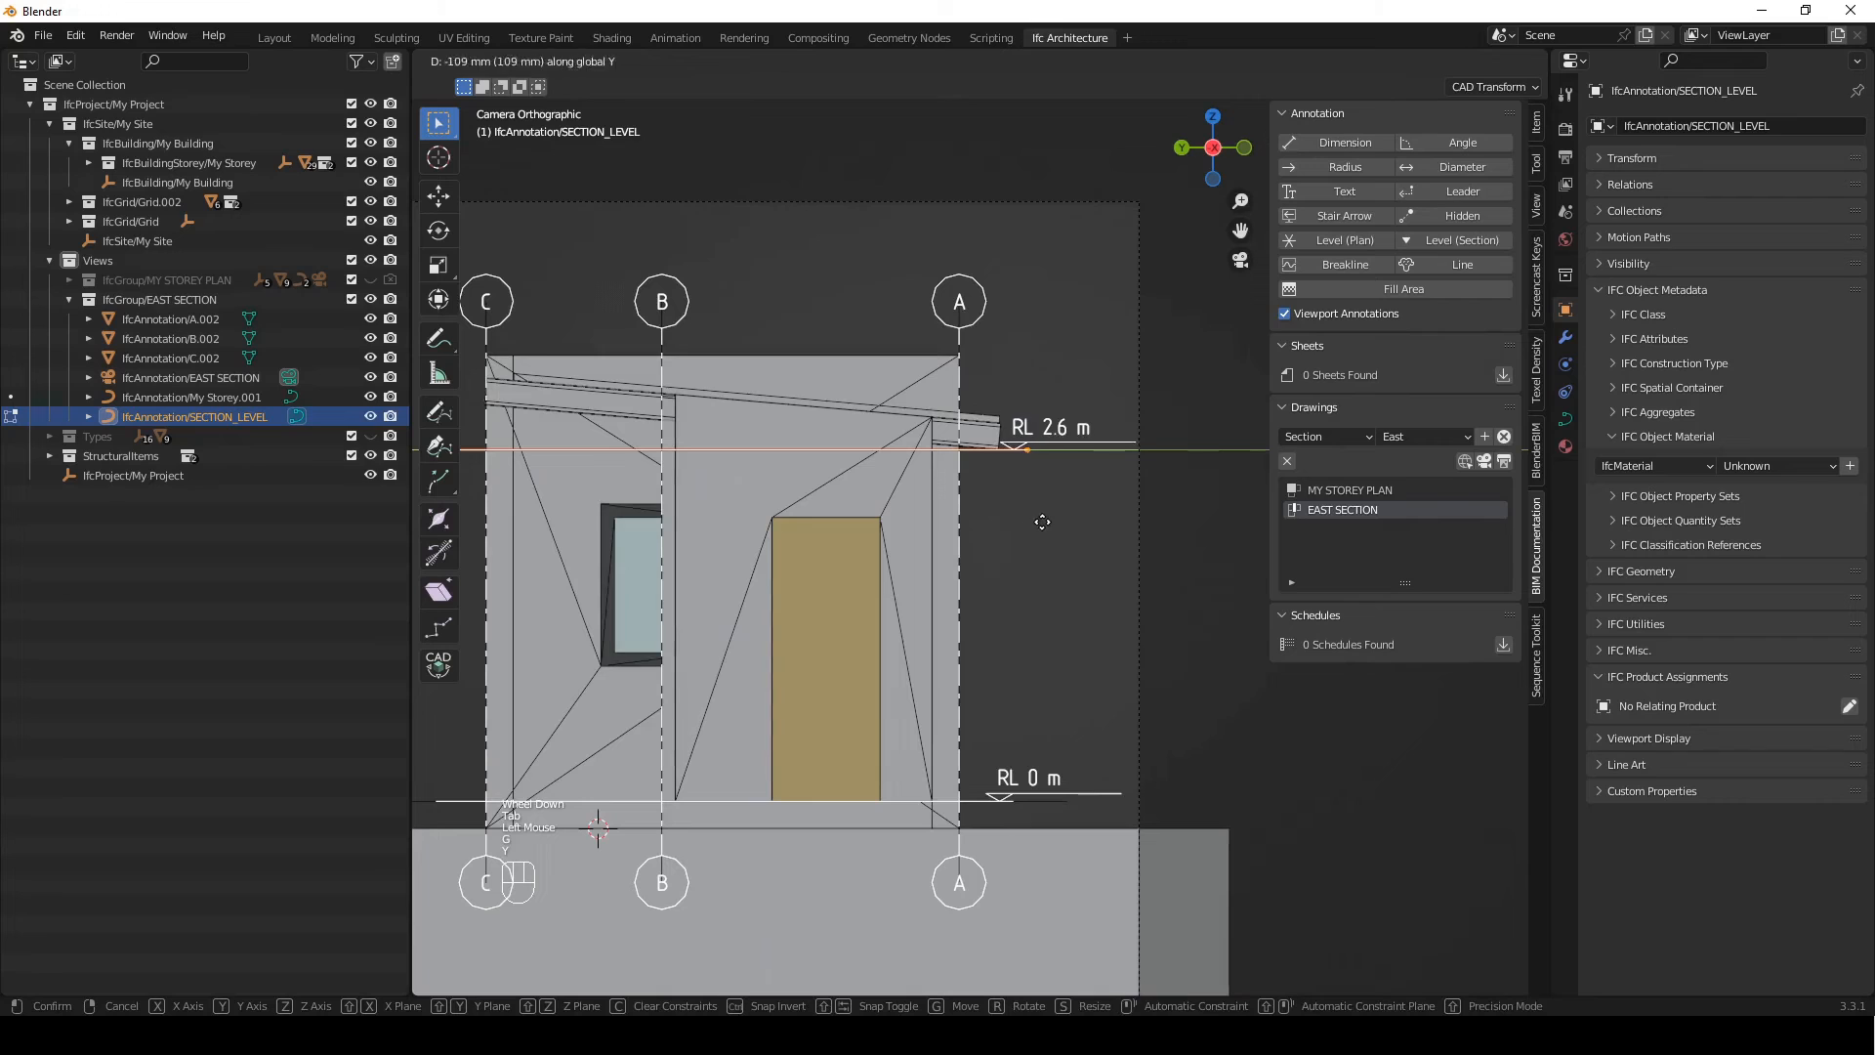
type("-150")
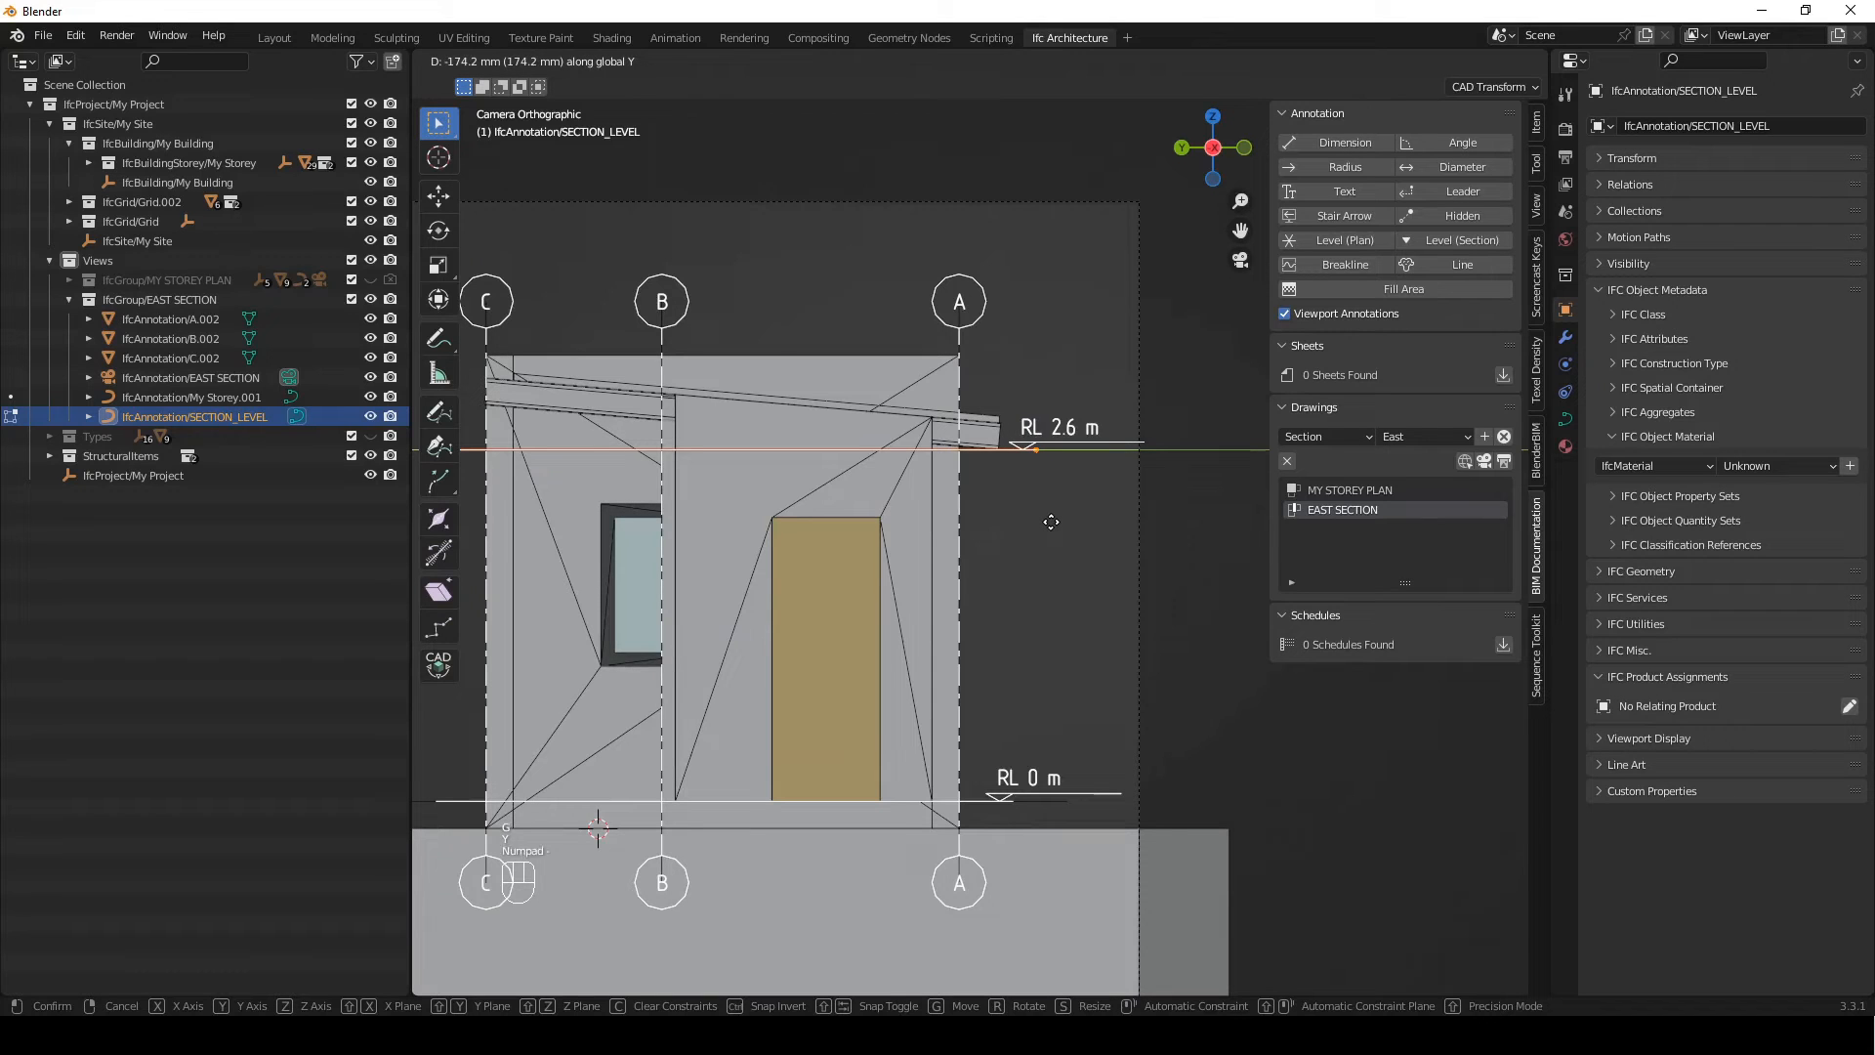
key("Return")
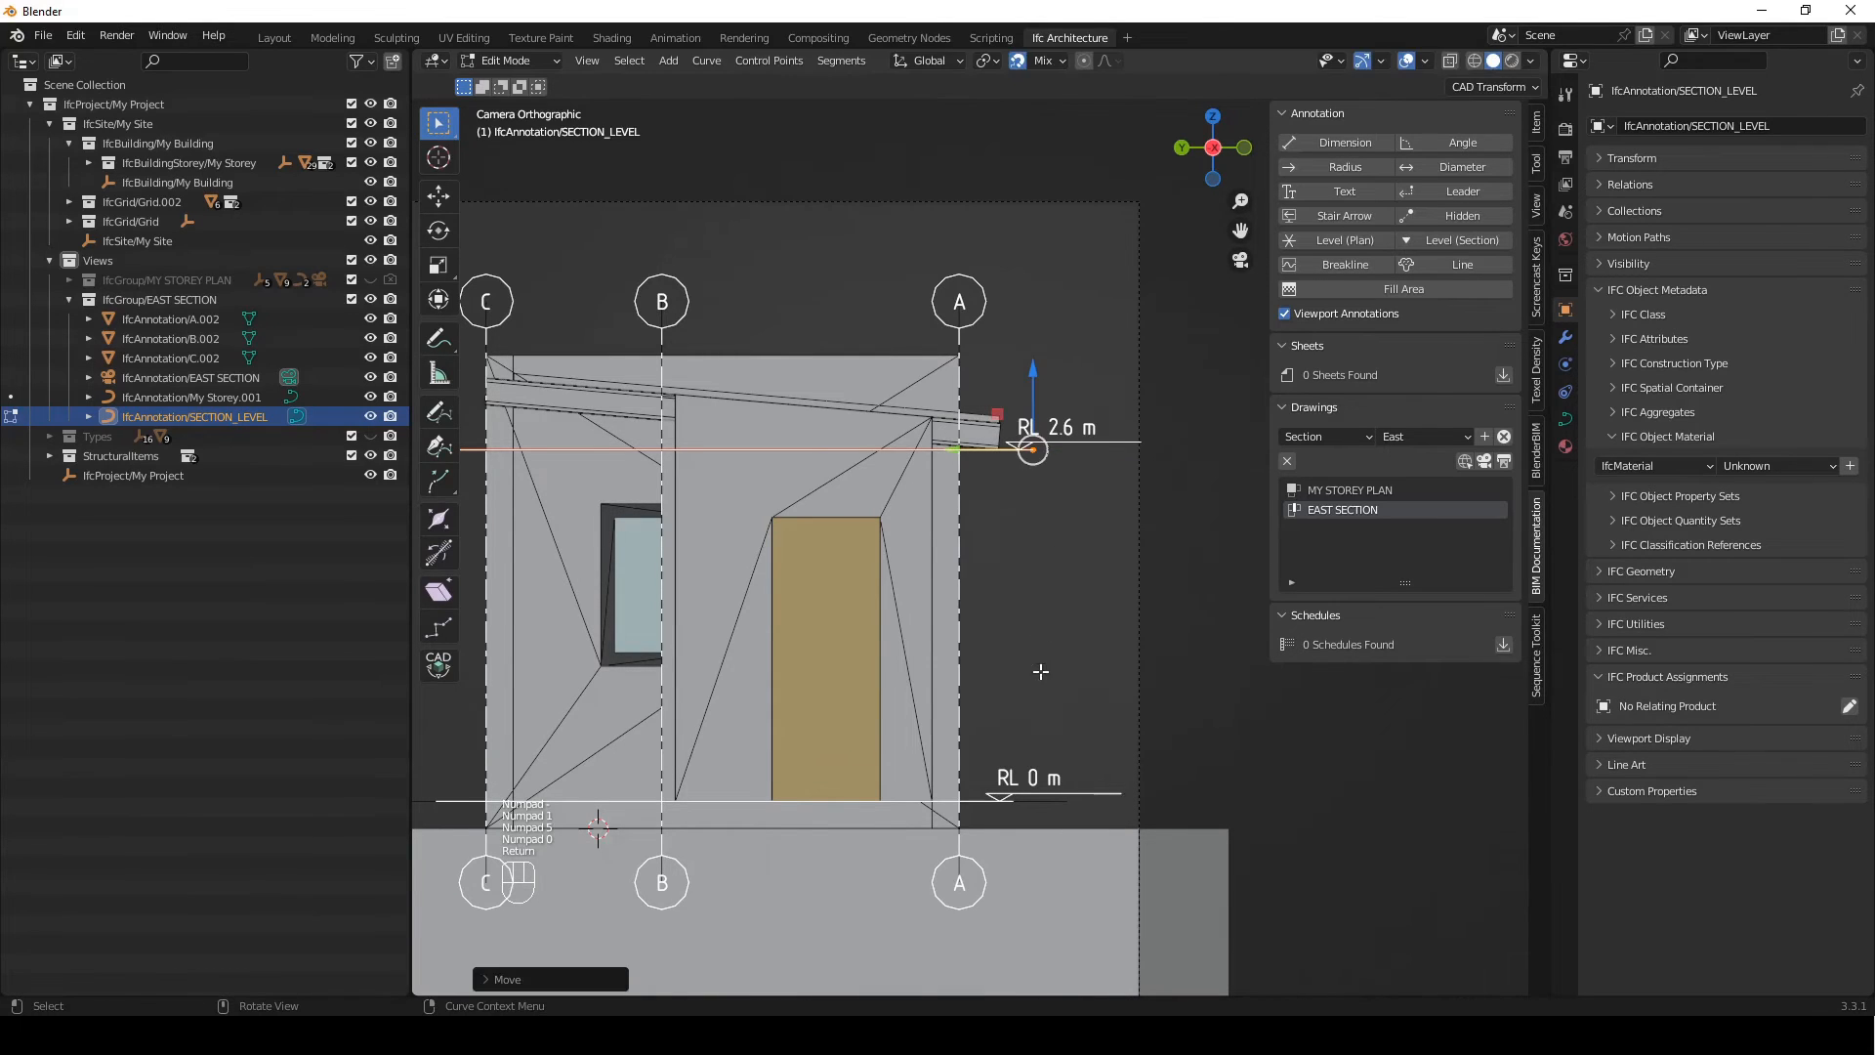
key("Tab")
Move the My Storey.001 level line's marker end outward in line with the RL 2.6 m marker, and finish editing
left_click(213, 397)
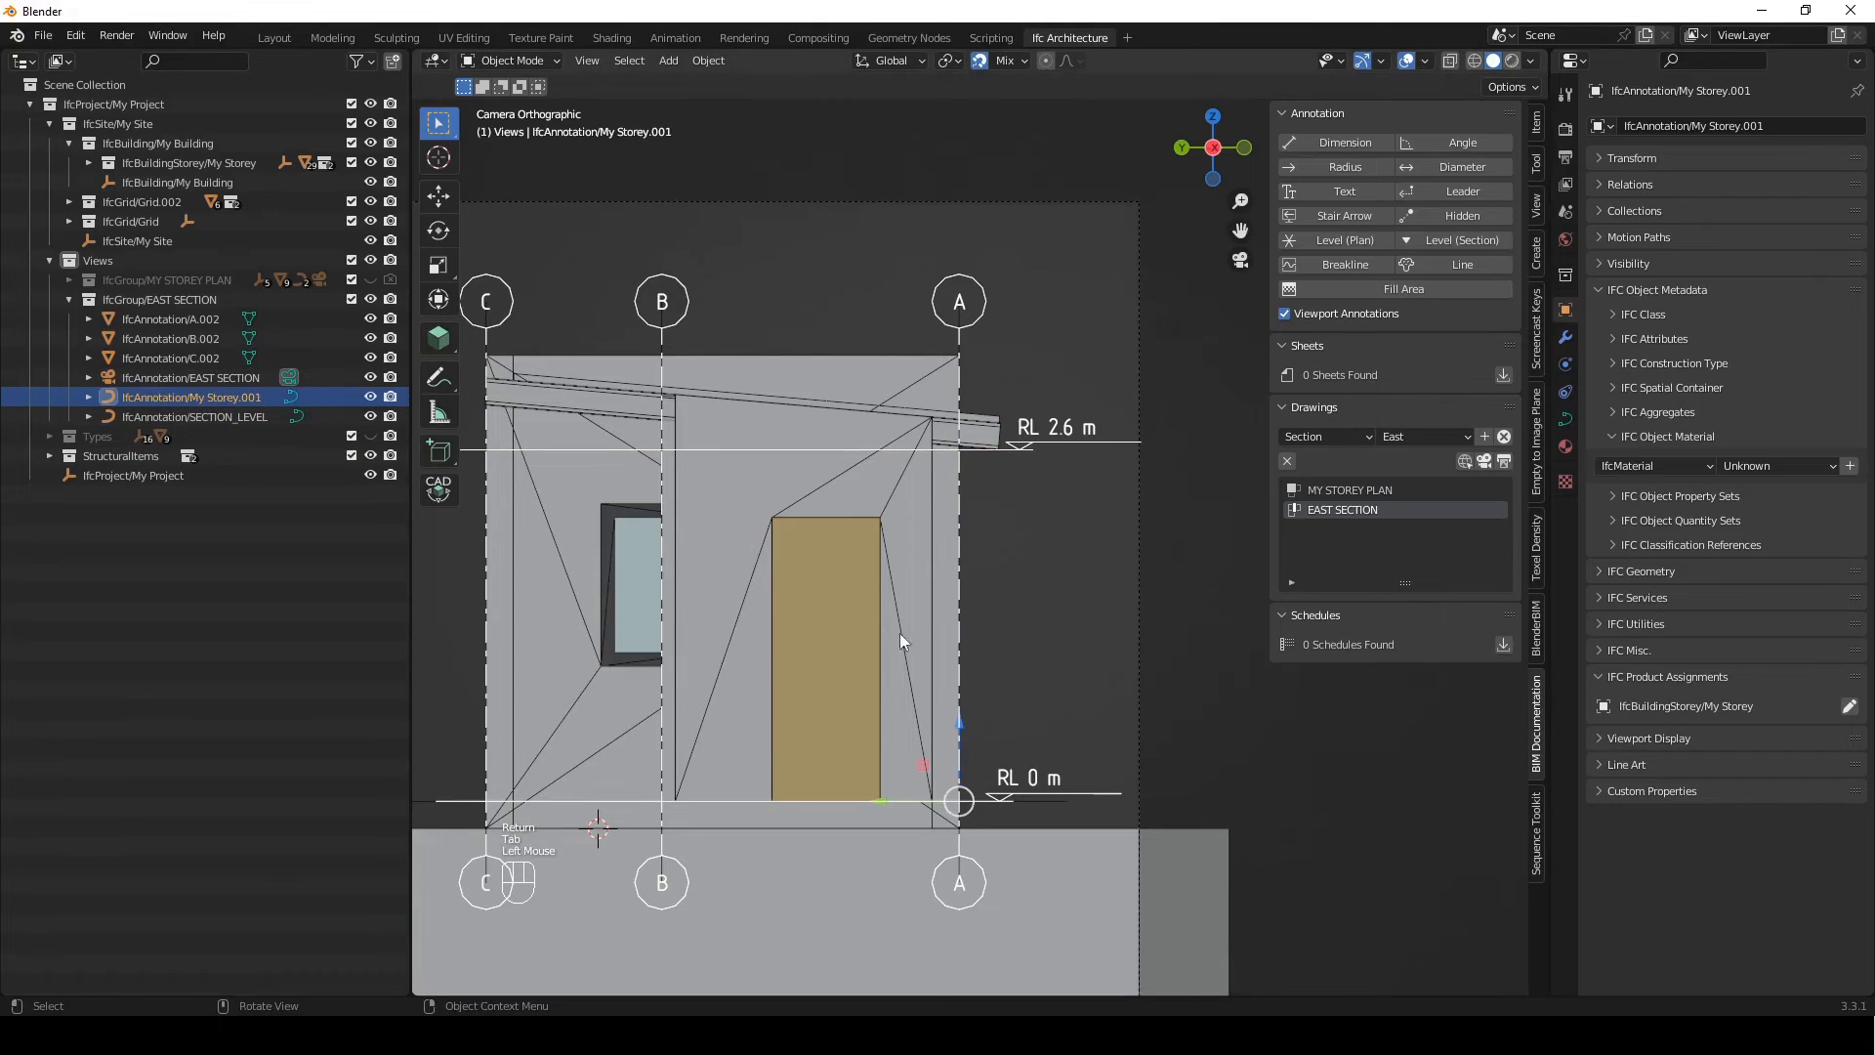
key("Tab")
left_click(1043, 771)
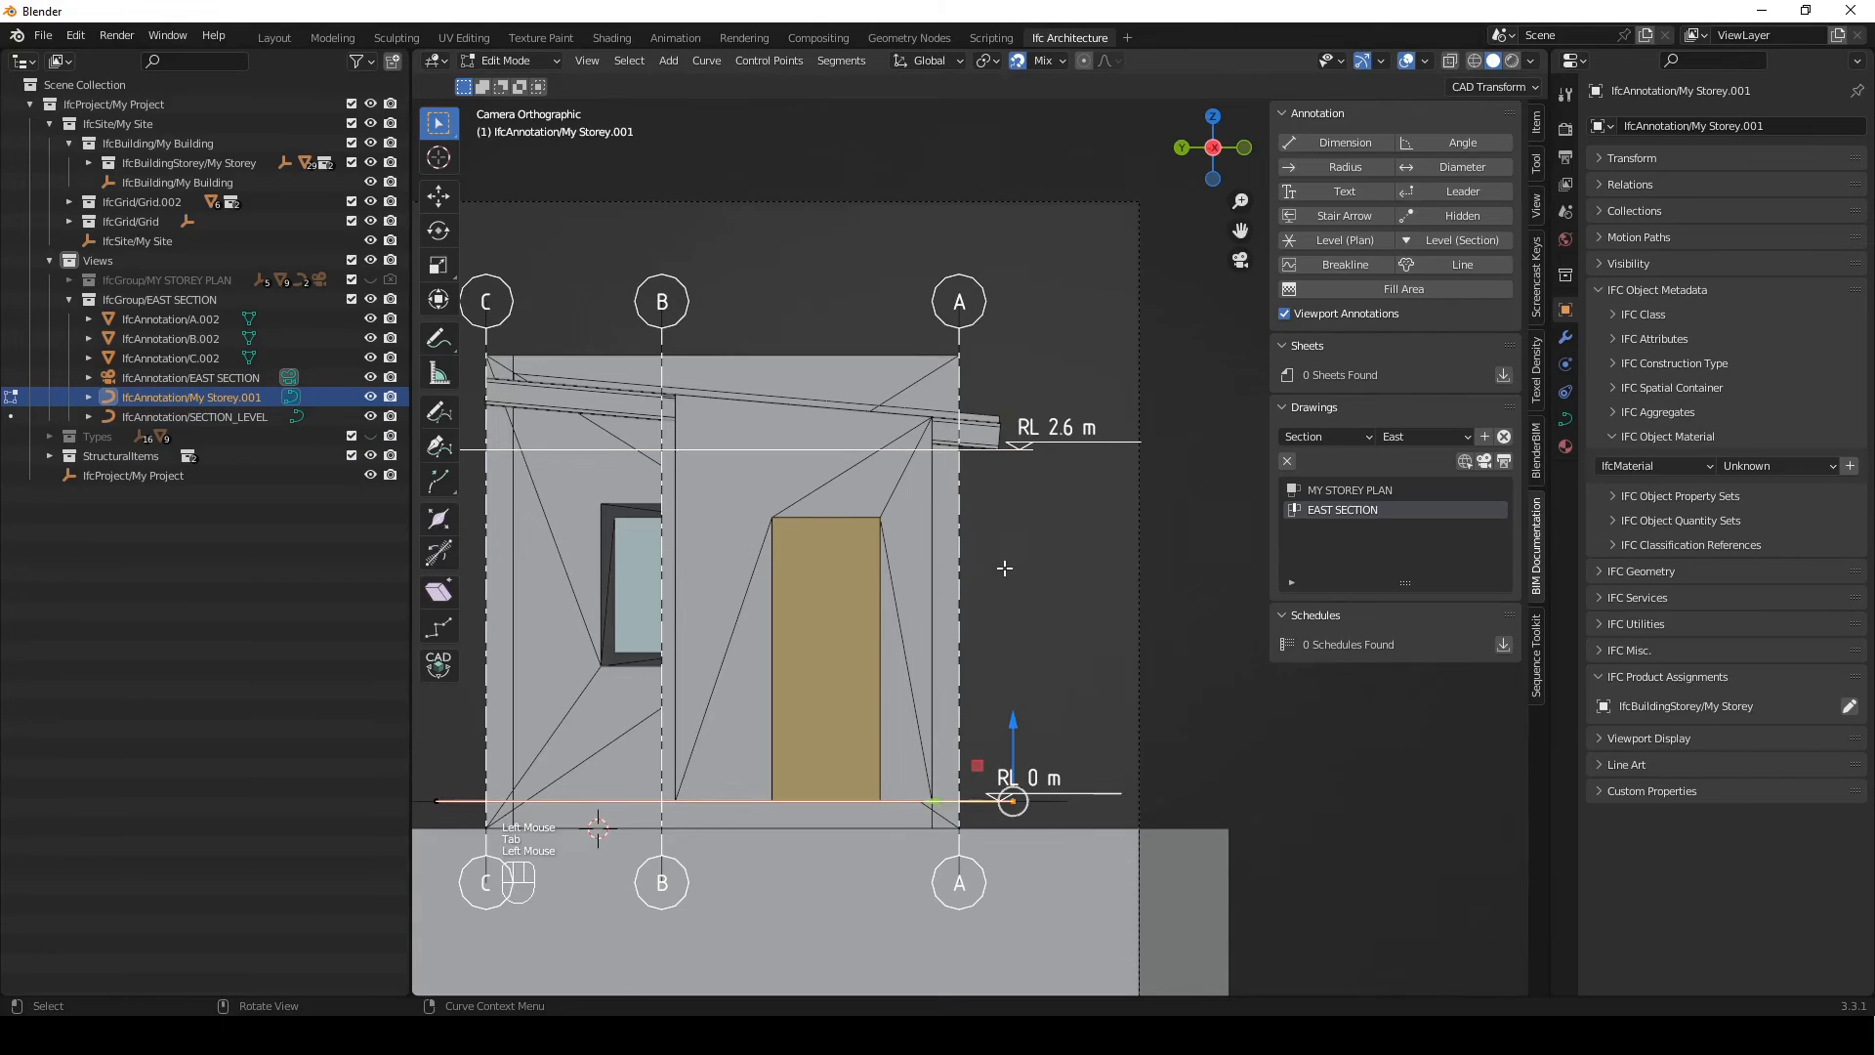
key("g")
left_click(1041, 633)
middle_click_drag(1041, 633, 1043, 536, "shift")
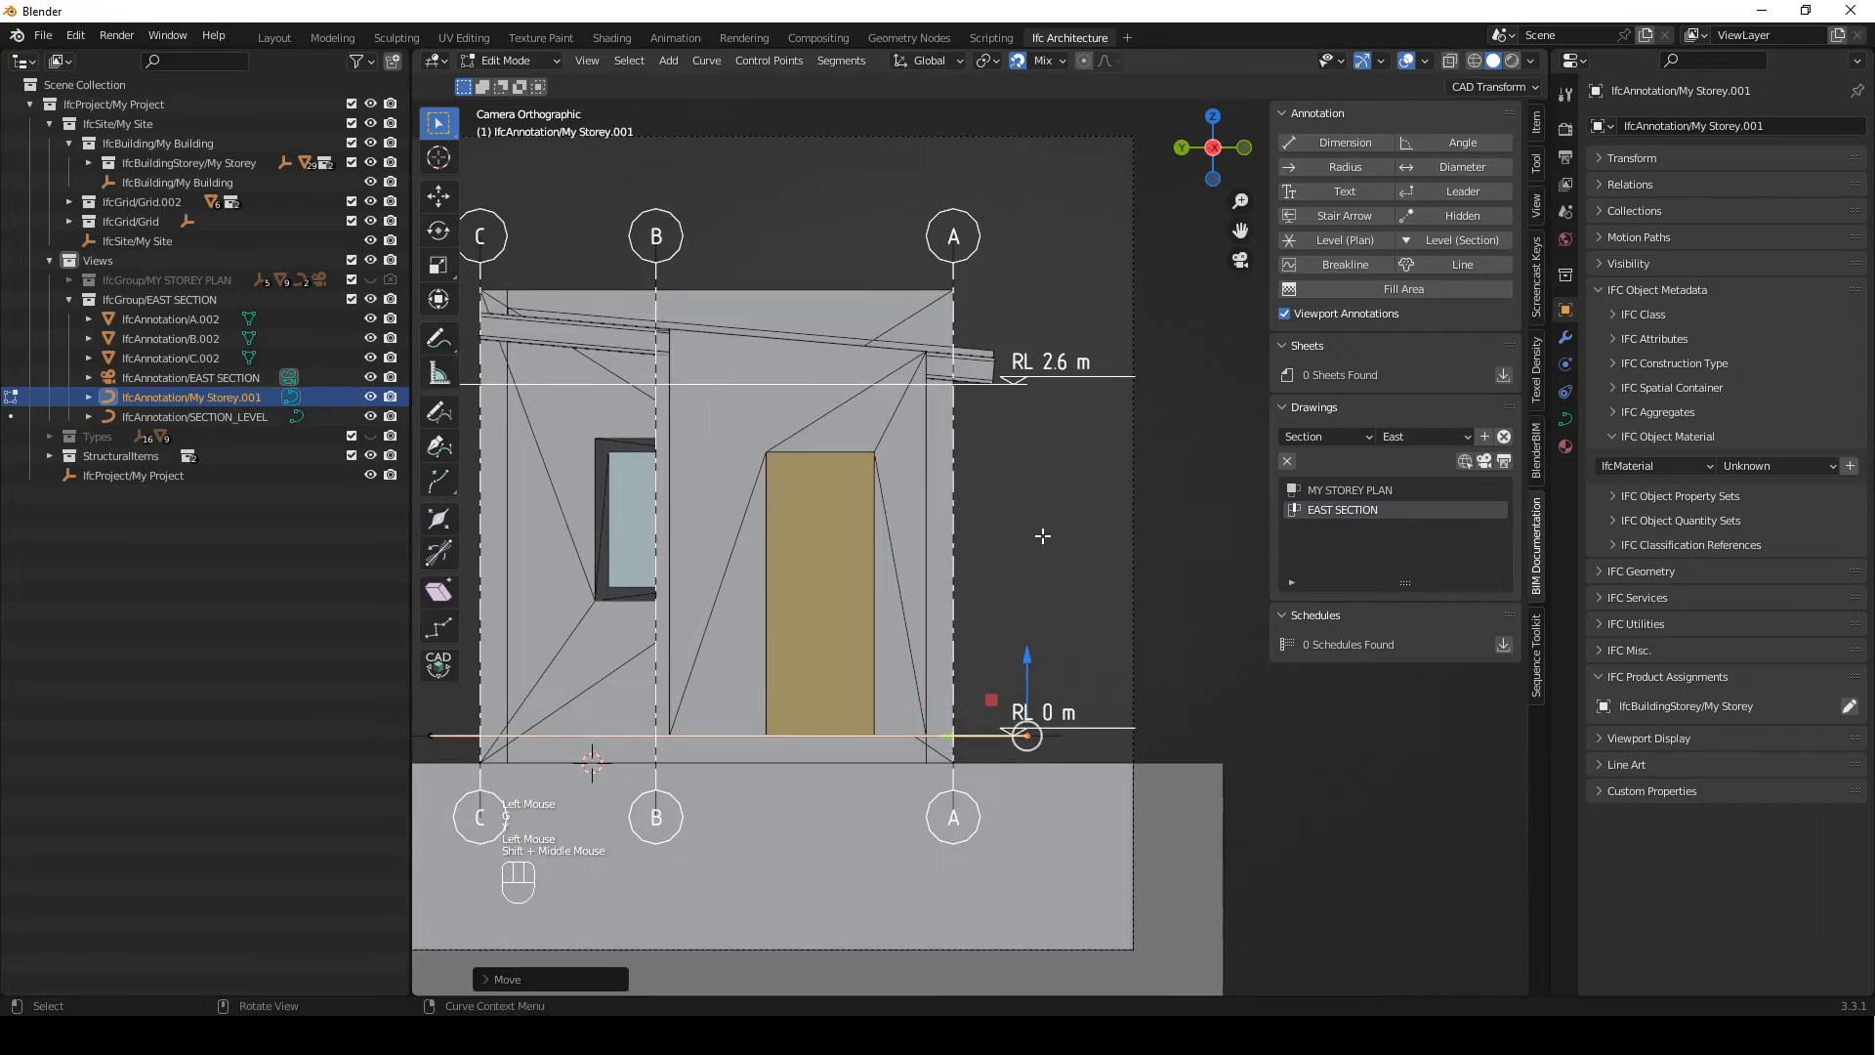
key("Tab")
Select the EAST SECTION drawing camera
left_click(1046, 524)
left_click(1133, 470)
scroll(1002, 525, "down", 2)
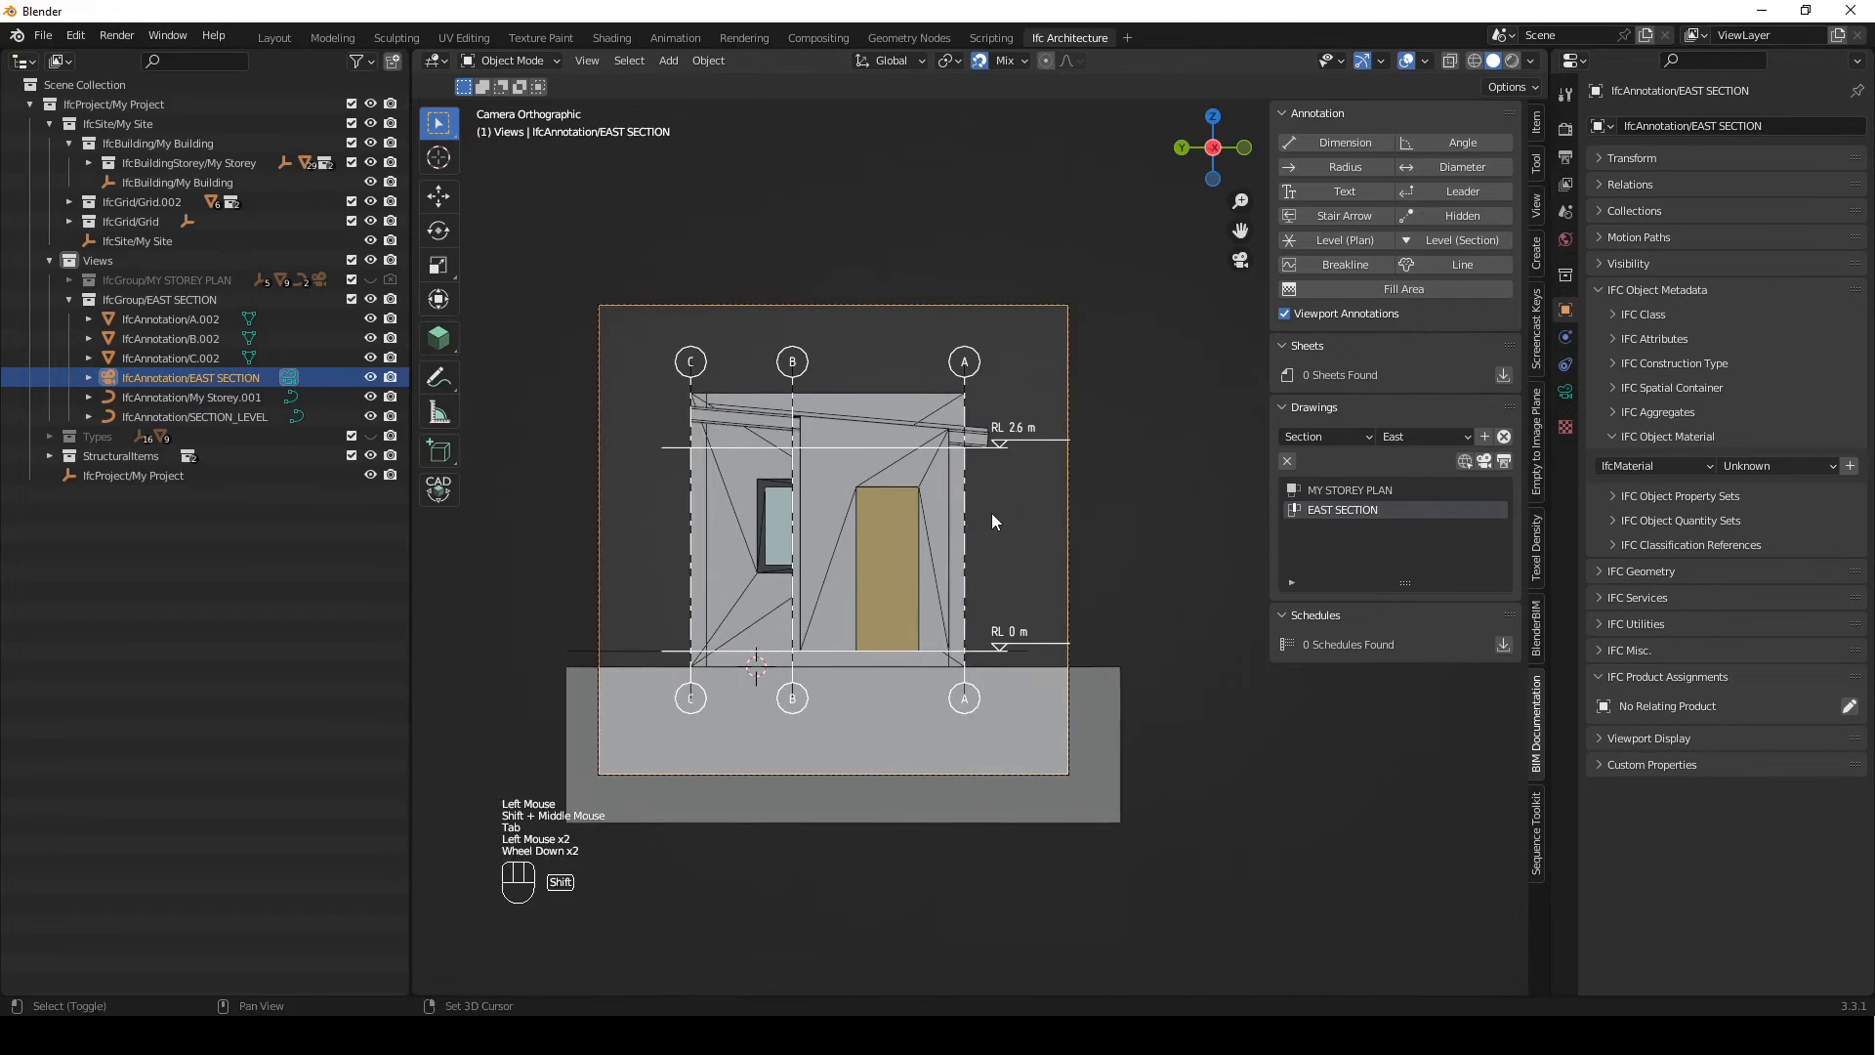
middle_click_drag(1002, 524, 1003, 516, "shift")
scroll(1022, 537, "up", 1)
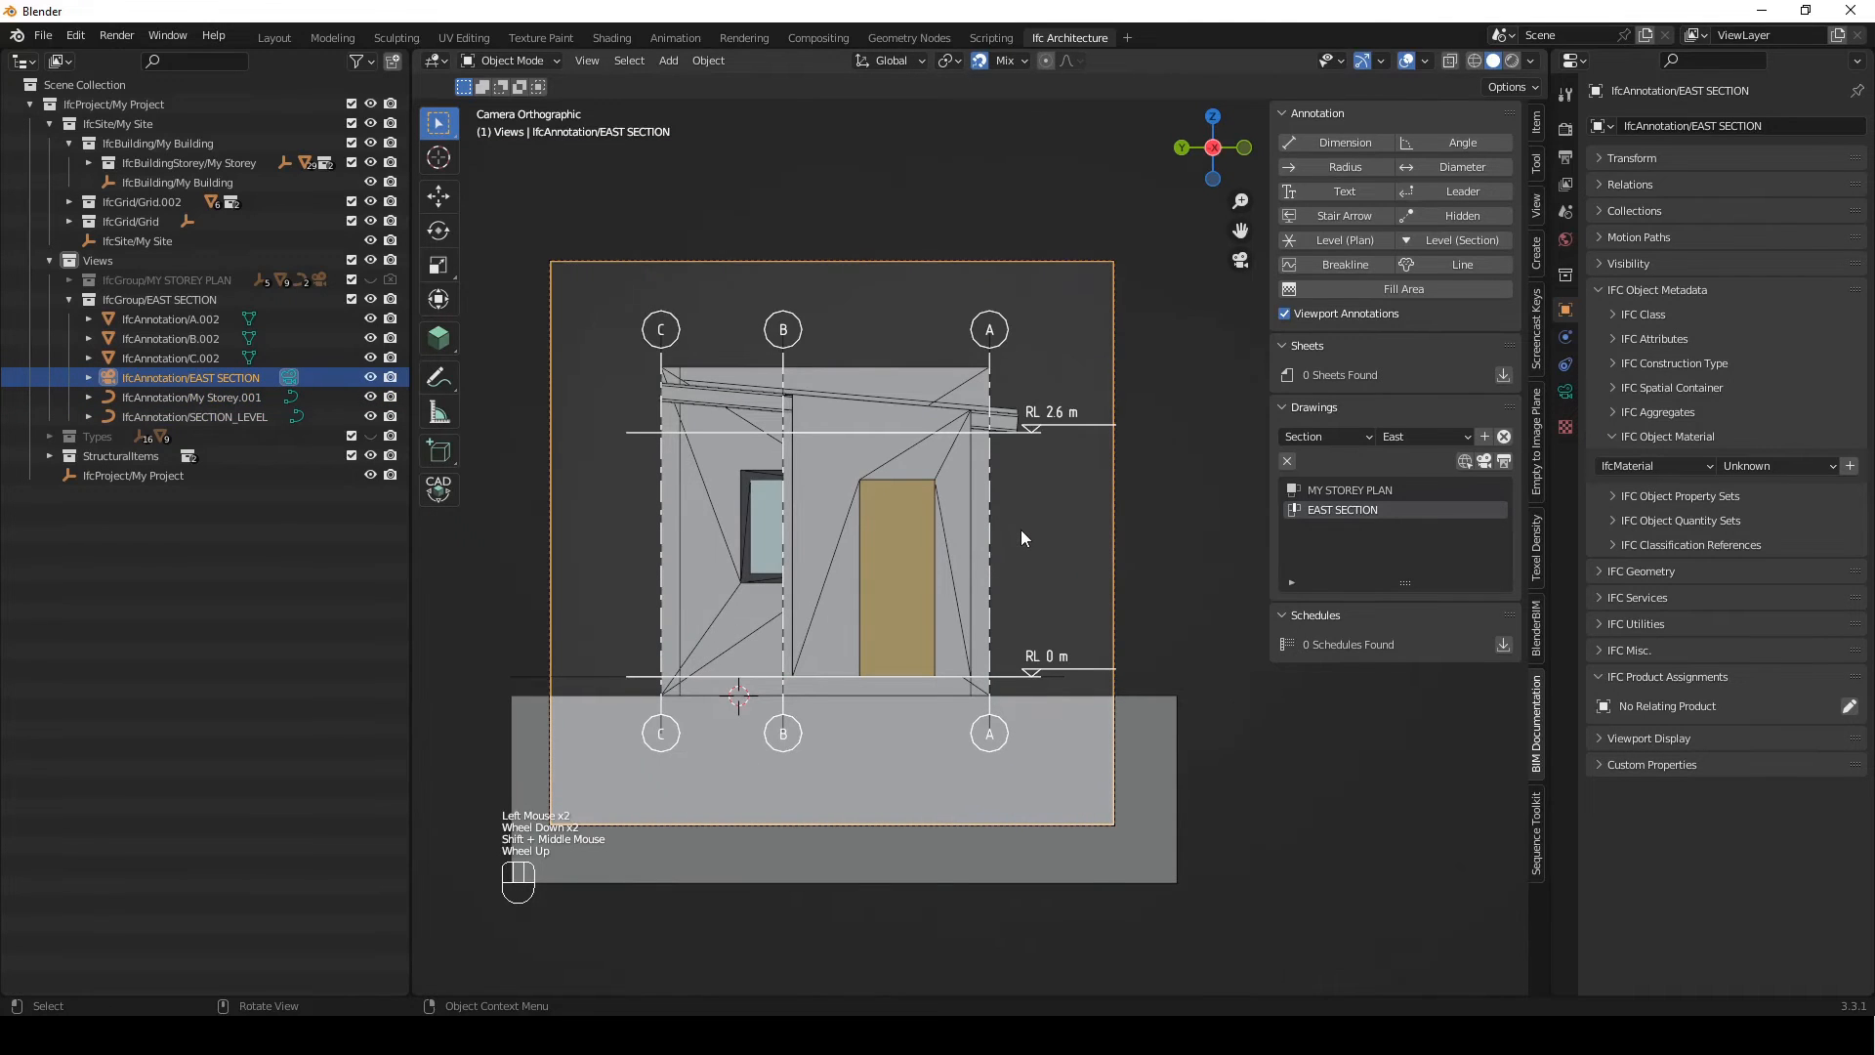
key("g")
key("y")
key("Escape")
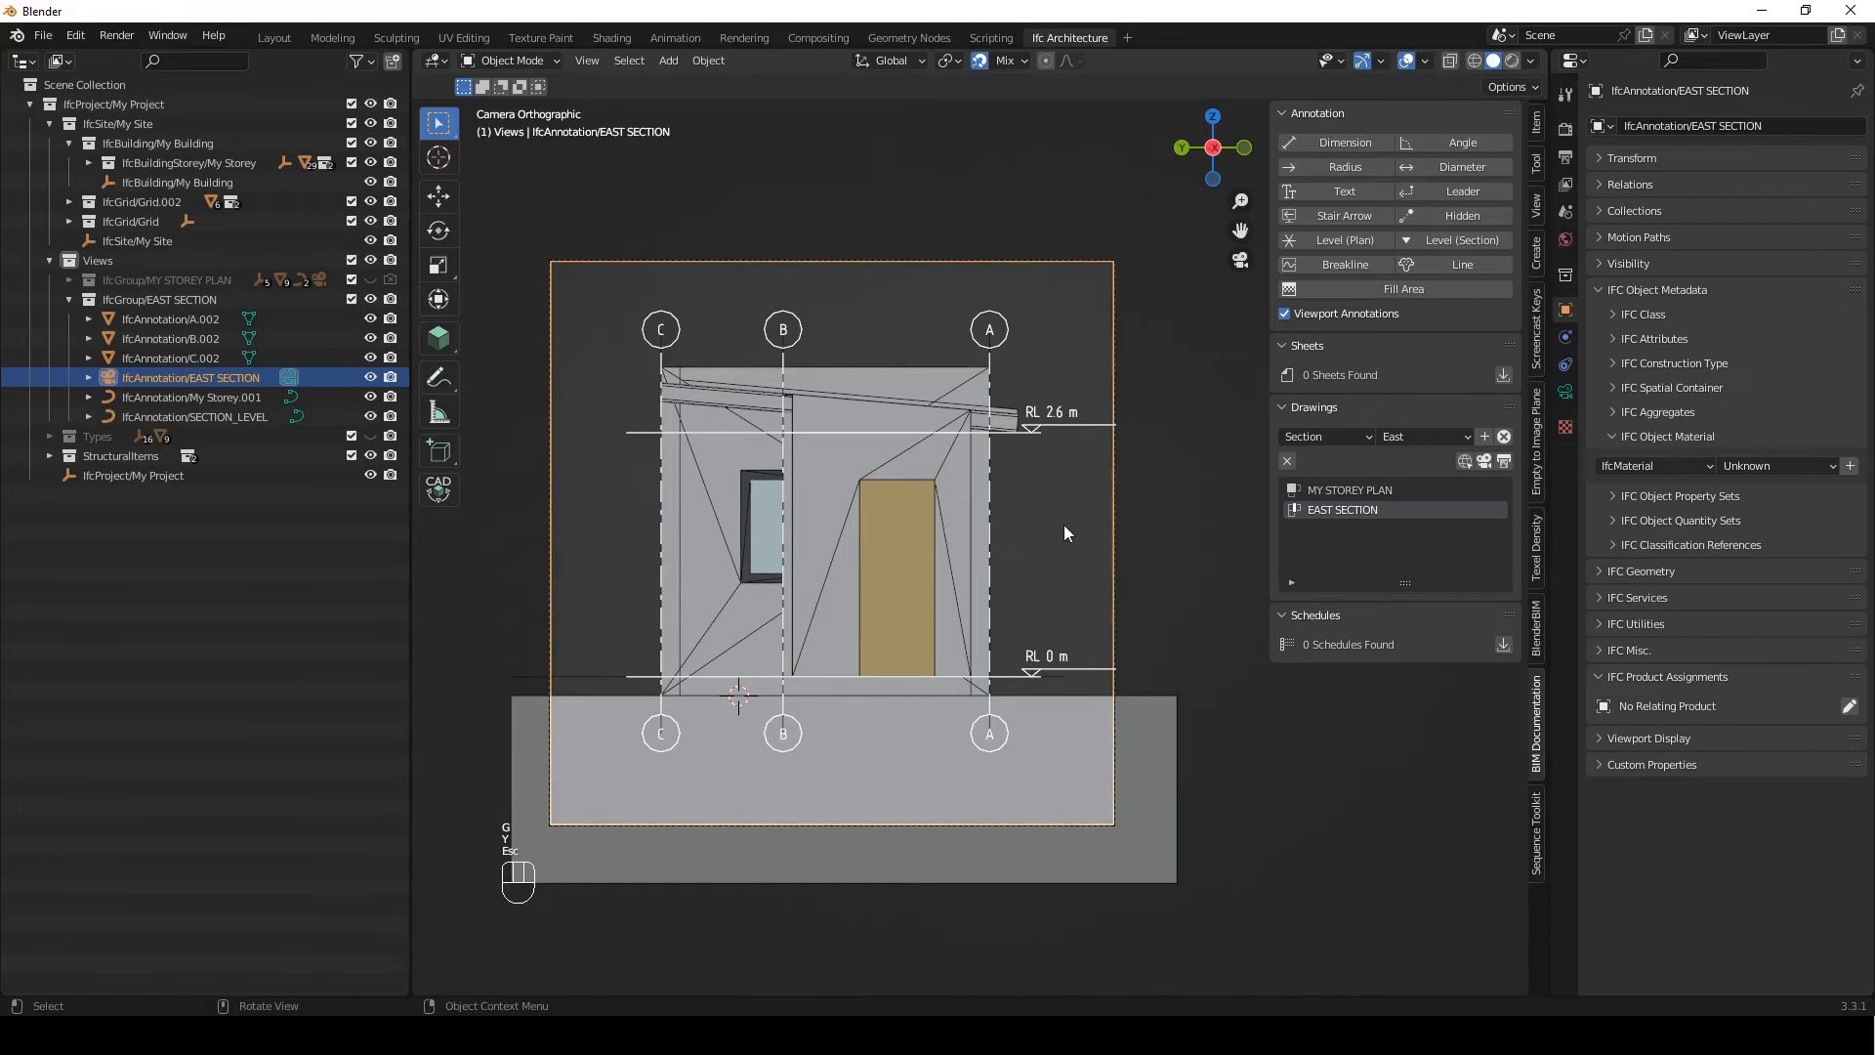
Move the EAST SECTION camera -350 mm along Y so the level markers sit further inside its frame
left_click(846, 309)
key("g")
key("y")
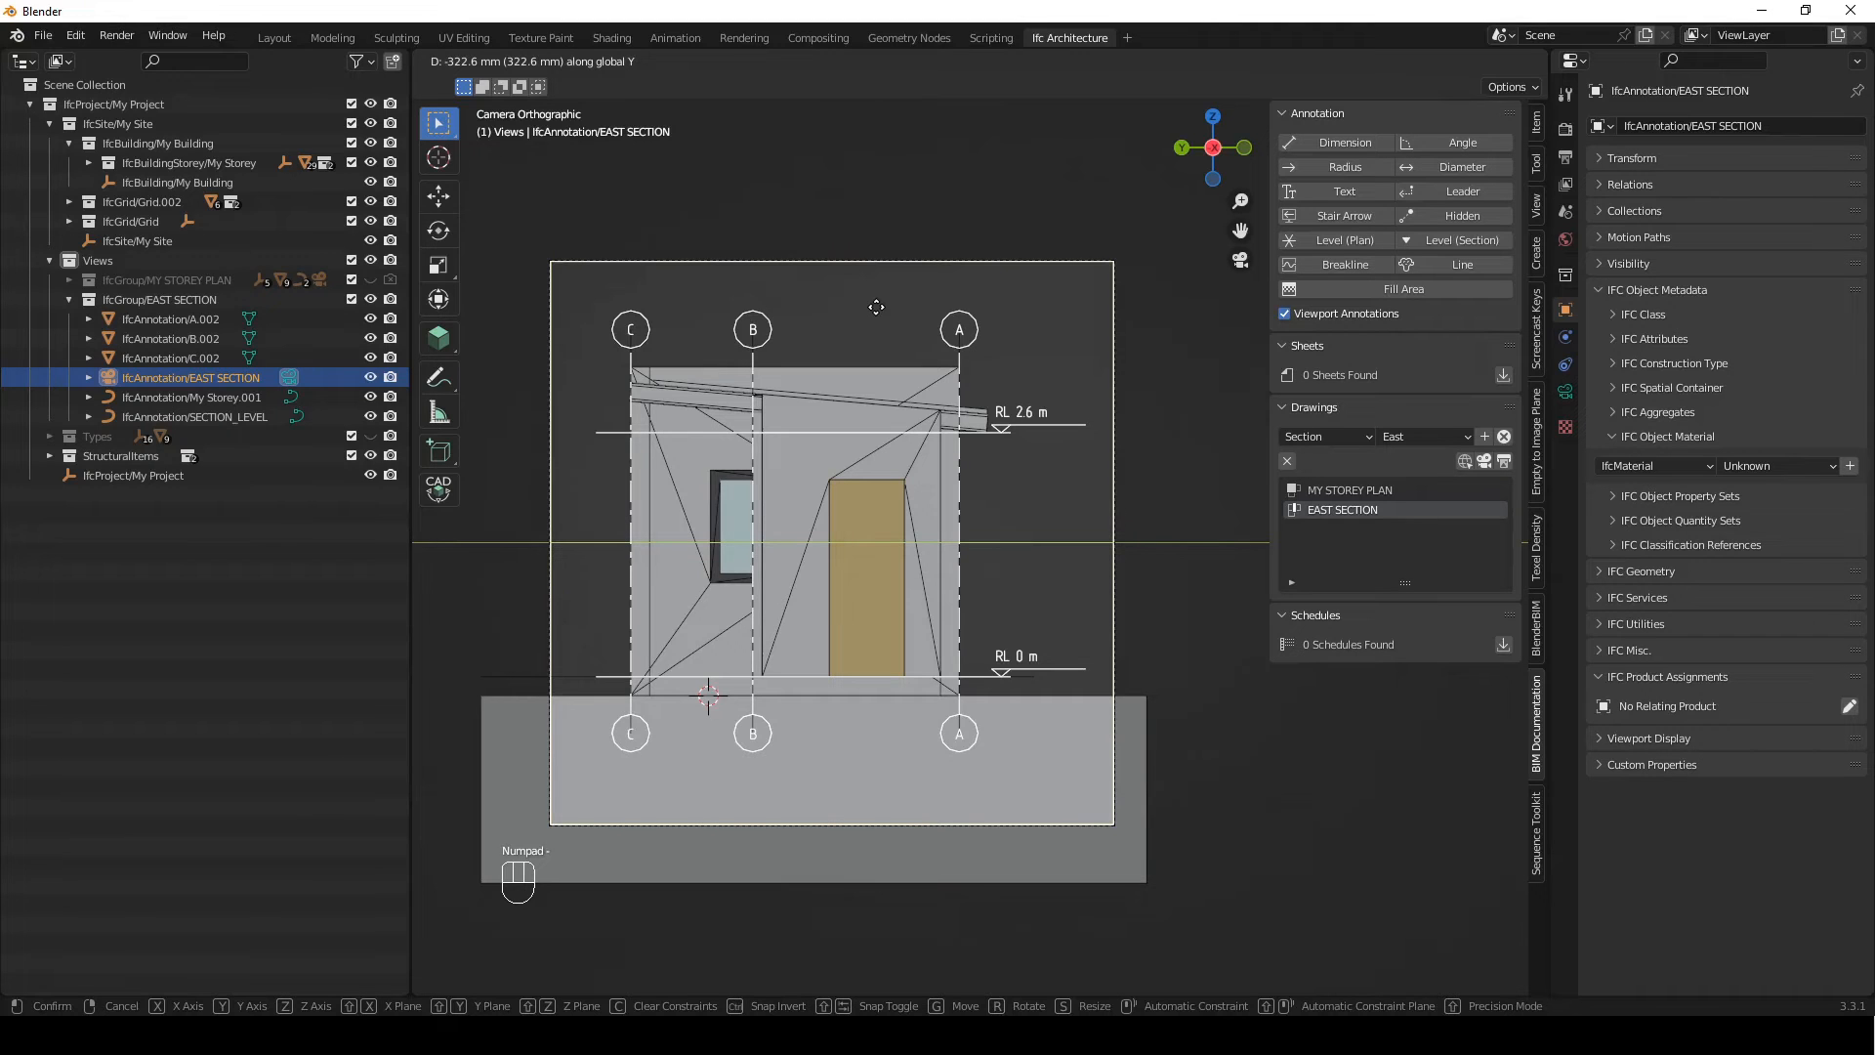
type("-3350")
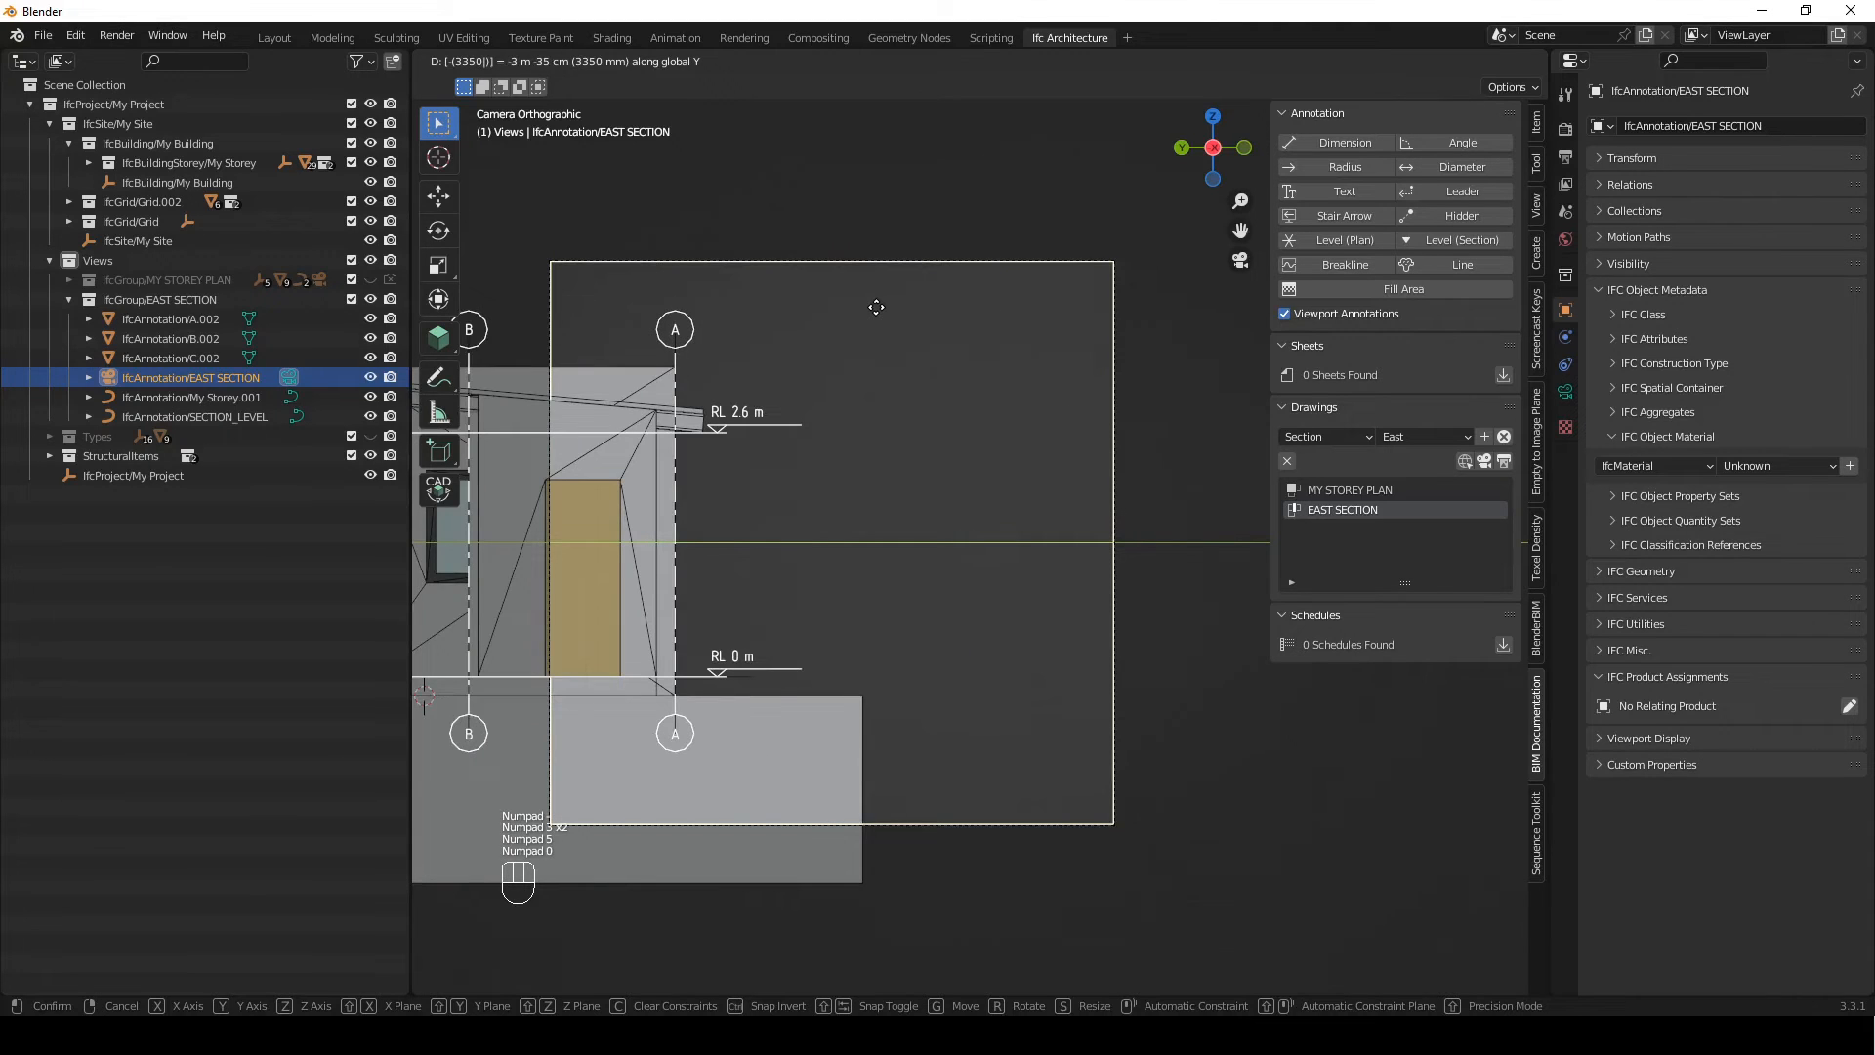
key("BackSpace")
key("BackSpace")
key("BackSpace")
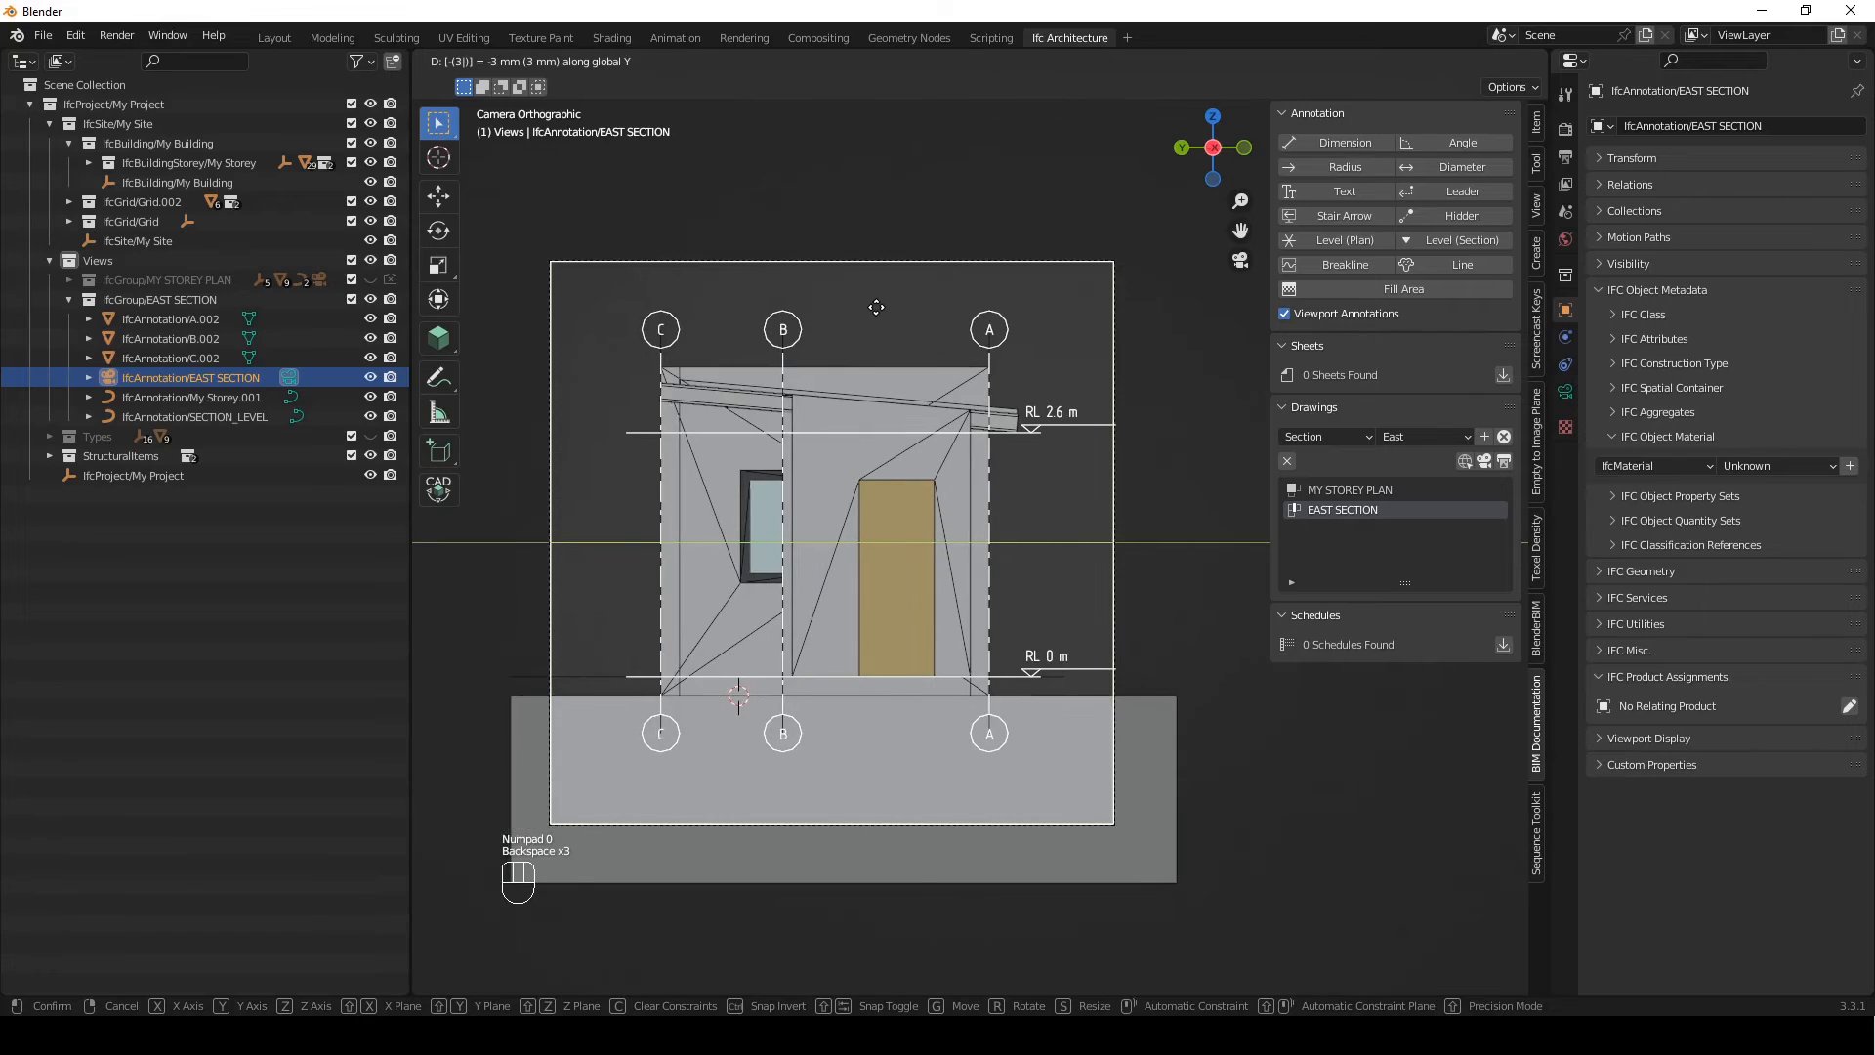
type("50")
key("Return")
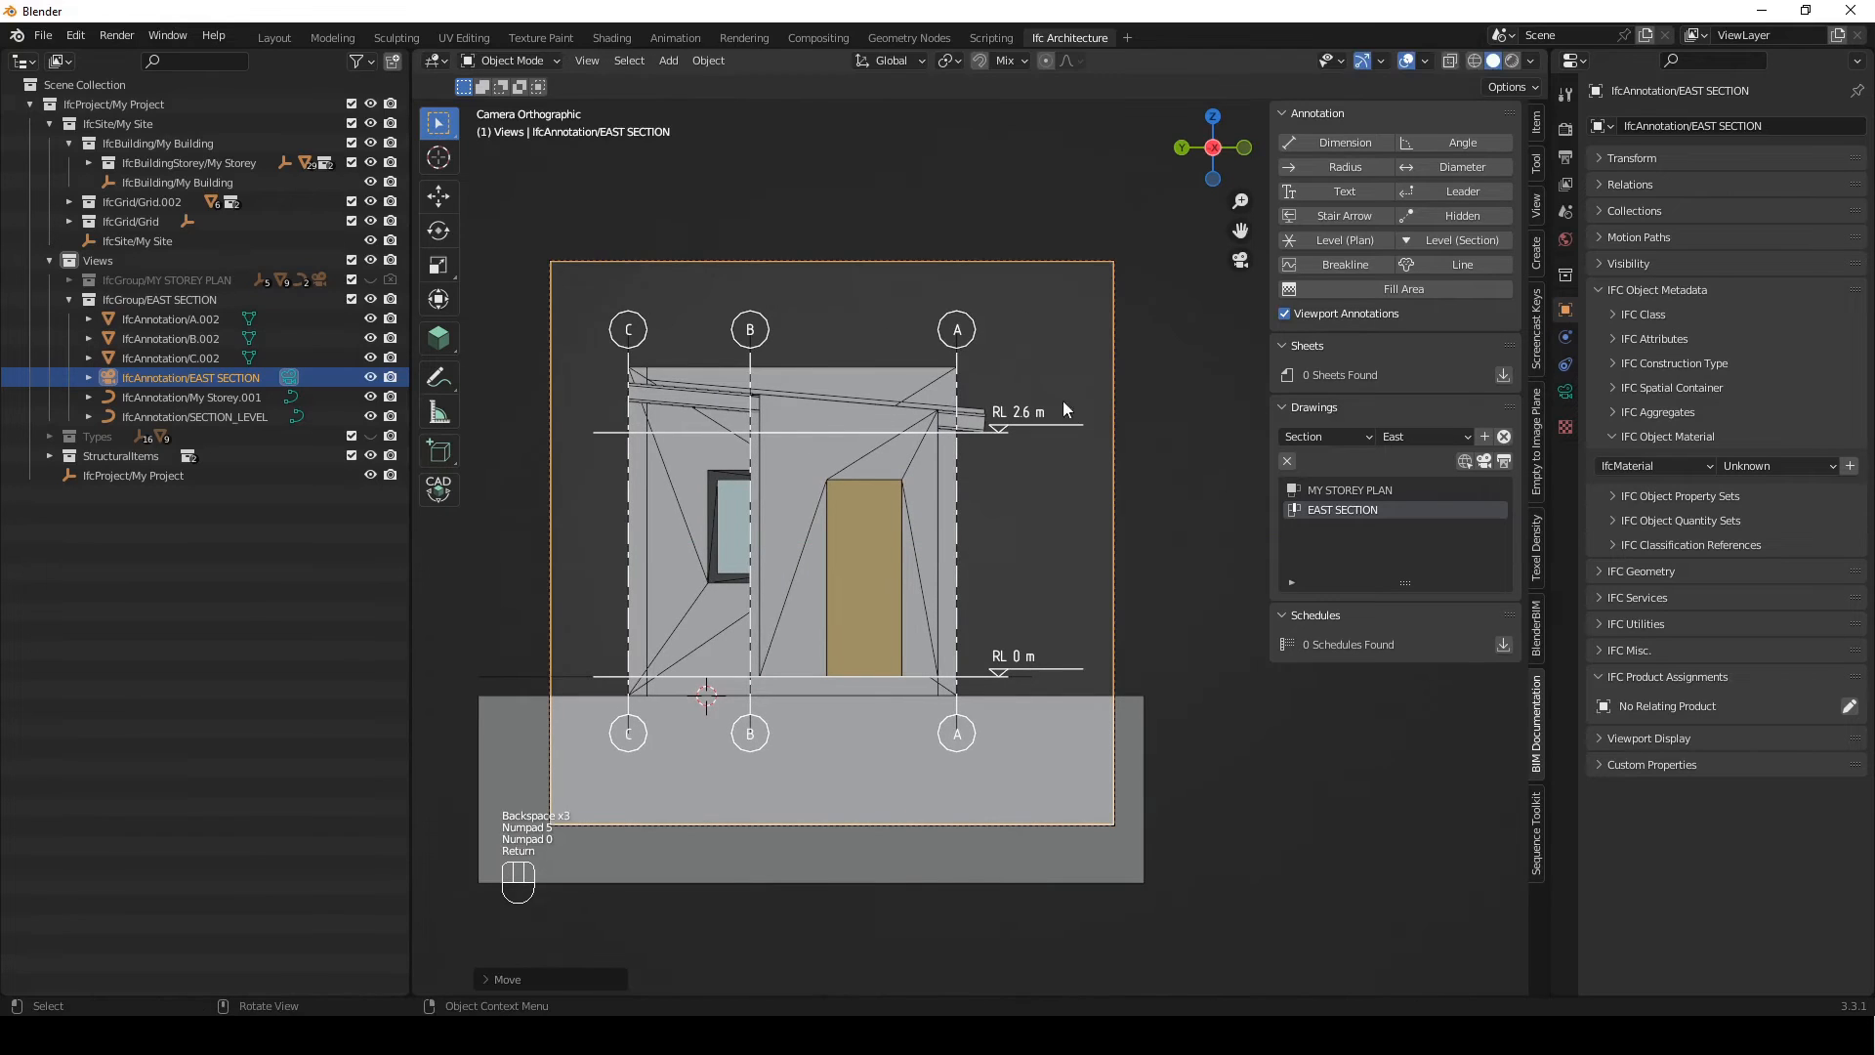
Generate the EAST SECTION drawing, check the level markers and linework in the SVG, and return to the model
left_click(1023, 536)
left_click(1500, 465)
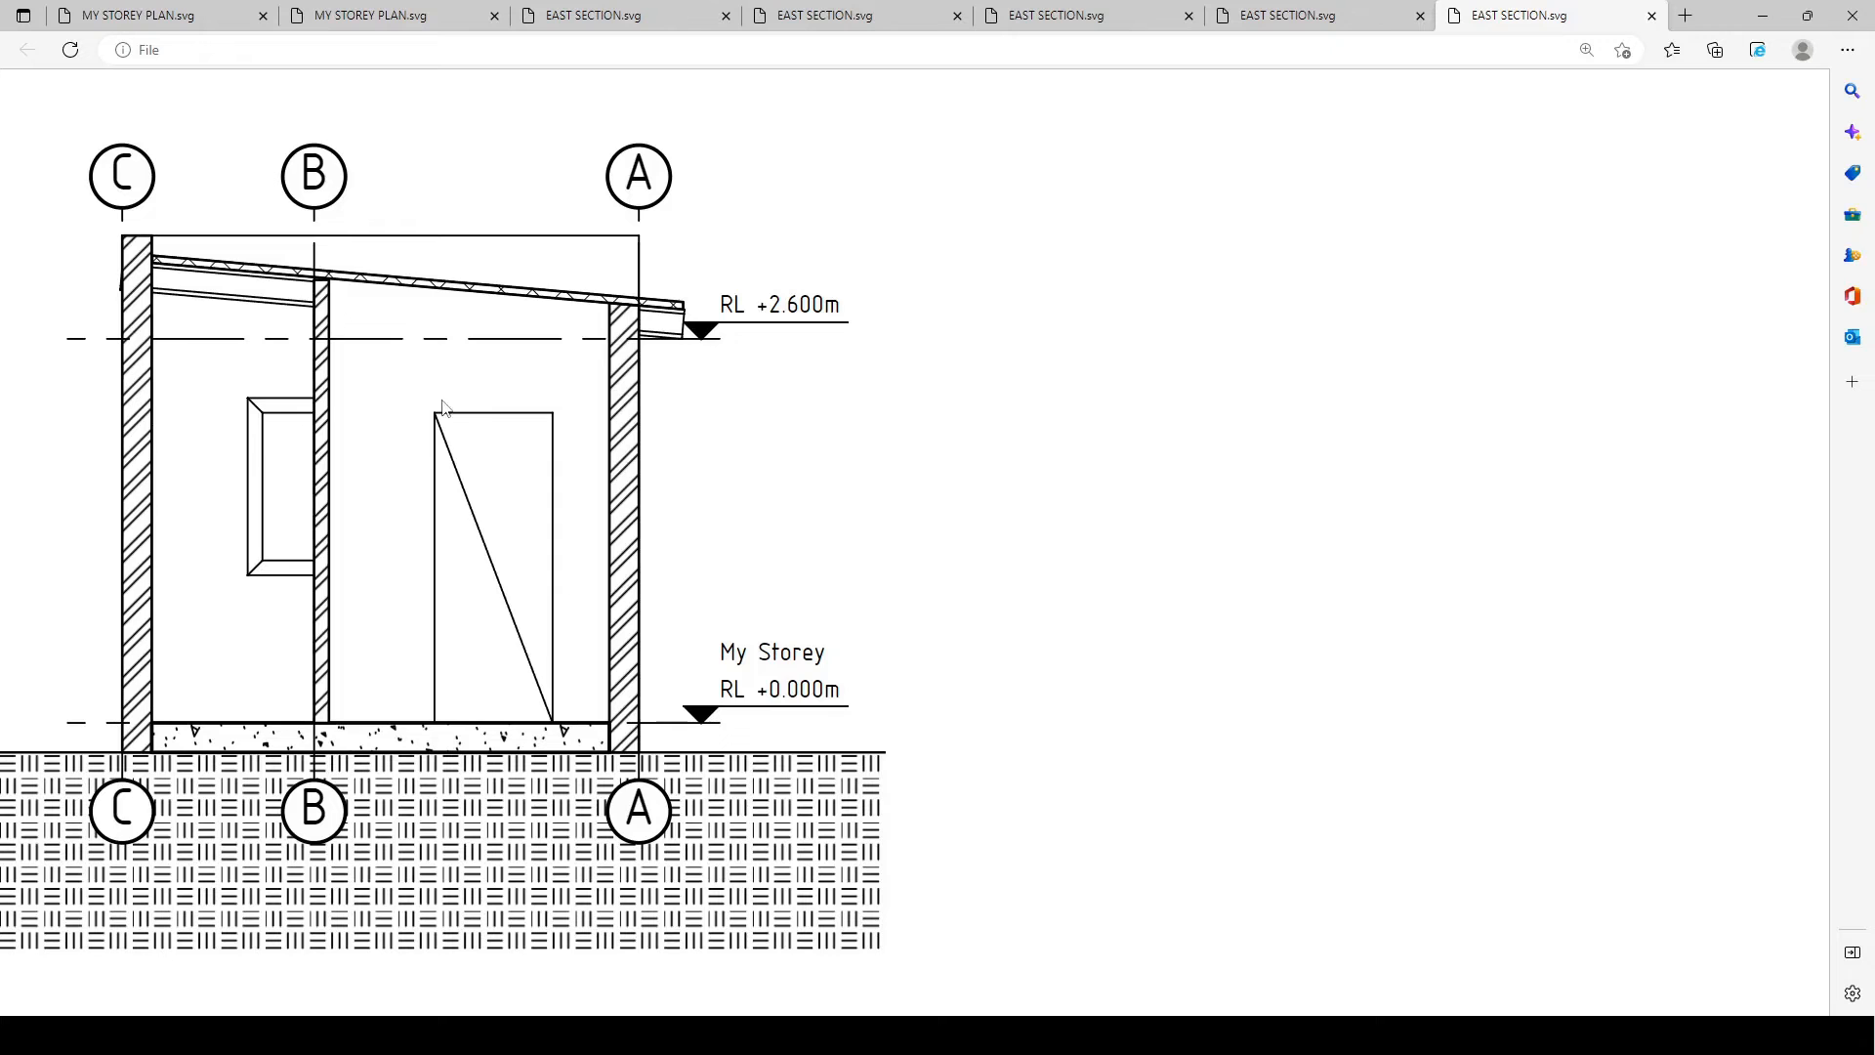
key("alt+Tab")
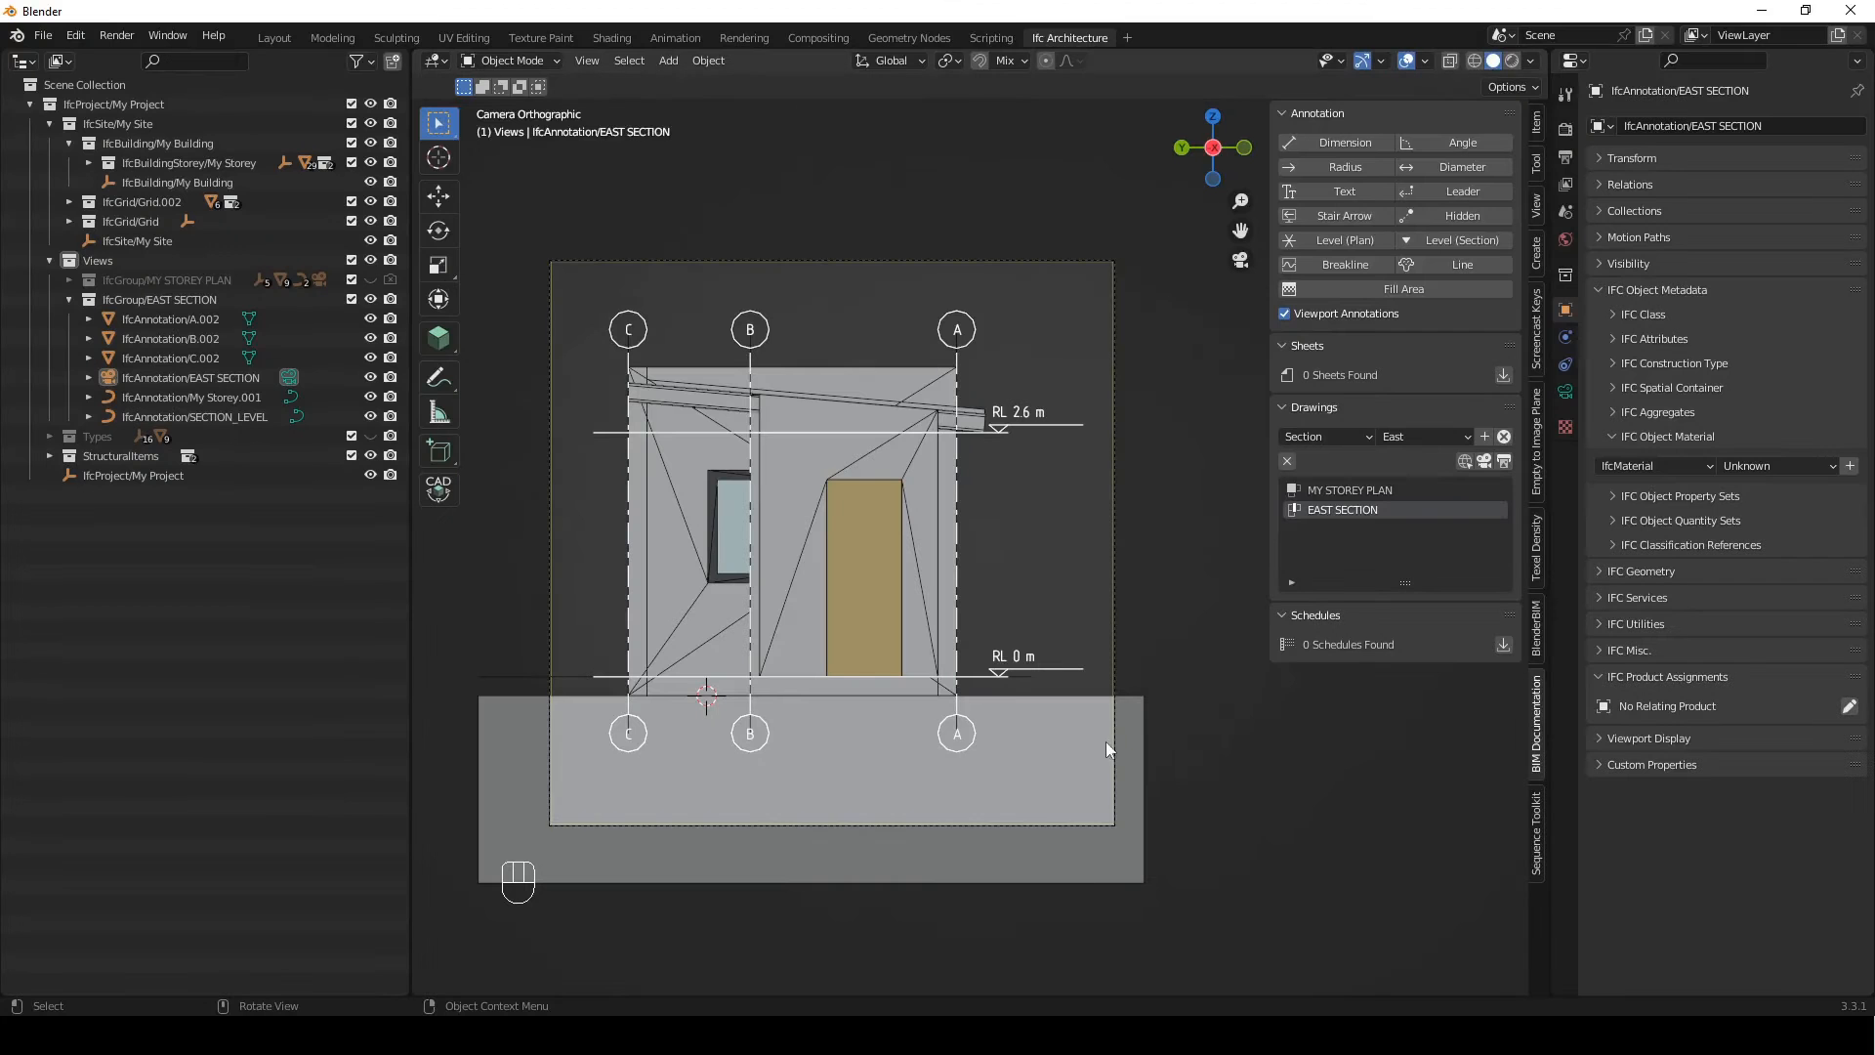
Dissolve the redundant triangulation edges across the whole door mesh to remove the diagonal line on its face
left_click(867, 538)
key("Tab")
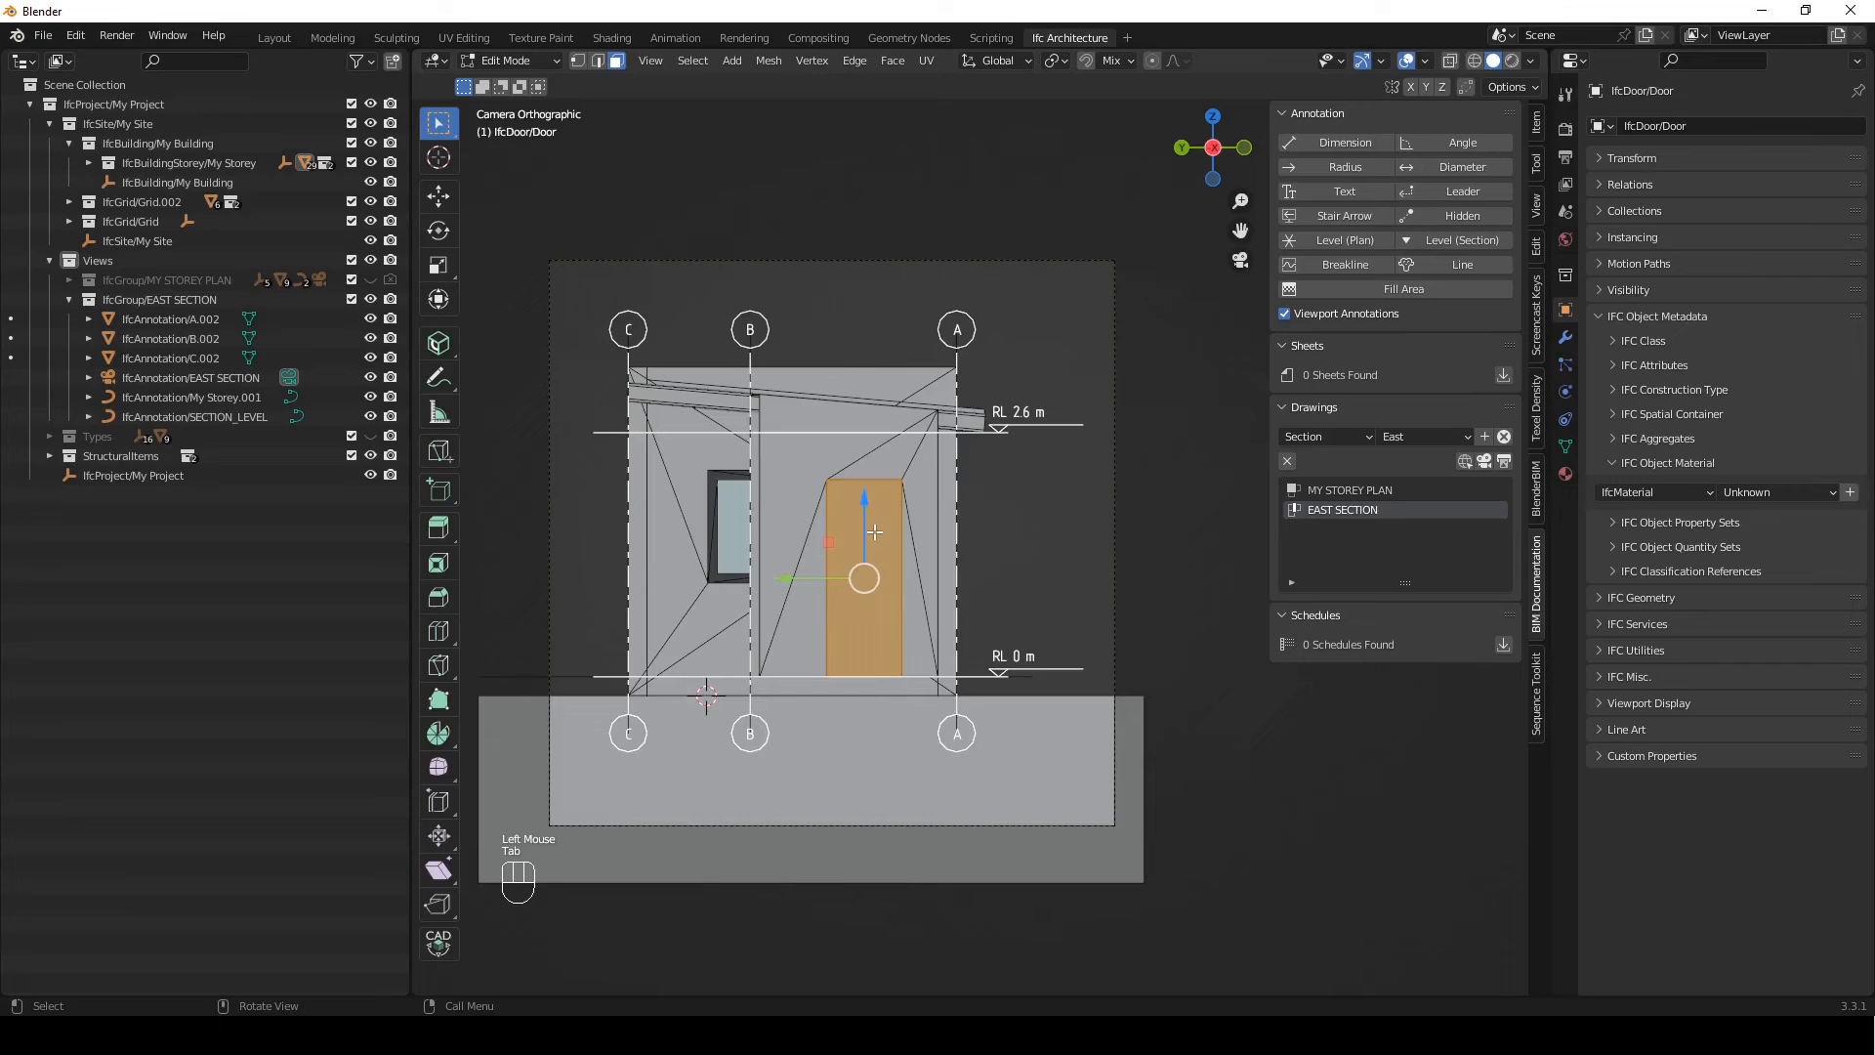
key("a")
key("x")
left_click(876, 534)
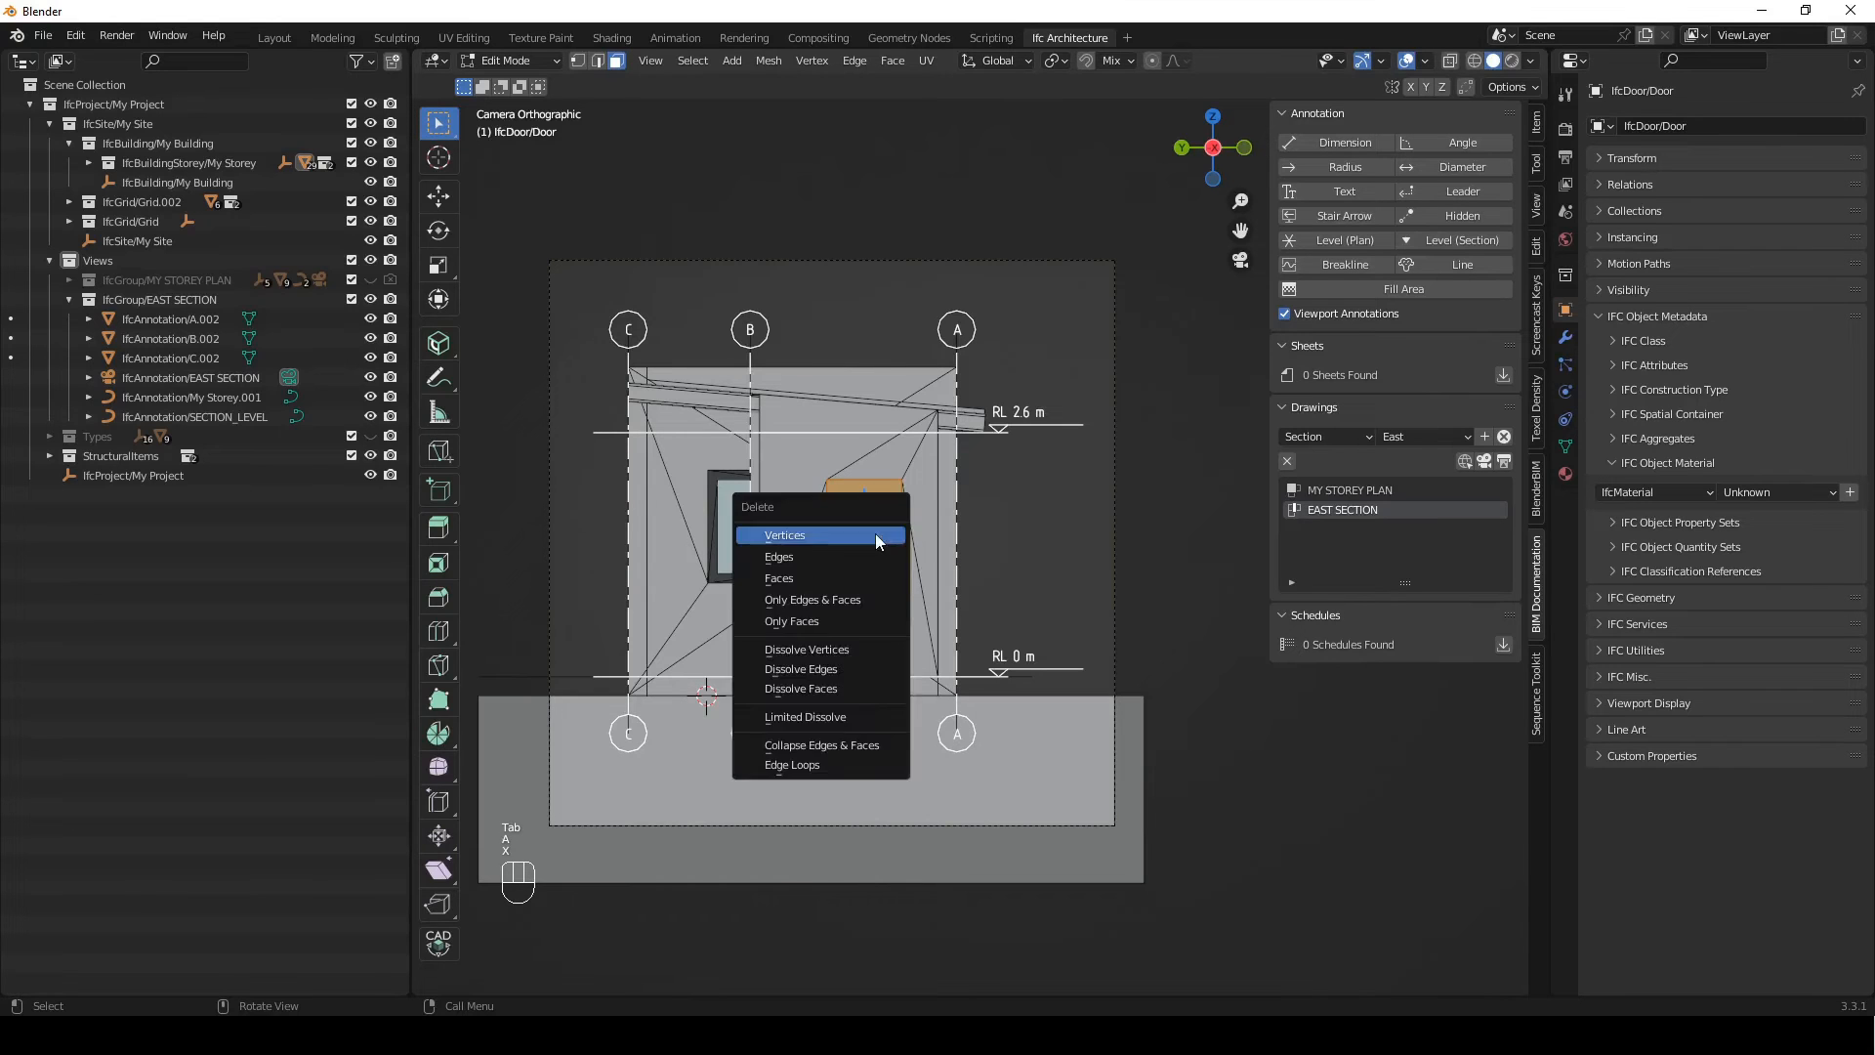
key("Tab")
Regenerate the EAST SECTION drawing, check the door in the new SVG, and return to the model
left_click(1188, 511)
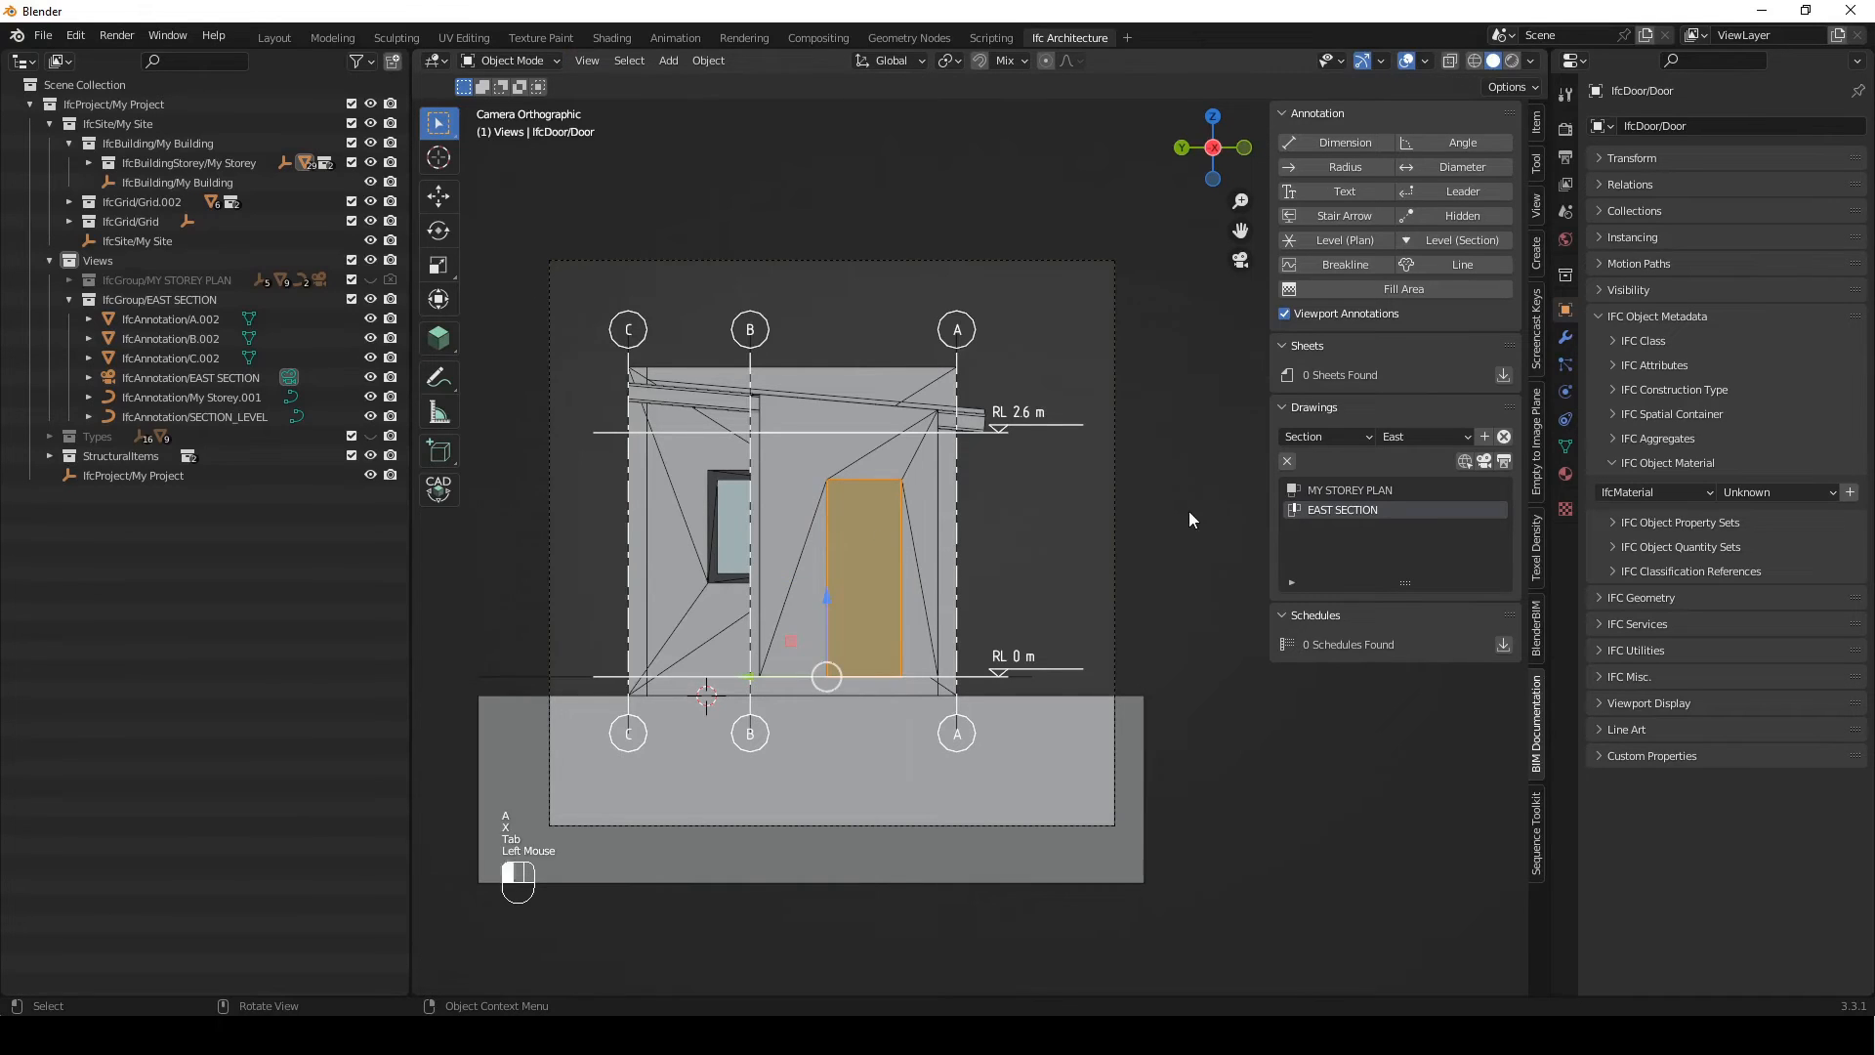
left_click(1503, 469)
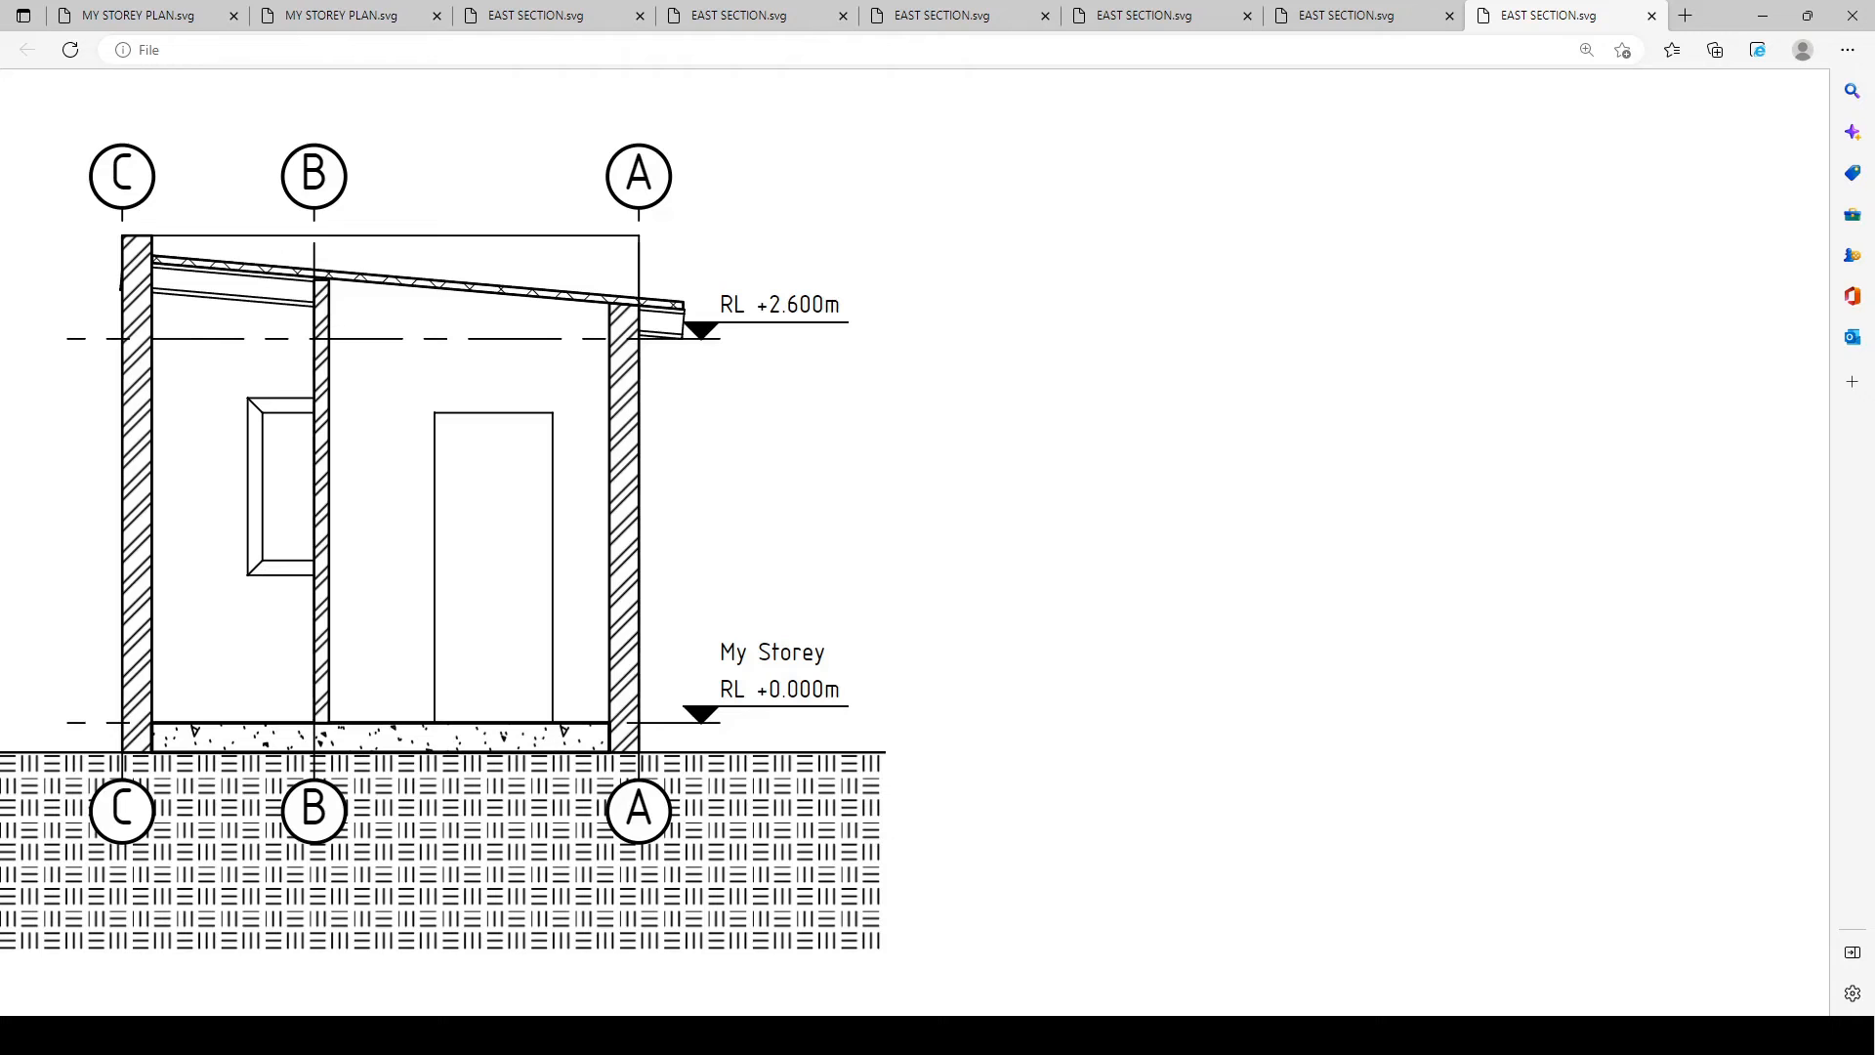
key("alt+Tab")
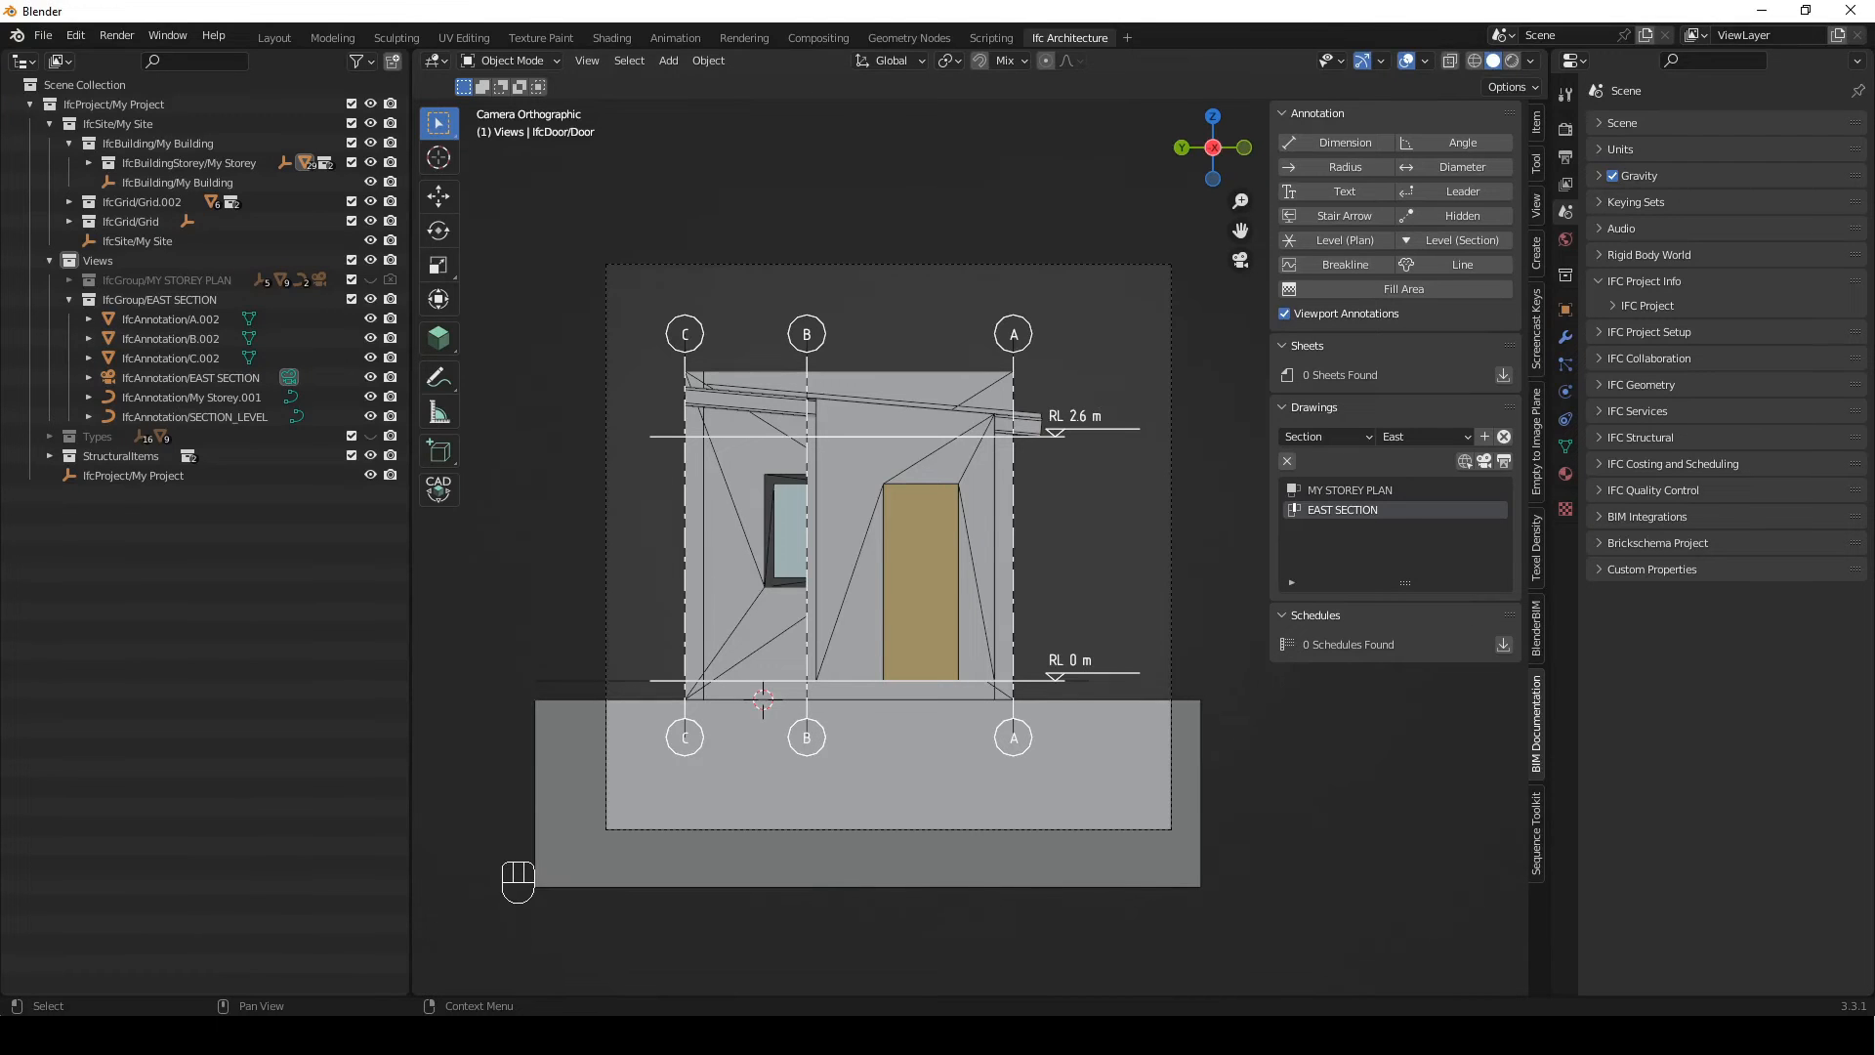
Activate the MY STOREY PLAN drawing view
left_click(1371, 489)
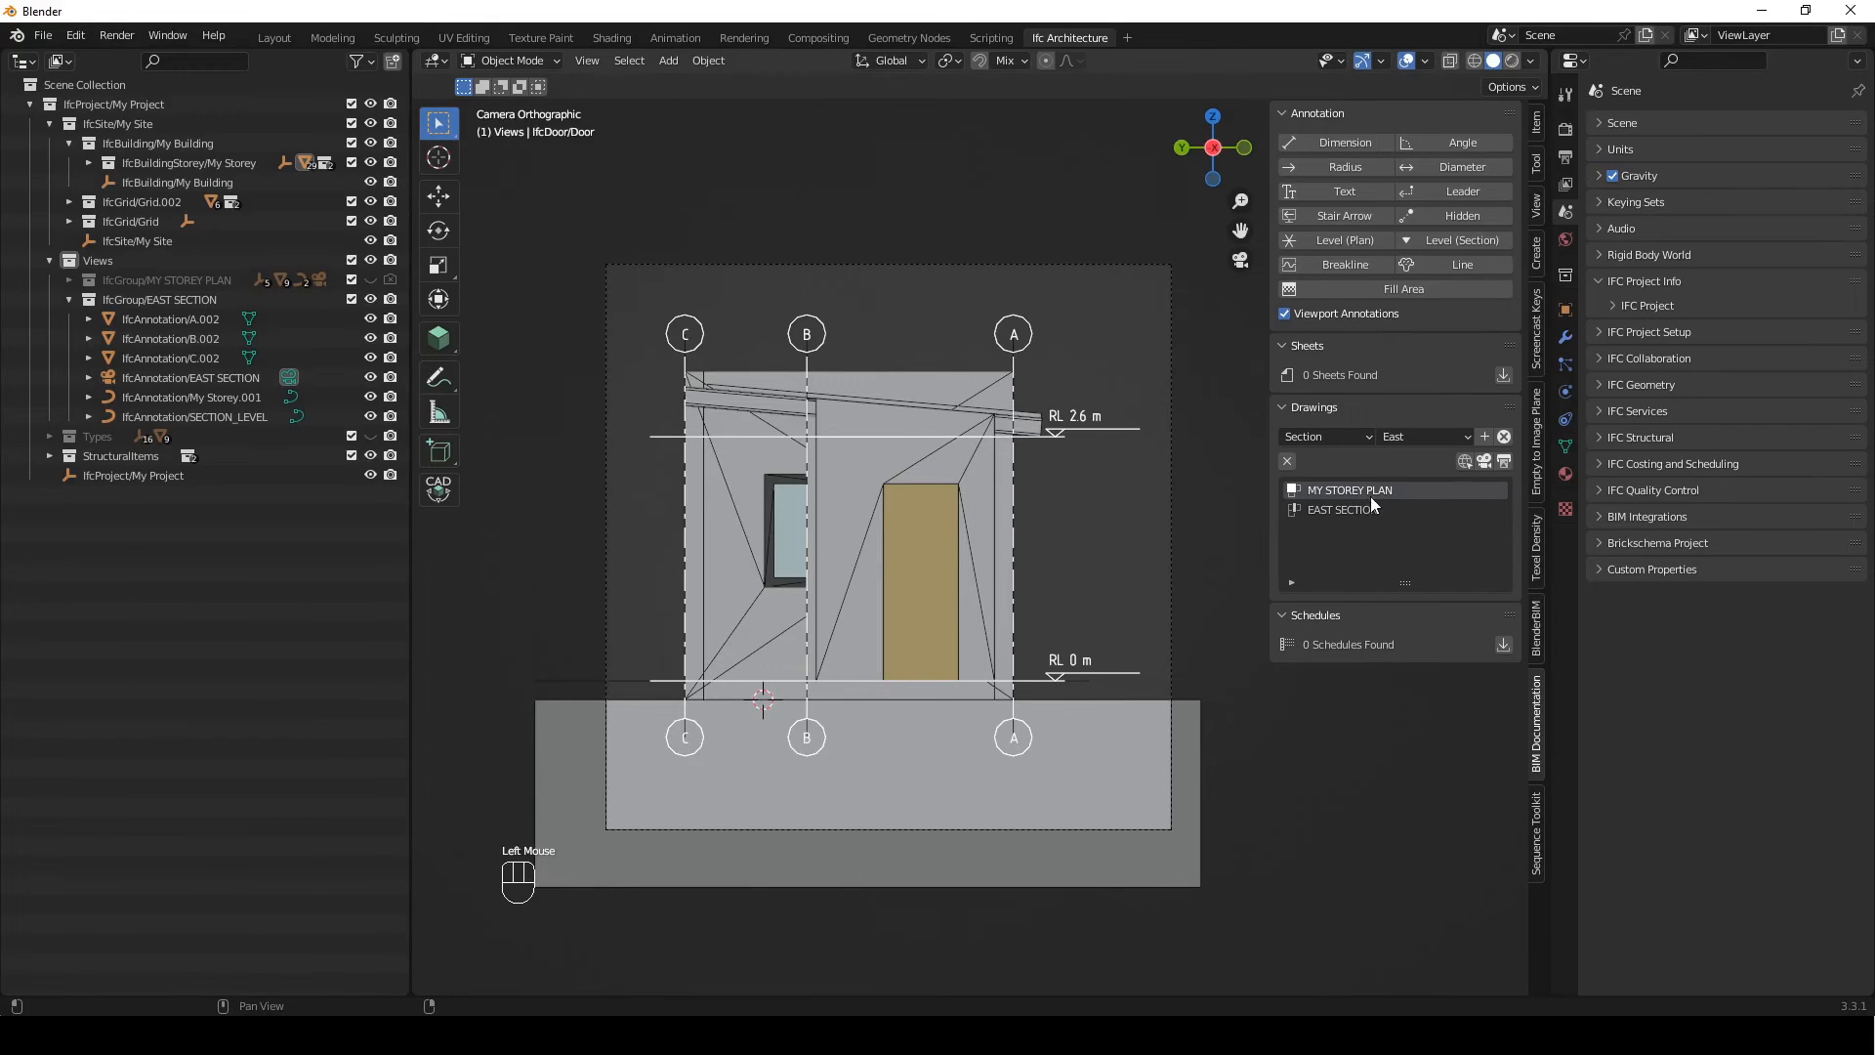
left_click(1490, 461)
left_click(1328, 311)
left_click(1327, 311)
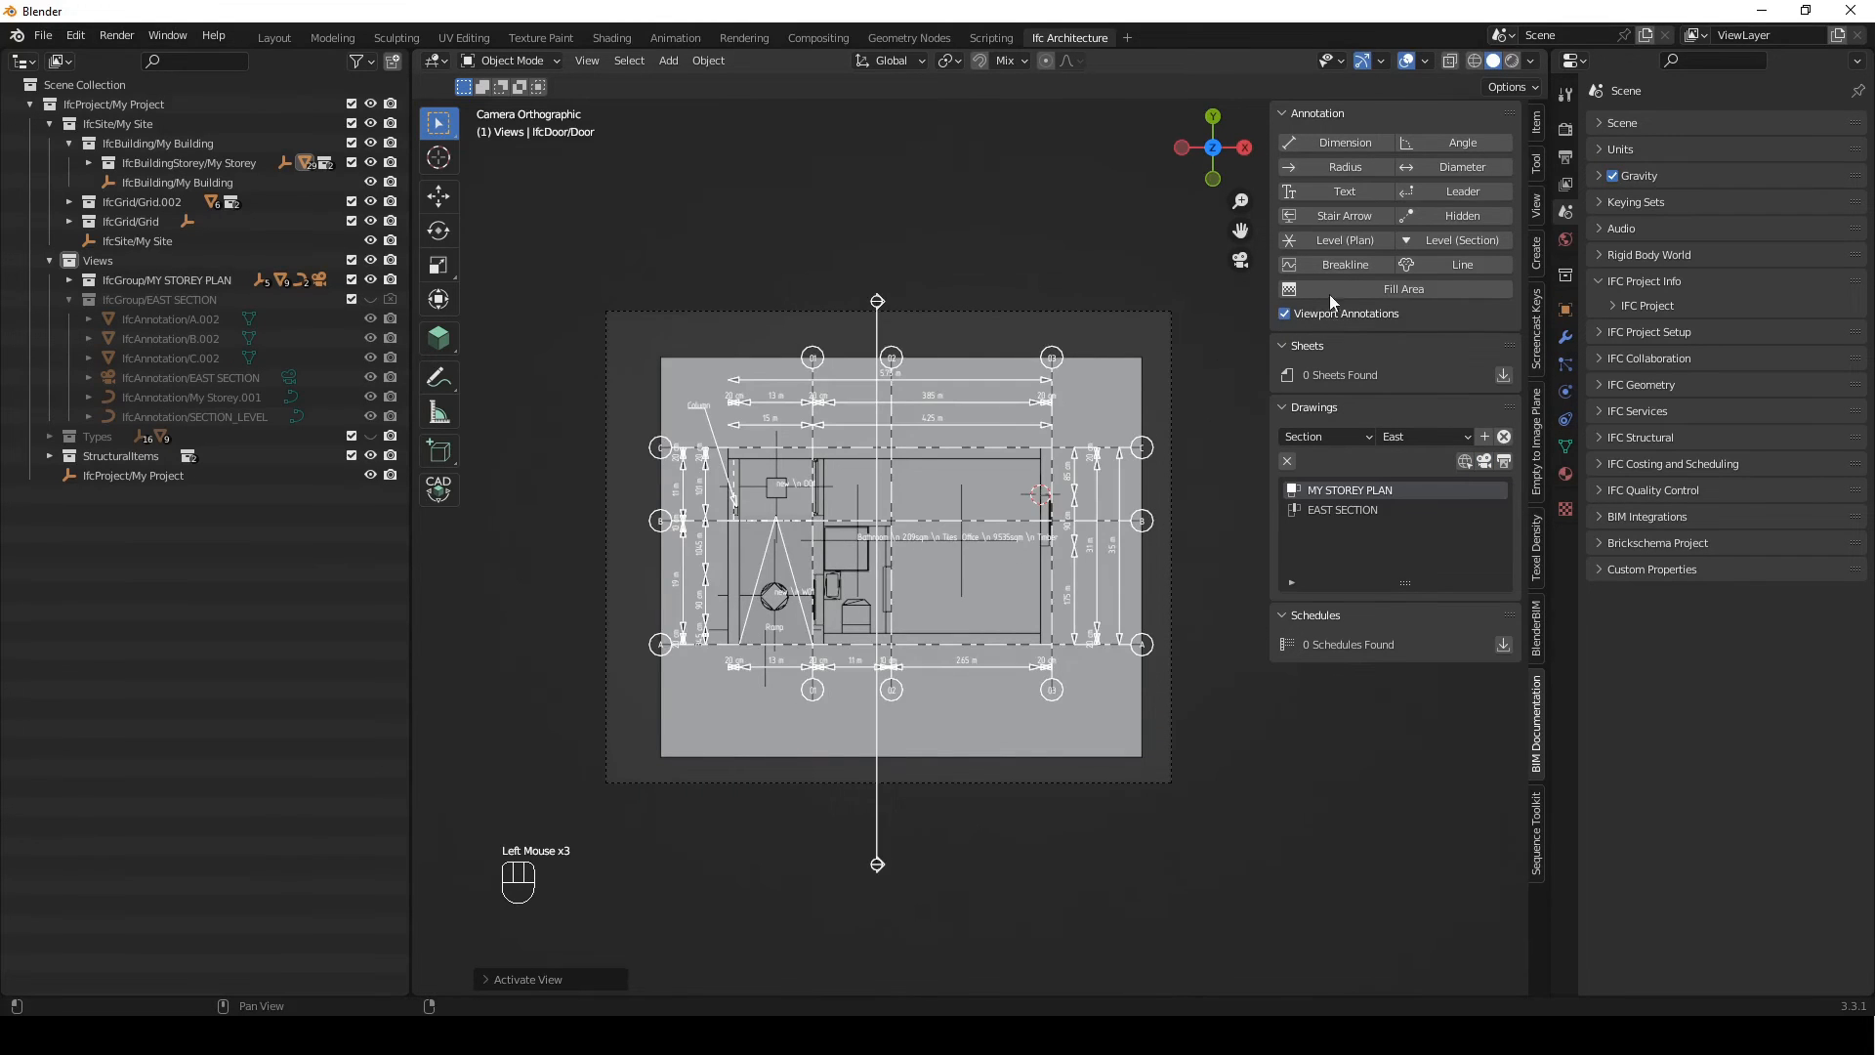
Place the 3D cursor outside the building's west side, beyond the grid bubbles and slightly south of grid line B
scroll(735, 531, "up", 2)
mouse_move(734, 531)
middle_mouse_down("shift")
mouse_move(1070, 580)
mouse_move(1052, 601)
mouse_move(903, 586)
middle_mouse_up("shift")
scroll(752, 566, "up", 1)
right_click_drag(681, 603, 649, 572, "shift")
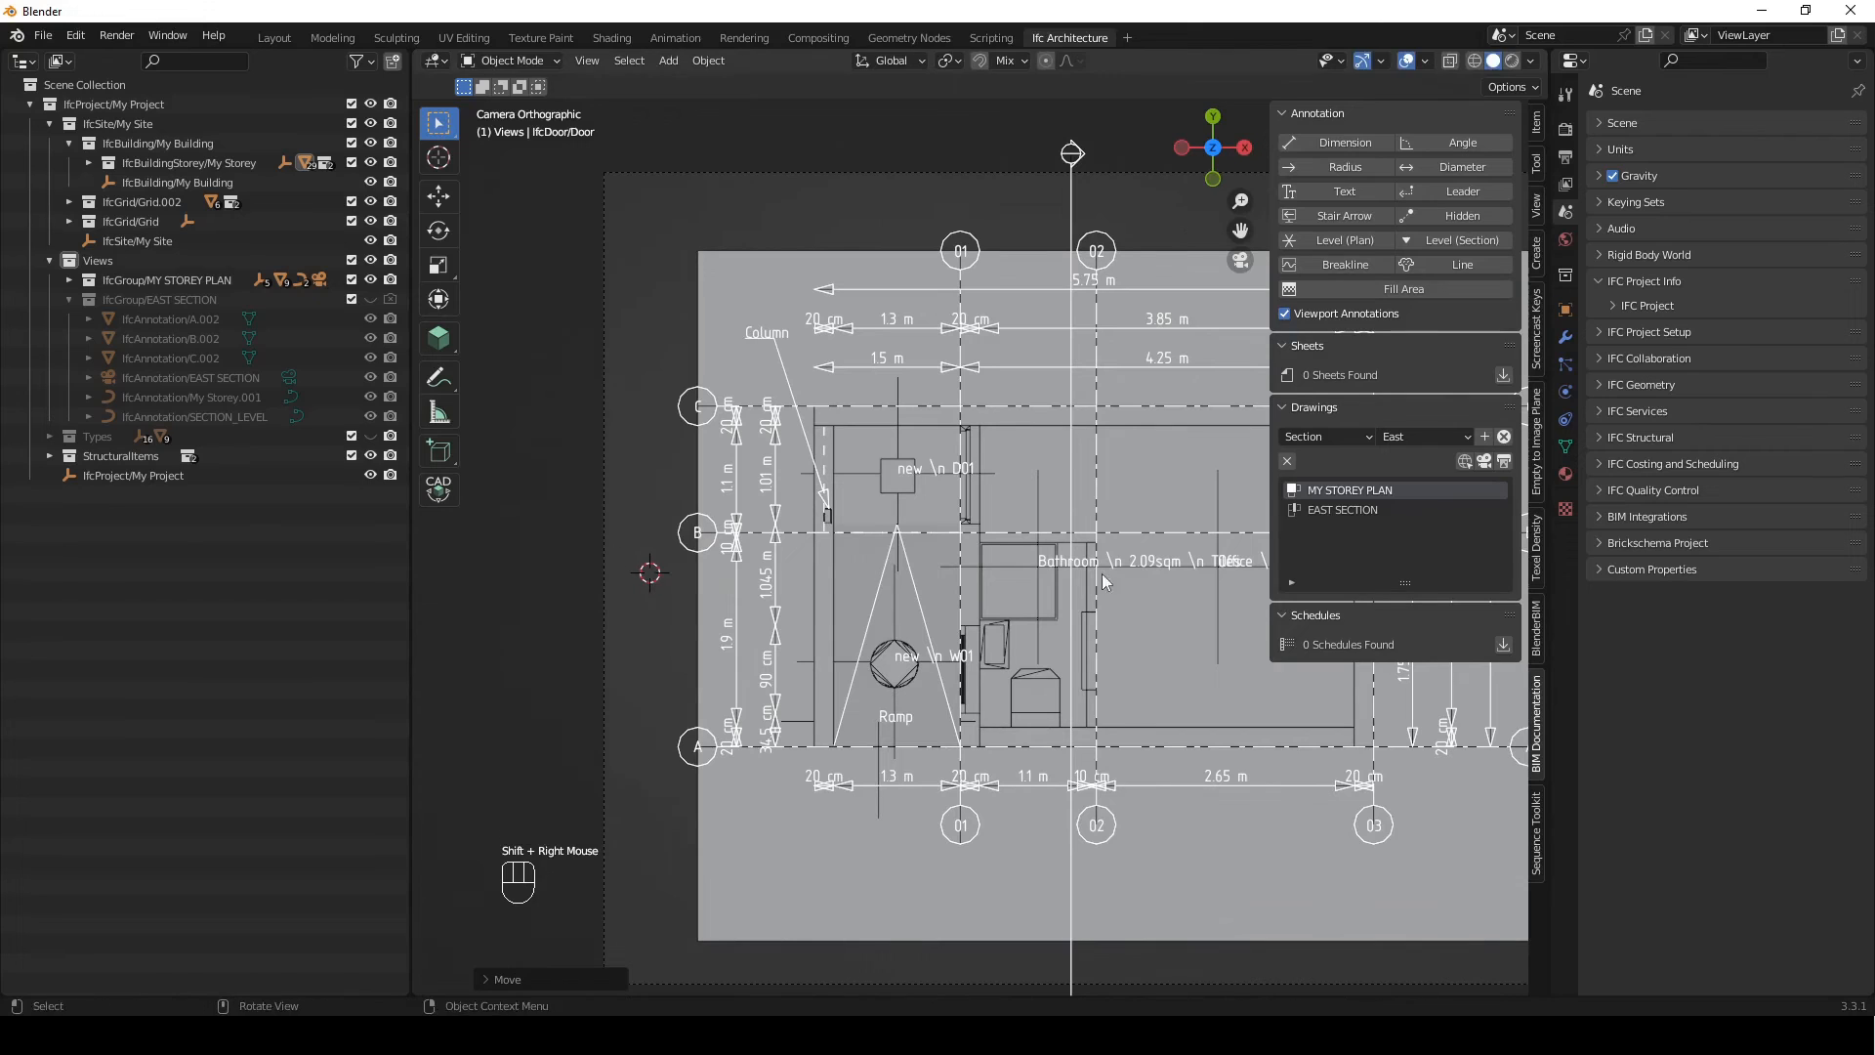
scroll(998, 470, "down", 1)
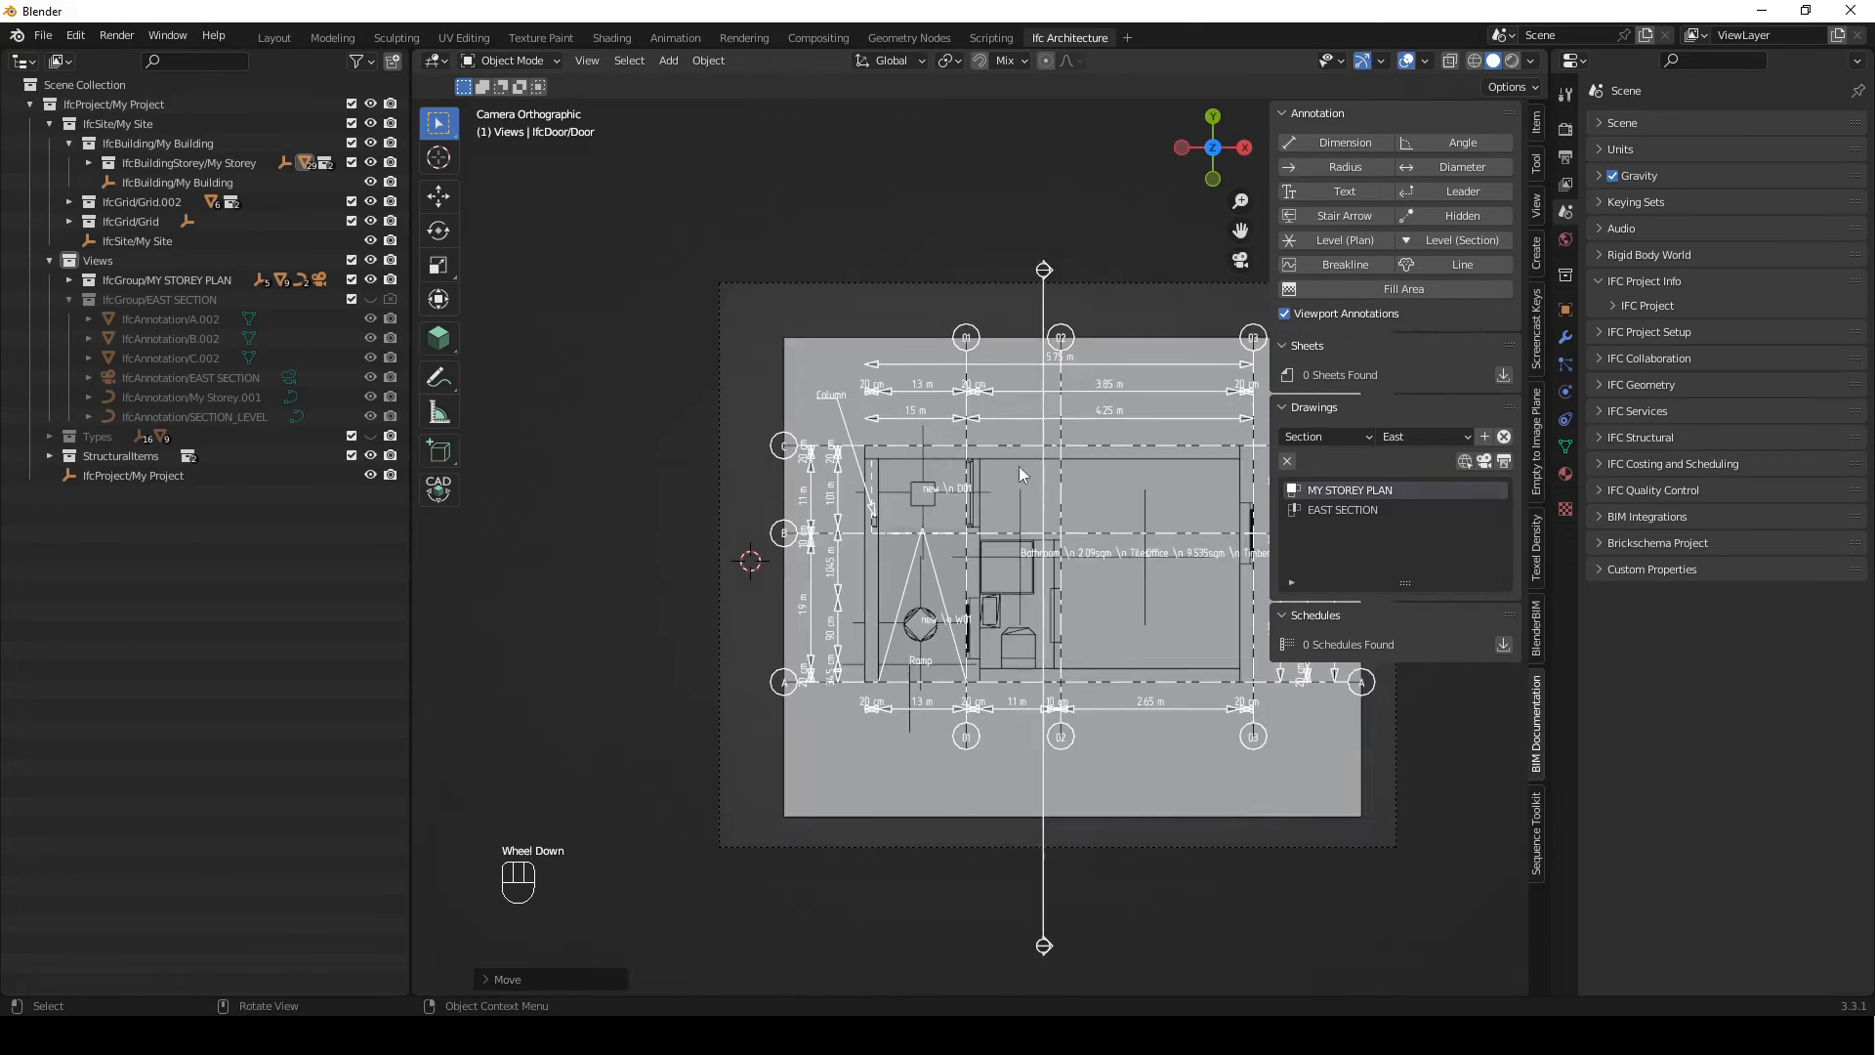
scroll(998, 470, "up", 1)
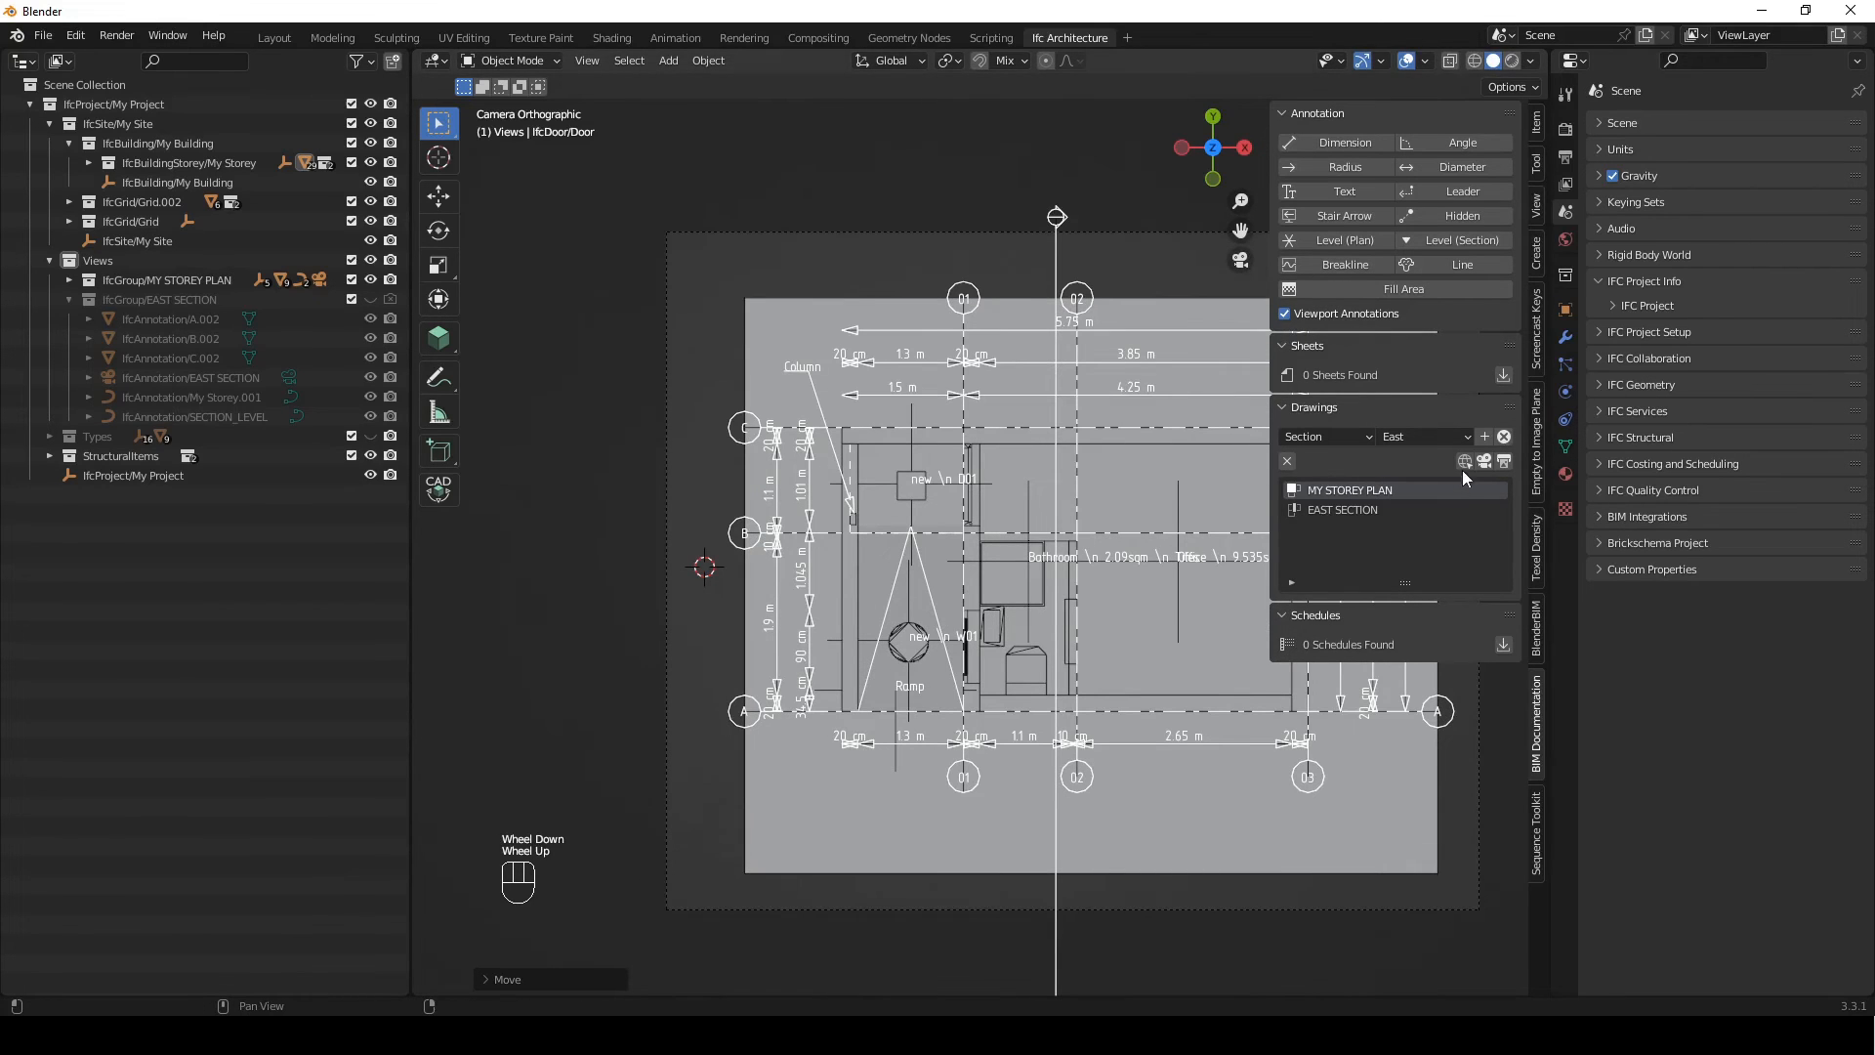
Add a new Elevation drawing with the West location hint at the 3D cursor
left_click(1351, 433)
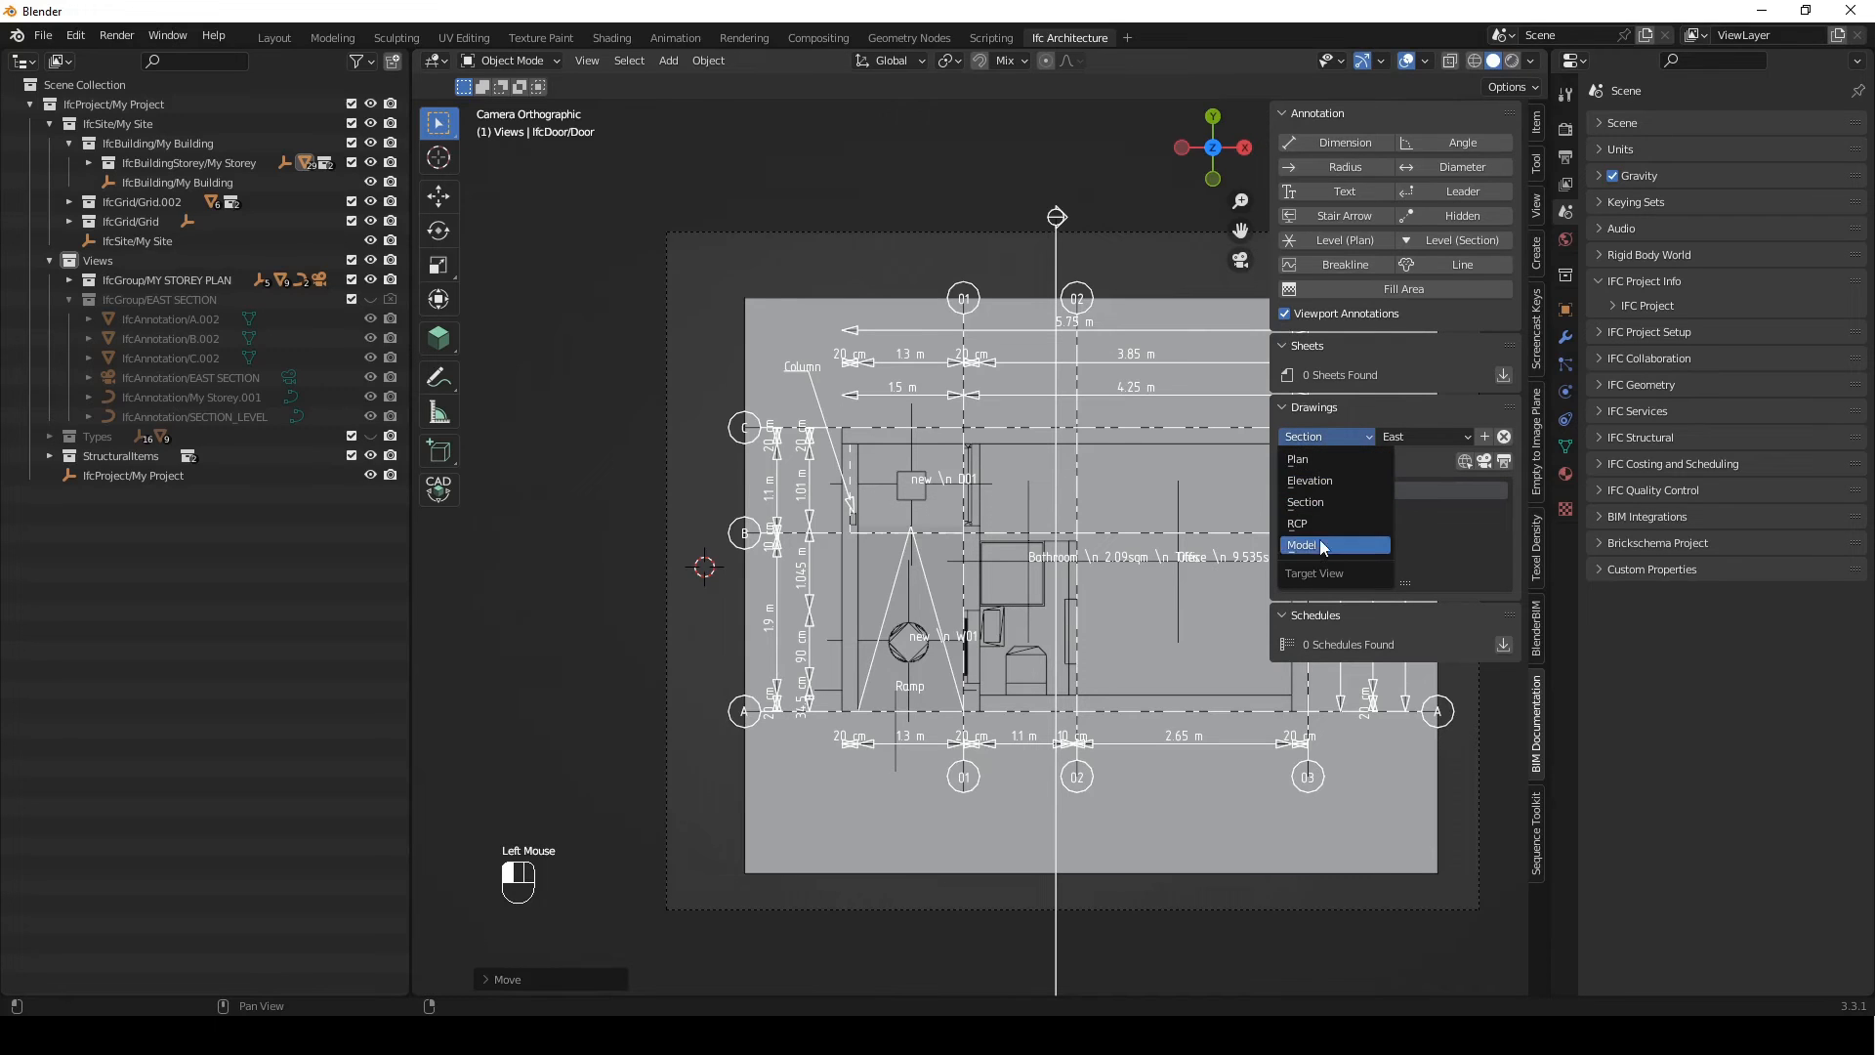
left_click(1321, 482)
left_click(1416, 436)
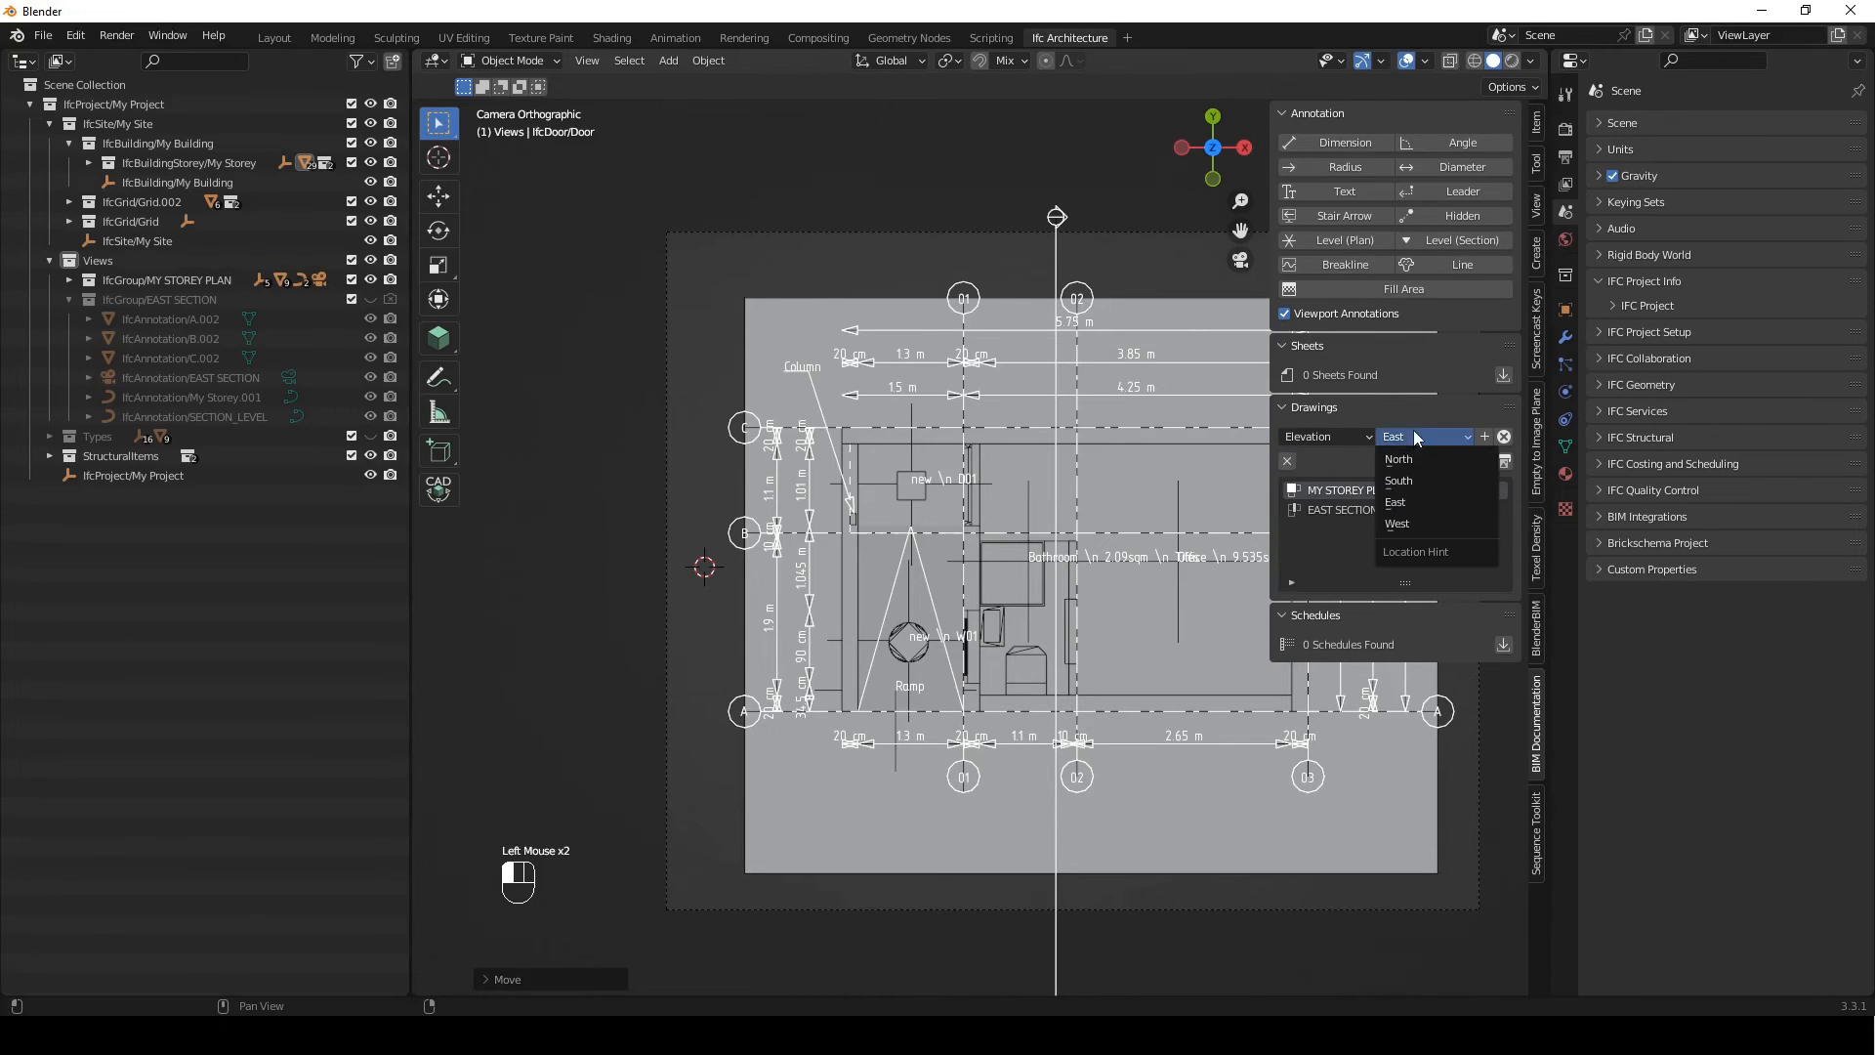
left_click(1410, 523)
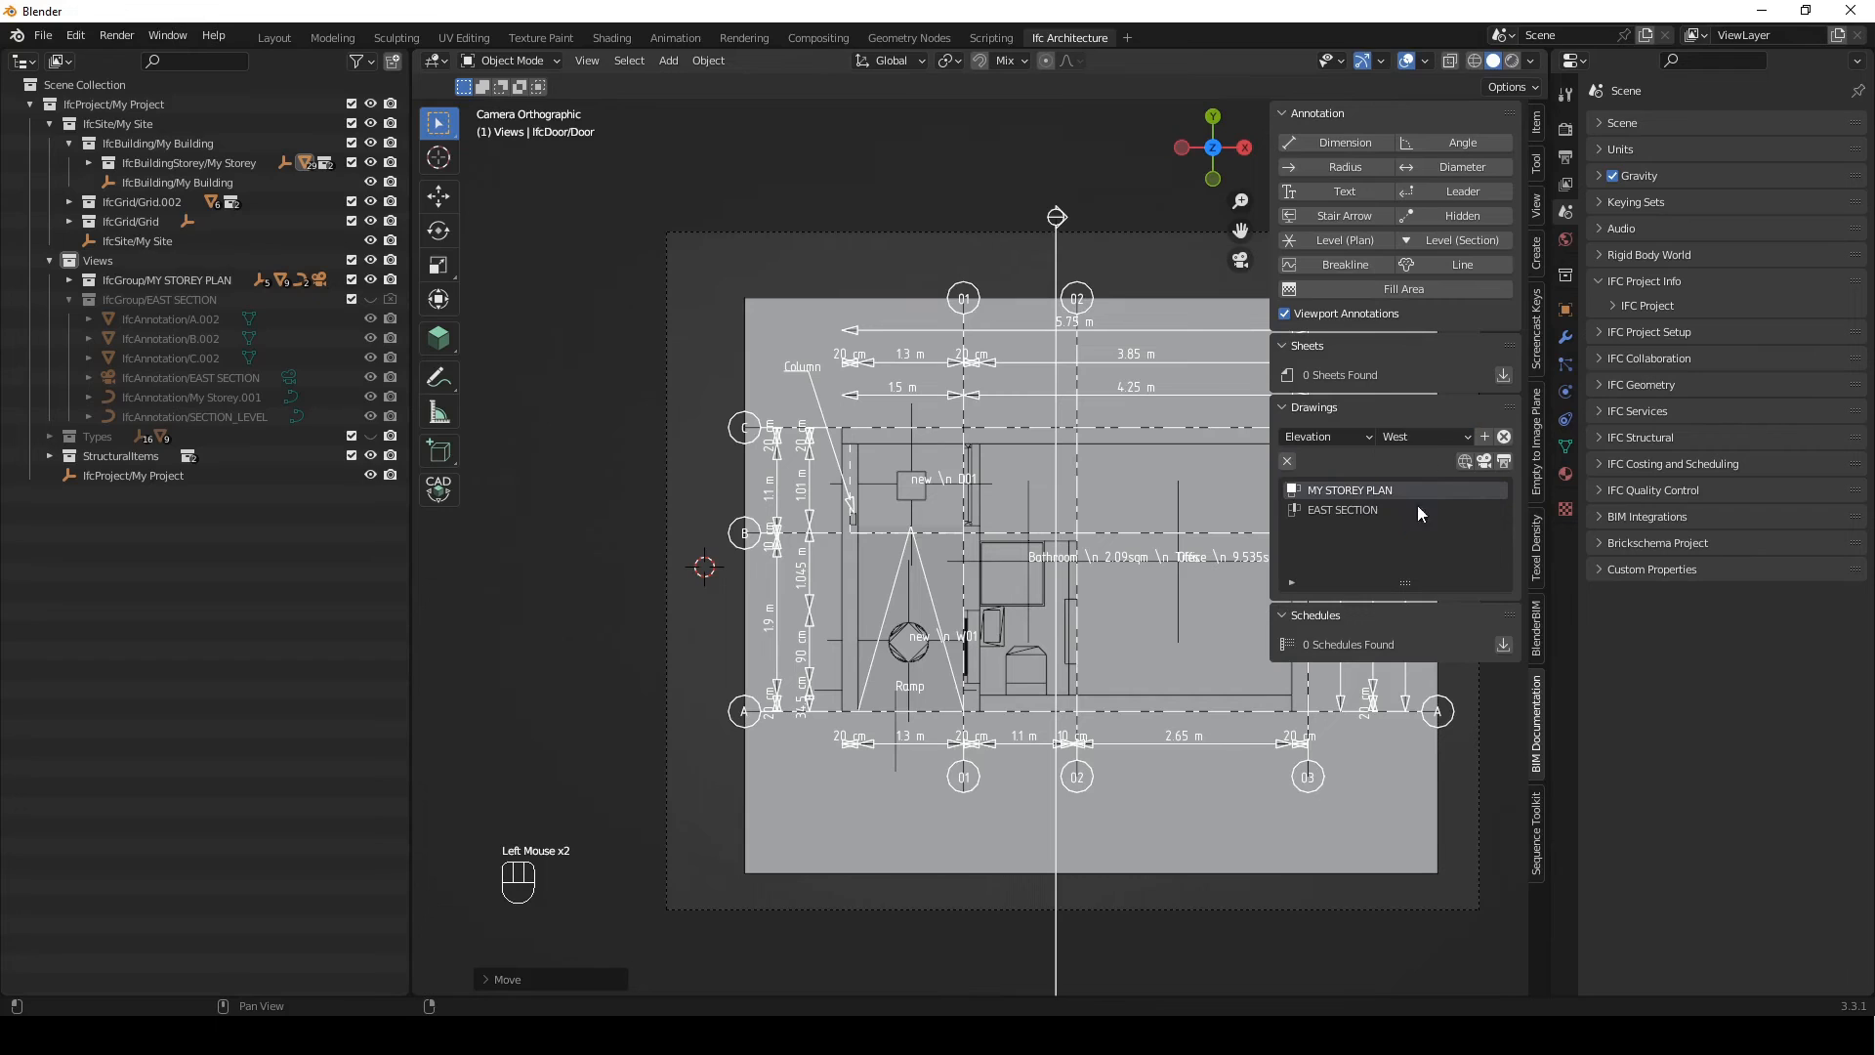
left_click(1486, 436)
Check where the new elevation's camera line sits beside the plan, collapse the EAST SECTION group and activate the WEST ELEVATION drawing
scroll(829, 355, "down", 2)
left_click(859, 330)
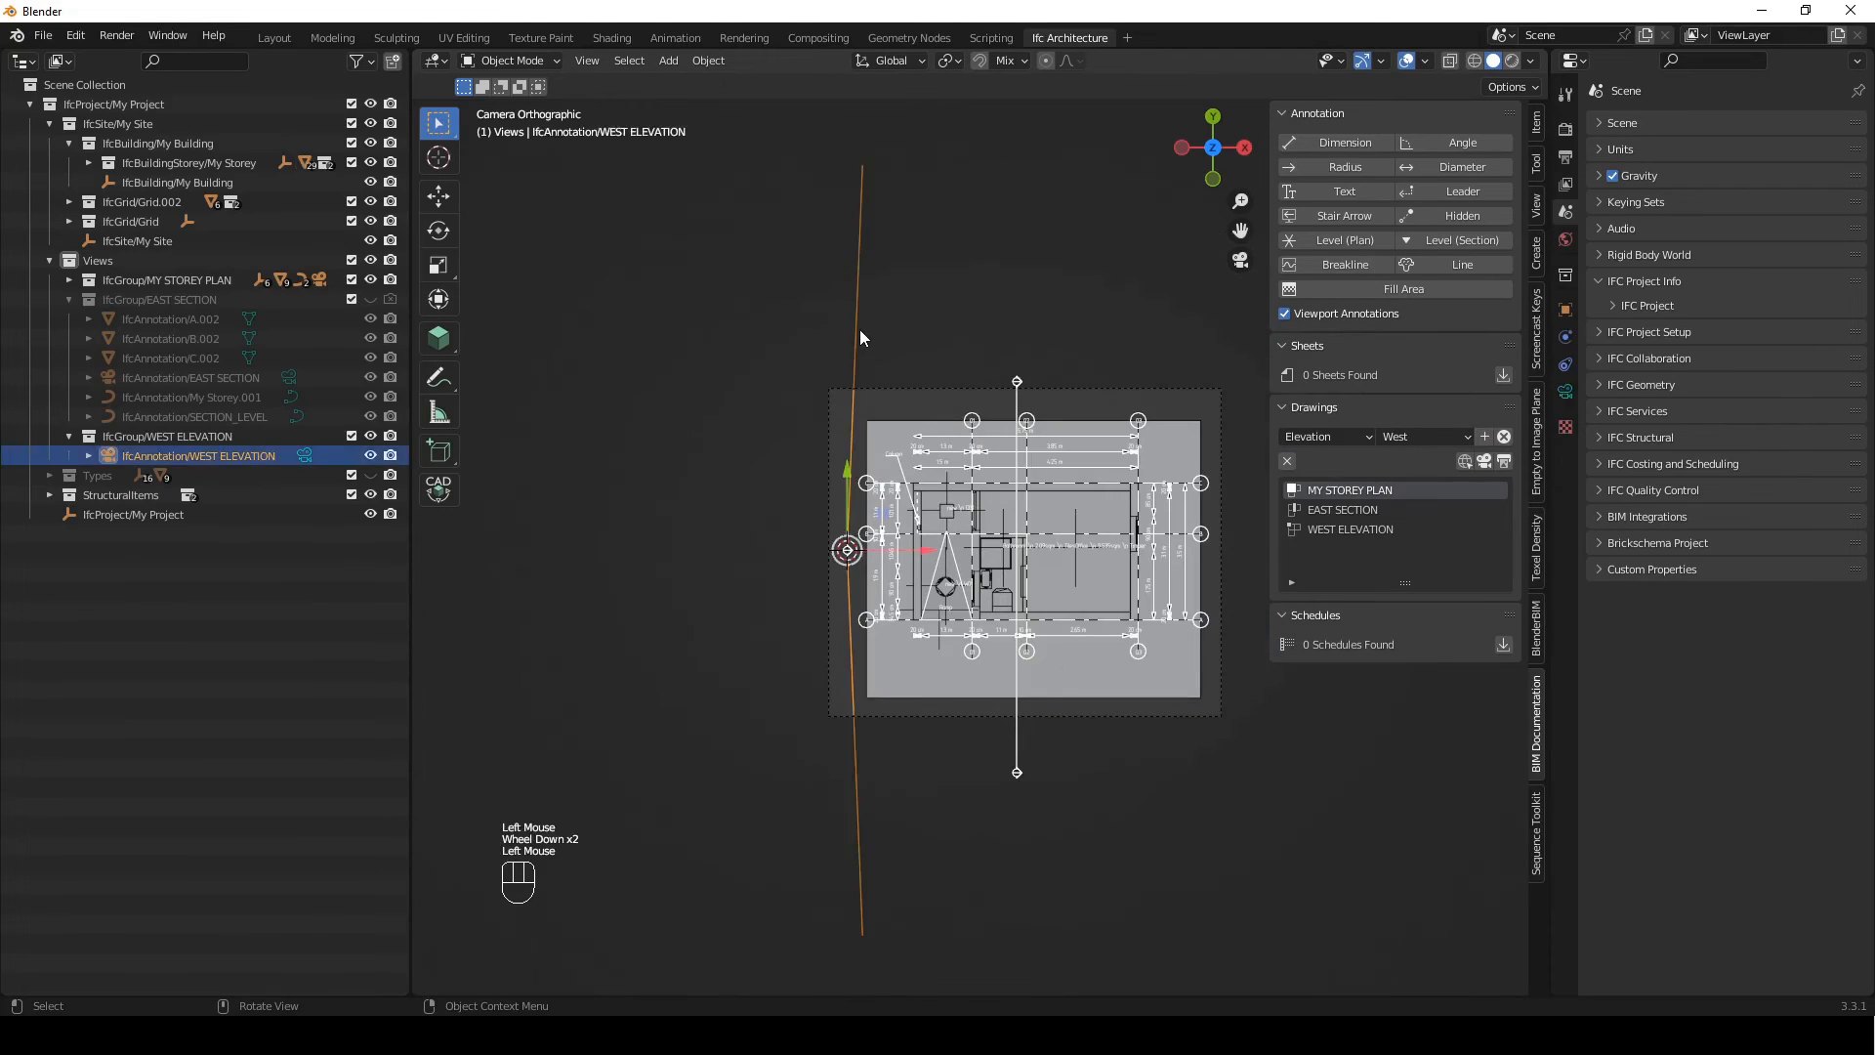
scroll(988, 513, "up", 3)
middle_click_drag(756, 578, 1033, 547, "shift")
scroll(742, 584, "up", 3)
scroll(723, 588, "up", 1)
scroll(704, 577, "down", 4)
middle_click_drag(1016, 275, 844, 390, "shift")
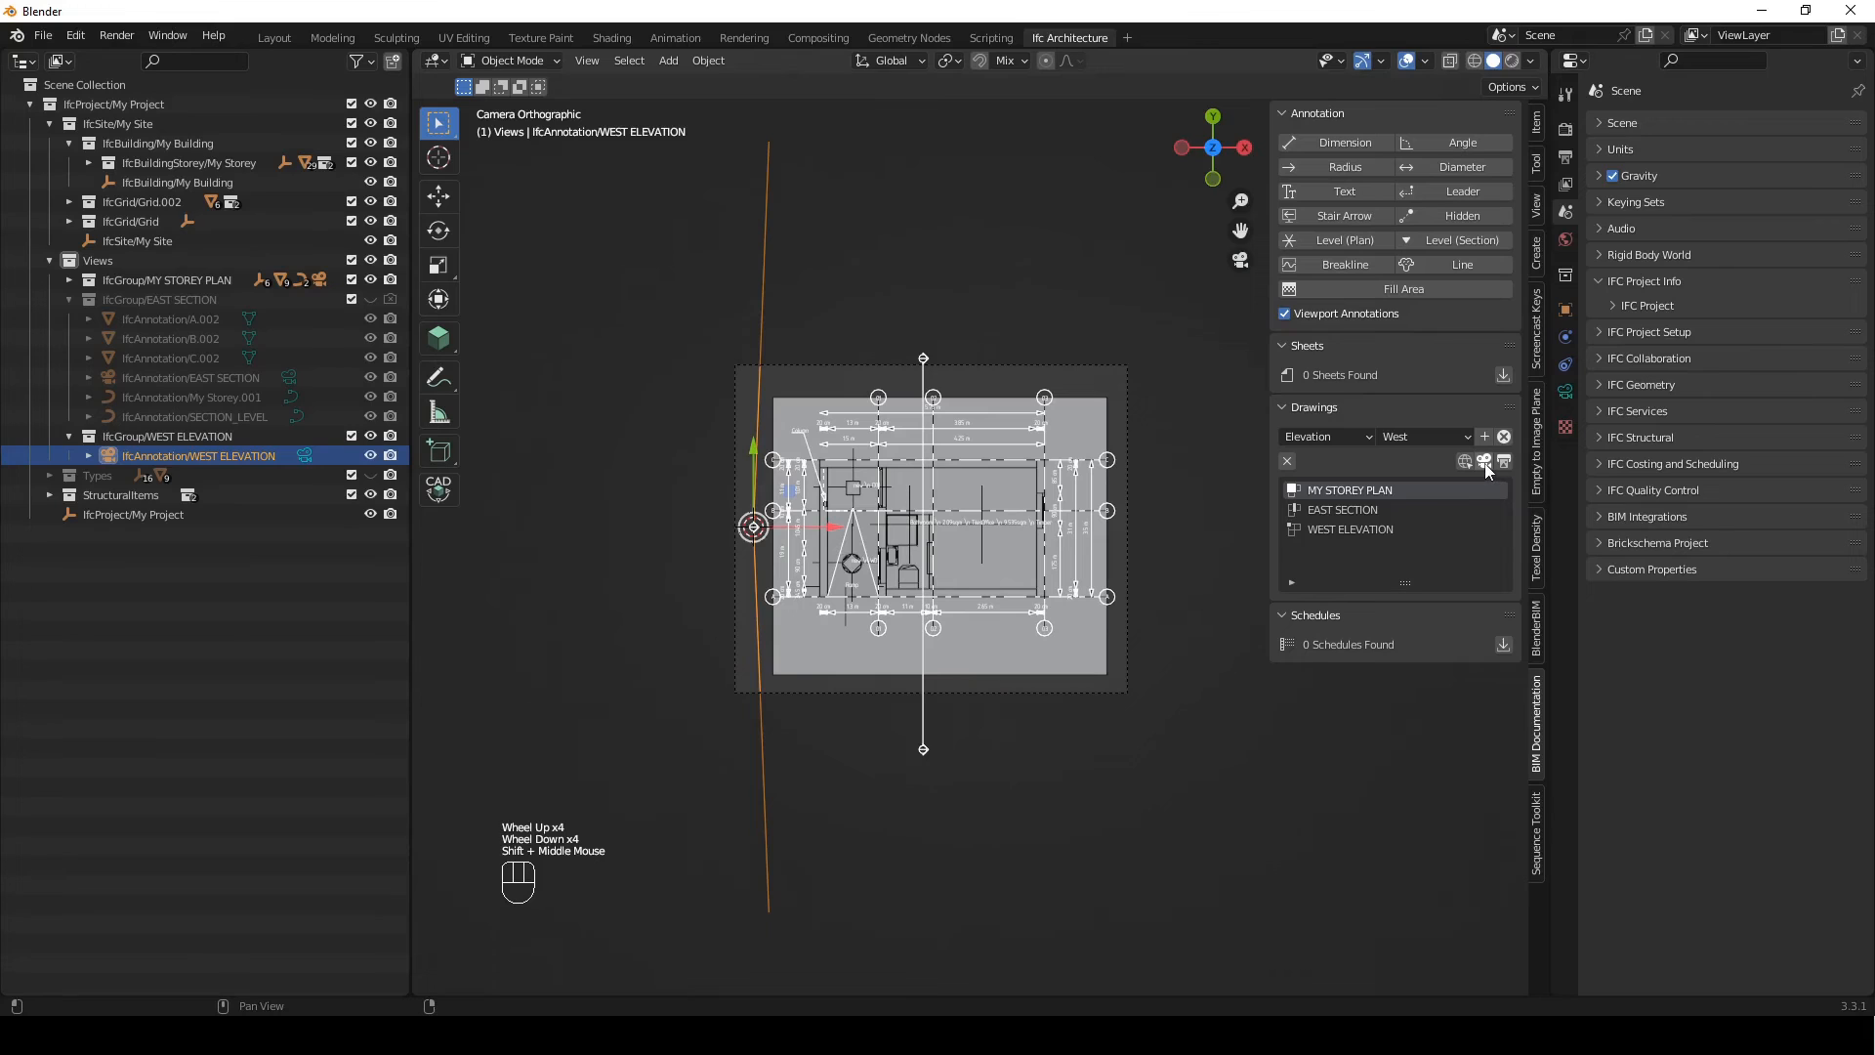
left_click(1351, 529)
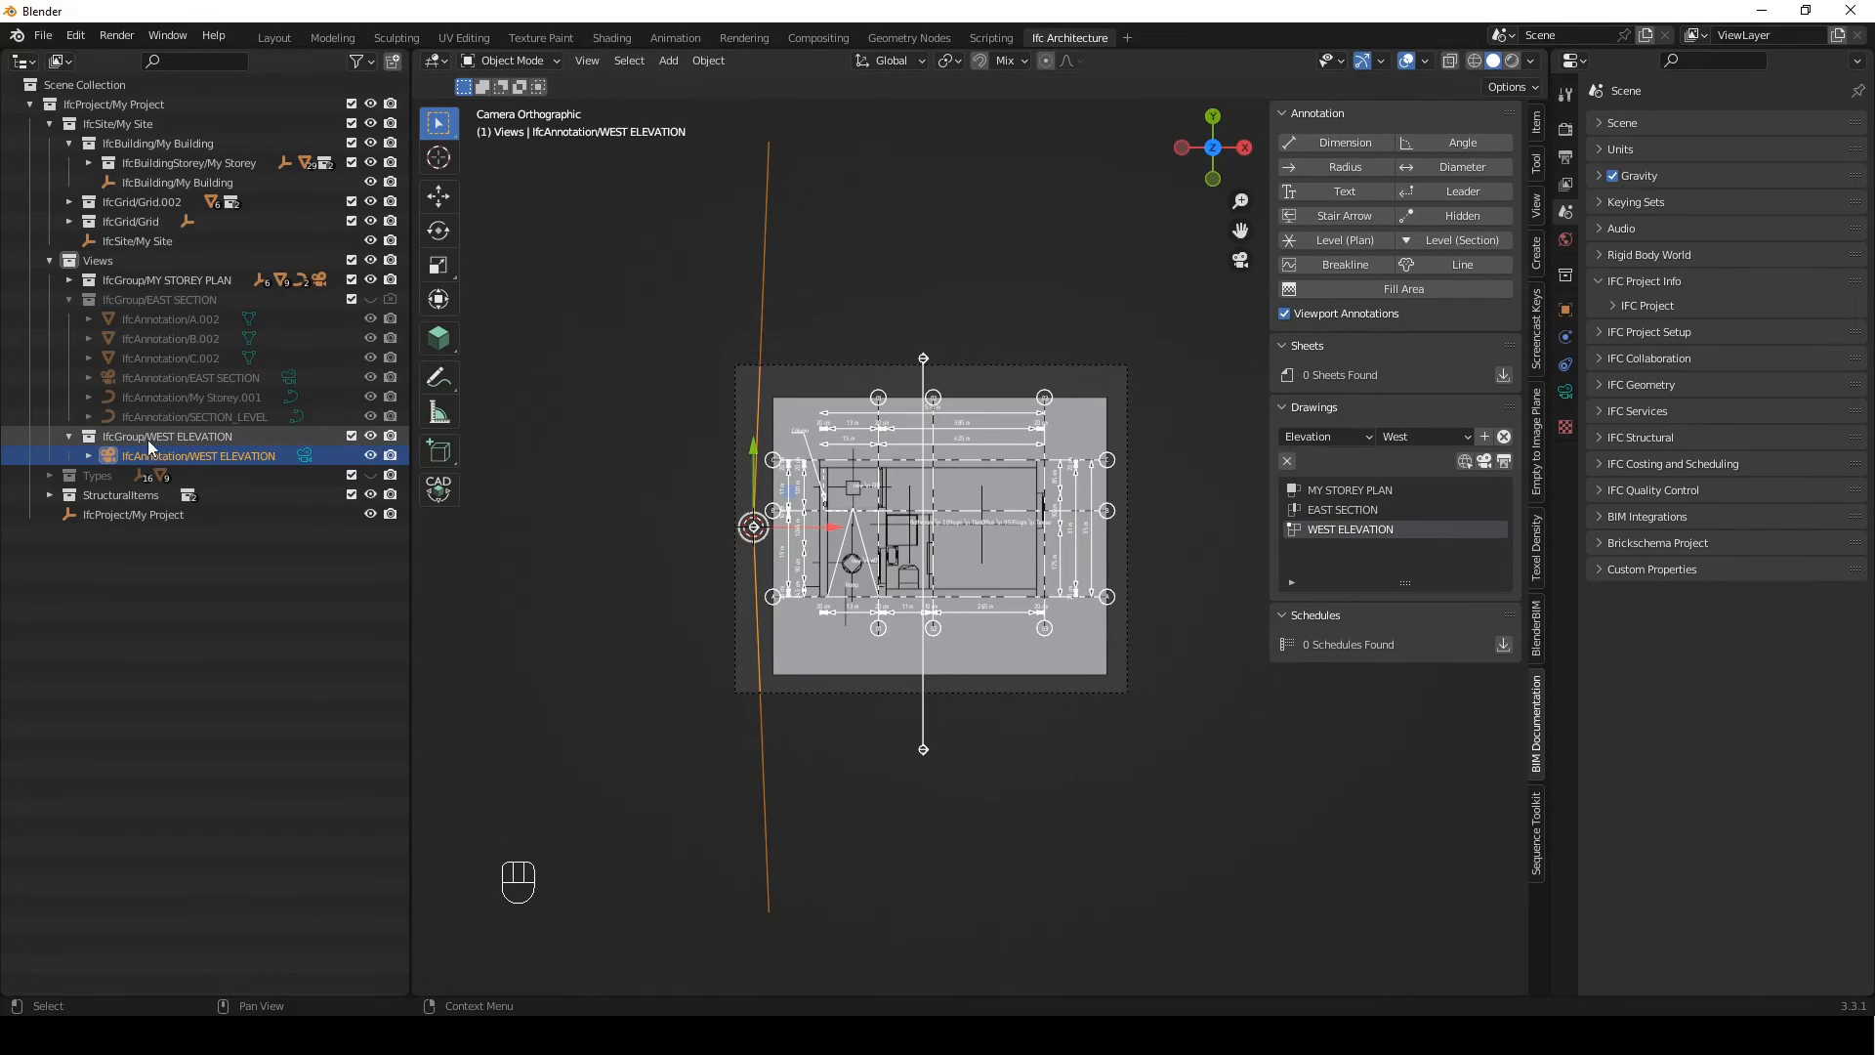
left_click(70, 302)
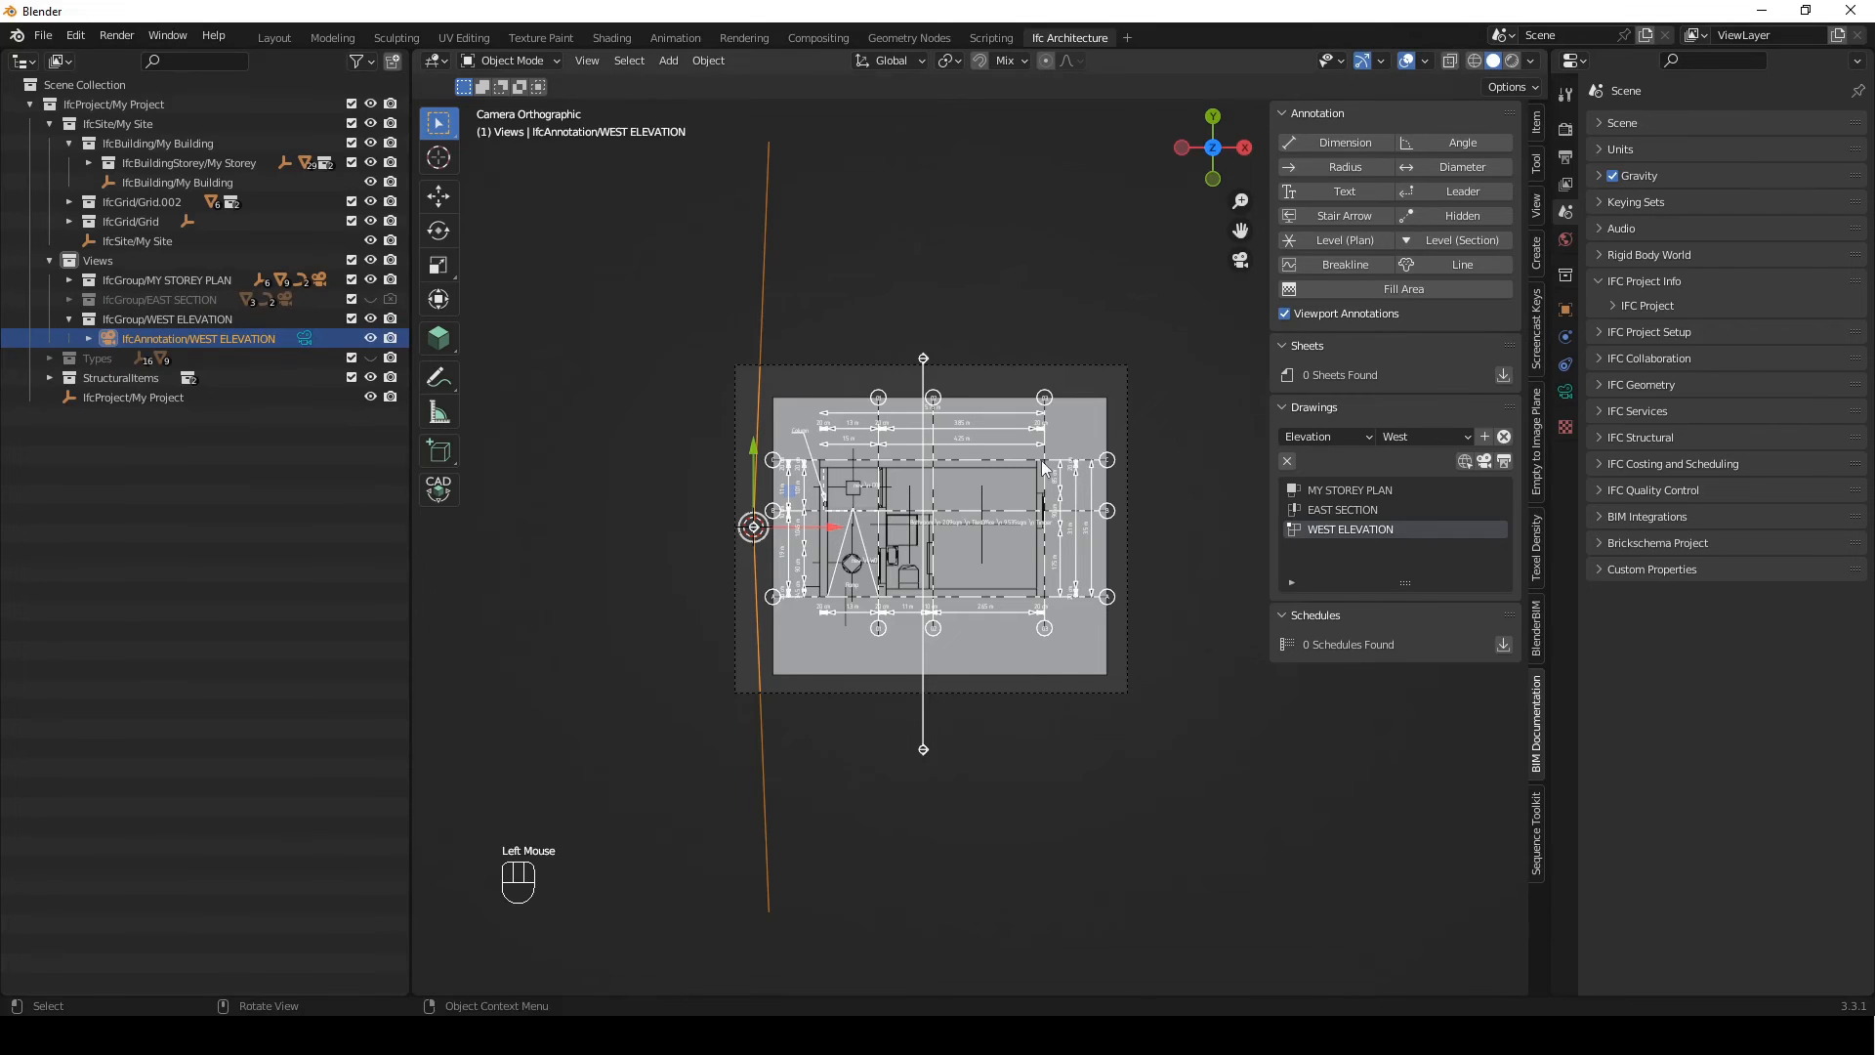
left_click(1484, 461)
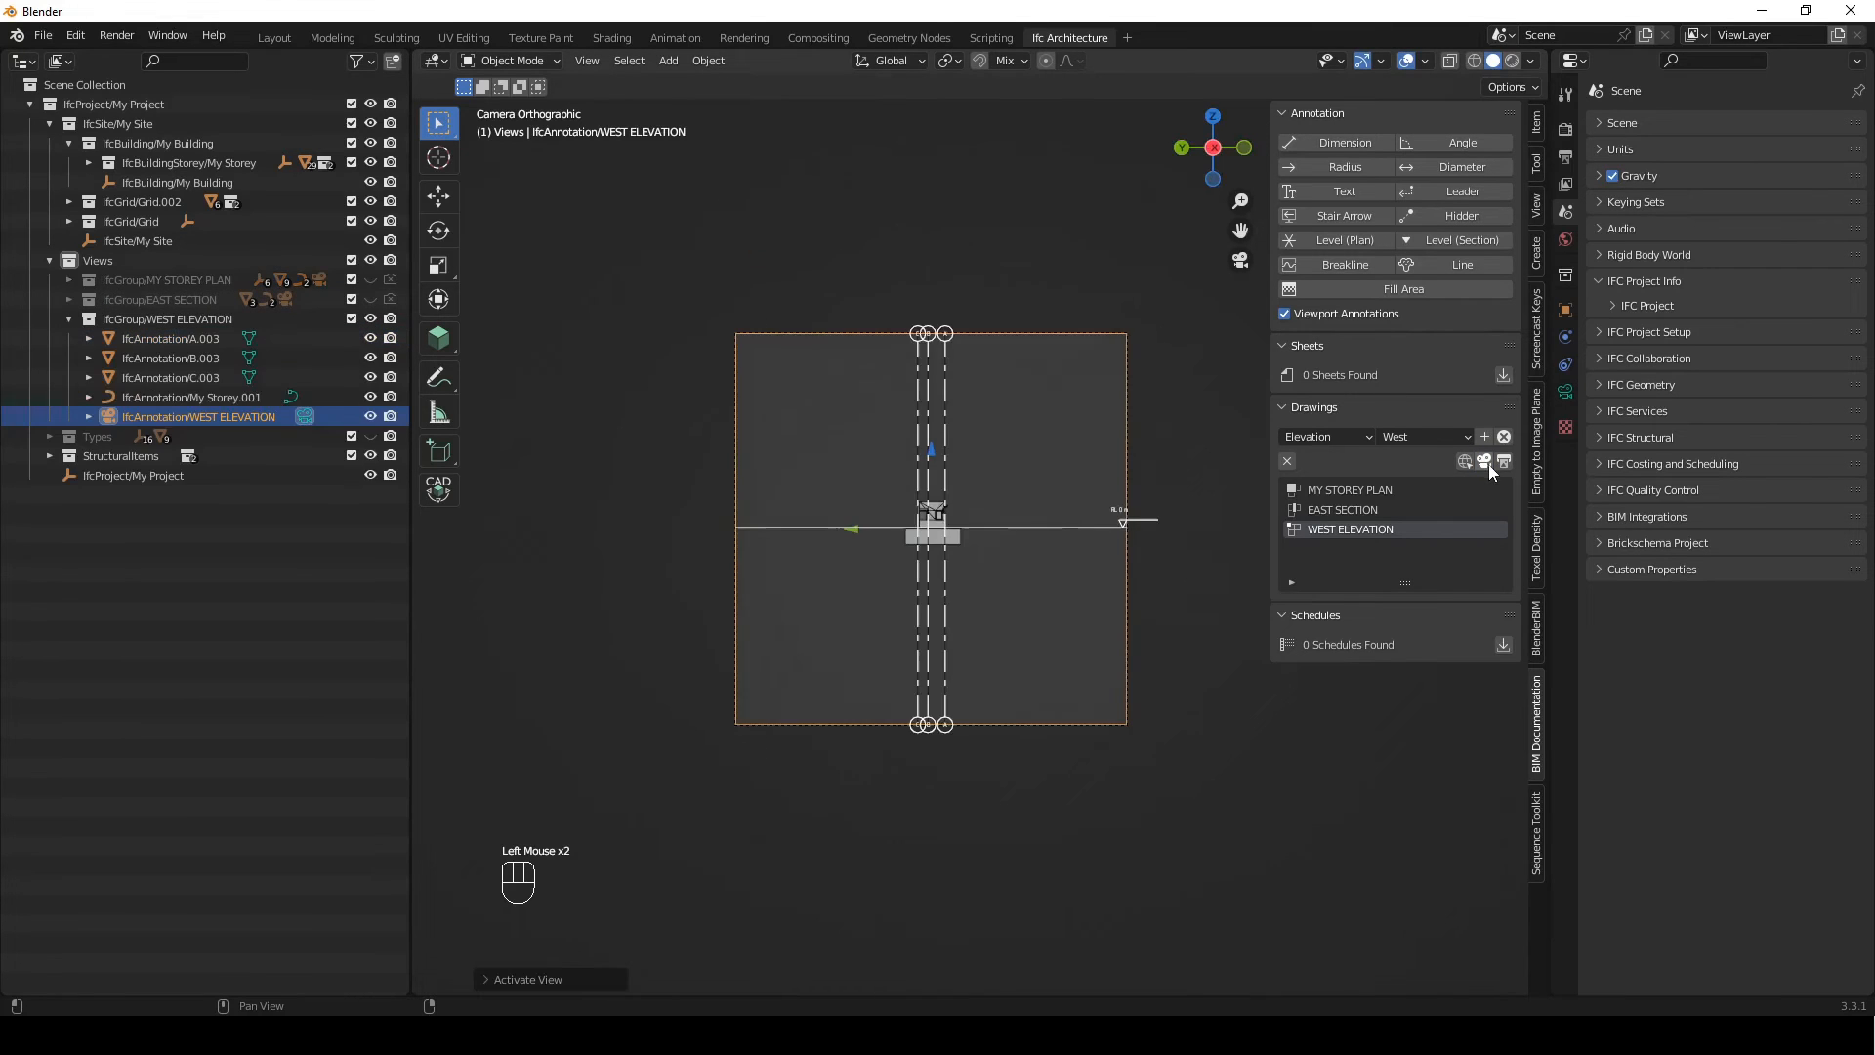
Edit the storey level line of the West elevation and pull its south end in towards the building
scroll(1117, 588, "up", 3)
middle_click_drag(1046, 582, 998, 613, "shift")
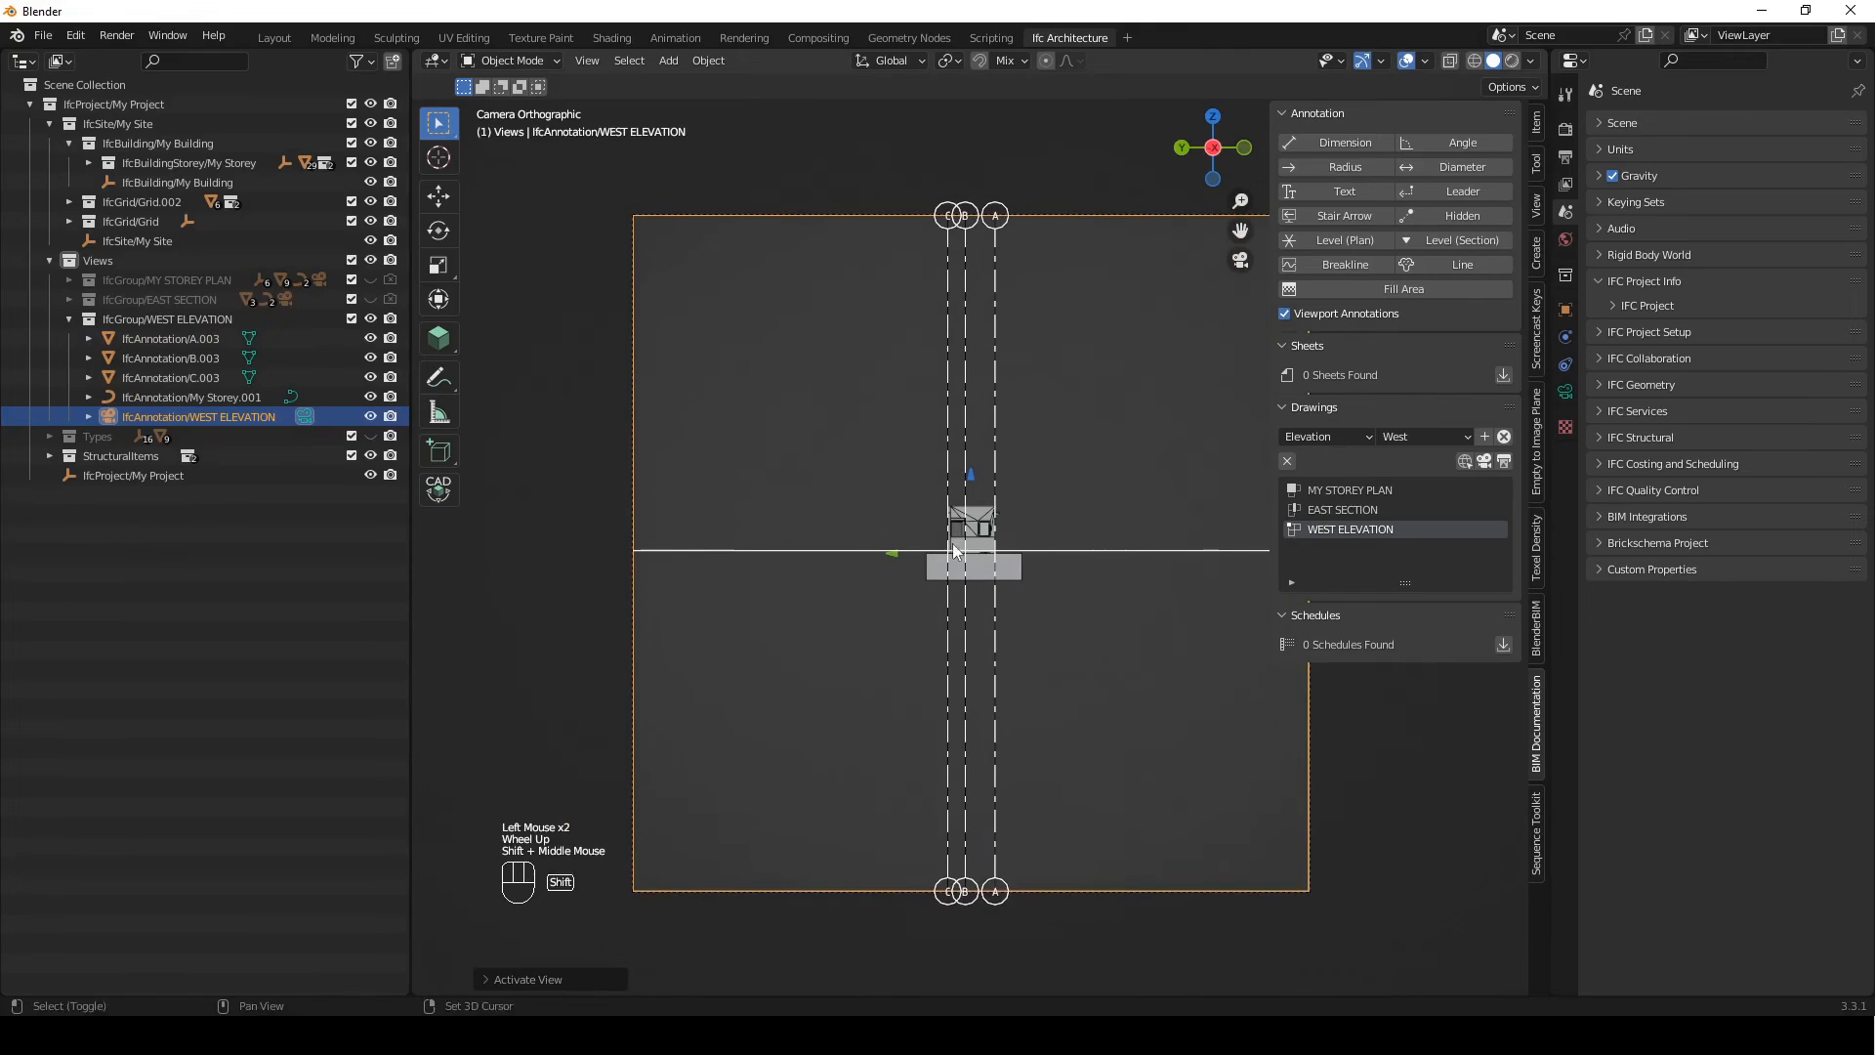
middle_click_drag(952, 542, 845, 518, "shift")
left_click(1095, 524)
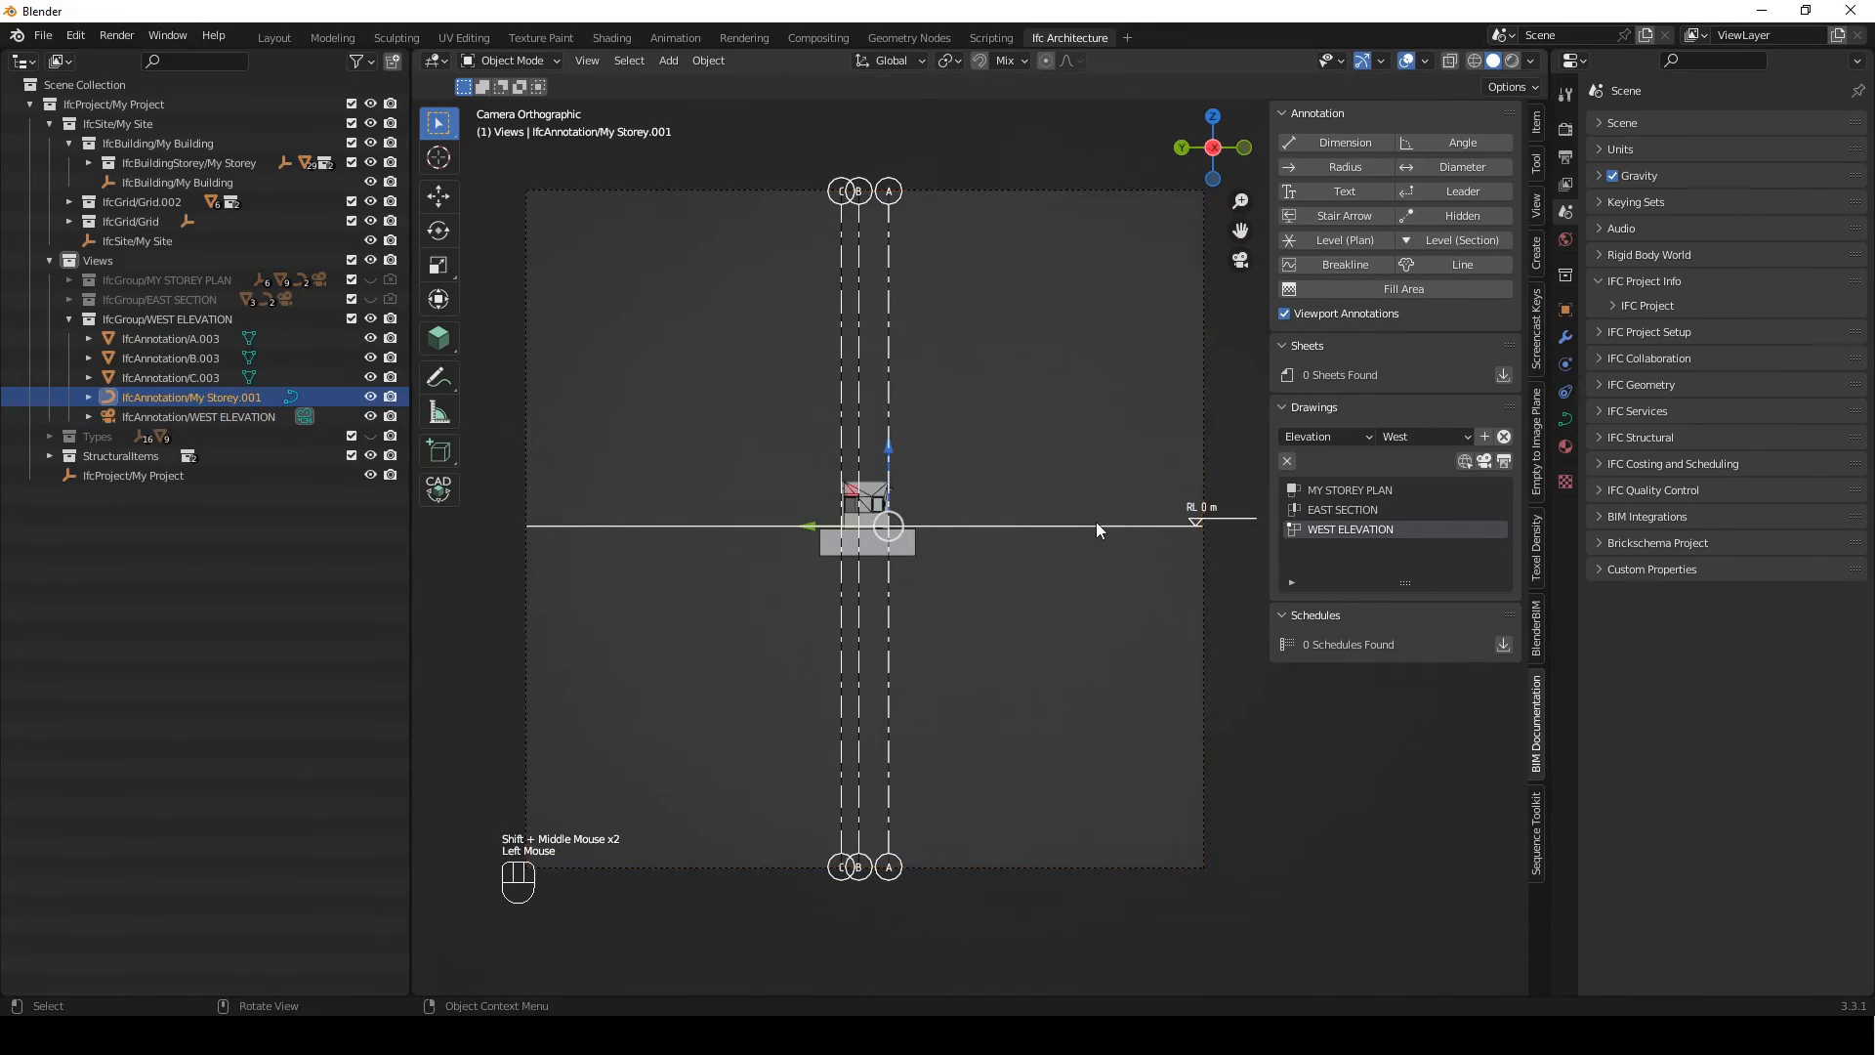
key("Tab")
left_click_drag(1237, 469, 1070, 591)
left_click(1201, 527)
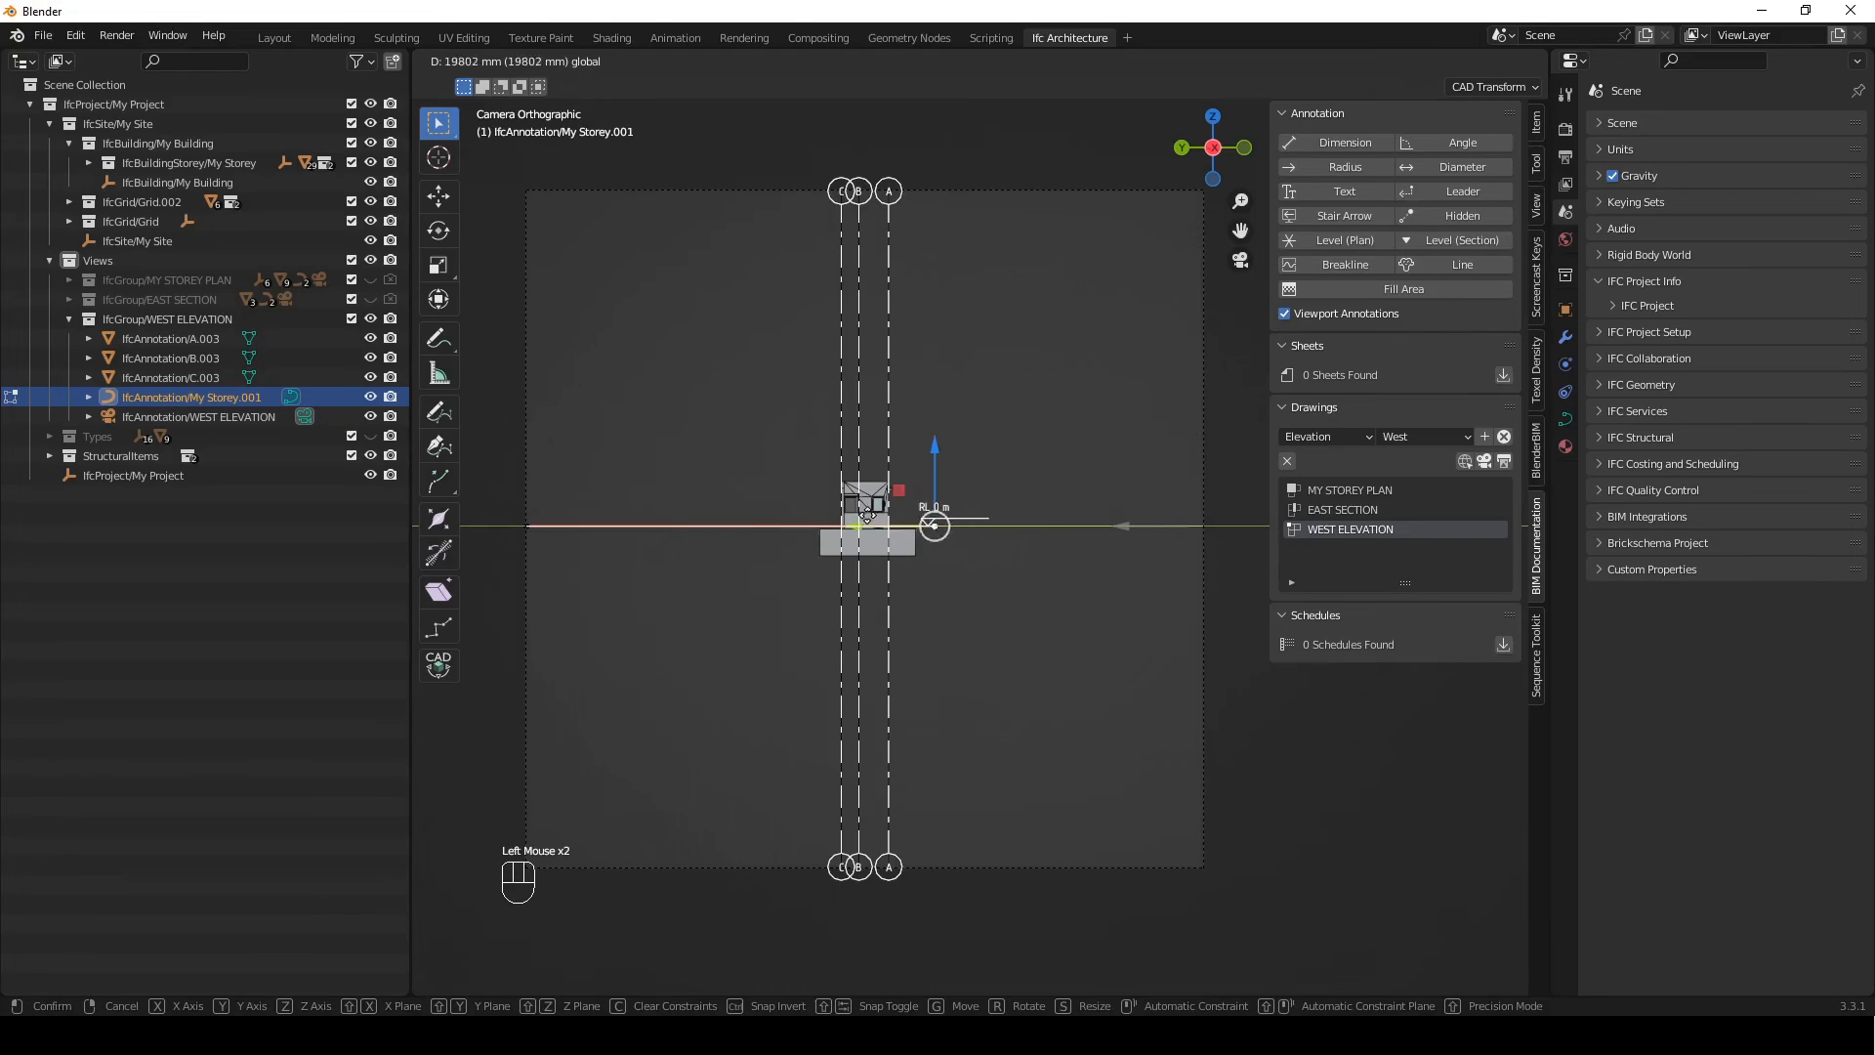
left_click(976, 527)
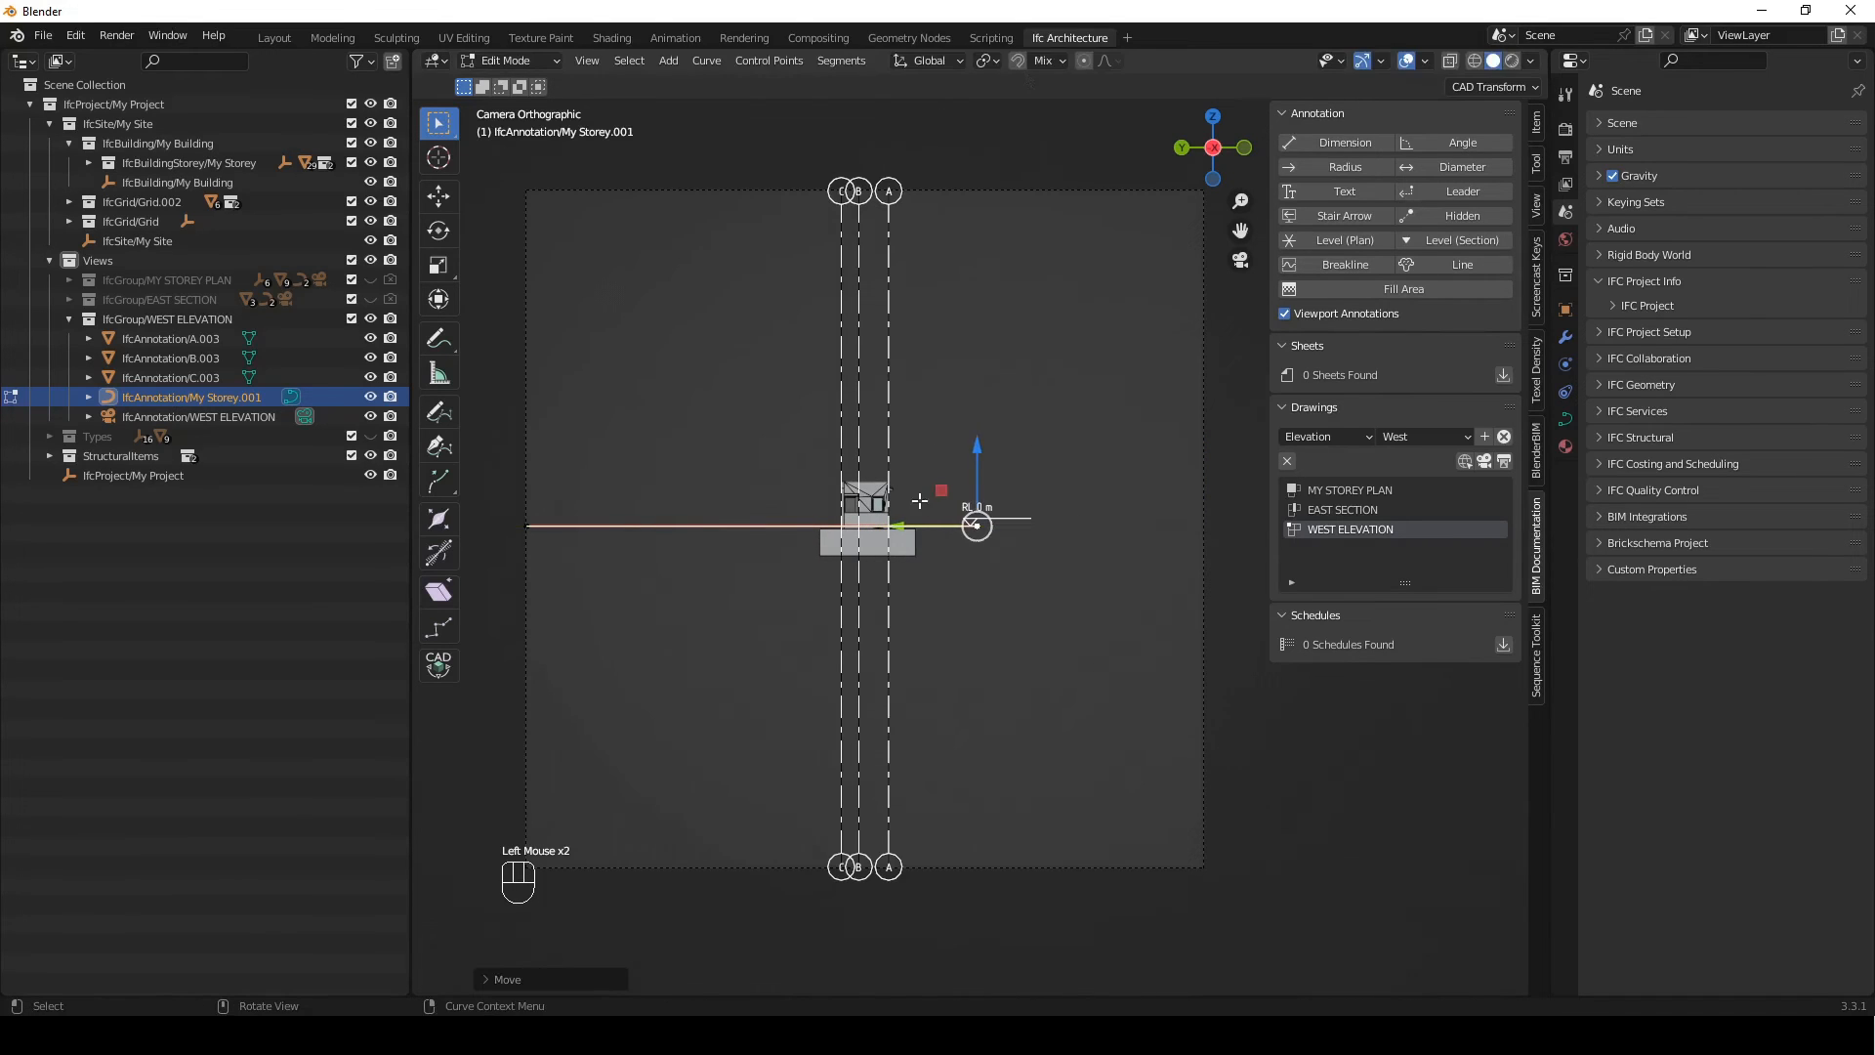
Enable snapping and shorten the storey level line at both ends to match the width of the ground slab
left_click(1018, 62)
left_click_drag(898, 527, 834, 556)
left_click_drag(565, 502, 795, 532)
scroll(552, 532, "down", 1)
scroll(887, 427, "up", 1)
scroll(967, 321, "down", 1)
key("Tab")
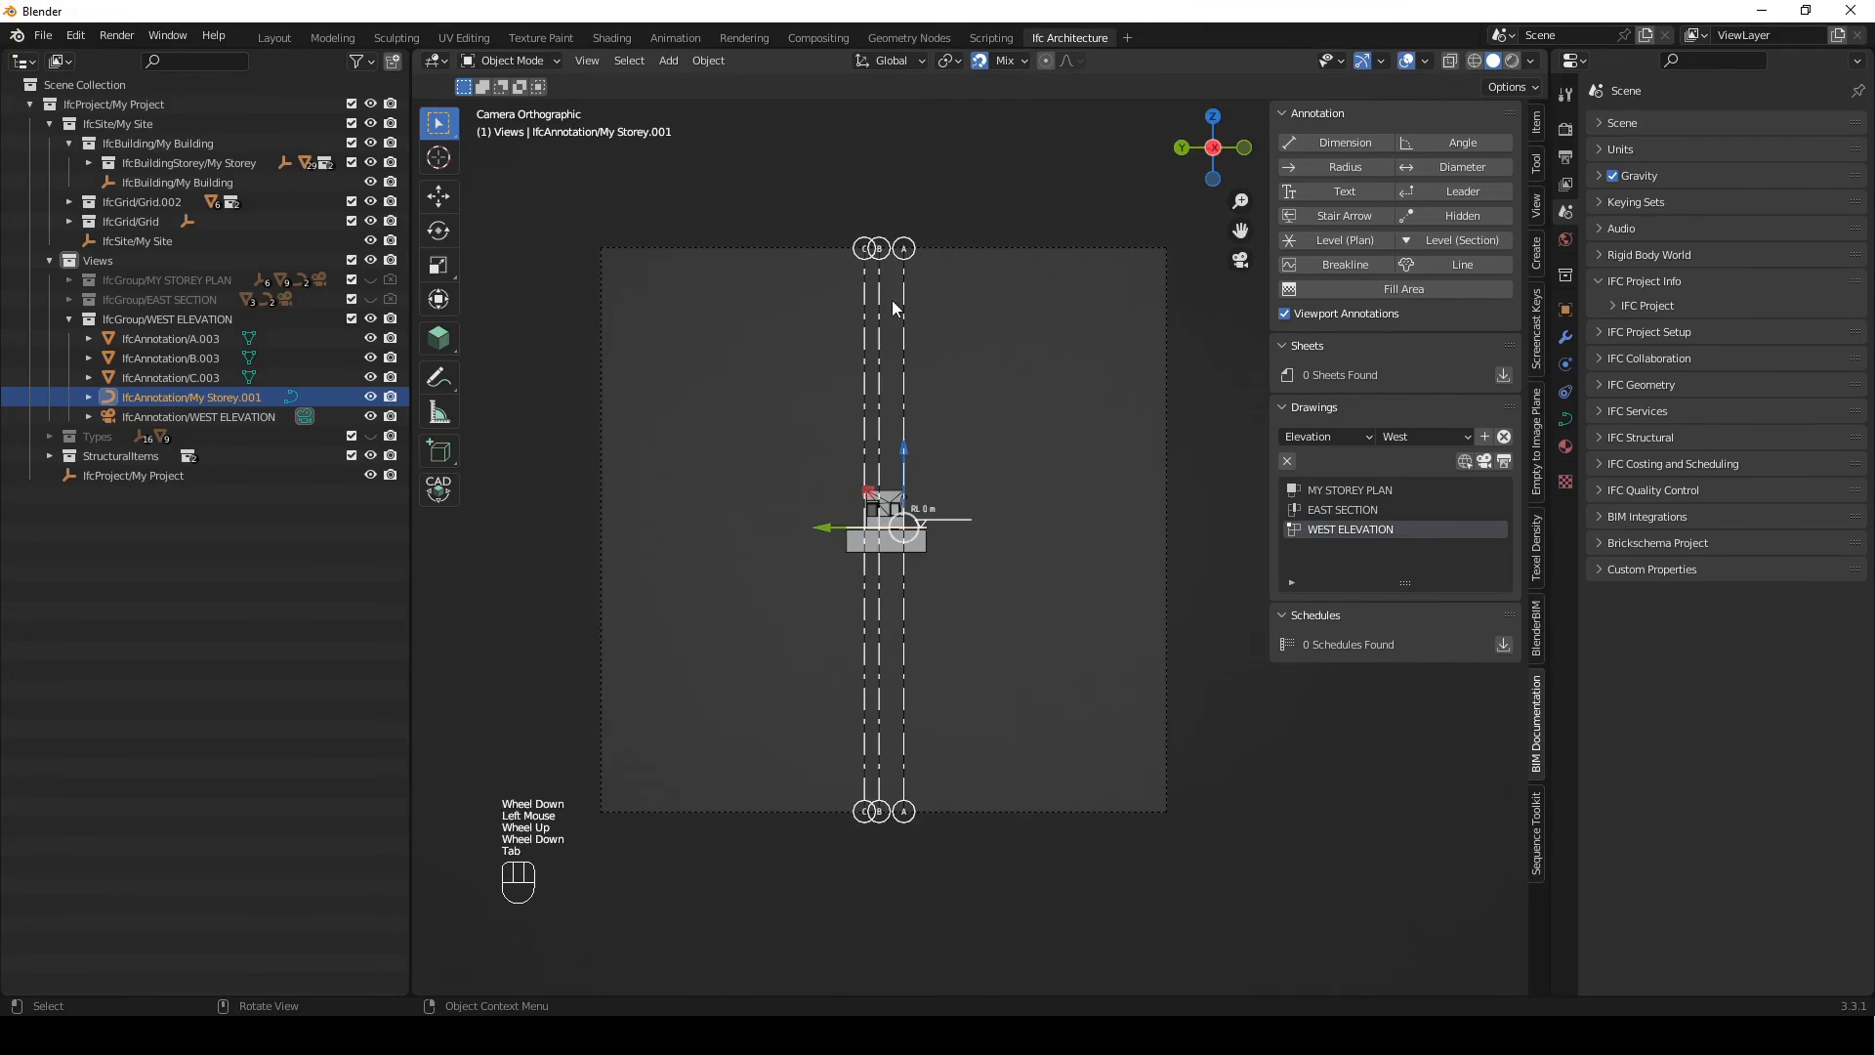
Lower the upper ends of grid lines A, B and C together to the roof top, offset 400 mm above it
left_click(904, 289)
left_click(877, 266, "shift")
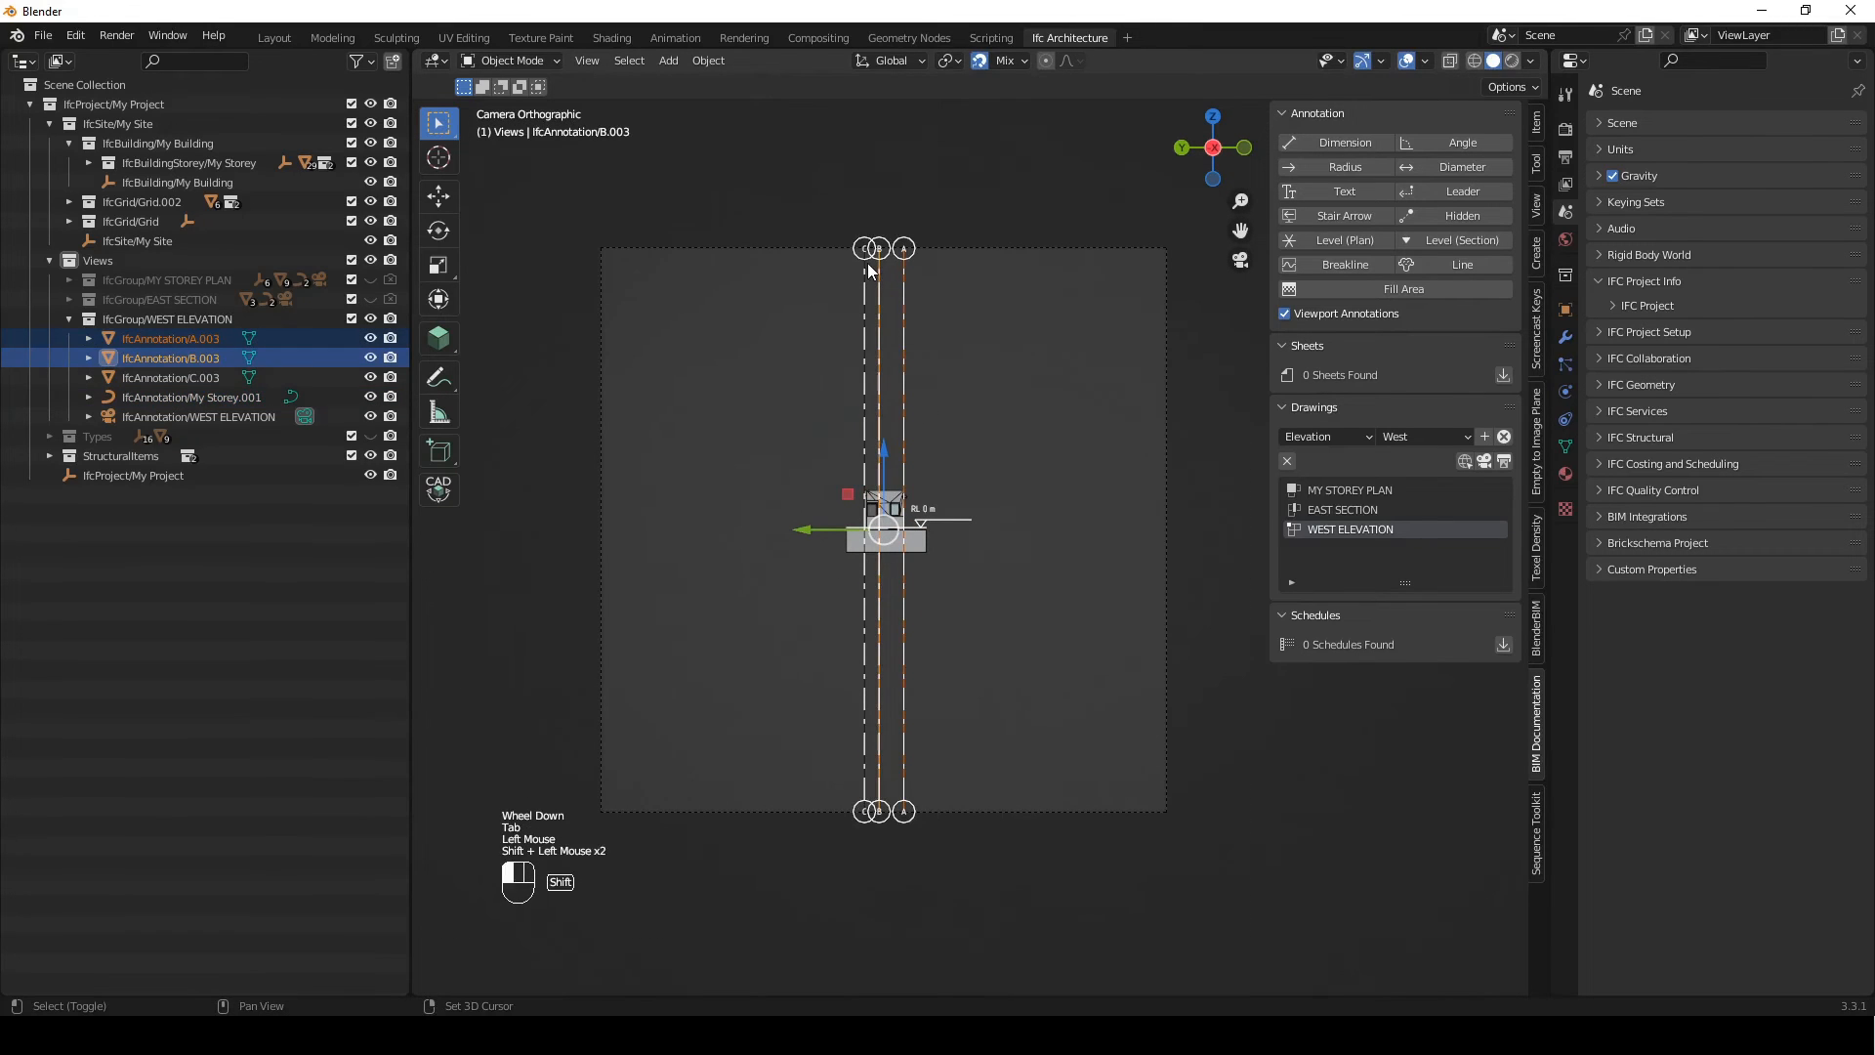
left_click(864, 265, "shift")
key("Tab")
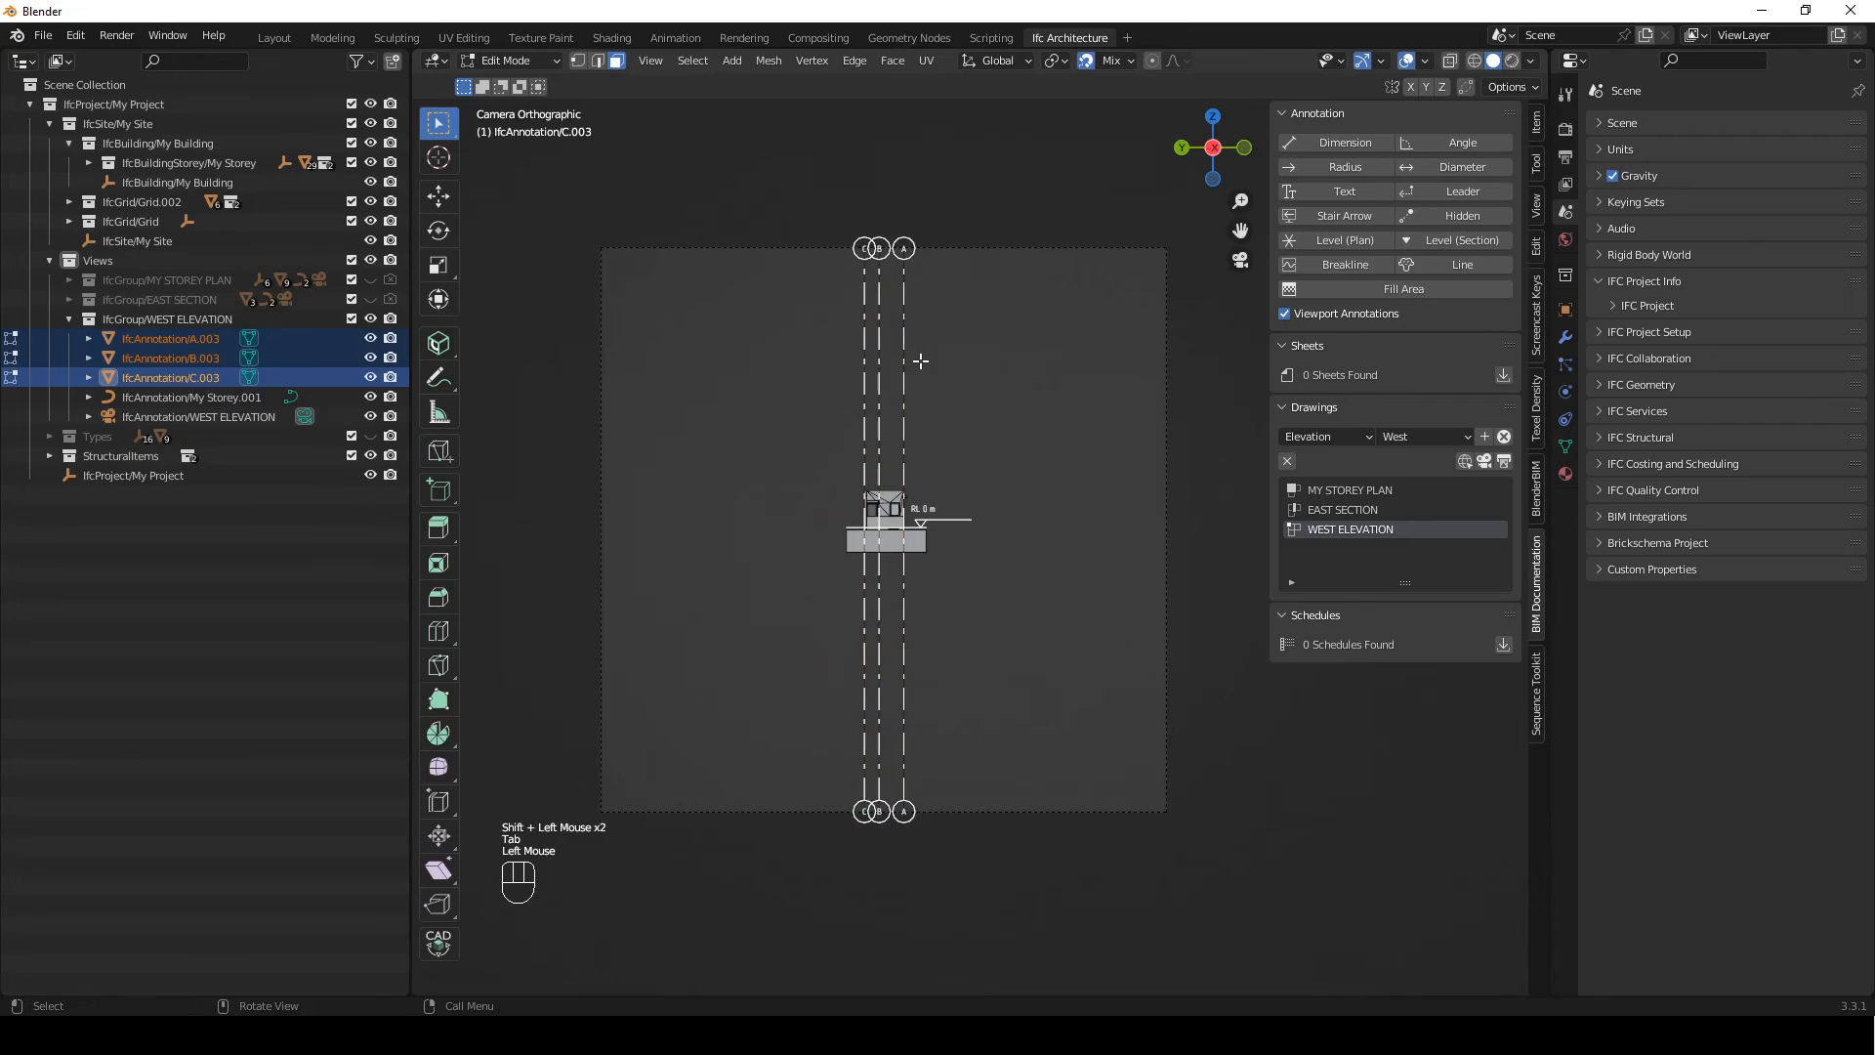
key("1")
left_click_drag(1002, 306, 713, 209)
key("g")
key("z")
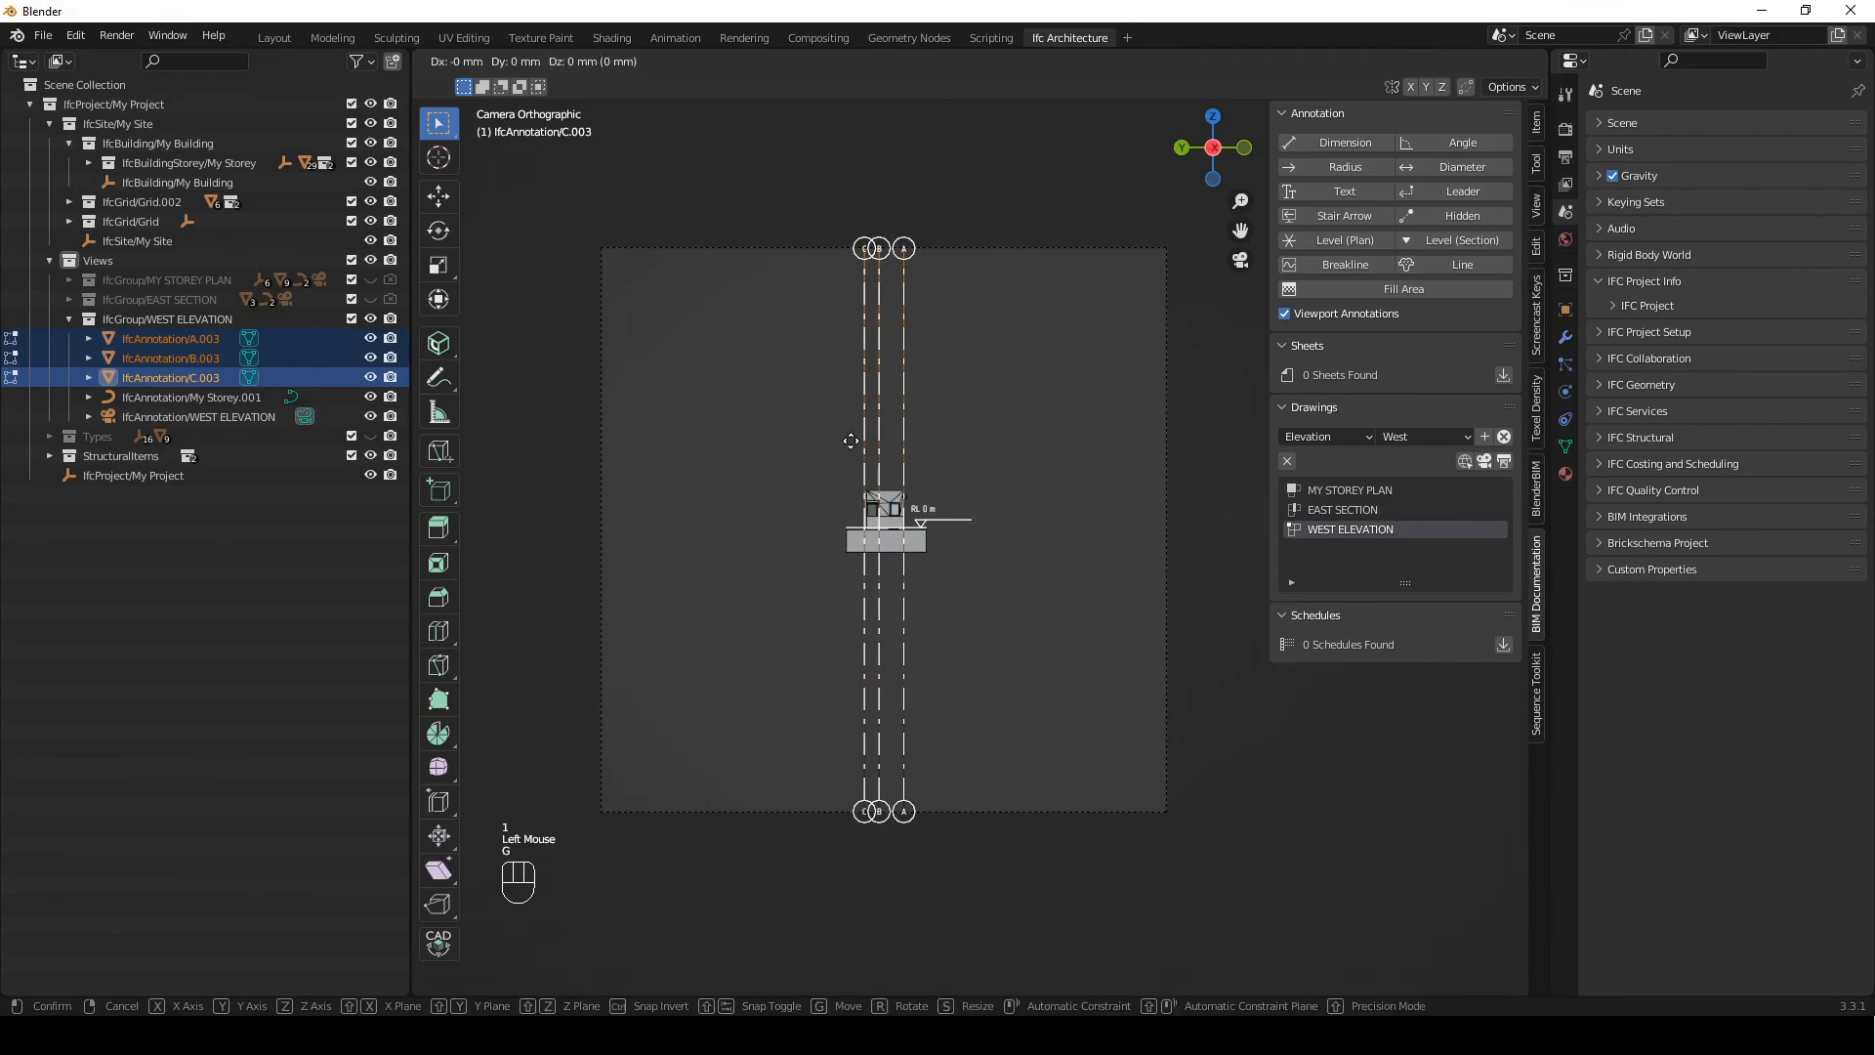
left_click(1072, 474)
type("gz400")
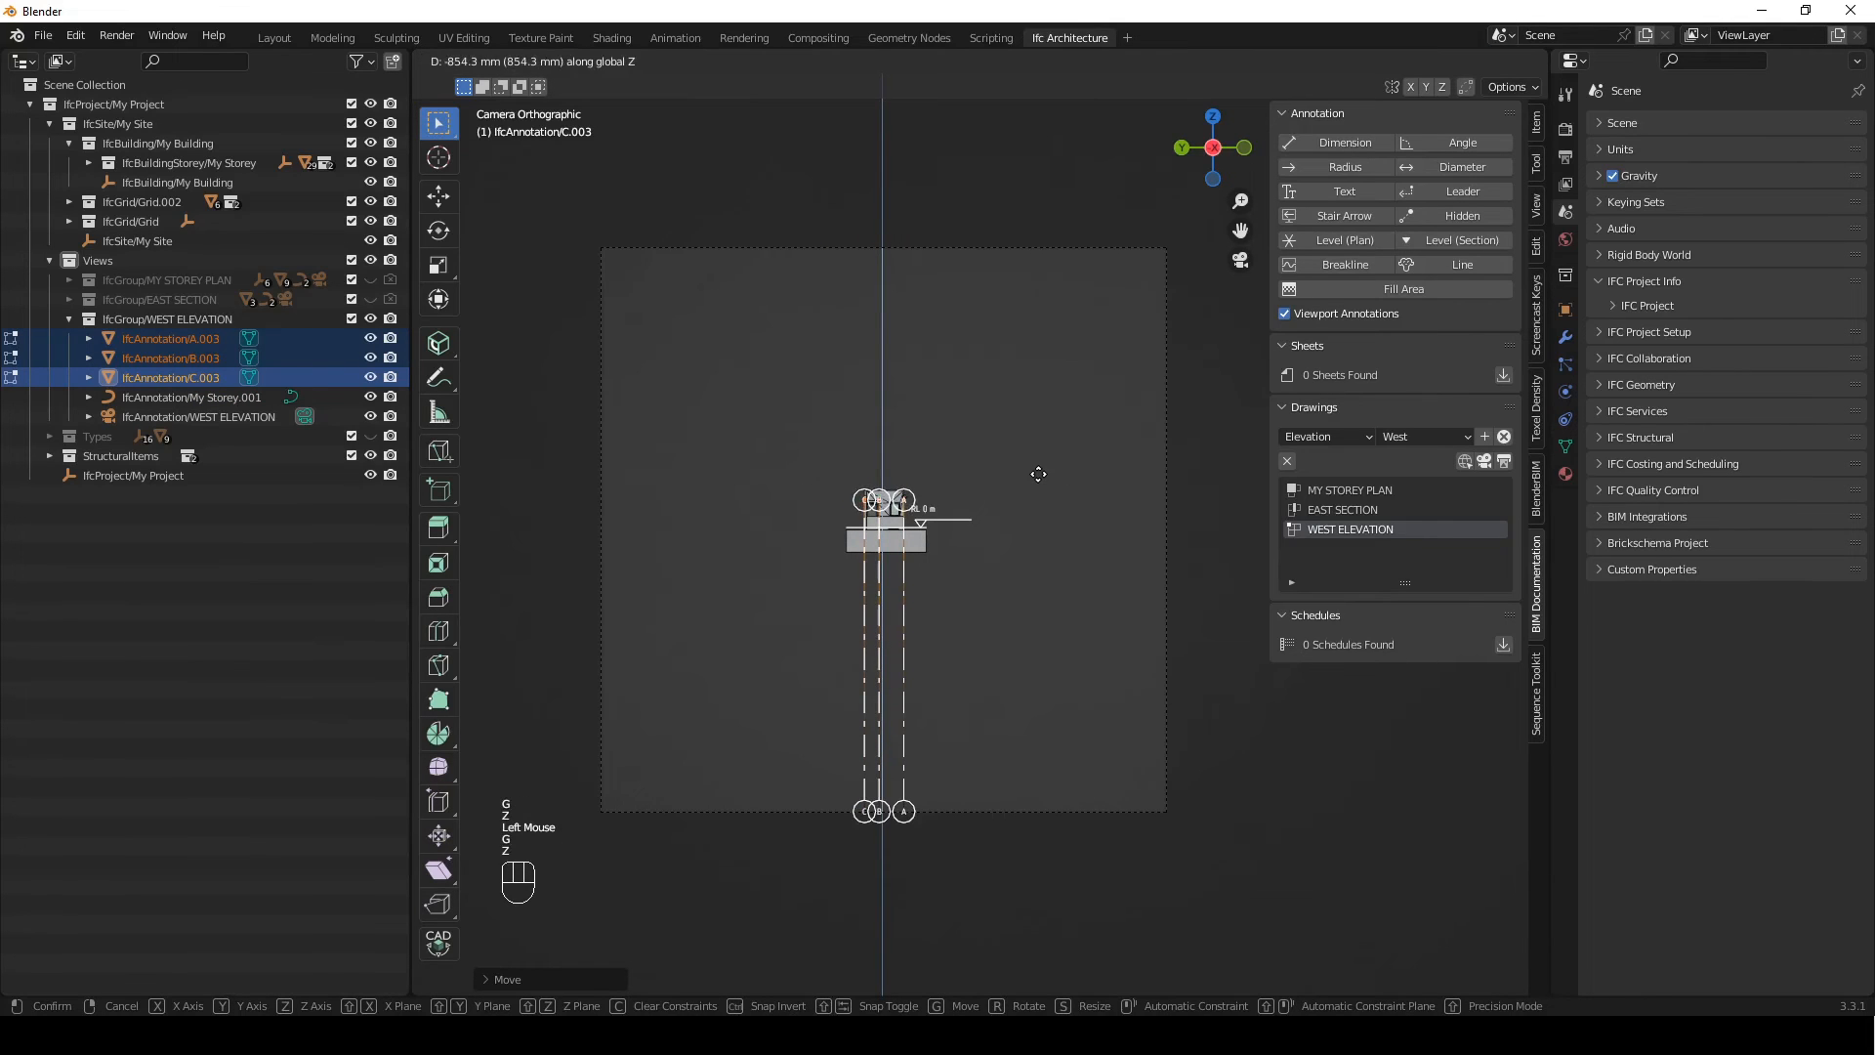
key("Return")
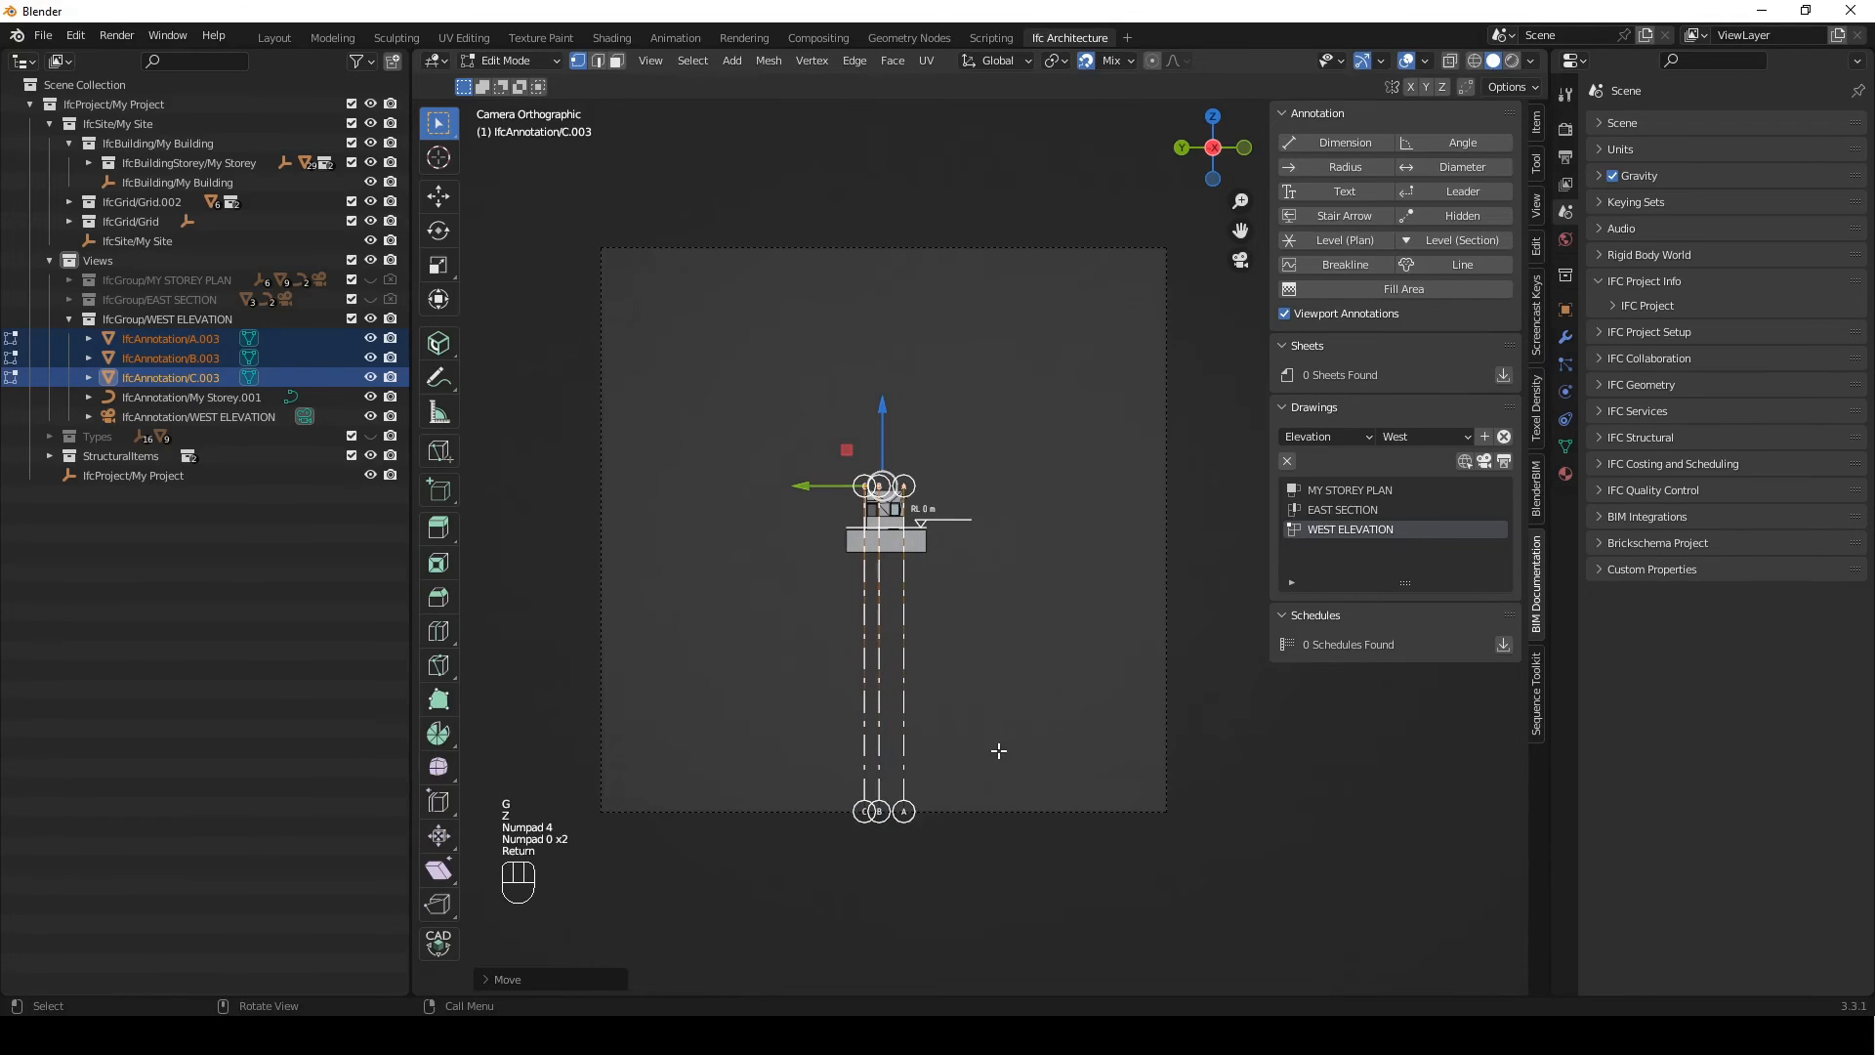
Raise the lower ends of the three grid lines to the ground surface, offset 400 mm below it
left_click_drag(998, 750, 809, 861)
key("g")
key("z")
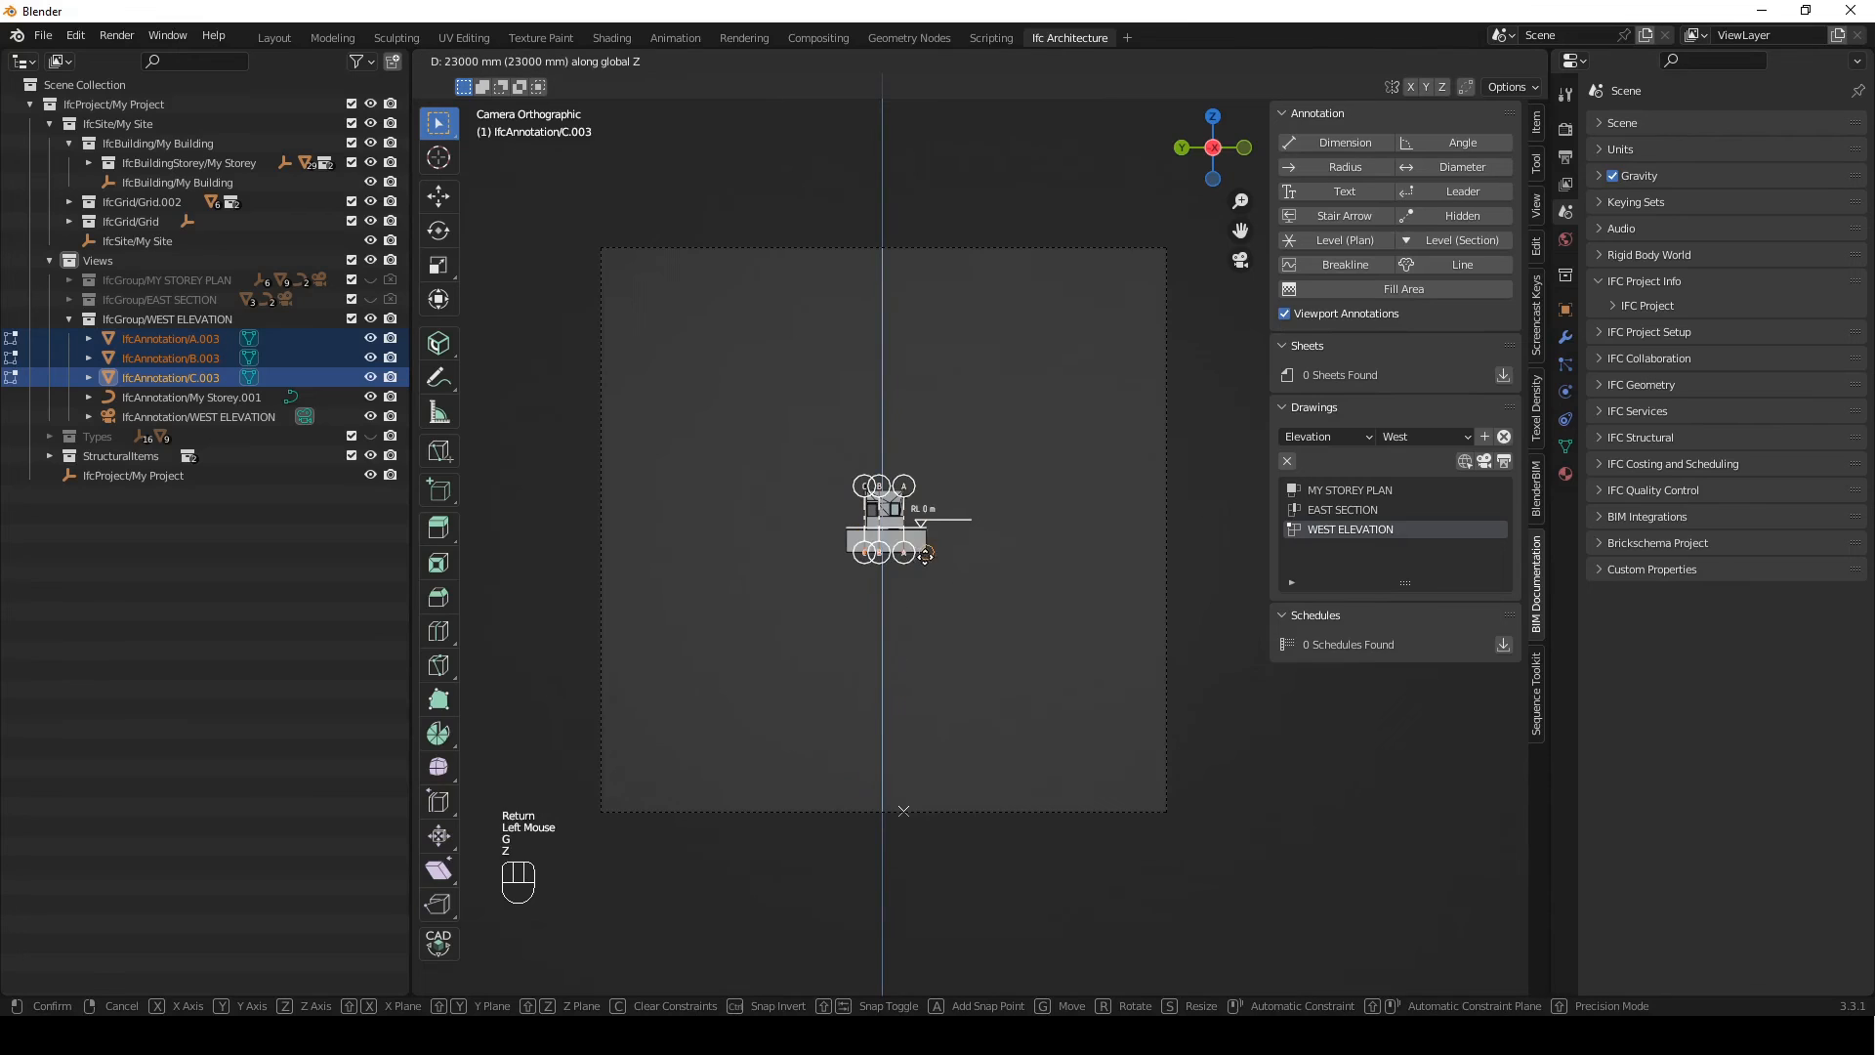
left_click(927, 555)
type("gz")
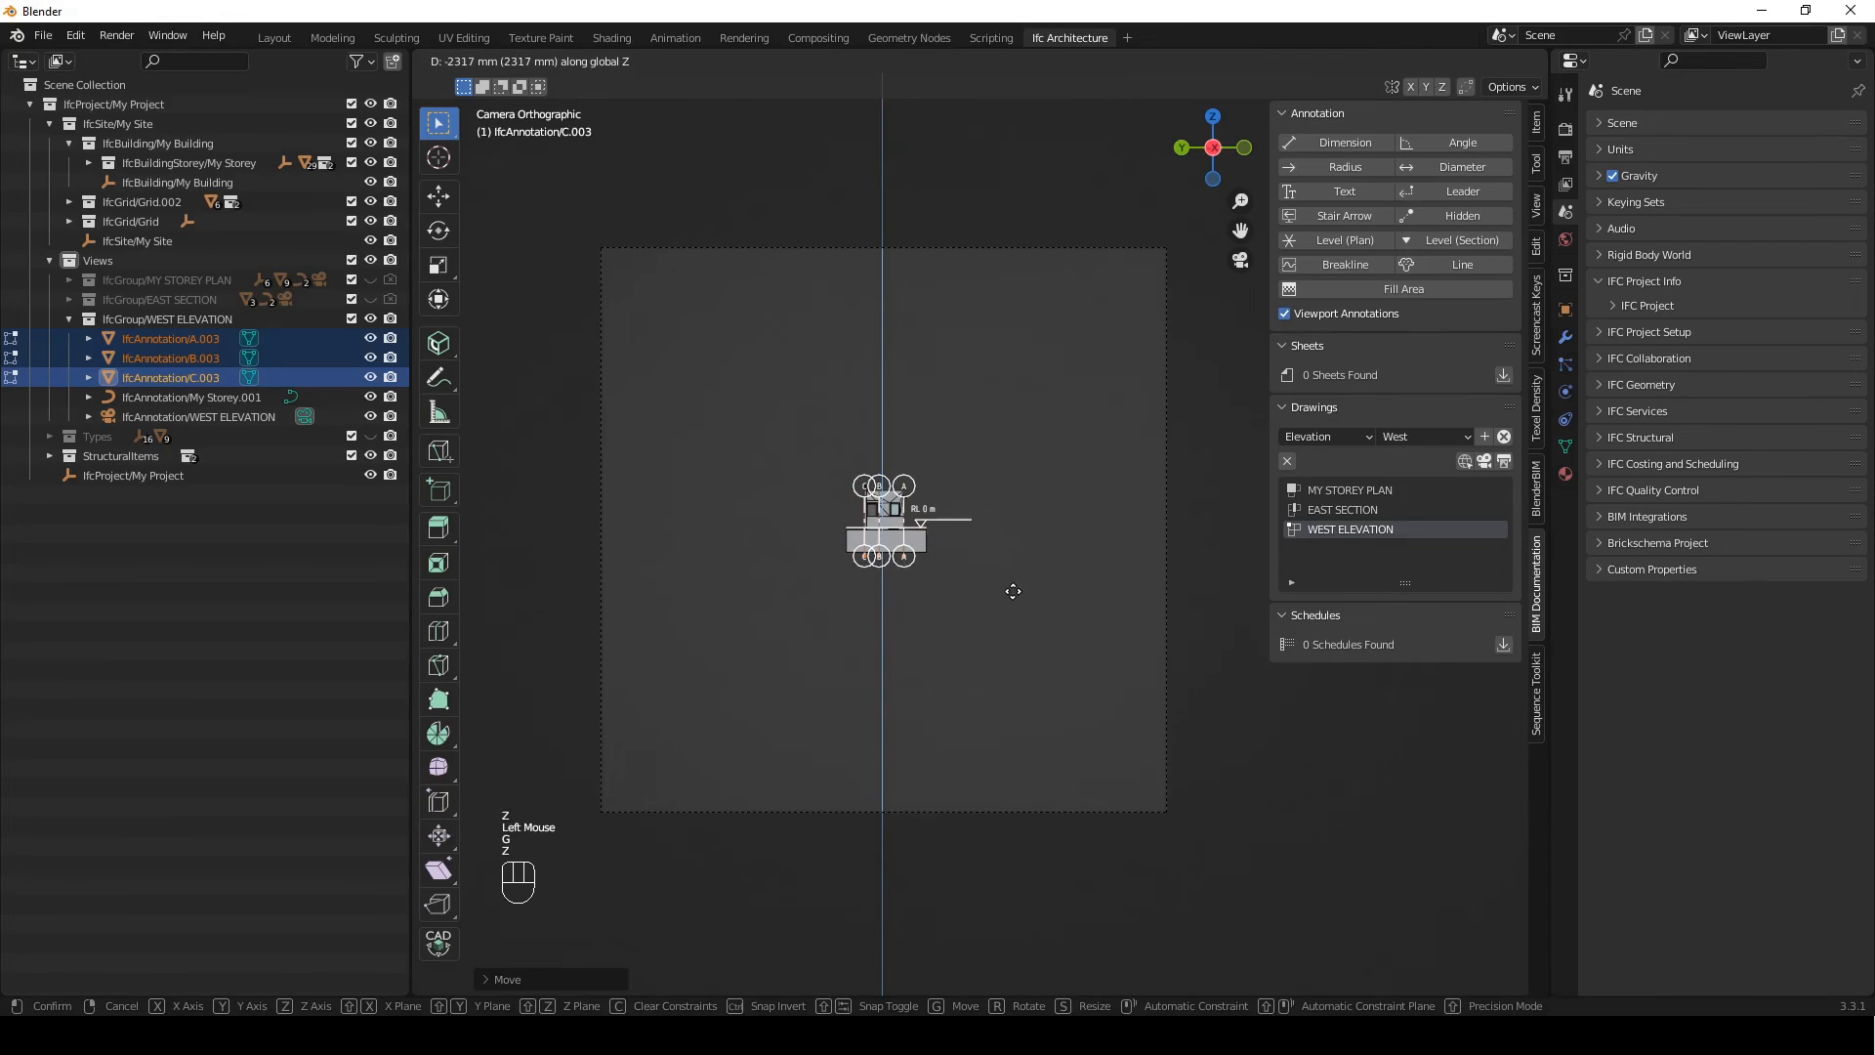
type("-400")
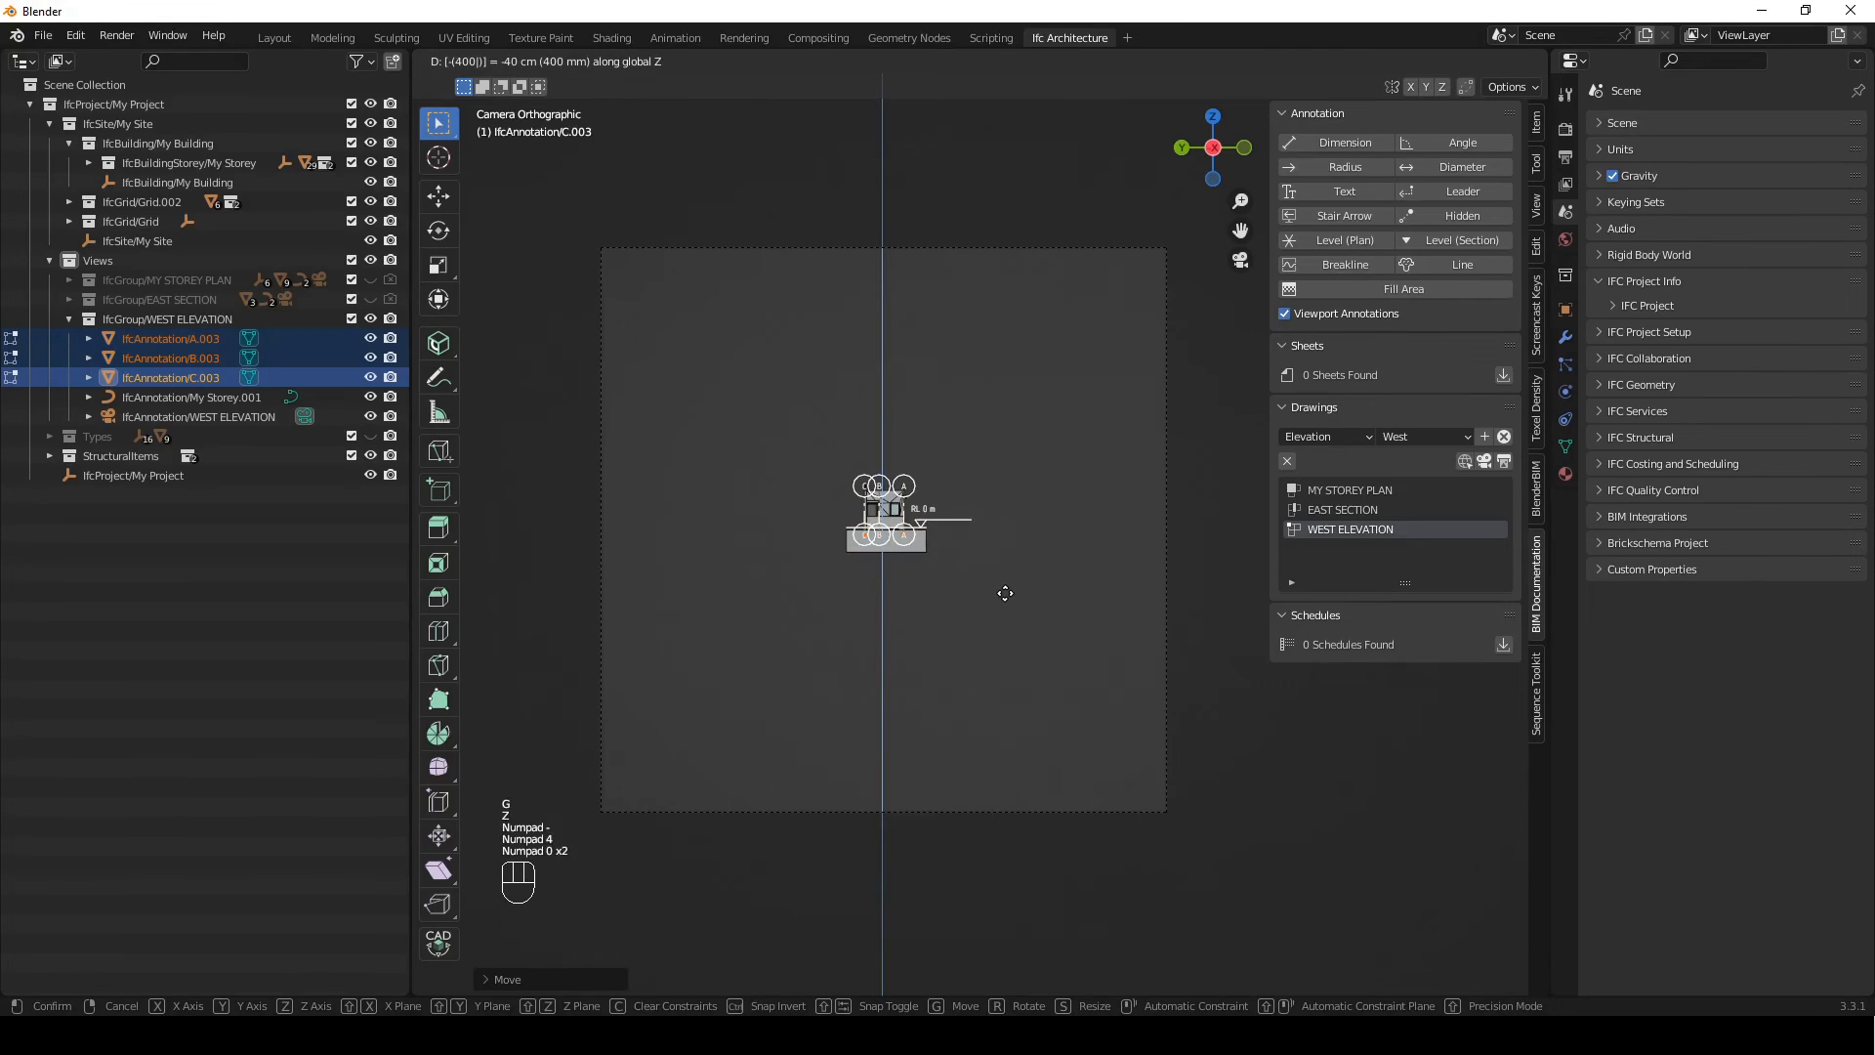
key("Return")
key("Tab")
Set the WEST ELEVATION camera's orthographic scale to 6
left_click(1163, 494)
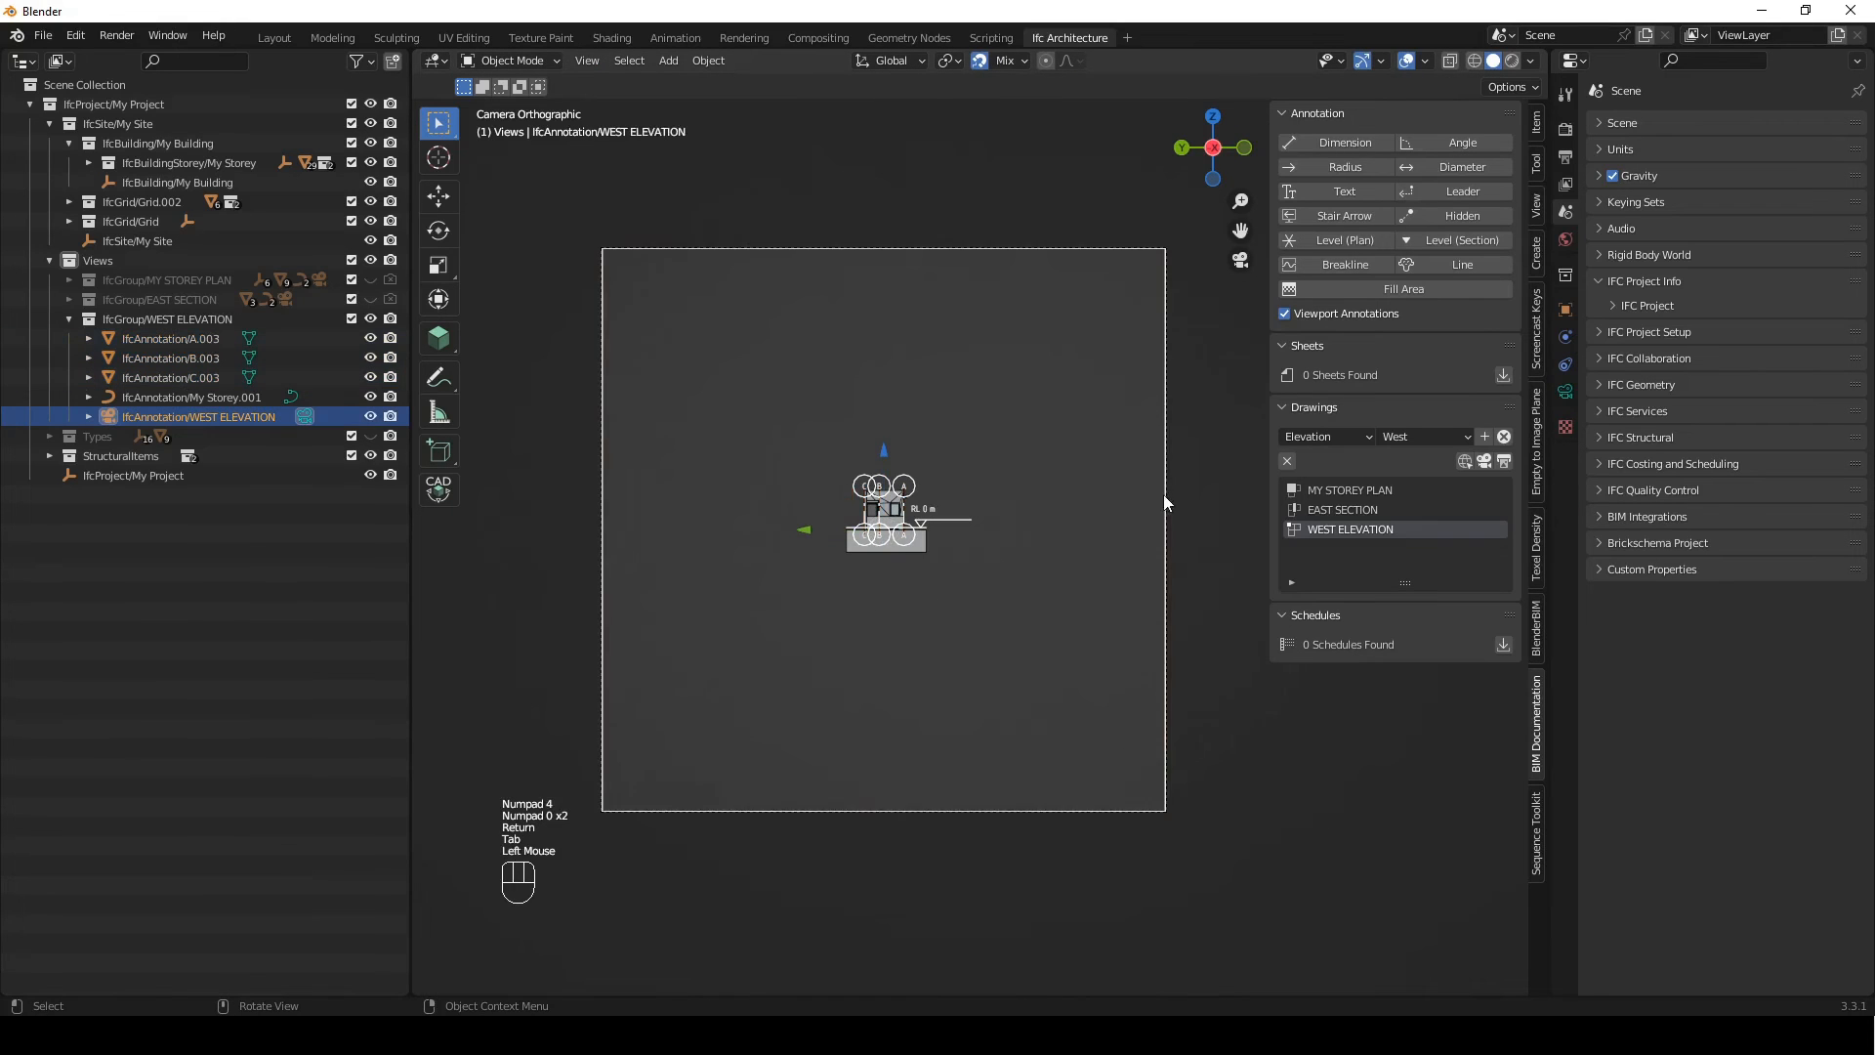
left_click(1565, 391)
left_click(1731, 219)
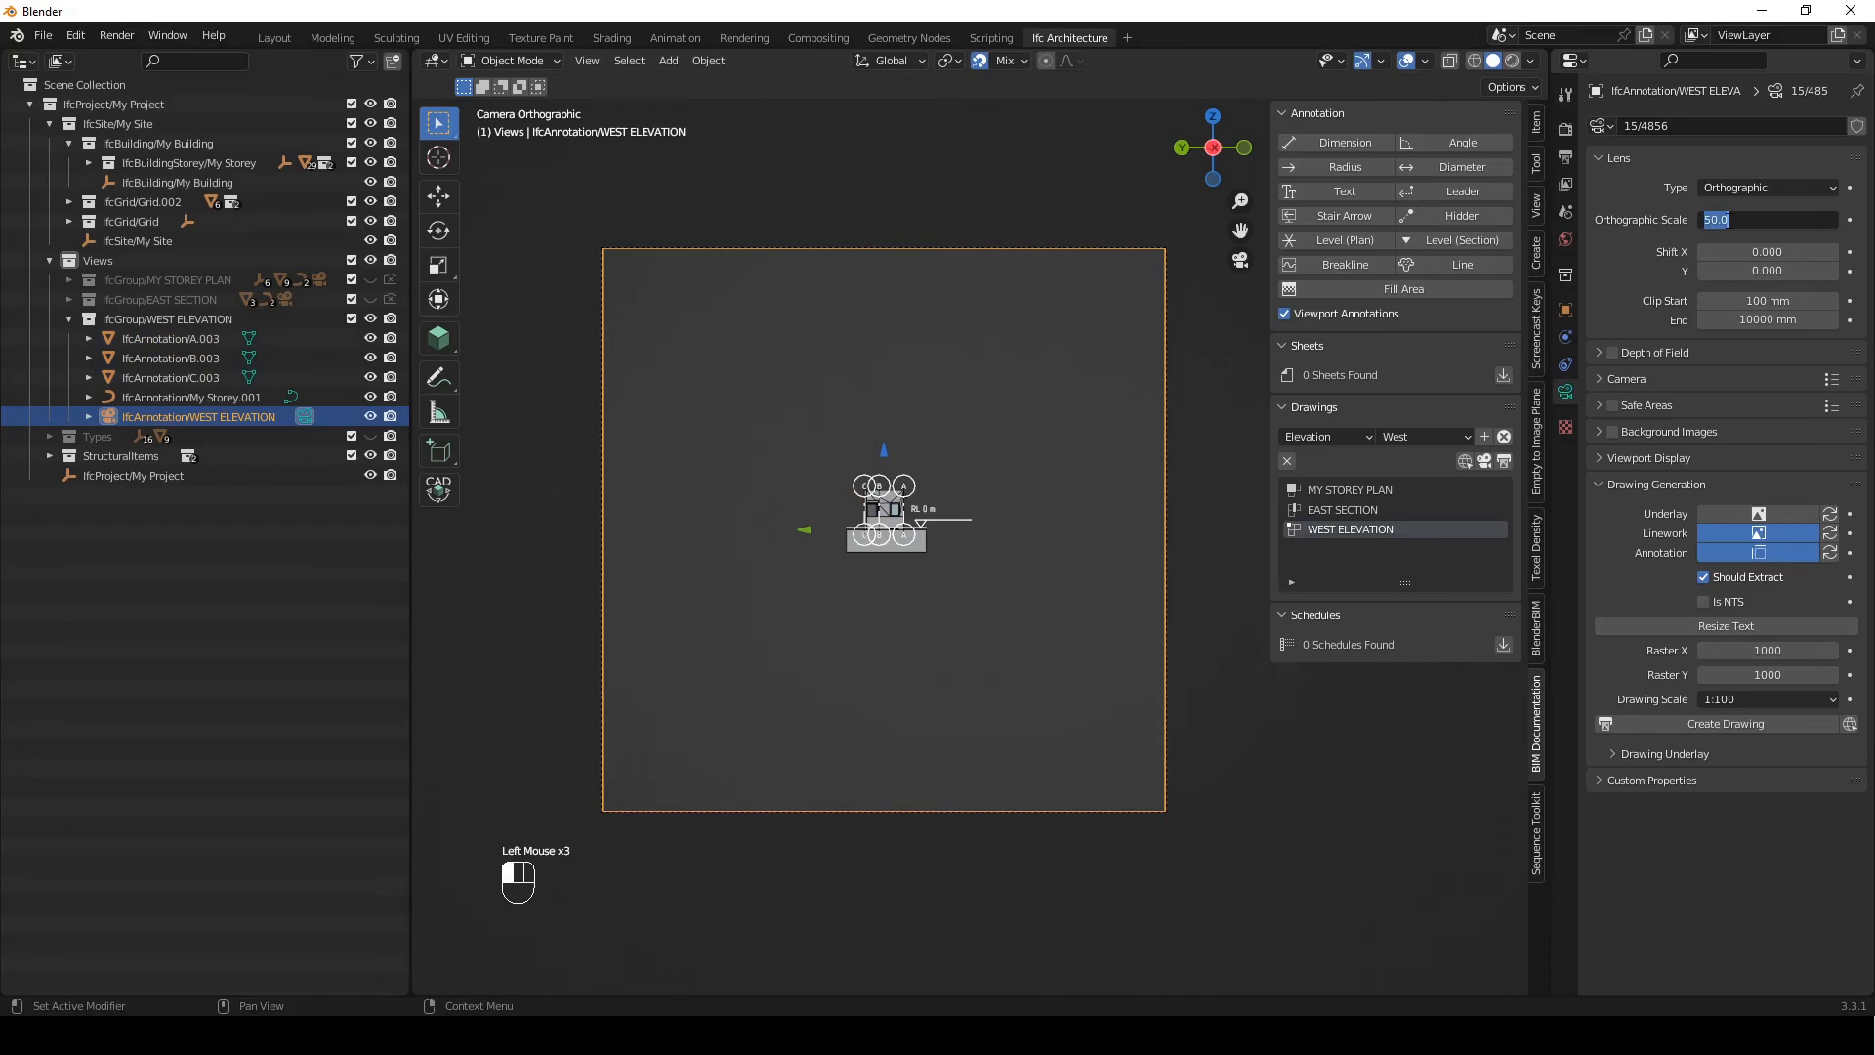
type("6")
key("Return")
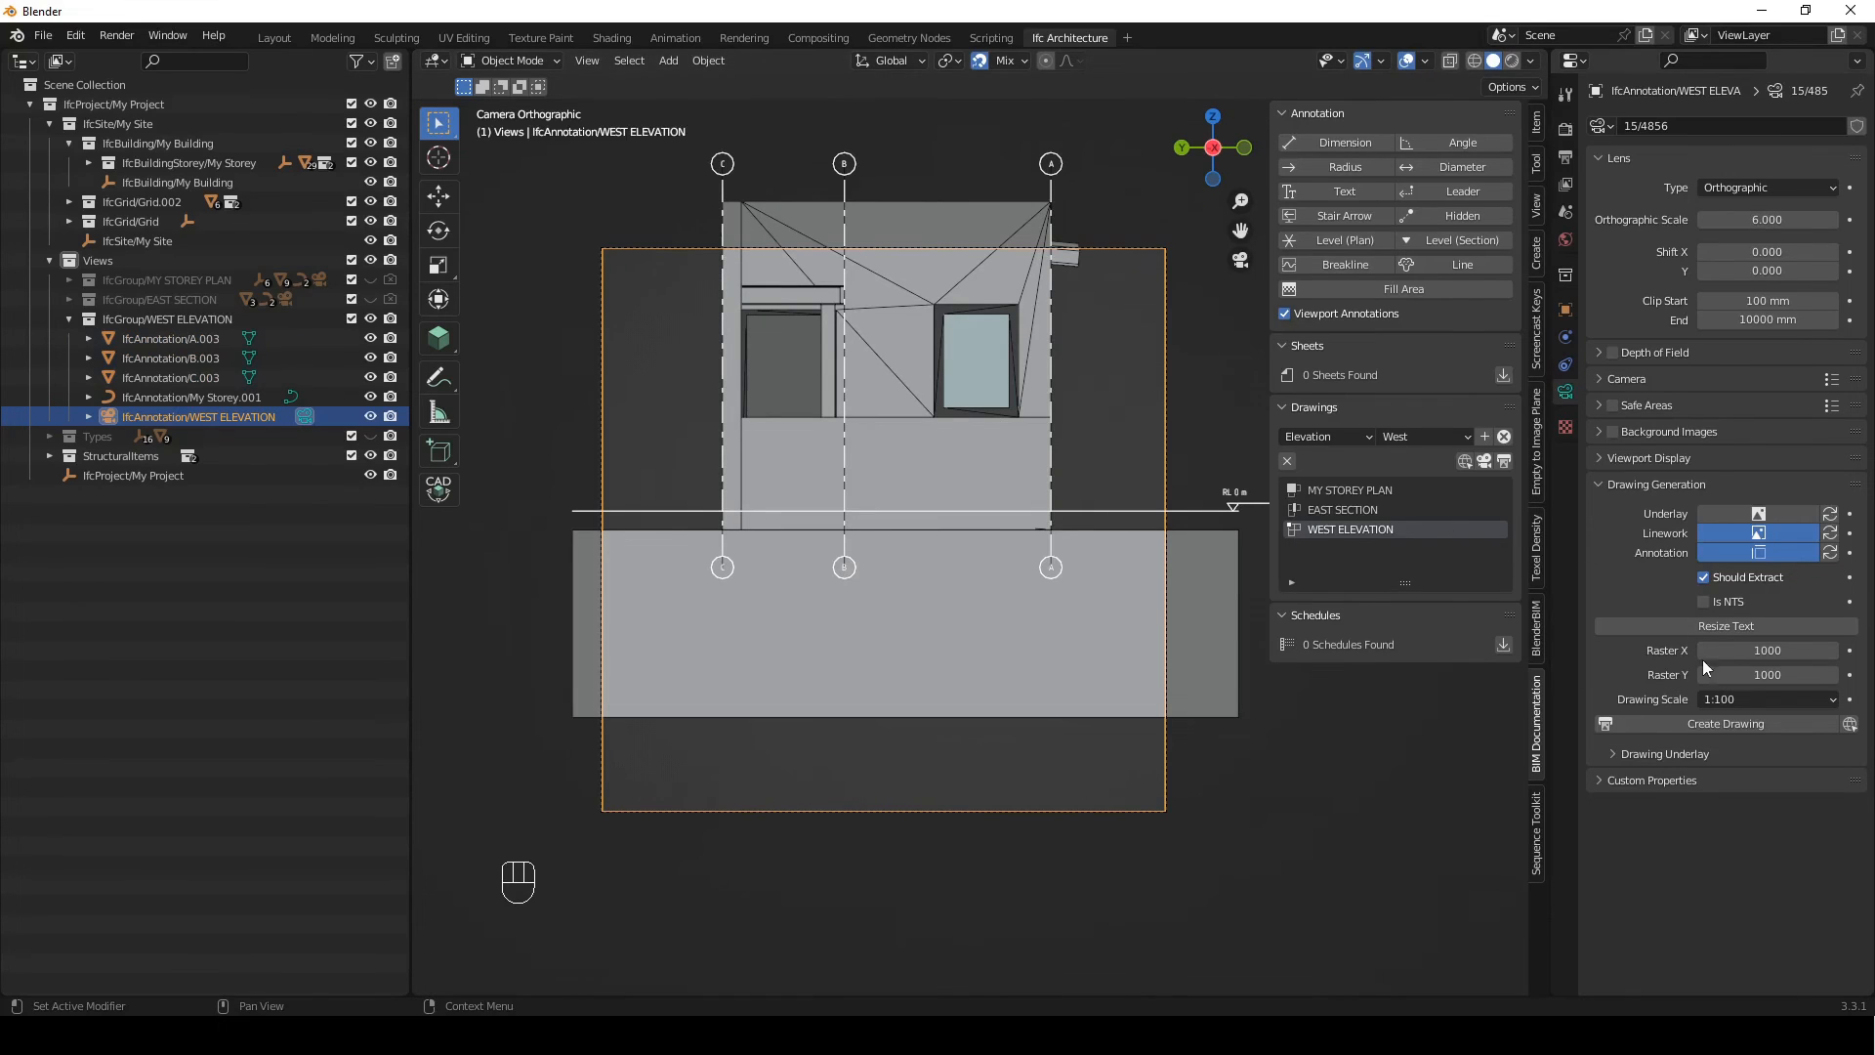
left_click(1750, 699)
Turn off snapping and move the elevation camera upward so its frame encloses the whole building
scroll(1004, 449, "down", 1)
middle_click_drag(1004, 449, 1034, 490, "shift")
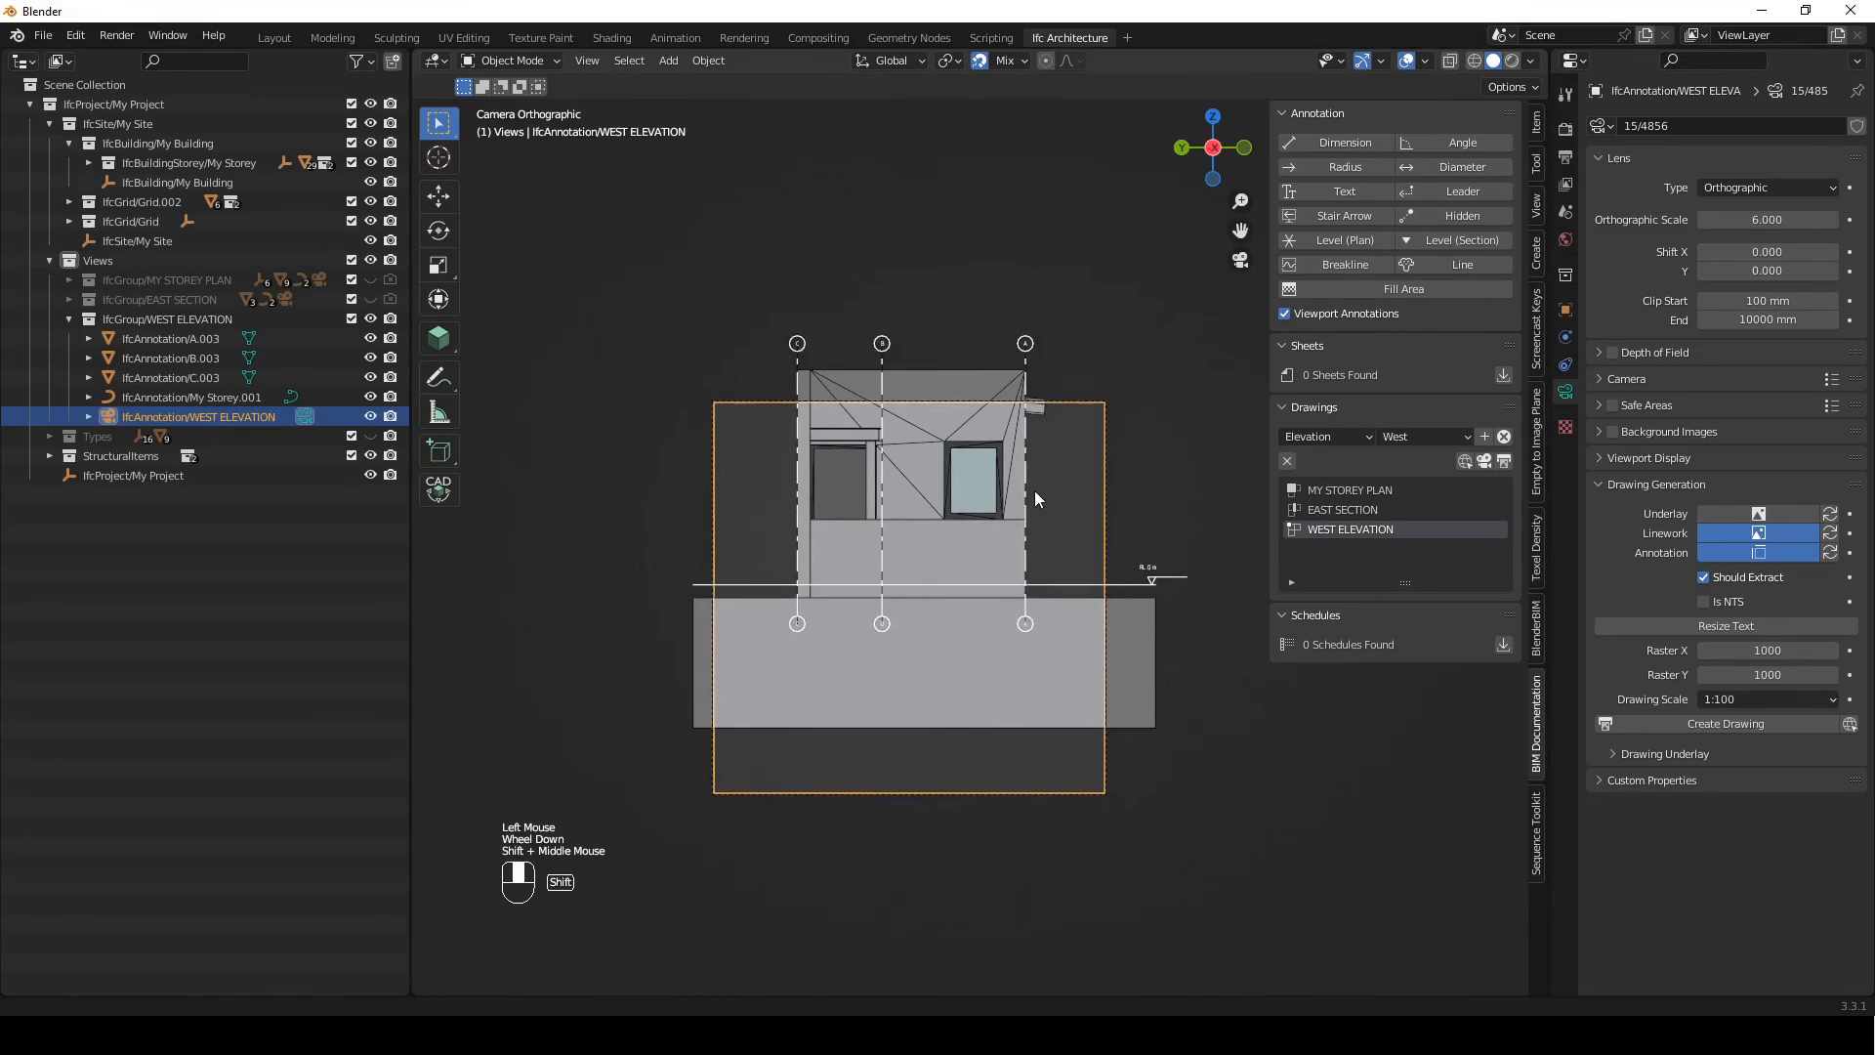
scroll(1040, 491, "up", 1)
left_click(980, 61)
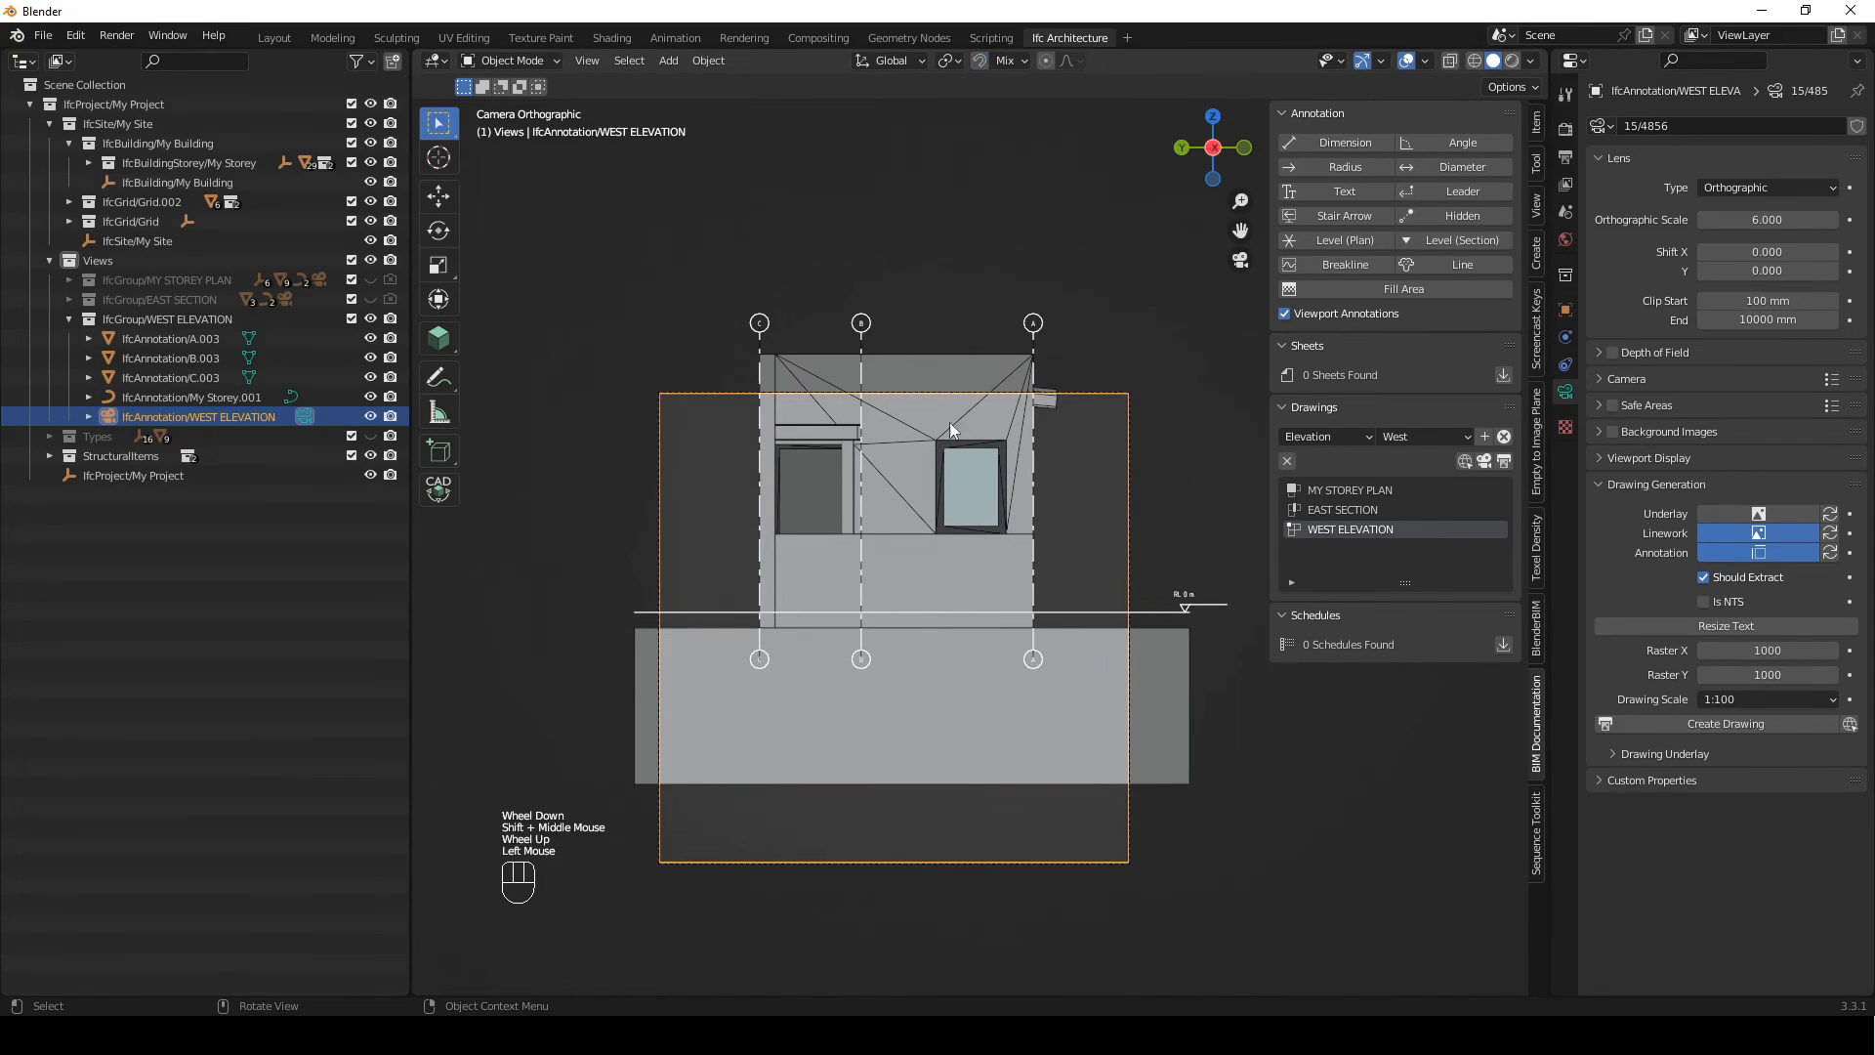
key("g")
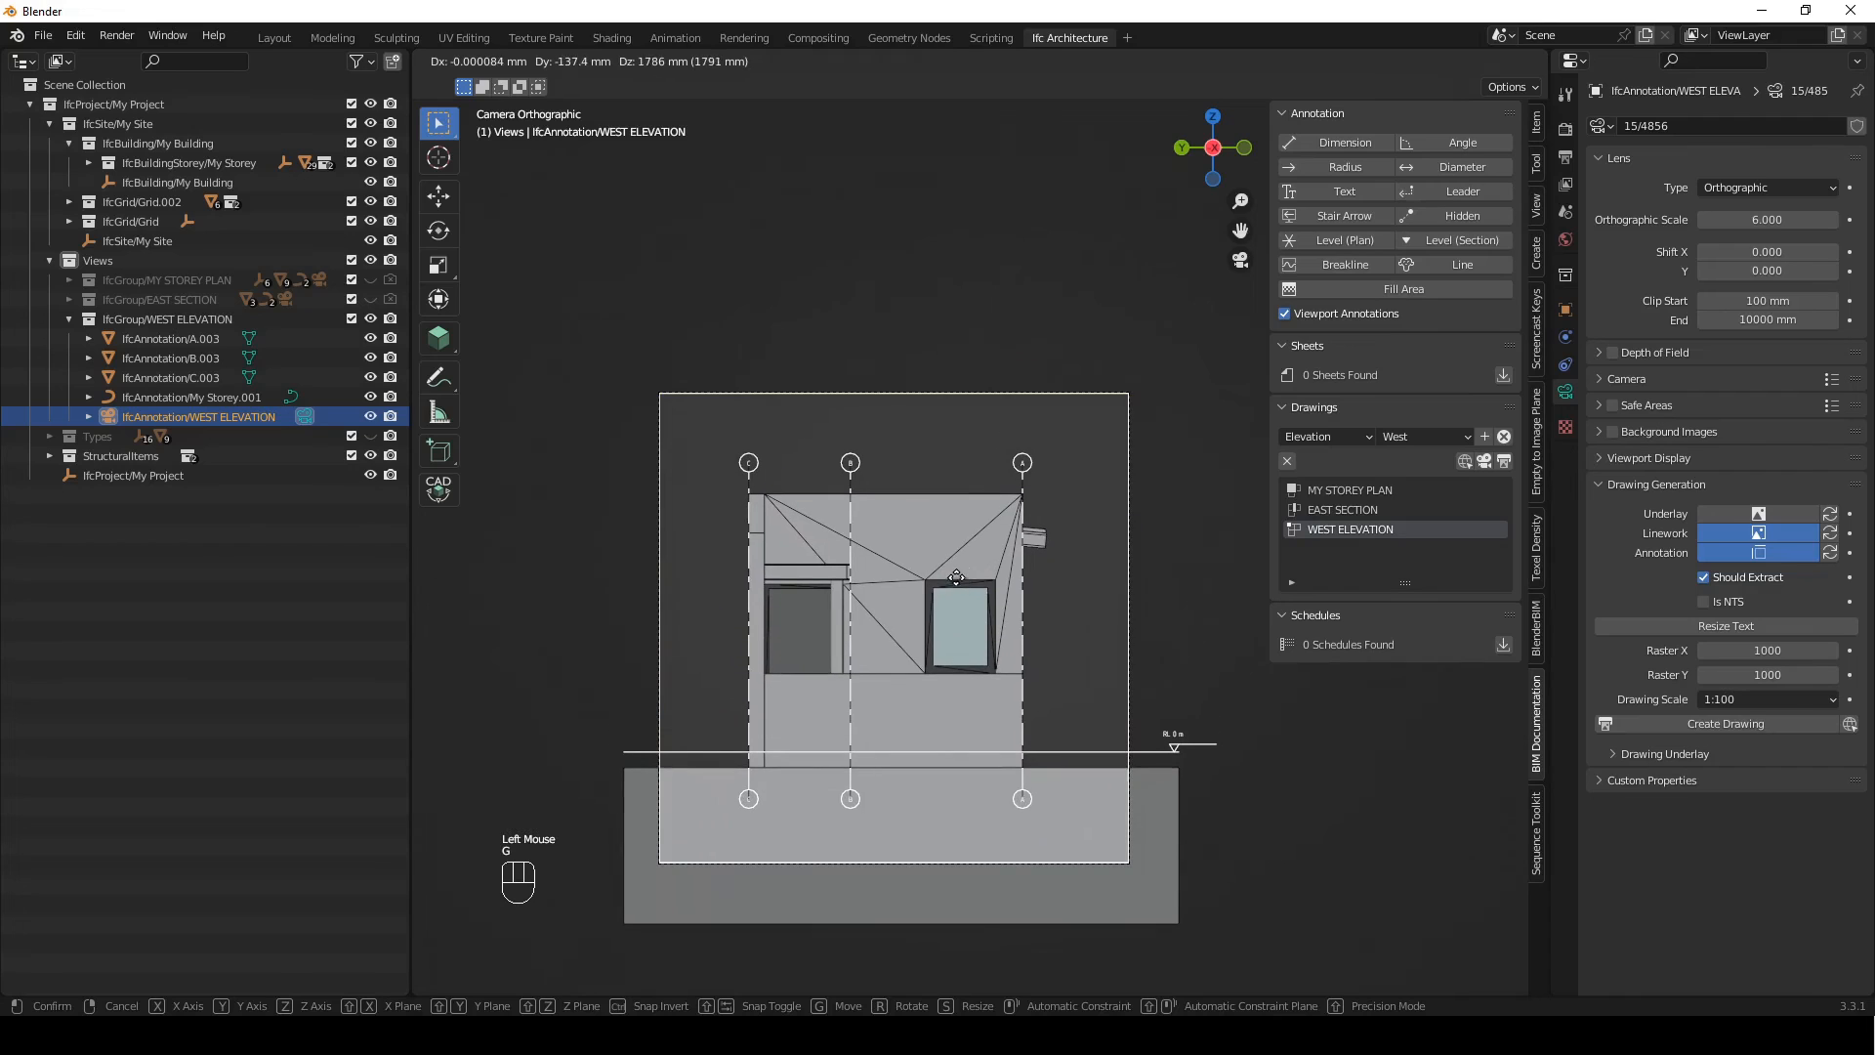
left_click(957, 585)
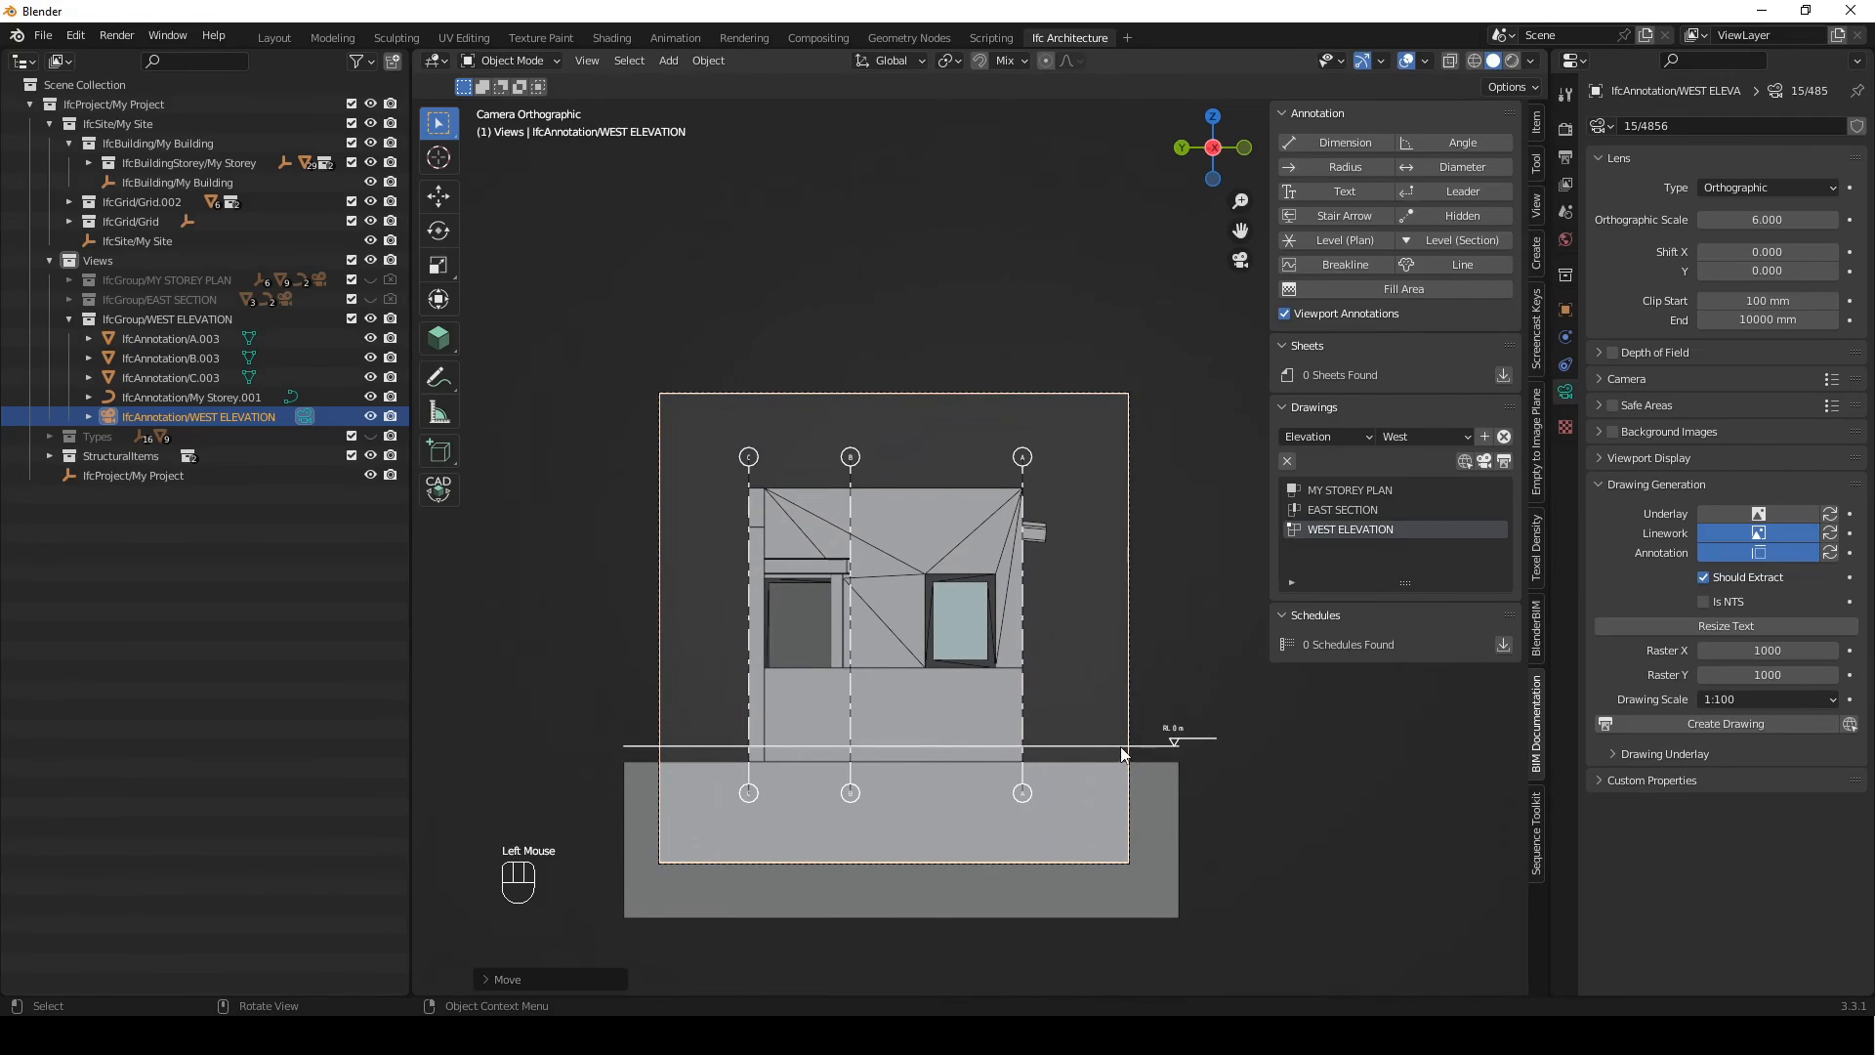
With snapping on, align the storey level line's south end with the building's south edge along Y, then offset it 400 mm outward
double_click(215, 400)
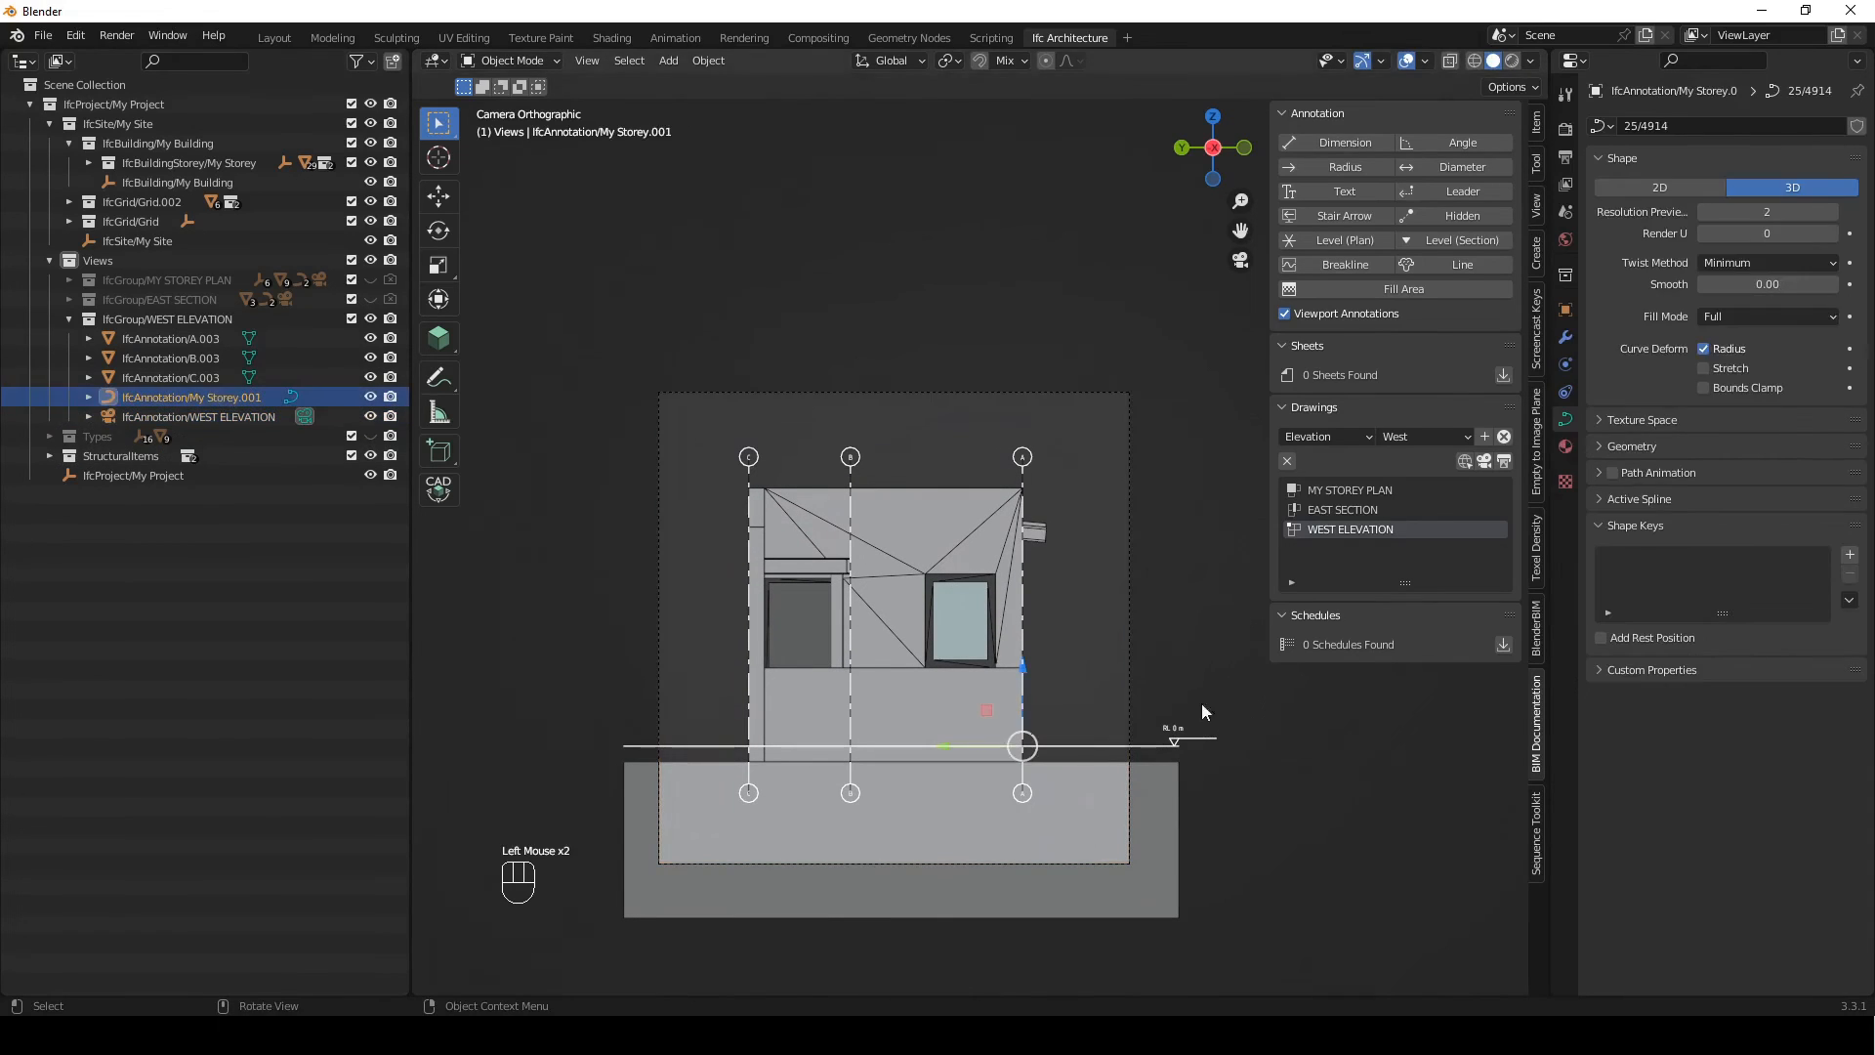
key("Tab")
left_click(1178, 746)
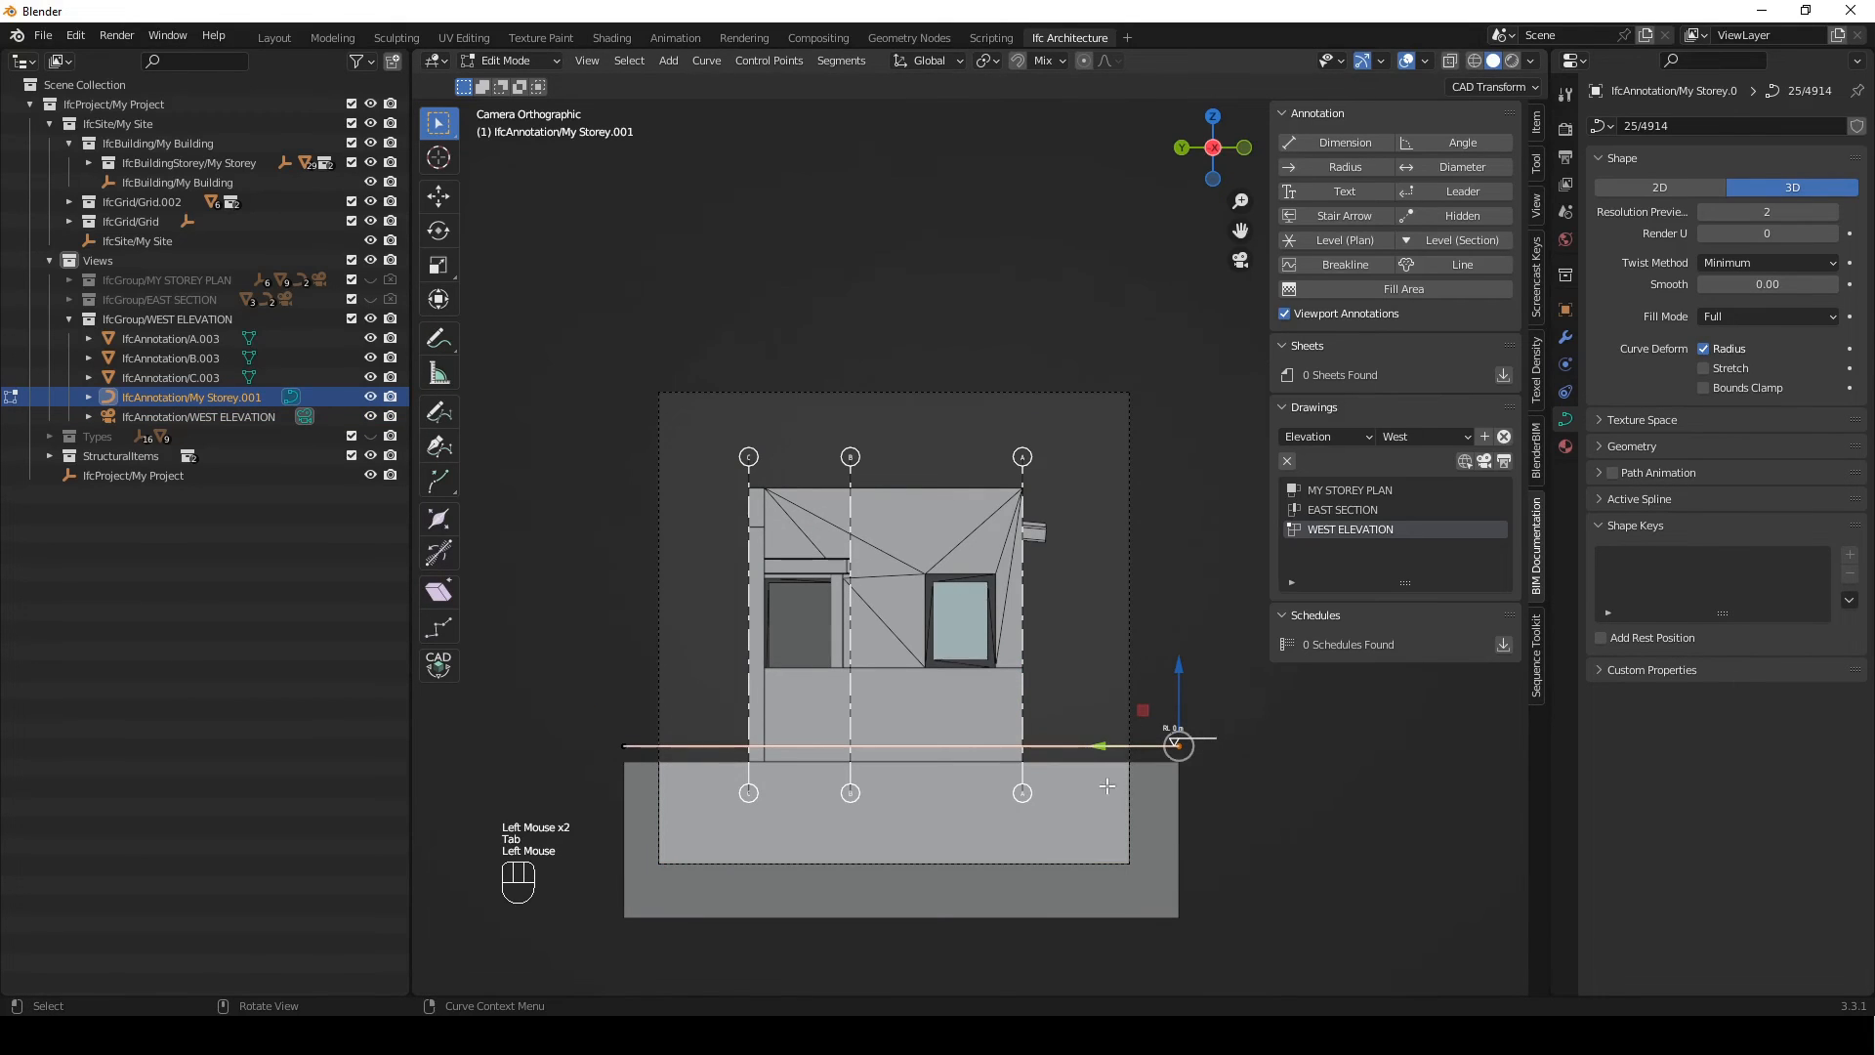
left_click_drag(1105, 748, 1051, 654)
key("Escape")
key("g")
key("y")
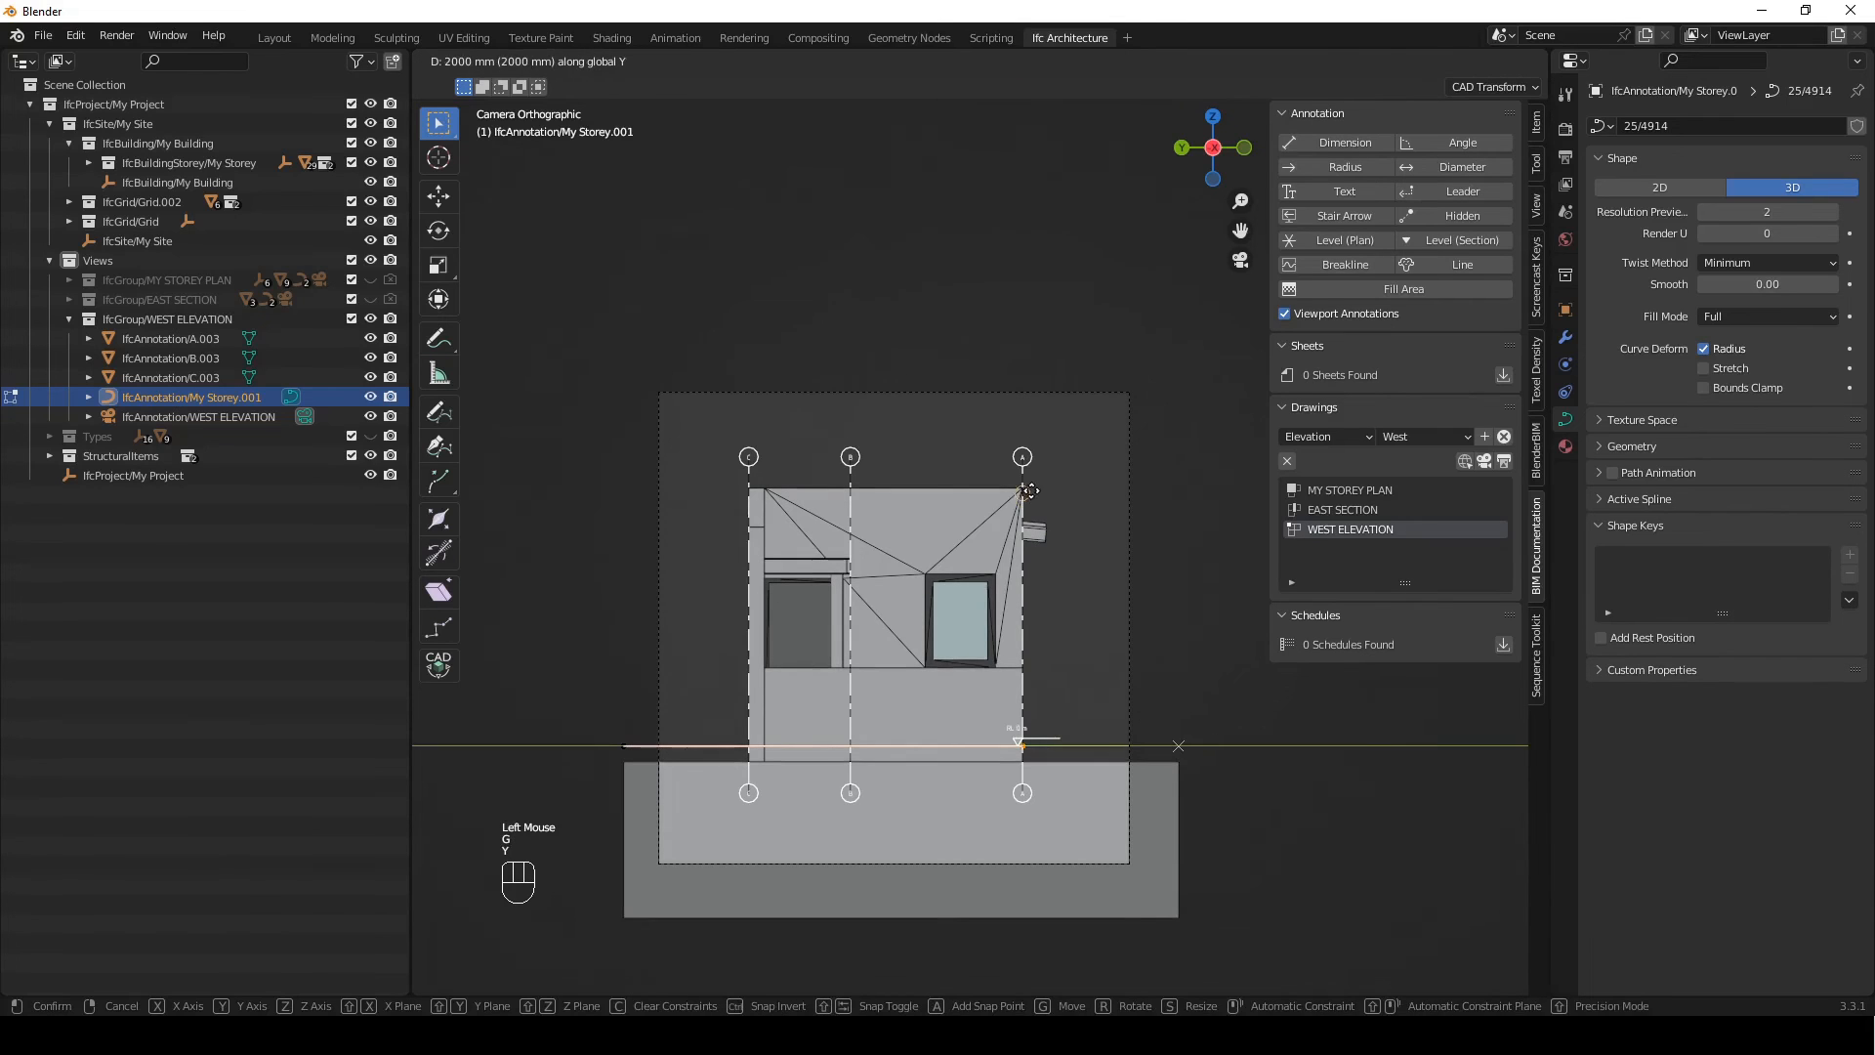
left_click(1027, 495)
key("g")
key("y")
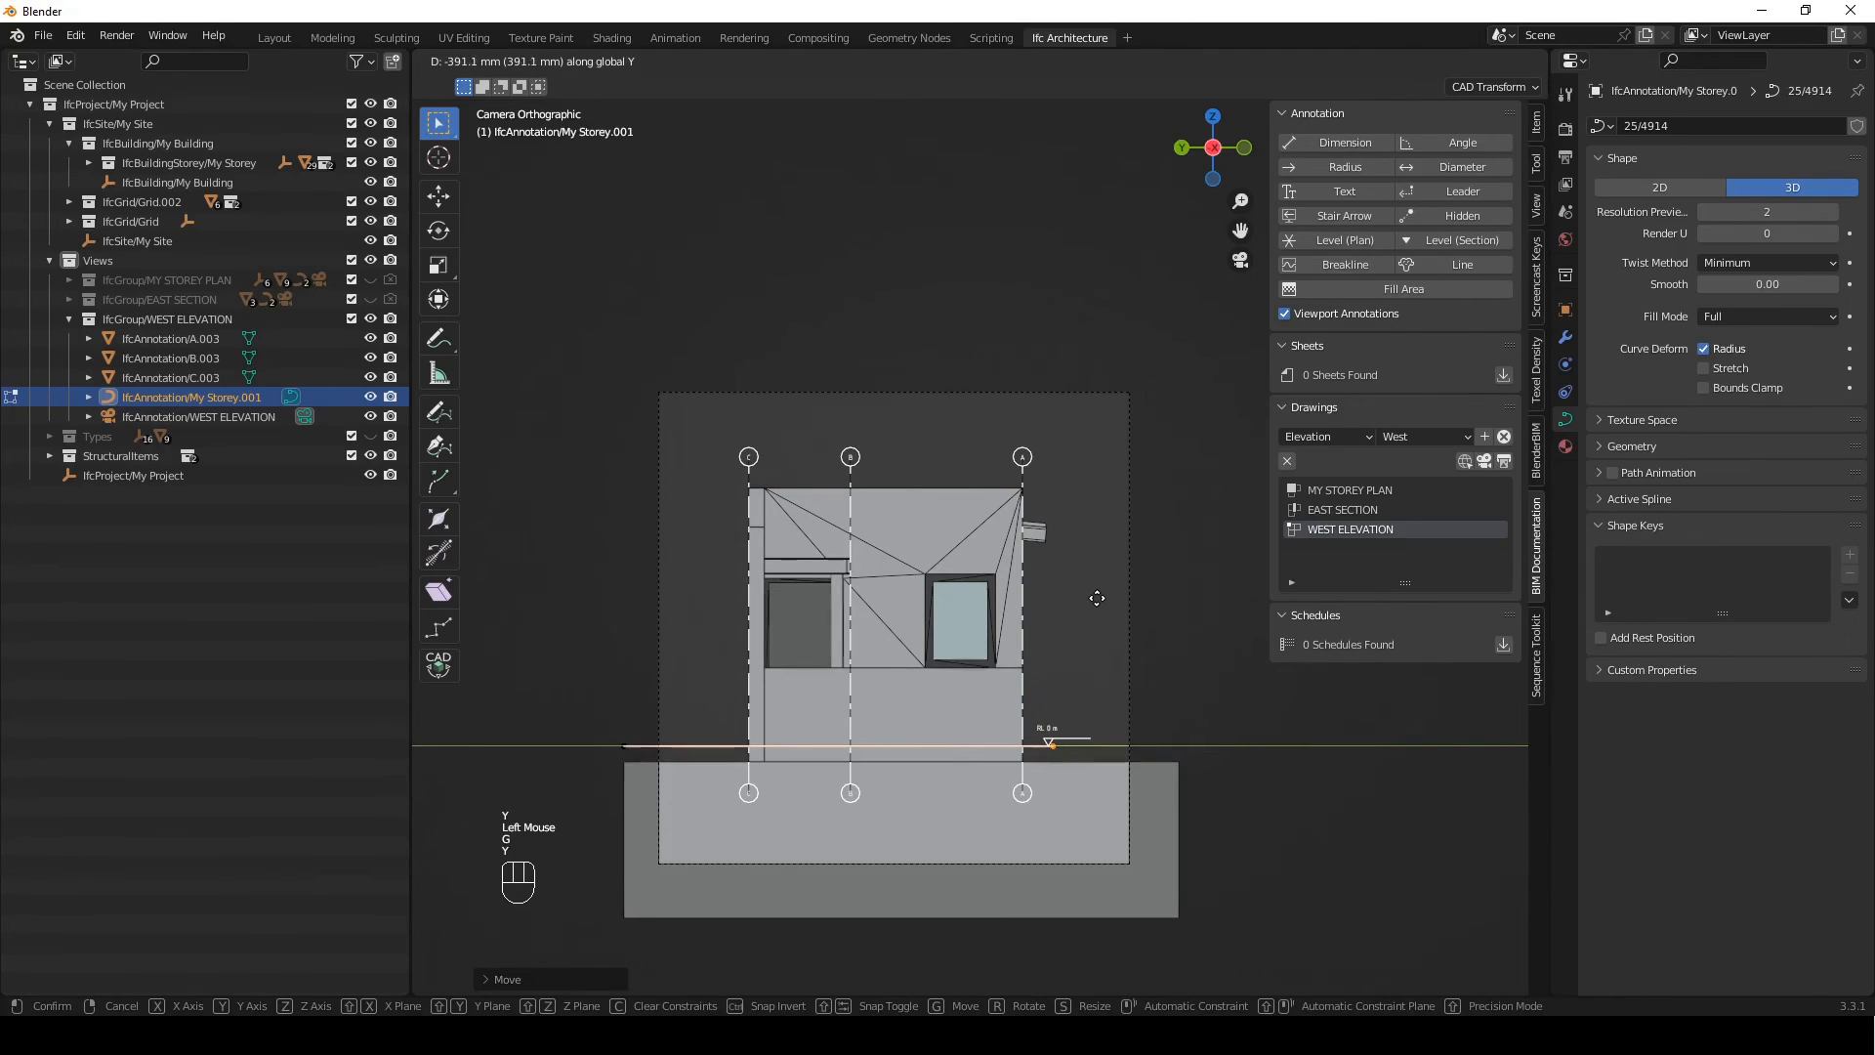
type("-400")
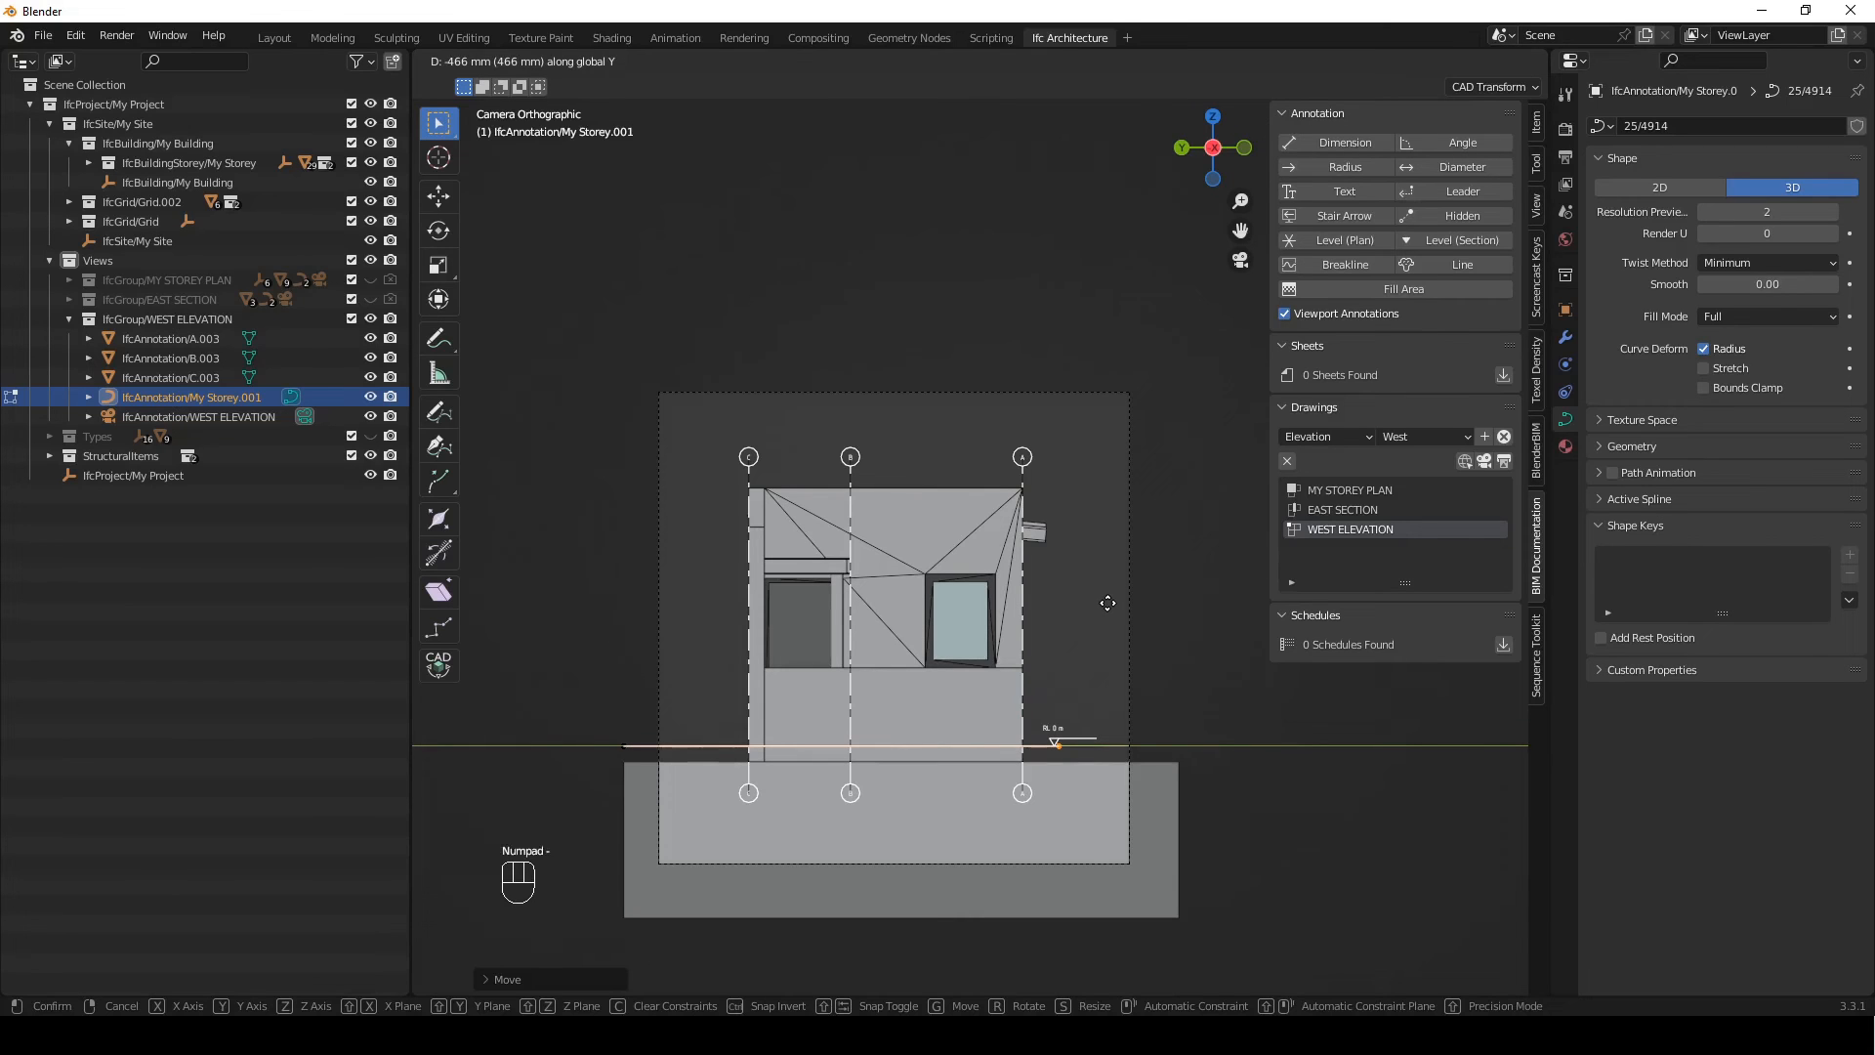
key("Return")
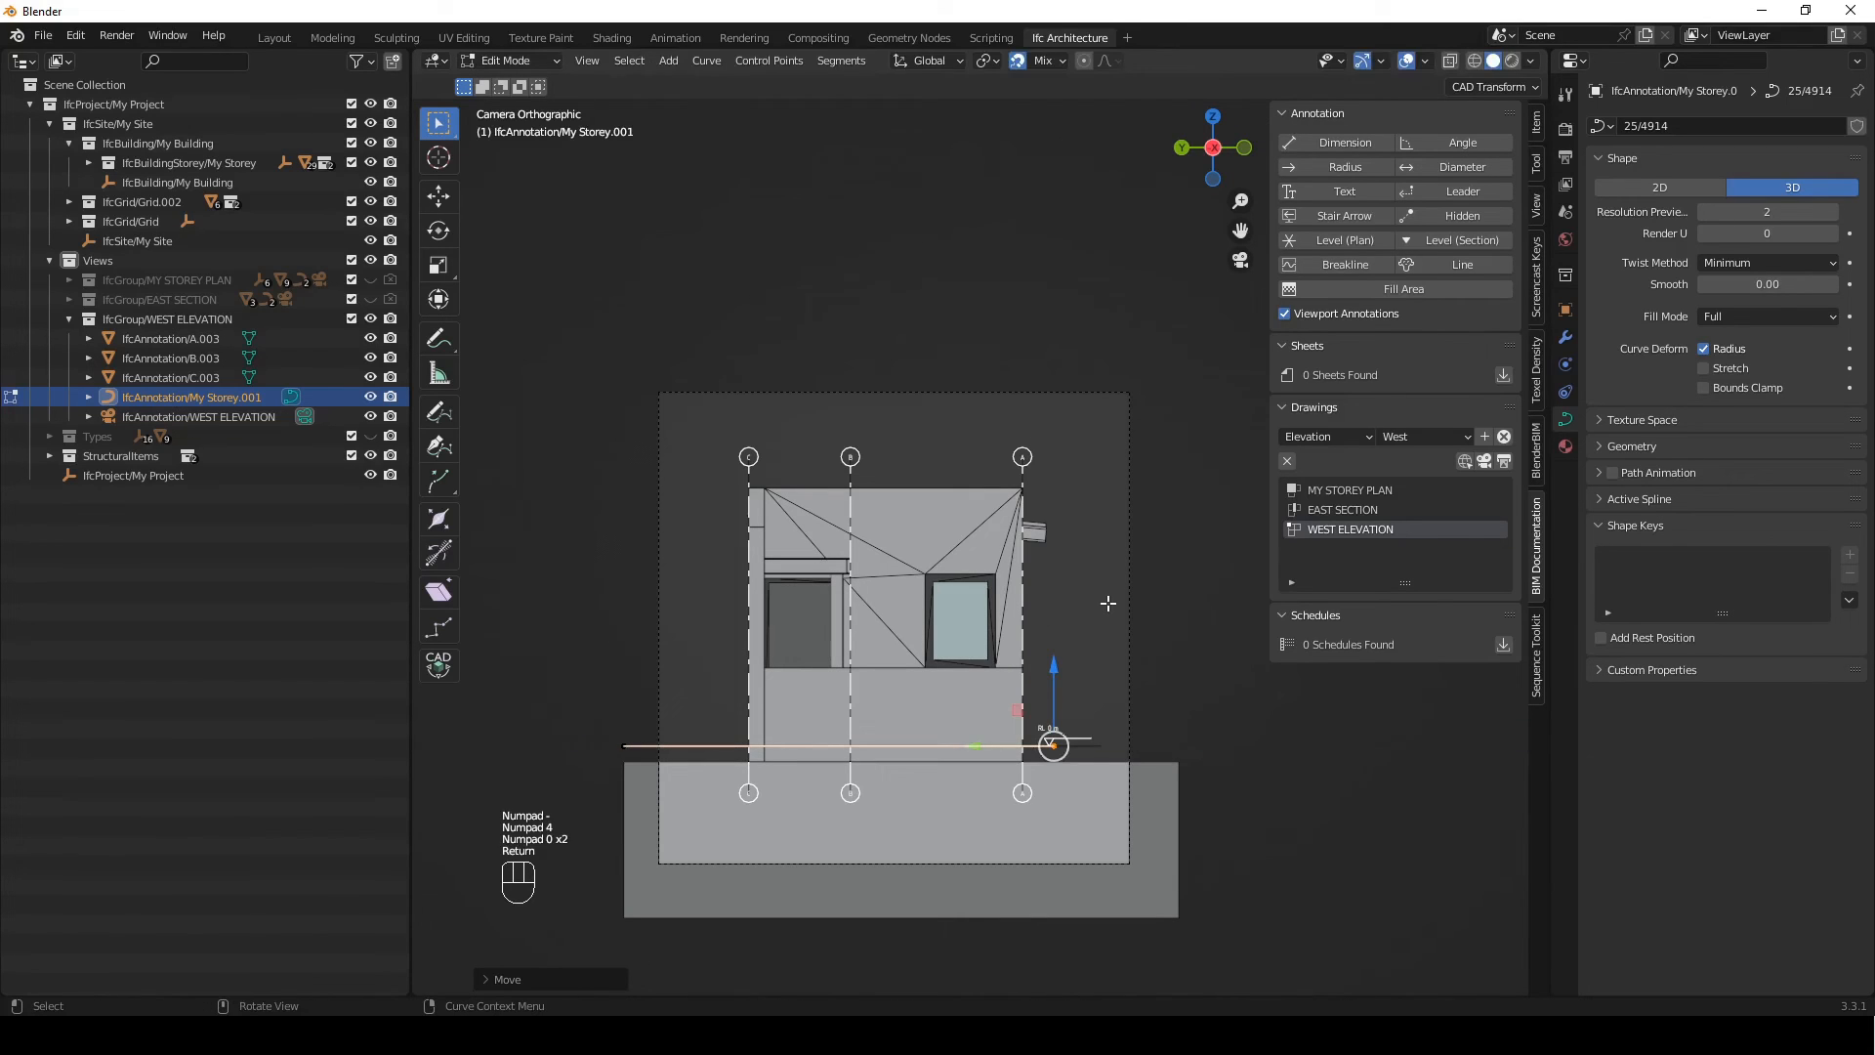
Align the storey level line's north end with the building's north edge along Y, then offset it 400 mm outward
left_click(626, 747)
key("g")
key("y")
left_click(742, 660)
key("g")
key("y")
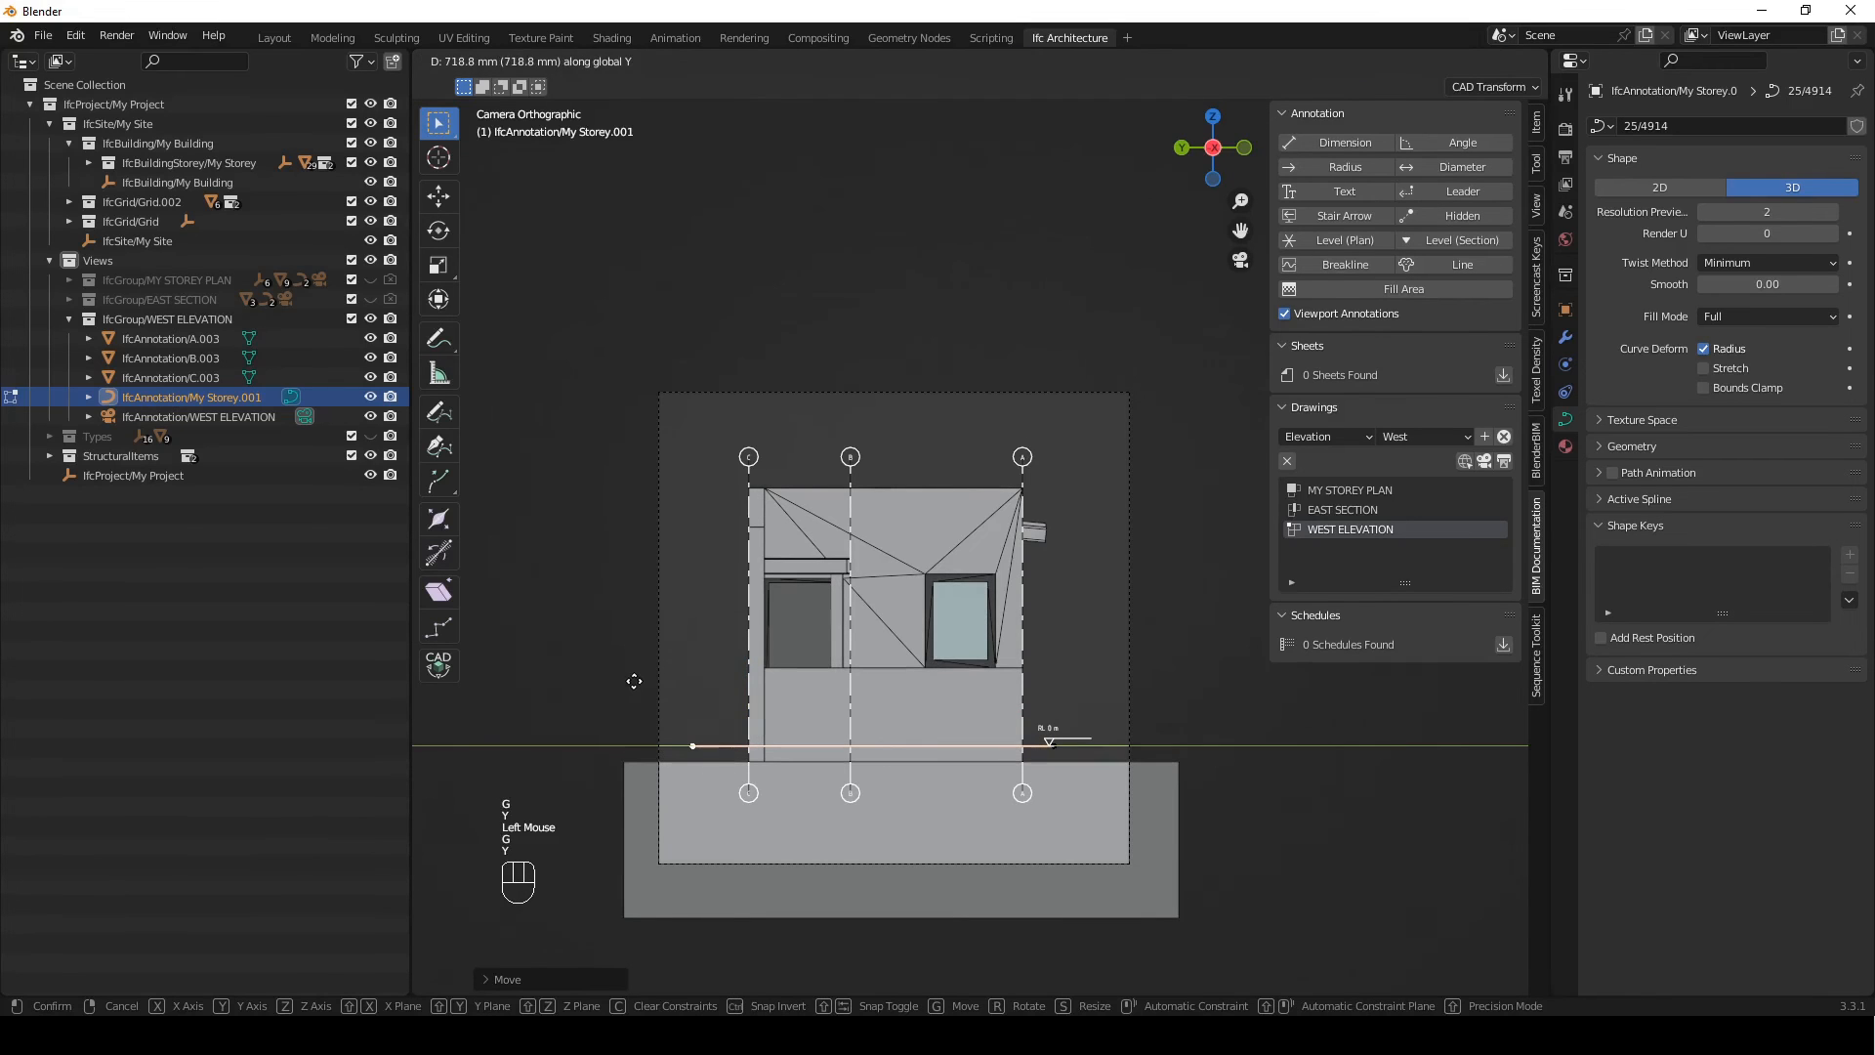
type("400")
key("Return")
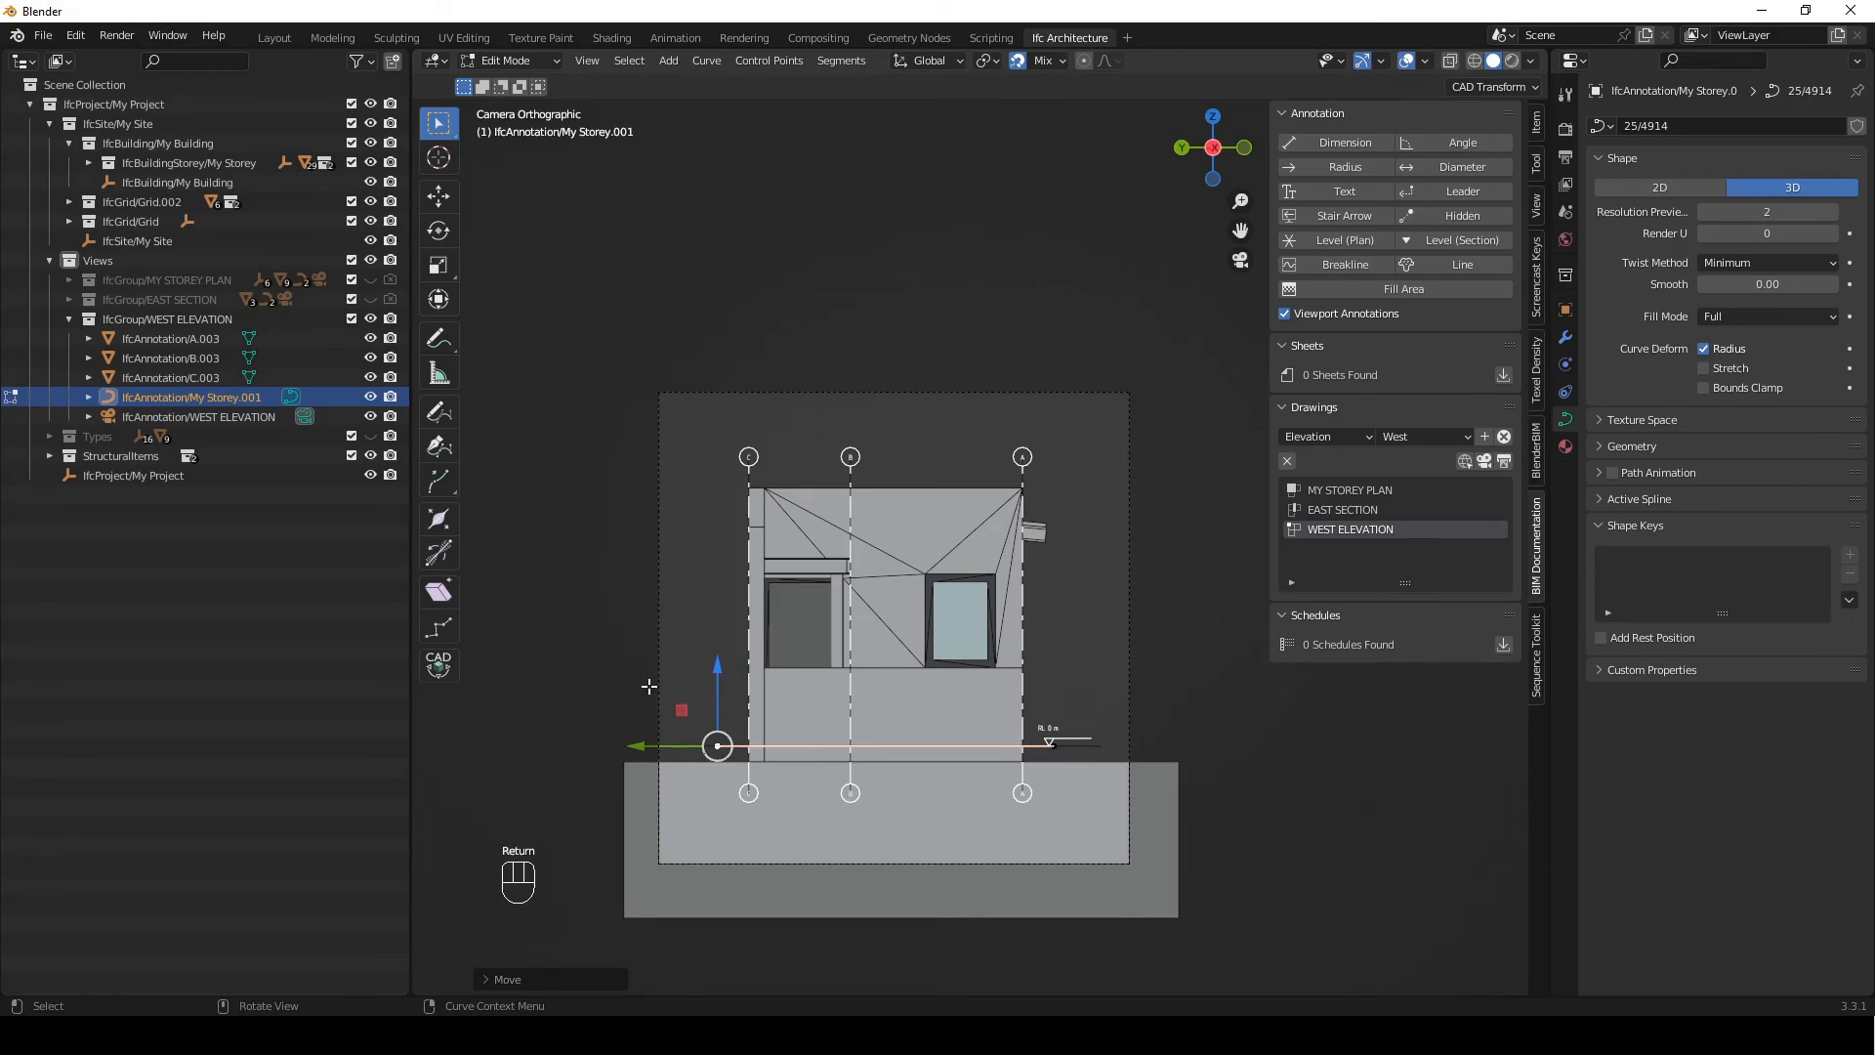
key("Tab")
left_click(1101, 584)
Add a section level annotation to the West elevation and rotate it -90 degrees about X so it runs horizontally
scroll(1043, 571, "up", 2)
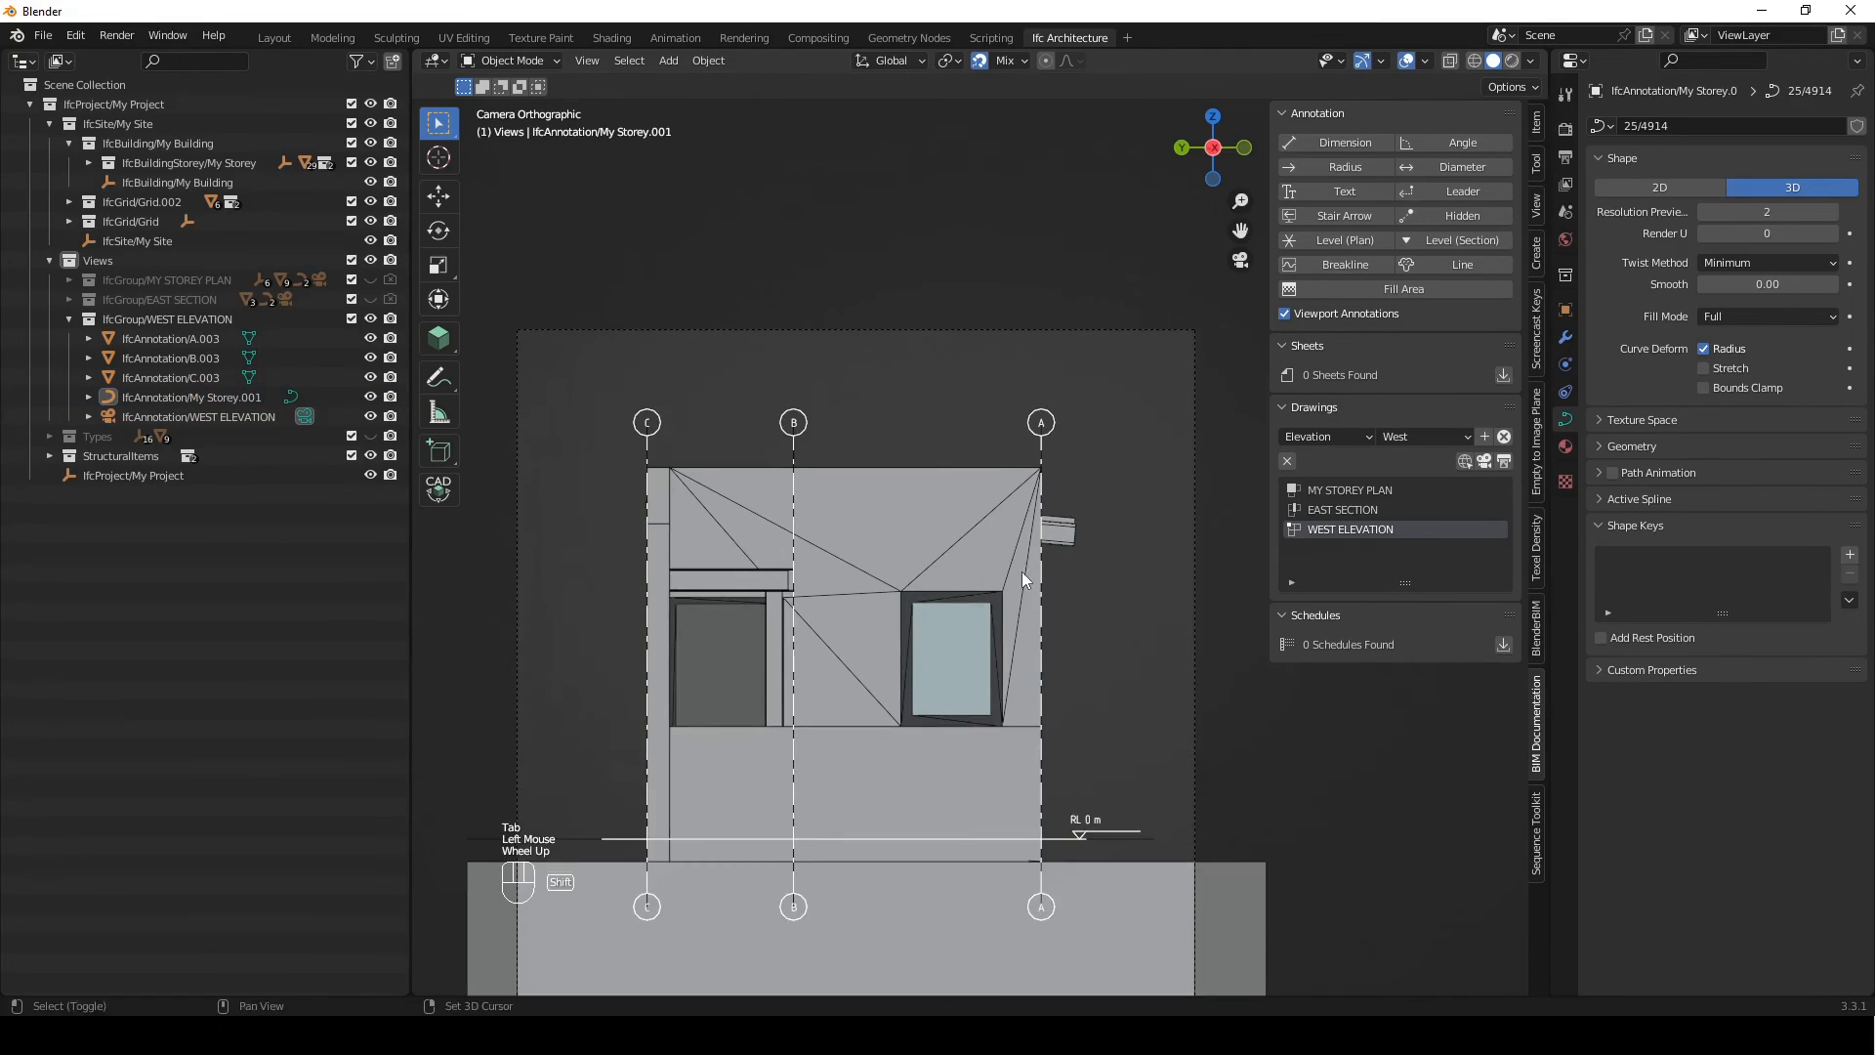
middle_click_drag(1021, 571, 1023, 493, "shift")
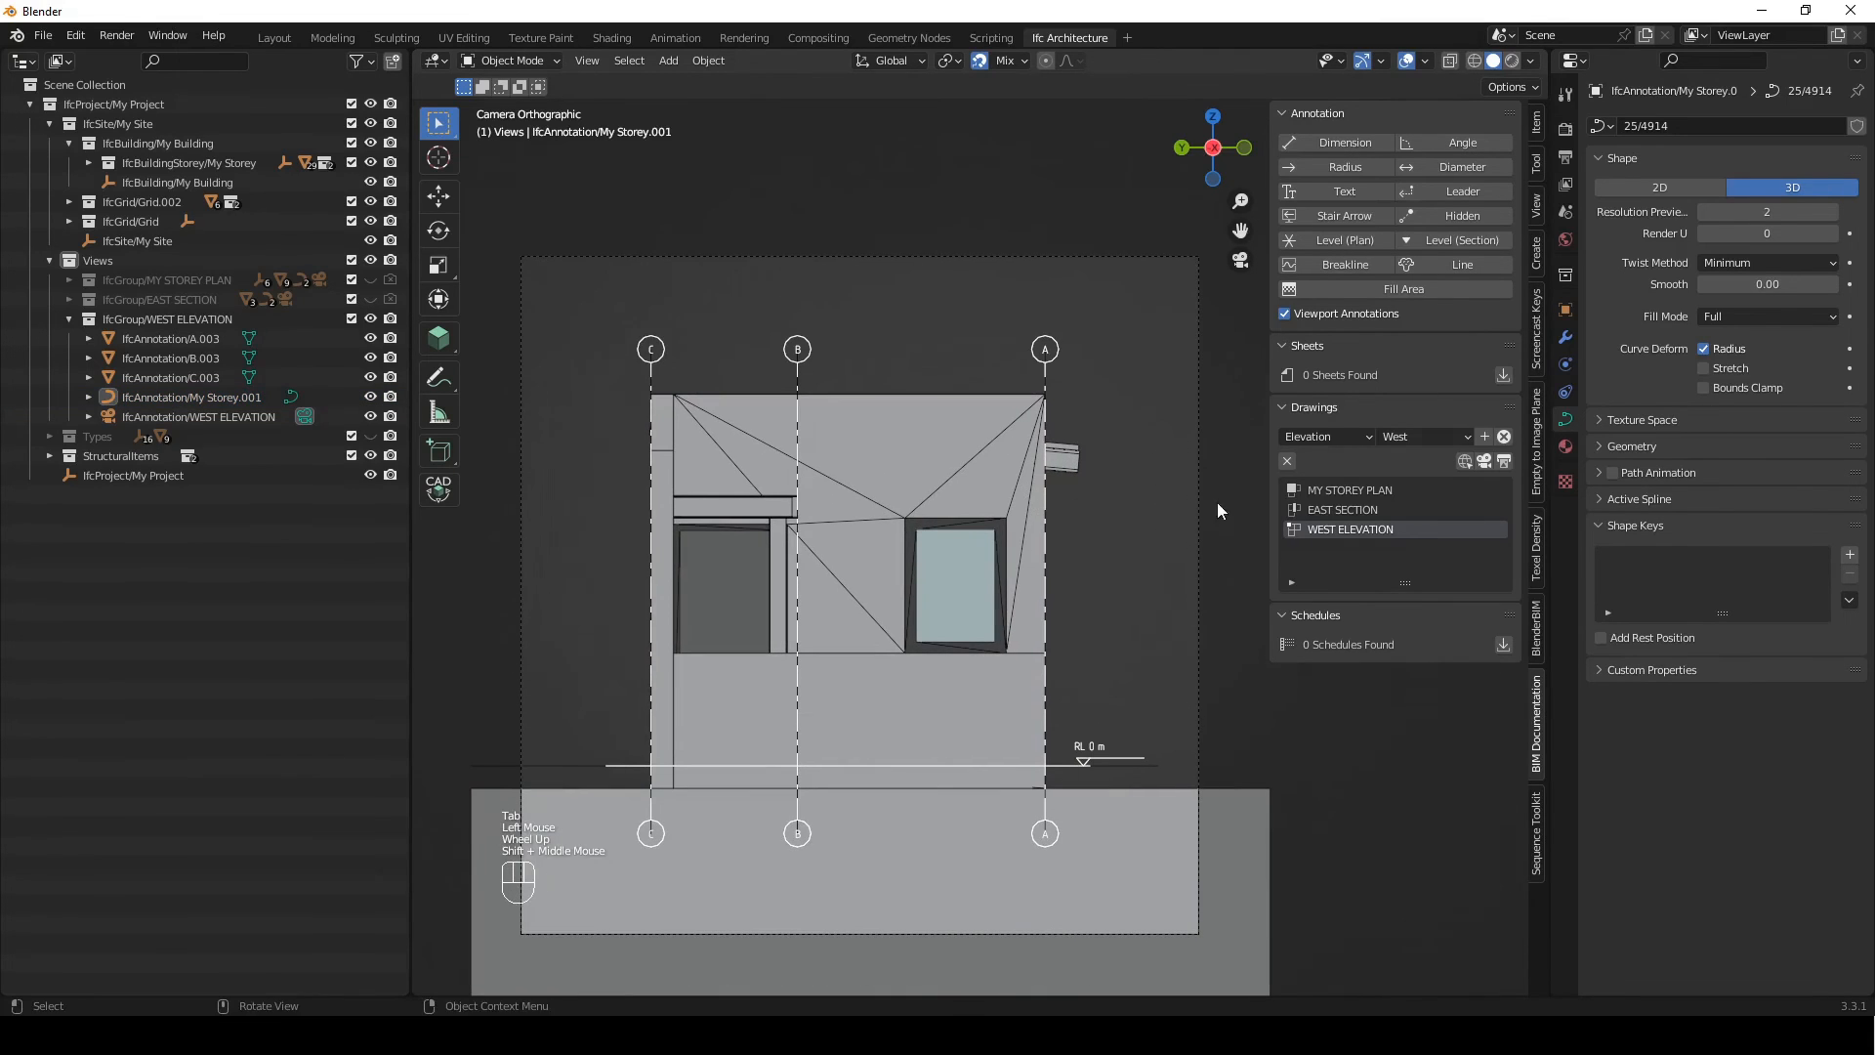
left_click(1463, 243)
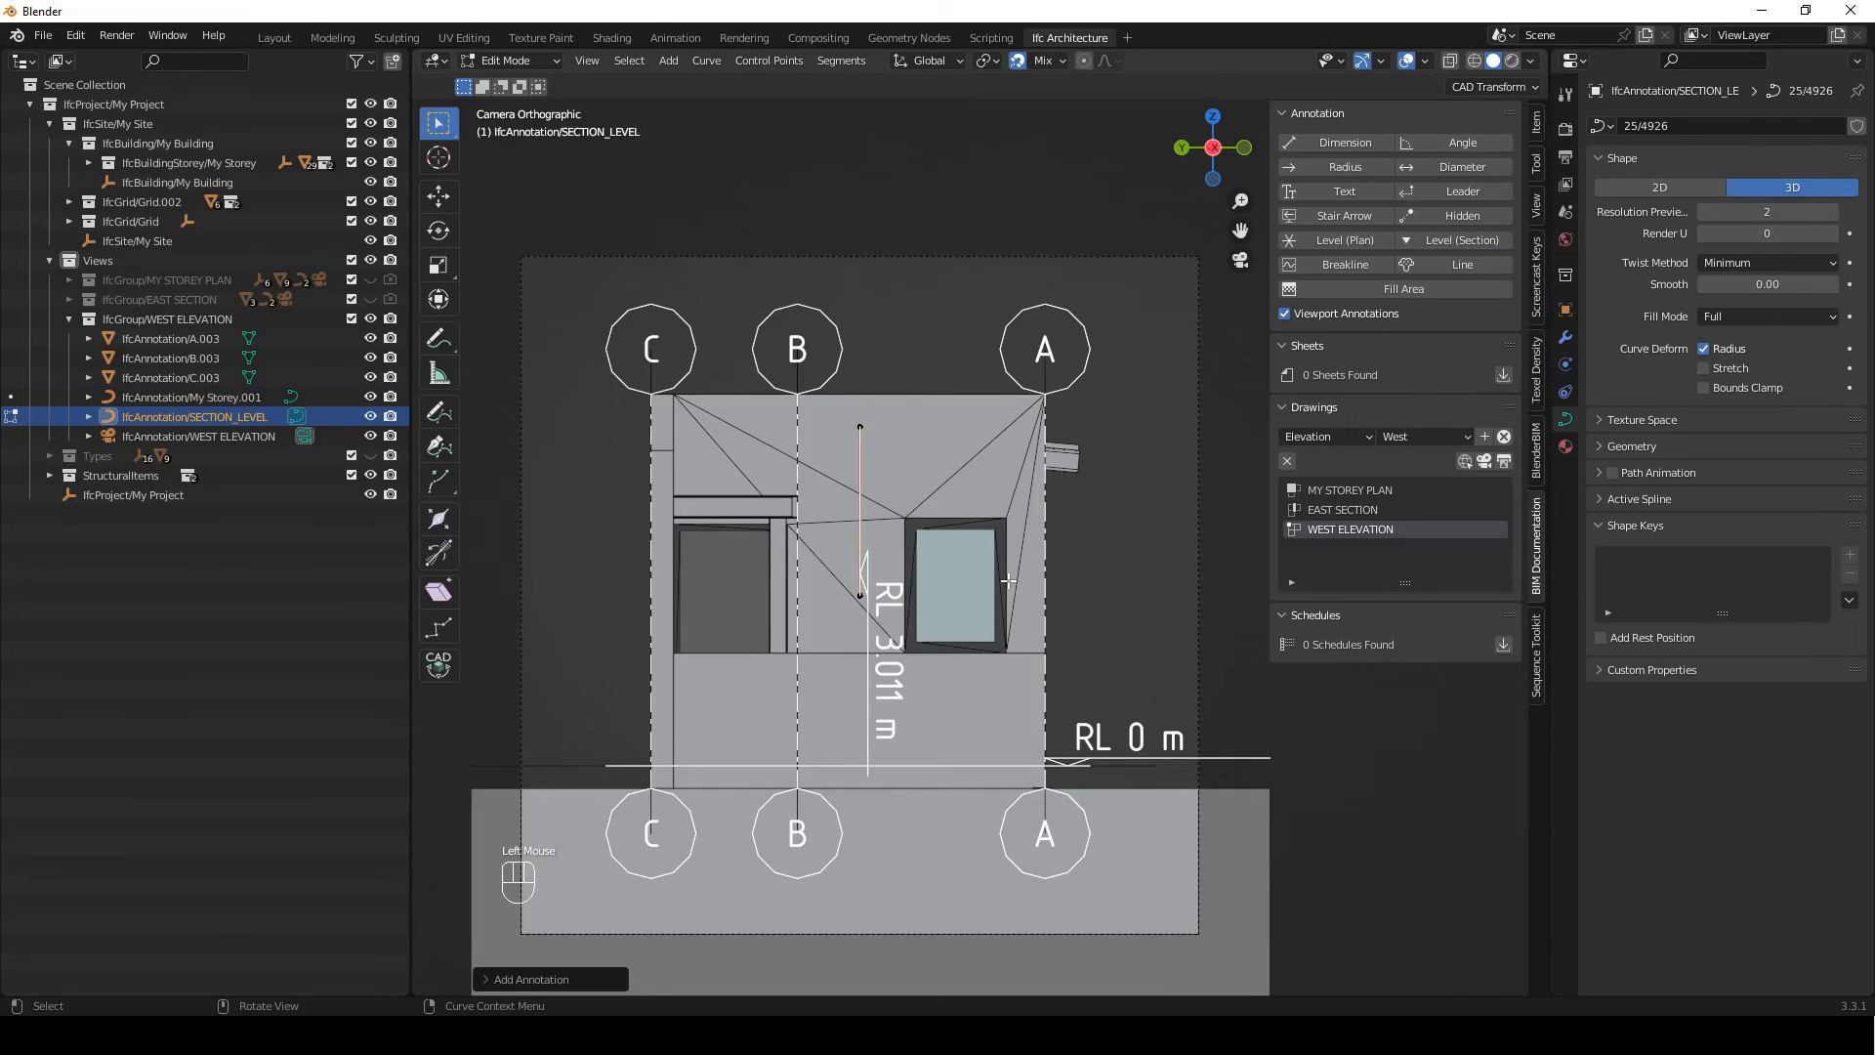
left_click_drag(945, 415, 813, 641)
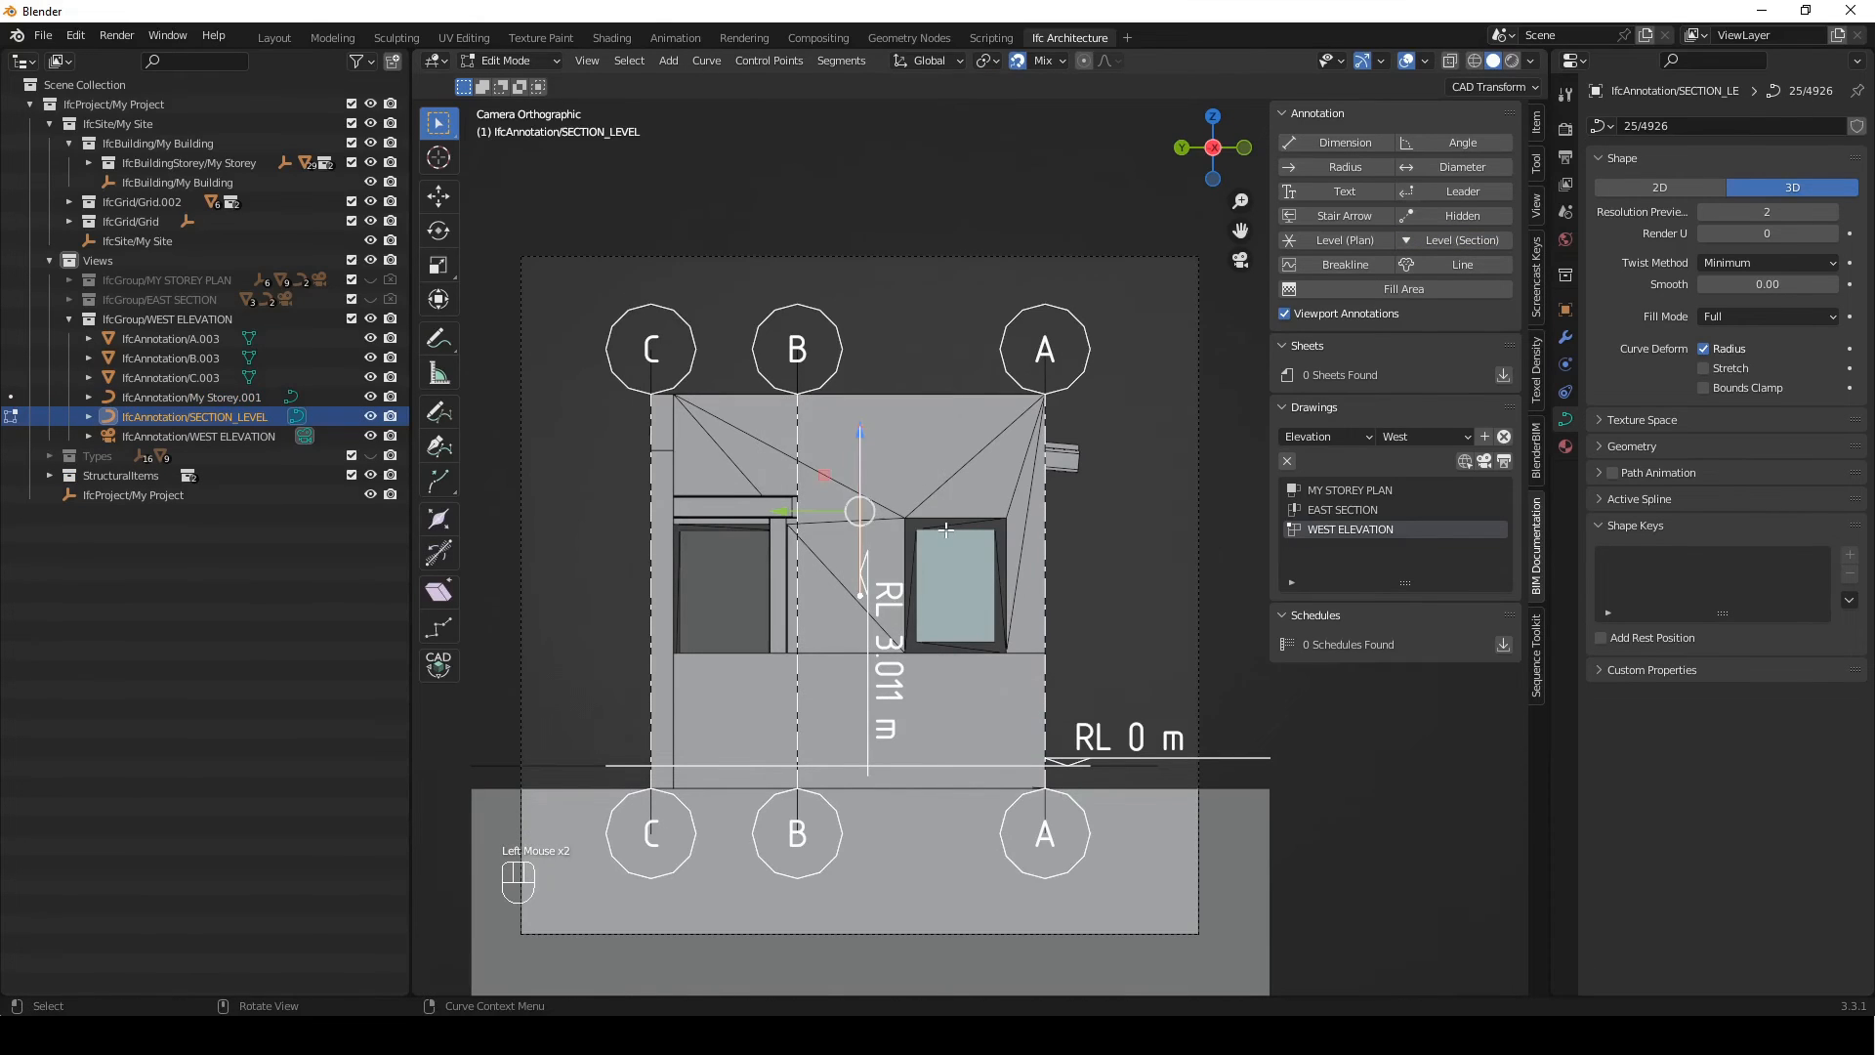
key("r")
key("x")
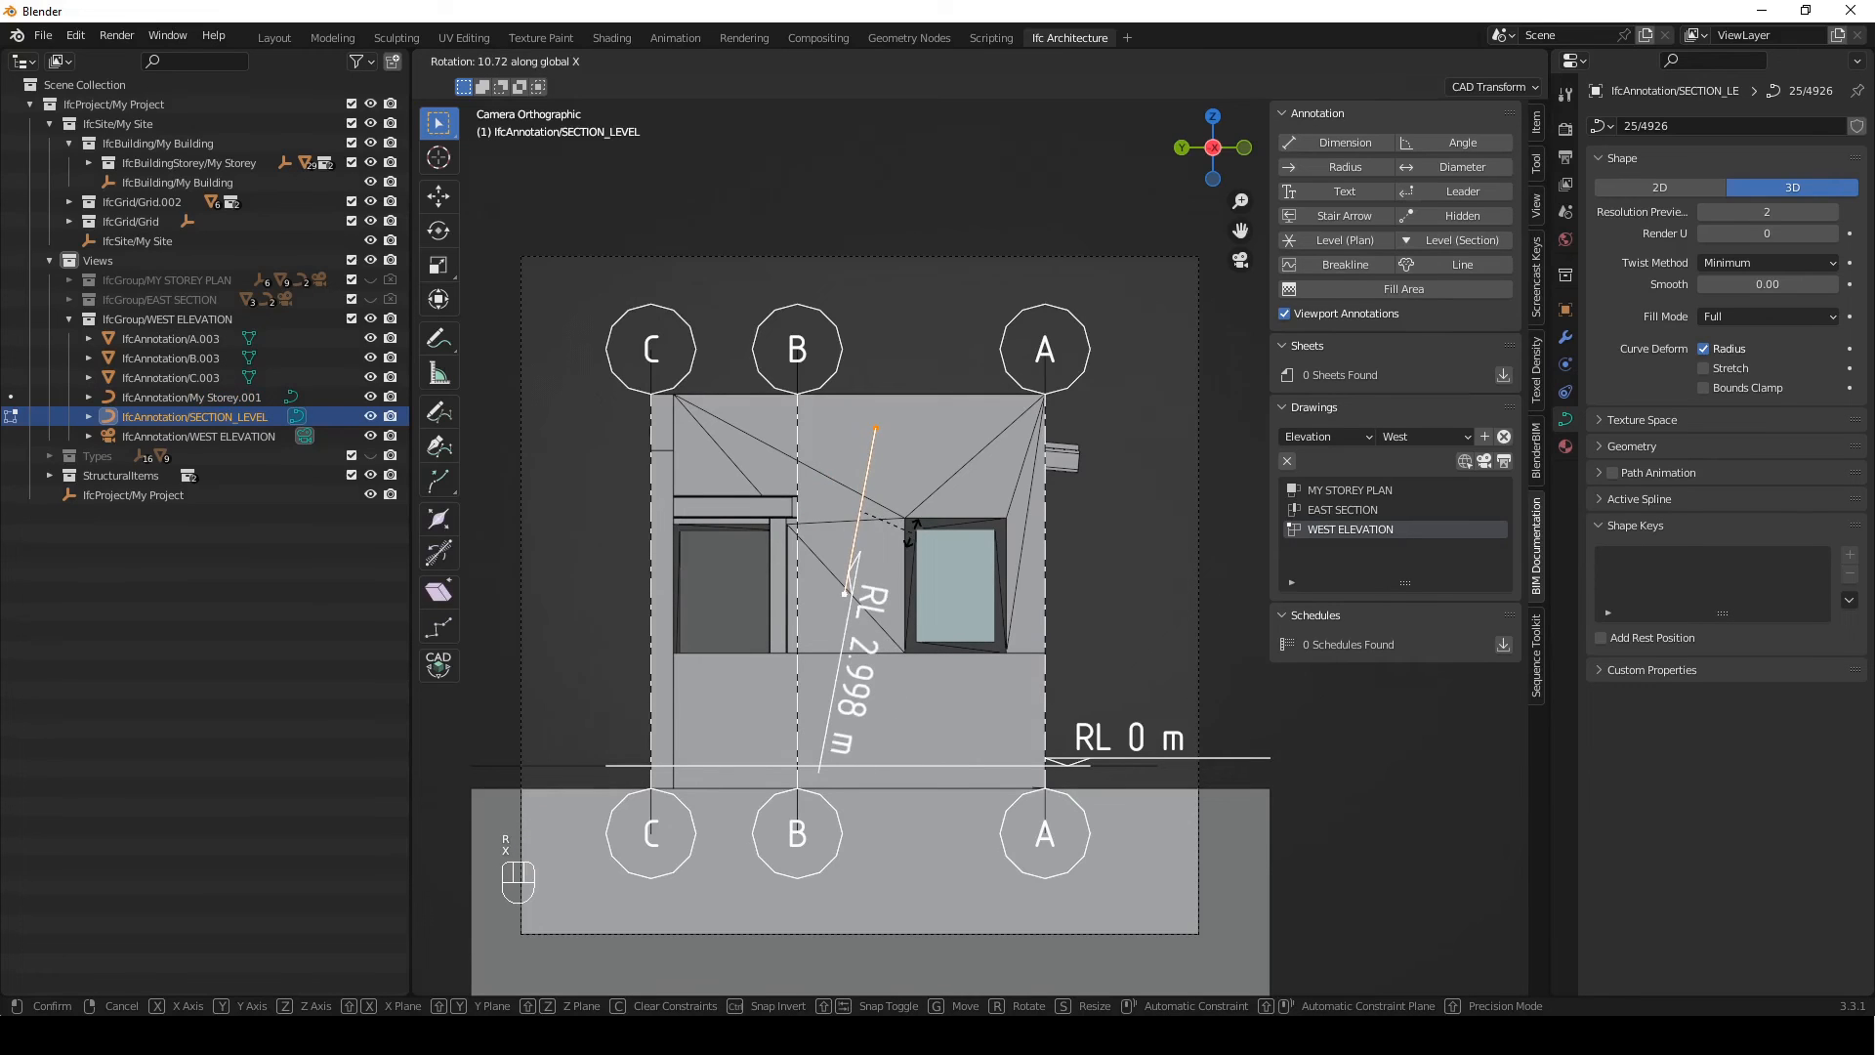
key("KP_Subtract")
key("KP_9")
key("KP_0")
key("Return")
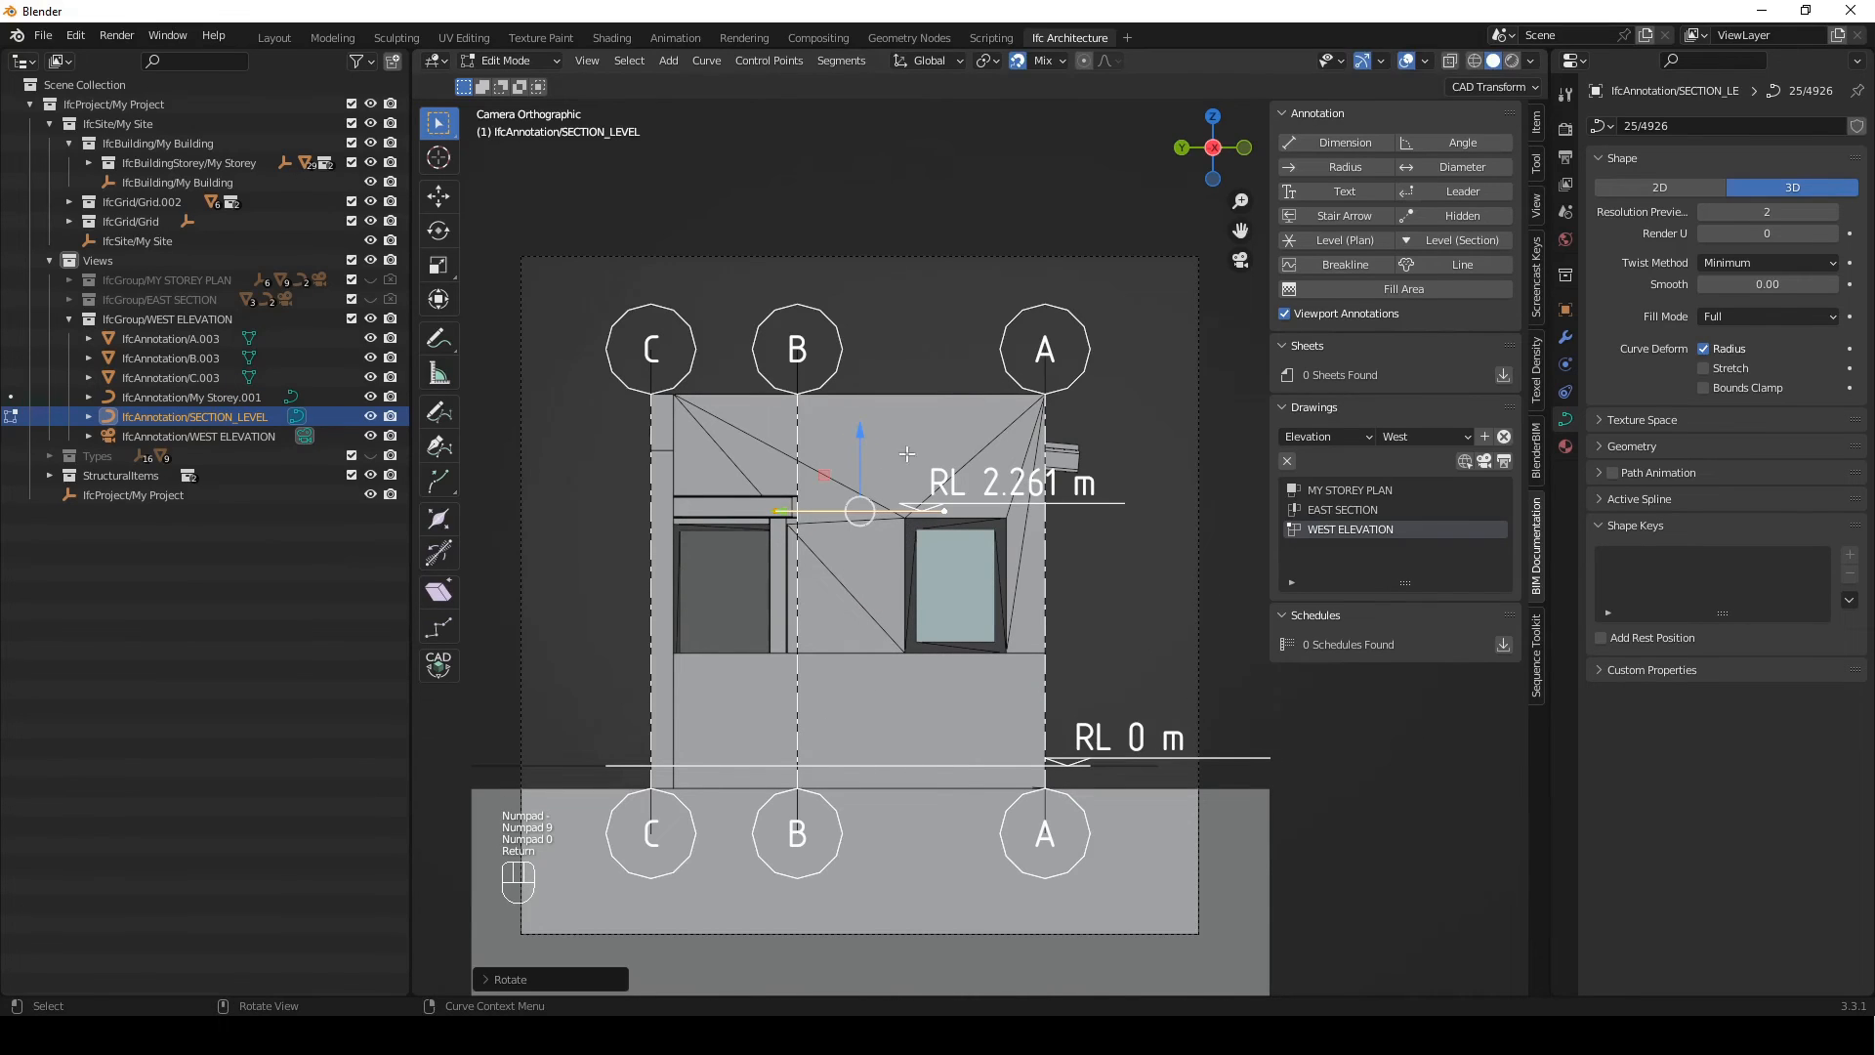
Raise the new level line to RL 2.6 m and extend both ends past the building, matching the storey level line's north end
left_click_drag(861, 433, 861, 396)
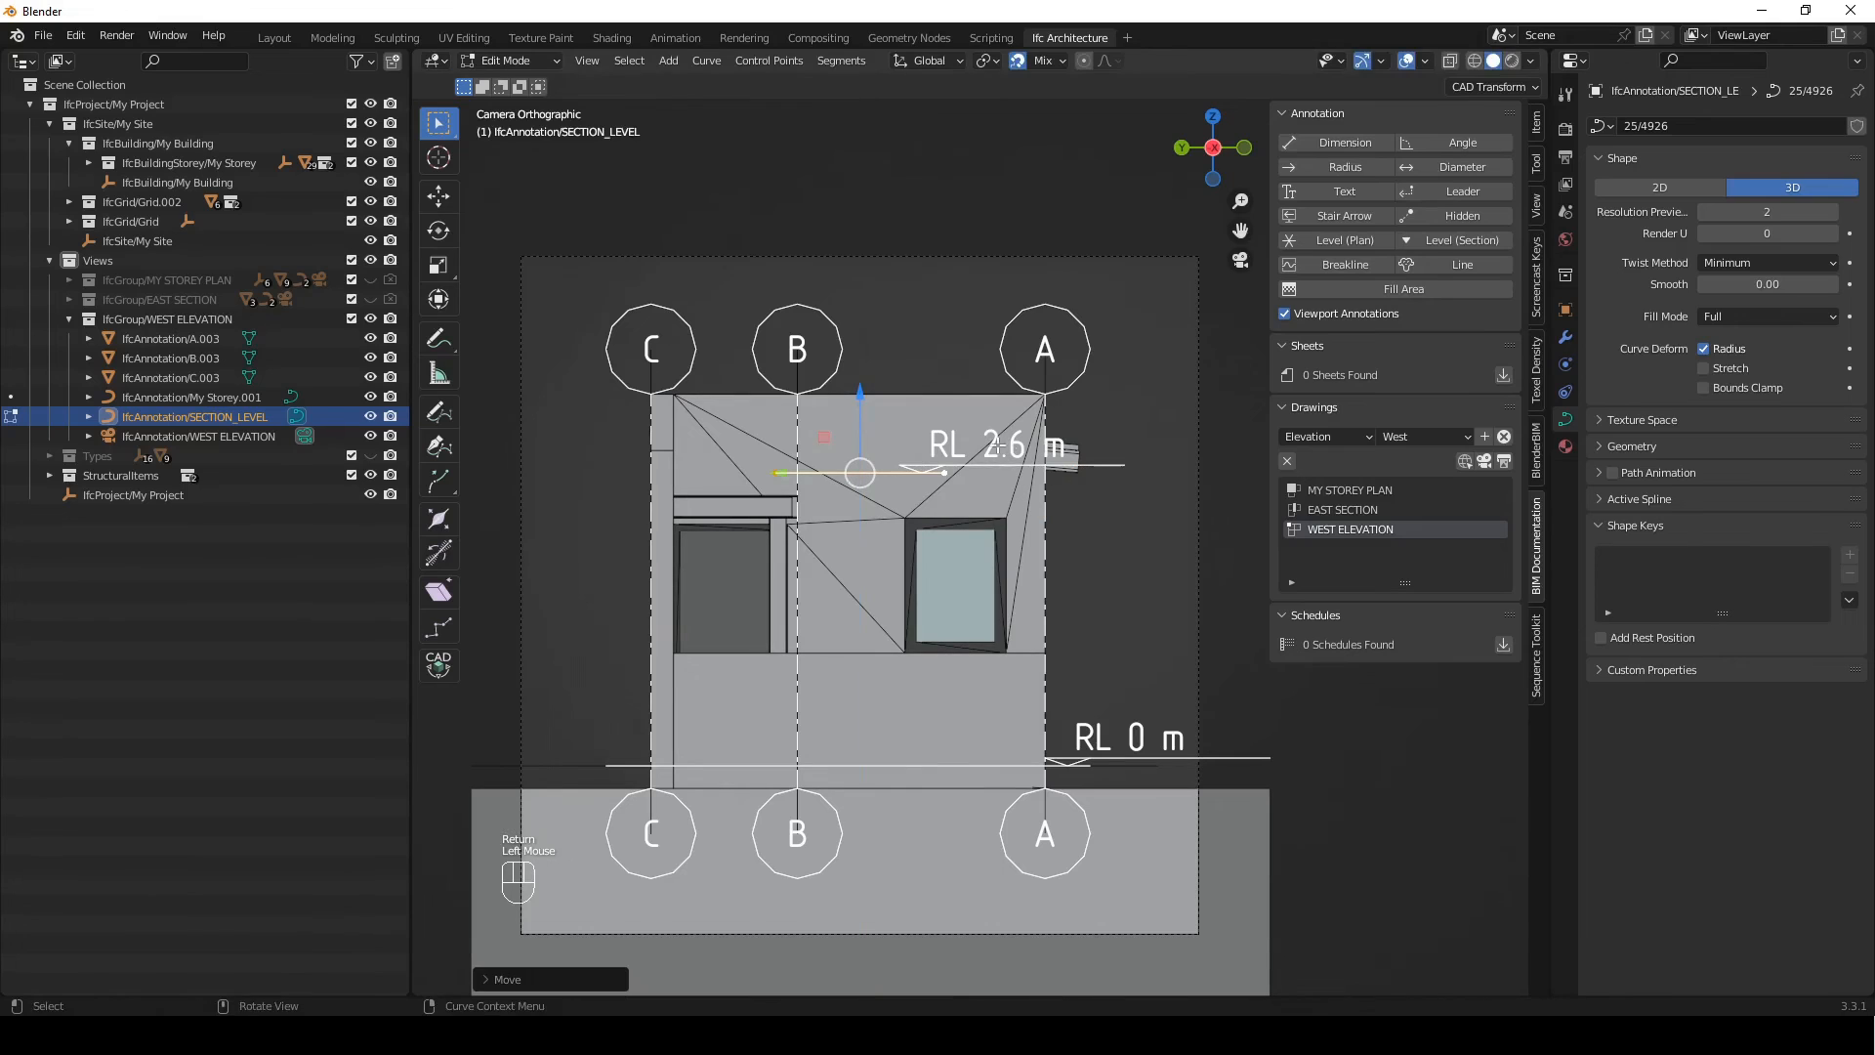
left_click(944, 473)
mouse_move(944, 472)
left_mouse_down()
mouse_move(1098, 471)
mouse_move(1104, 763)
mouse_move(1148, 761)
left_mouse_up()
left_click(774, 473)
left_click_drag(753, 468, 606, 756)
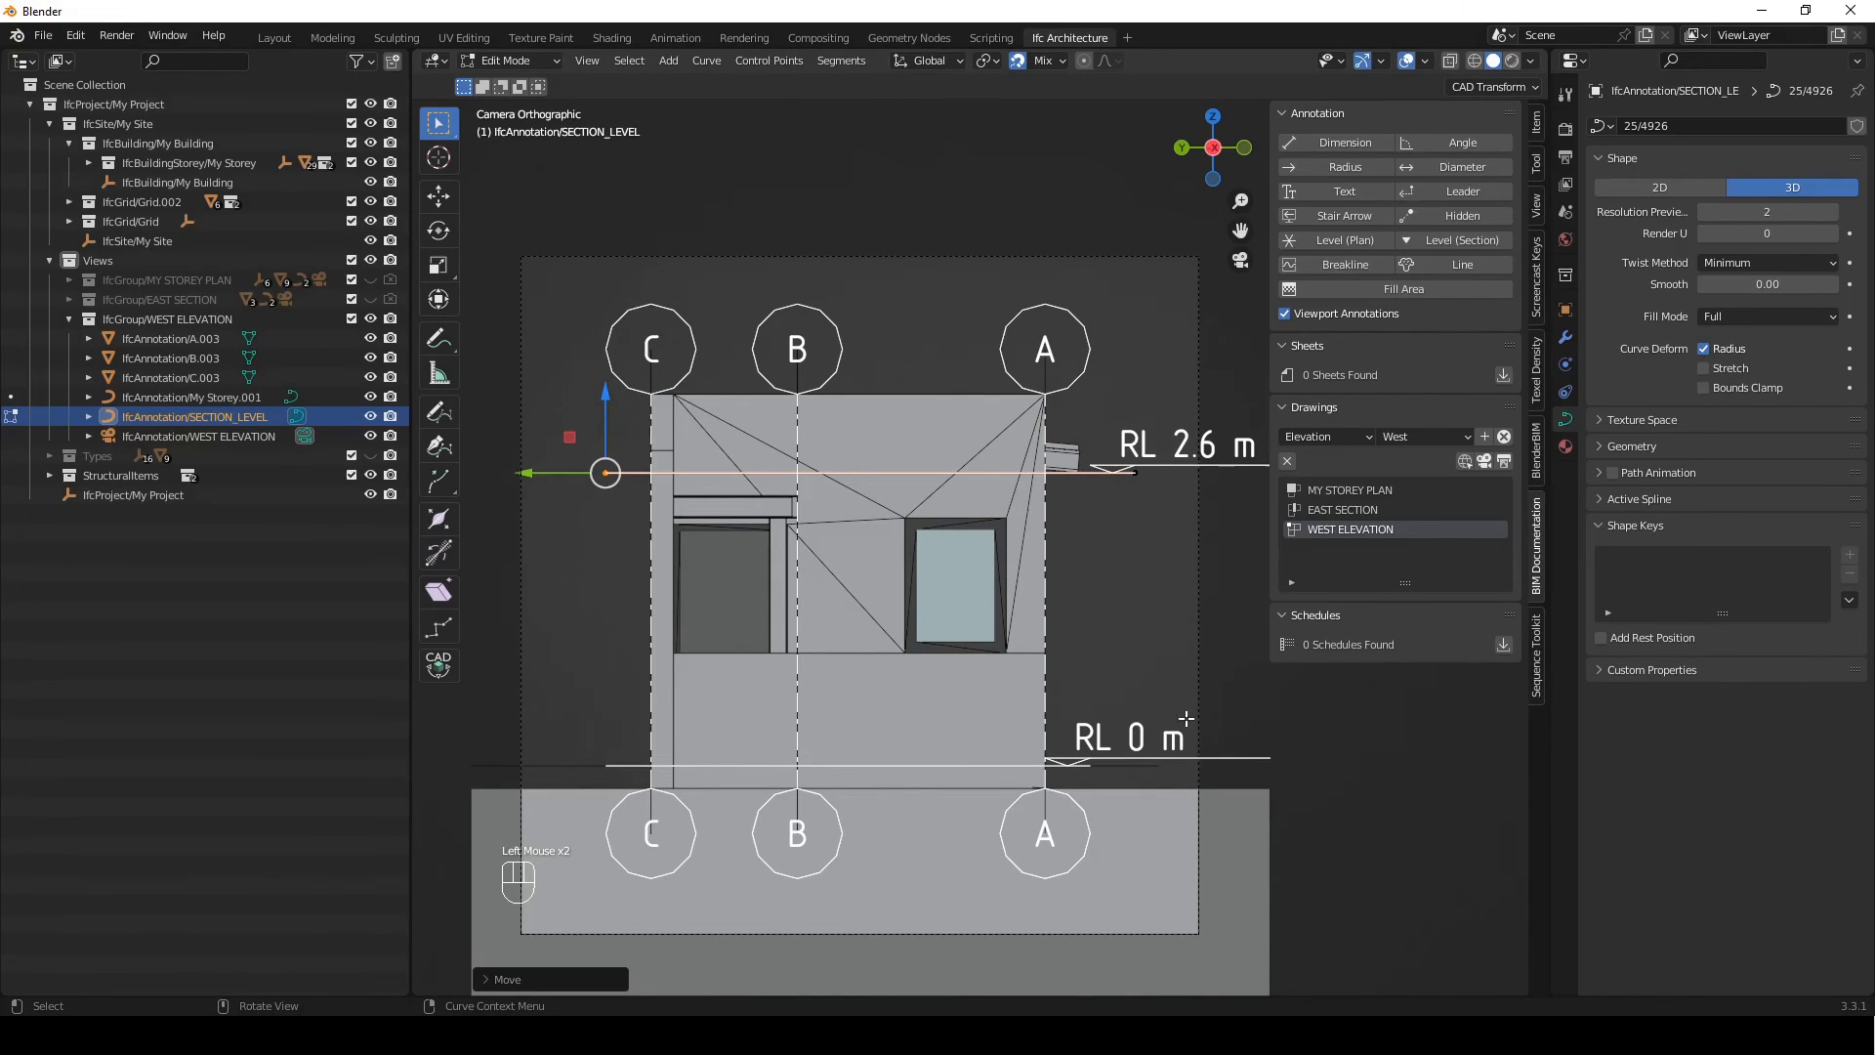
key("Tab")
With snapping off, shift the WEST ELEVATION camera south along Y to give the level labels more room in the frame
middle_click_drag(1193, 670, 1063, 630, "shift")
scroll(996, 611, "down", 2)
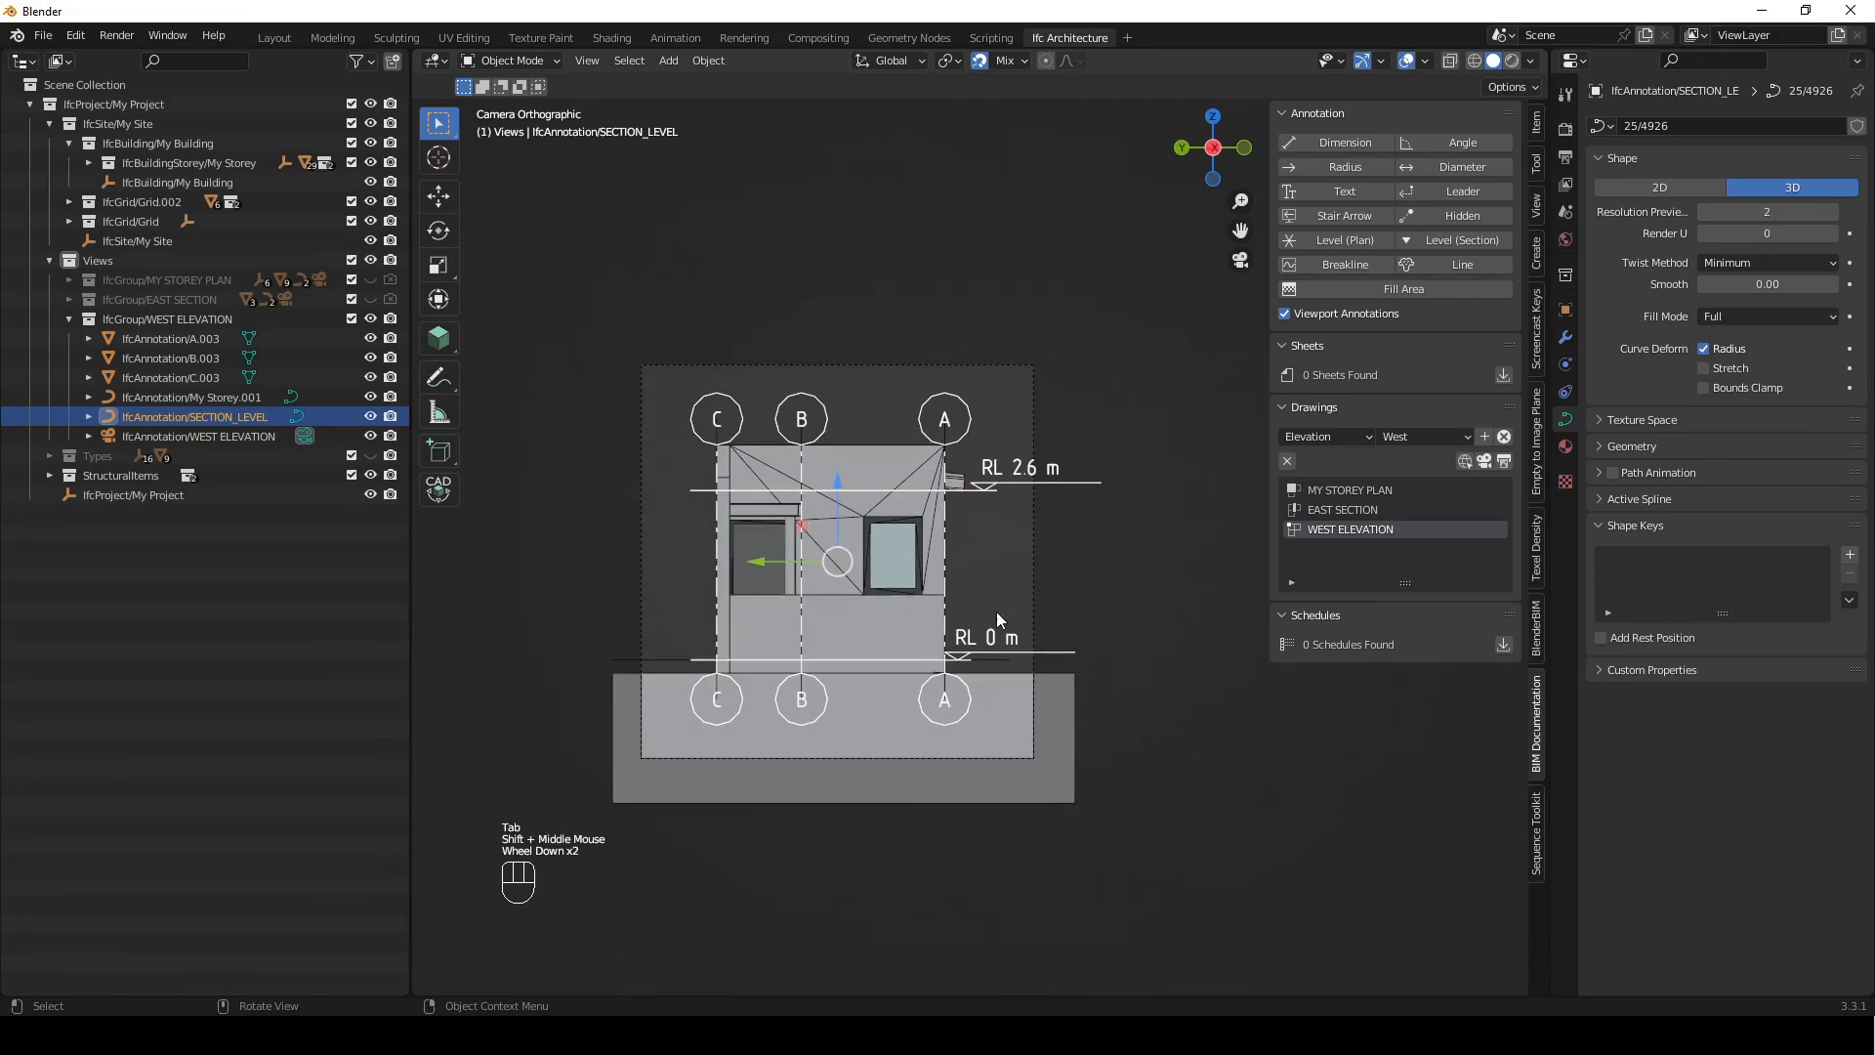
left_click(1037, 541)
scroll(1037, 541, "up", 1)
left_click(982, 64)
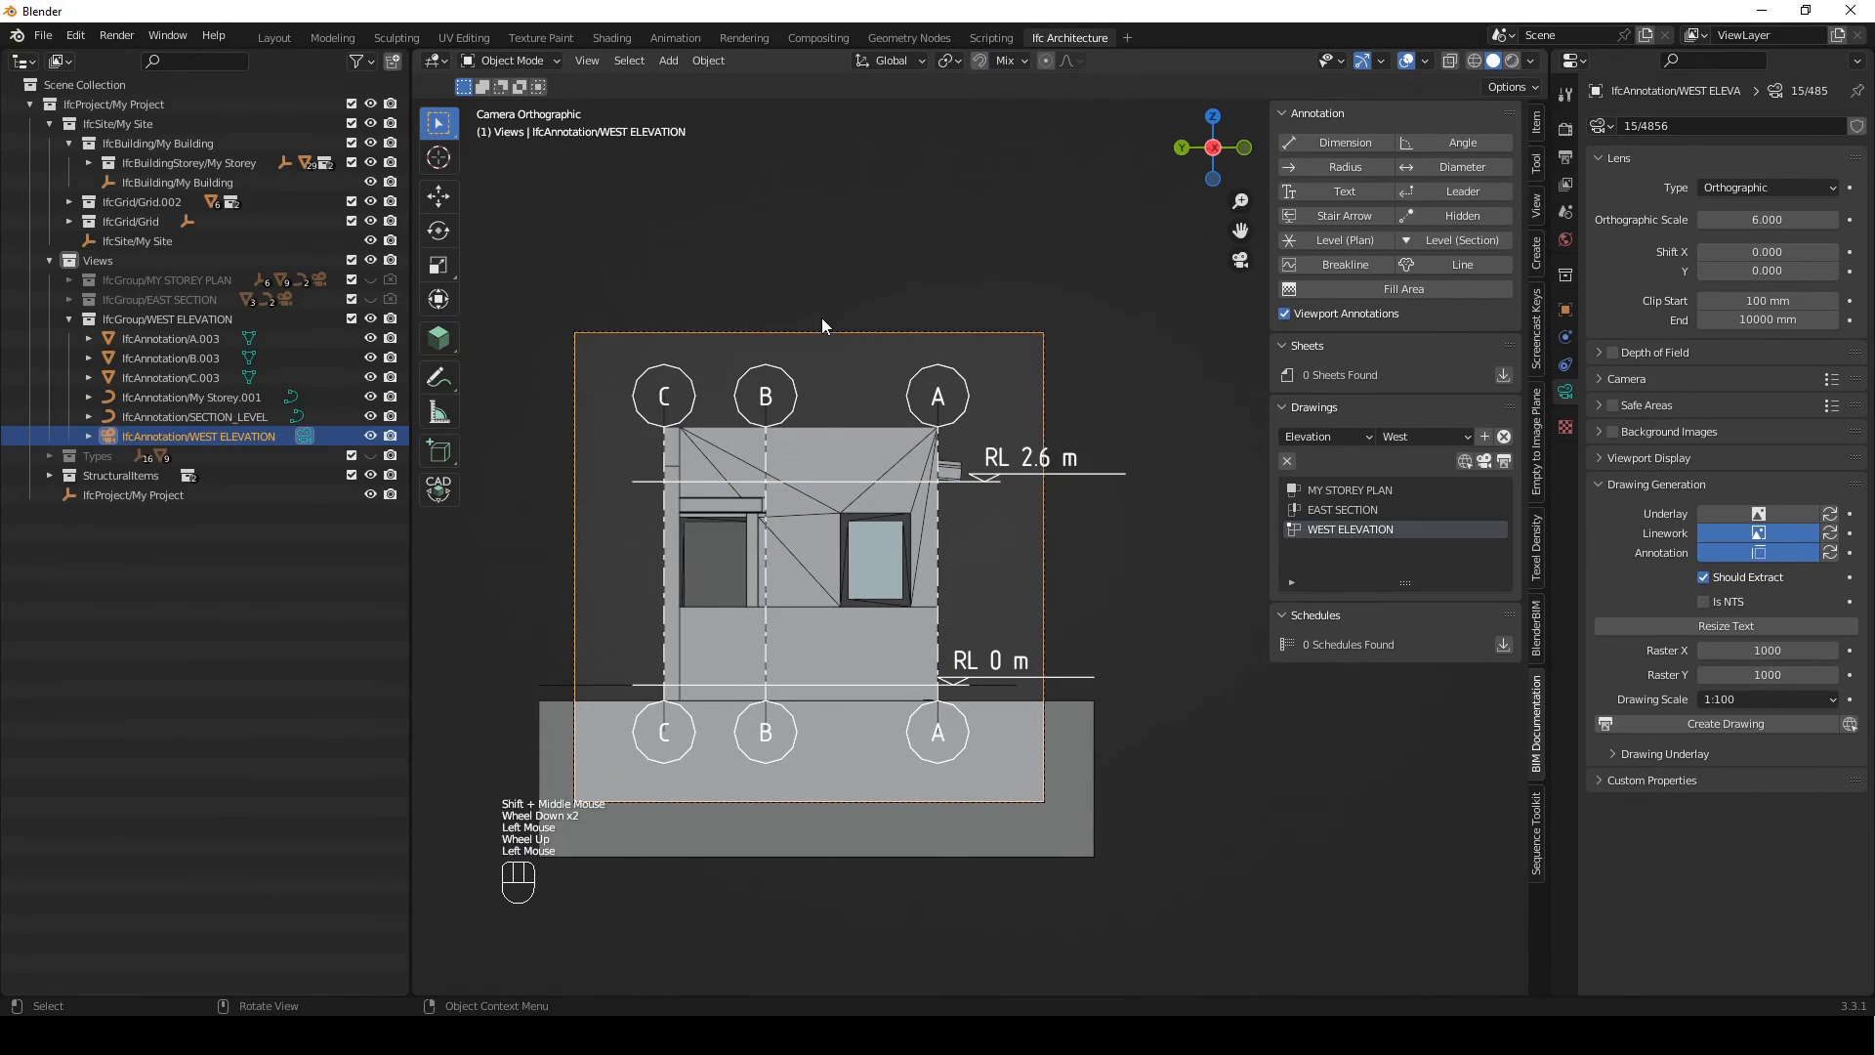
key("g")
key("g")
key("y")
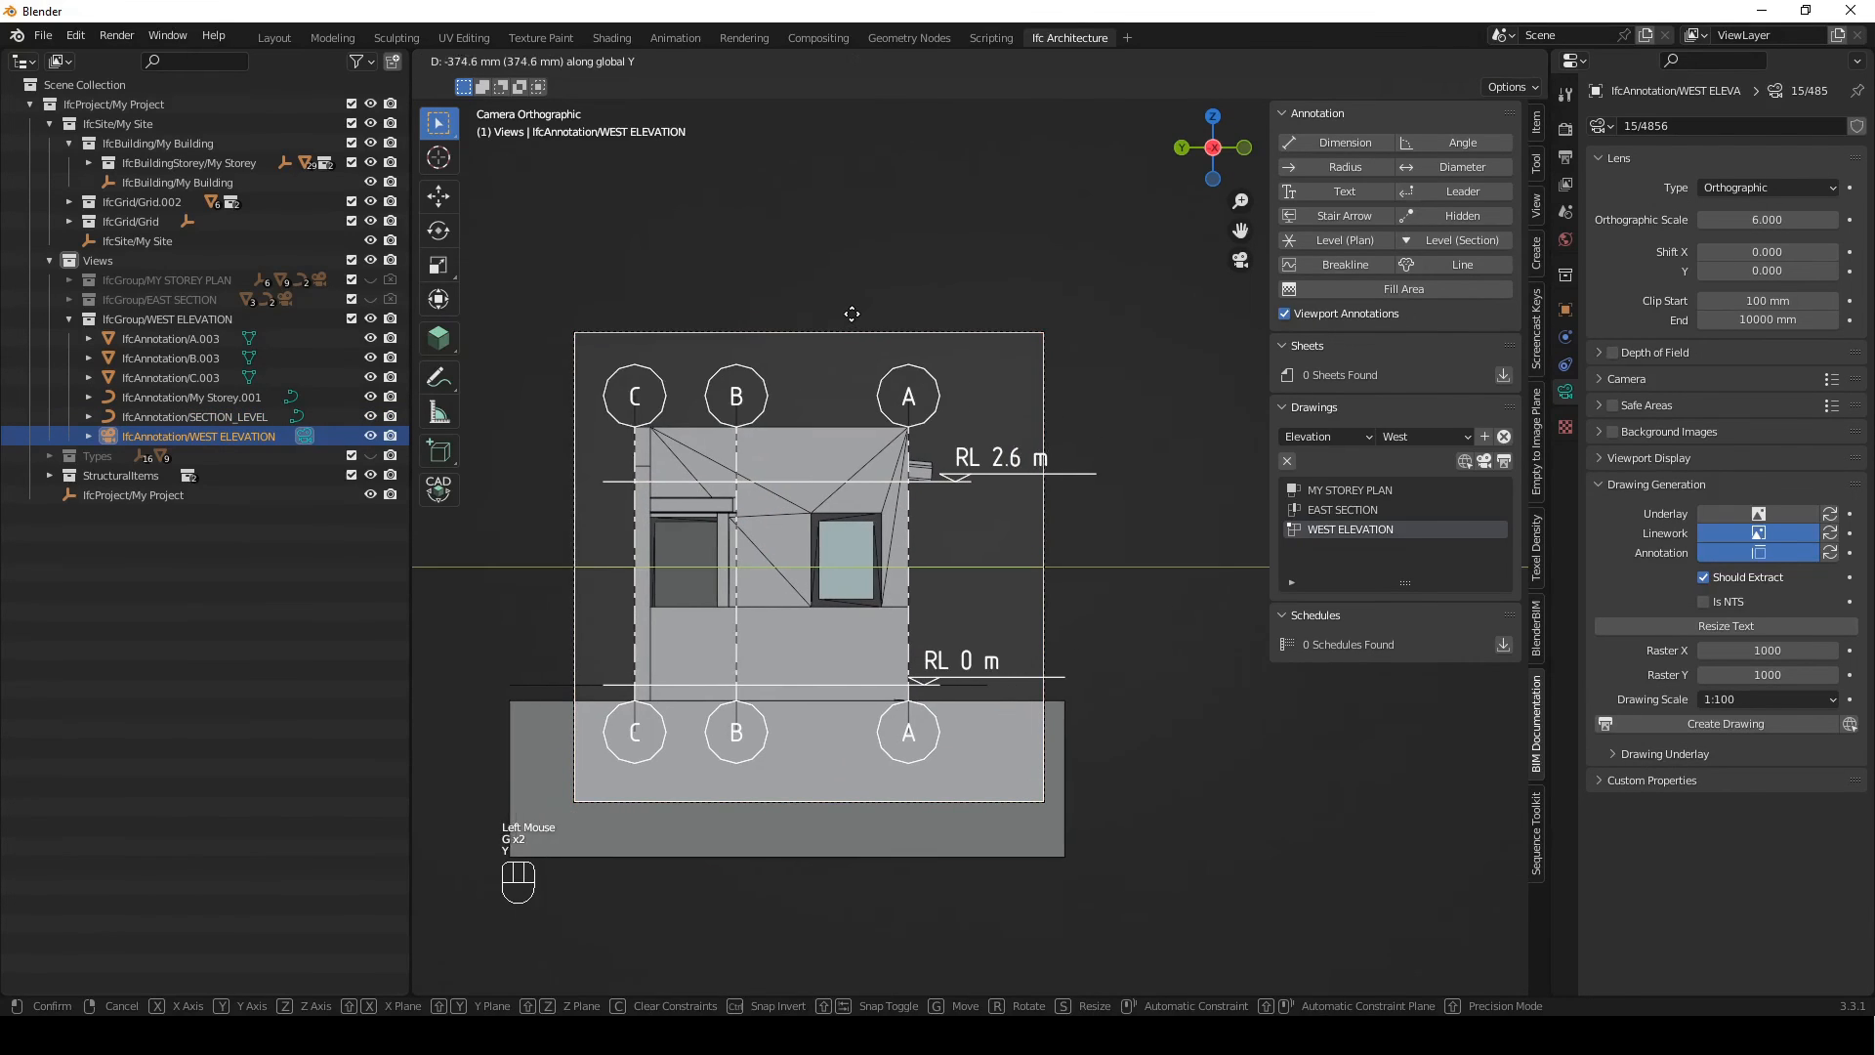
left_click(857, 317)
key("Tab")
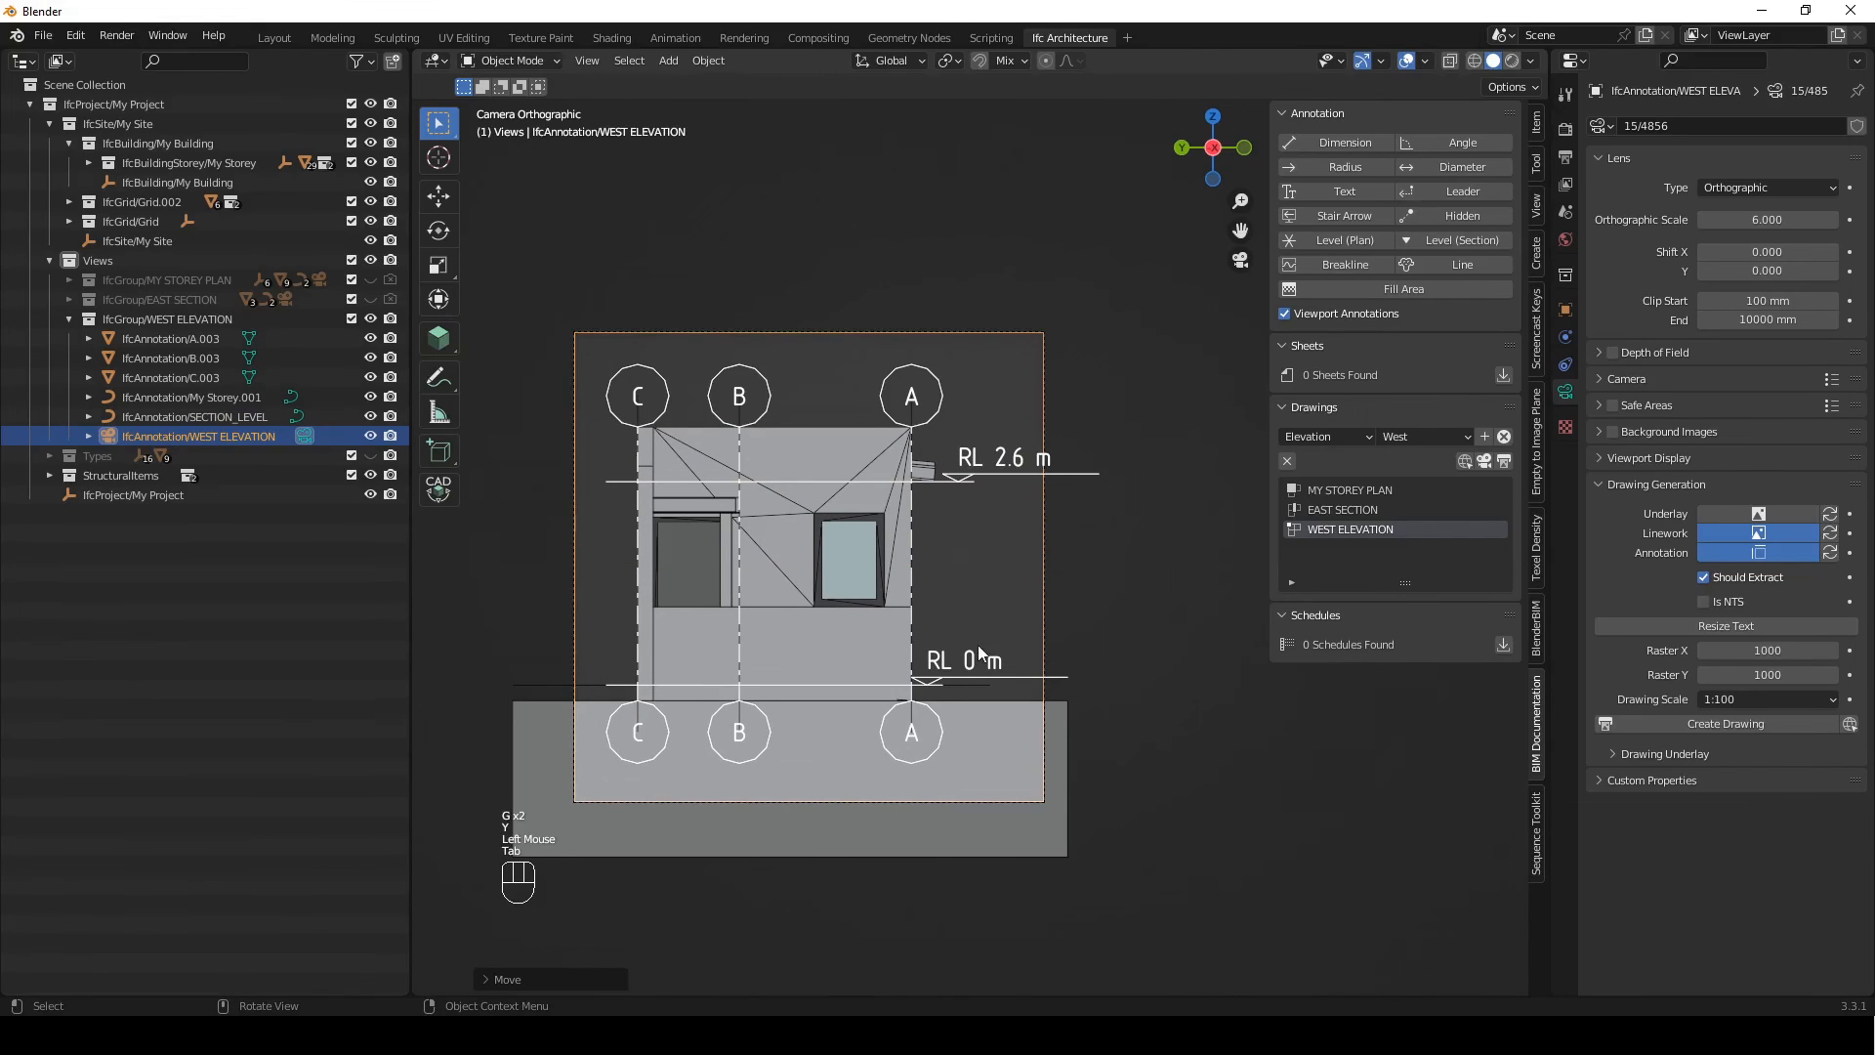
With snapping on, extend the storey level line's south end along Y to match the end of the RL 2.6 m line
left_click(250, 401)
key("Tab")
left_click(943, 686)
key("g")
key("y")
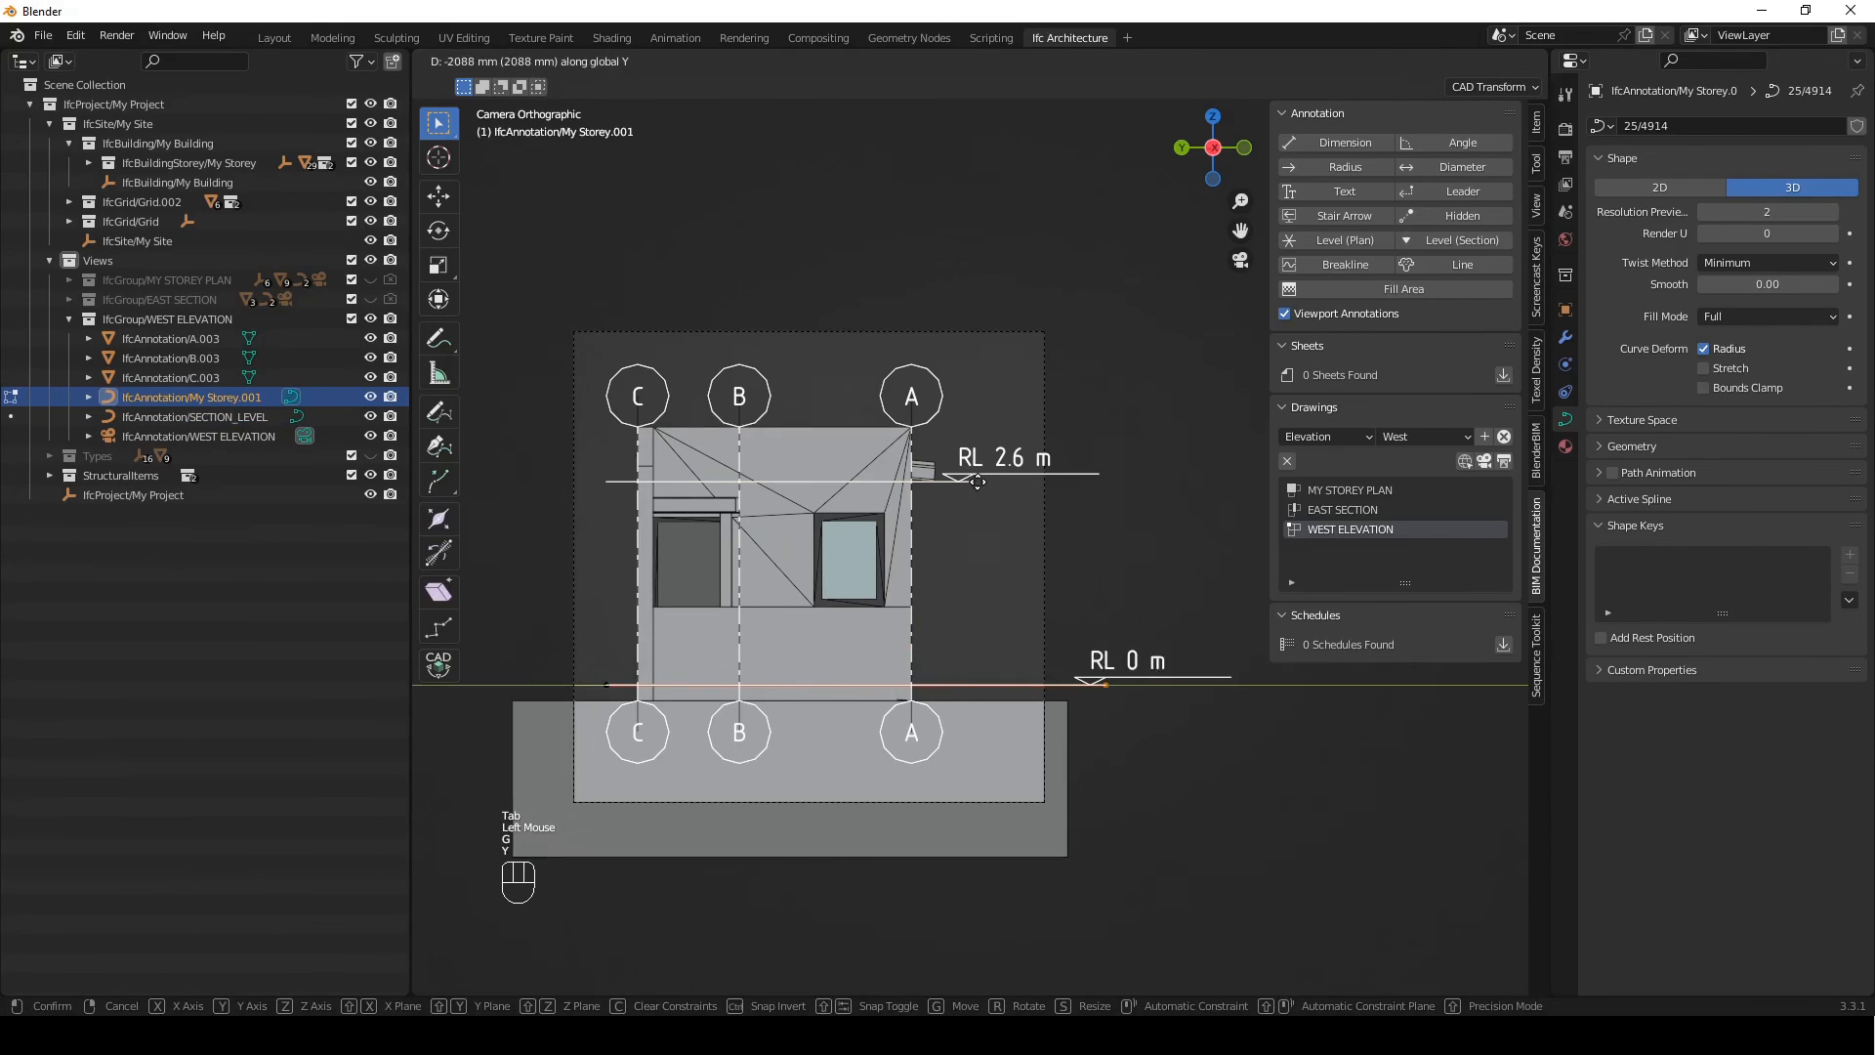
key("Escape")
left_click(1016, 60)
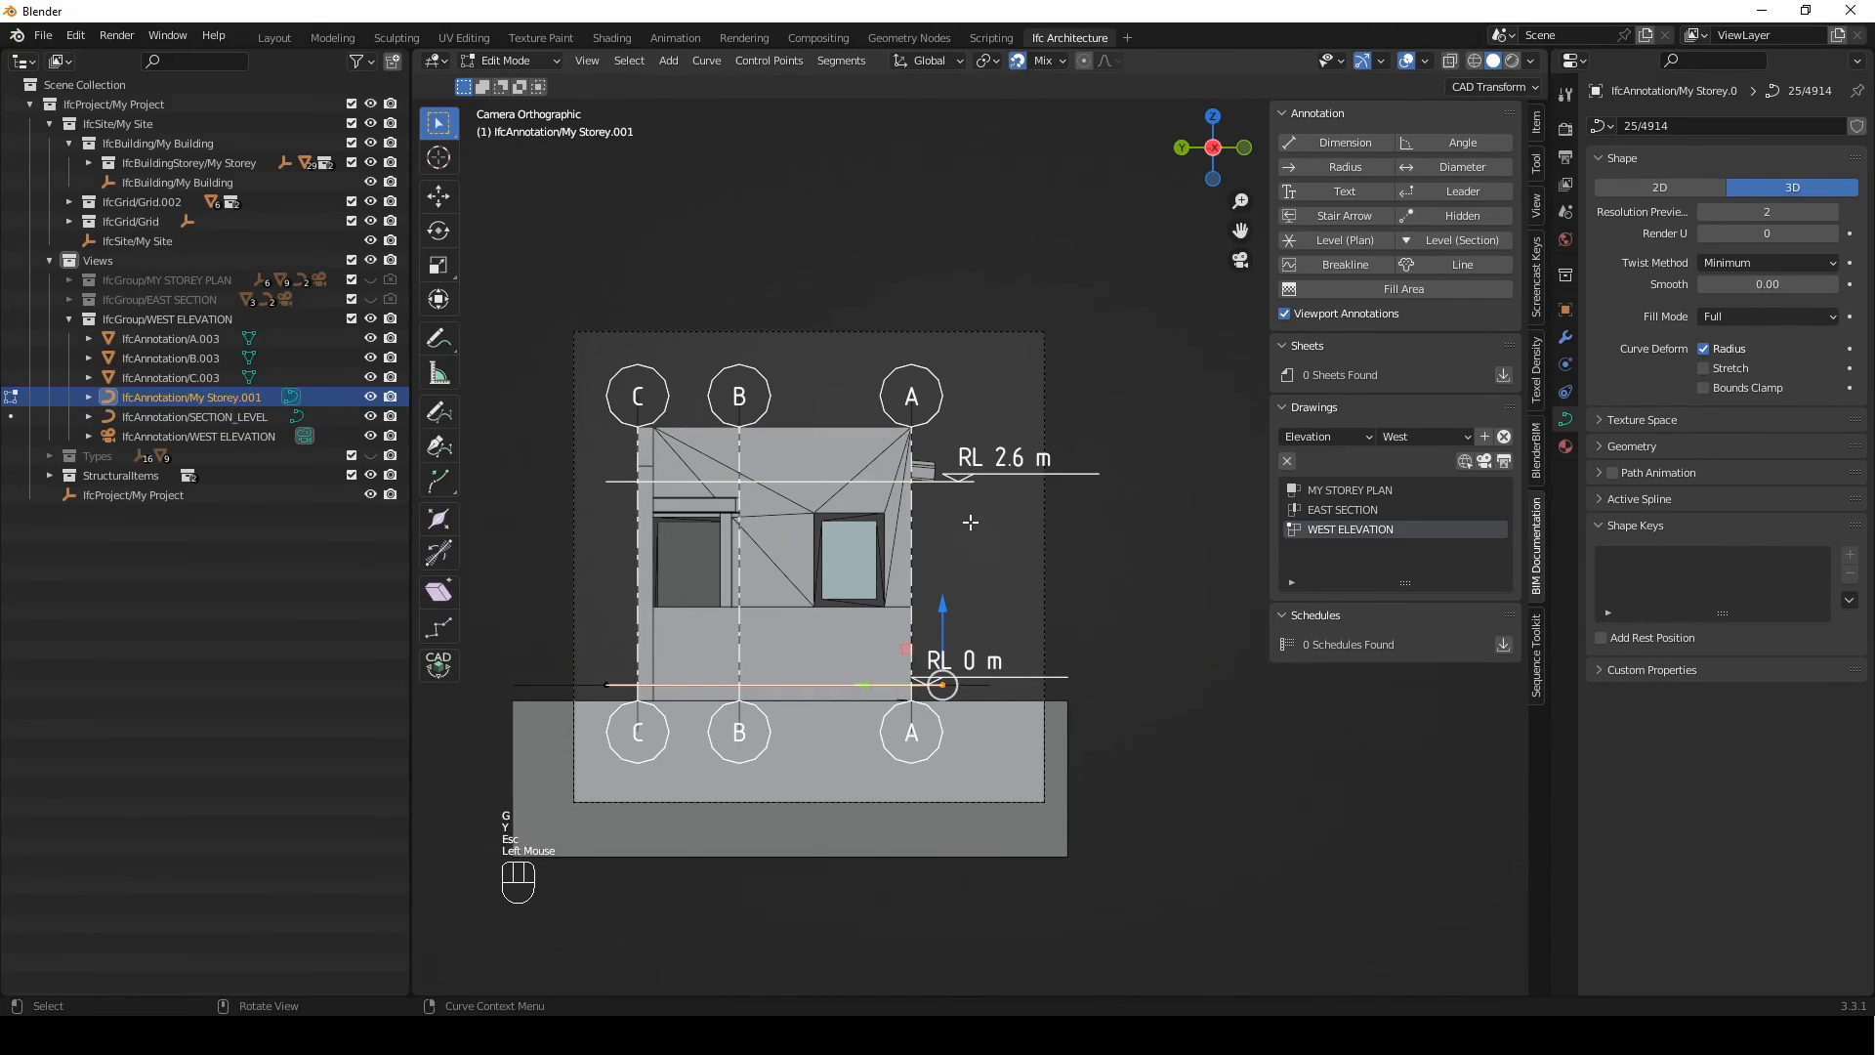
key("g")
key("y")
left_click(1002, 560)
key("Tab")
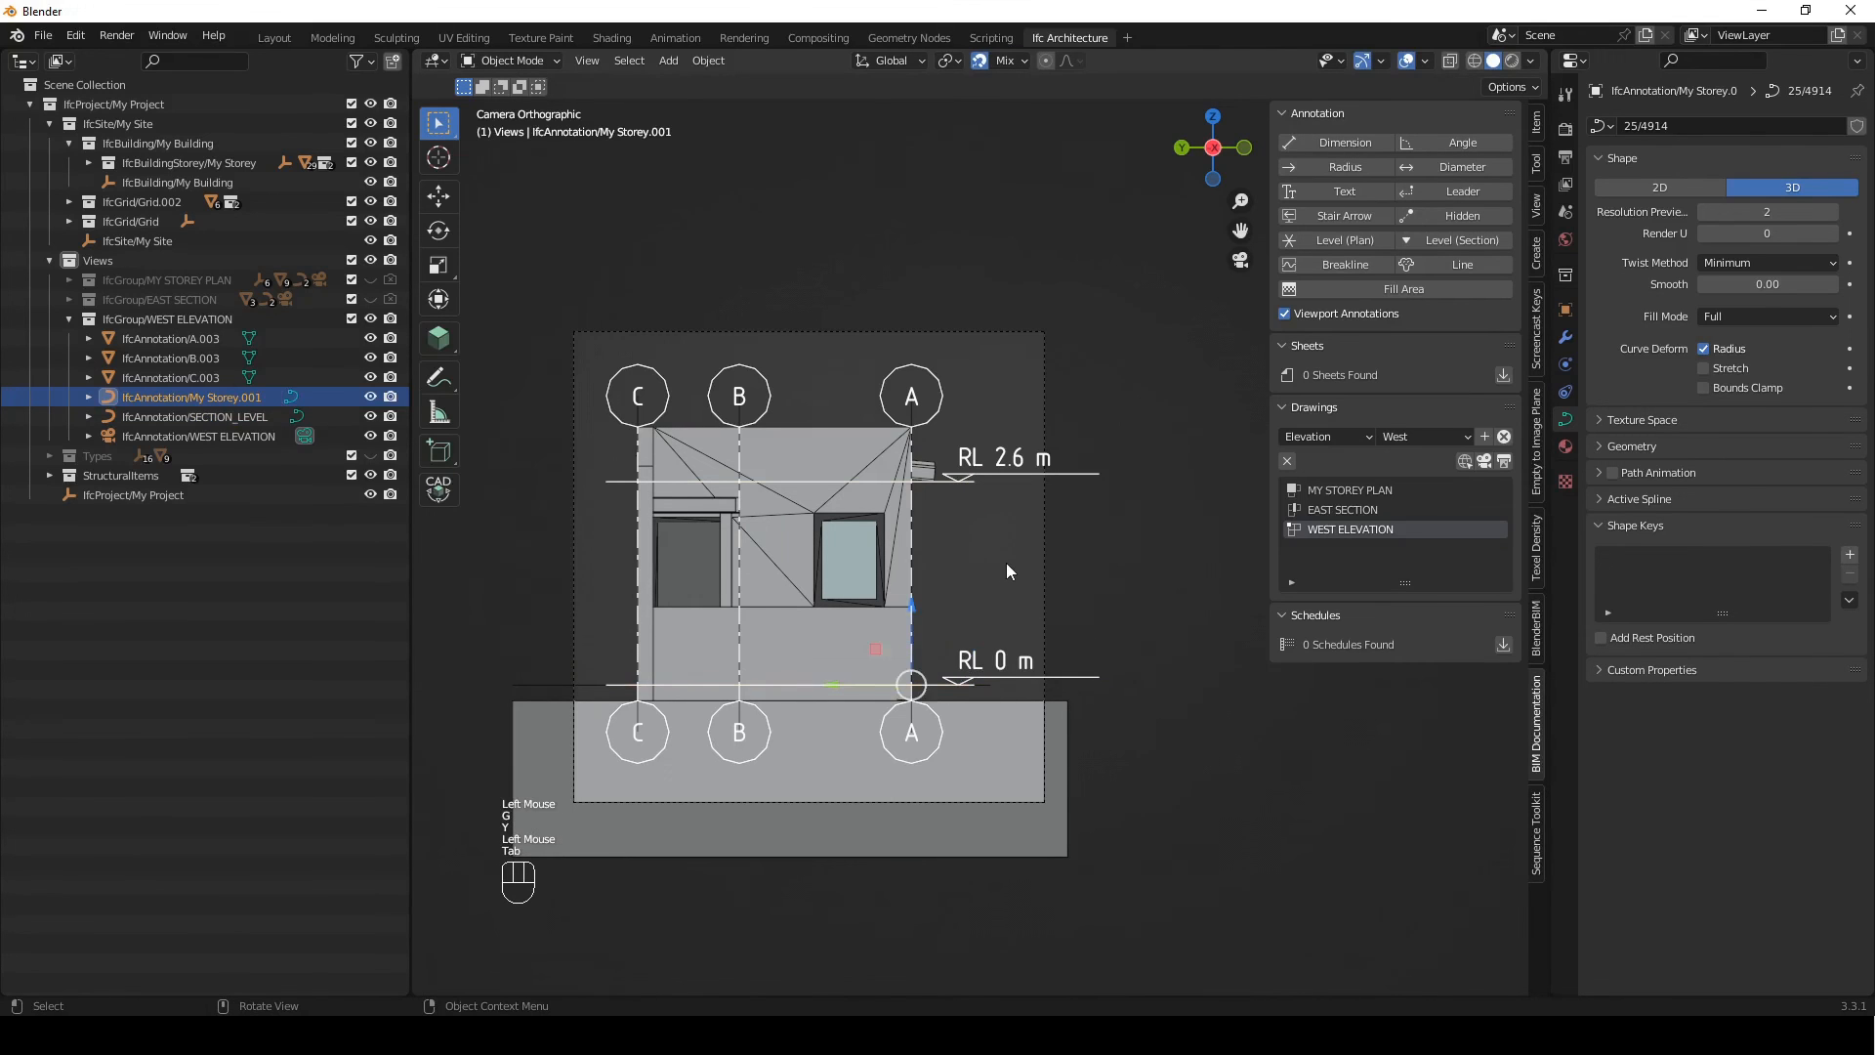
Create the drawing from the WEST ELEVATION camera and inspect the resulting SVG enlarged in the browser
left_click(998, 561)
left_click(1042, 514)
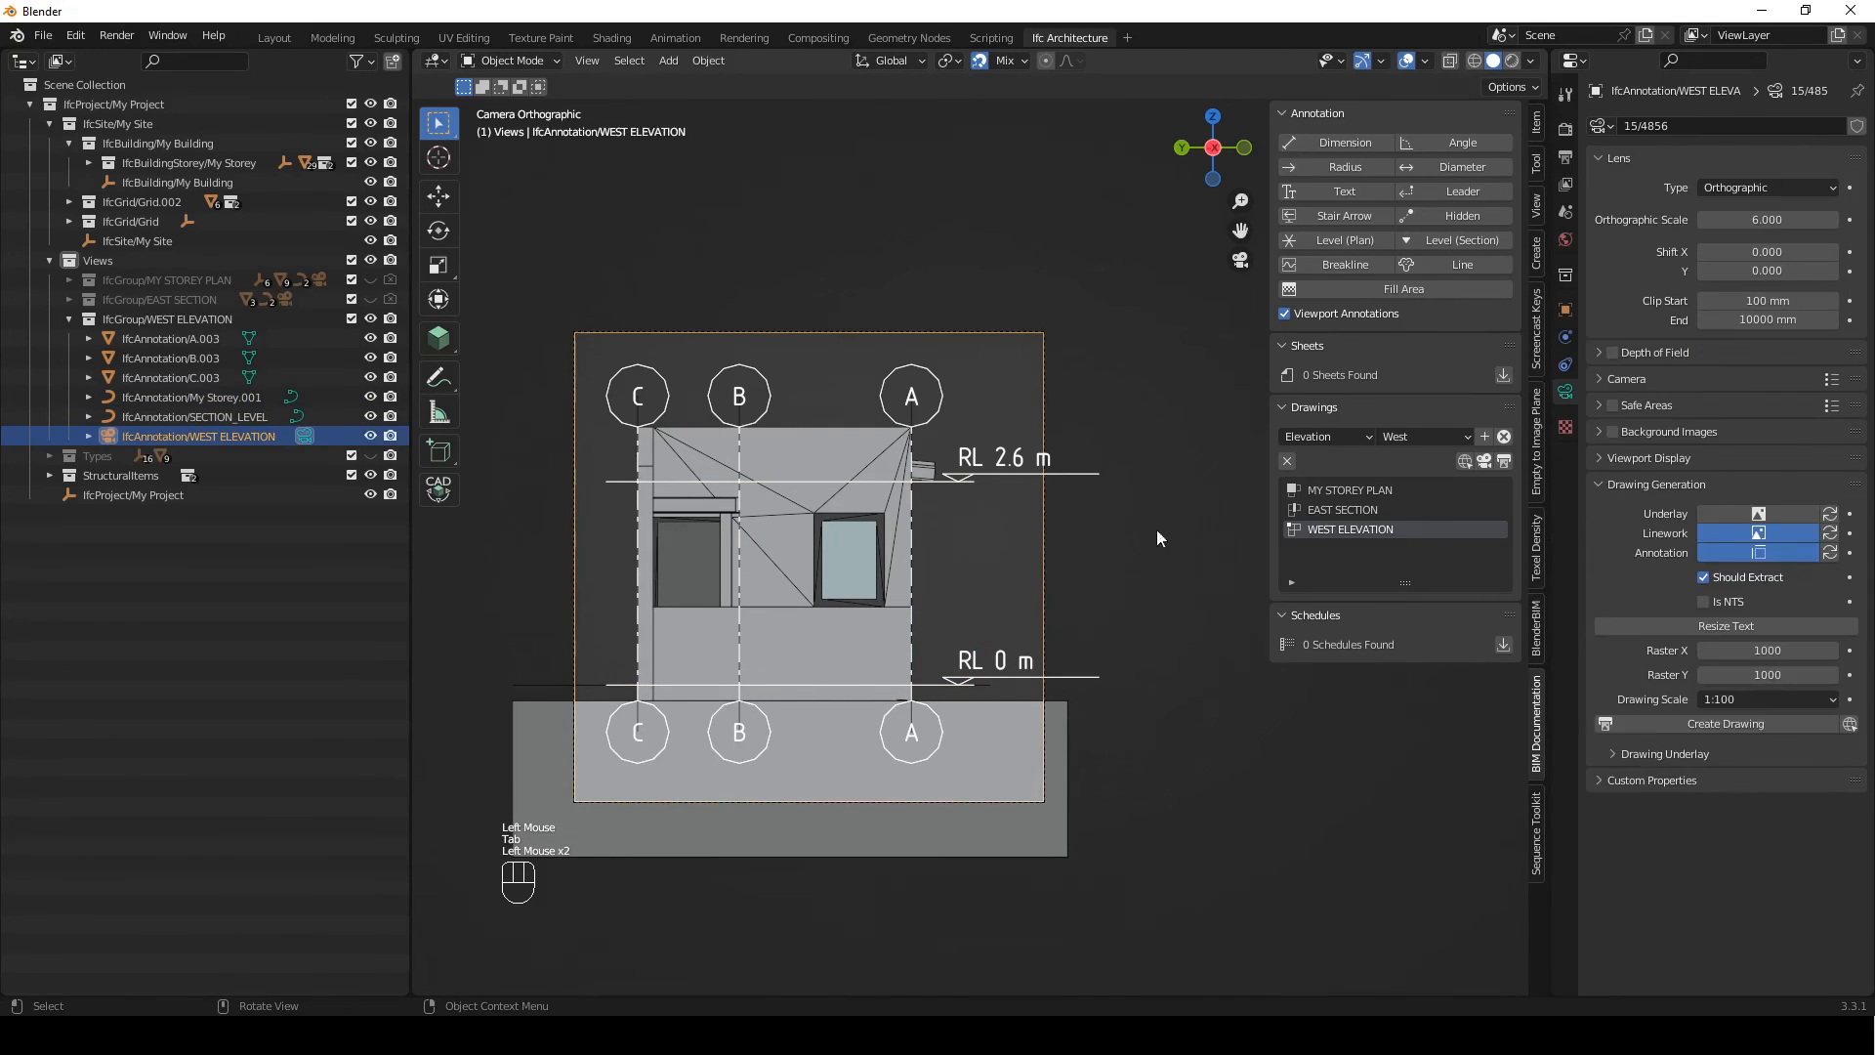
left_click(1746, 721)
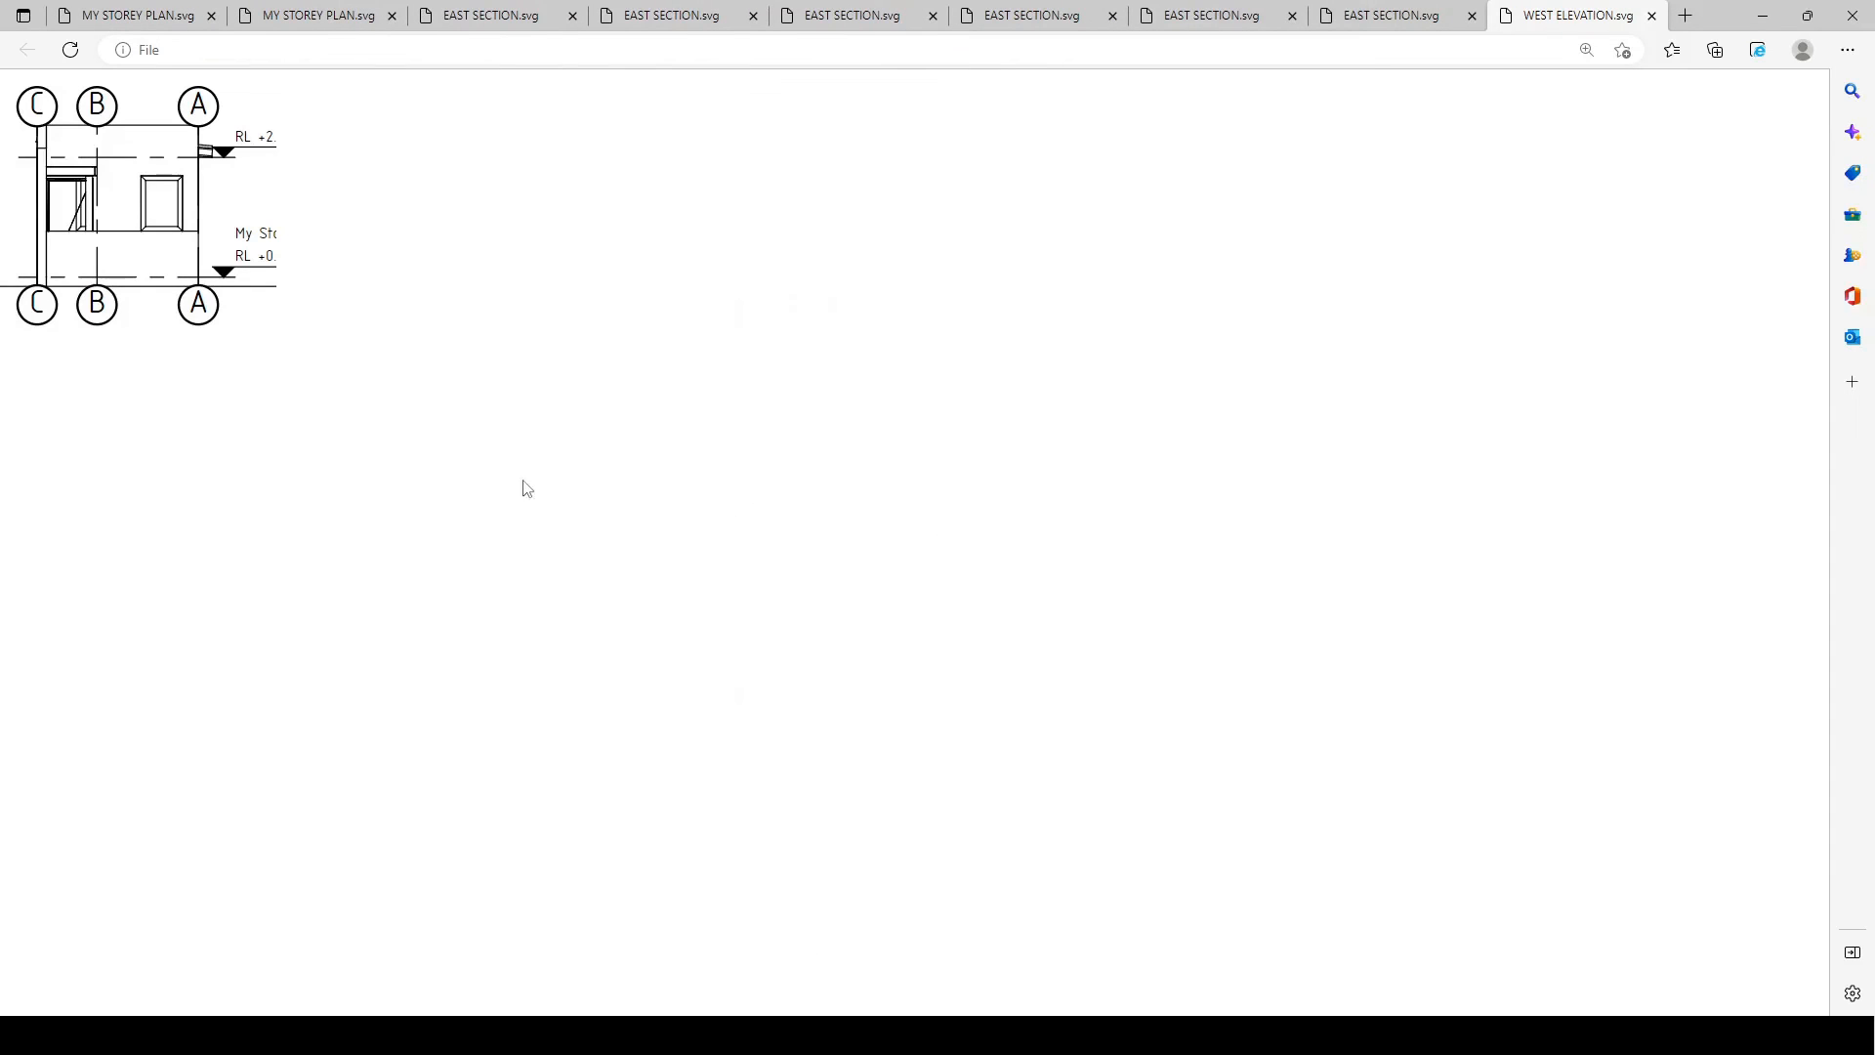
scroll(134, 208, "up", 7, "ctrl")
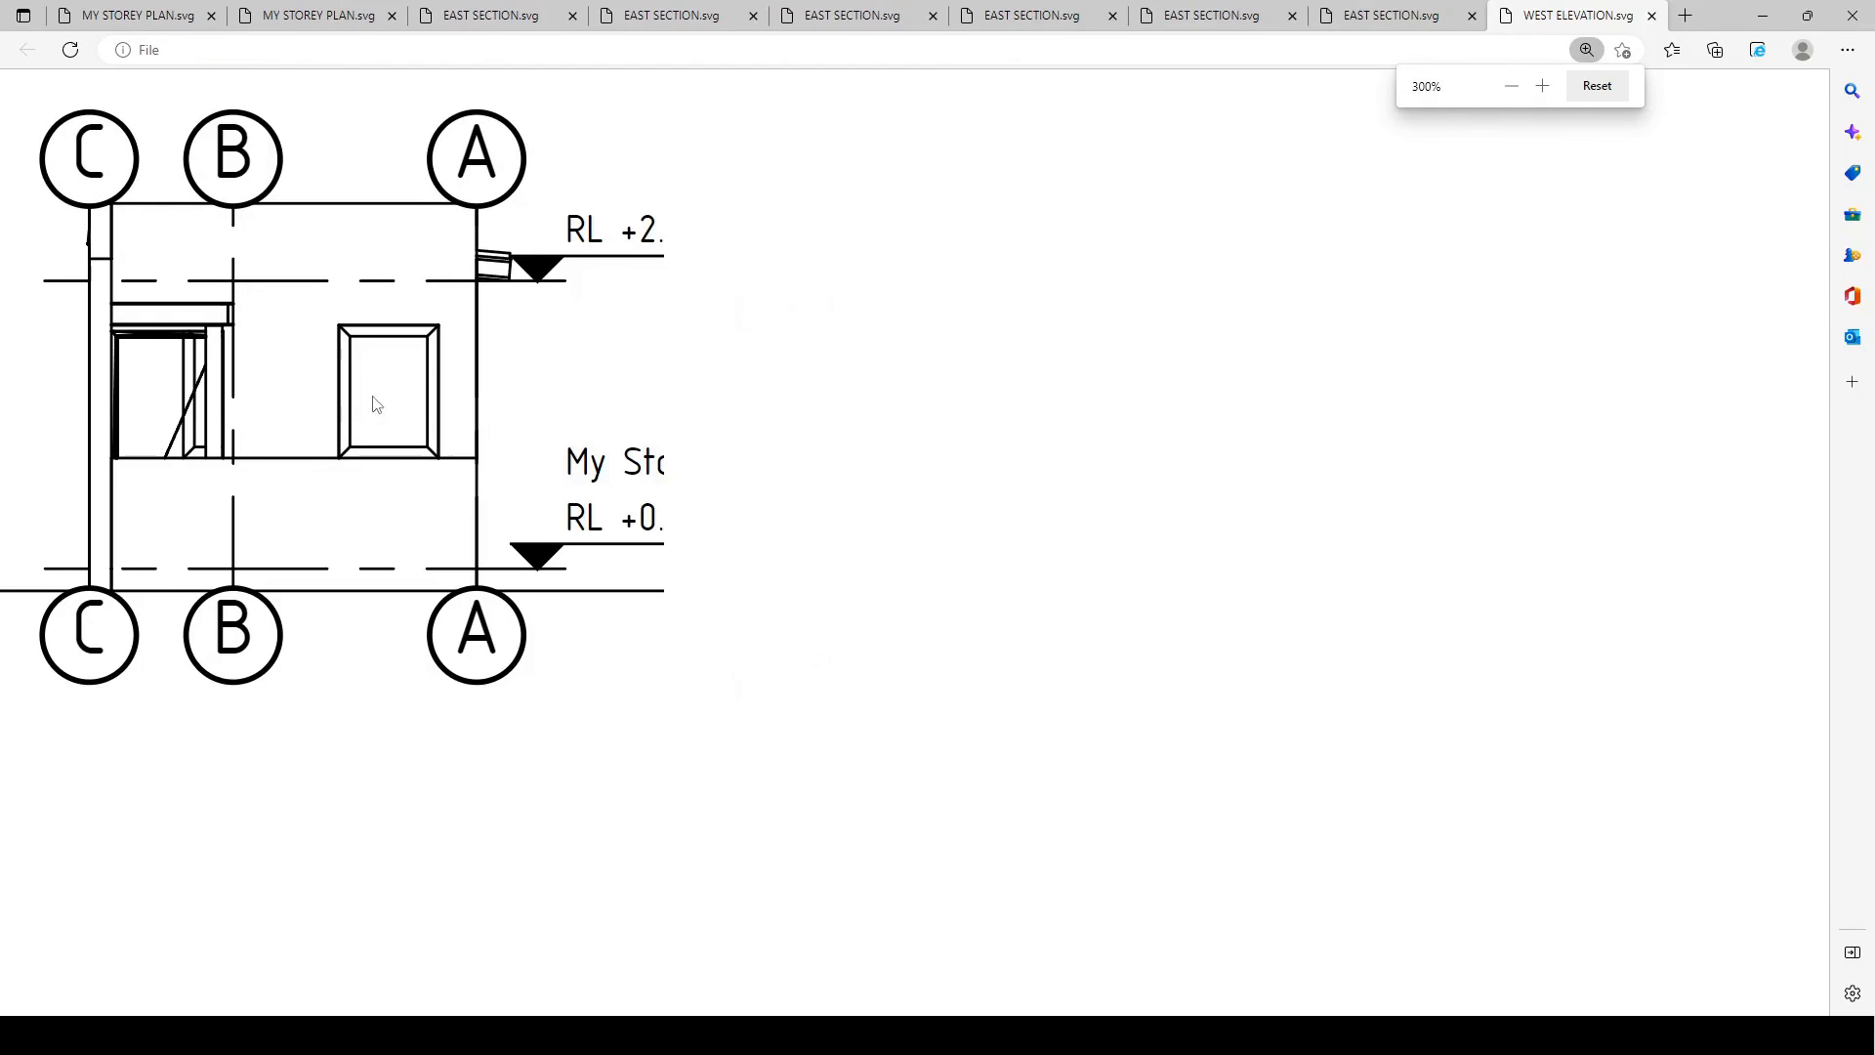
left_click(1762, 16)
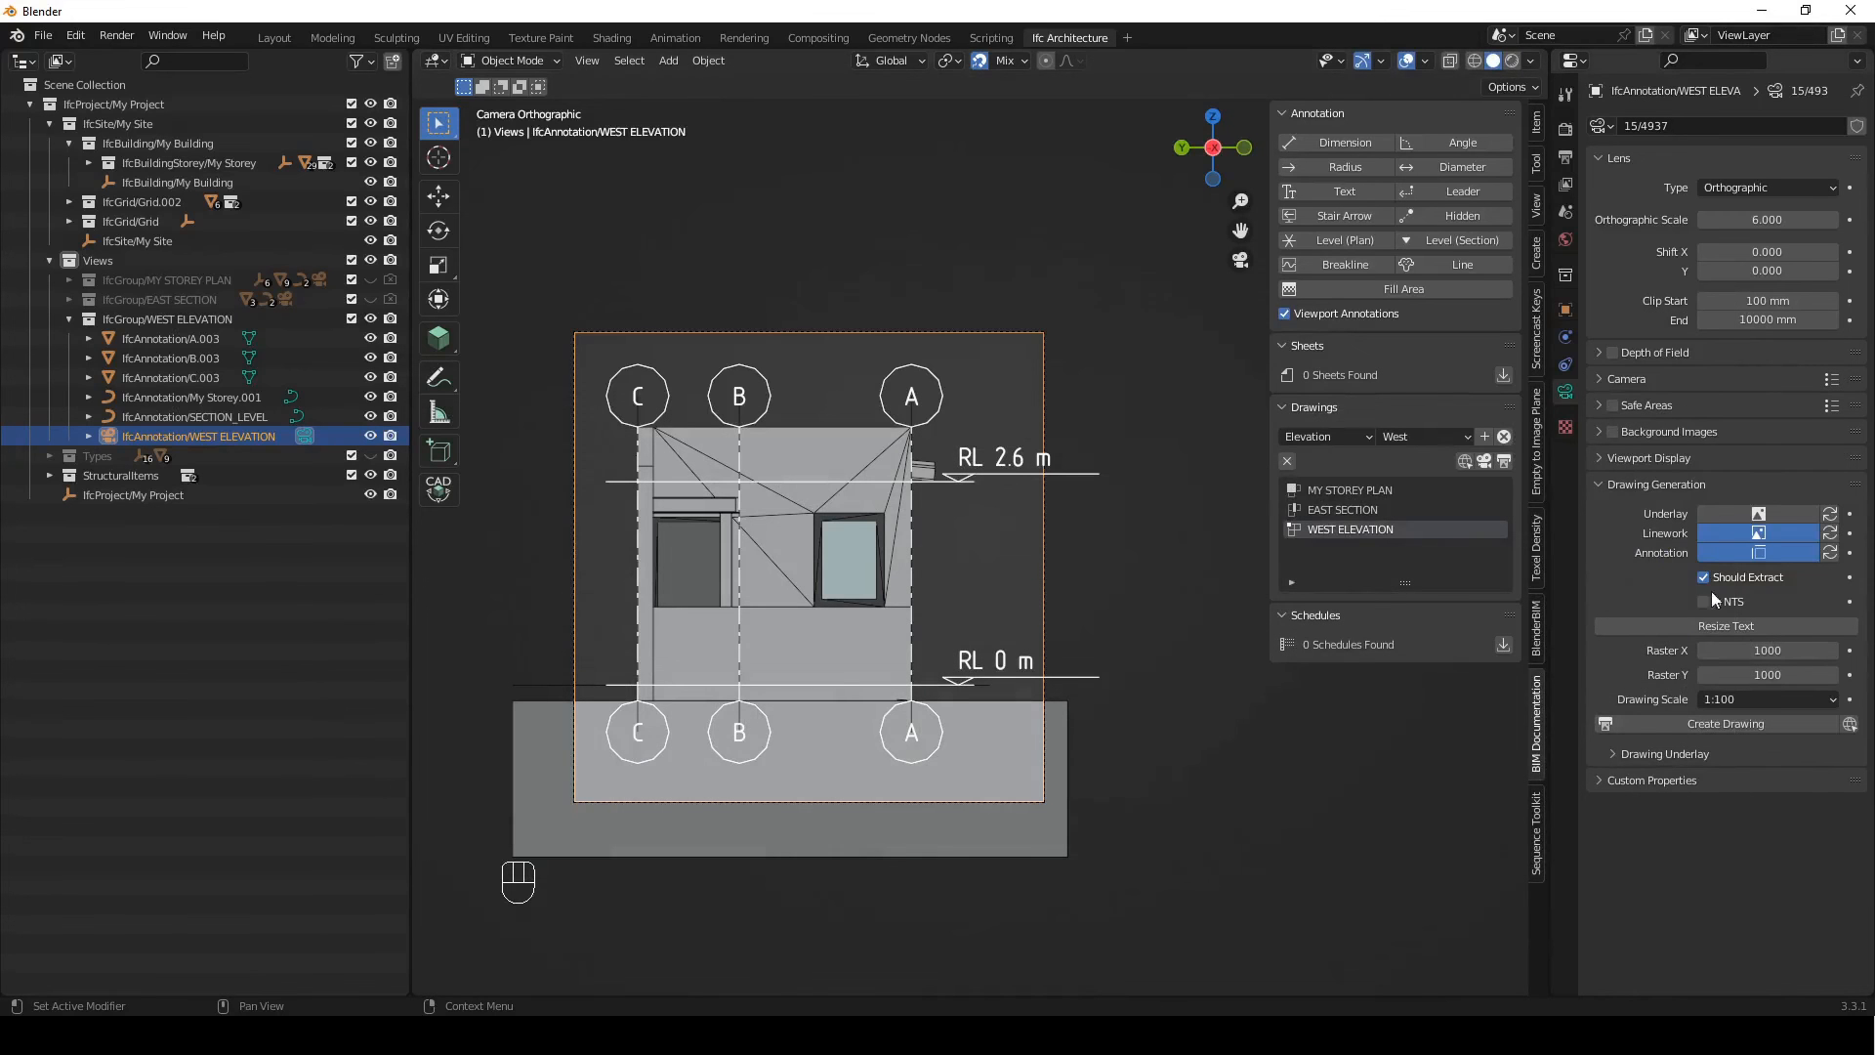
Set the West elevation's drawing scale to 1:50, recreate the drawing and review the whole sheet in the browser
left_click(1741, 699)
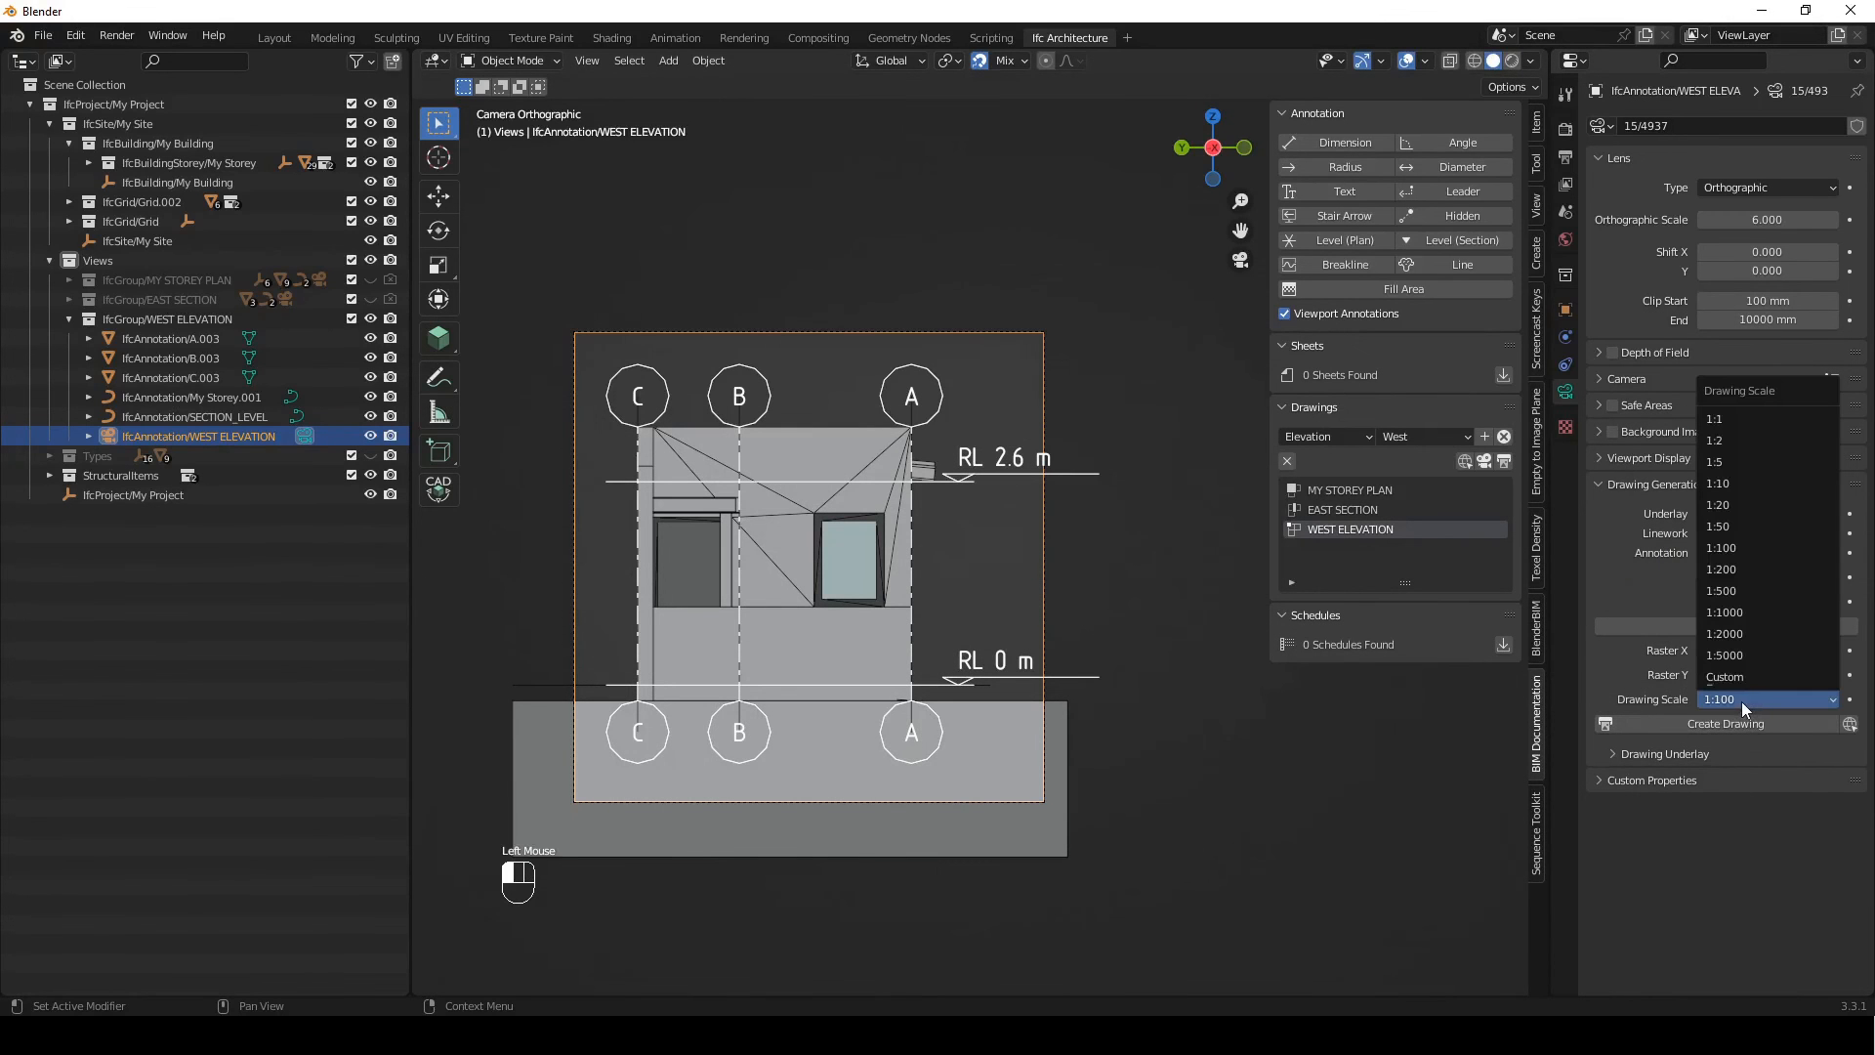
left_click(1757, 535)
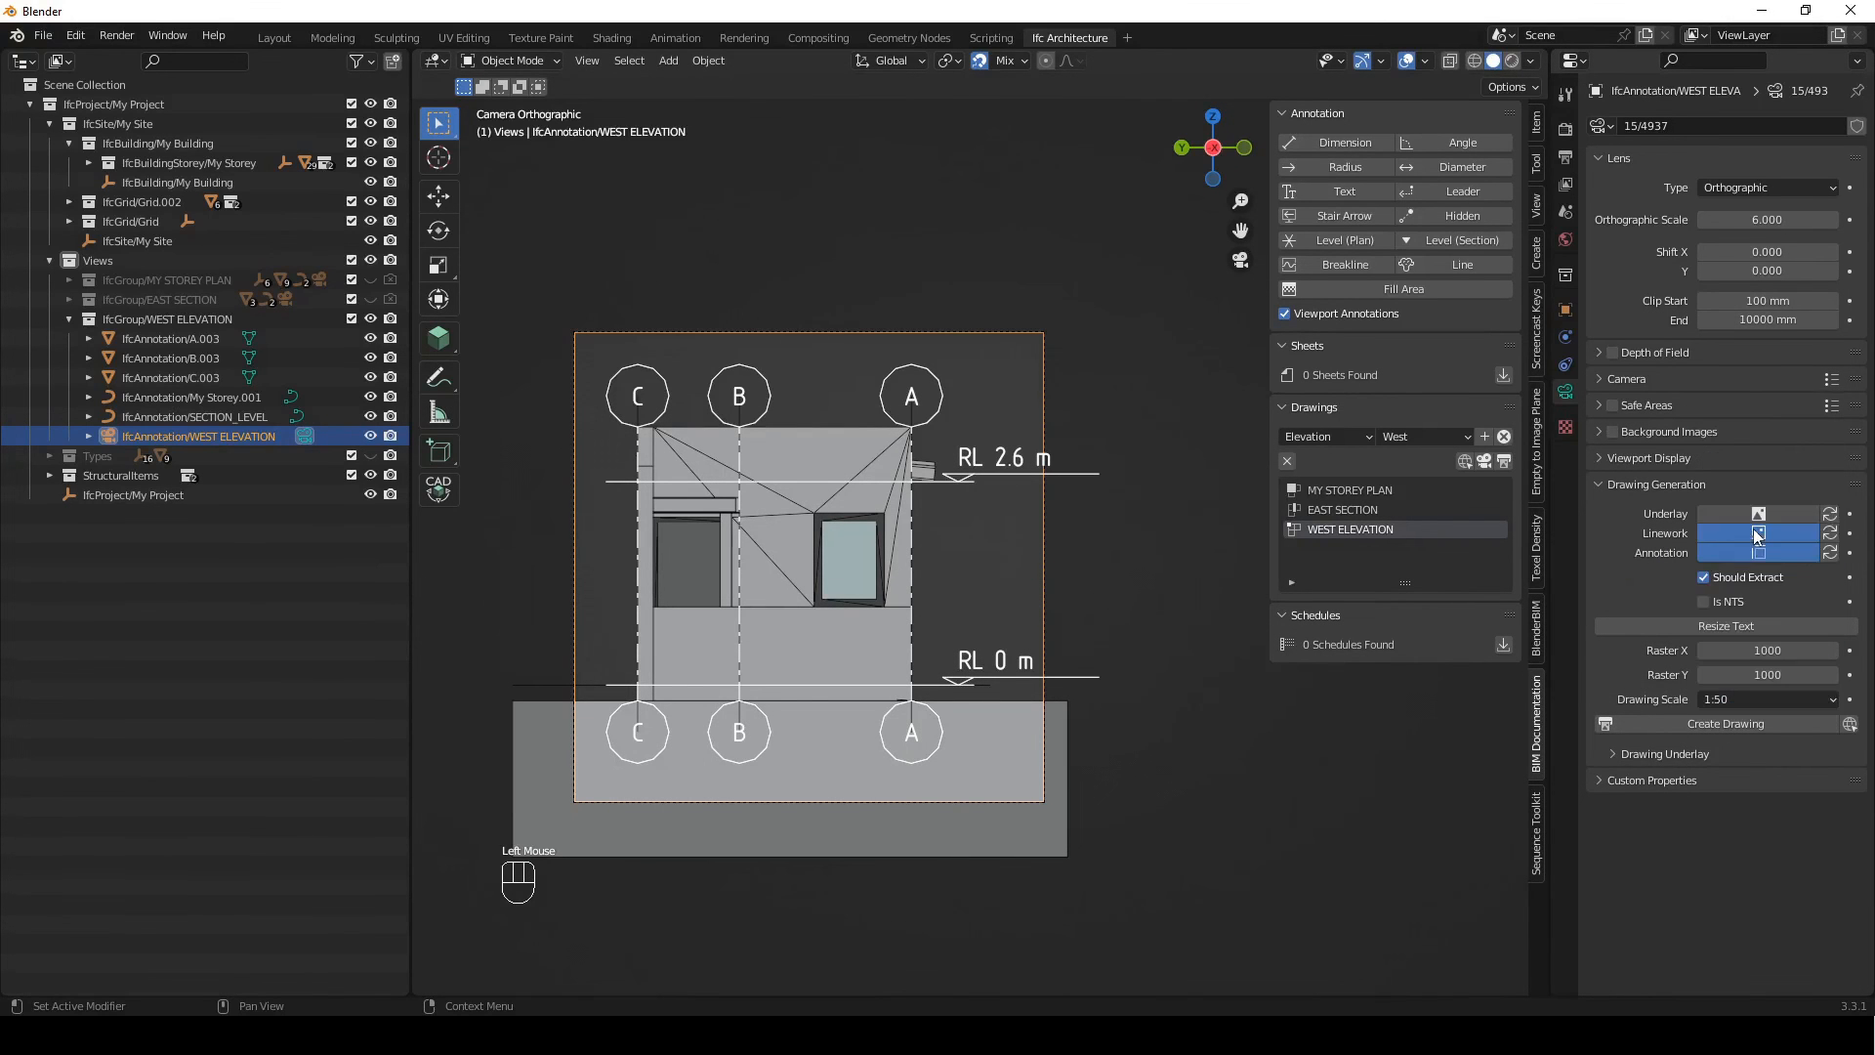
left_click(1727, 725)
scroll(892, 502, "down", 3)
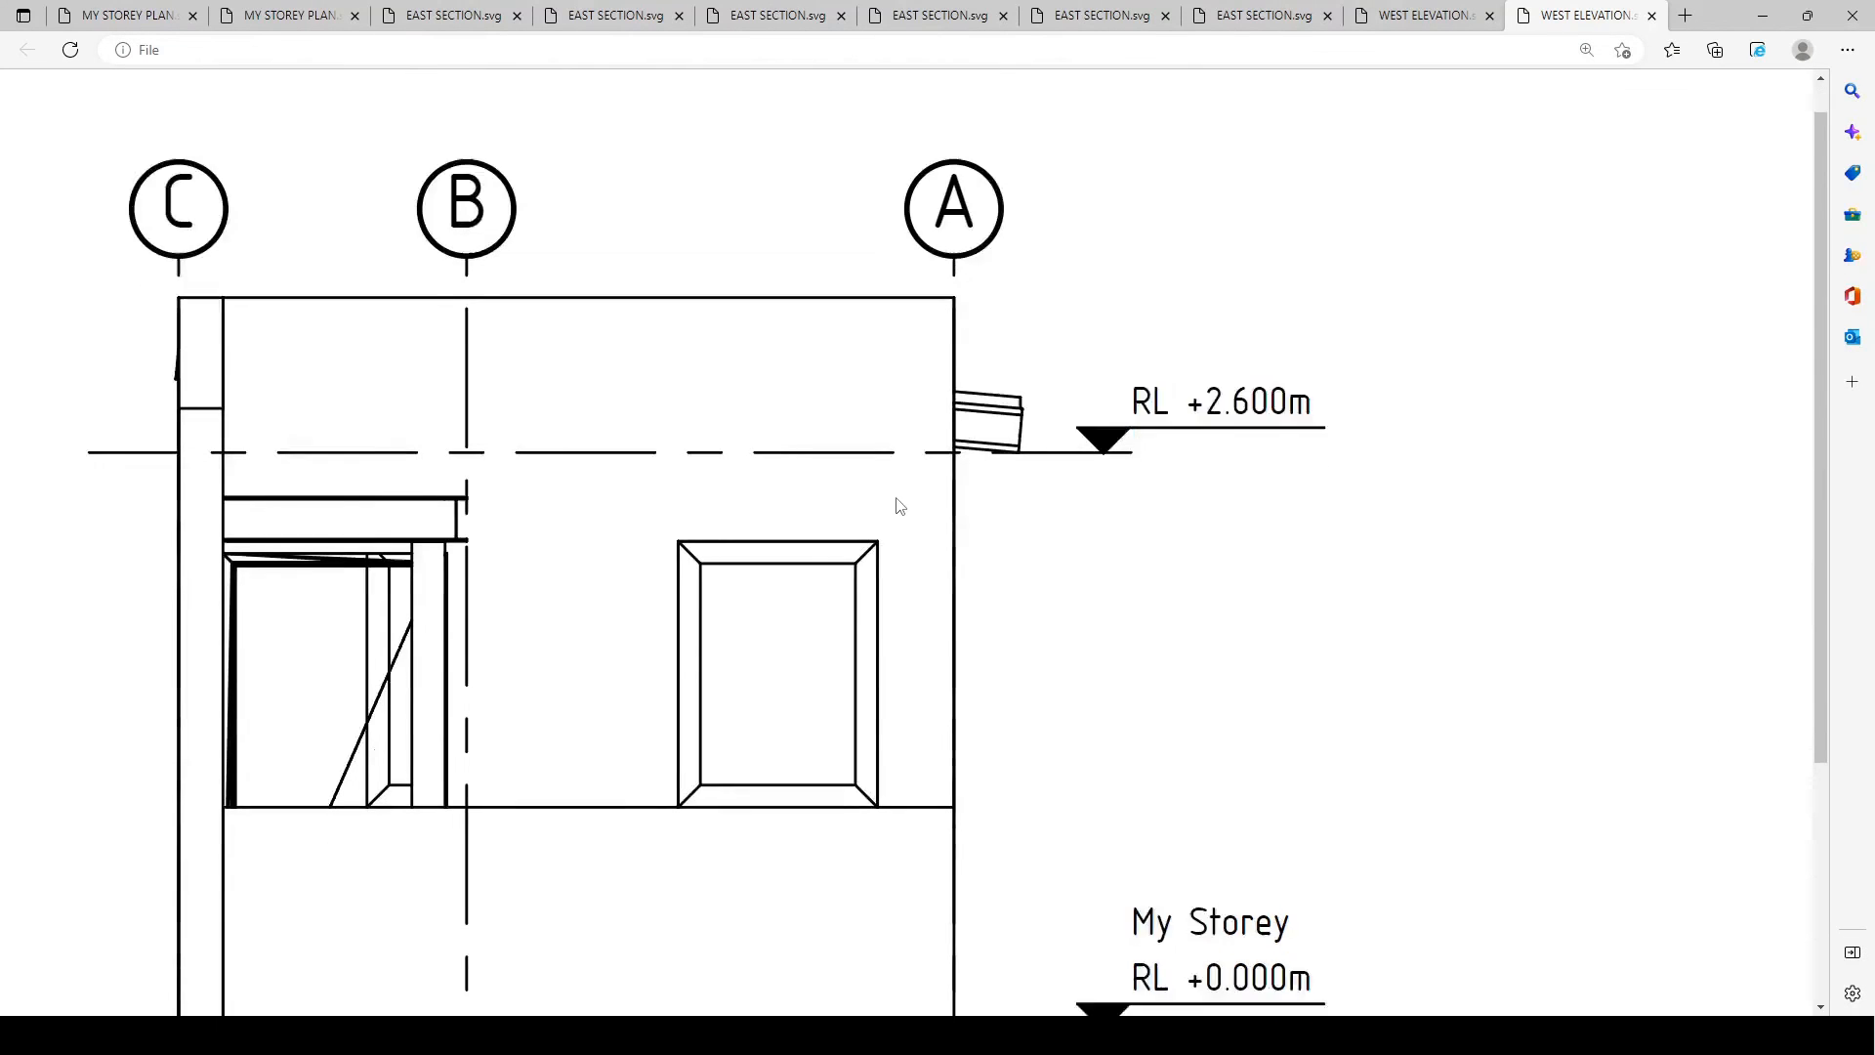
scroll(829, 485, "down", 3, "ctrl")
scroll(825, 485, "up", 1, "ctrl")
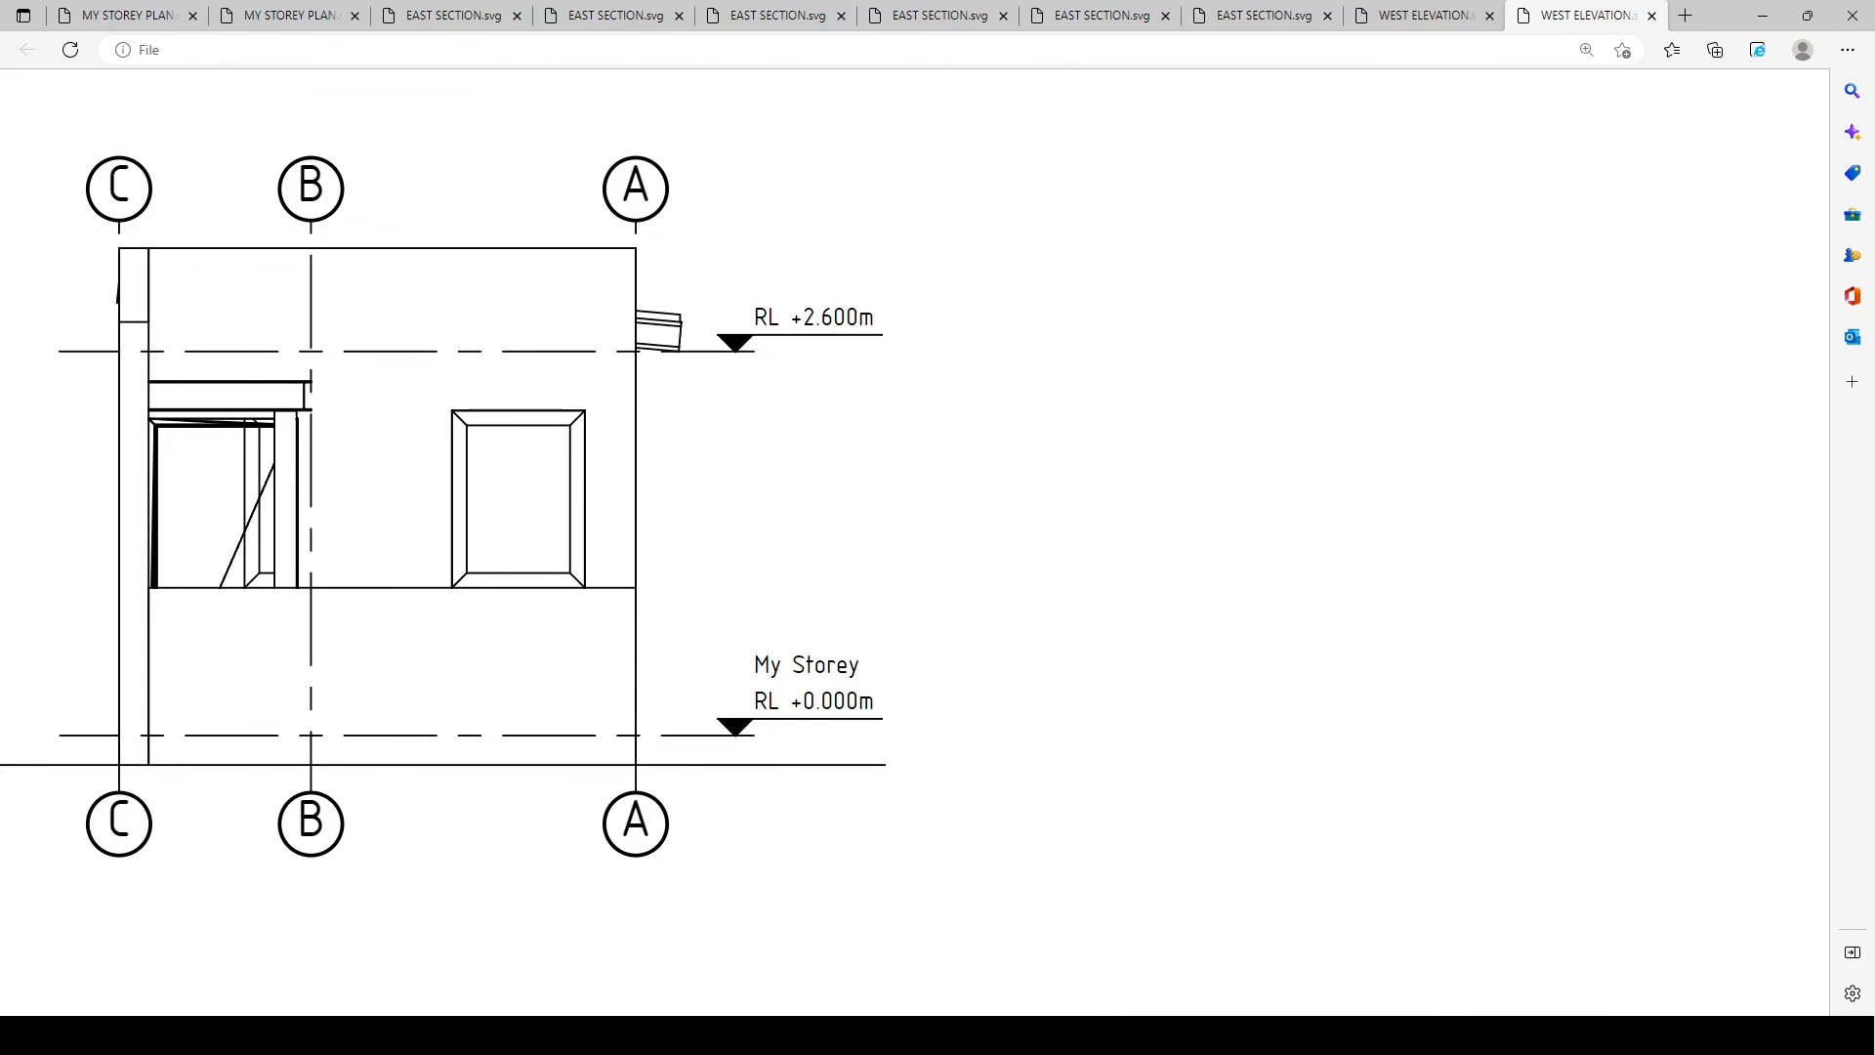
Switch back to Blender, apply Limited Dissolve to the entire door mesh, and regenerate the West elevation drawing
key("alt+Tab")
left_click(701, 556)
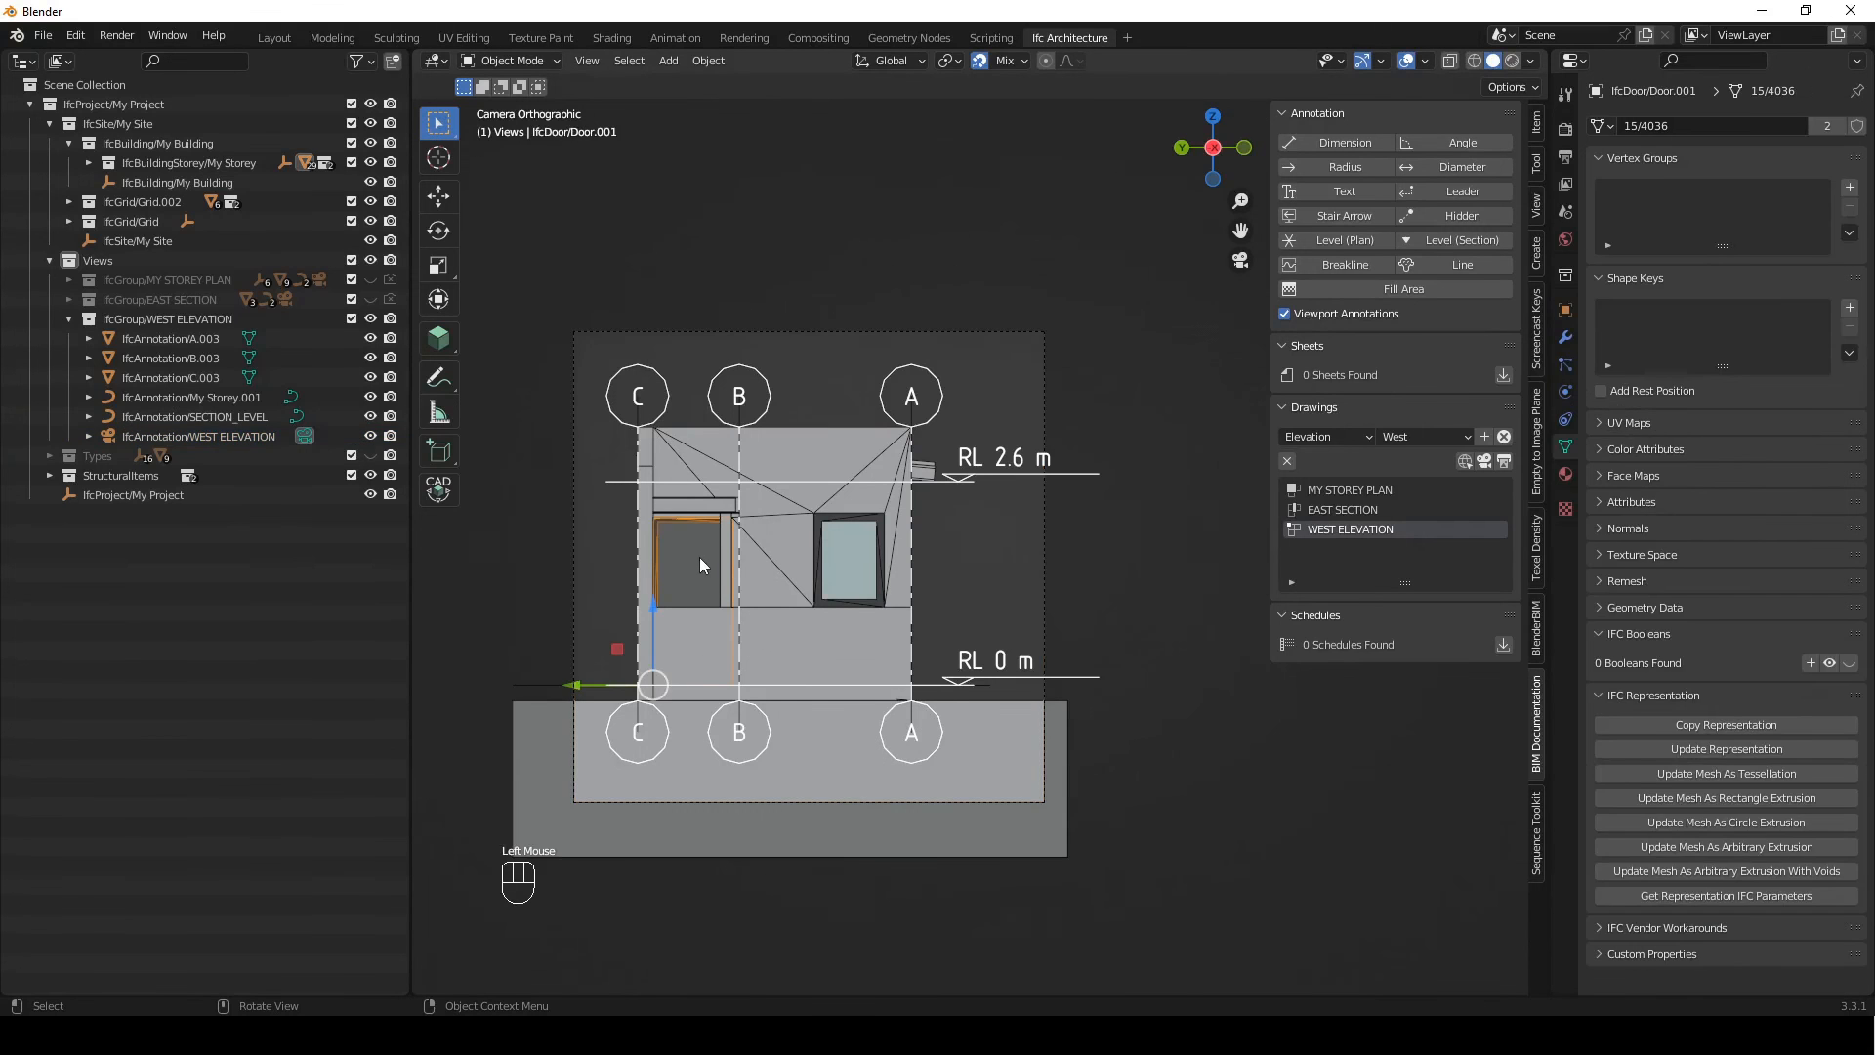
key("Tab")
key("a")
key("x")
left_click(688, 582)
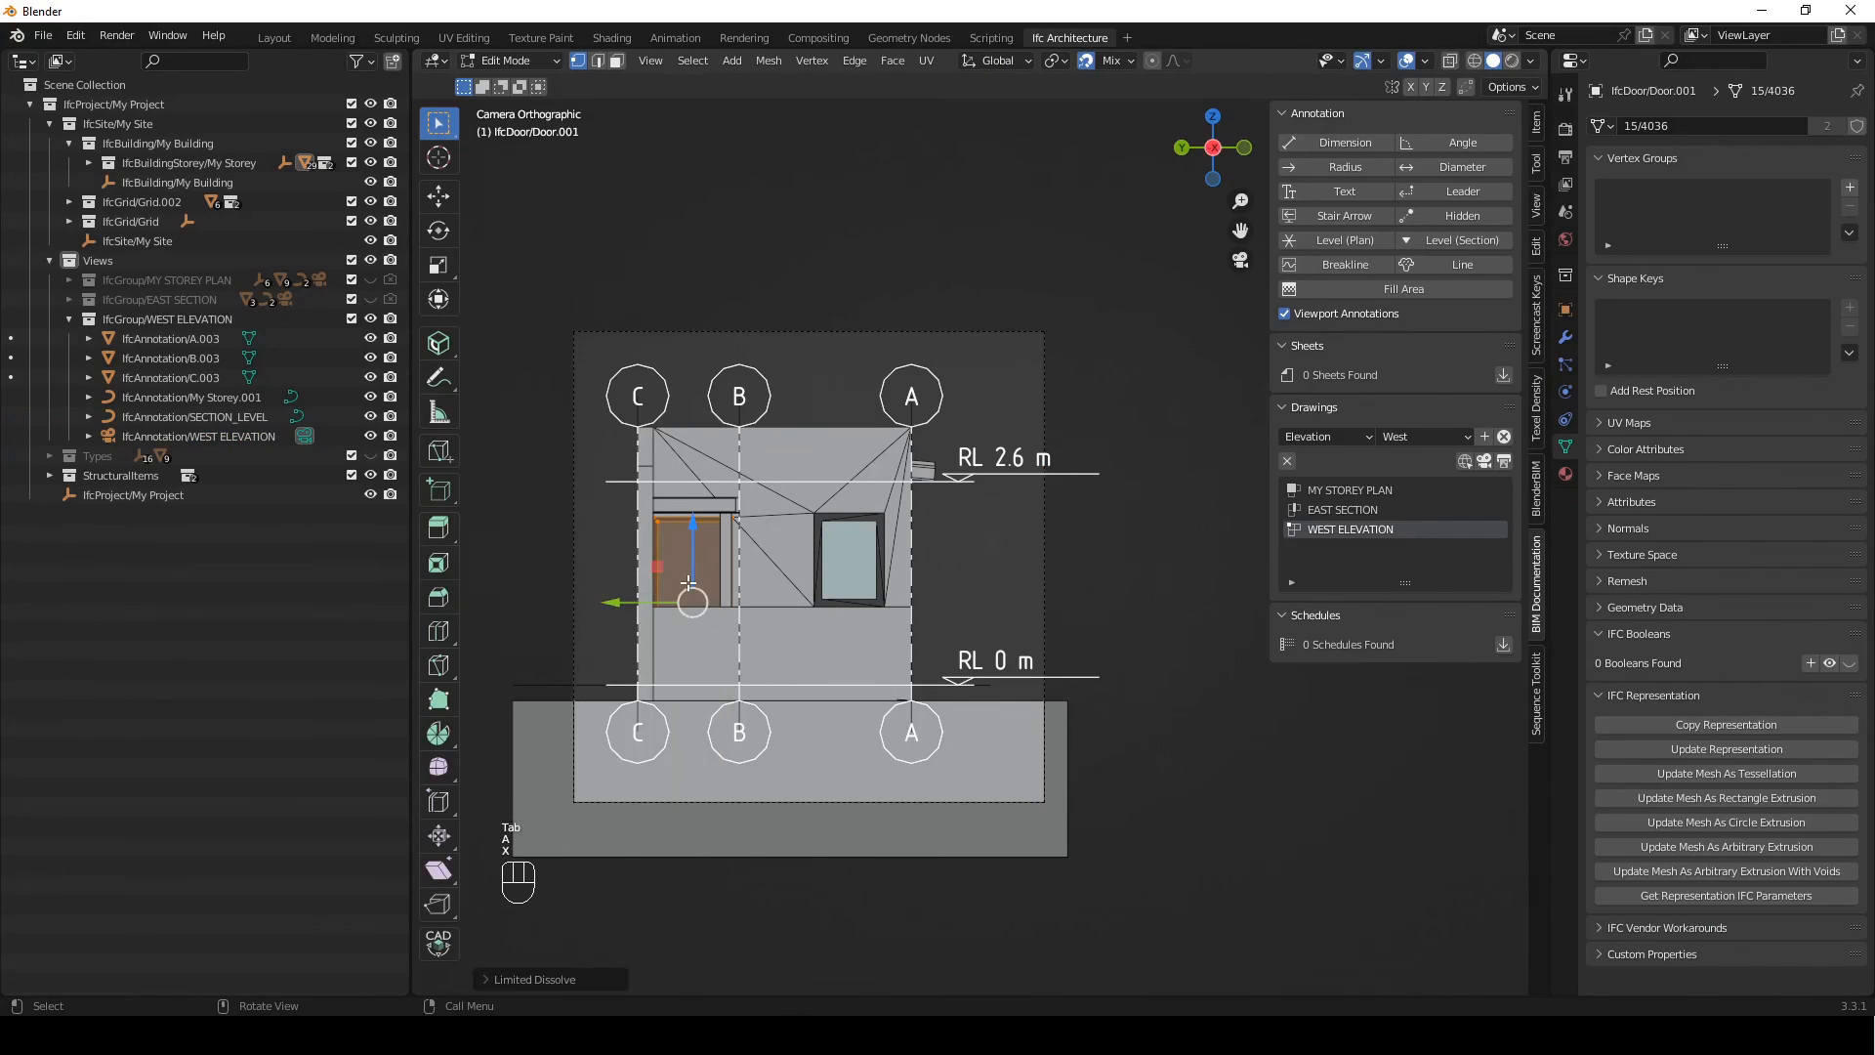
key("Tab")
left_click(1167, 619)
left_click(1504, 464)
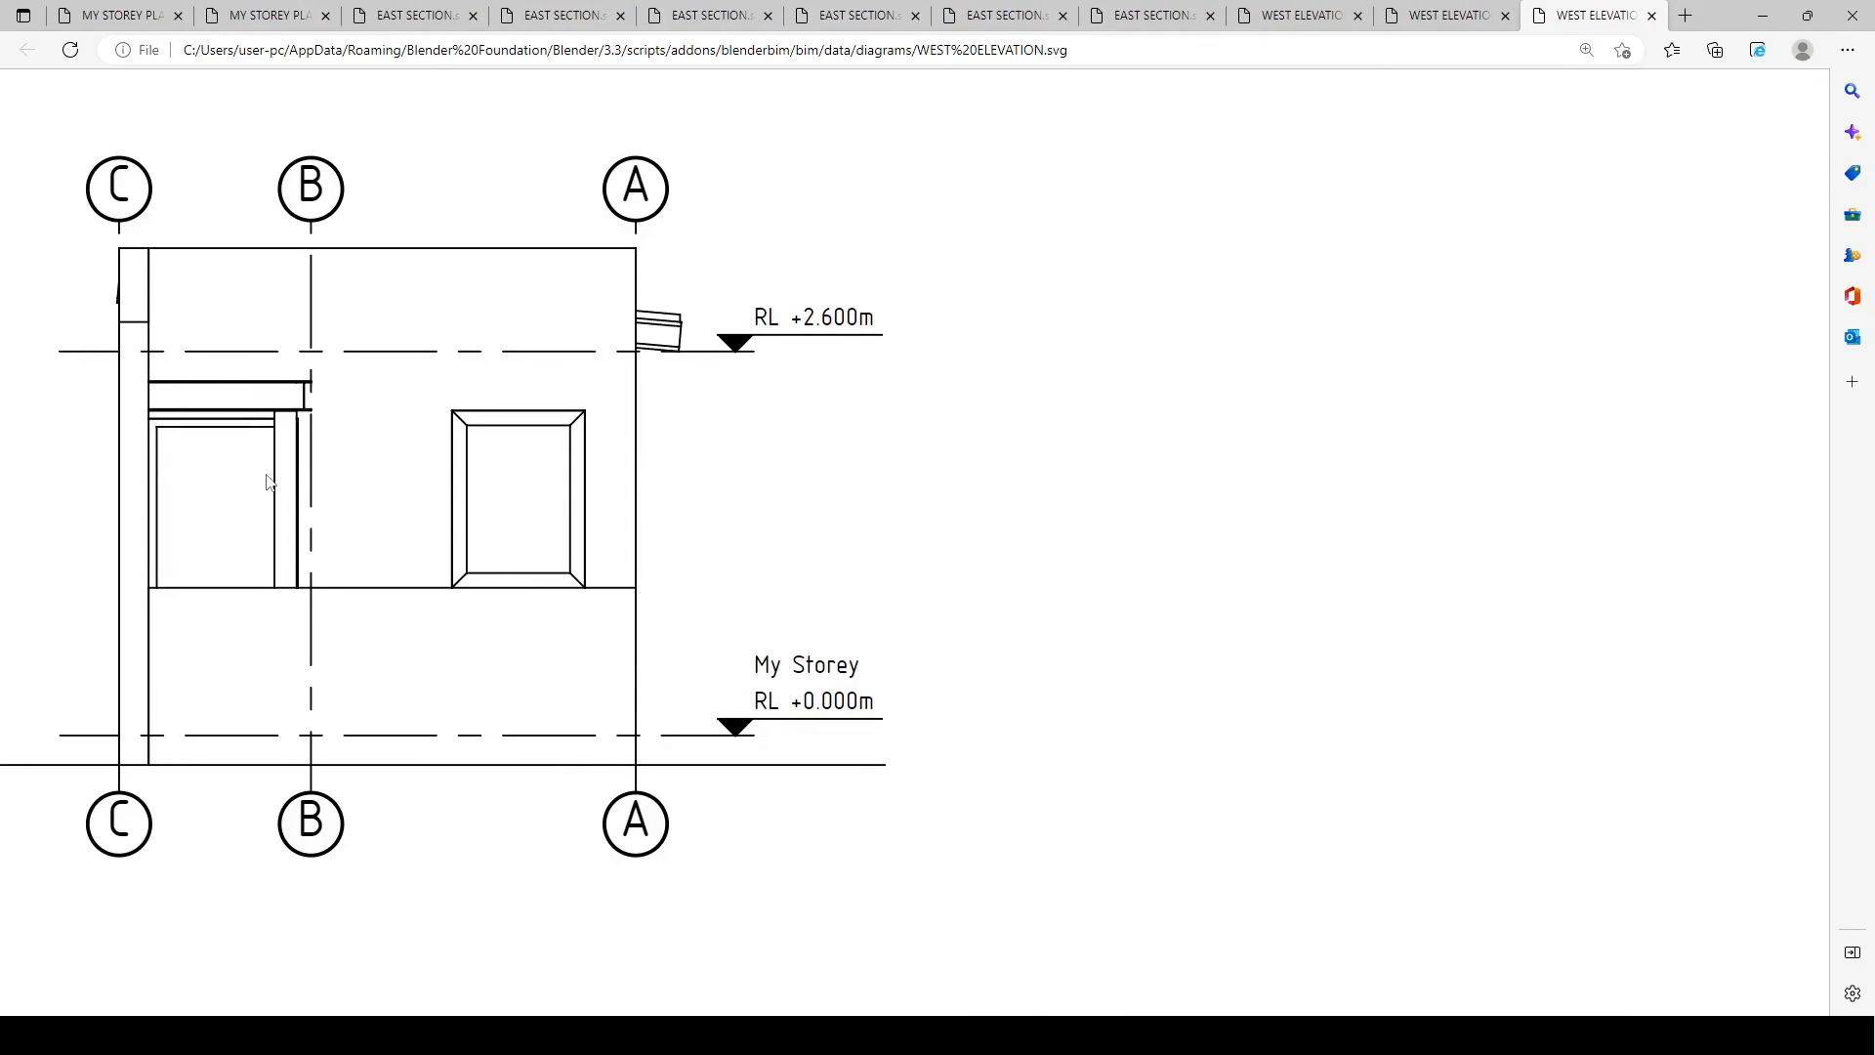
Return to Blender, add a text annotation and place it on the ground line just below the RL 0 m level marker
key("alt+Tab")
scroll(1023, 660, "up", 2)
middle_click_drag(764, 647, 816, 563, "shift")
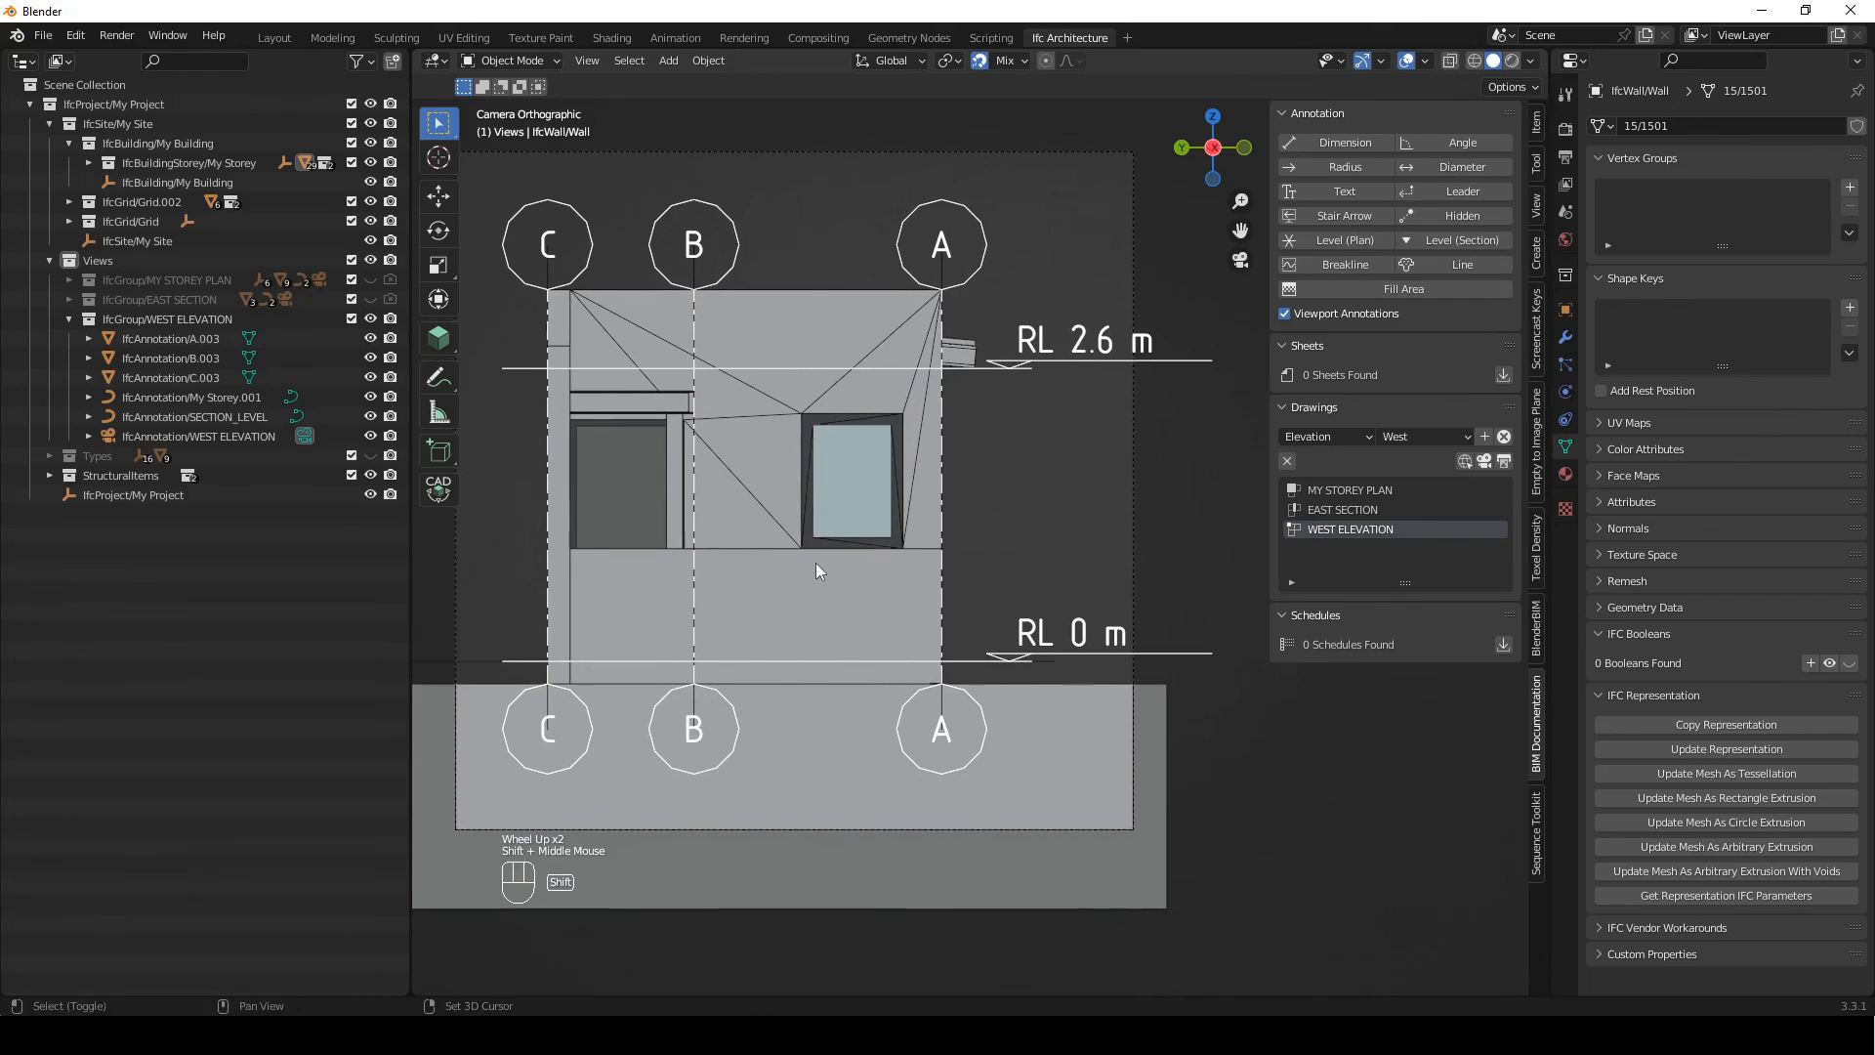
left_click(1374, 193)
key("g")
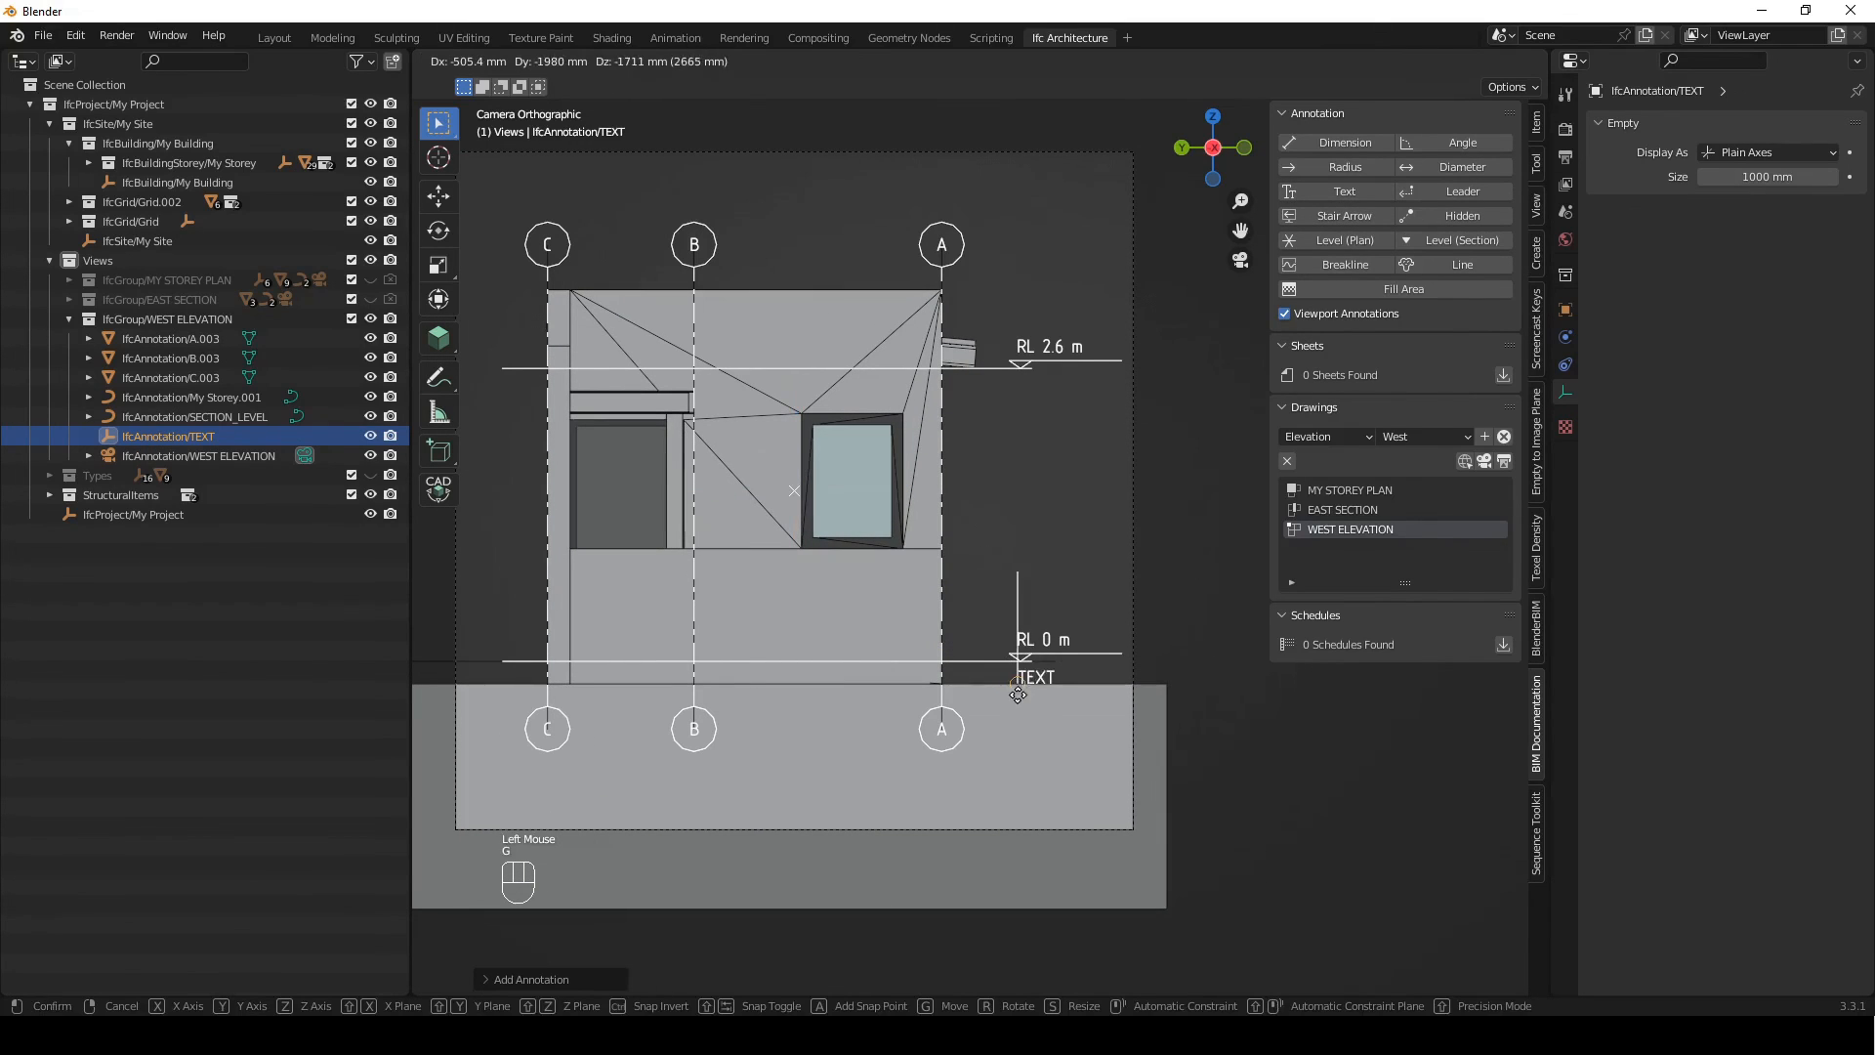
left_click(1015, 687)
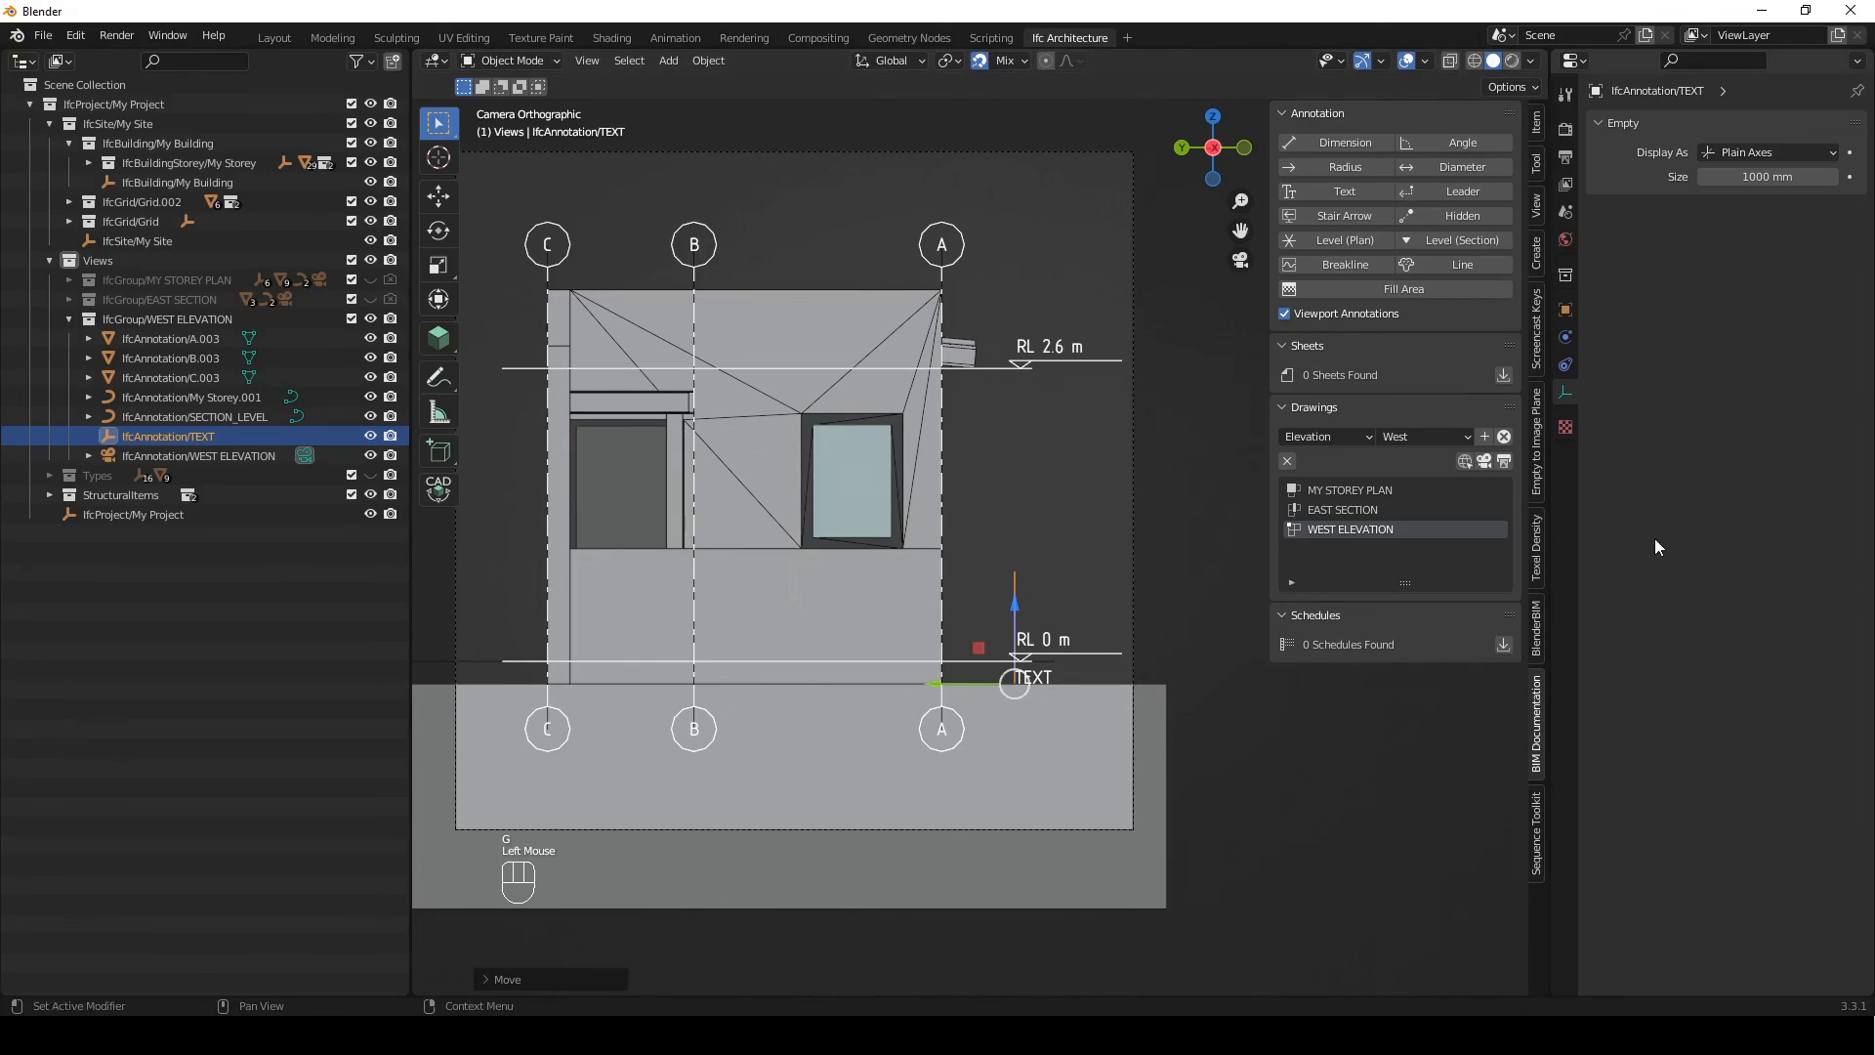
Change the new text annotation's literal to NGL and apply the edit
left_click(1560, 309)
scroll(1701, 776, "down", 2)
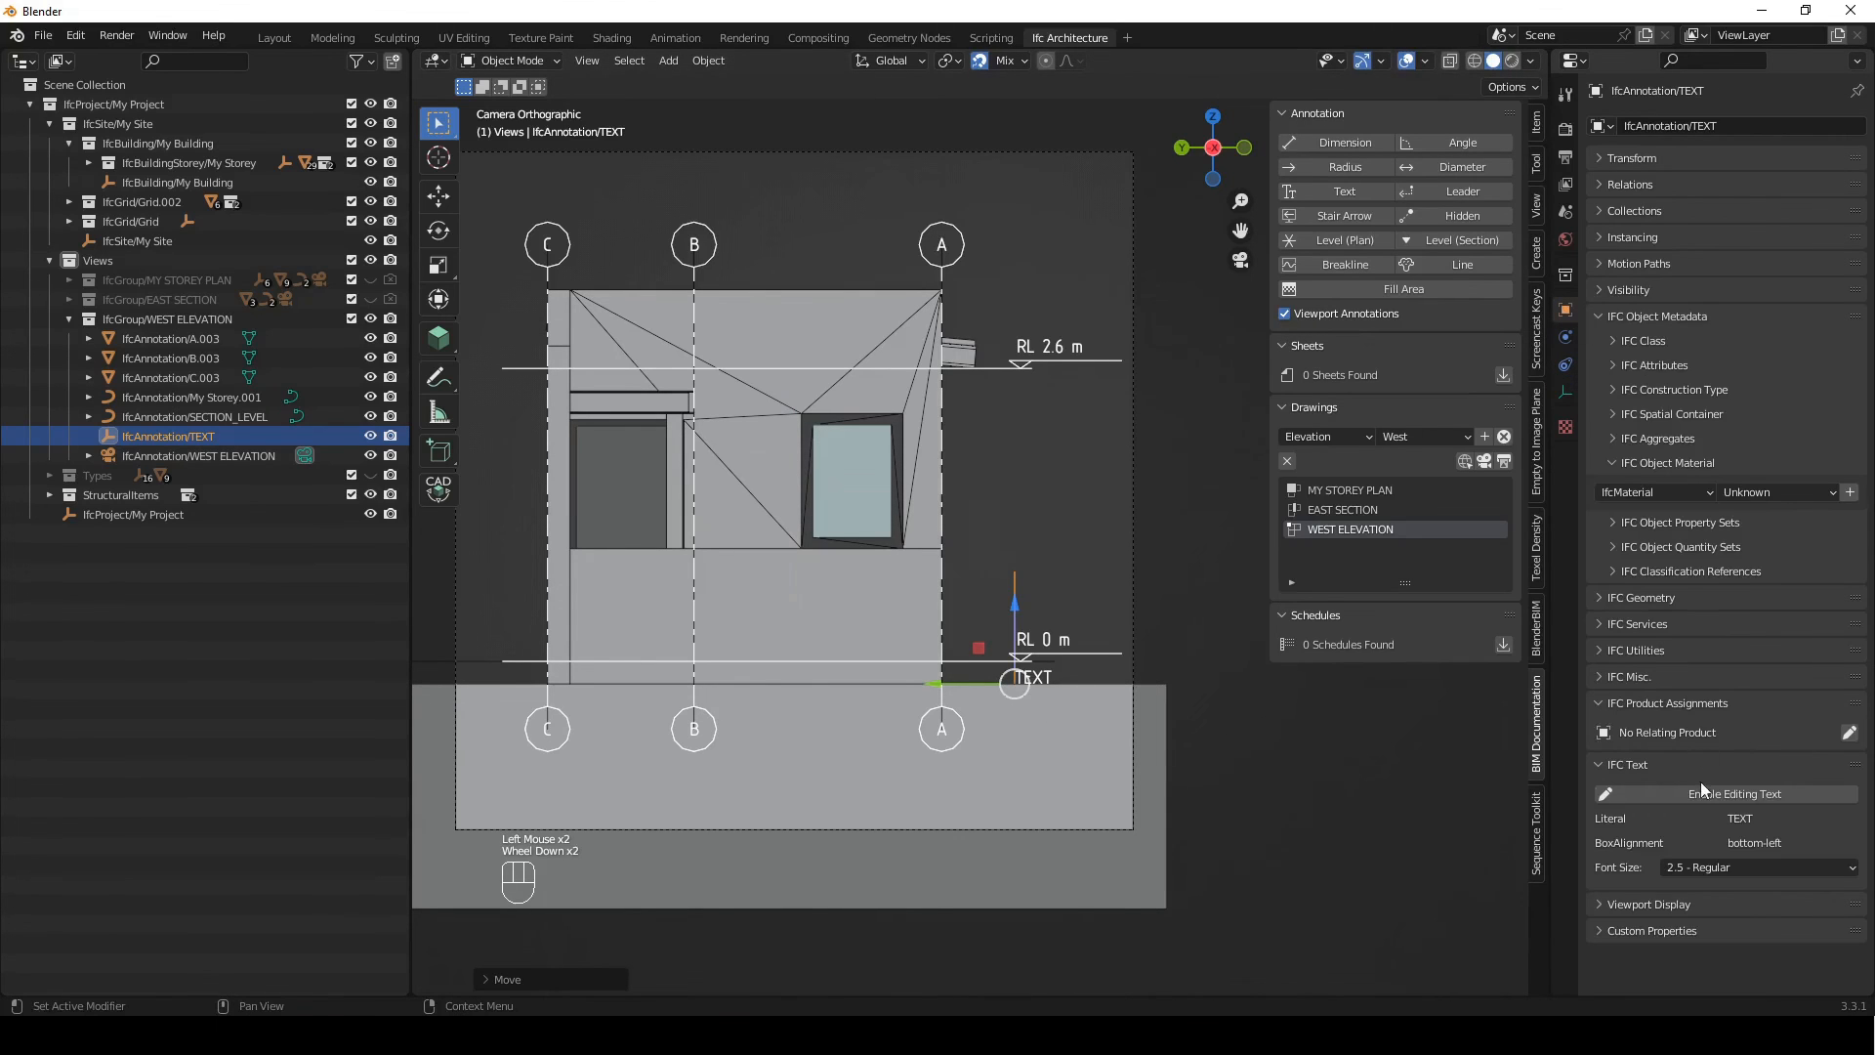
left_click(1641, 317)
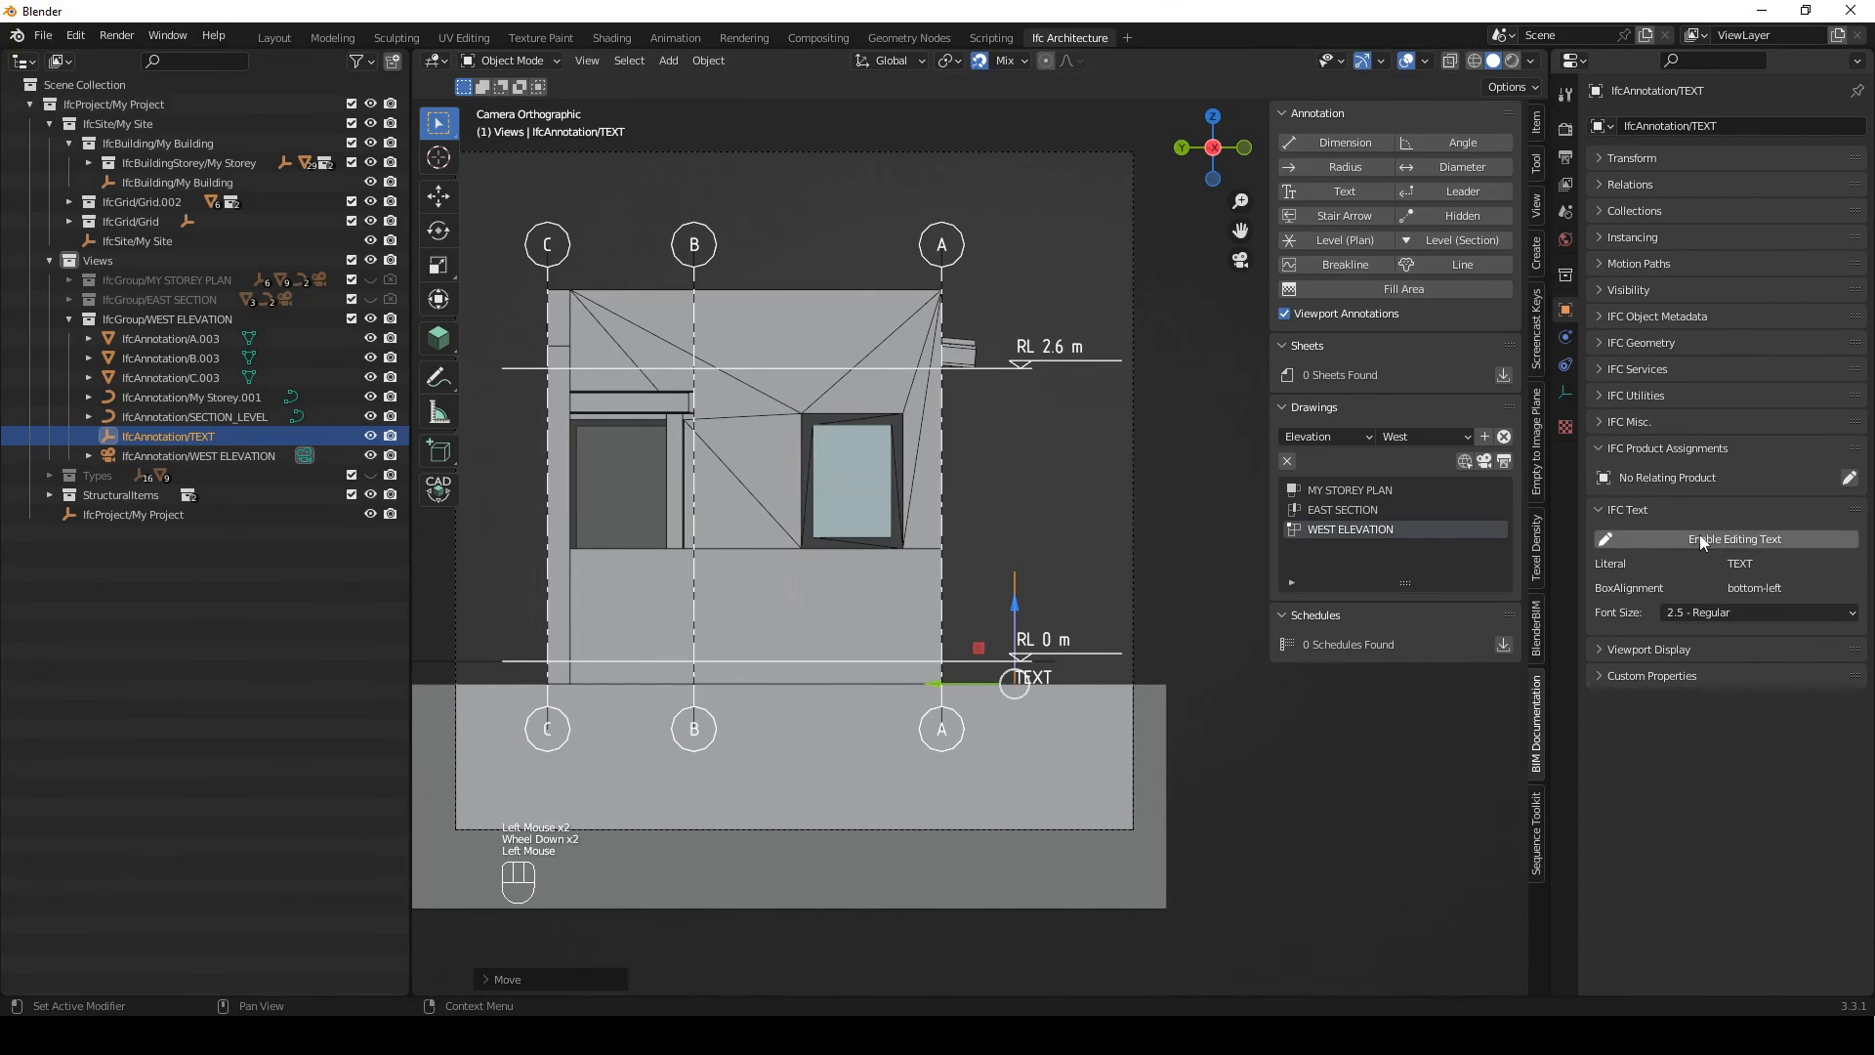
left_click(1699, 537)
left_click(1706, 561)
type("NGL")
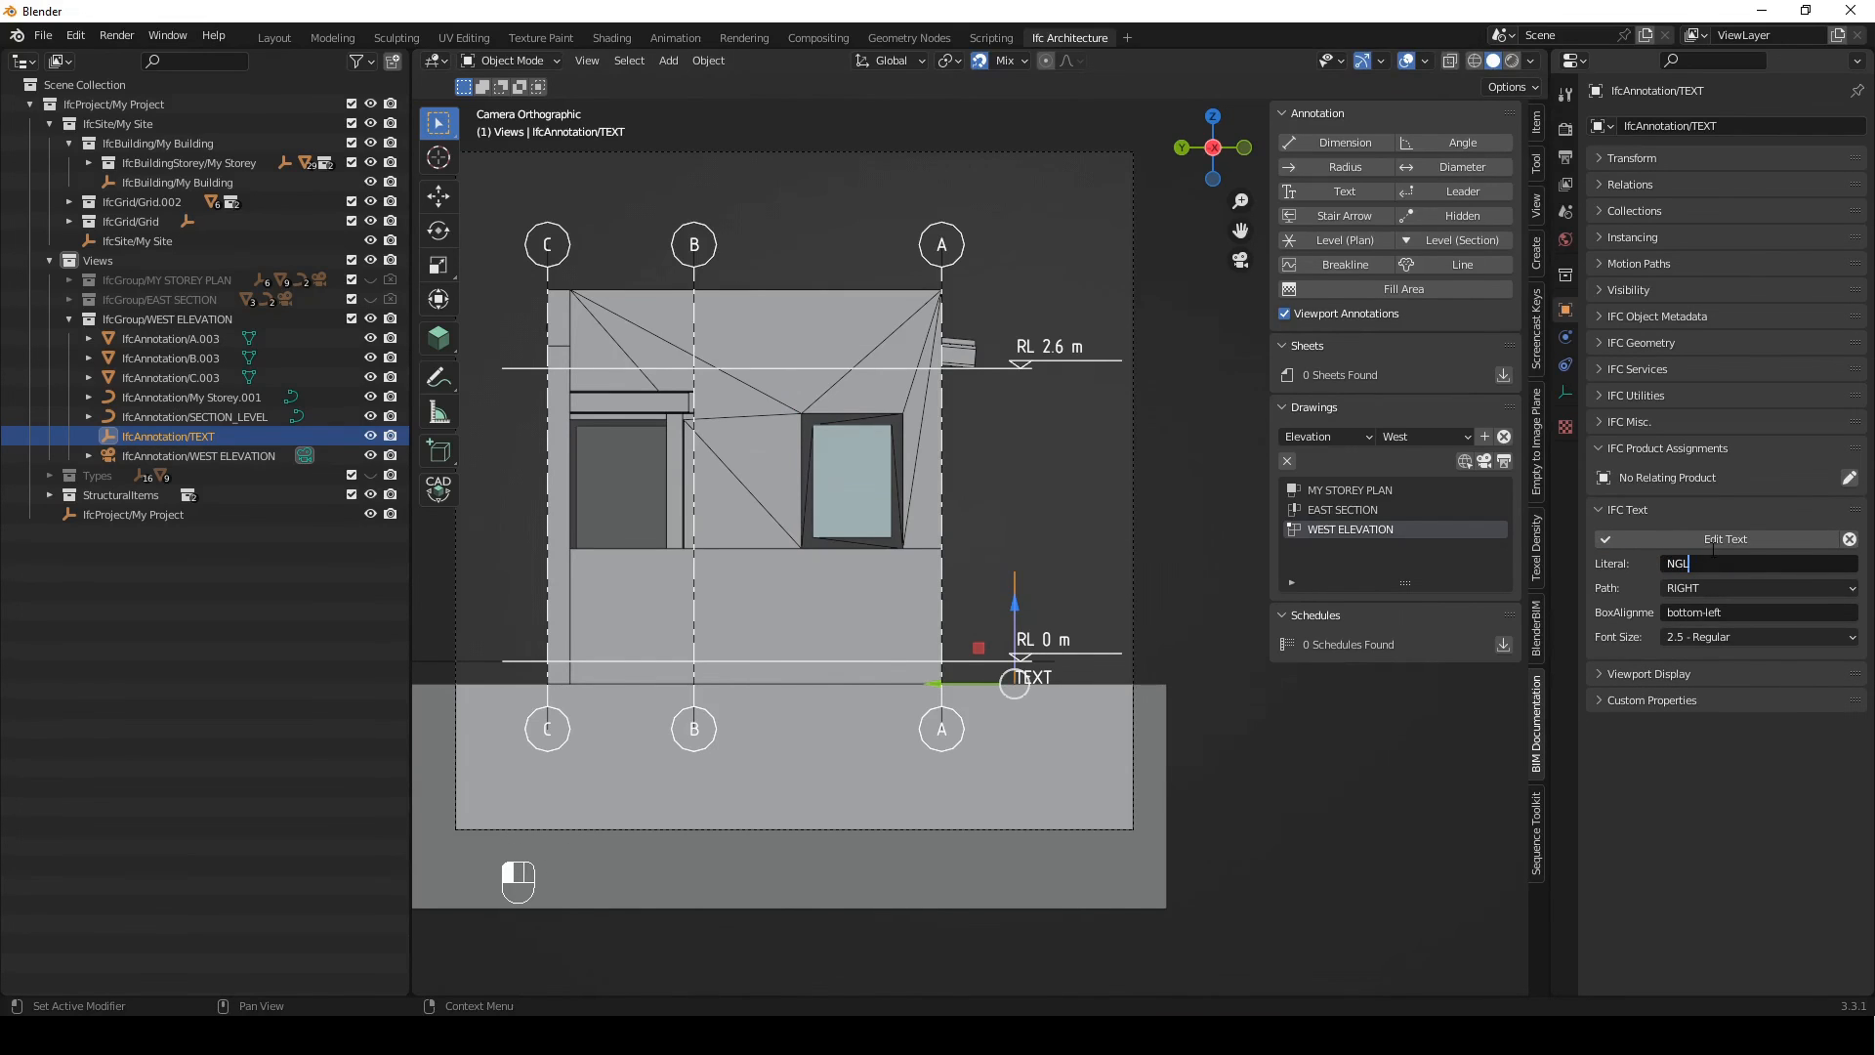
left_click(1605, 539)
middle_click_drag(770, 656, 887, 647, "shift")
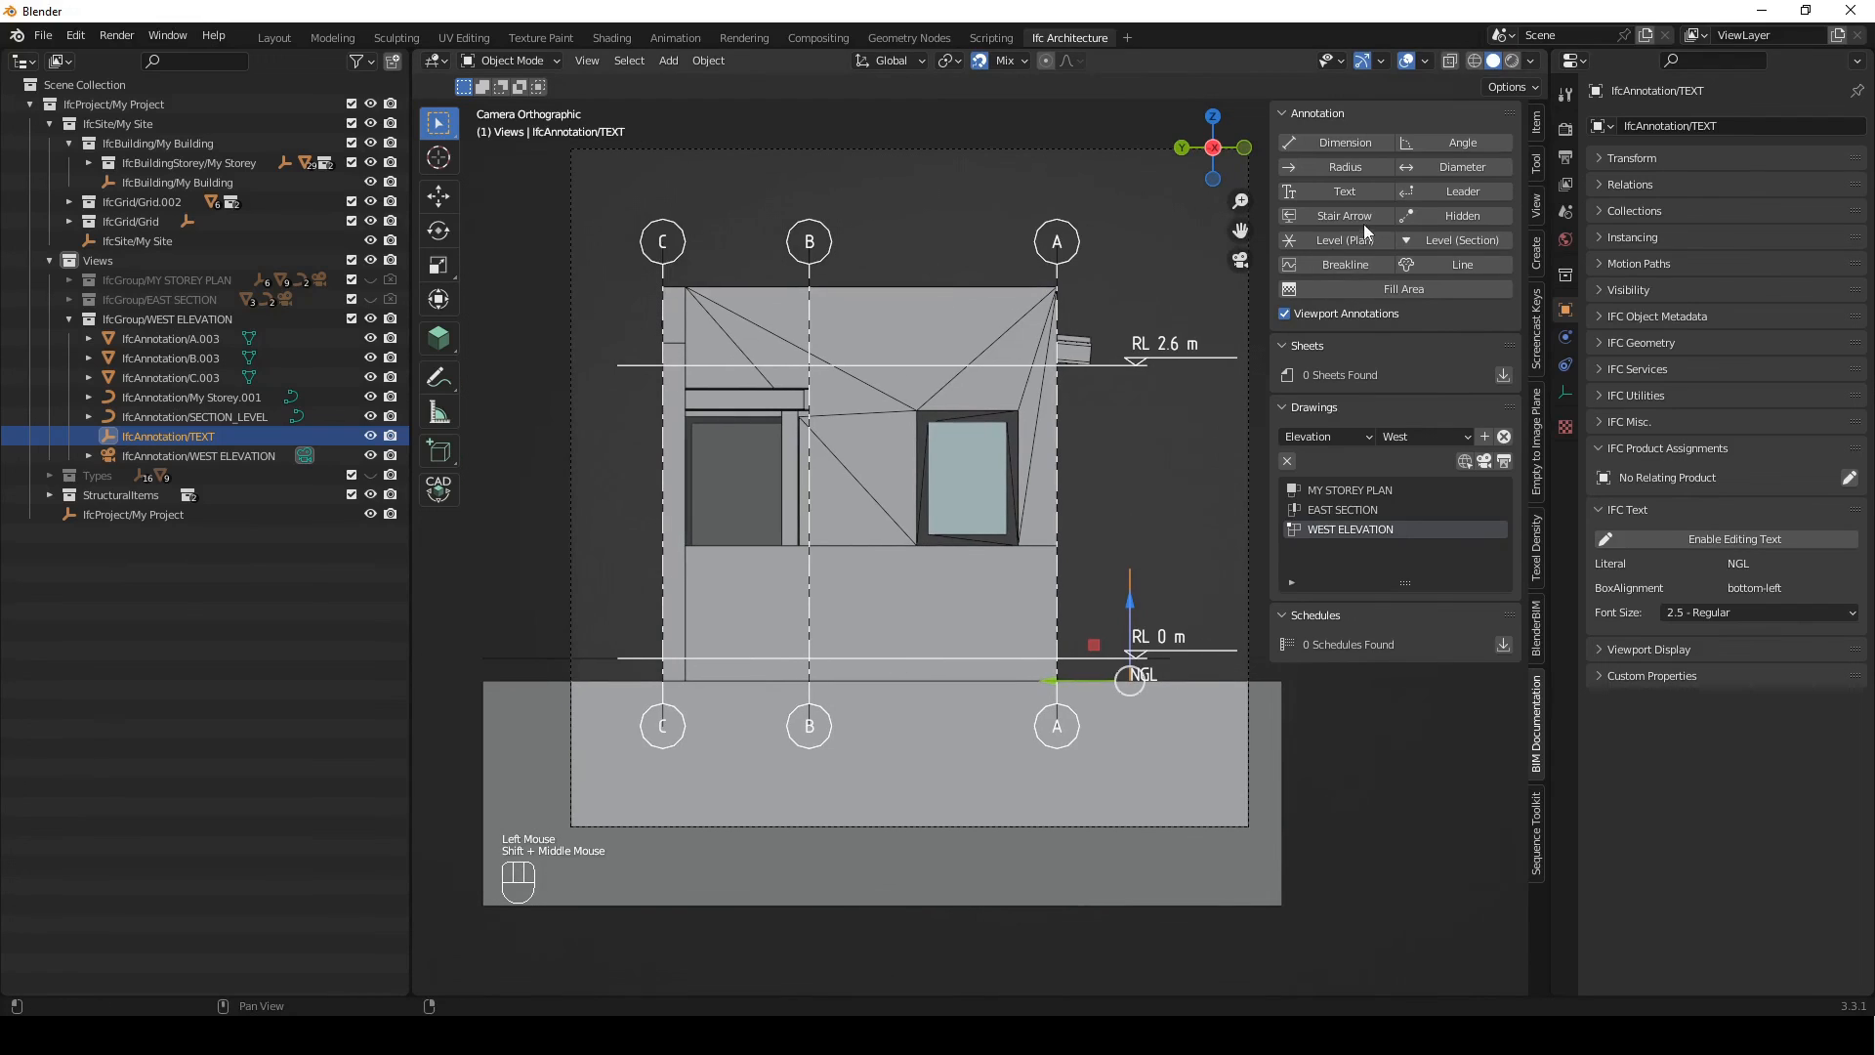
Add a second text annotation and place it on the ground line just outside grid C
left_click(1367, 192)
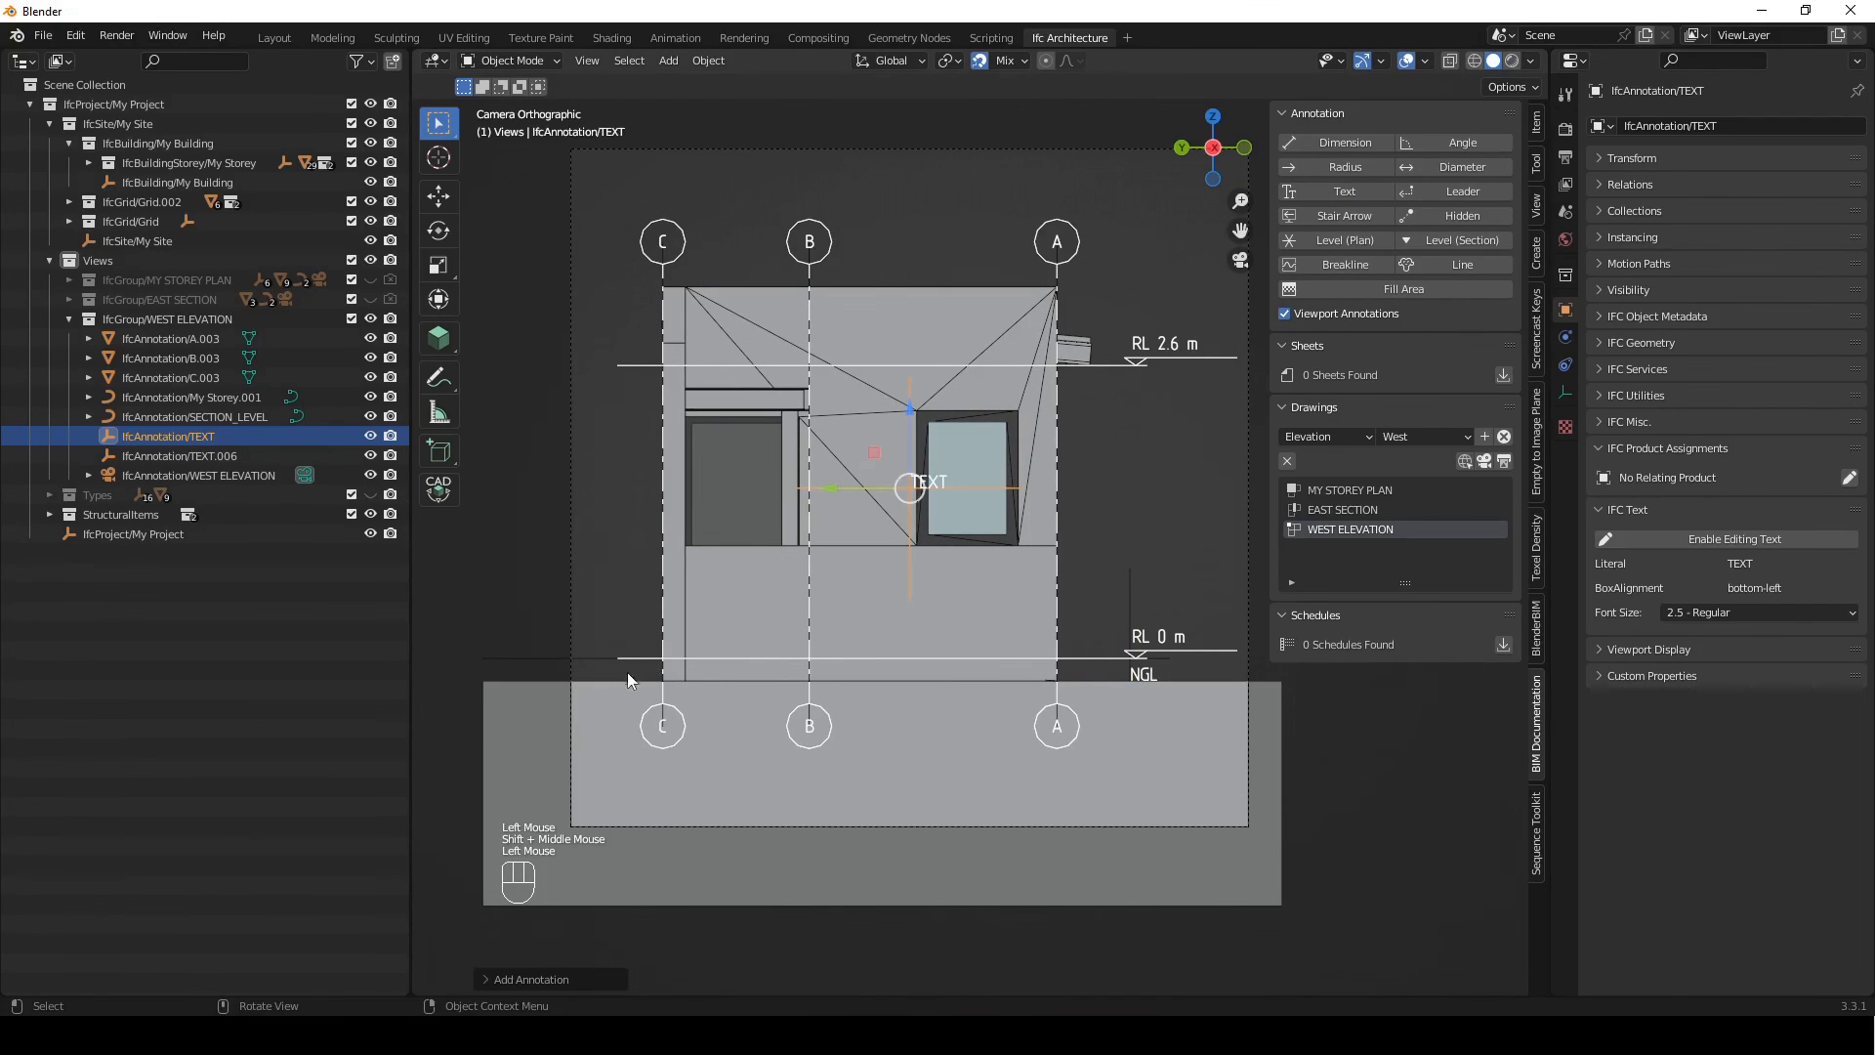
key("g")
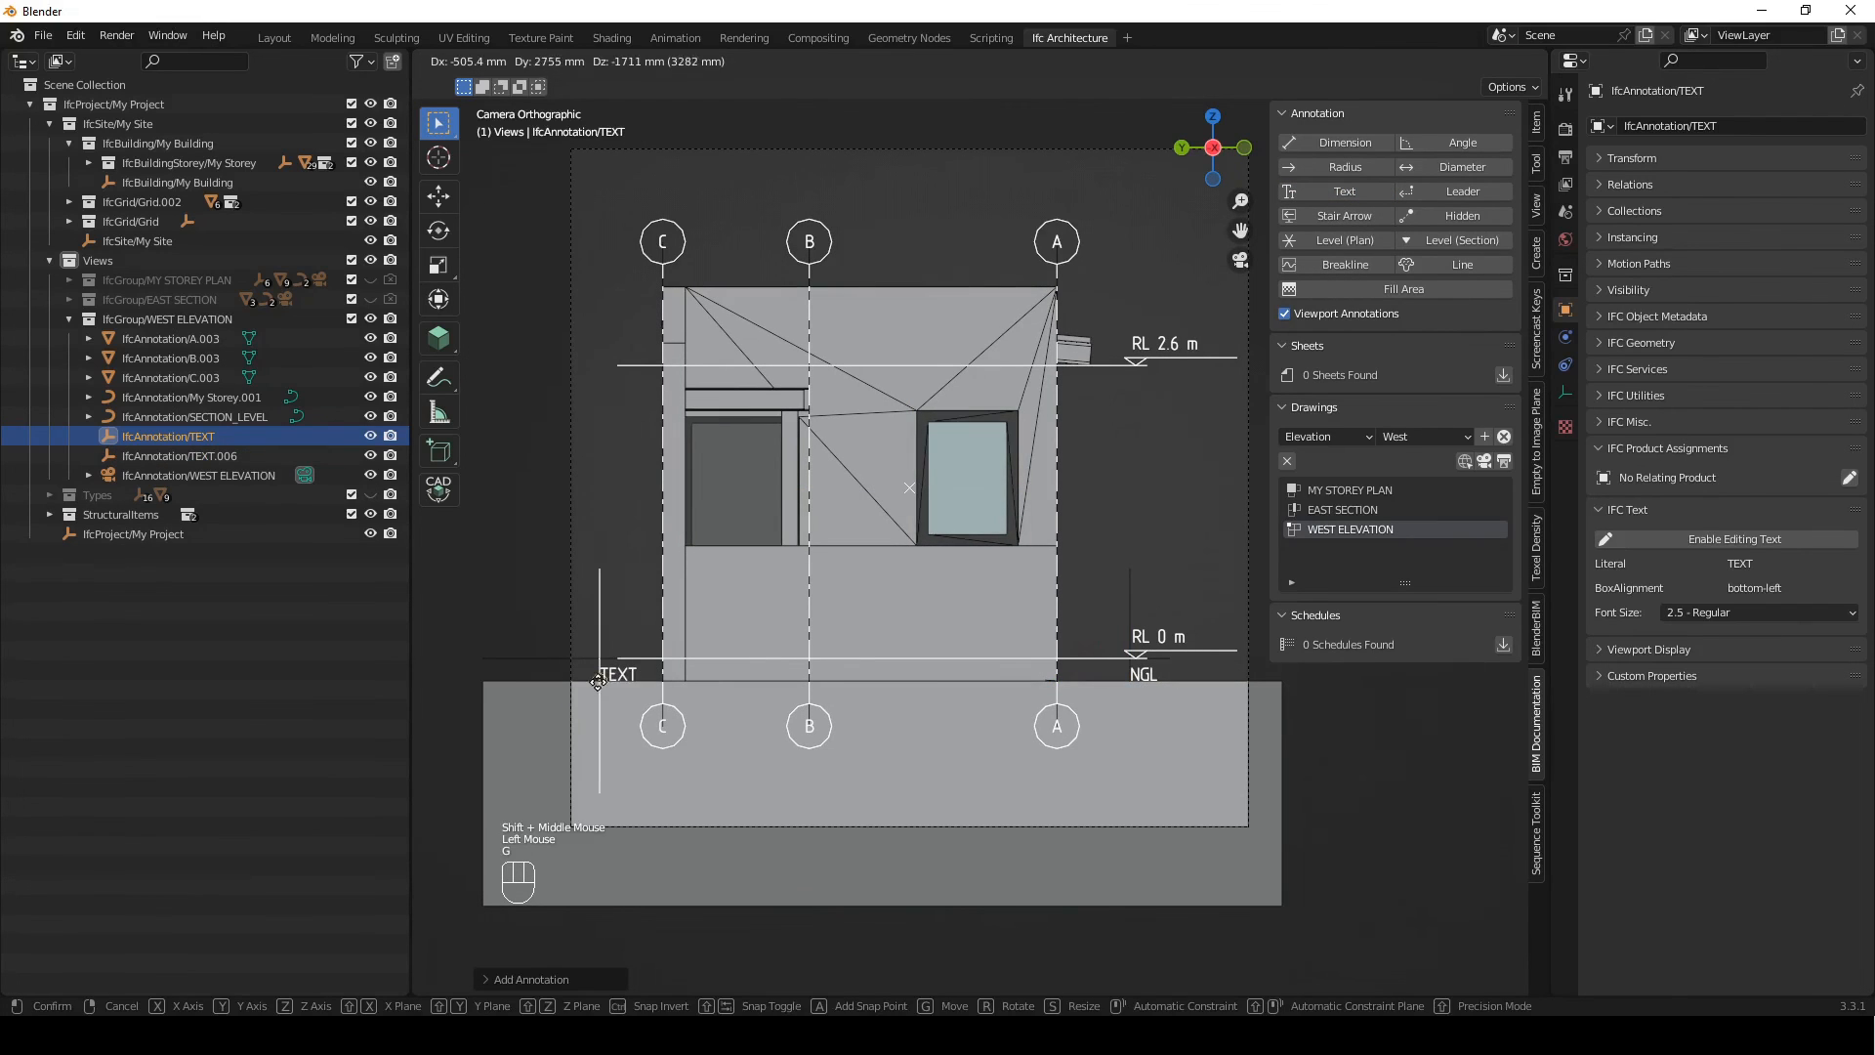
left_click(589, 681)
Set the literal of the text annotation beside grid C to NGL and apply the edit
left_click(1738, 540)
double_click(1728, 564)
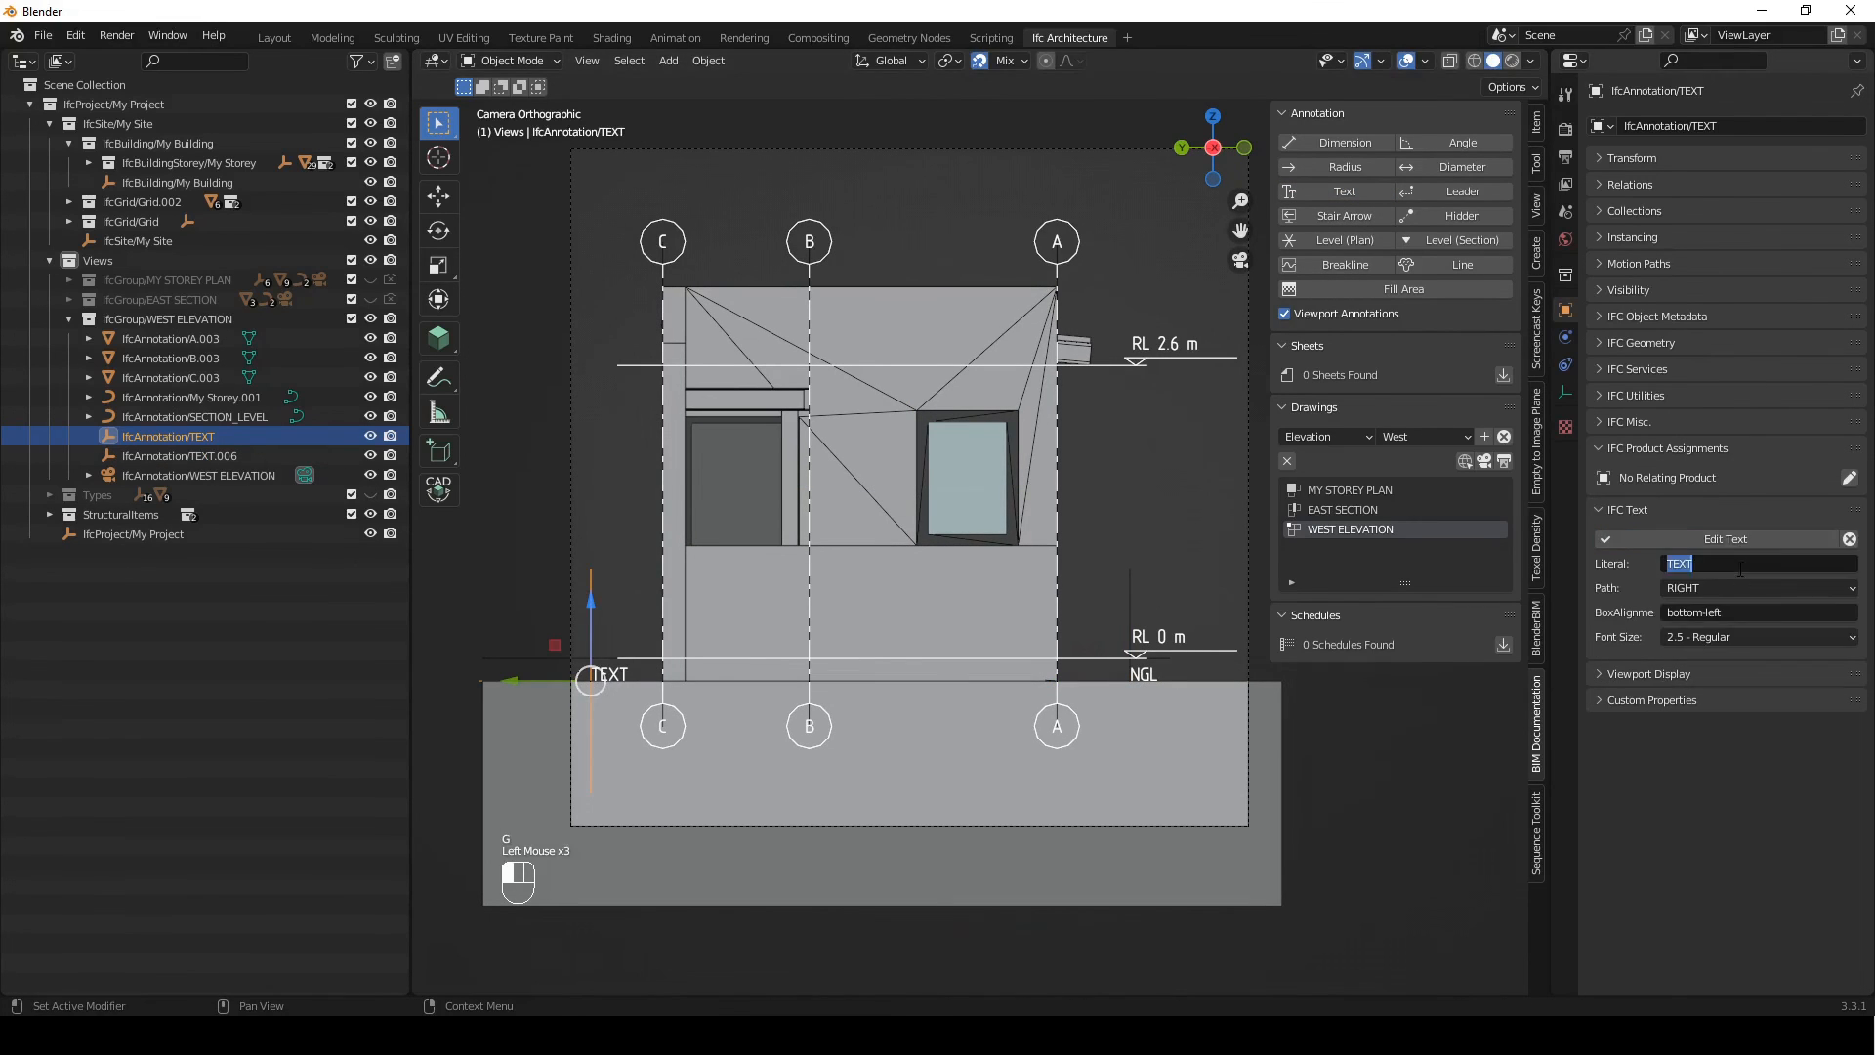
type("NGL")
left_click(1567, 549)
left_click(1685, 541)
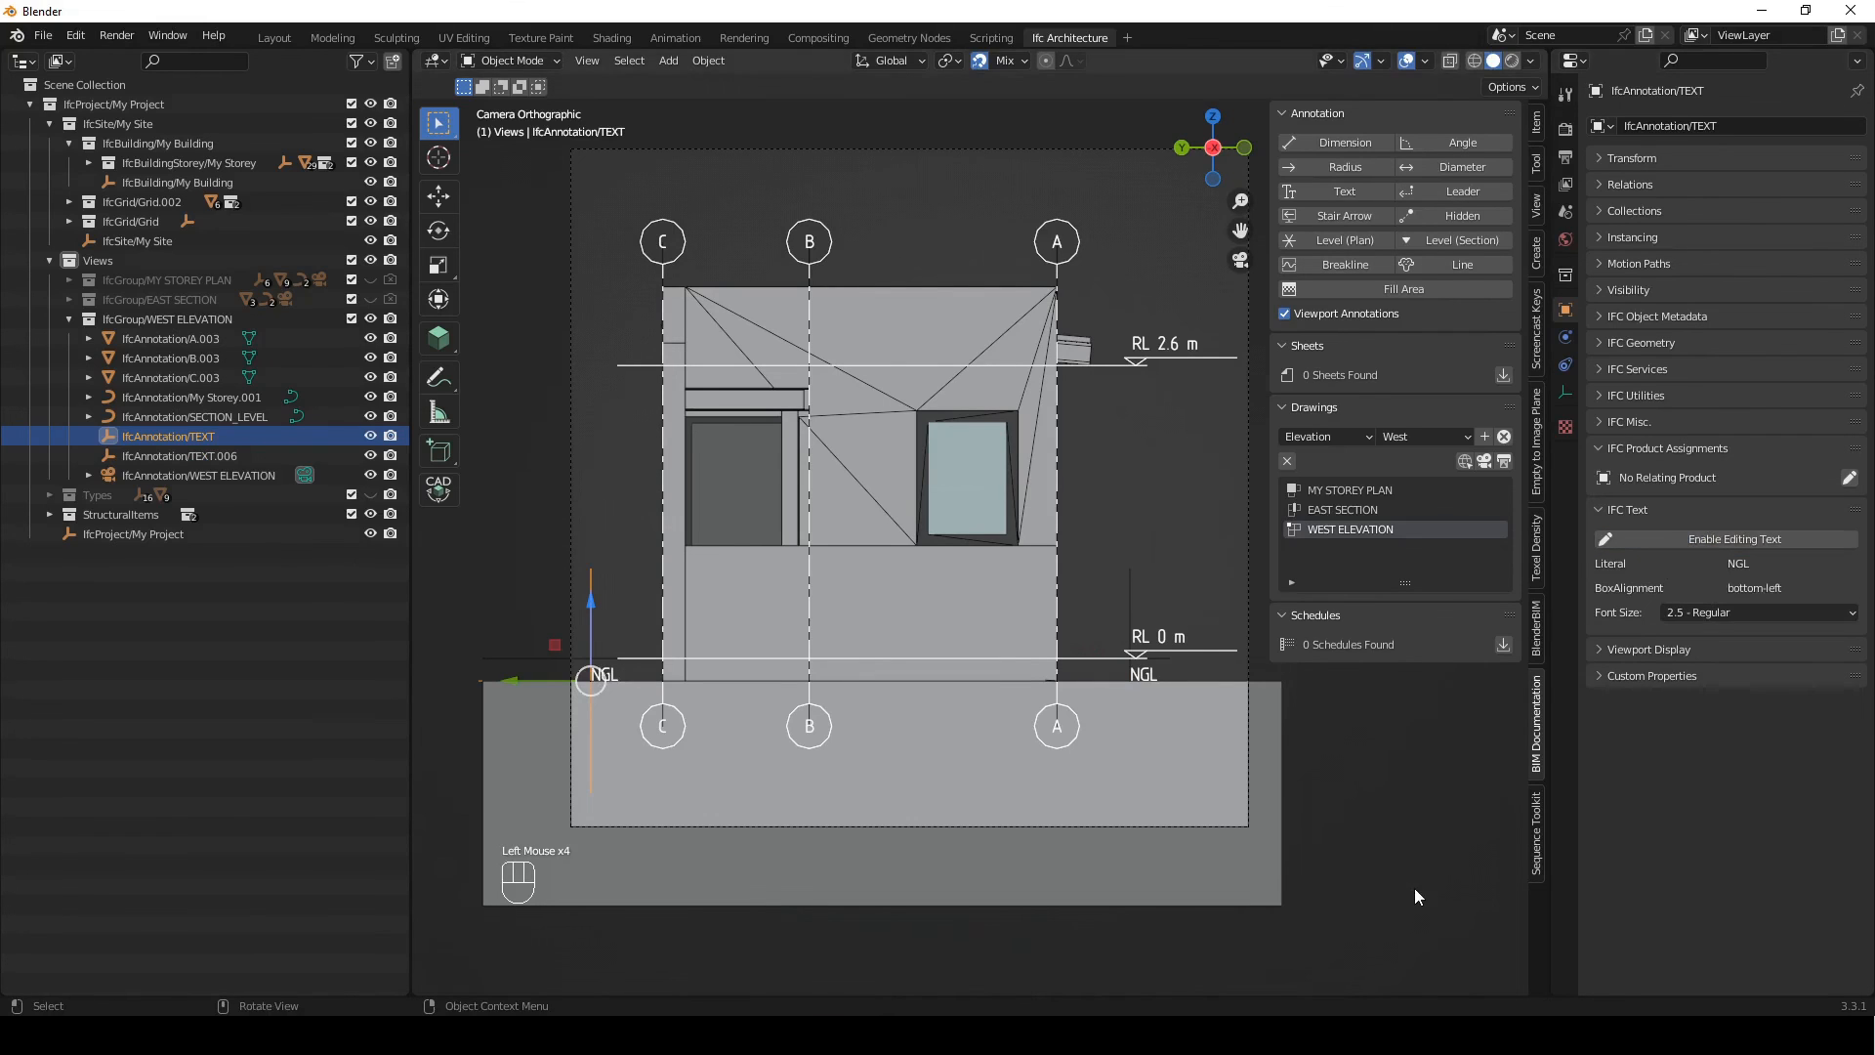
Regenerate the West elevation drawing, review both ground line labels in the browser and return to Blender
left_click(1505, 463)
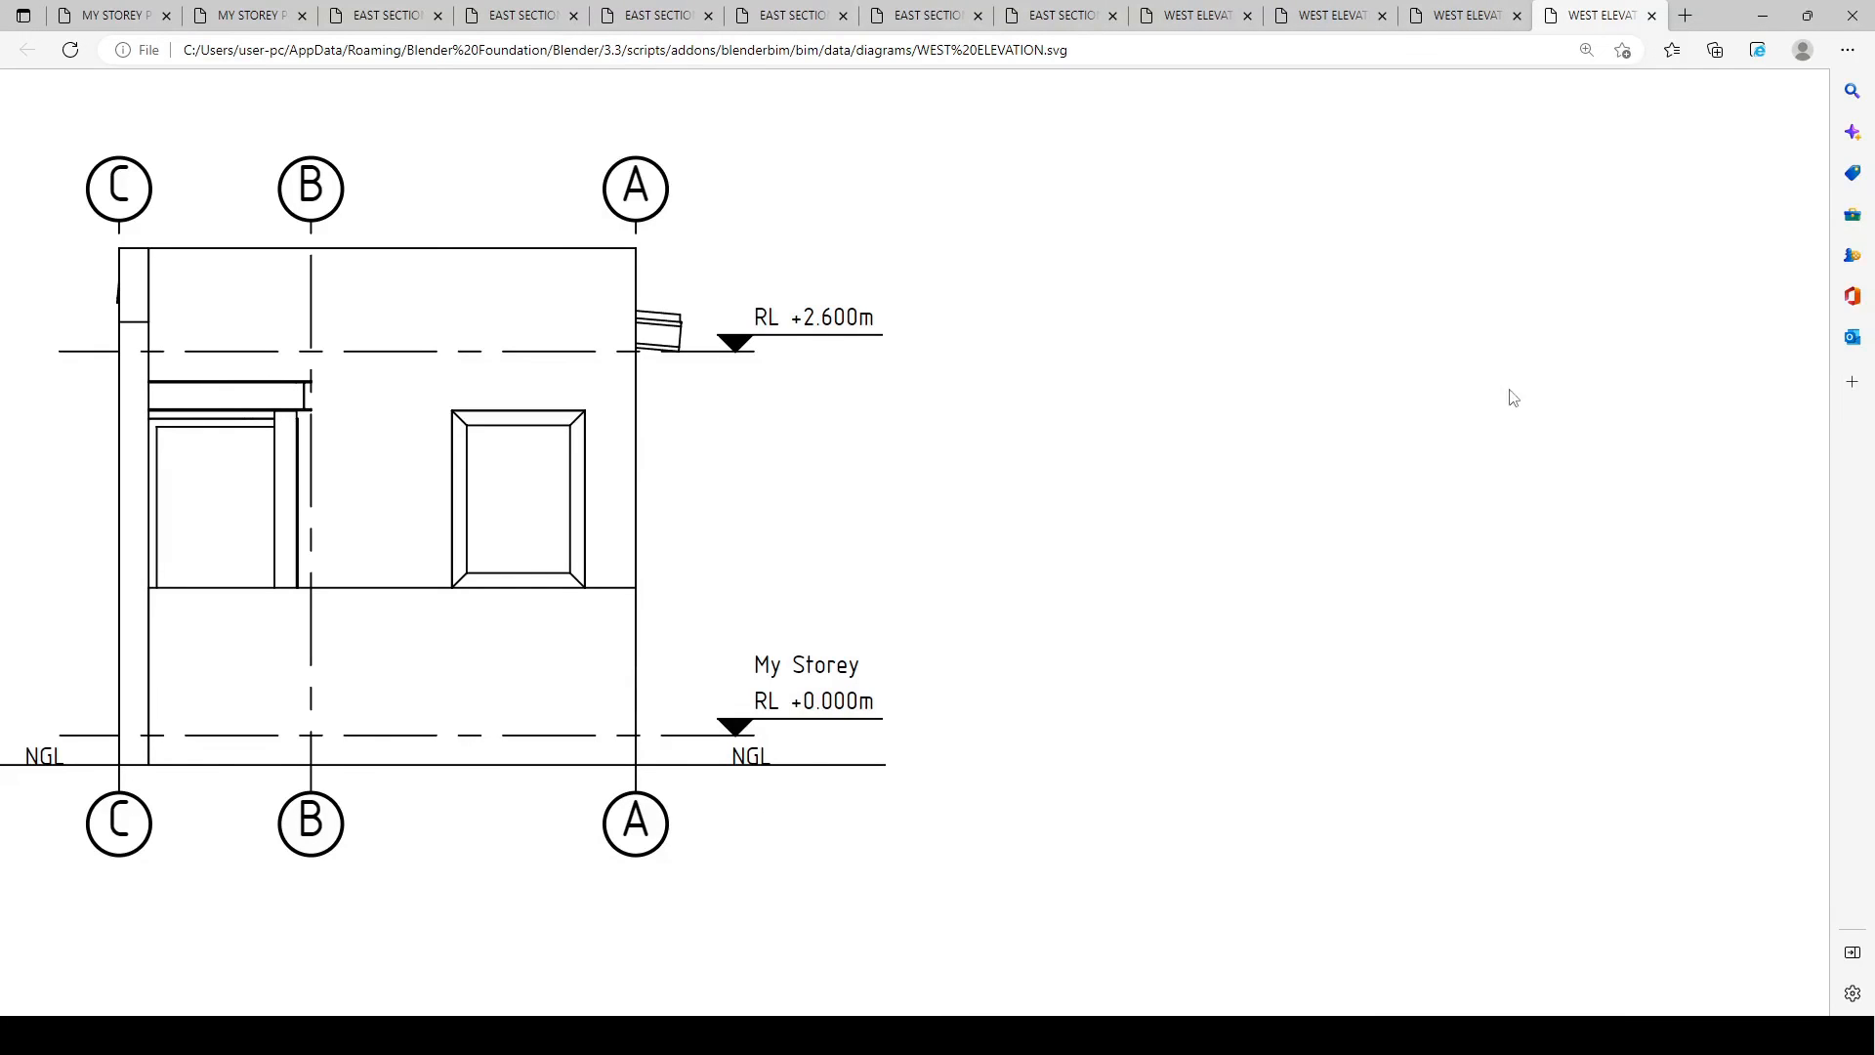
left_click(1774, 17)
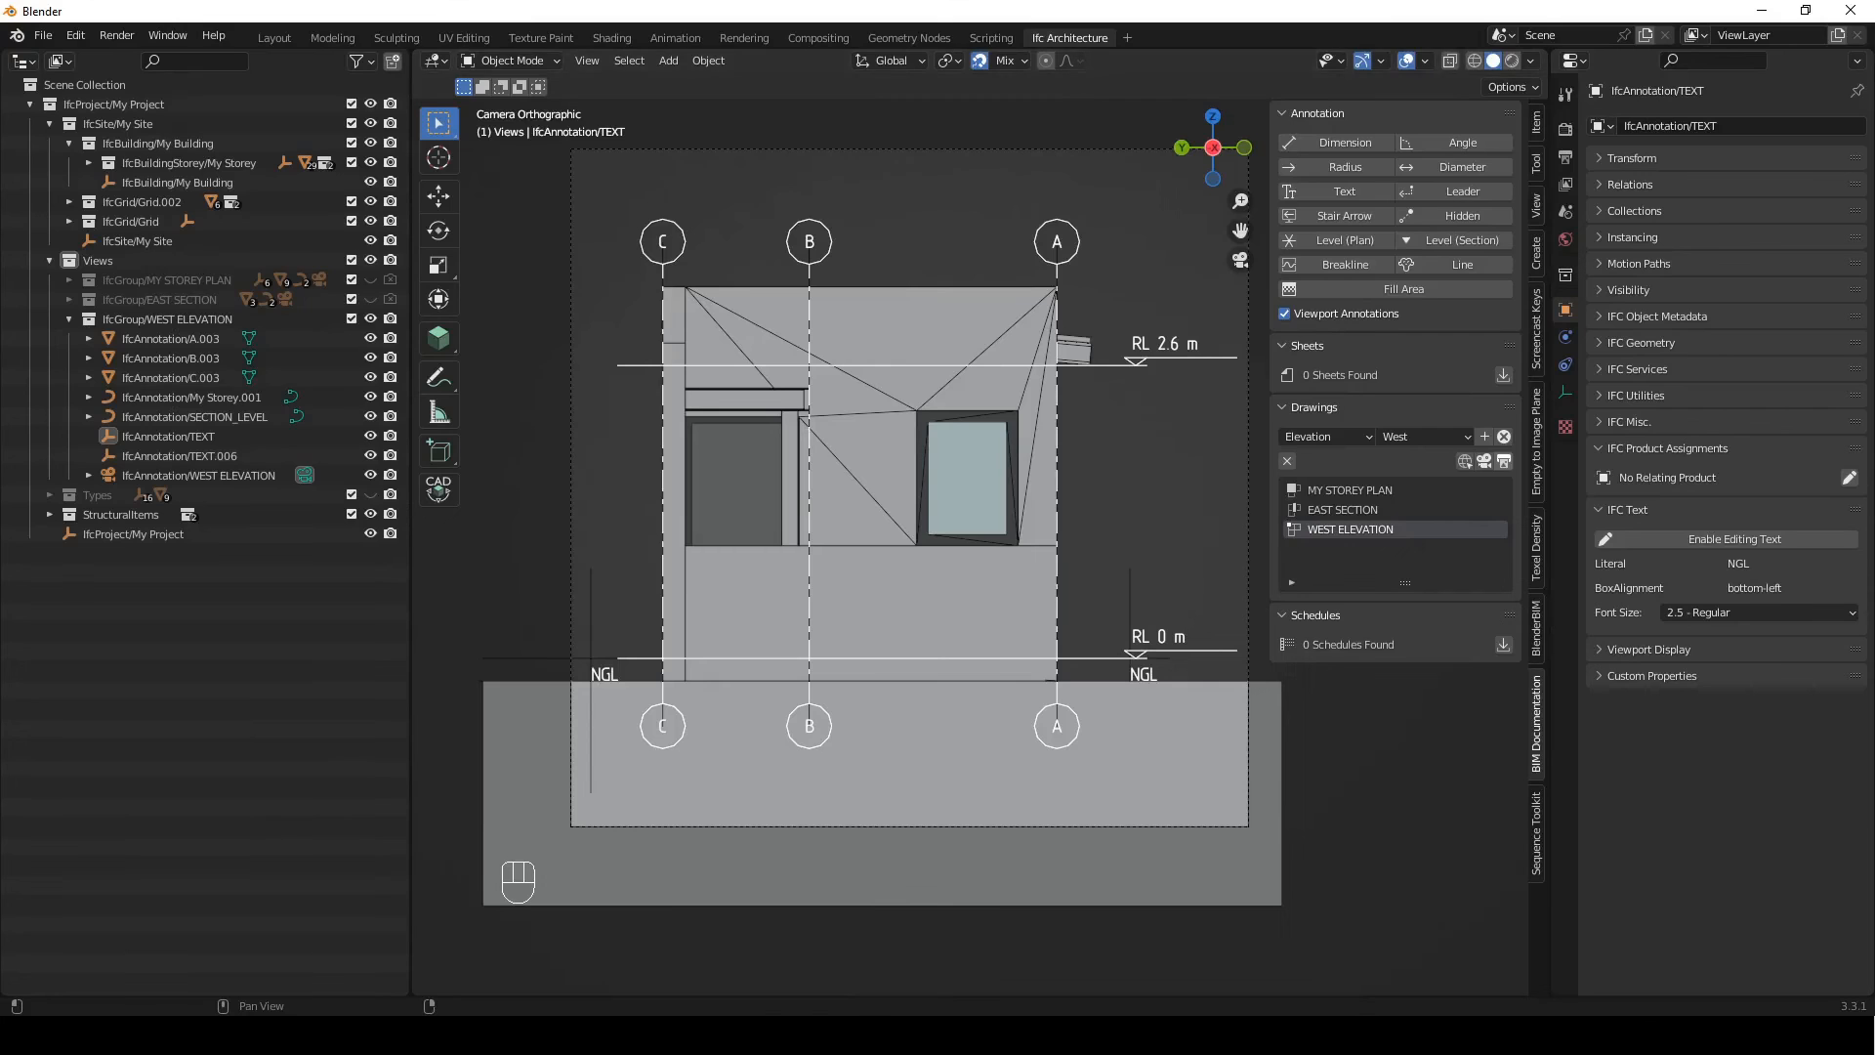